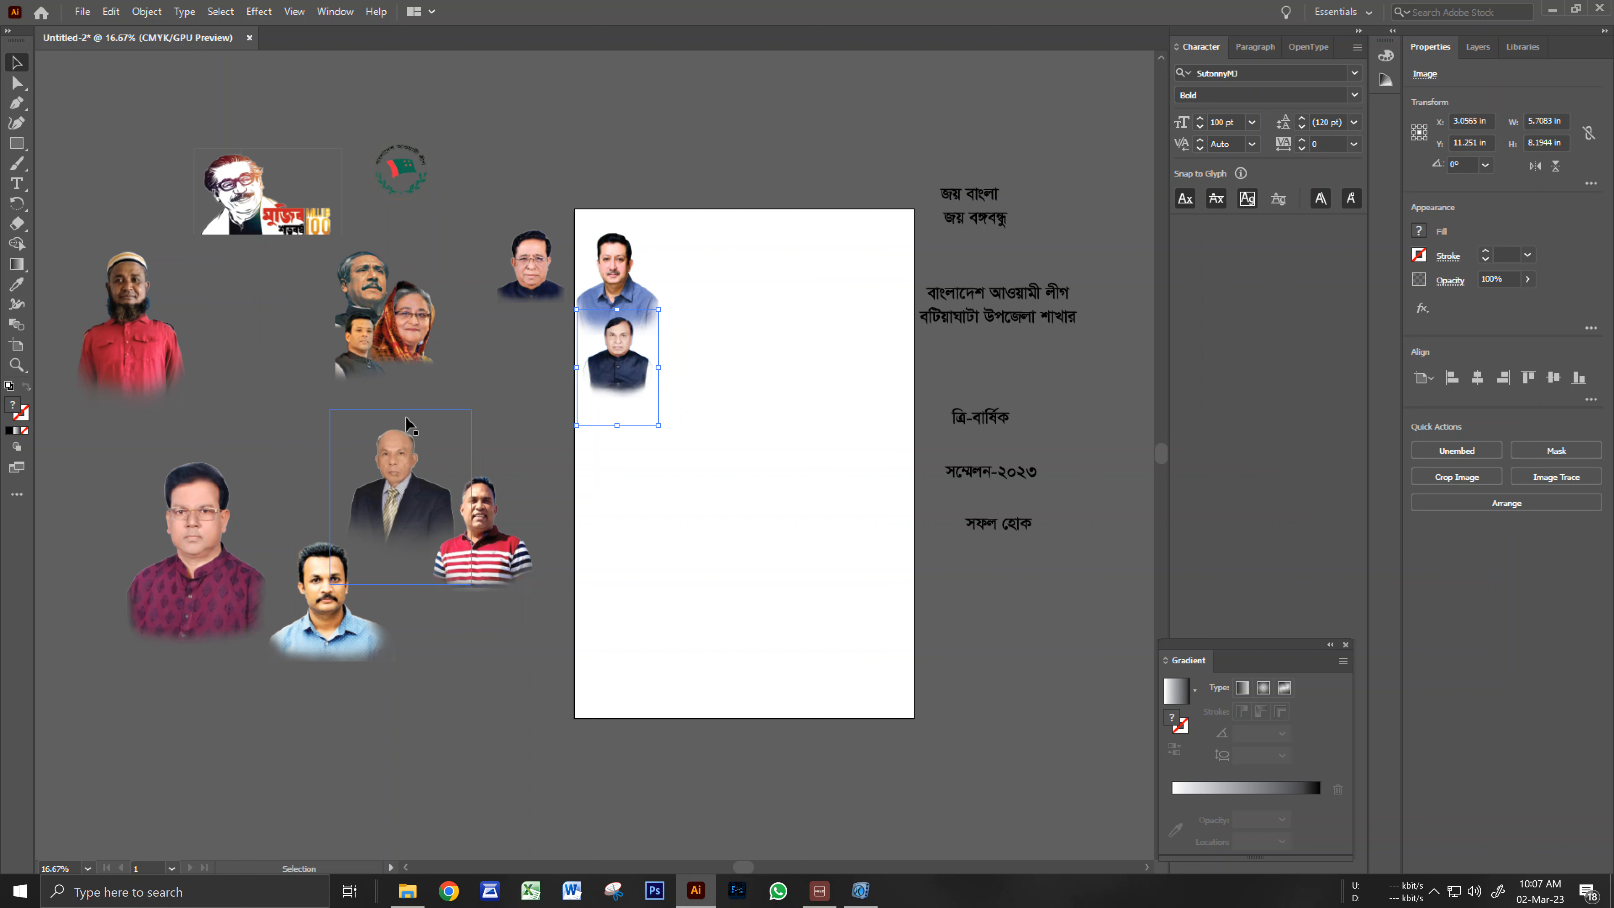
Tuck the maroon-shirt portrait into the top-left group, shrunk to about 7 × 10.5 in, brought forward.
left_click_drag(222, 600, 659, 441)
left_click_drag(550, 419, 636, 354)
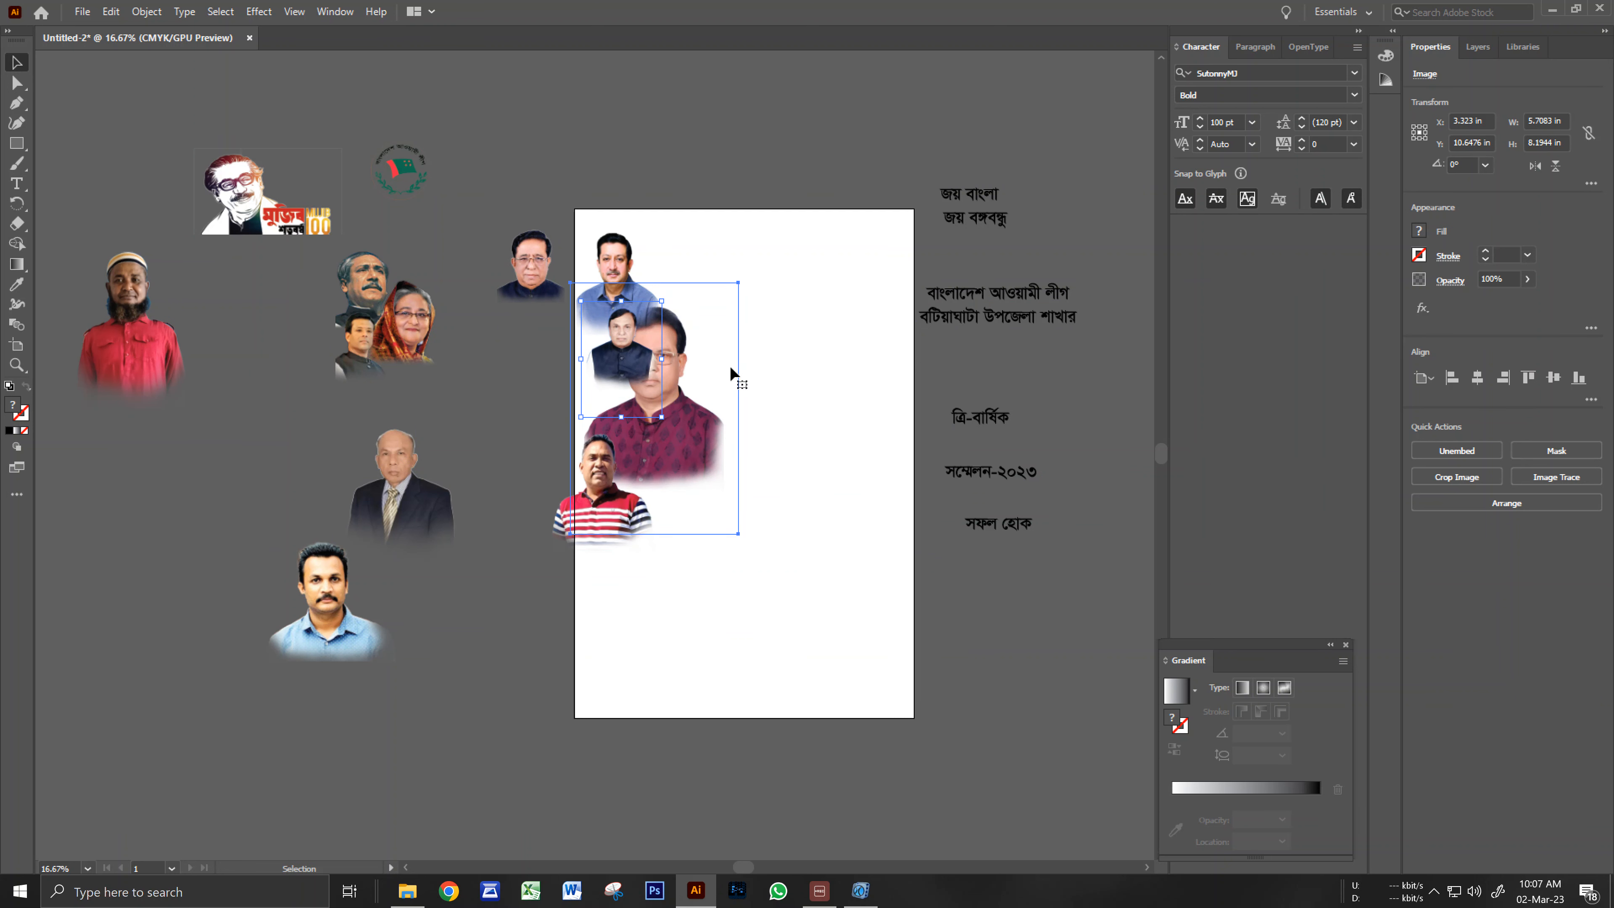
left_click(649, 405, "ctrl")
left_click(637, 417, "ctrl")
left_click_drag(639, 574, 691, 540)
left_click_drag(775, 225, 703, 324)
left_click_drag(640, 495, 606, 451)
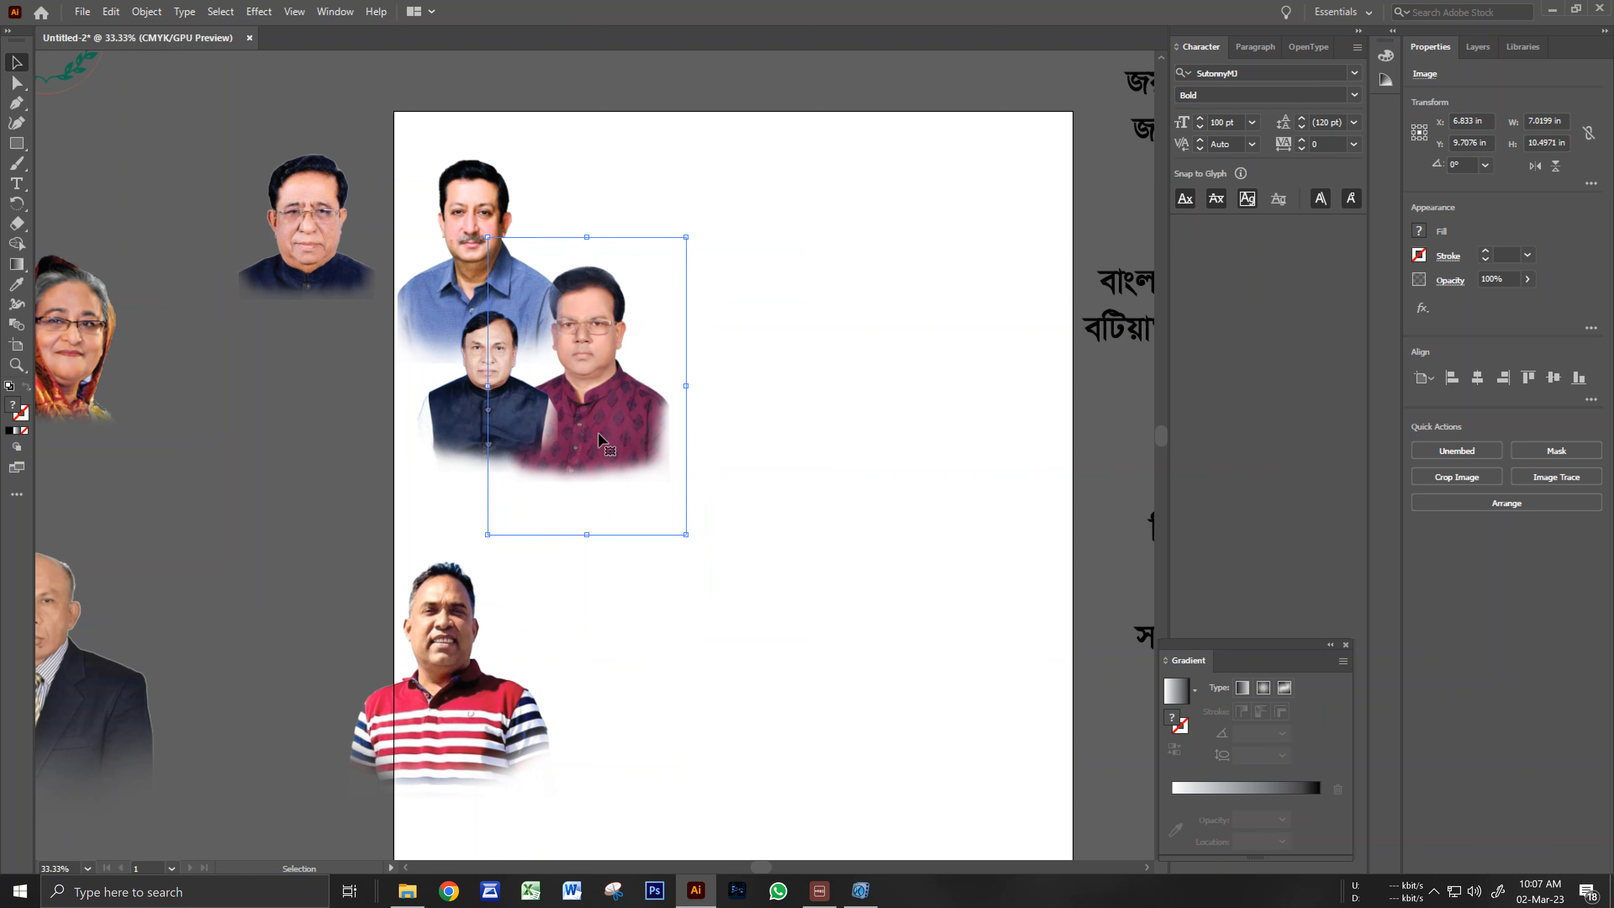
key("ctrl+shift+bracketright")
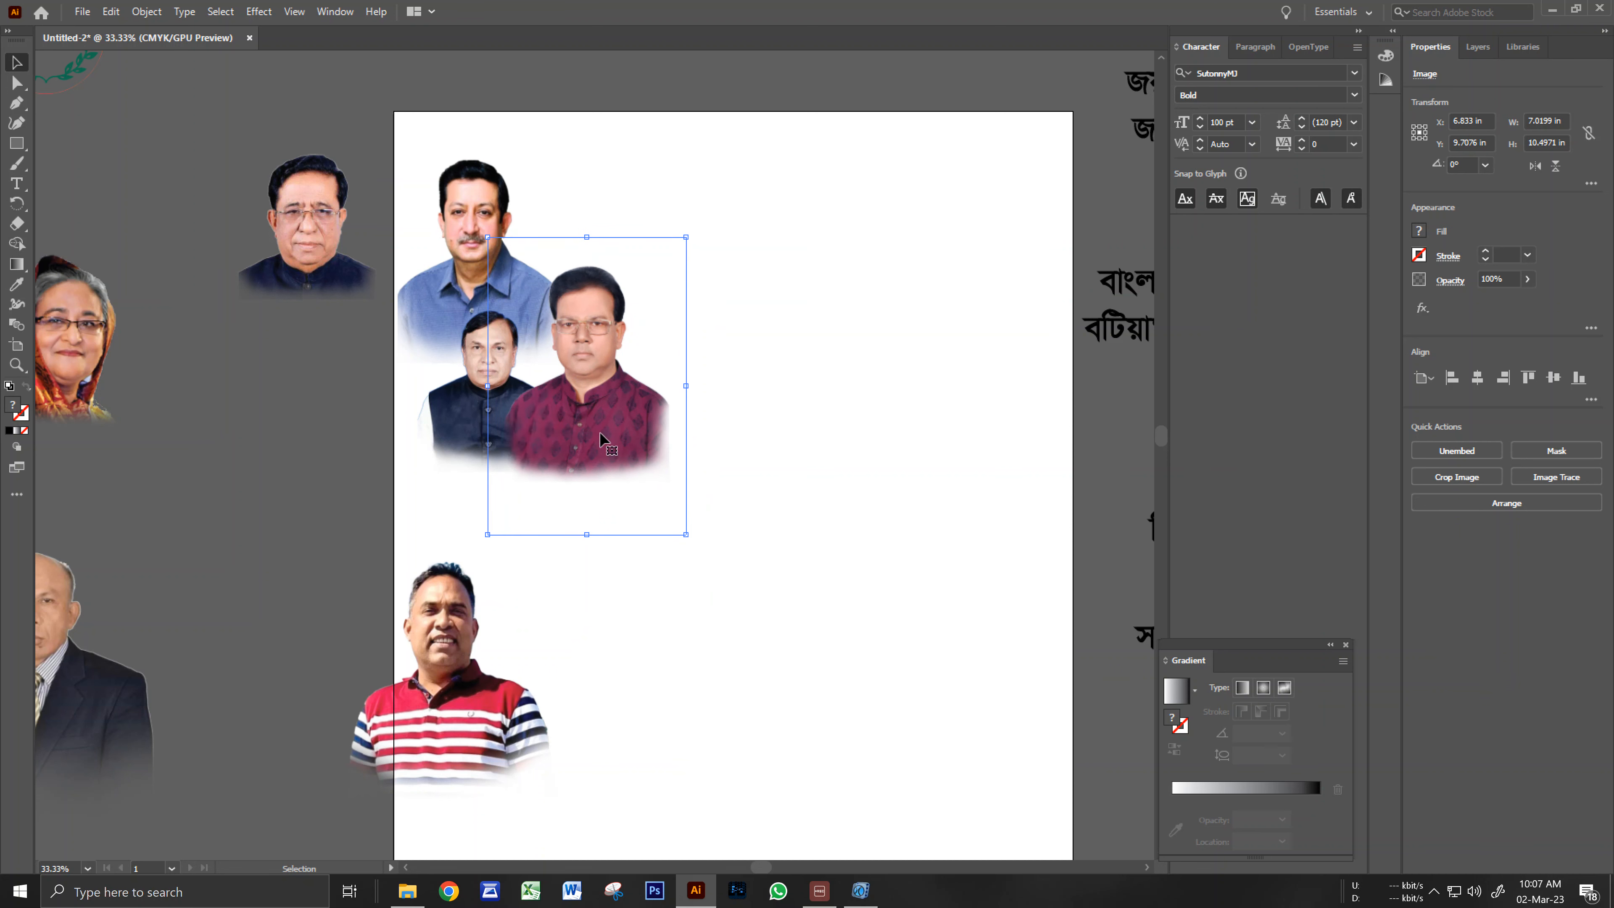
left_click(773, 469)
Place the dark-jacket and suited older man's portraits side by side at the poster's top right.
left_click(681, 535, "ctrl+alt")
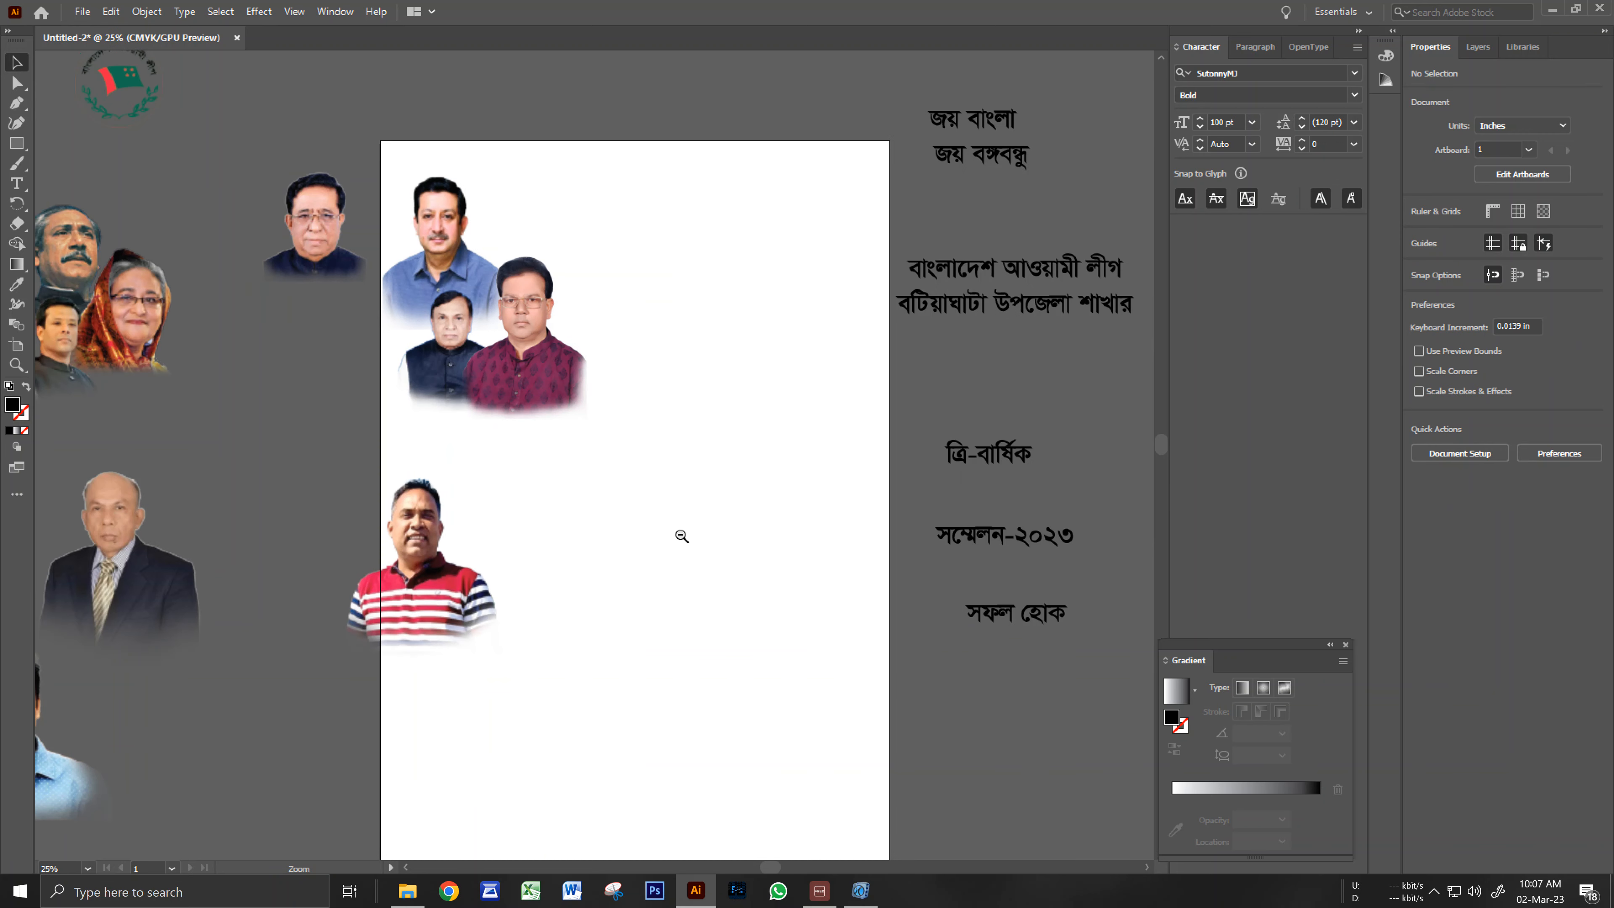
left_click_drag(674, 553, 766, 516)
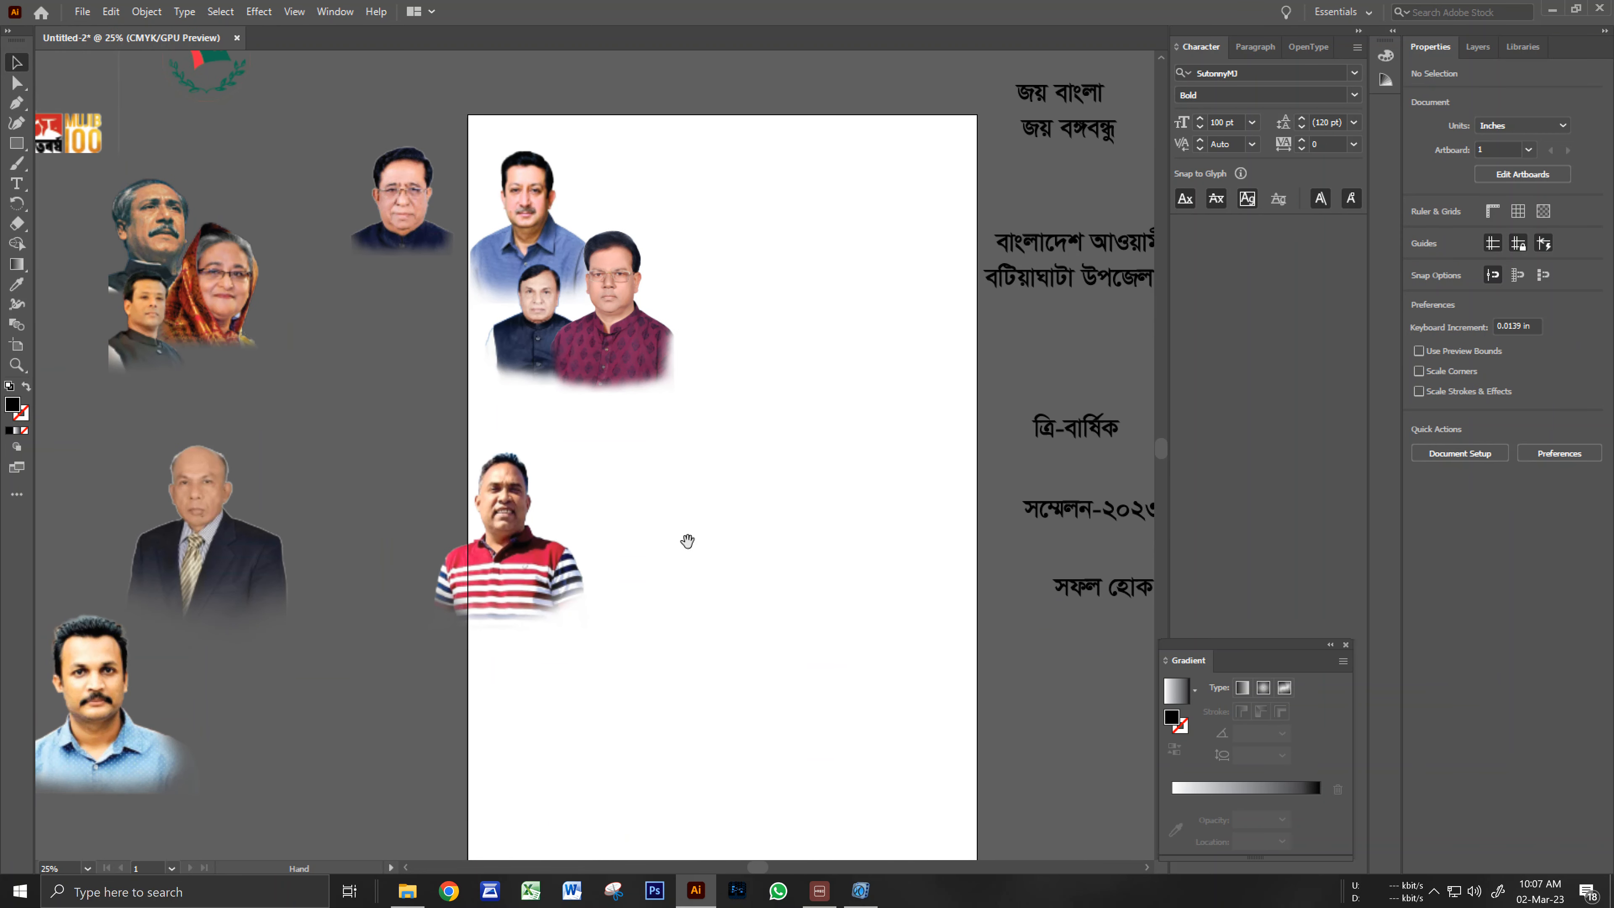
left_click_drag(422, 192, 786, 272)
left_click_drag(652, 450, 767, 429)
left_click_drag(375, 477, 1013, 245)
left_click_drag(1006, 320, 872, 407)
left_click(786, 327)
left_click_drag(769, 363, 793, 335)
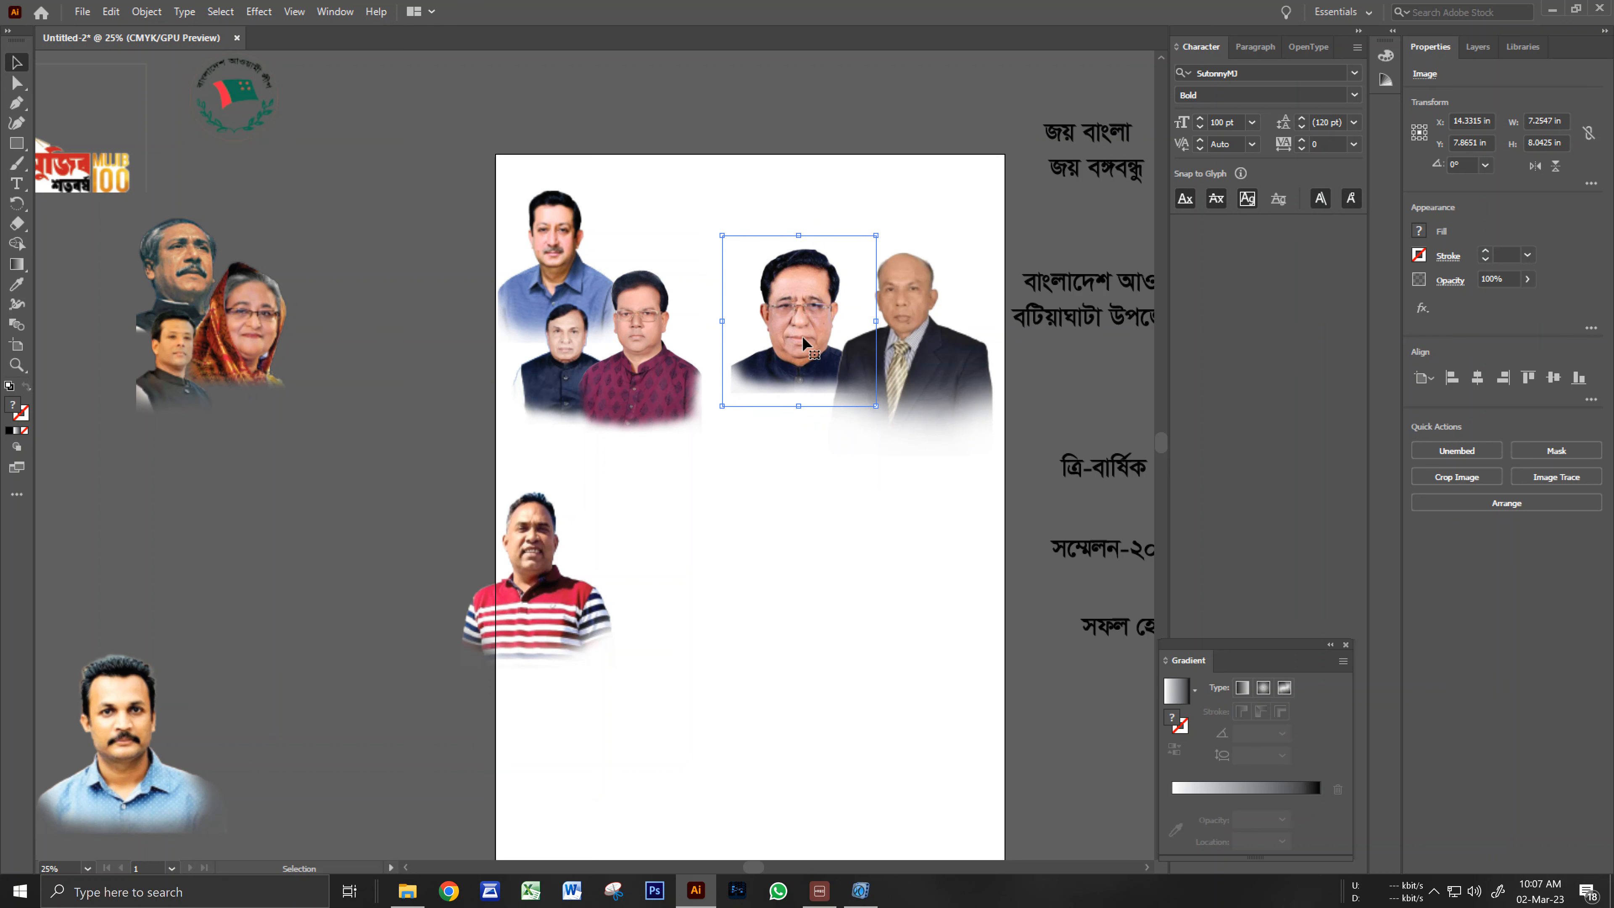
left_click(905, 561)
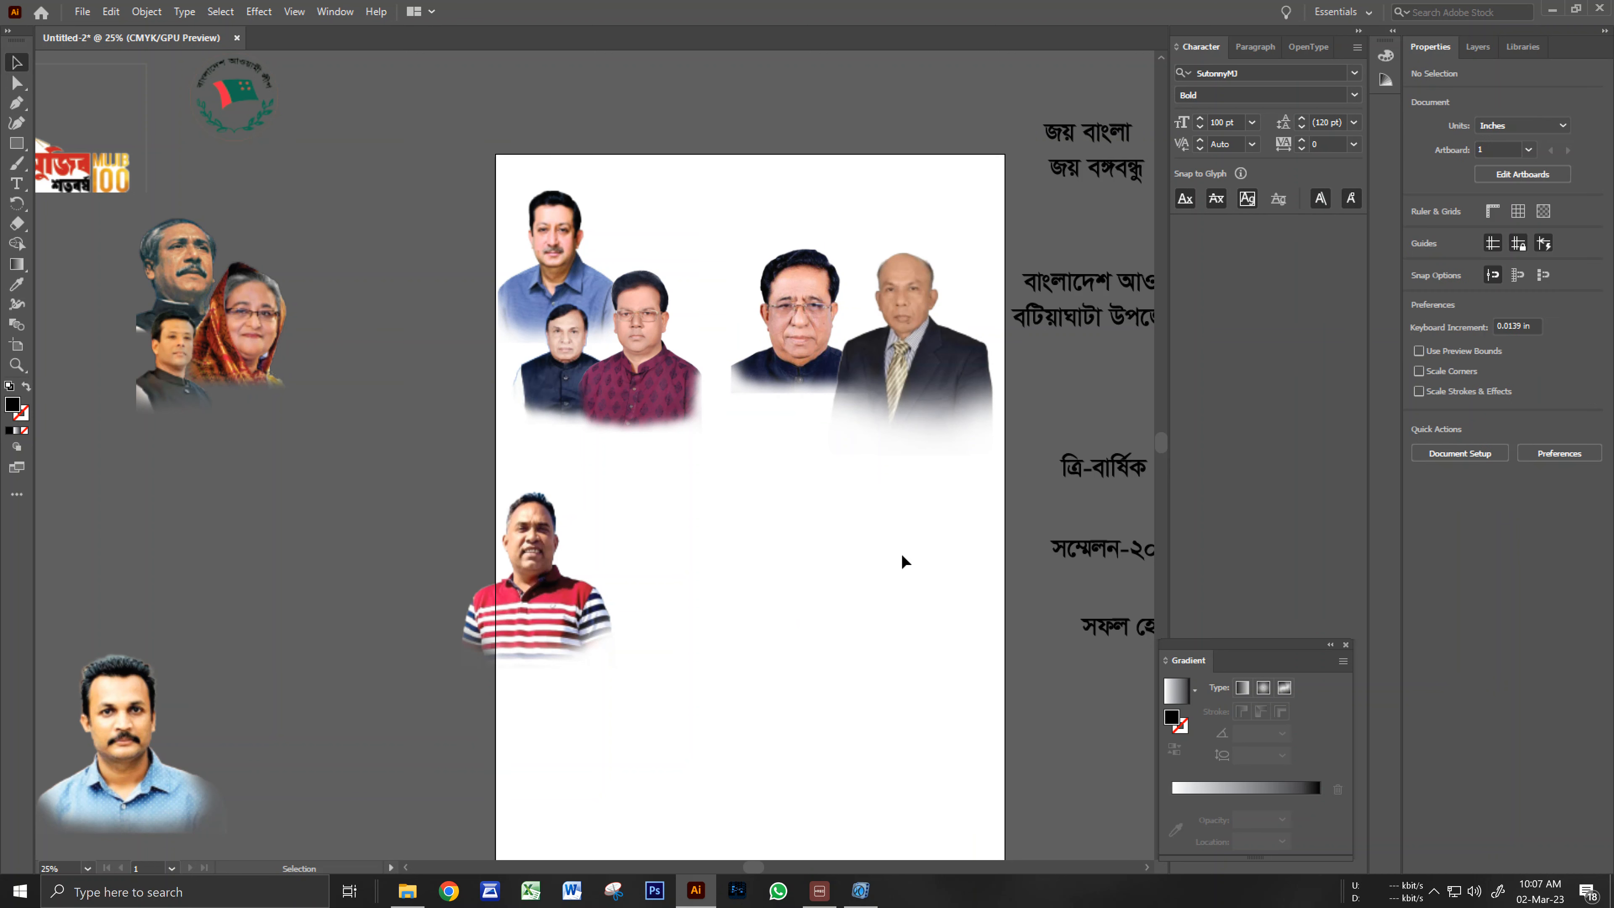
Move the striped-shirt and blue-shirt portraits beneath the top-right pair.
left_click_drag(897, 564, 913, 546)
left_click_drag(605, 586, 803, 500)
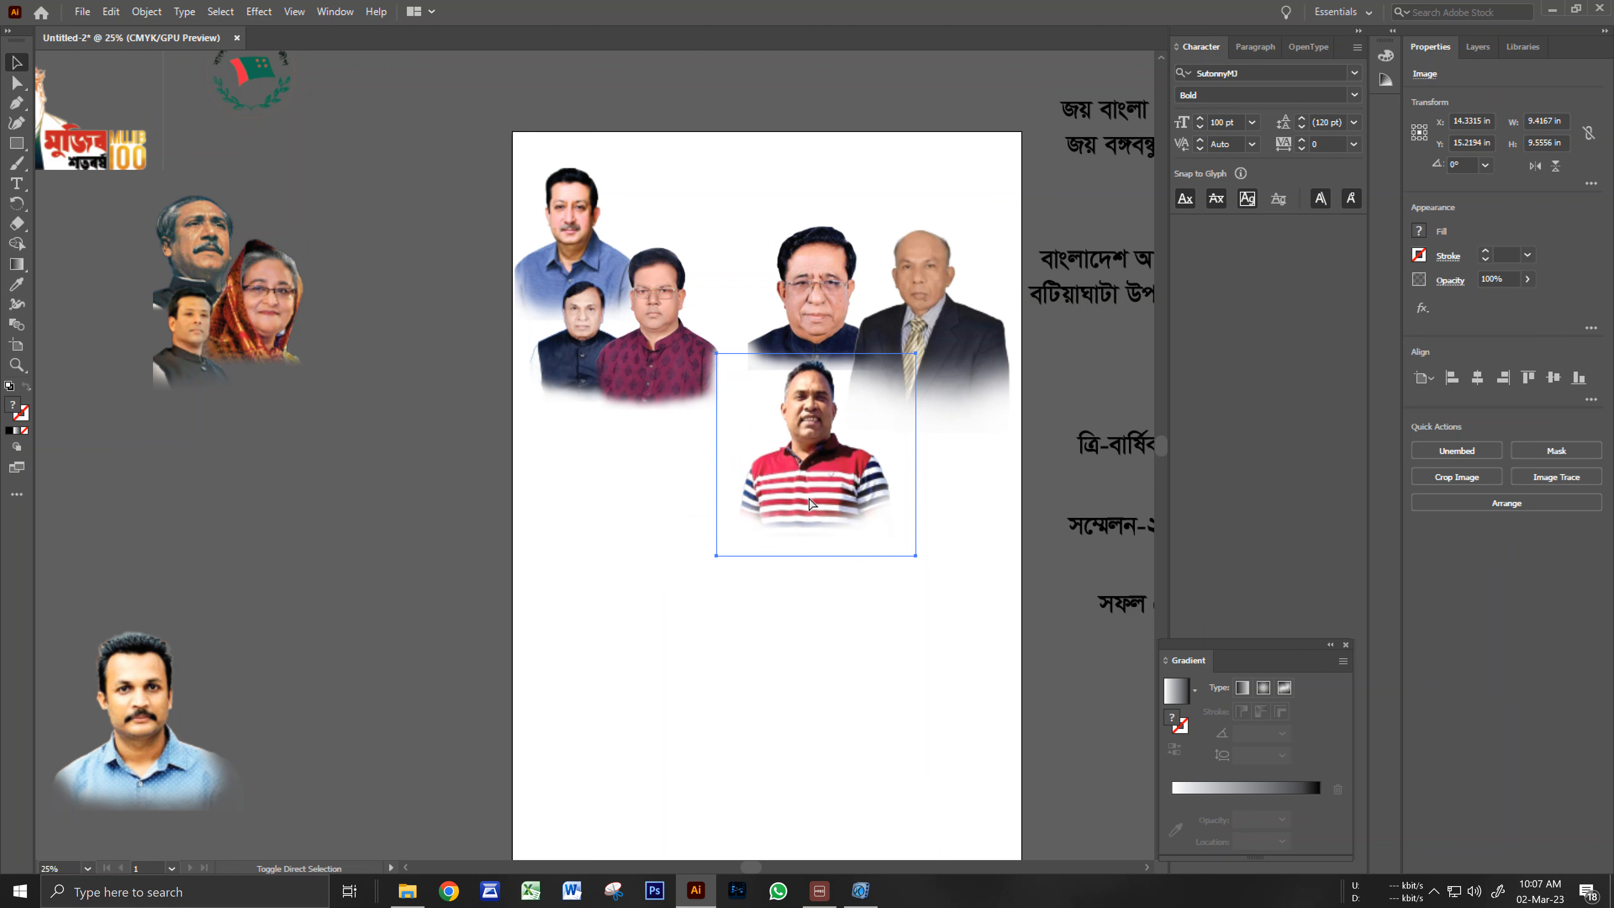
left_click_drag(252, 670, 950, 468)
left_click_drag(782, 545, 925, 503)
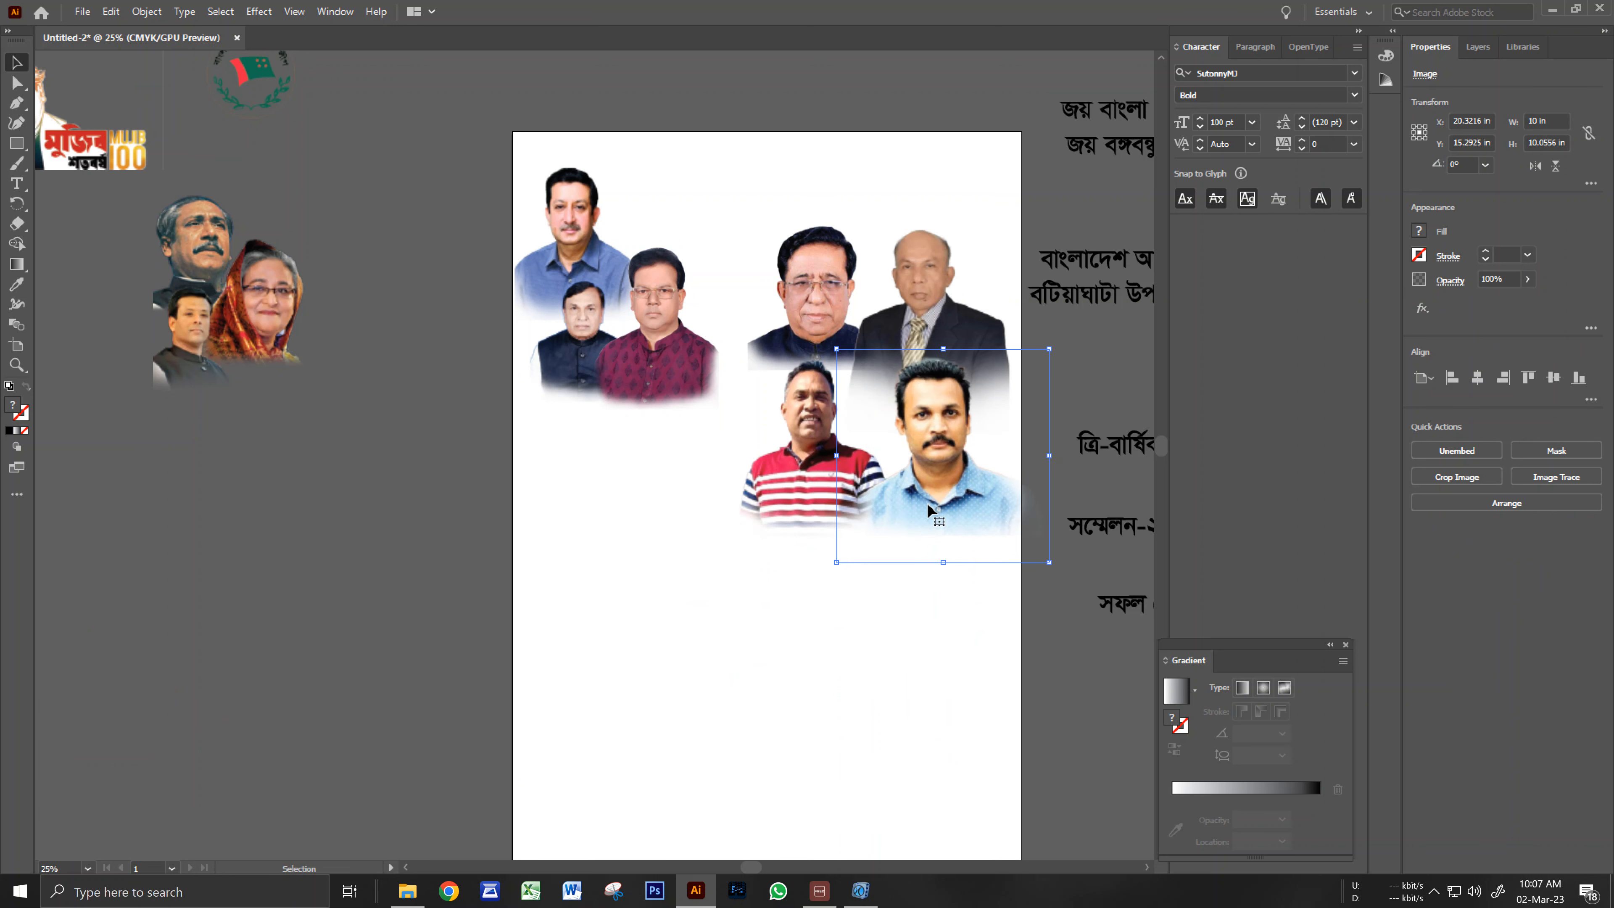
Nudge the blue-shirt portrait up and left with the arrow keys.
double_click(949, 484)
double_click(528, 551)
left_click(910, 492)
key("Up")
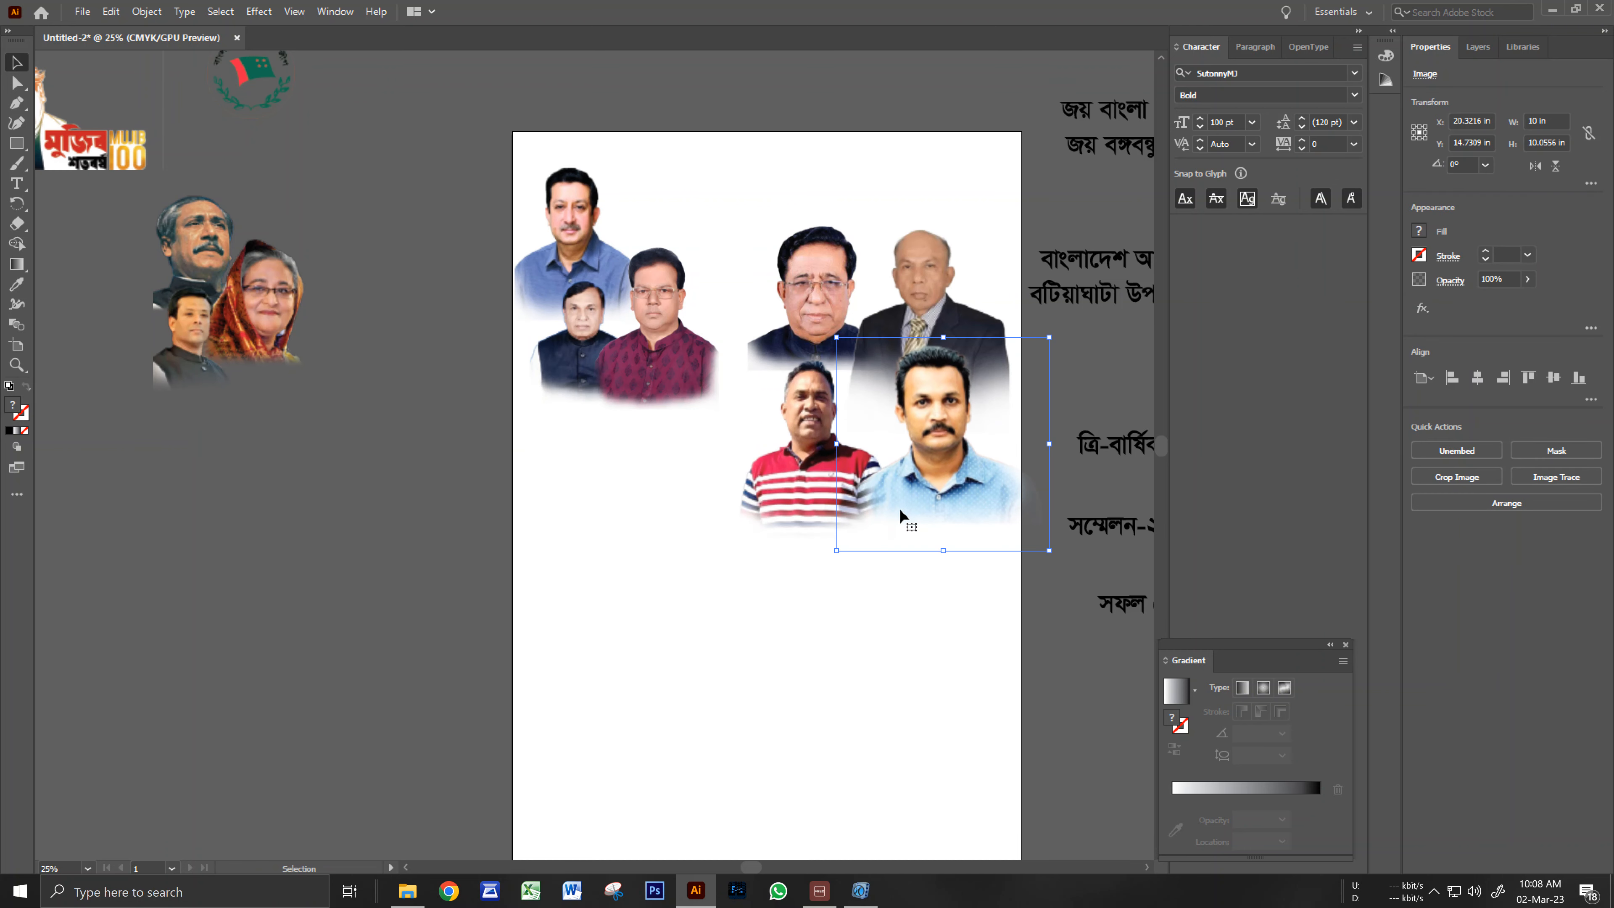
key("Up")
key("Up")
key("Left")
key("Left")
key("Left")
key("Left")
key("Left")
key("Left")
key("Left")
key("Left")
key("Left")
key("Left")
key("Left")
key("Left")
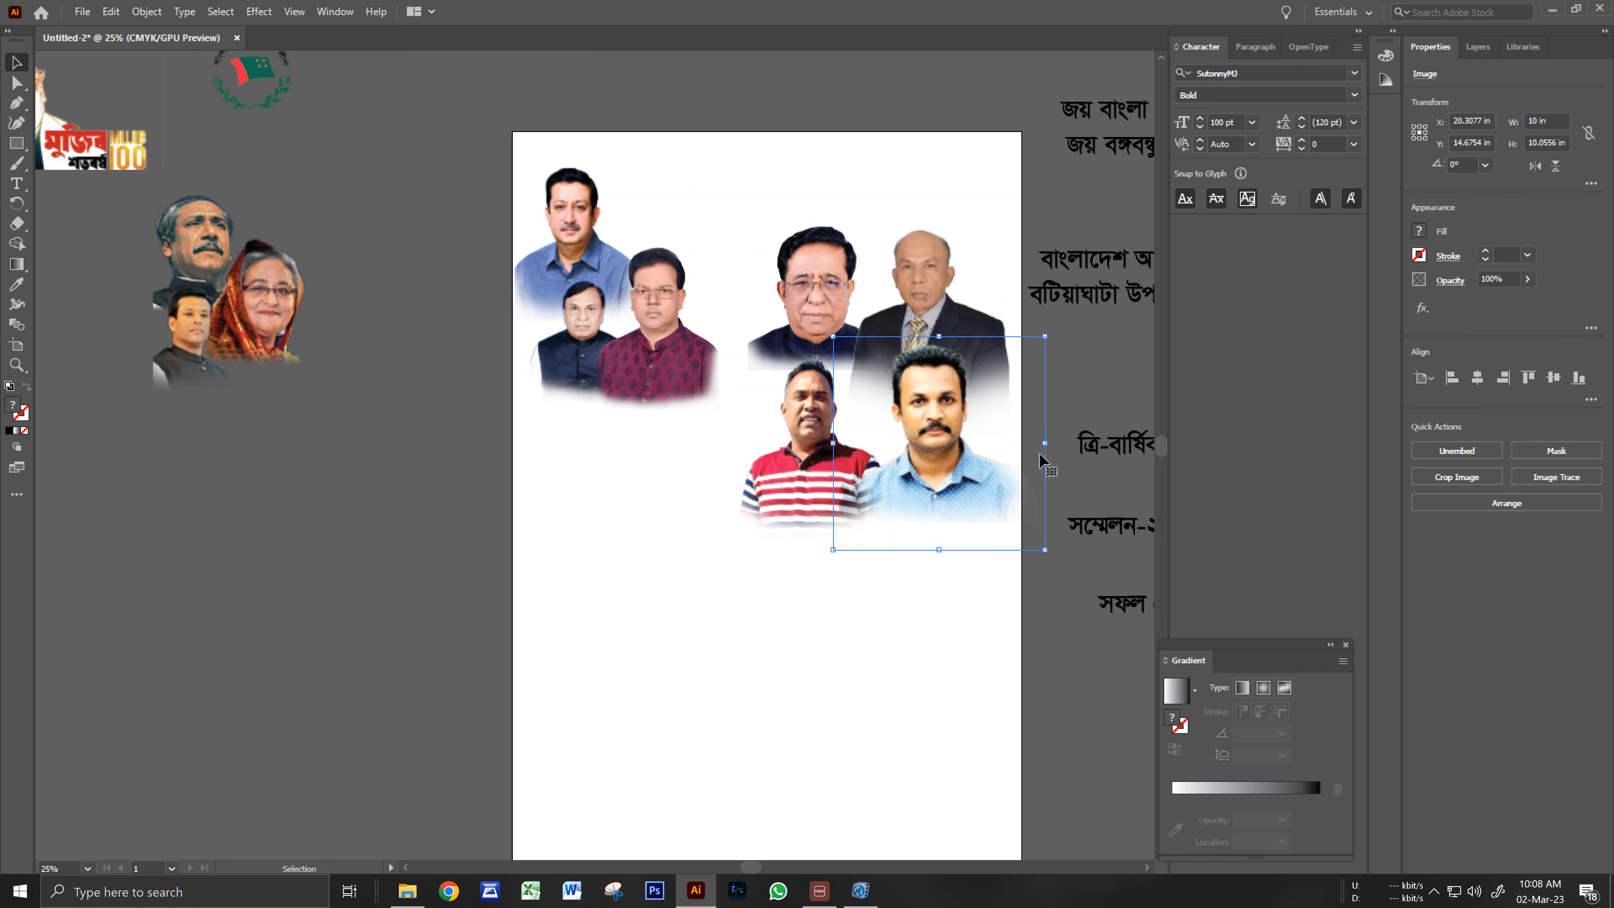
key("Left")
key("Left")
key("Left")
key("Left")
key("Left")
key("Left")
key("Left")
key("Left")
key("Left")
key("Left")
key("Left")
key("Left")
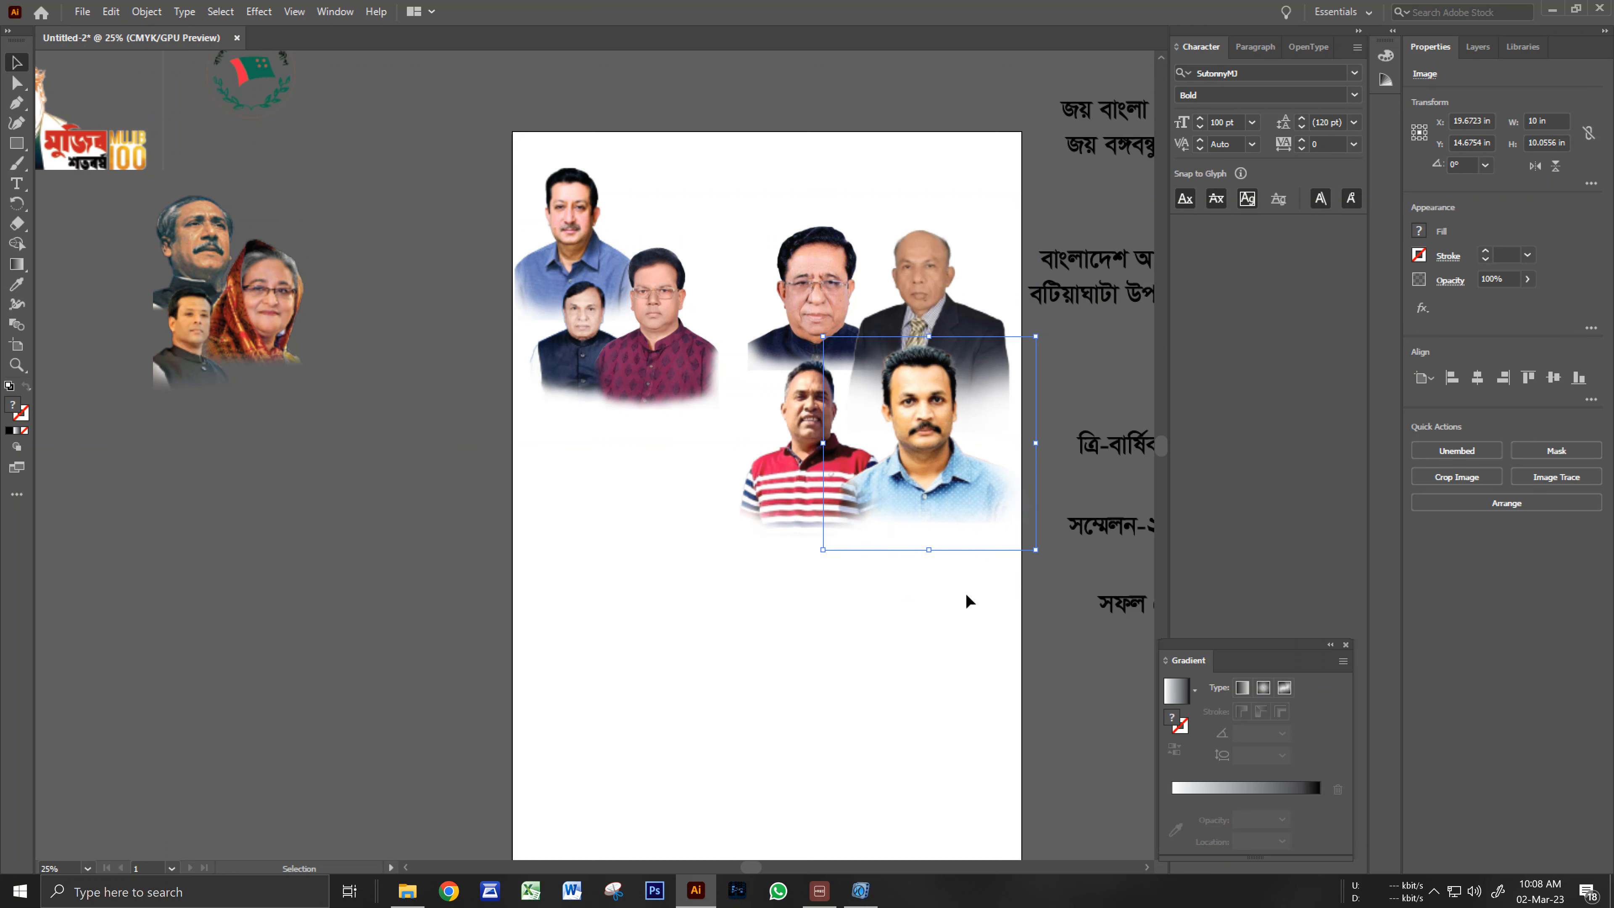
left_click(964, 595)
Enlarge the striped-shirt portrait slightly and bring it to the front.
left_click_drag(799, 508, 797, 498)
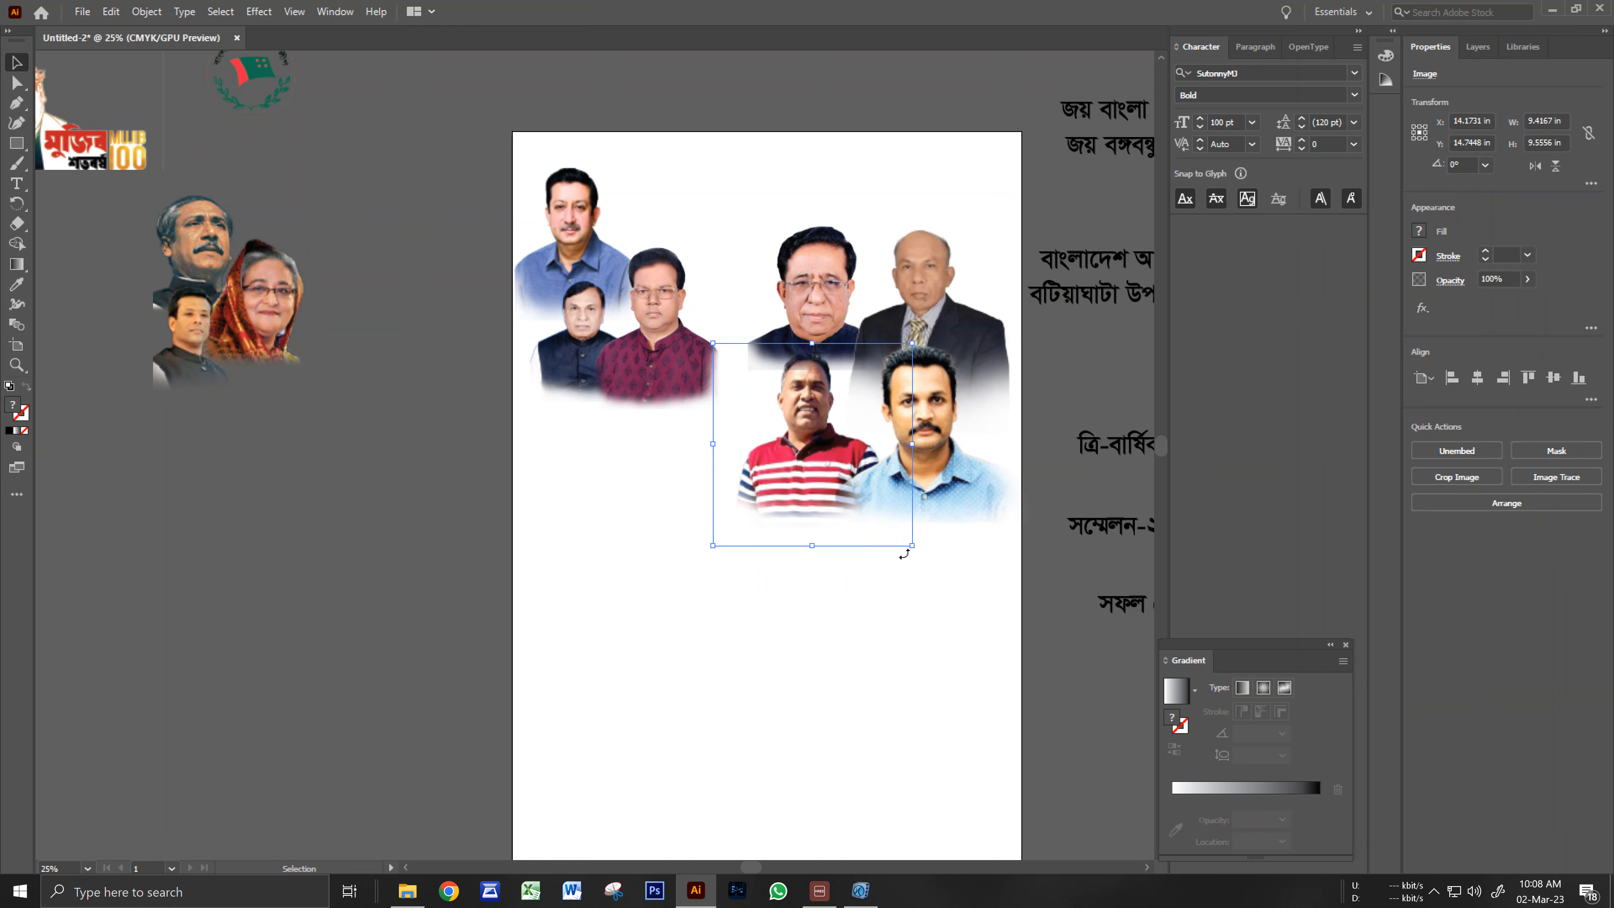
left_click_drag(913, 548, 920, 553)
key("ctrl+shift+bracketright")
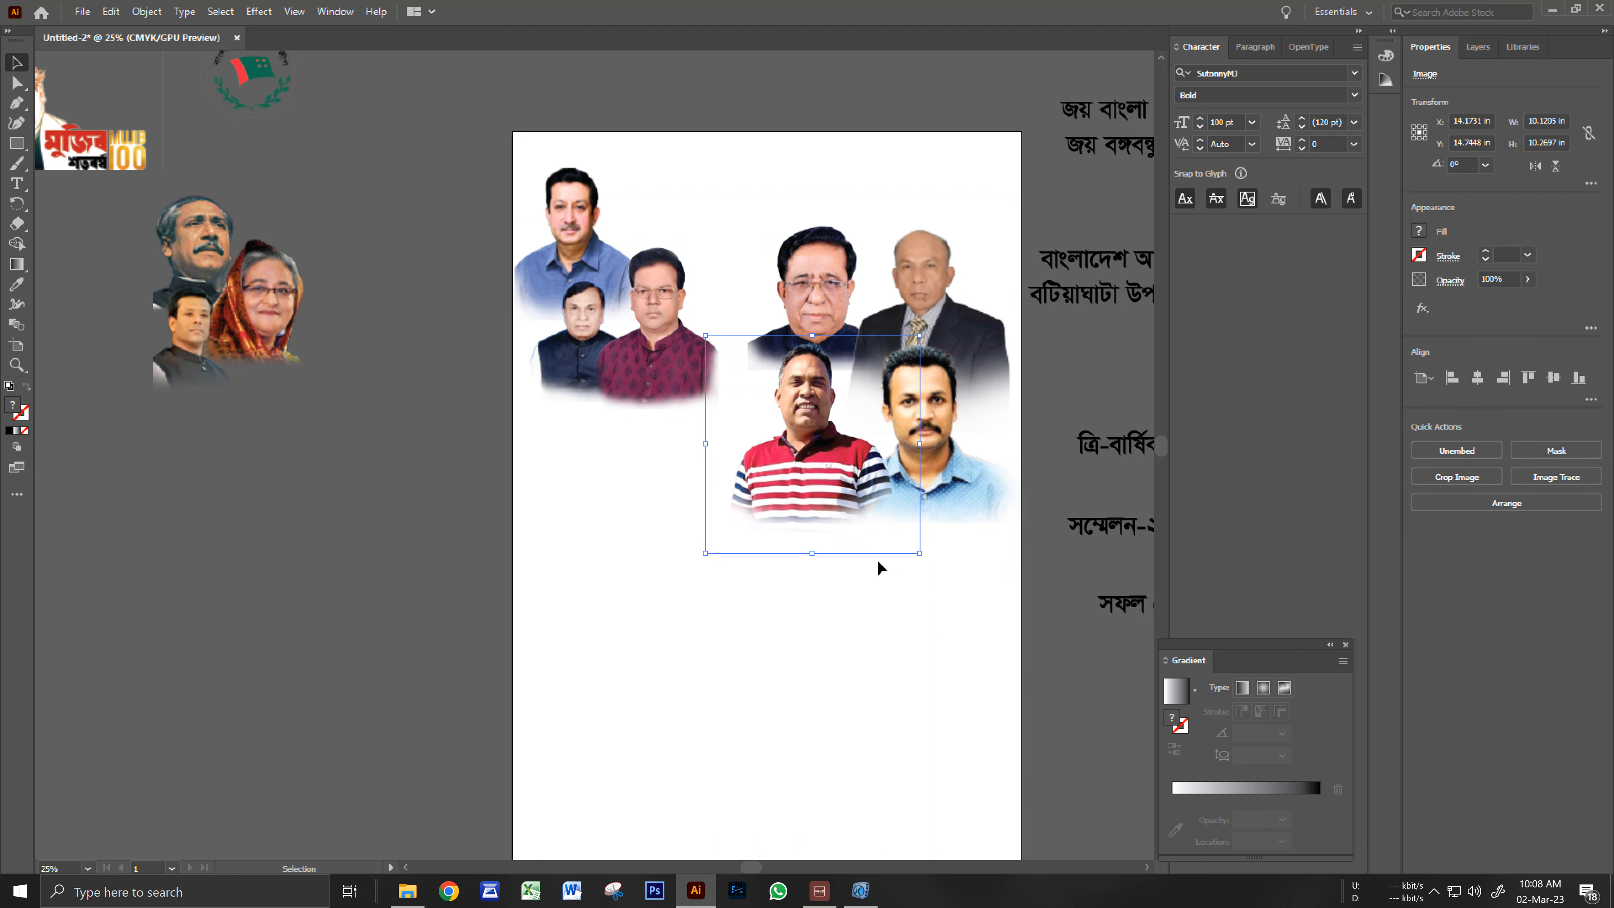
left_click(912, 644)
Move the bearded red-shirt portrait from the pasteboard onto the poster's lower left.
left_click_drag(798, 657, 806, 649)
left_click(805, 641, "ctrl+alt")
left_click_drag(776, 560, 983, 579)
left_click(203, 307)
left_click_drag(203, 308, 664, 539)
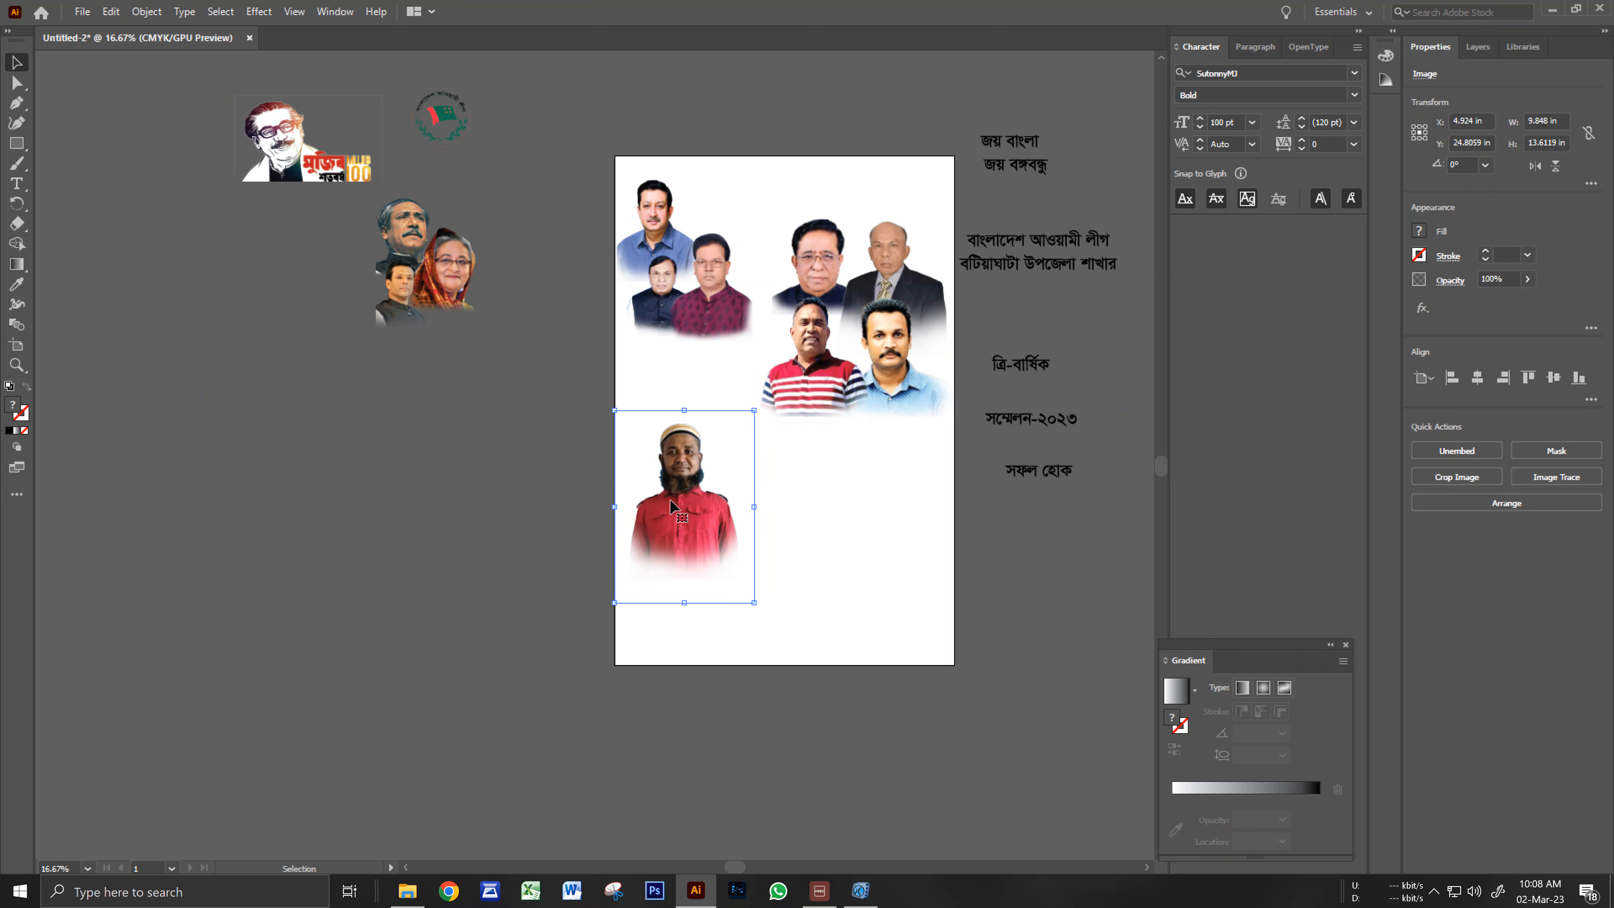
Enlarge the bearded red-shirt portrait about its centre.
left_click_drag(754, 411, 772, 386)
left_click(755, 412, "shift")
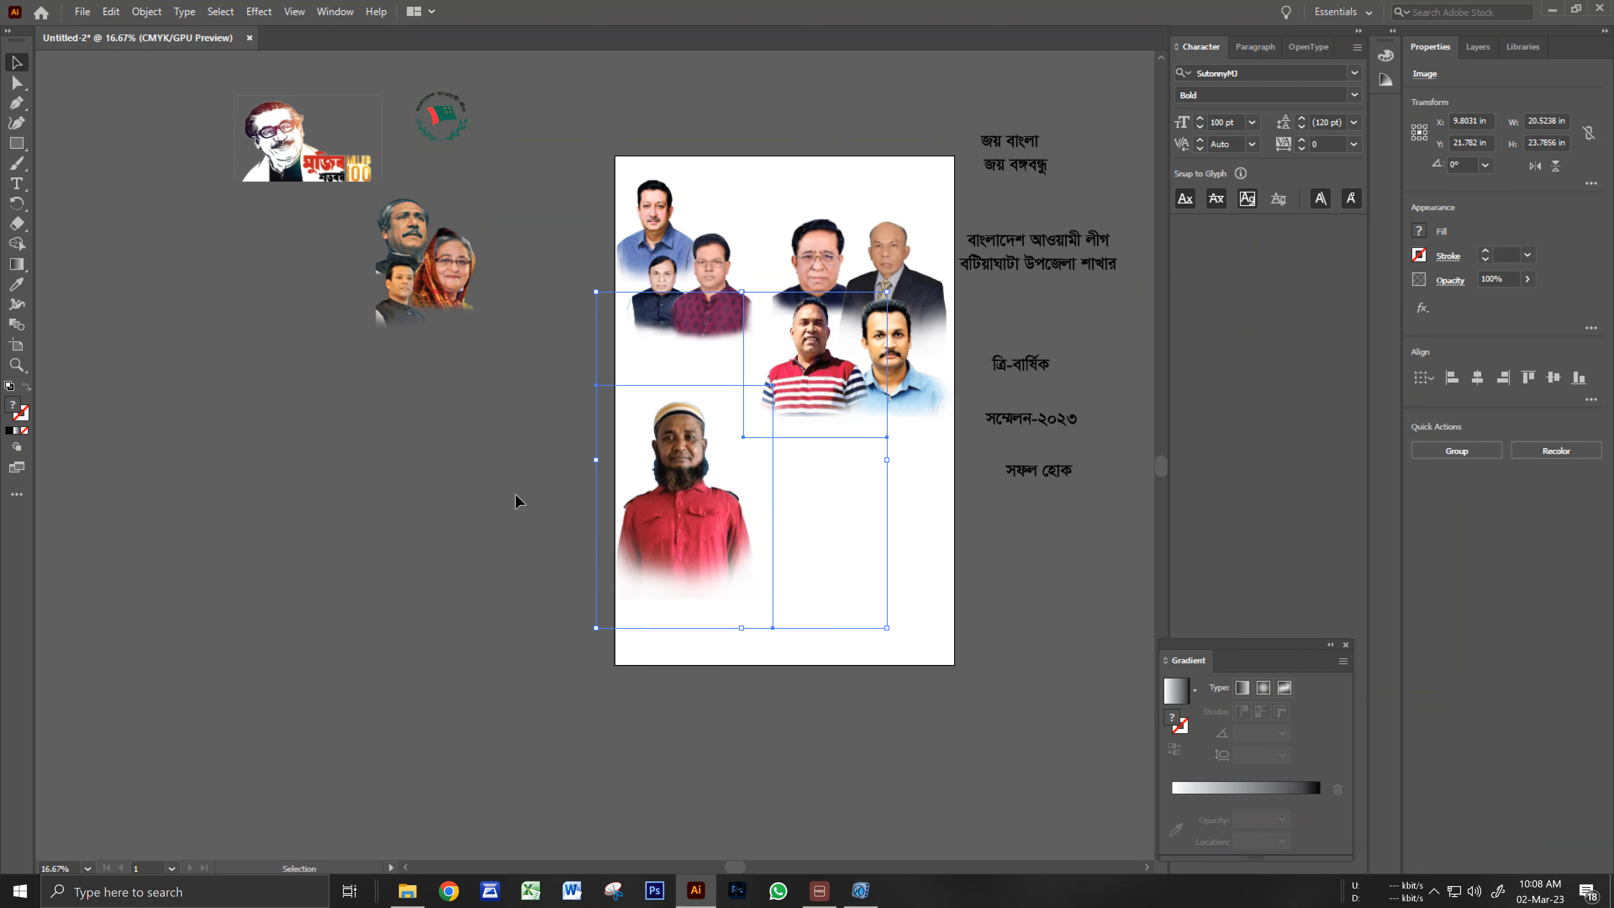
left_click(494, 480)
left_click(642, 543)
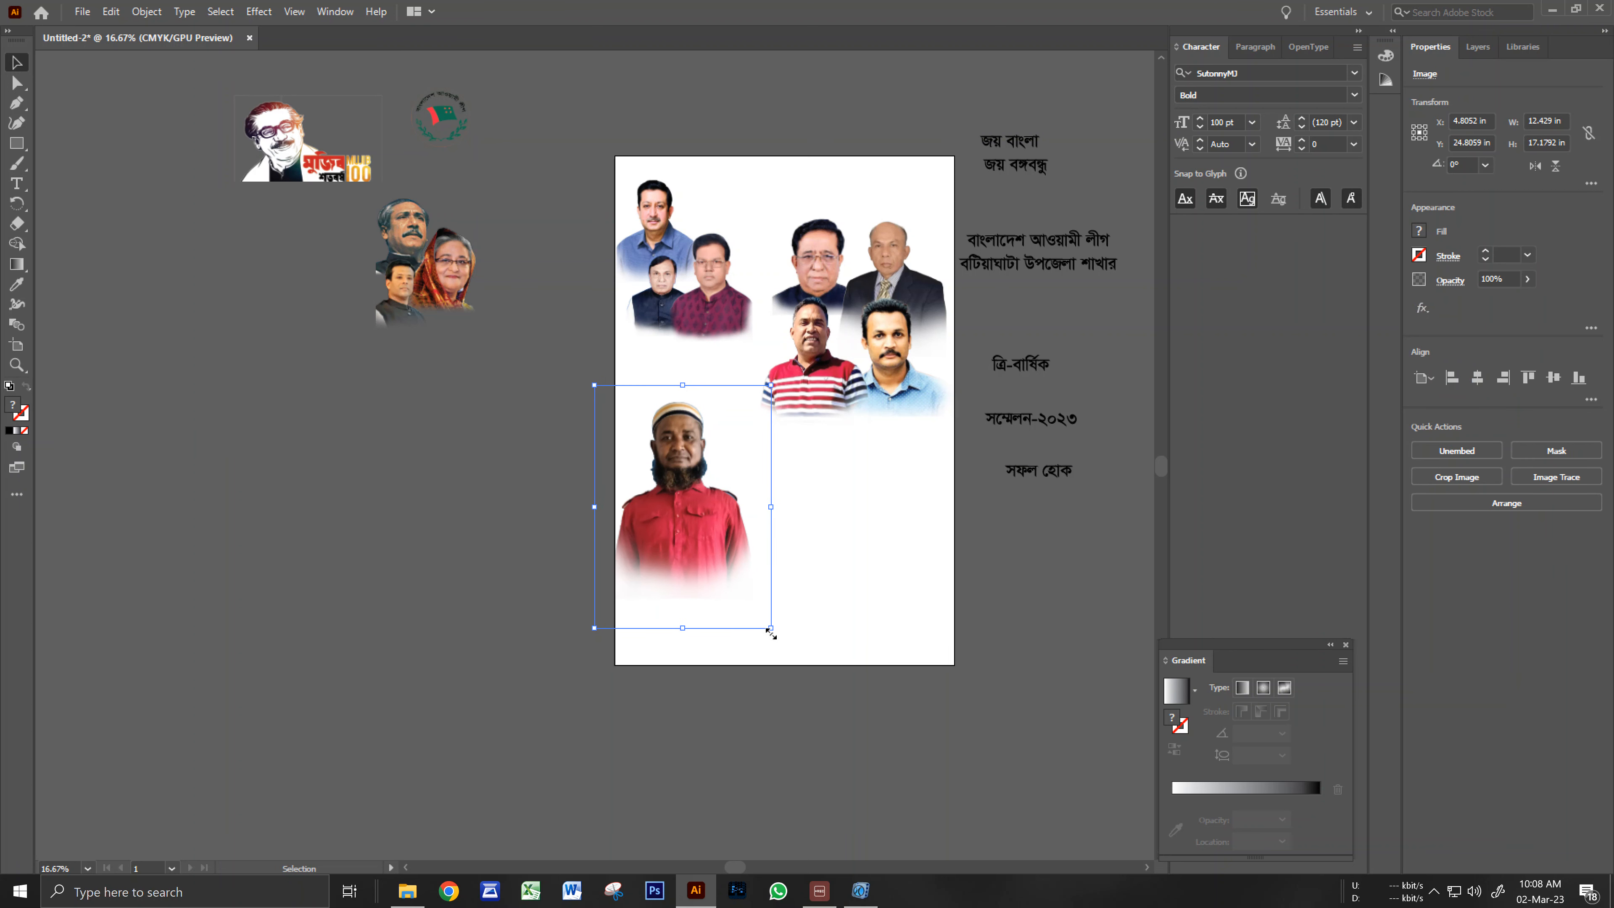
left_click(533, 433)
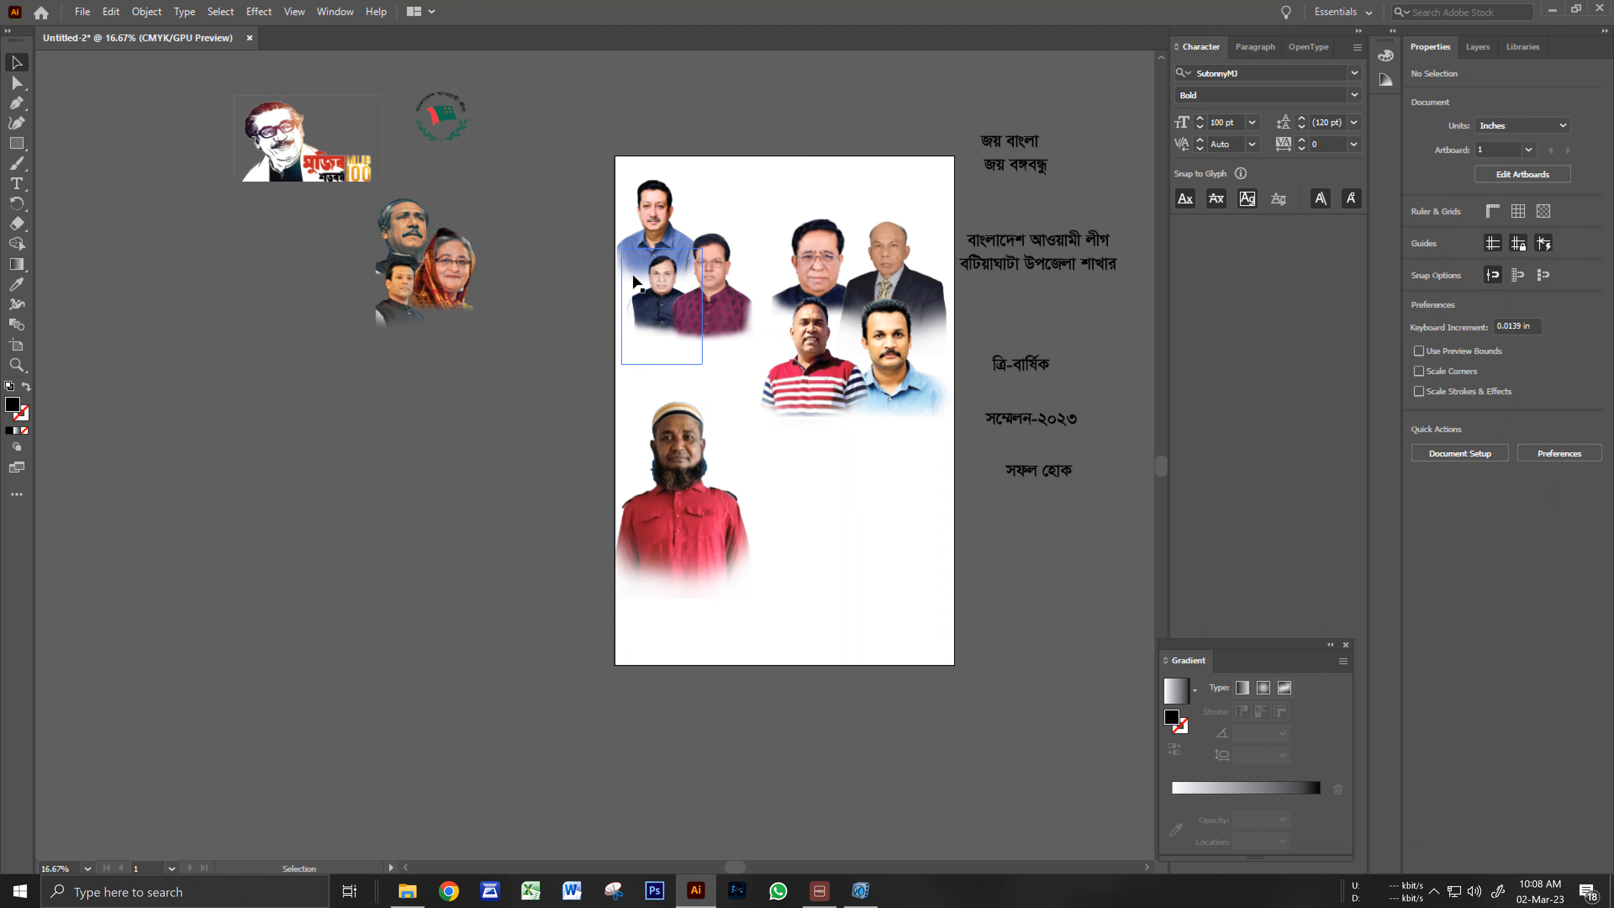
Nudge the upper portraits together down and to the left.
left_click_drag(753, 372, 928, 369)
key("Down")
key("Down")
key("Down")
key("Down")
key("Down")
key("Down")
key("Down")
key("Down")
key("Down")
key("Down")
key("Down")
key("Down")
key("Down")
key("Down")
key("Down")
key("Down")
key("Down")
key("Down")
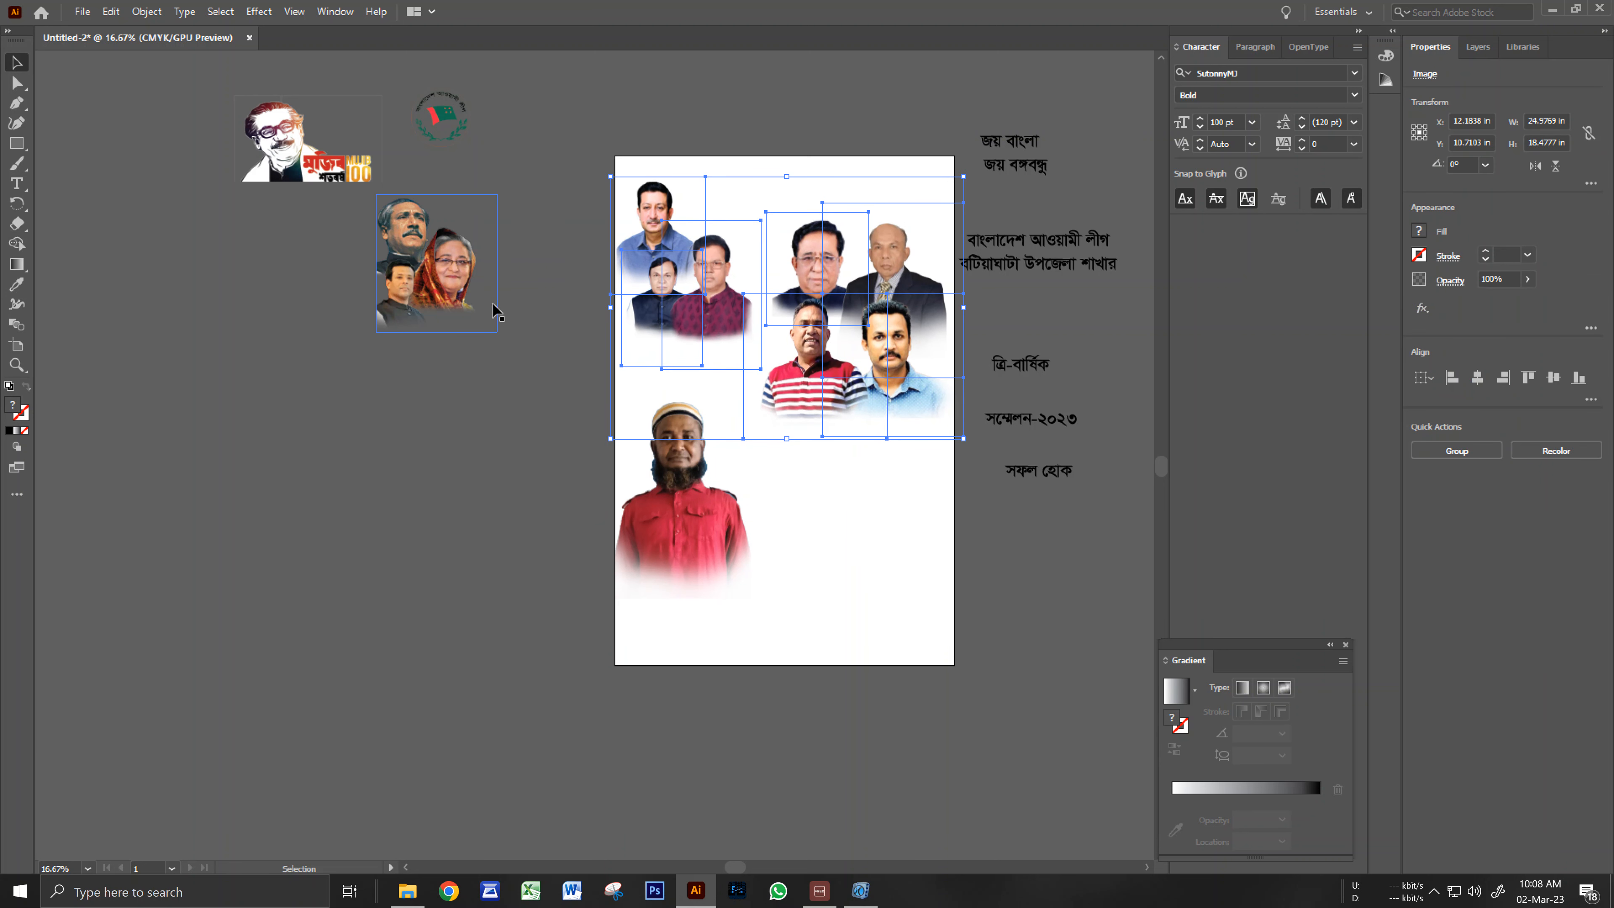
key("Left")
key("Left")
key("Left")
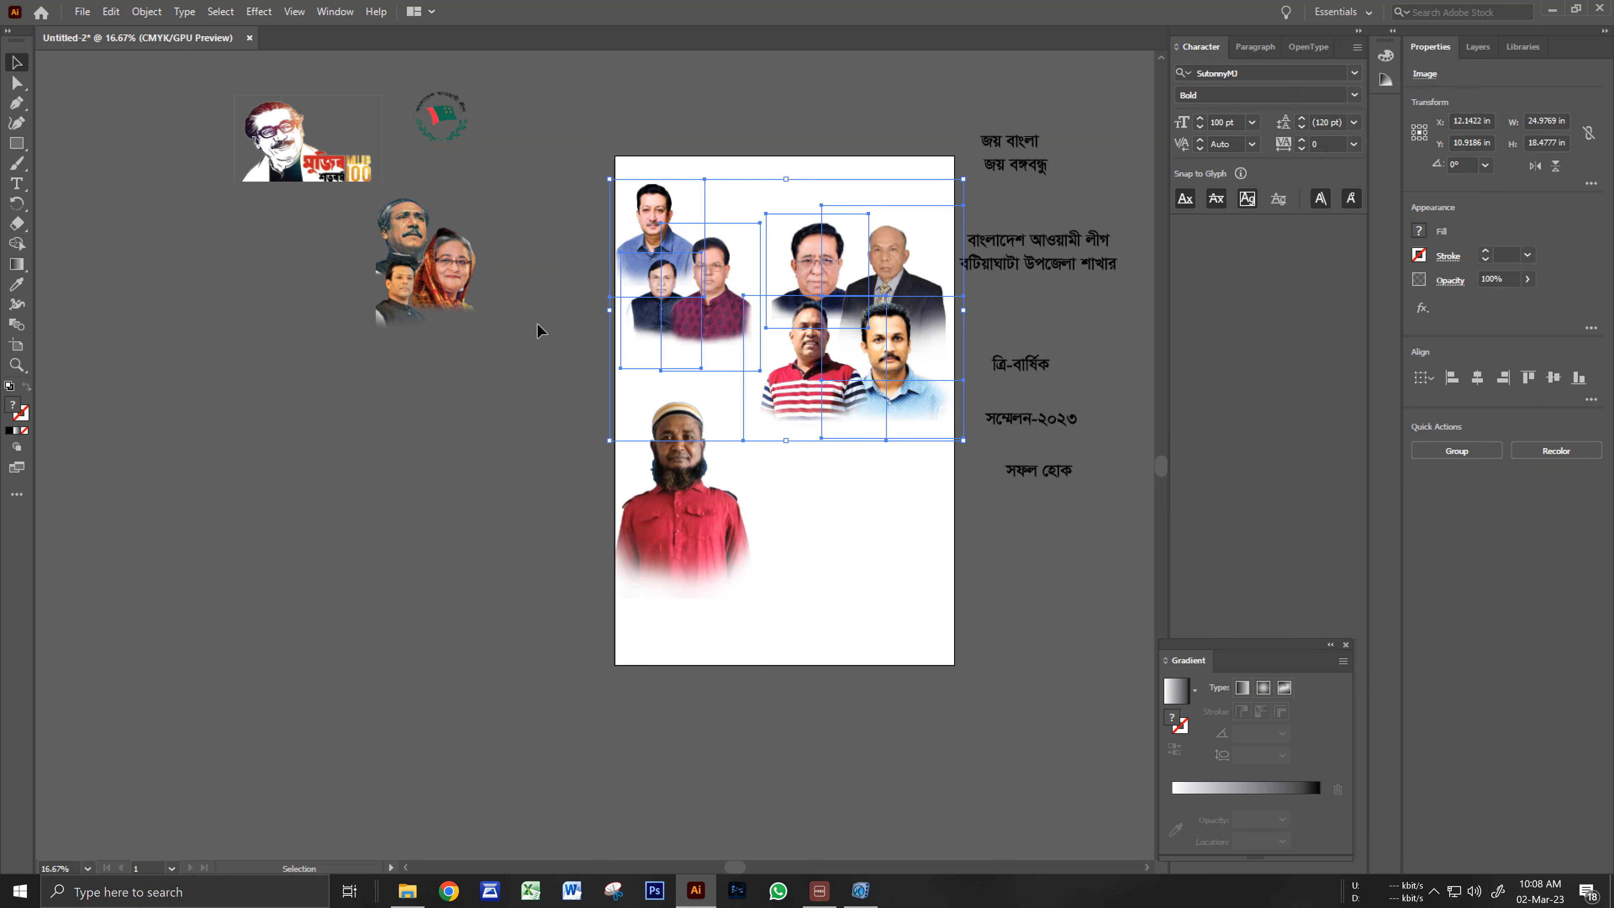
key("Down")
key("Down")
key("Down")
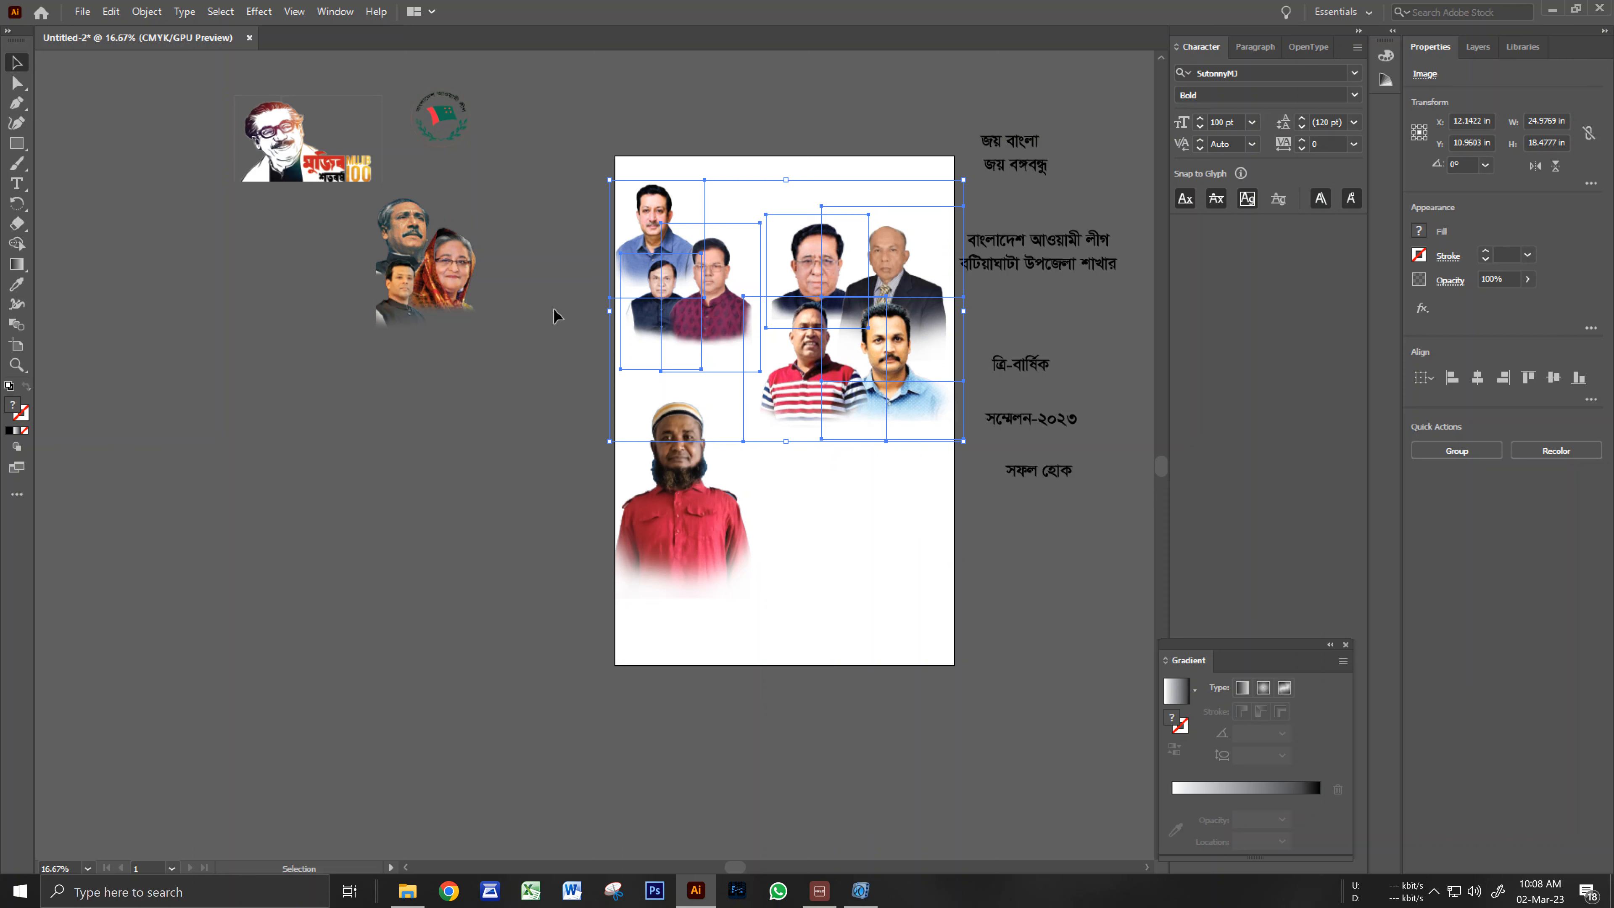
left_click(554, 309)
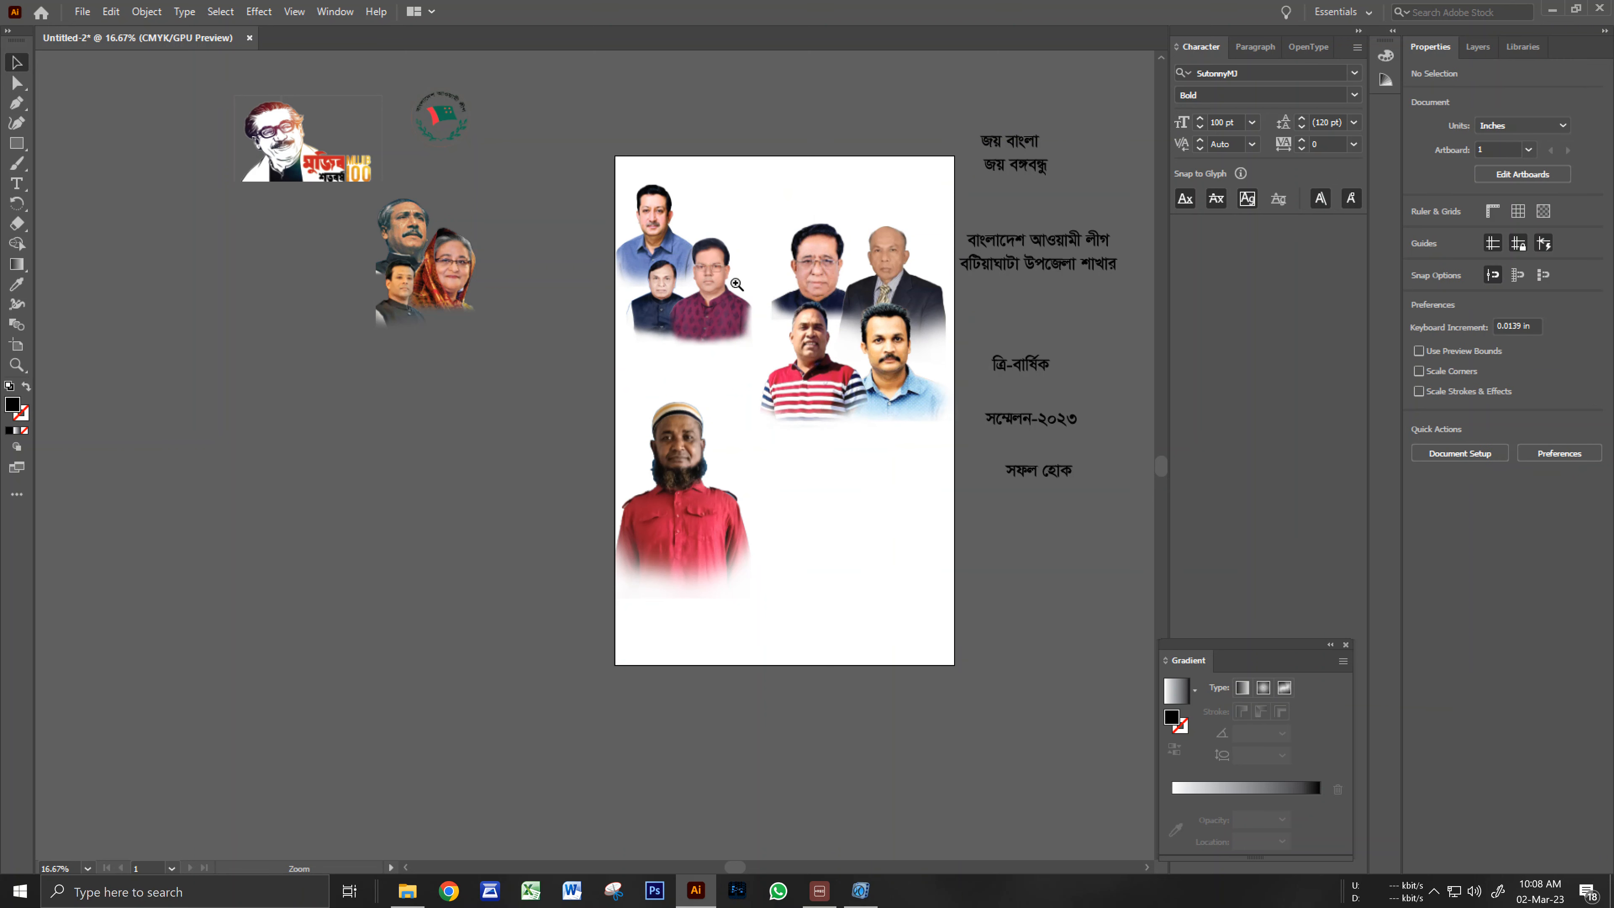
Enlarge and reposition the maroon-shirt and dark-vest portraits in the top-left group.
left_click(736, 285, "ctrl")
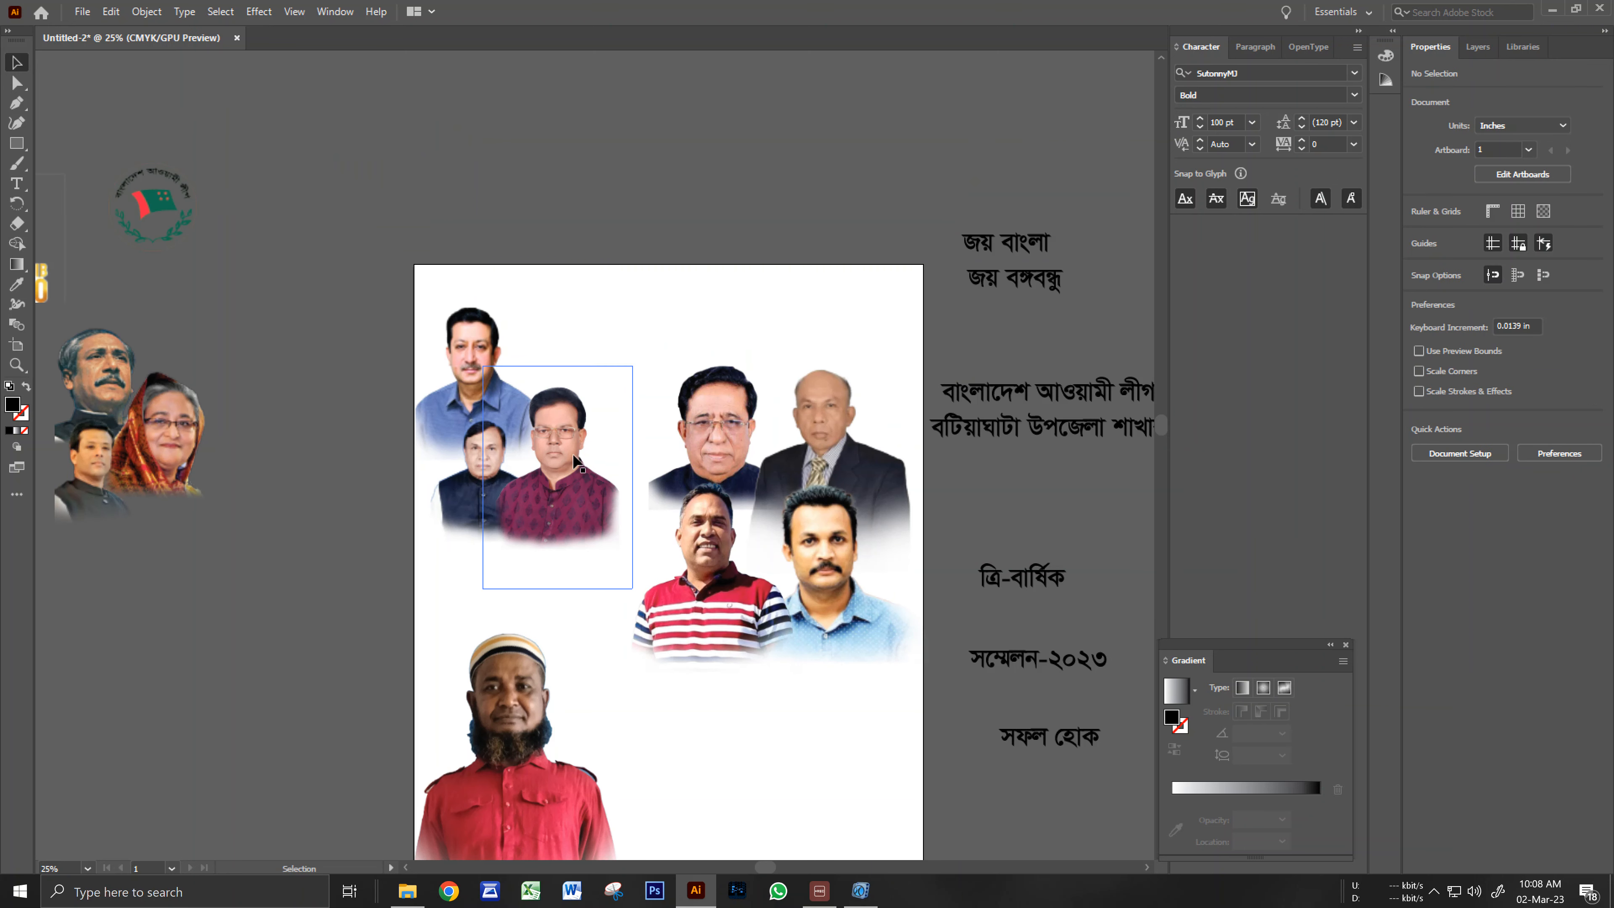
left_click(568, 440)
left_click_drag(632, 368, 637, 362)
left_click_drag(553, 468, 575, 525)
left_click(485, 476)
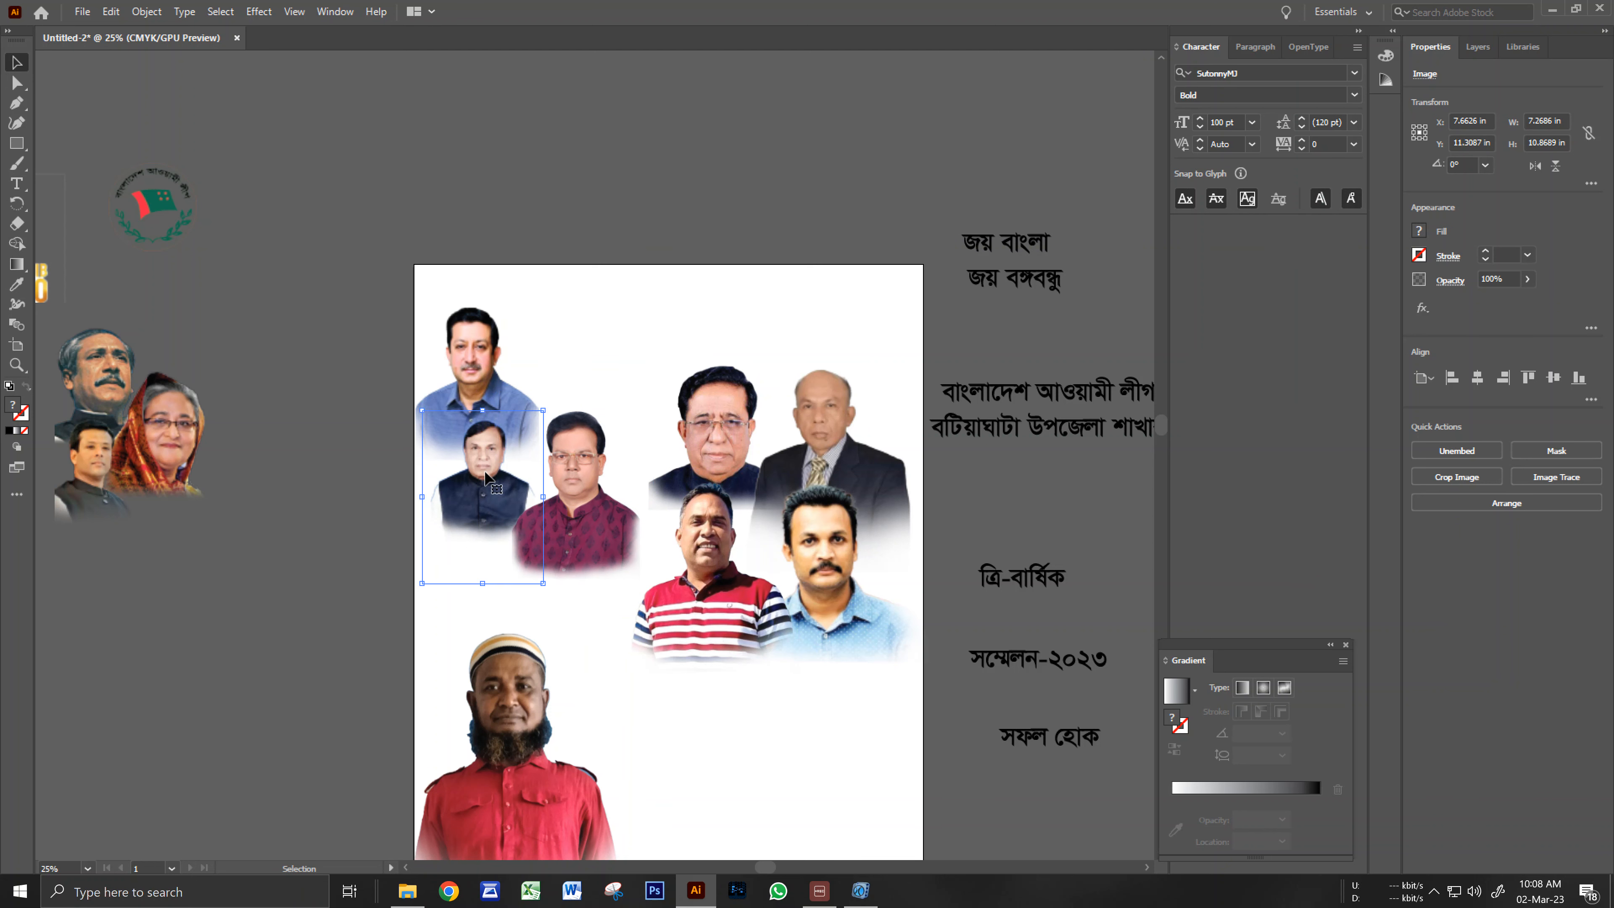
mouse_move(543, 411)
left_mouse_down()
mouse_move(575, 385)
mouse_move(558, 387)
left_mouse_up()
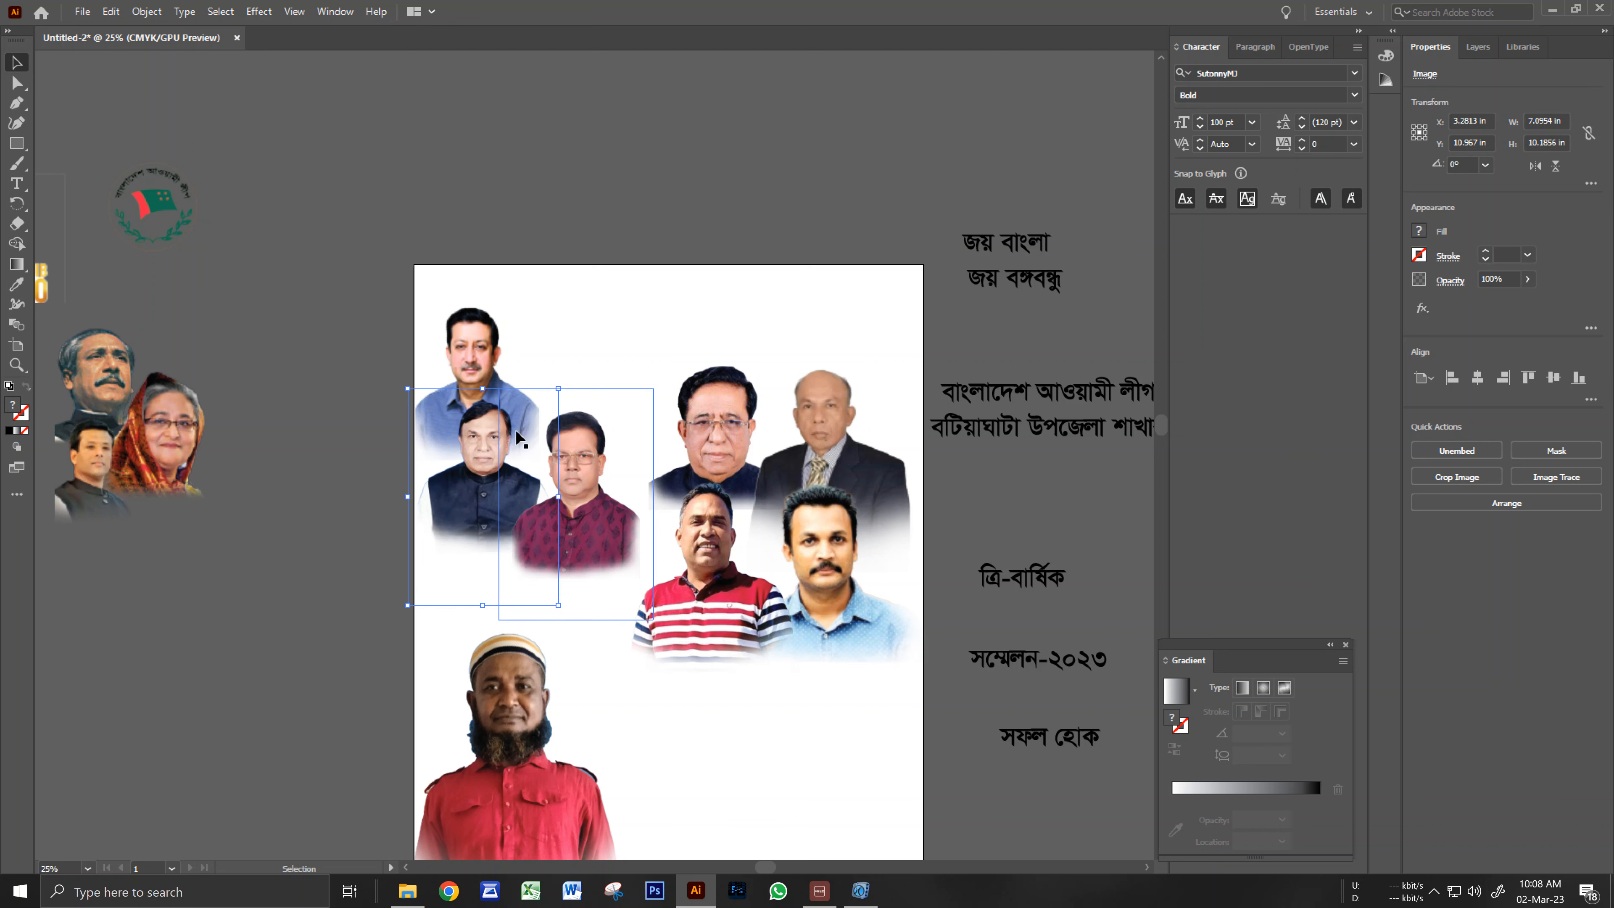
left_click_drag(467, 535, 464, 537)
left_click(340, 468)
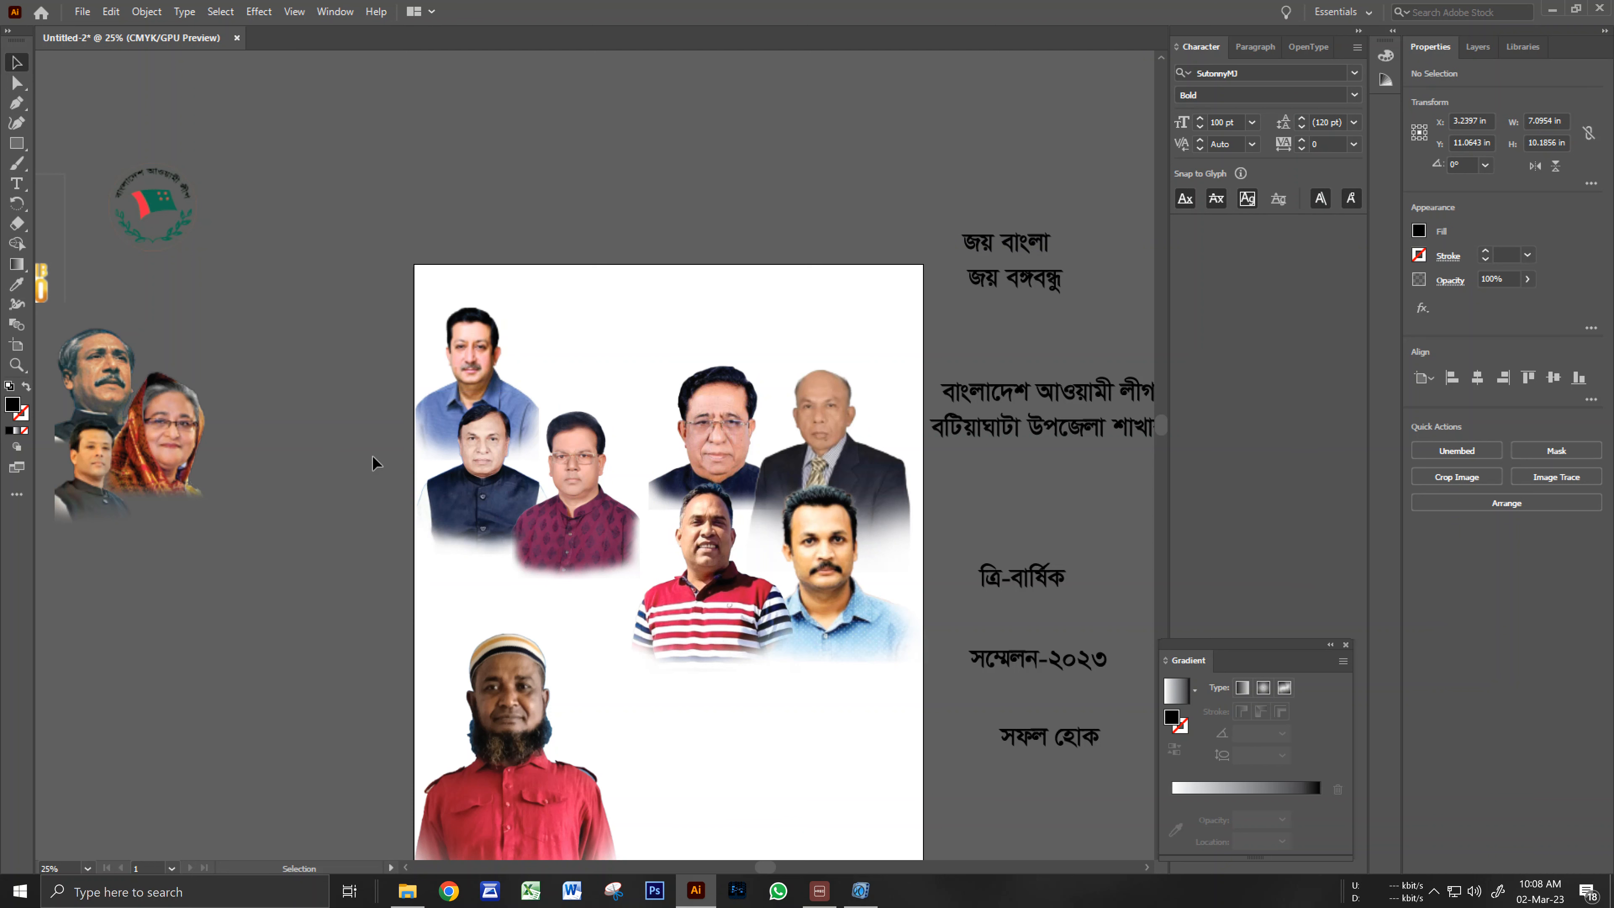
Shrink the maroon-shirt portrait to about 6.71 × 10.04 in and nudge it up and left.
left_click(556, 512)
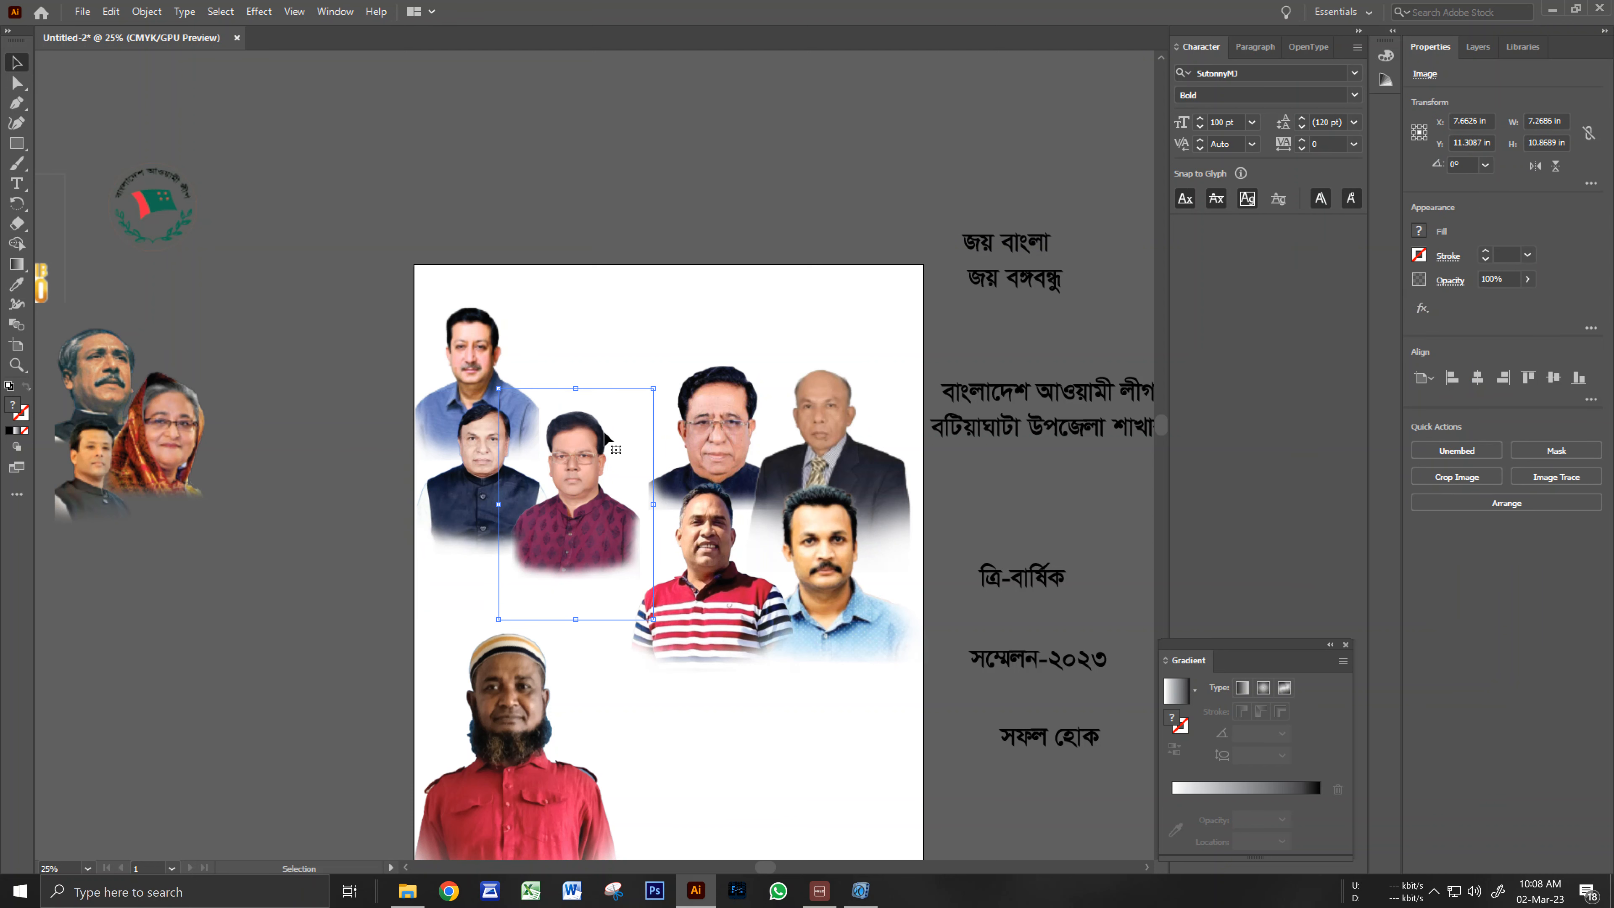
left_click_drag(656, 391, 647, 397)
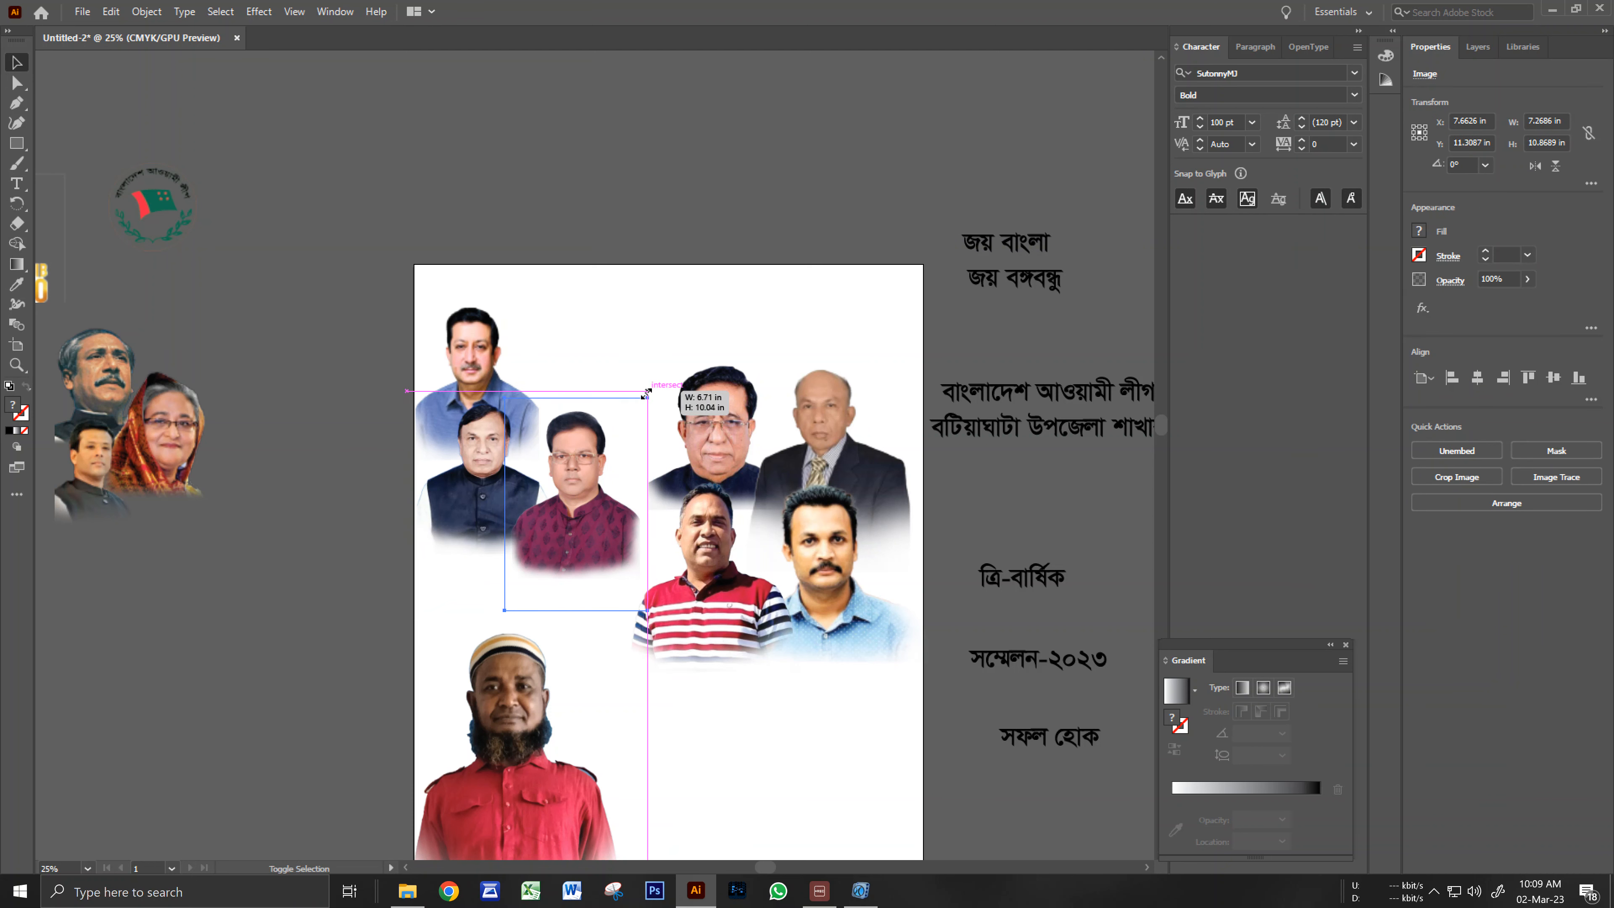
key("Up")
key("Up")
key("Up")
key("Up")
key("Up")
key("Up")
key("Up")
key("Up")
key("Up")
key("Up")
key("Up")
key("Up")
key("Up")
key("Up")
key("Up")
key("Up")
key("Up")
key("Up")
key("Up")
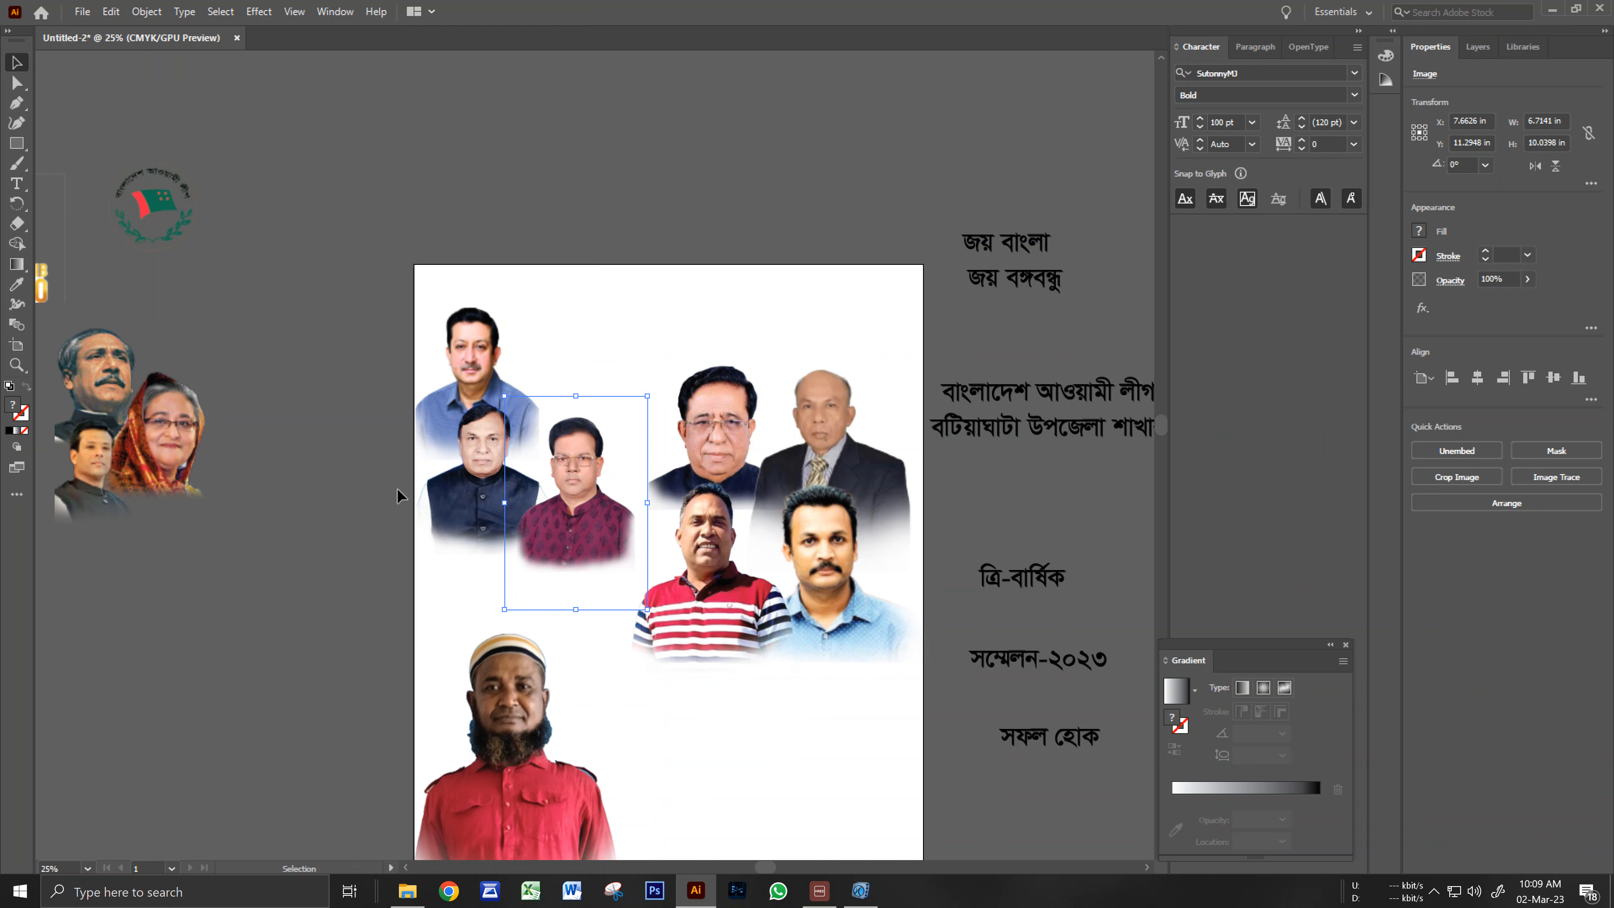
key("Left")
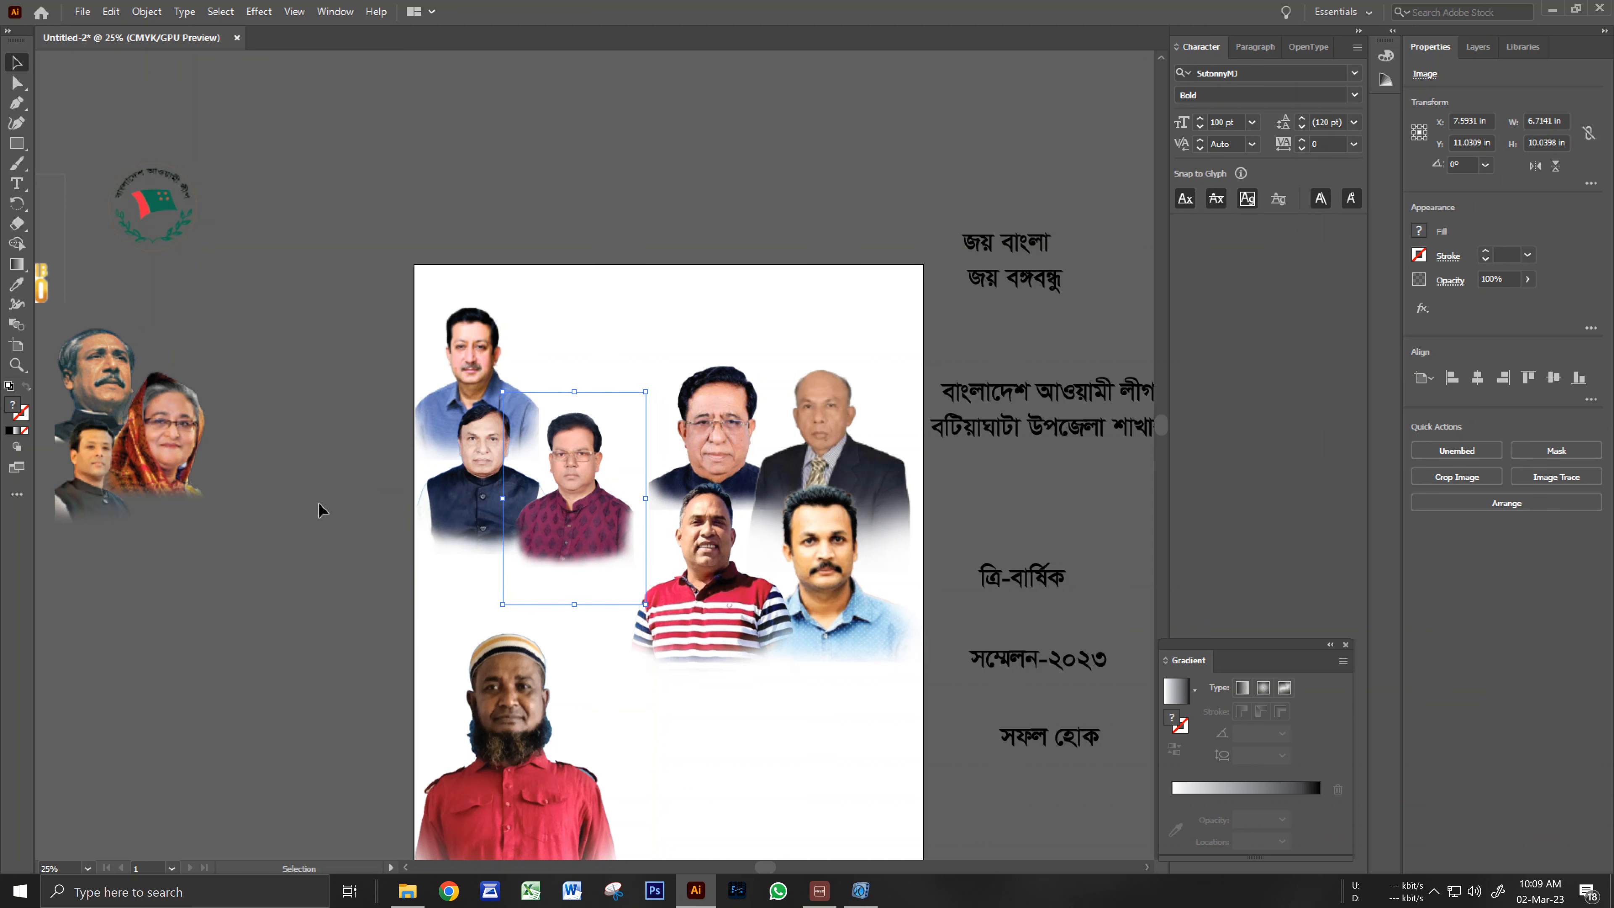
left_click(318, 501)
left_click_drag(590, 645, 622, 496)
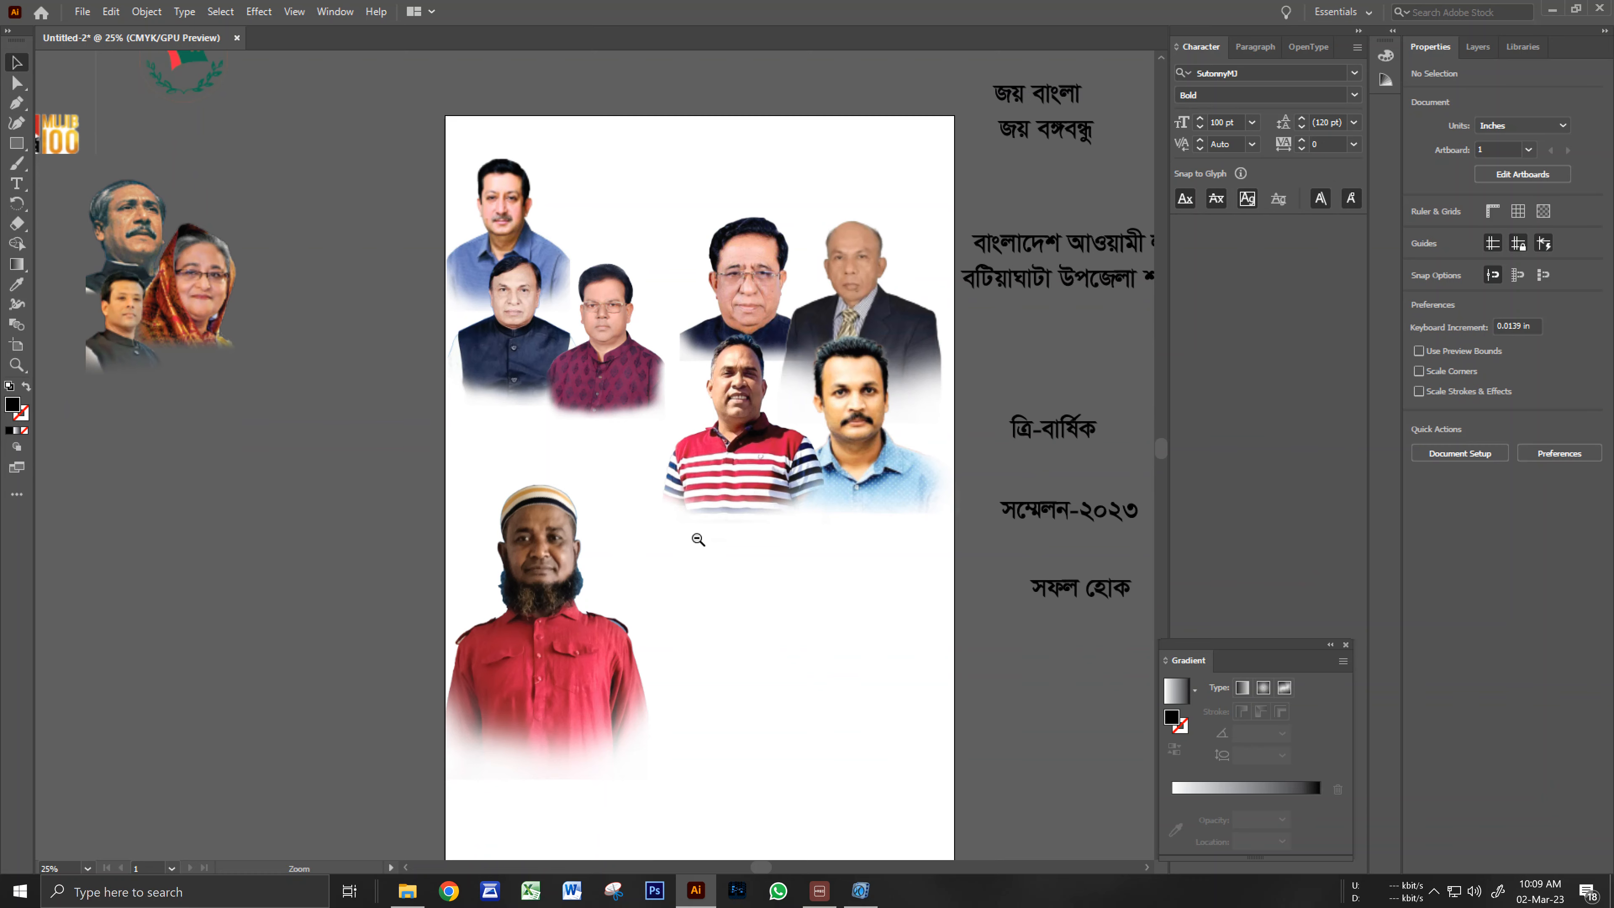
left_click(698, 539, "alt")
left_click_drag(695, 559, 756, 681)
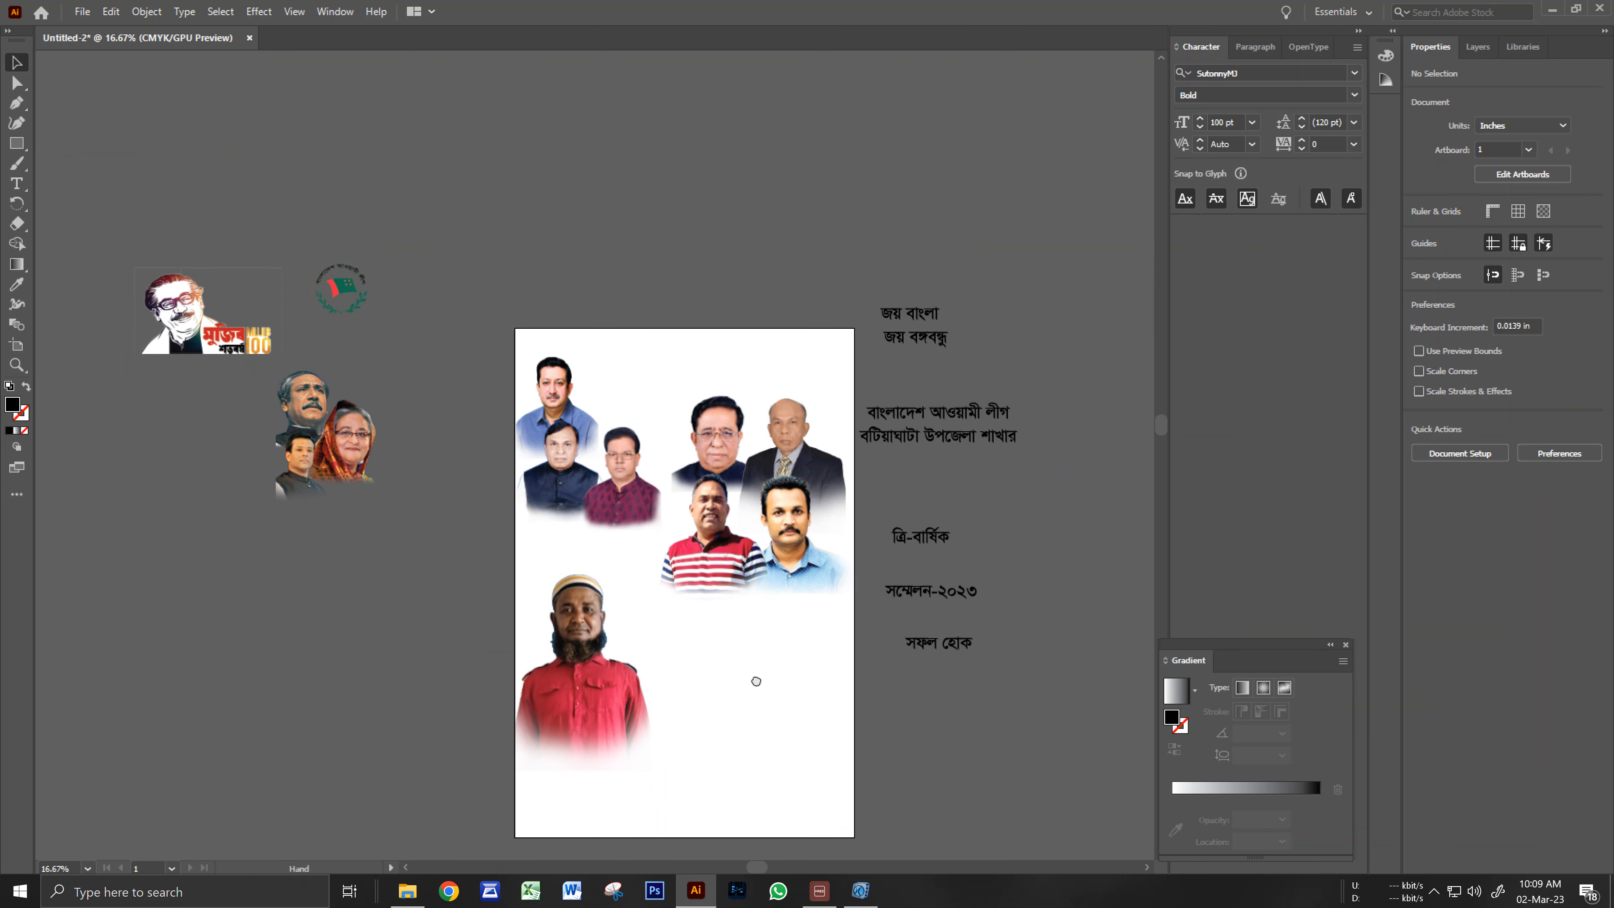
Scale the leaders' group photo to about 4.55 × 5.18 in and set it in the artboard's top-right corner.
left_click_drag(359, 455, 667, 271)
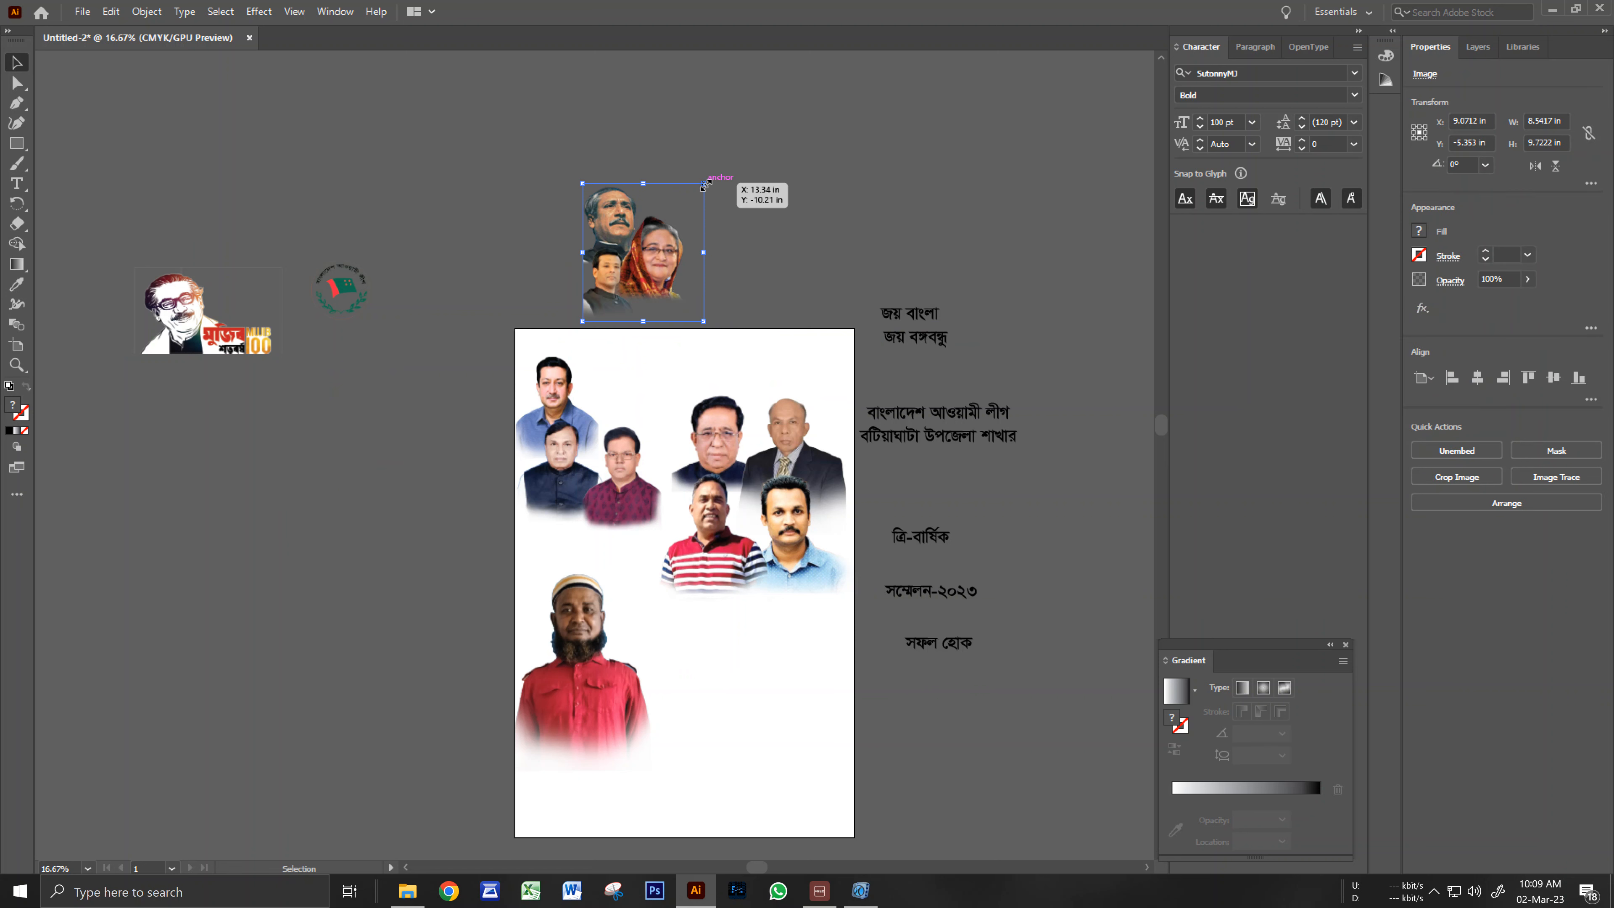
left_click_drag(704, 184, 675, 216)
left_click(683, 308, "ctrl")
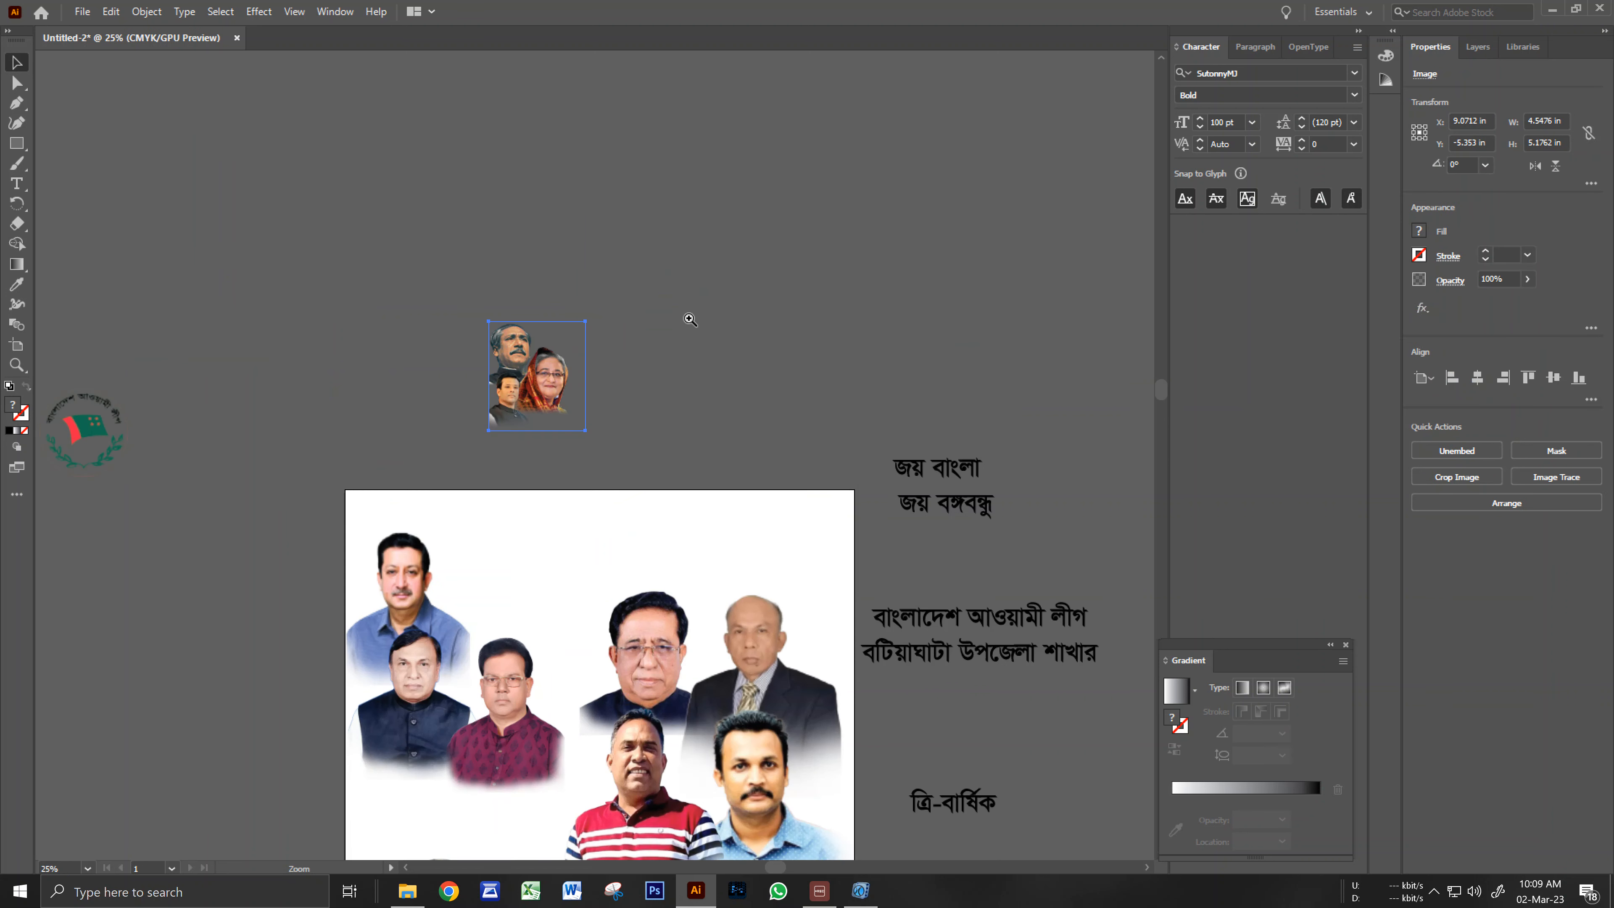
left_click_drag(645, 484, 645, 386)
left_click_drag(534, 286, 809, 385)
left_click(802, 466, "ctrl")
left_click_drag(669, 365, 900, 262)
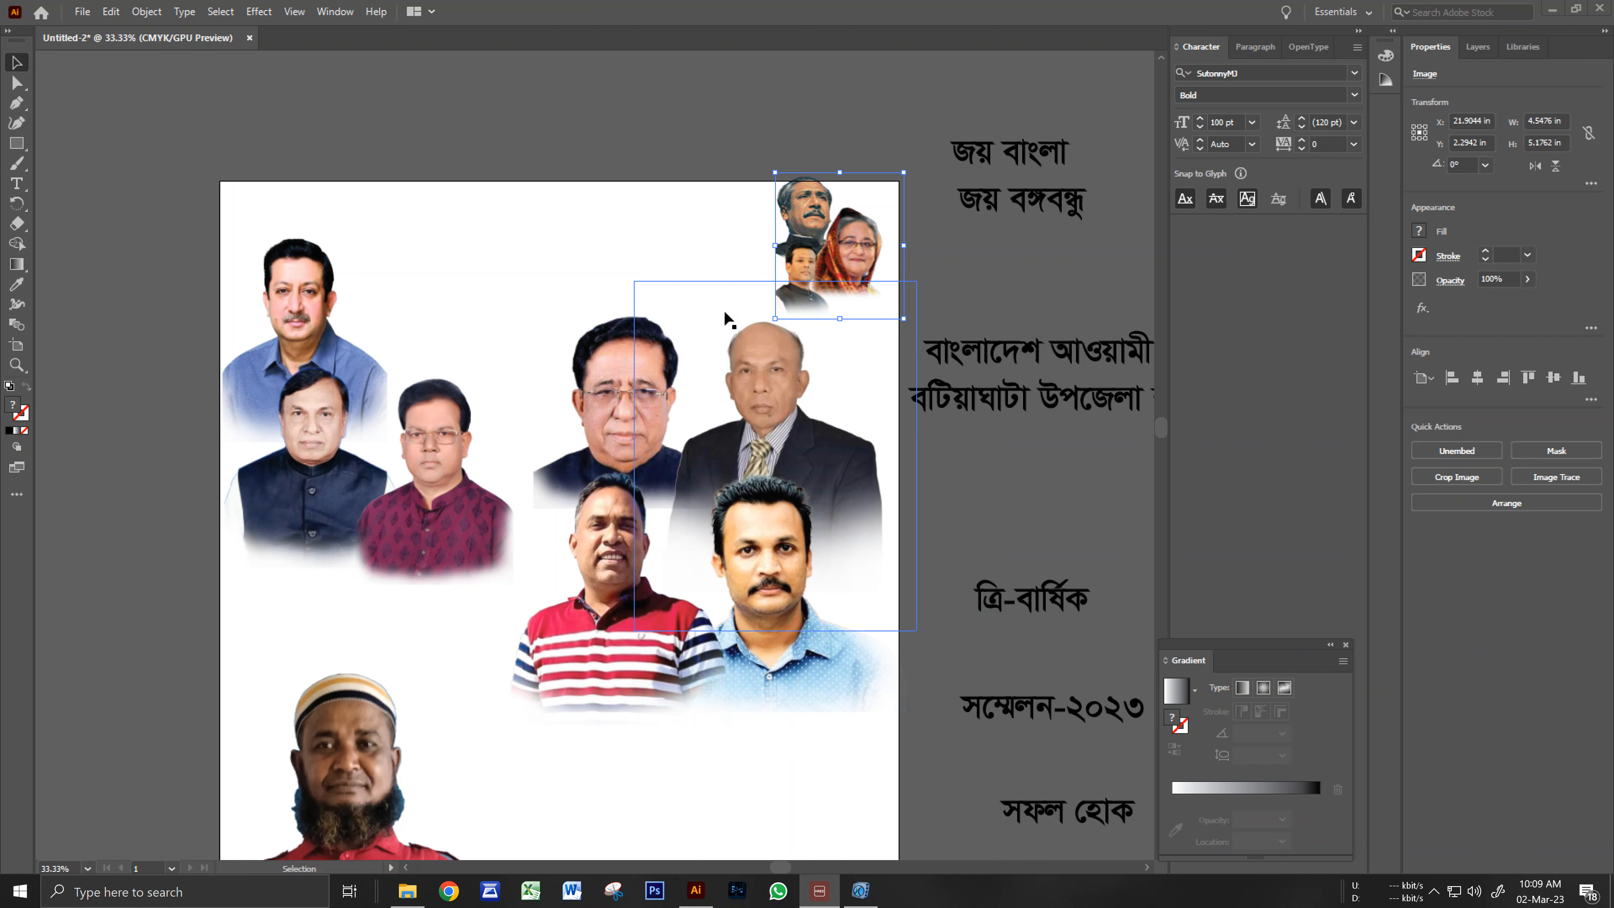
left_click(605, 236)
mouse_move(787, 210)
left_mouse_down()
mouse_move(750, 219)
mouse_move(771, 219)
left_mouse_up()
Reflect the leaders' group photo across the vertical axis.
right_click(812, 230)
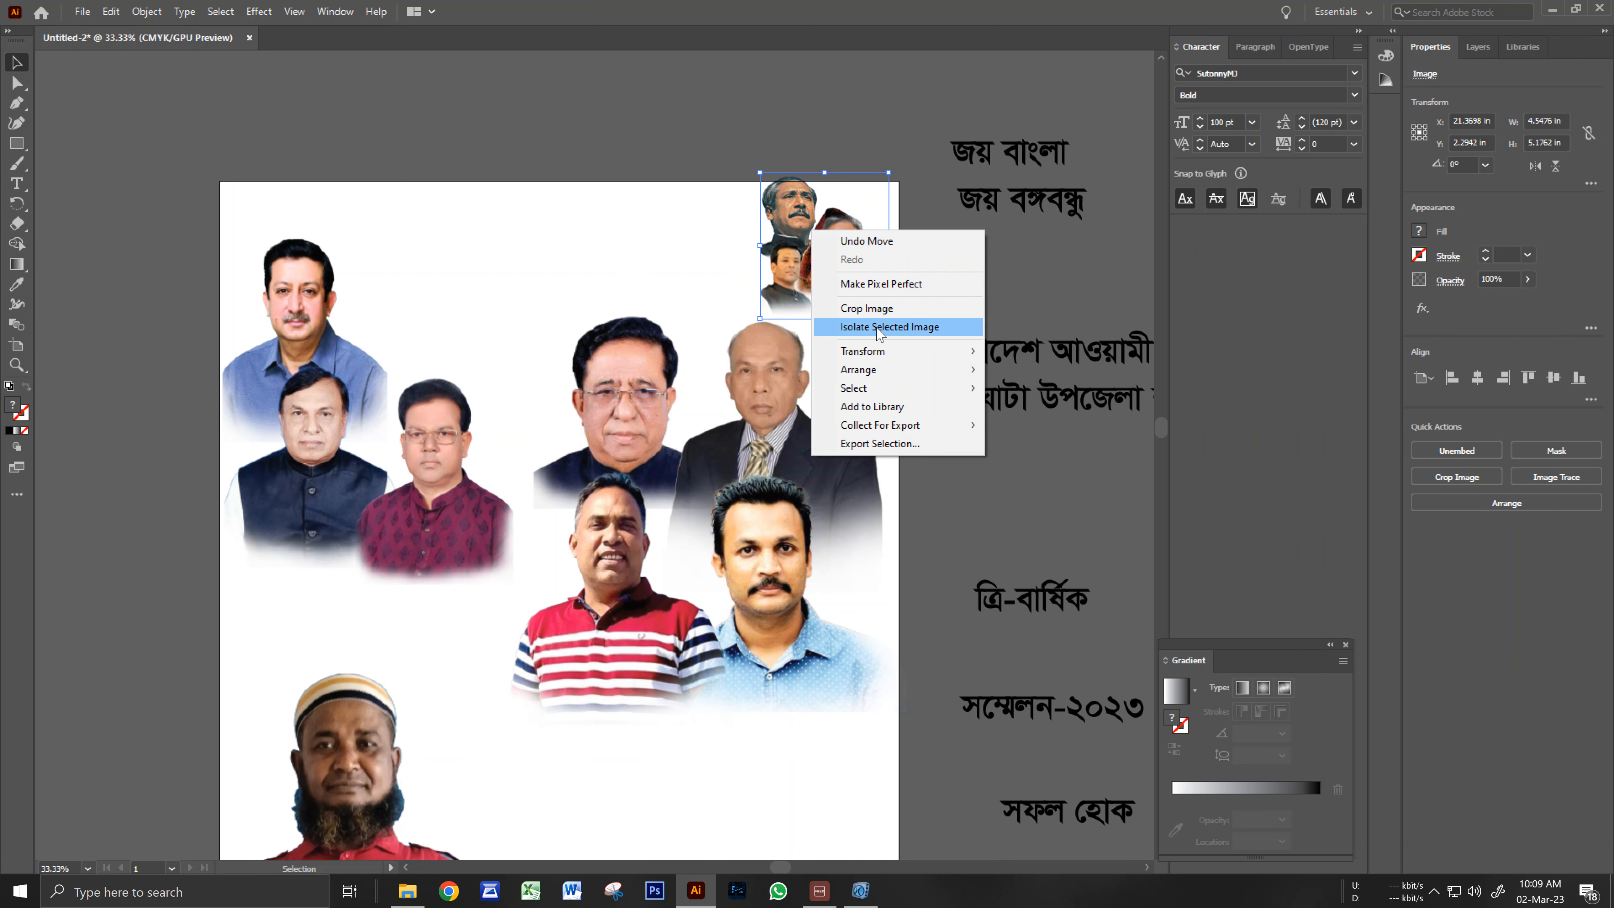
mouse_move(909, 356)
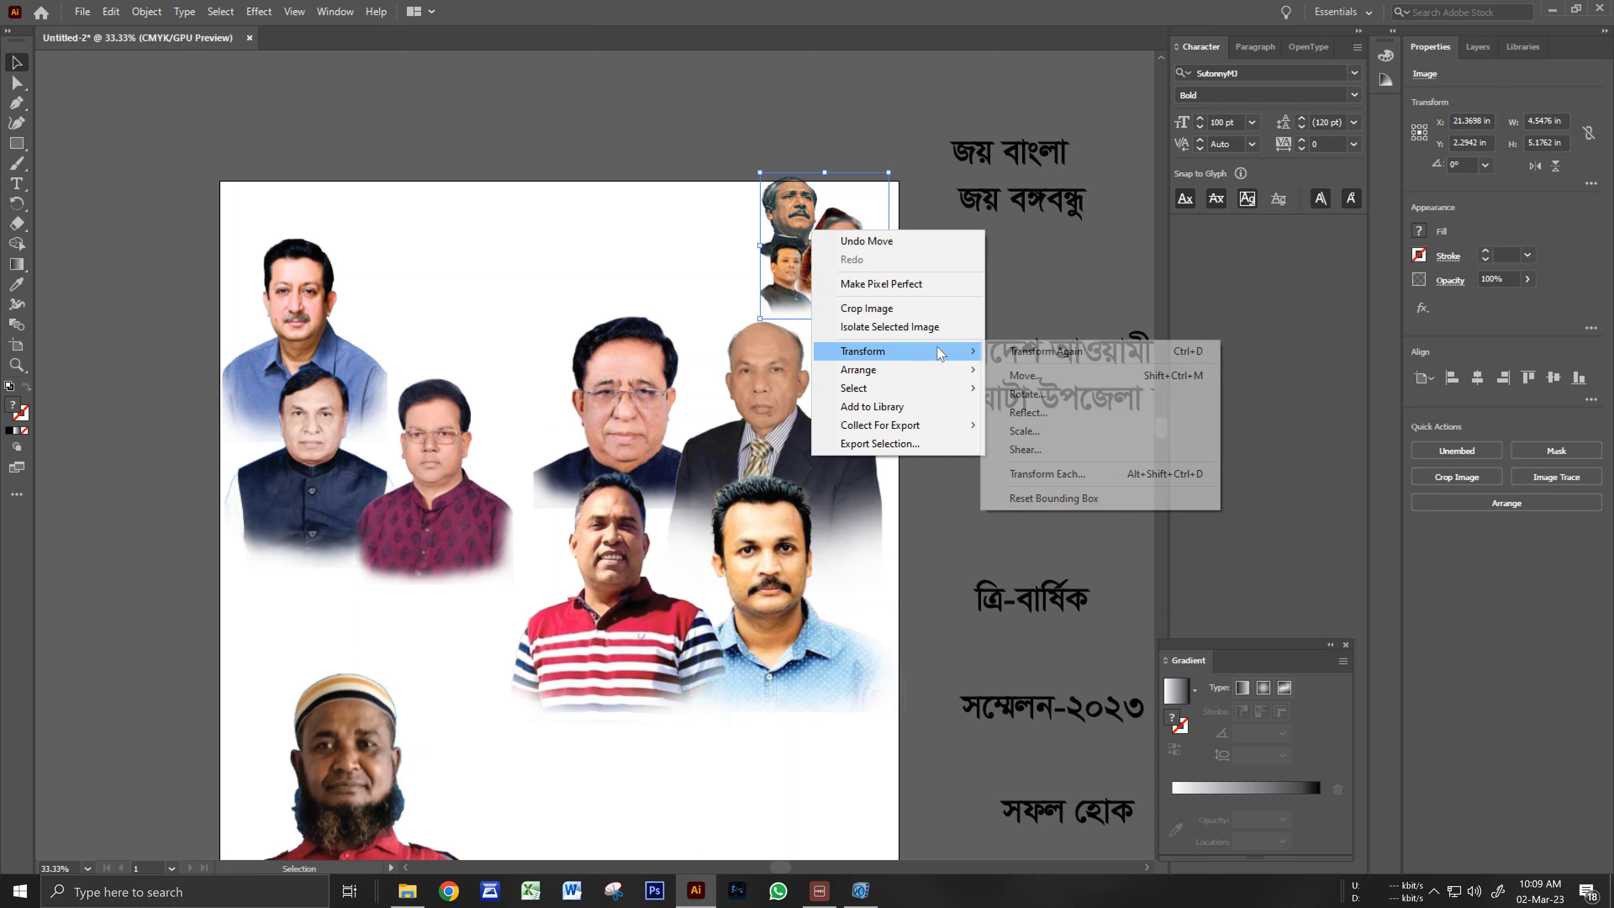
left_click(1035, 413)
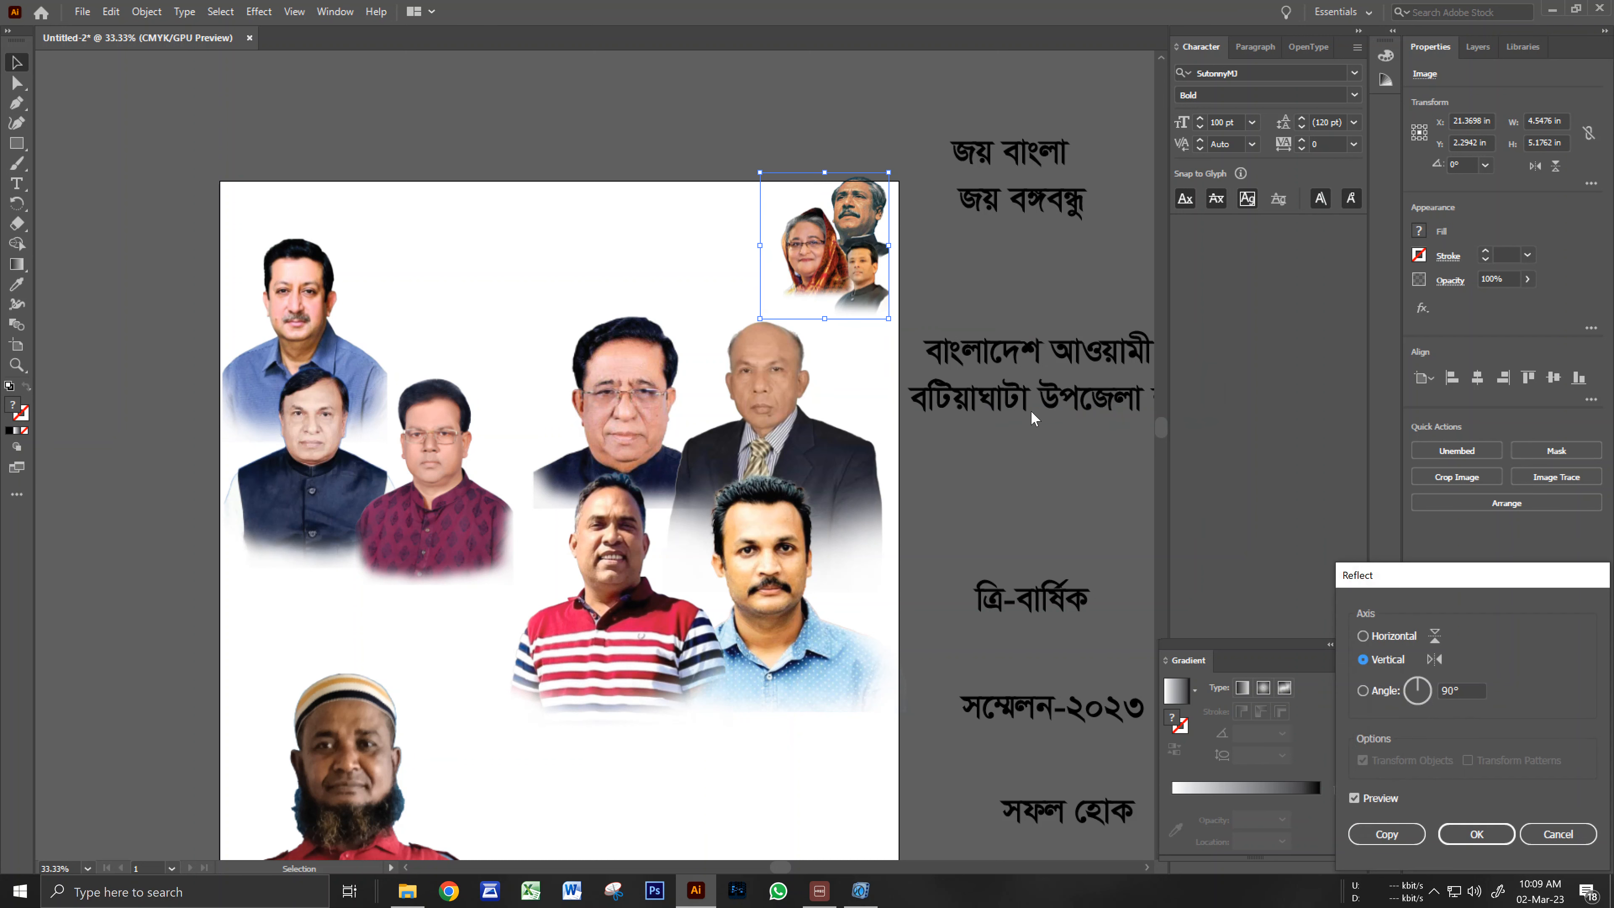
left_click(1475, 834)
left_click(965, 281)
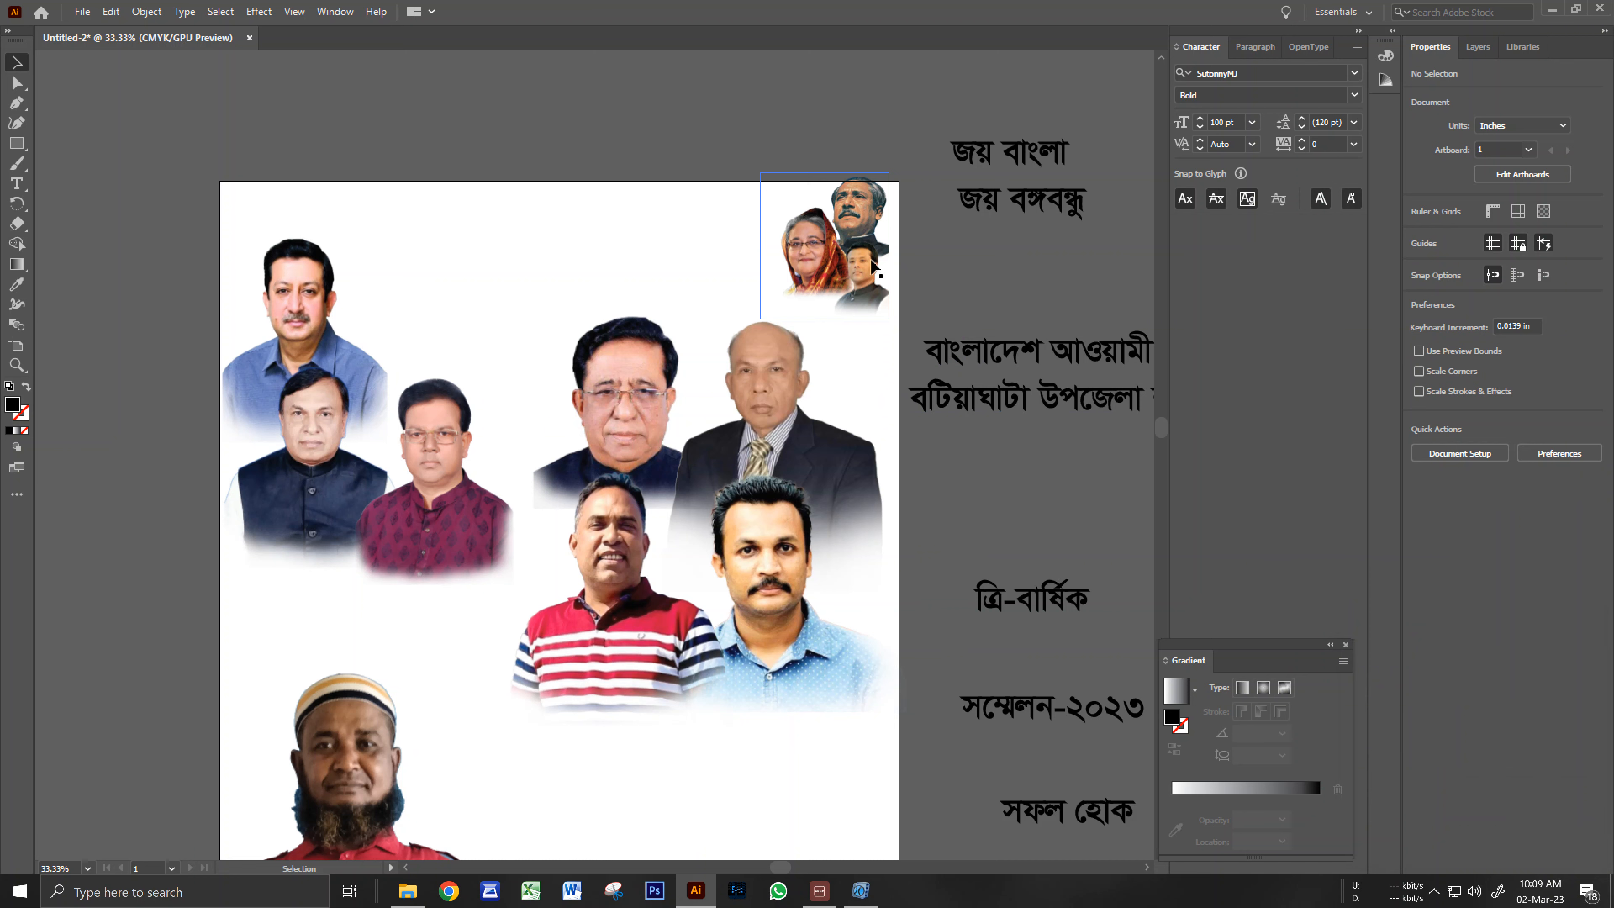
Nudge the mirrored photo down and right into the top-right corner.
double_click(875, 267)
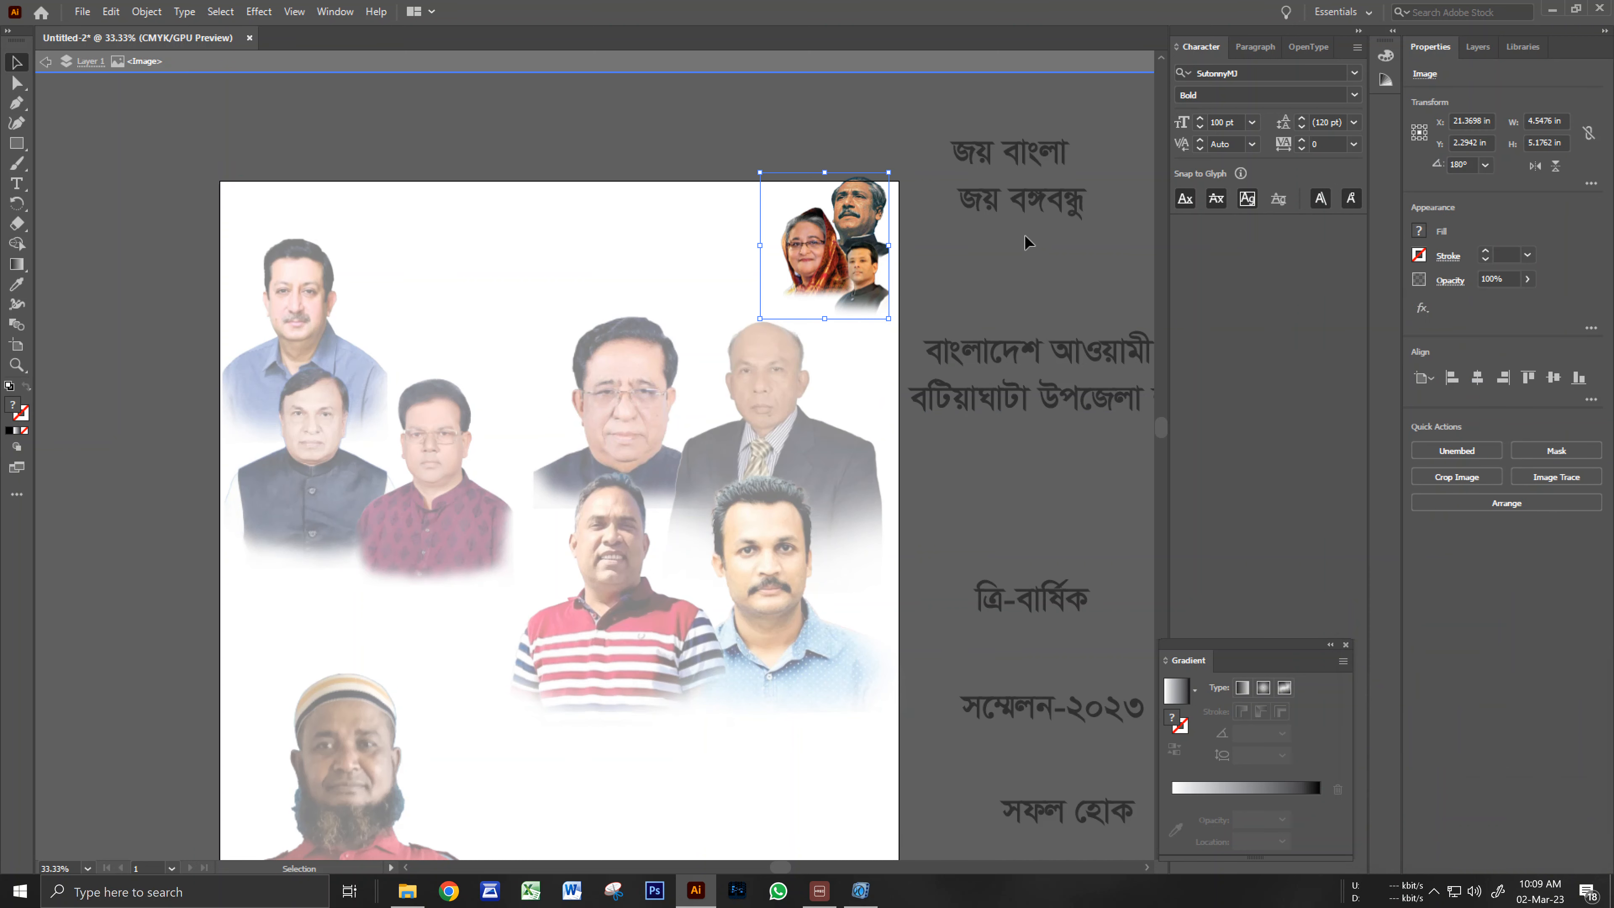
double_click(976, 281)
left_click(848, 272)
key("Down")
key("Down")
key("Down")
key("Down")
key("Down")
key("Down")
key("Down")
key("Down")
key("Down")
key("Down")
key("Down")
key("Down")
key("Down")
key("Down")
key("Down")
key("Down")
key("Down")
key("Down")
key("Down")
key("Down")
key("Down")
key("Down")
key("Down")
key("Down")
key("Down")
key("Right")
key("Right")
key("Right")
key("Right")
key("Right")
key("Right")
key("Right")
key("Right")
key("Right")
key("Right")
key("Right")
key("Right")
key("Right")
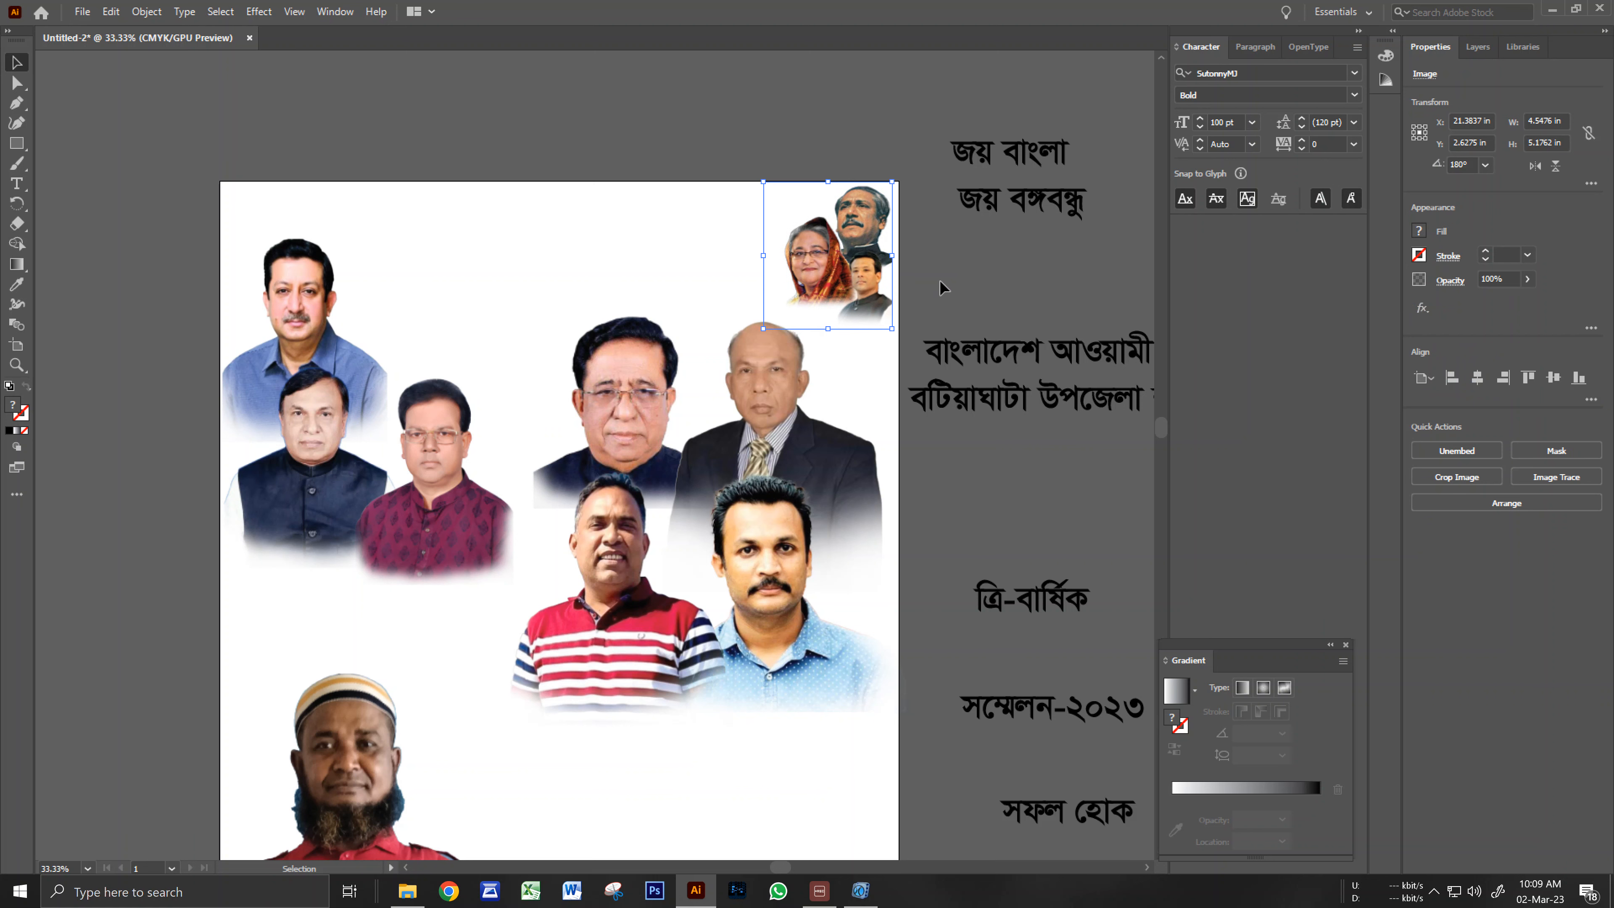
key("Right")
key("Right")
key("Right")
key("Right")
left_click(948, 283)
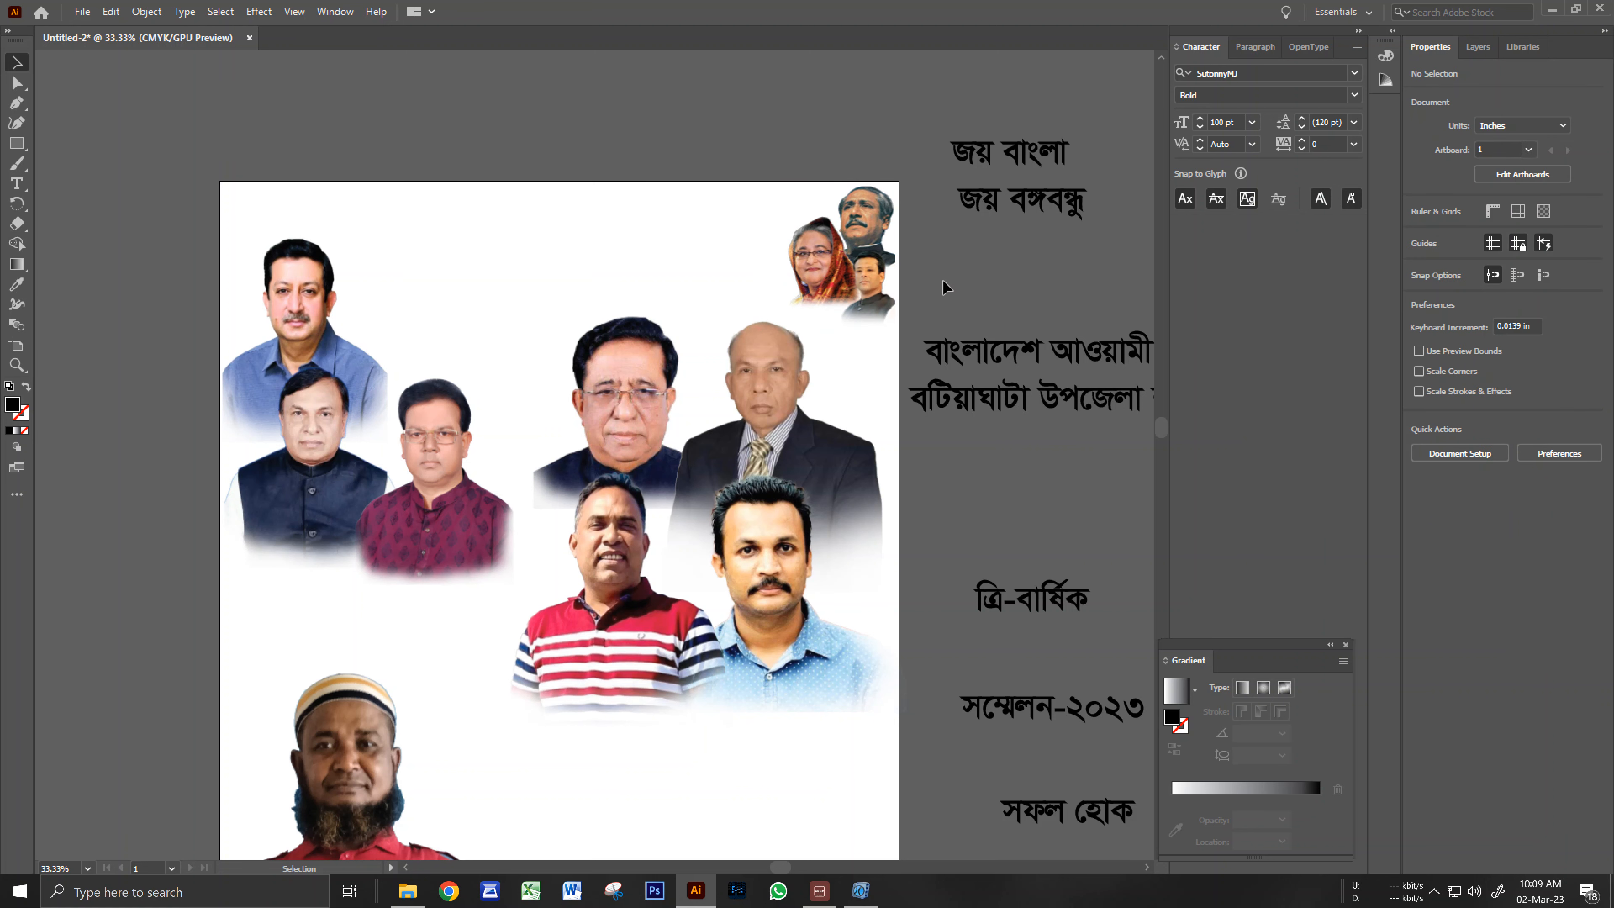
left_click_drag(557, 287, 655, 237)
Place a shrunken Awami League emblem at the artboard's top centre.
left_click(579, 325, "ctrl+alt")
left_click_drag(555, 405, 586, 383)
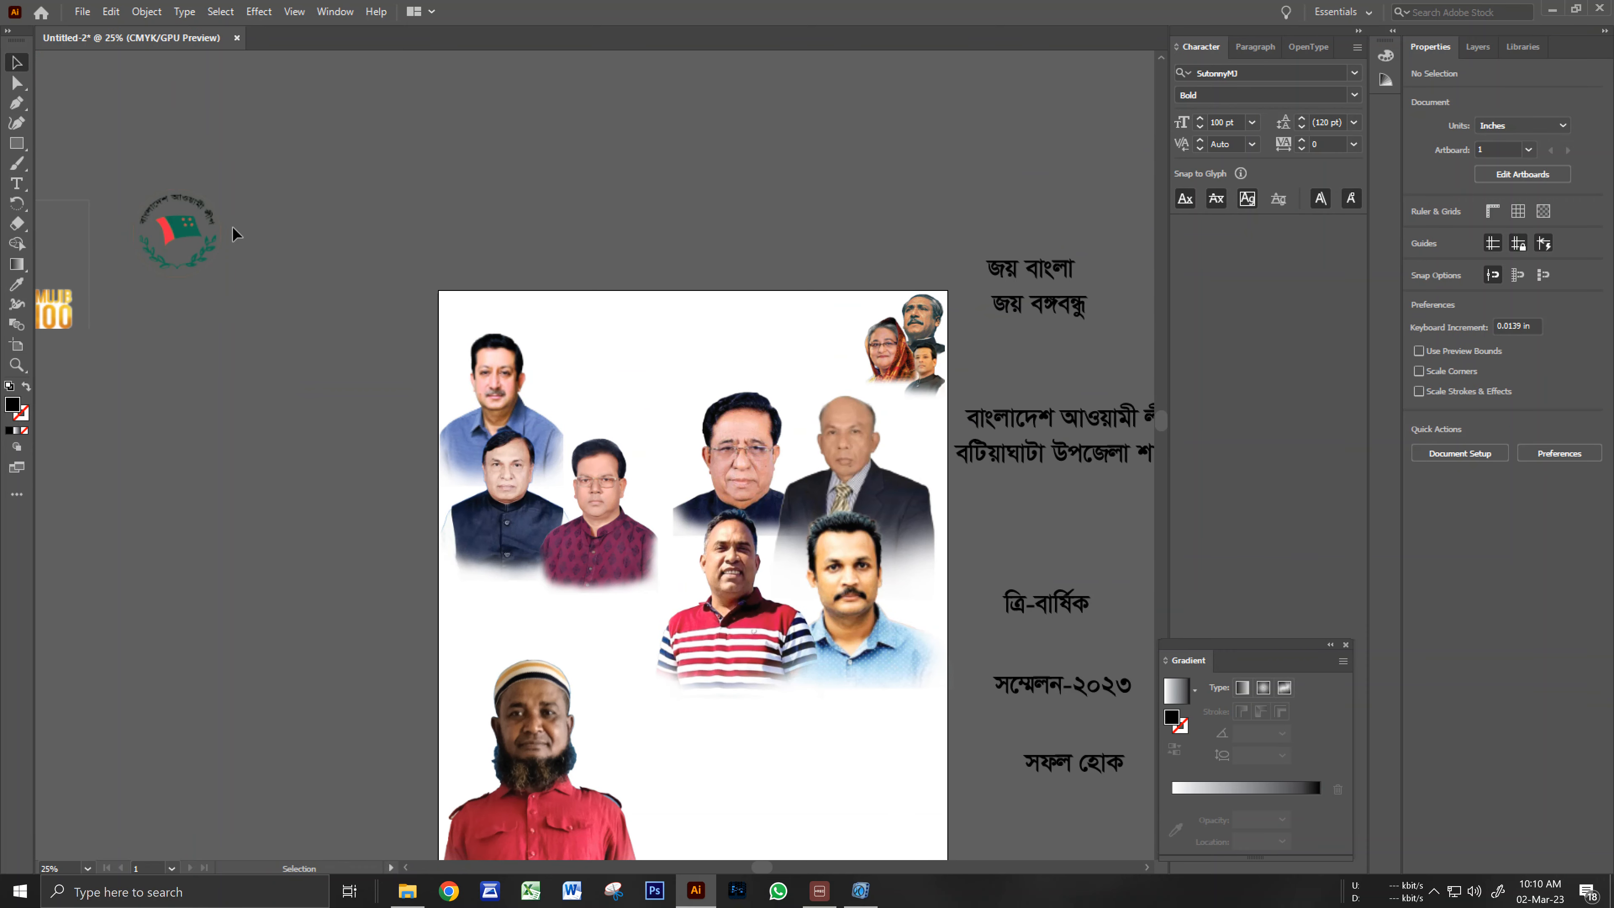
left_click_drag(210, 222, 717, 329)
left_click(739, 305)
left_click(675, 419, "ctrl")
left_click_drag(670, 383, 682, 341)
left_click(664, 312)
left_click_drag(679, 250, 668, 256)
left_click_drag(649, 316, 660, 349)
left_click(680, 195)
Move the Mujib 100 logo on the pasteboard closer to the artboard.
left_click_drag(792, 408, 891, 316)
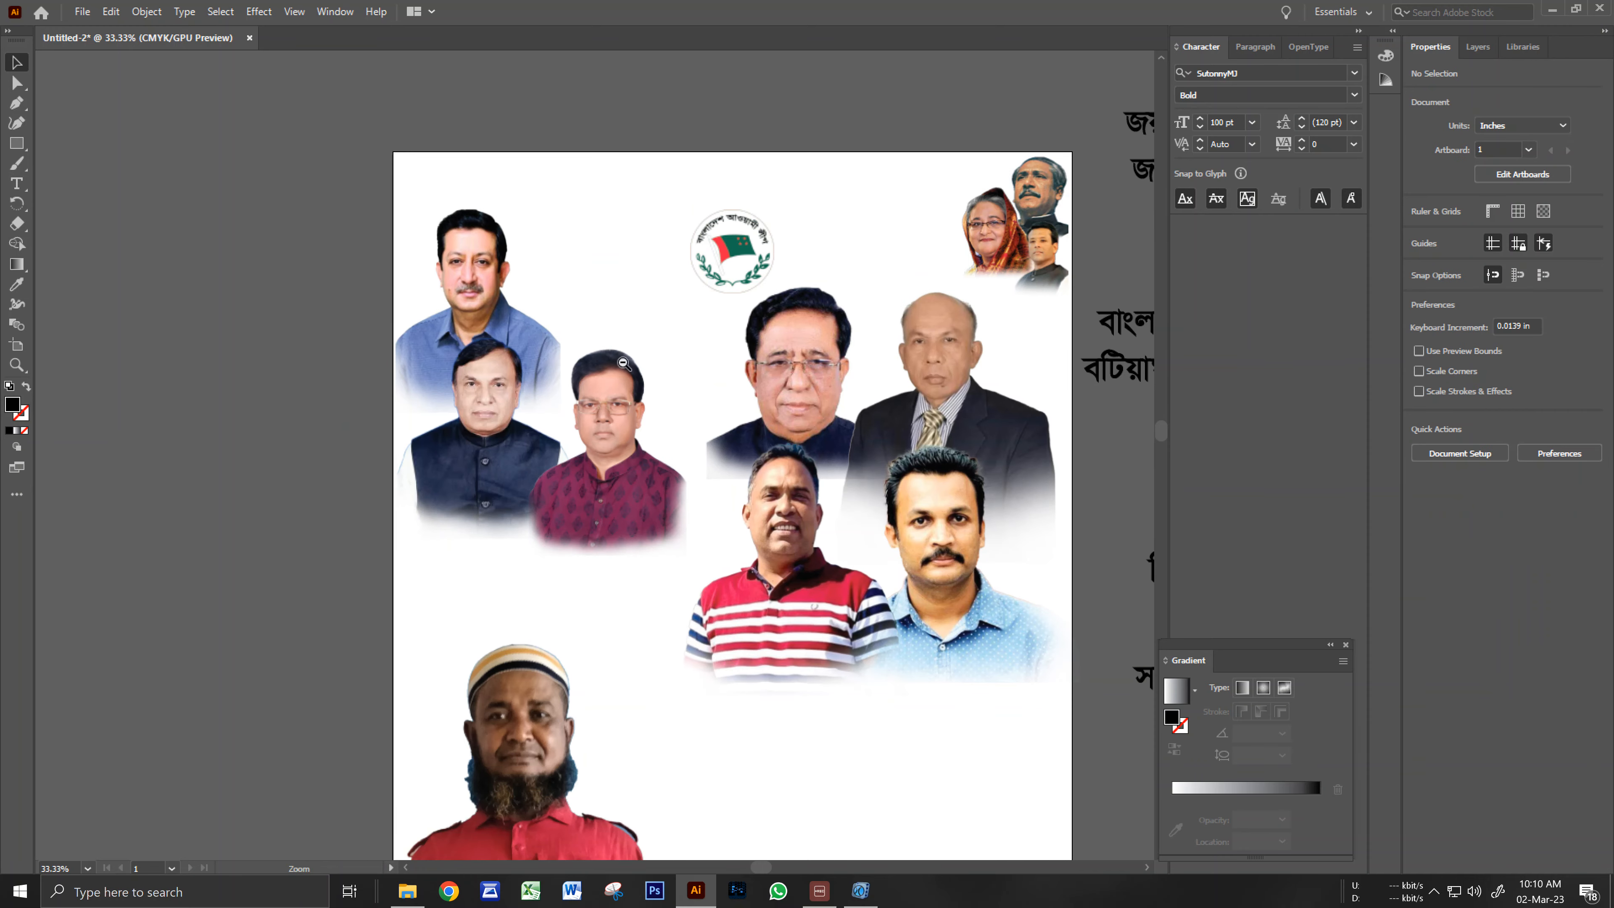
left_click(363, 407, "ctrl+alt")
mouse_move(394, 474)
left_mouse_down()
mouse_move(420, 452)
mouse_move(397, 458)
left_mouse_up()
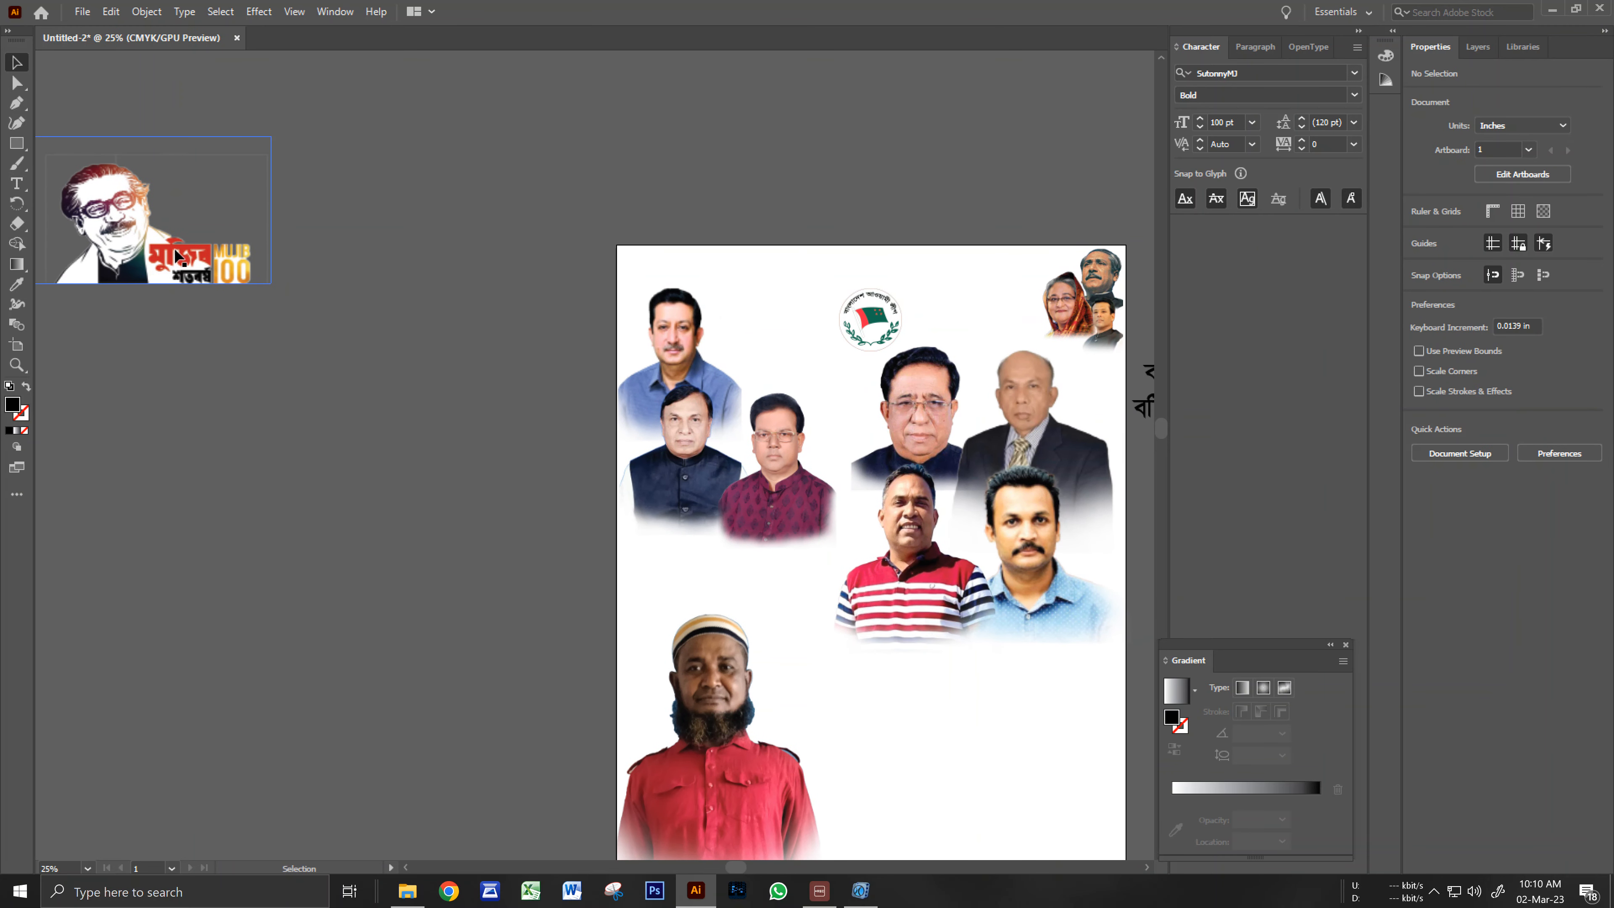
left_click_drag(184, 242, 385, 294)
left_click(497, 484)
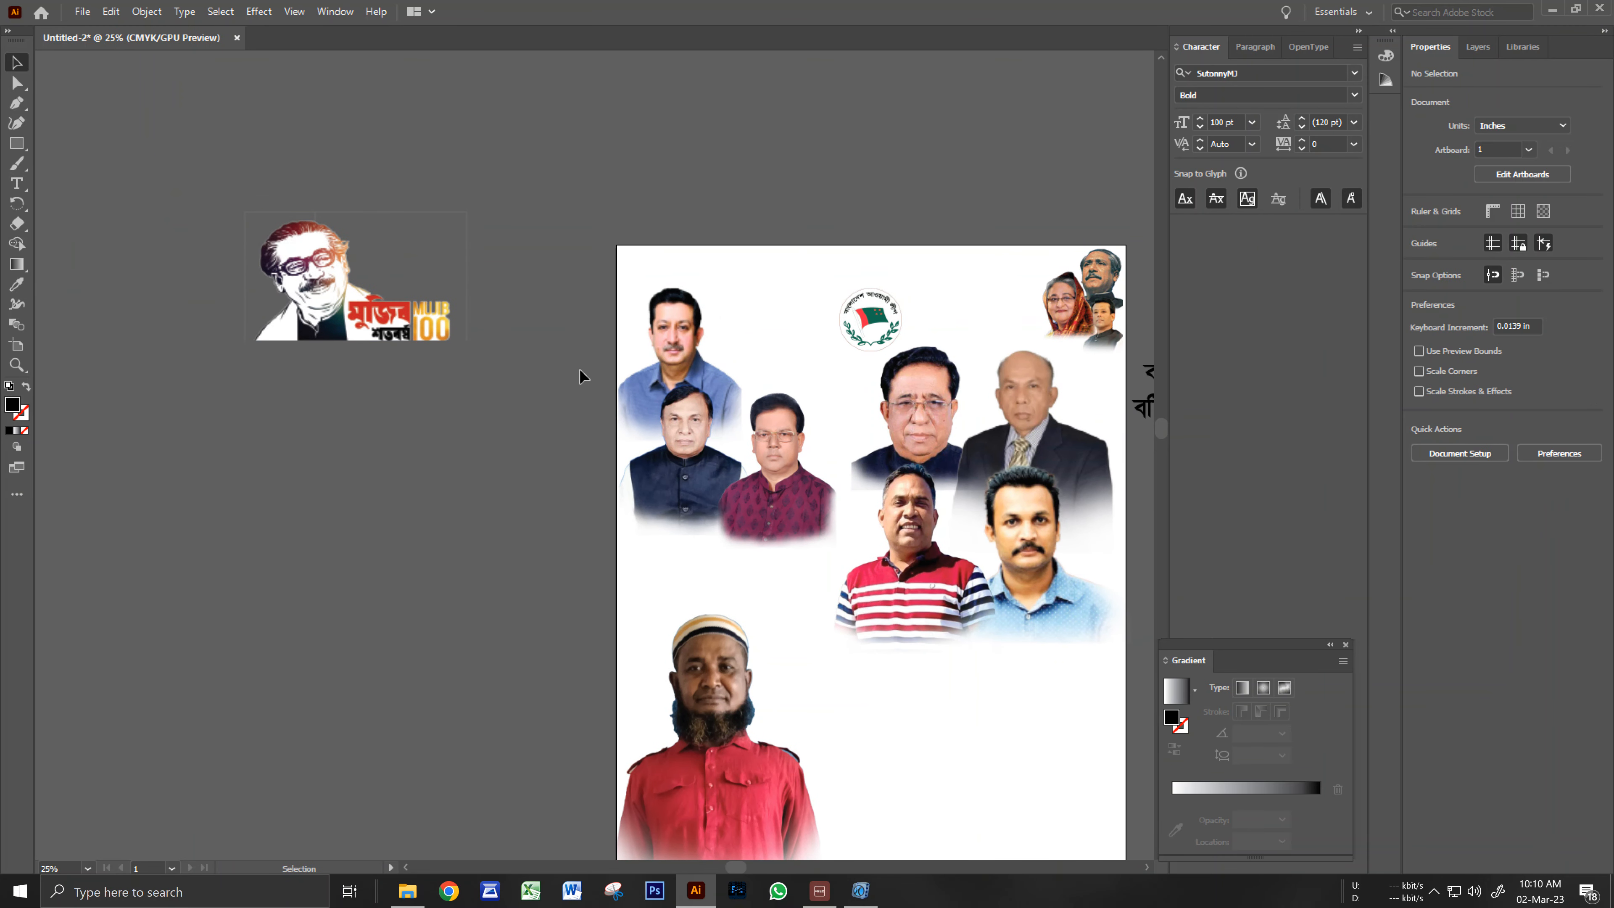
Shift the left cluster of three portraits slightly down.
left_click(766, 486)
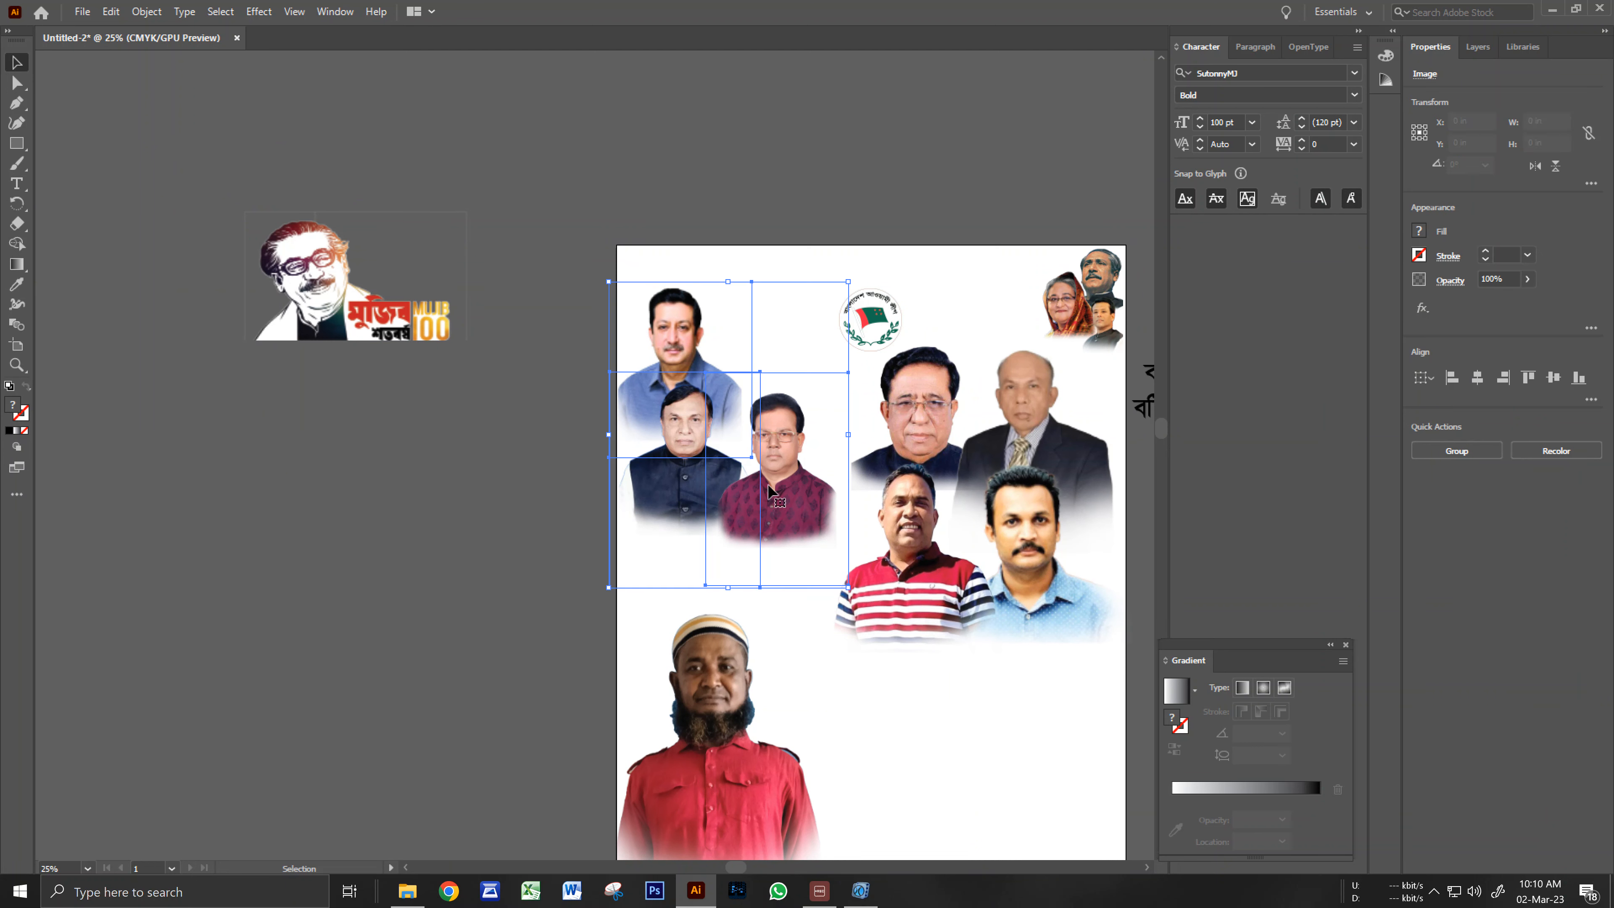
key("shift+Down")
key("shift+Down")
key("shift+Down")
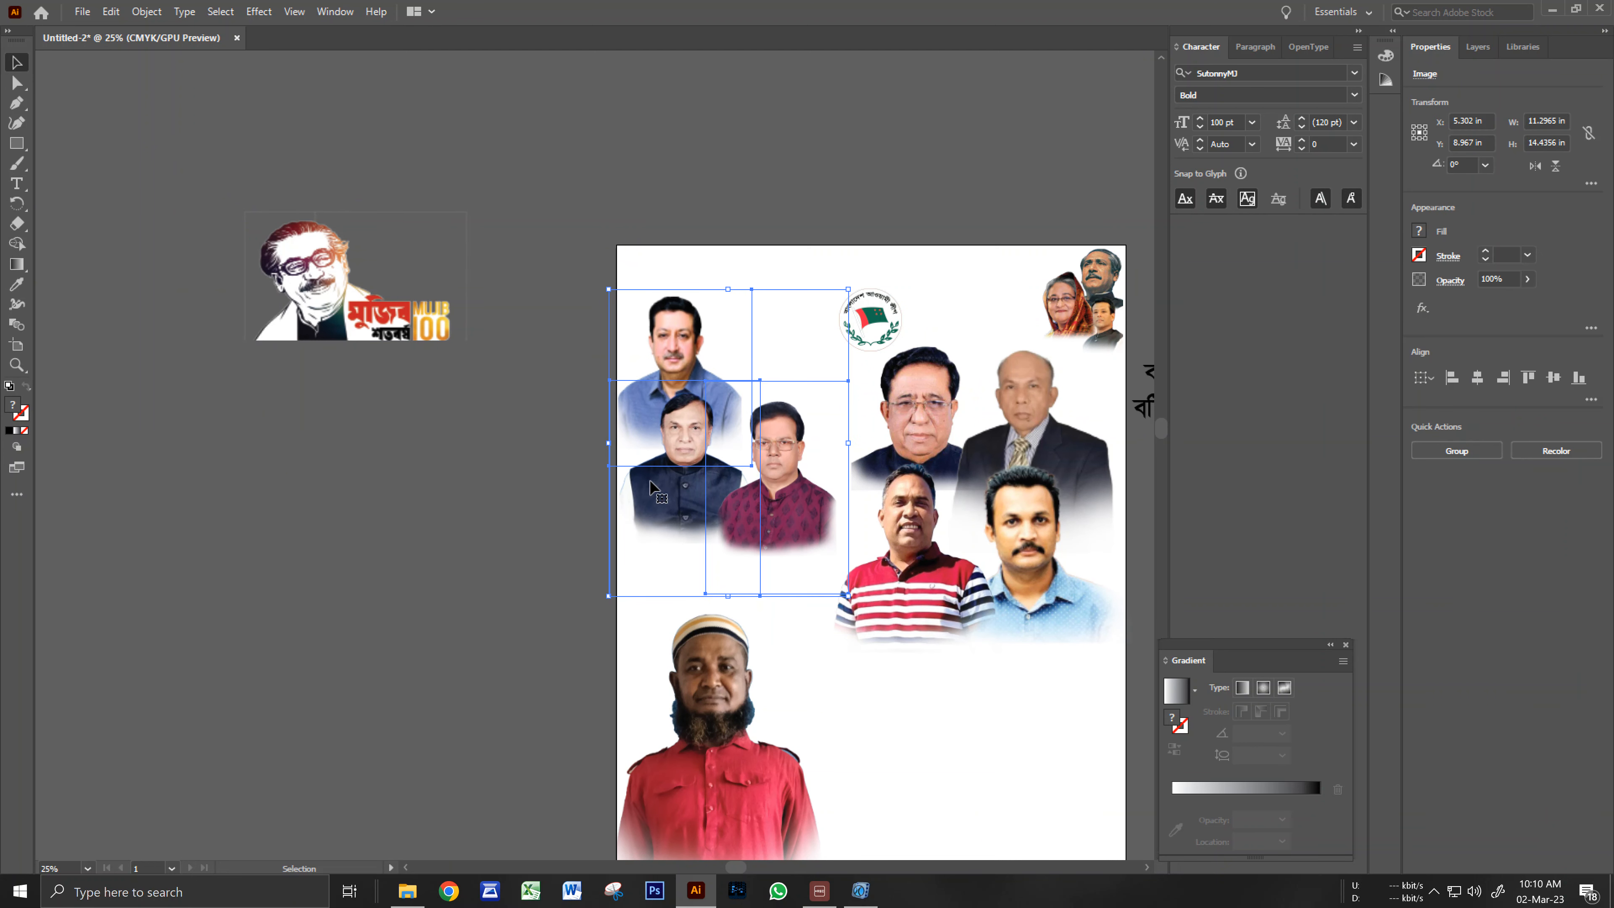
key("Down")
key("Down")
key("Down")
key("Down")
key("Down")
key("Down")
key("Down")
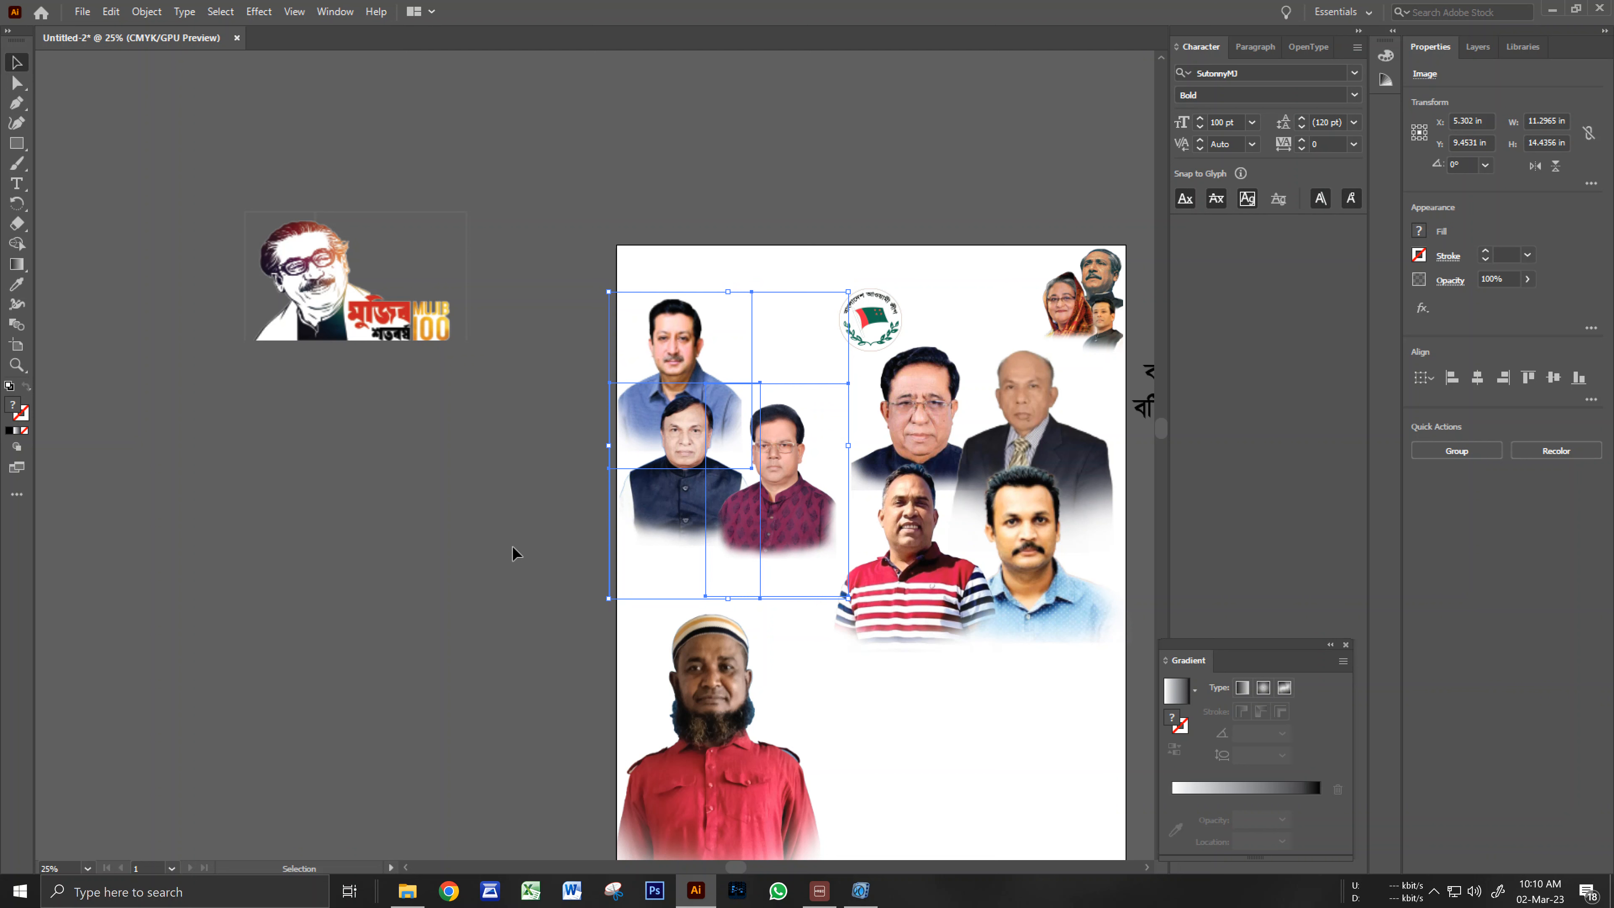
key("Down")
key("Down")
key("Down")
key("Down")
key("Down")
key("Down")
key("Down")
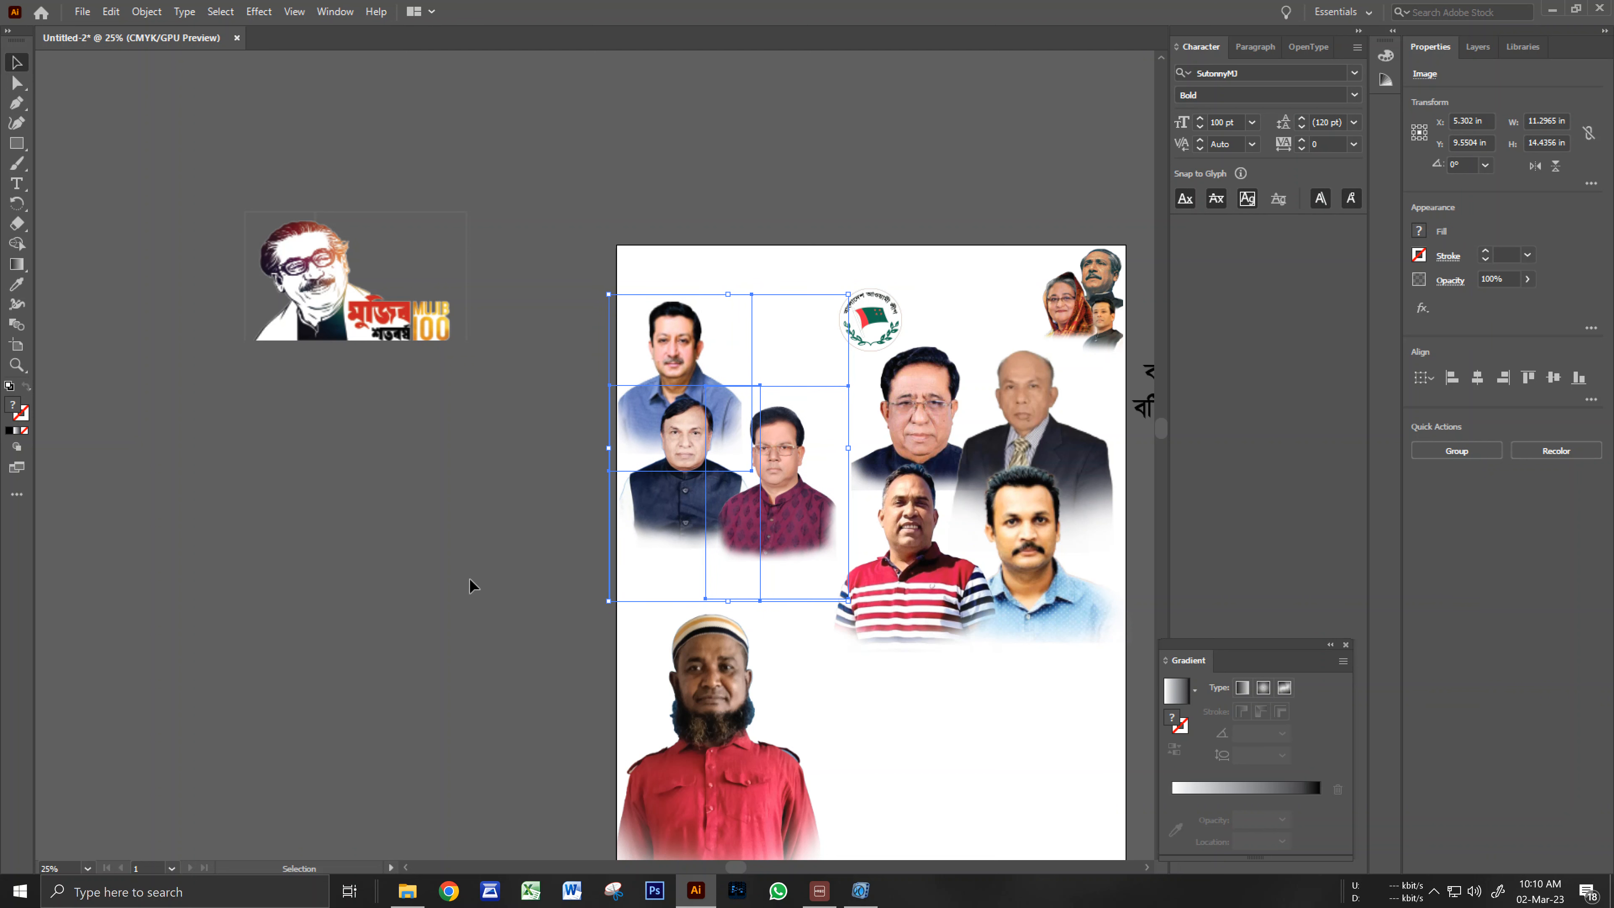
Shrink the Mujib 100 logo and place it in the artboard's top-left corner.
left_click(356, 299)
left_click_drag(356, 299, 459, 257)
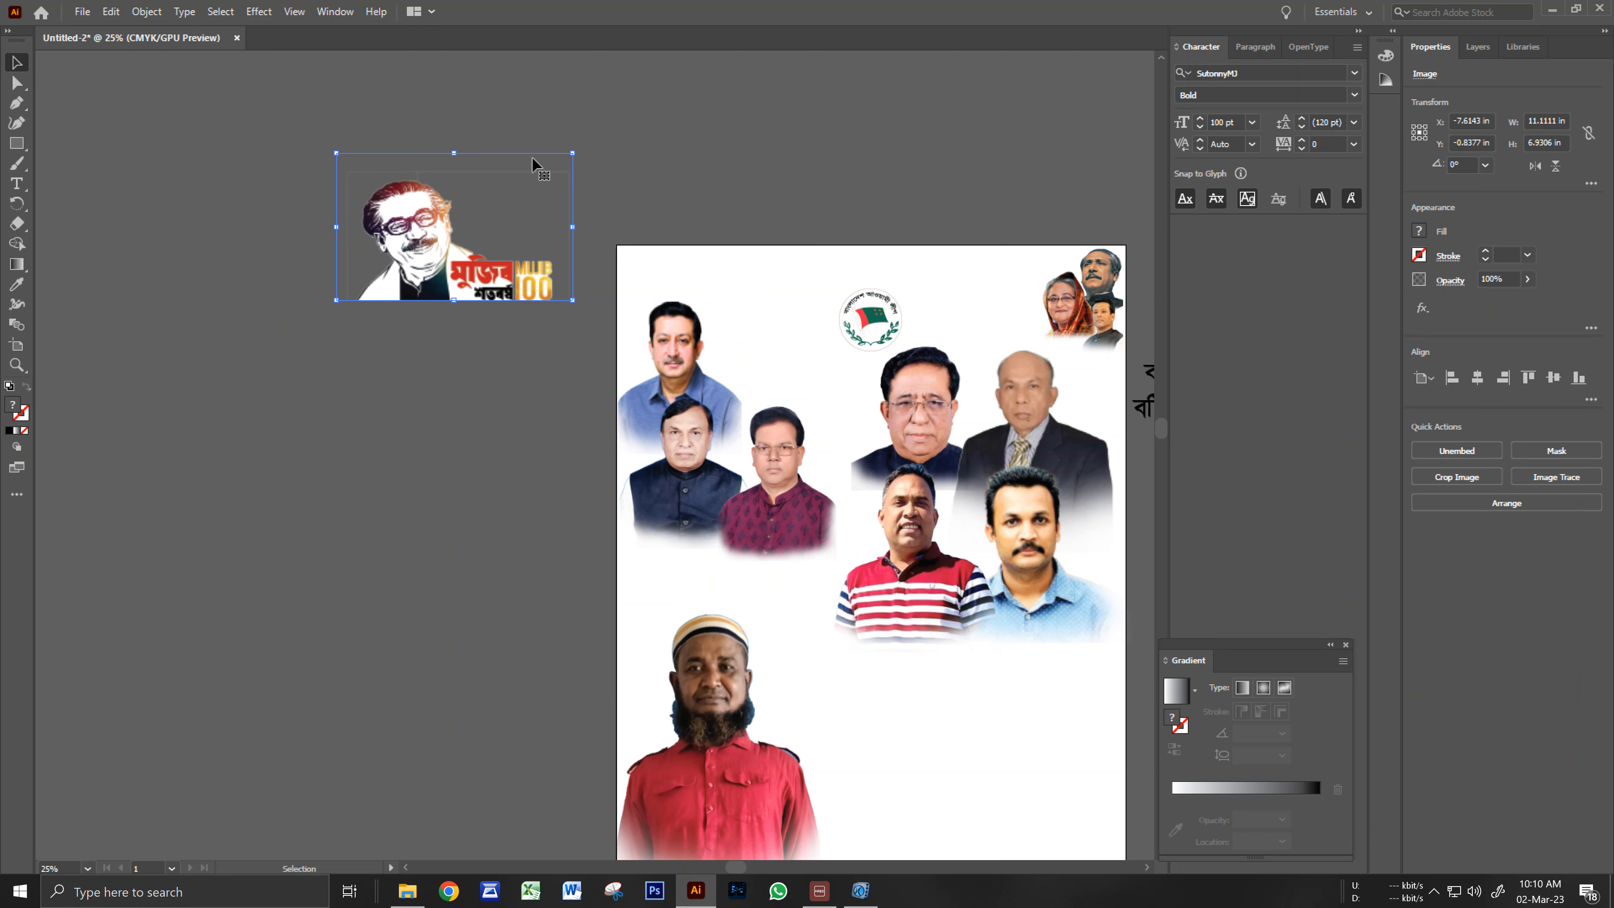
left_click_drag(572, 152, 500, 204)
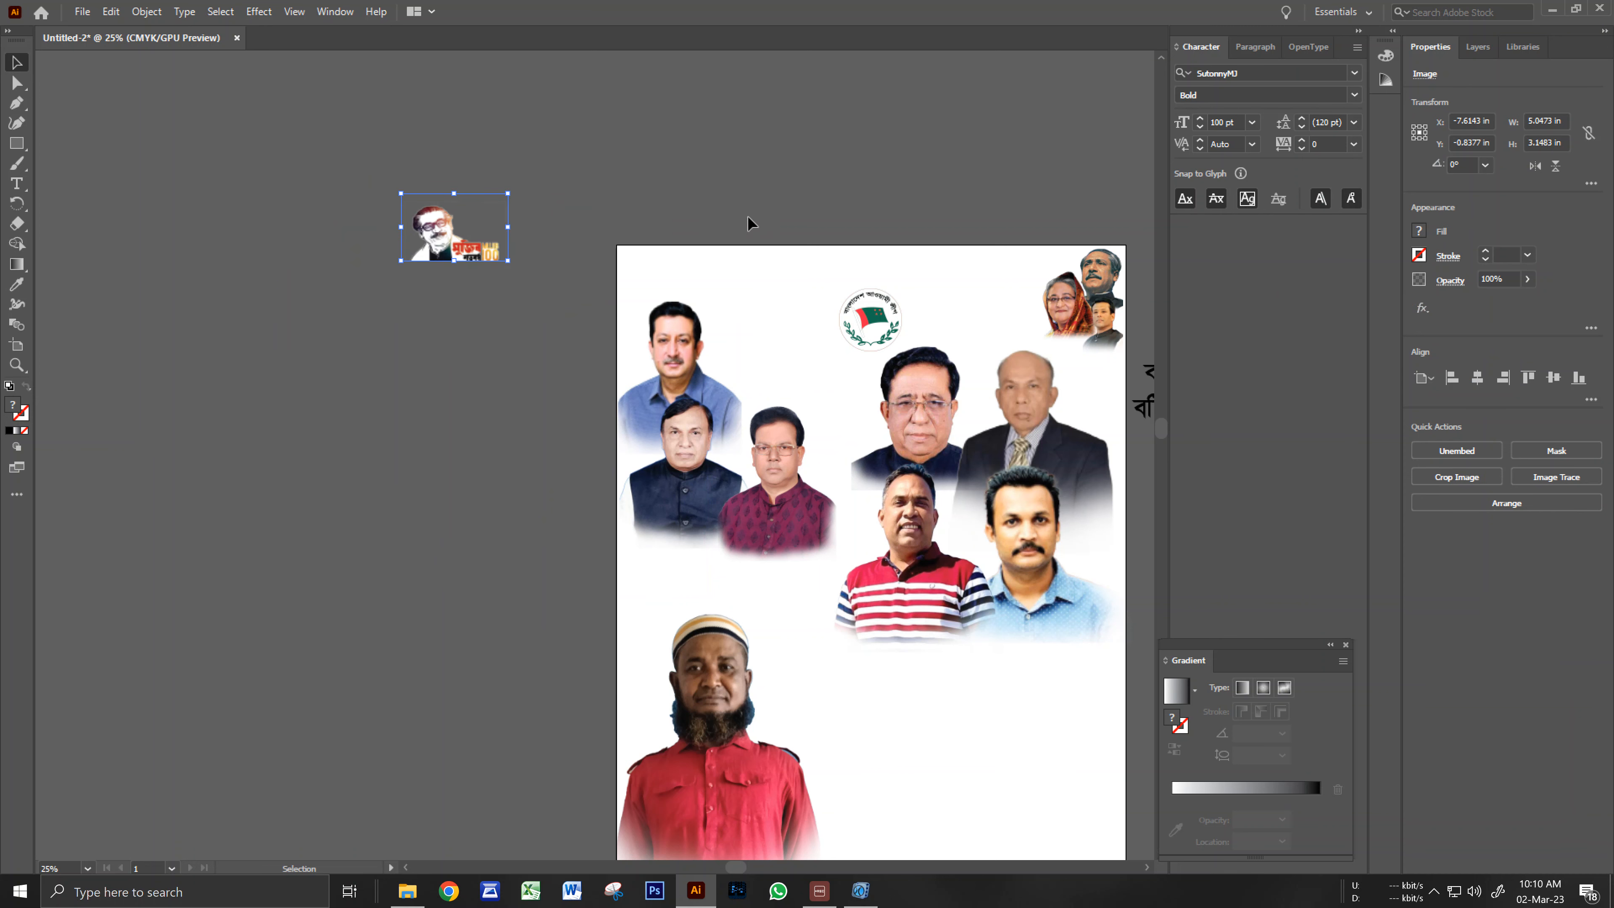
left_click(731, 267)
left_click(667, 309, "ctrl")
left_click_drag(541, 441, 495, 387)
left_click_drag(293, 325, 553, 340)
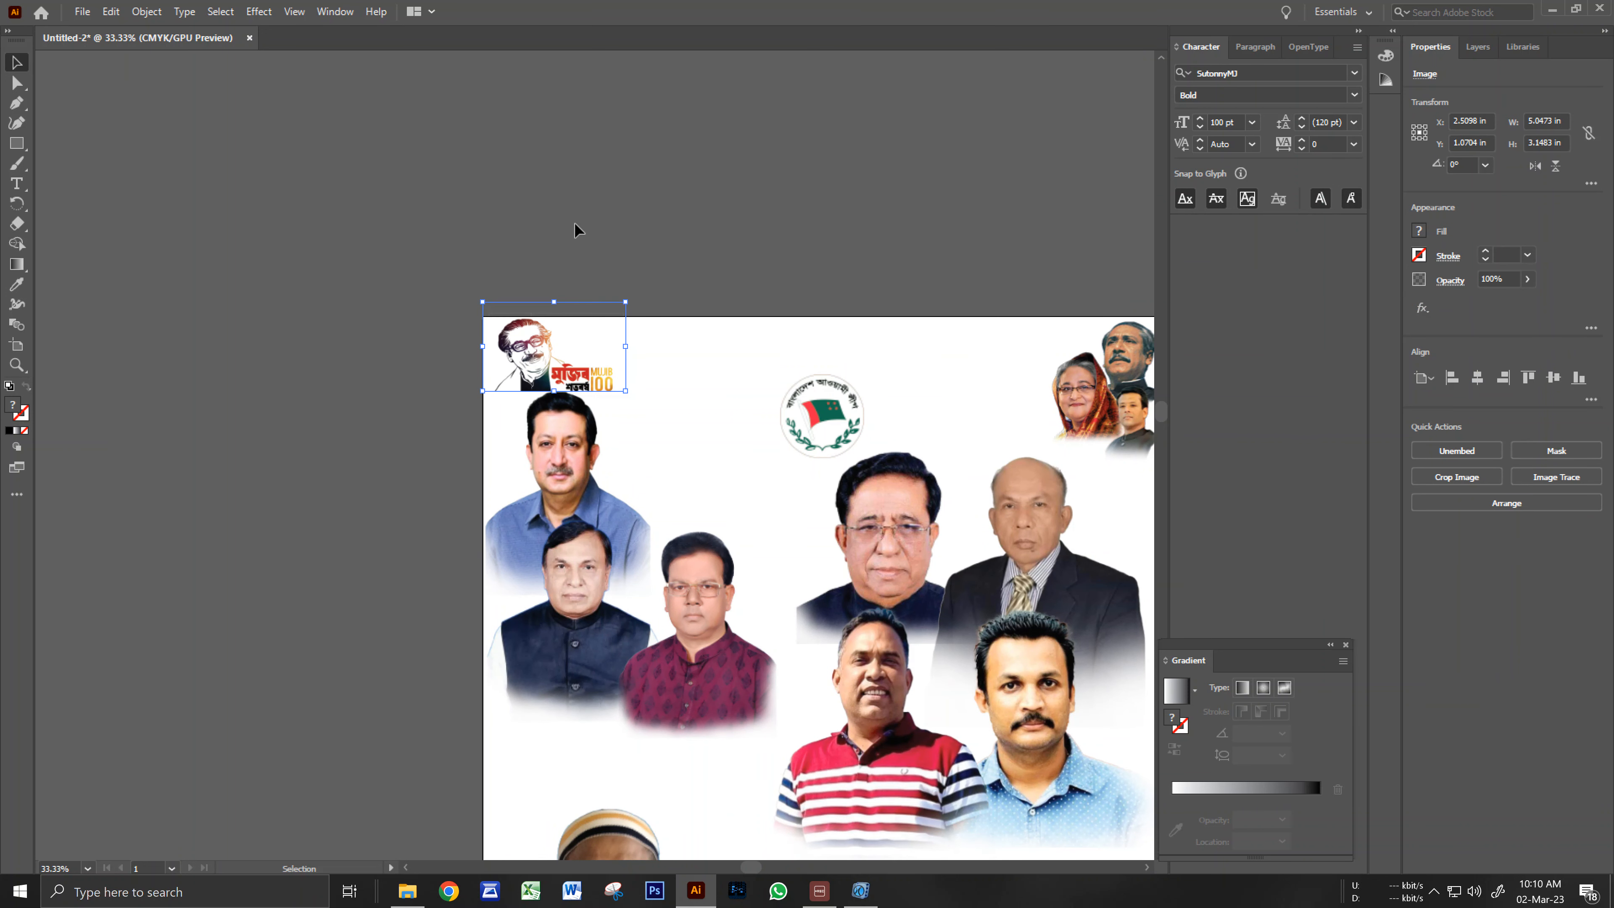
left_click(647, 261)
Move the two-line slogan heading above the artboard.
left_click_drag(762, 530, 688, 381)
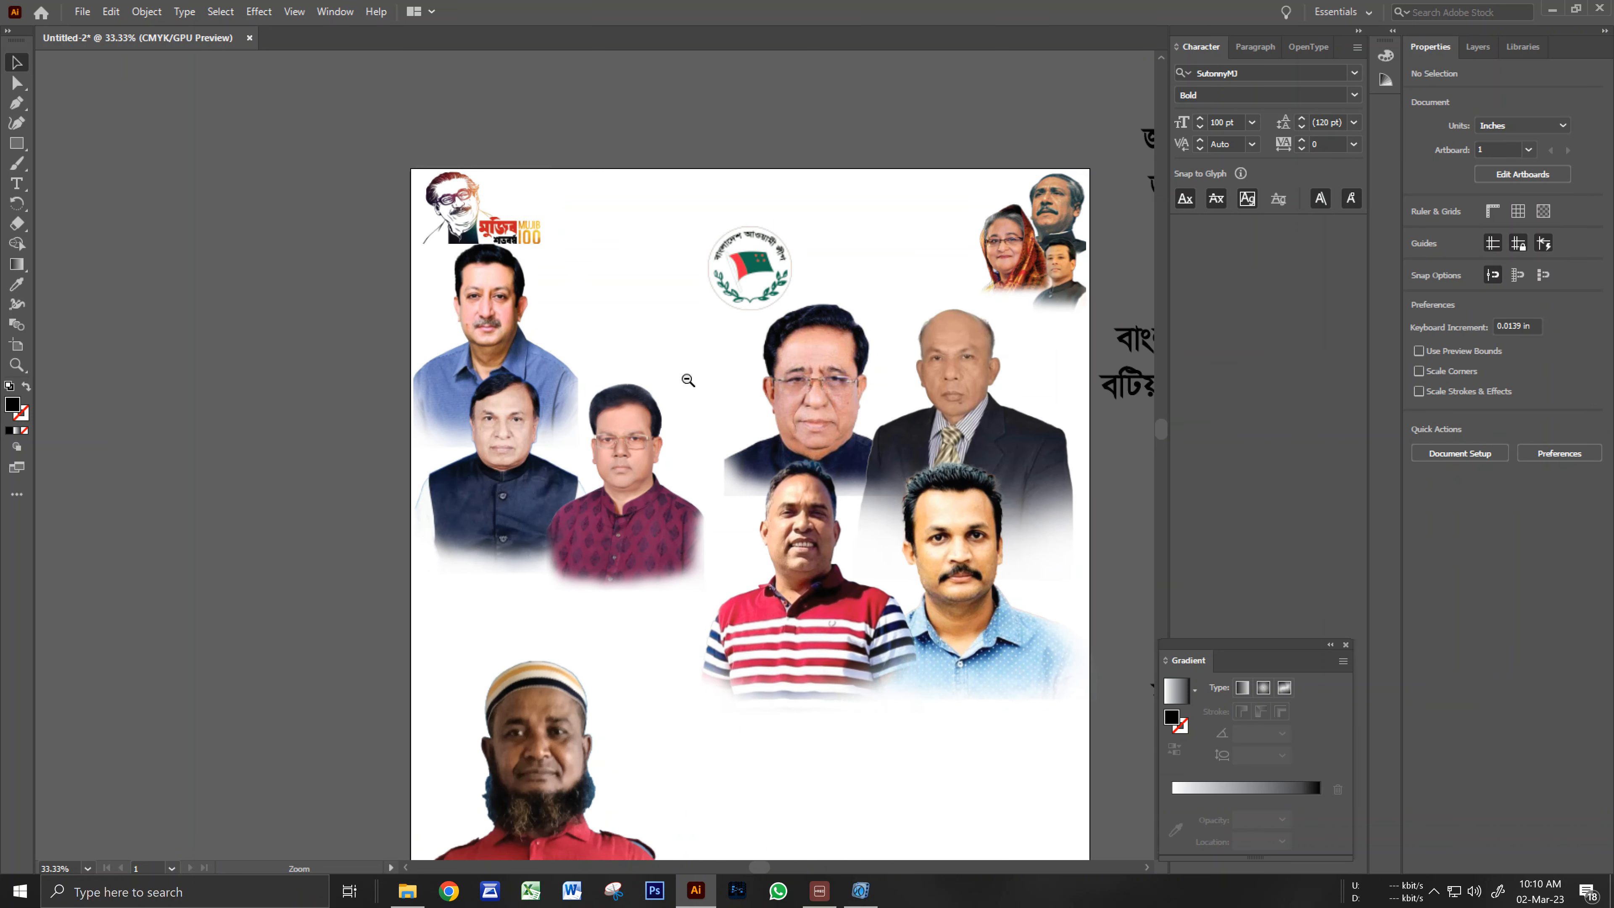
left_click(687, 380, "ctrl+alt")
left_click_drag(740, 522, 732, 399)
left_click(685, 342, "ctrl")
left_click(1074, 314)
left_click_drag(1074, 314, 559, 228)
left_click(552, 301, "ctrl")
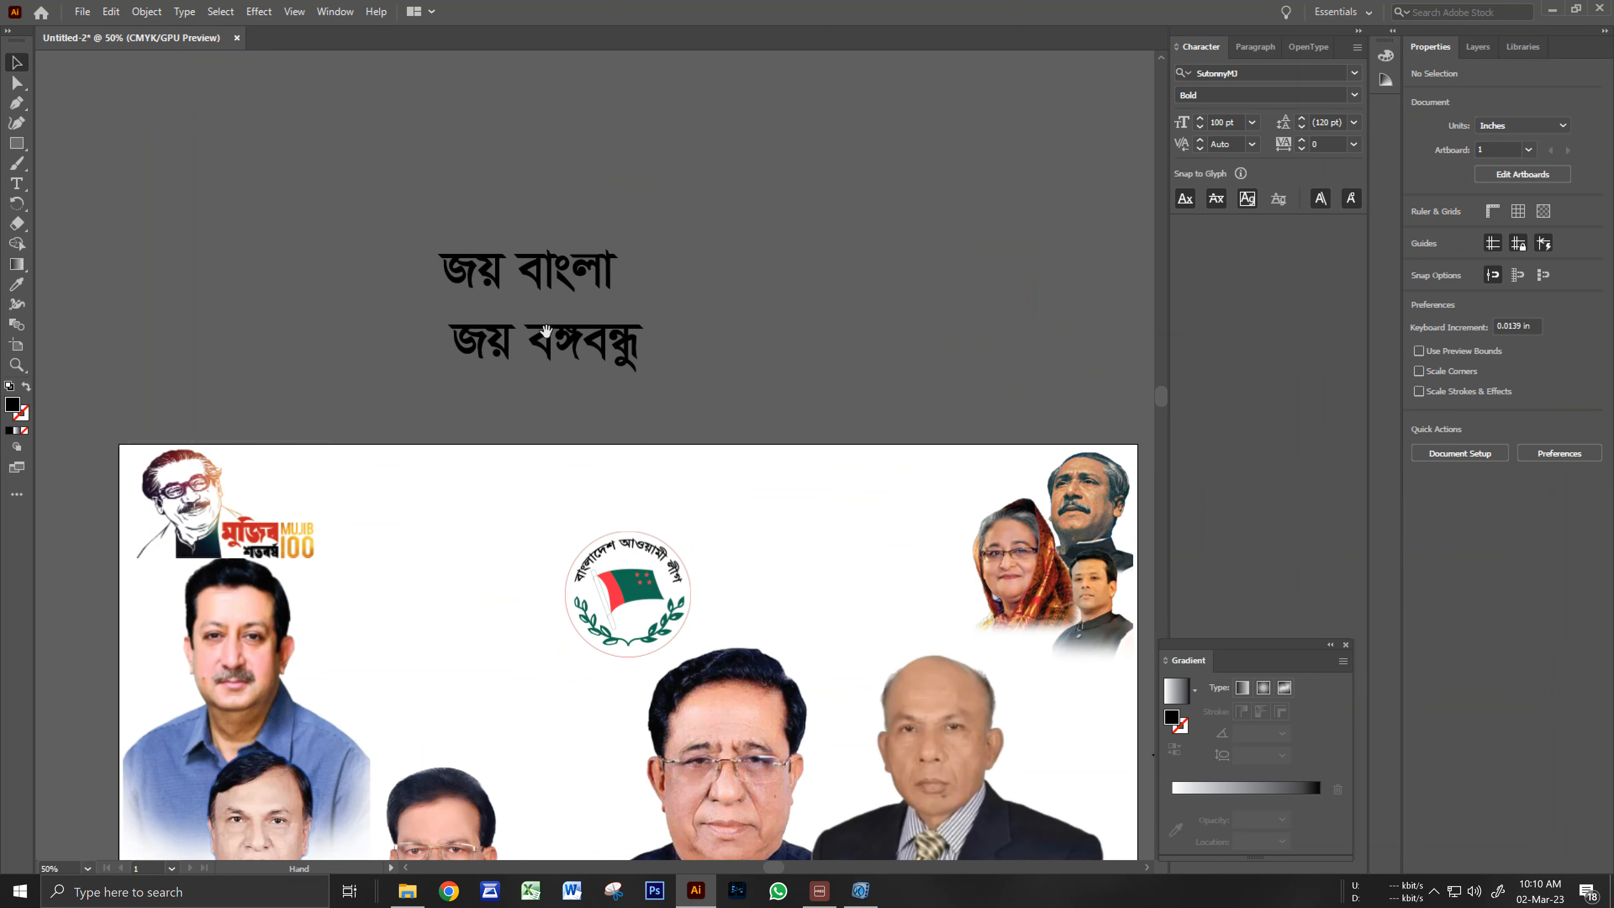
Draw a black bar above the slogan and round its corners into a pill.
left_click_drag(570, 422, 553, 391)
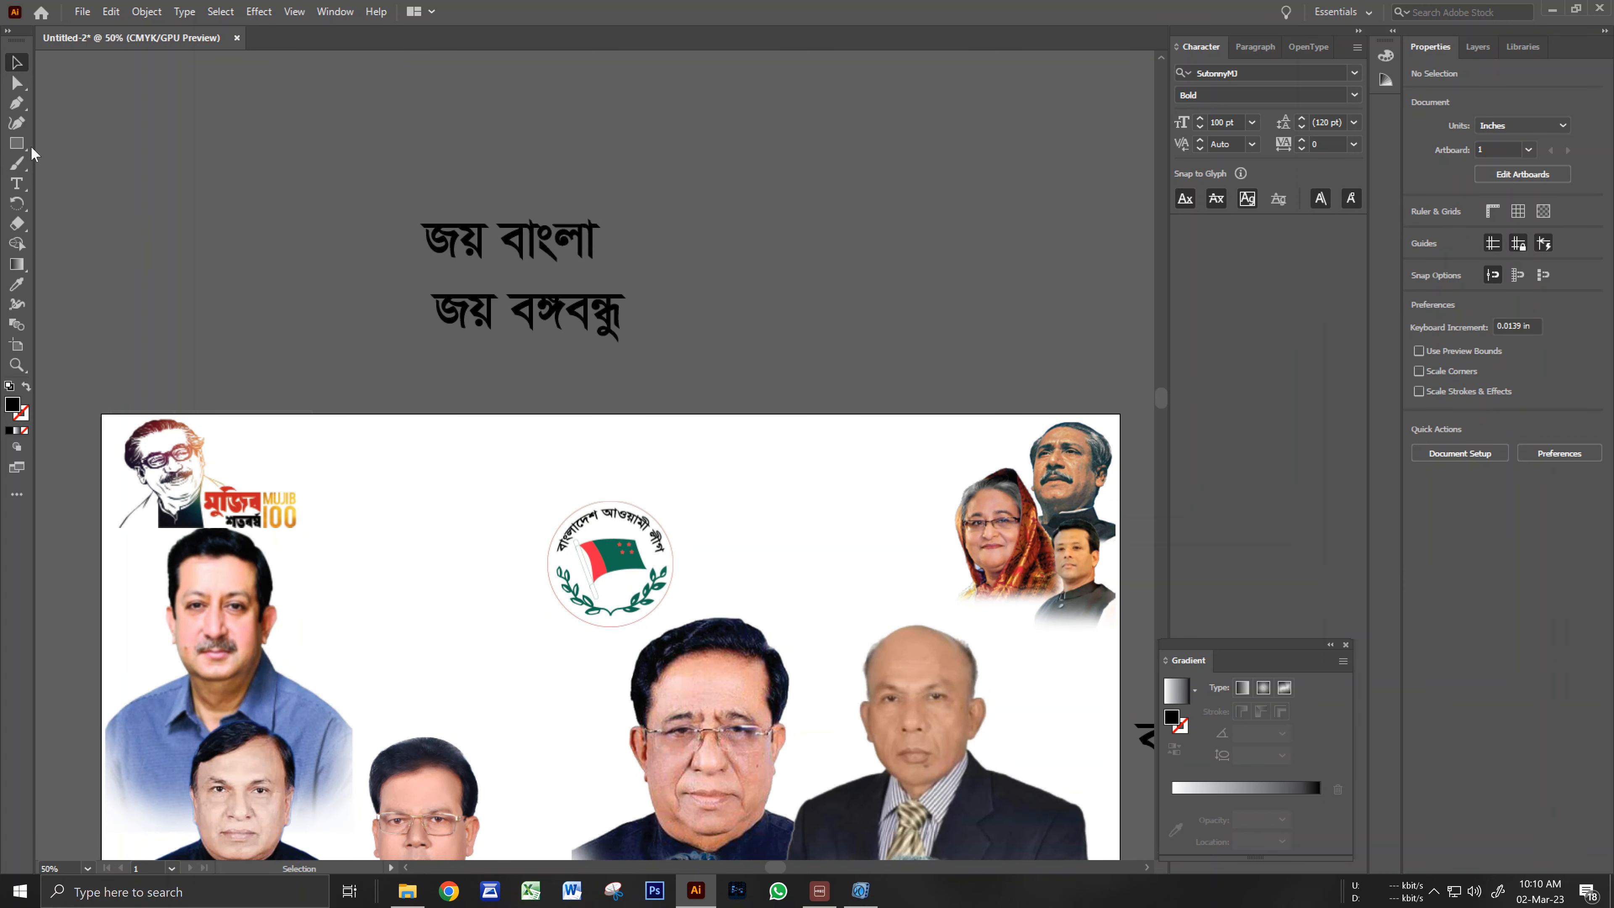
left_click(13, 148)
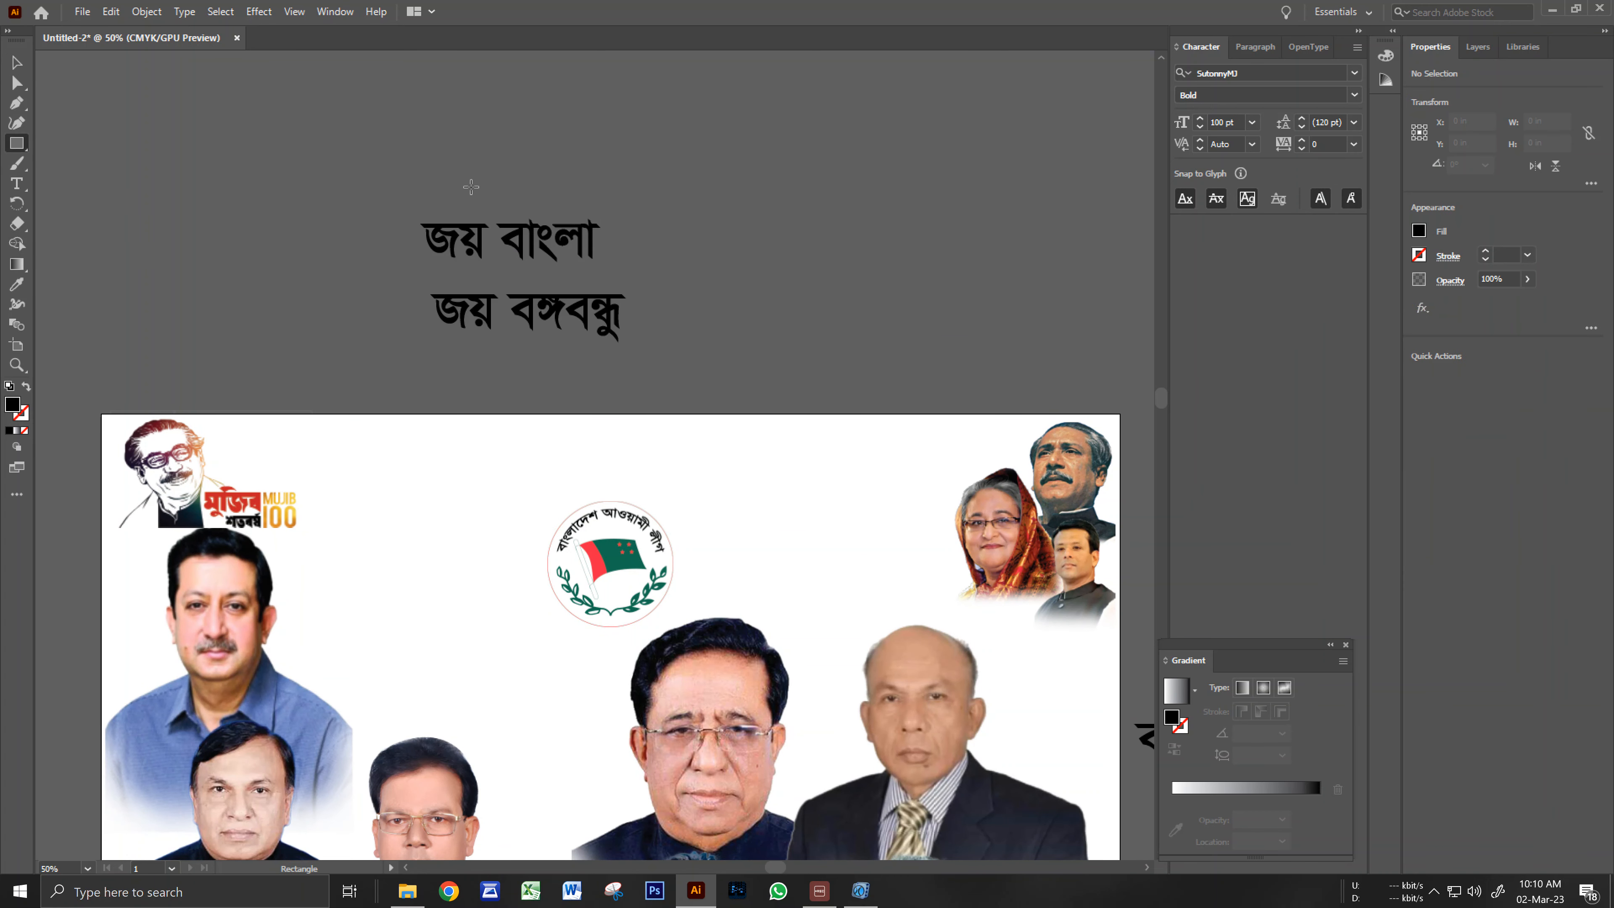
left_click_drag(446, 125, 616, 163)
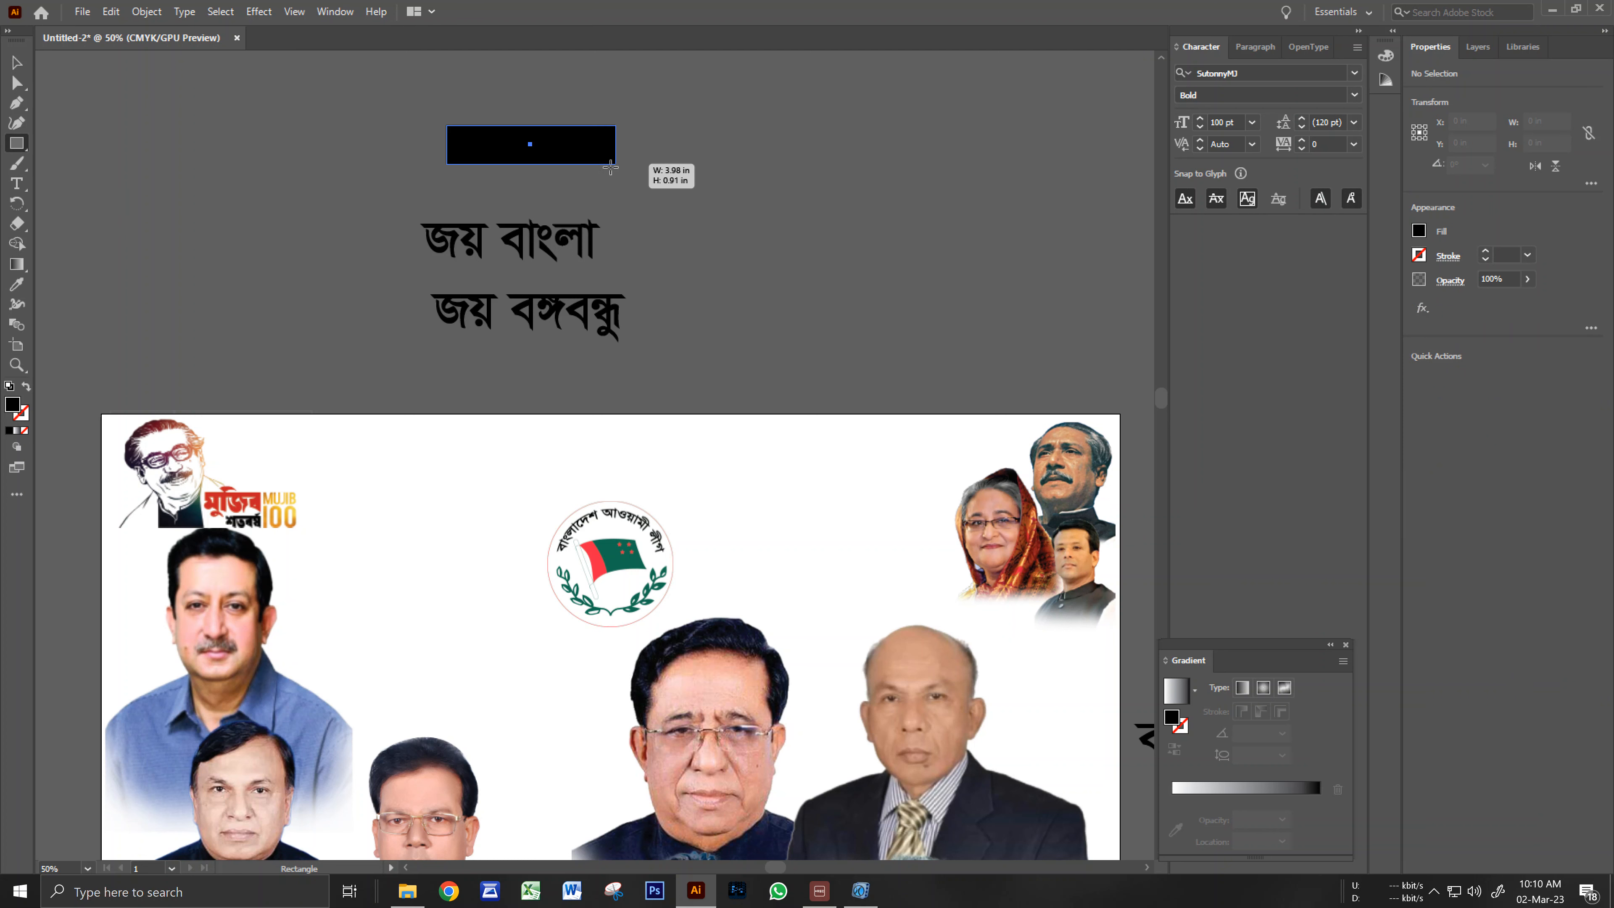
left_click(18, 83)
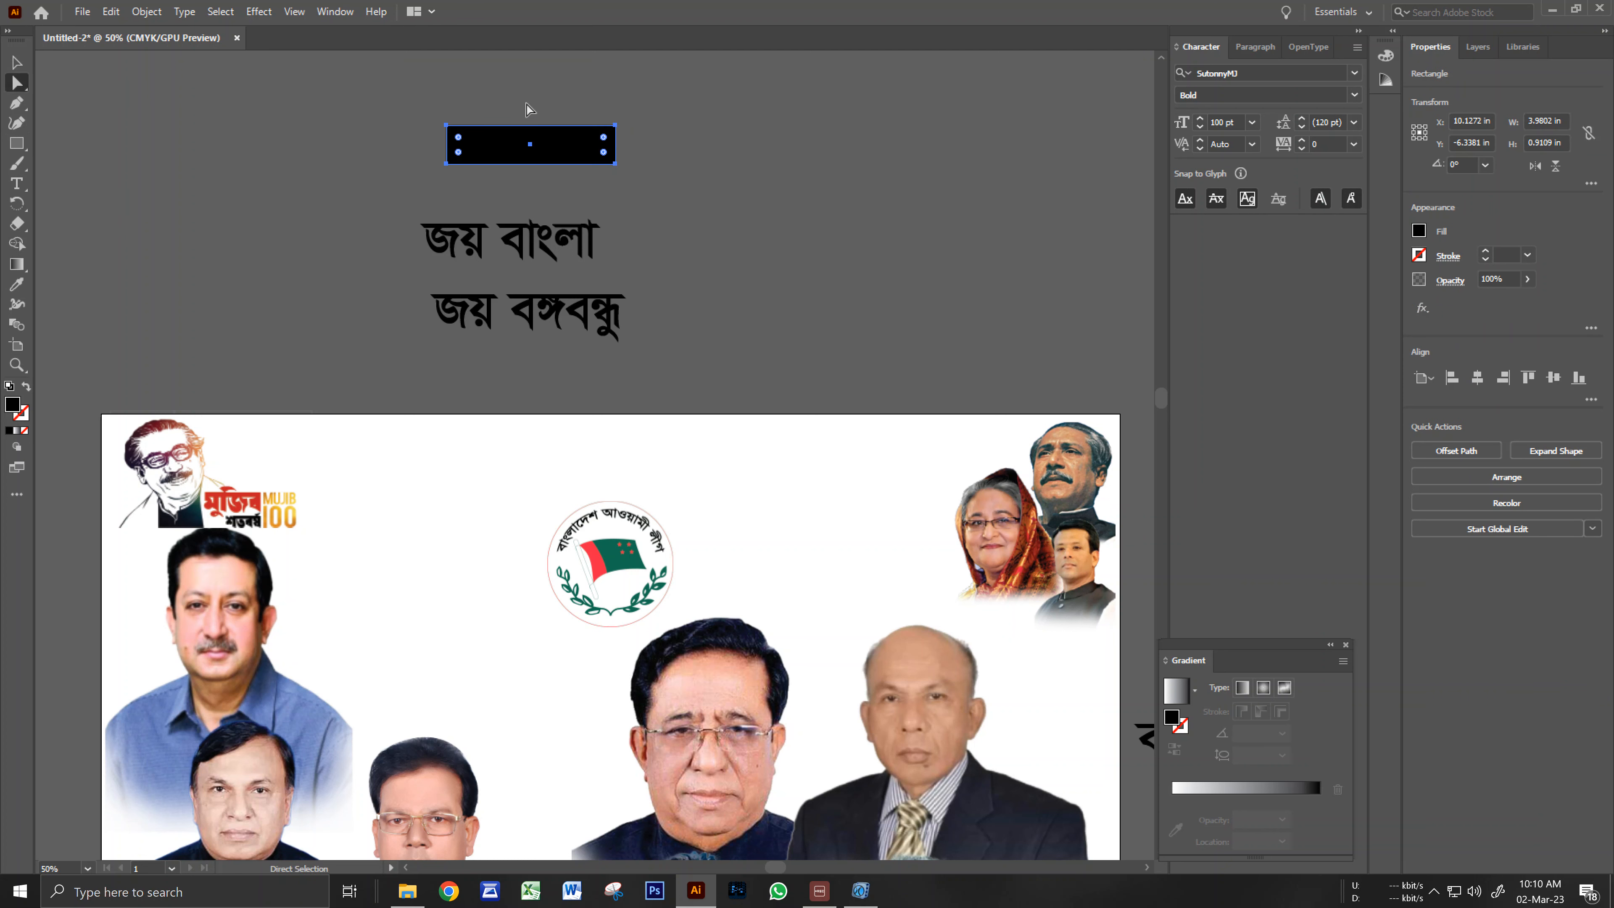
left_click_drag(603, 144, 98, 118)
left_click(18, 65)
Move the জয় বাংলা line onto the black pill and make it white.
left_click(375, 241)
scroll(534, 212, "up", 1)
left_click_drag(534, 212, 554, 314)
left_click_drag(687, 372, 716, 258)
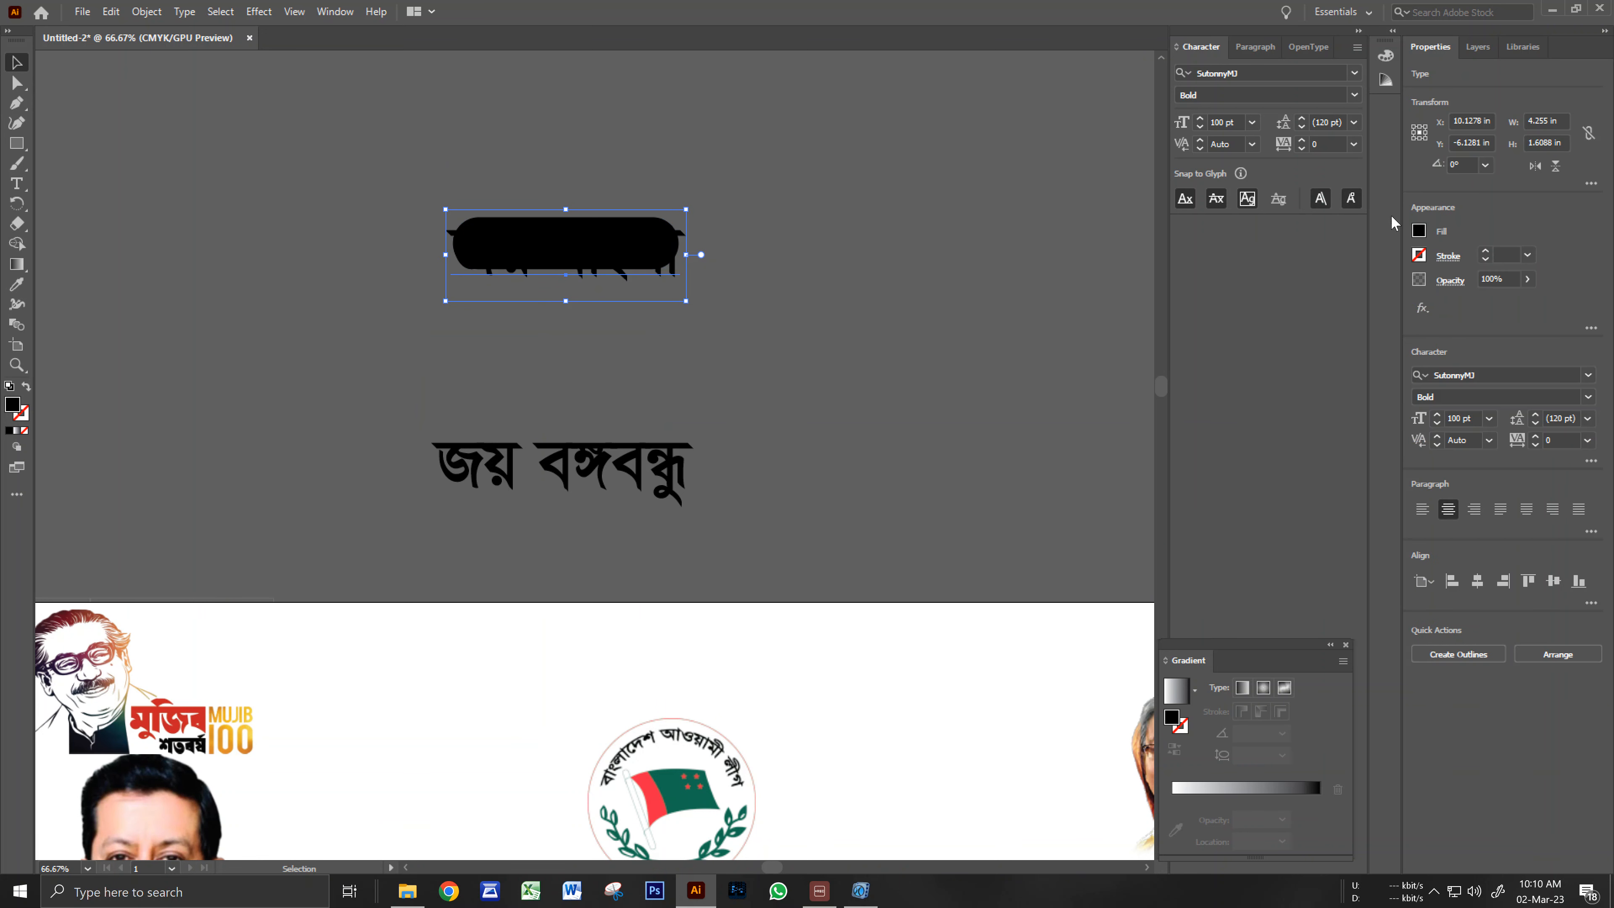
left_click(1419, 232)
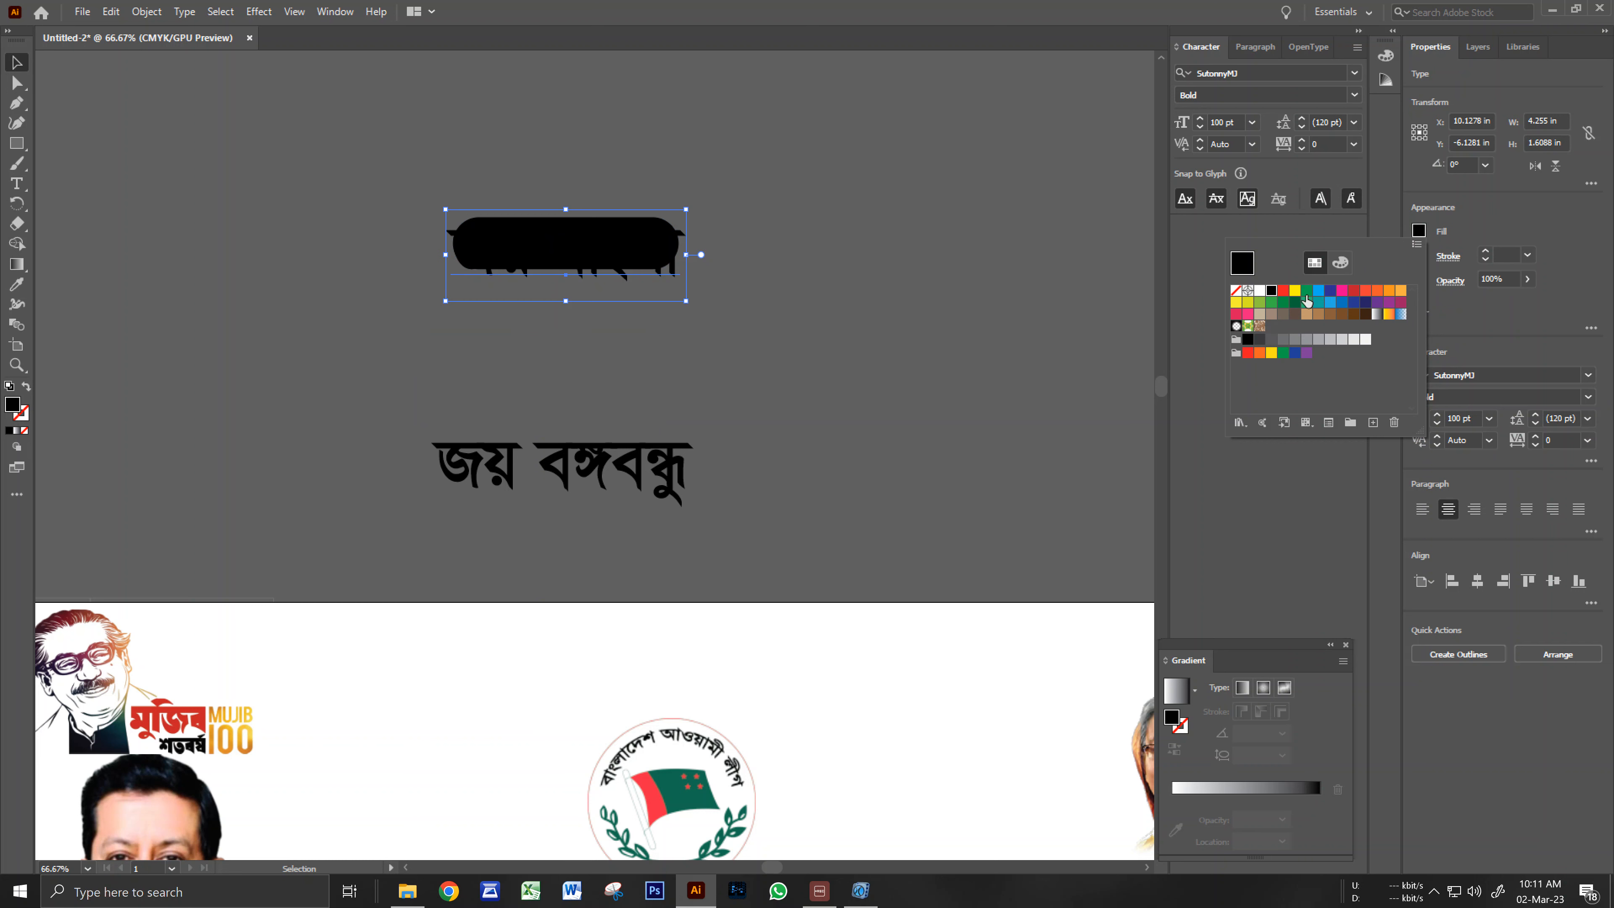
left_click(1261, 294)
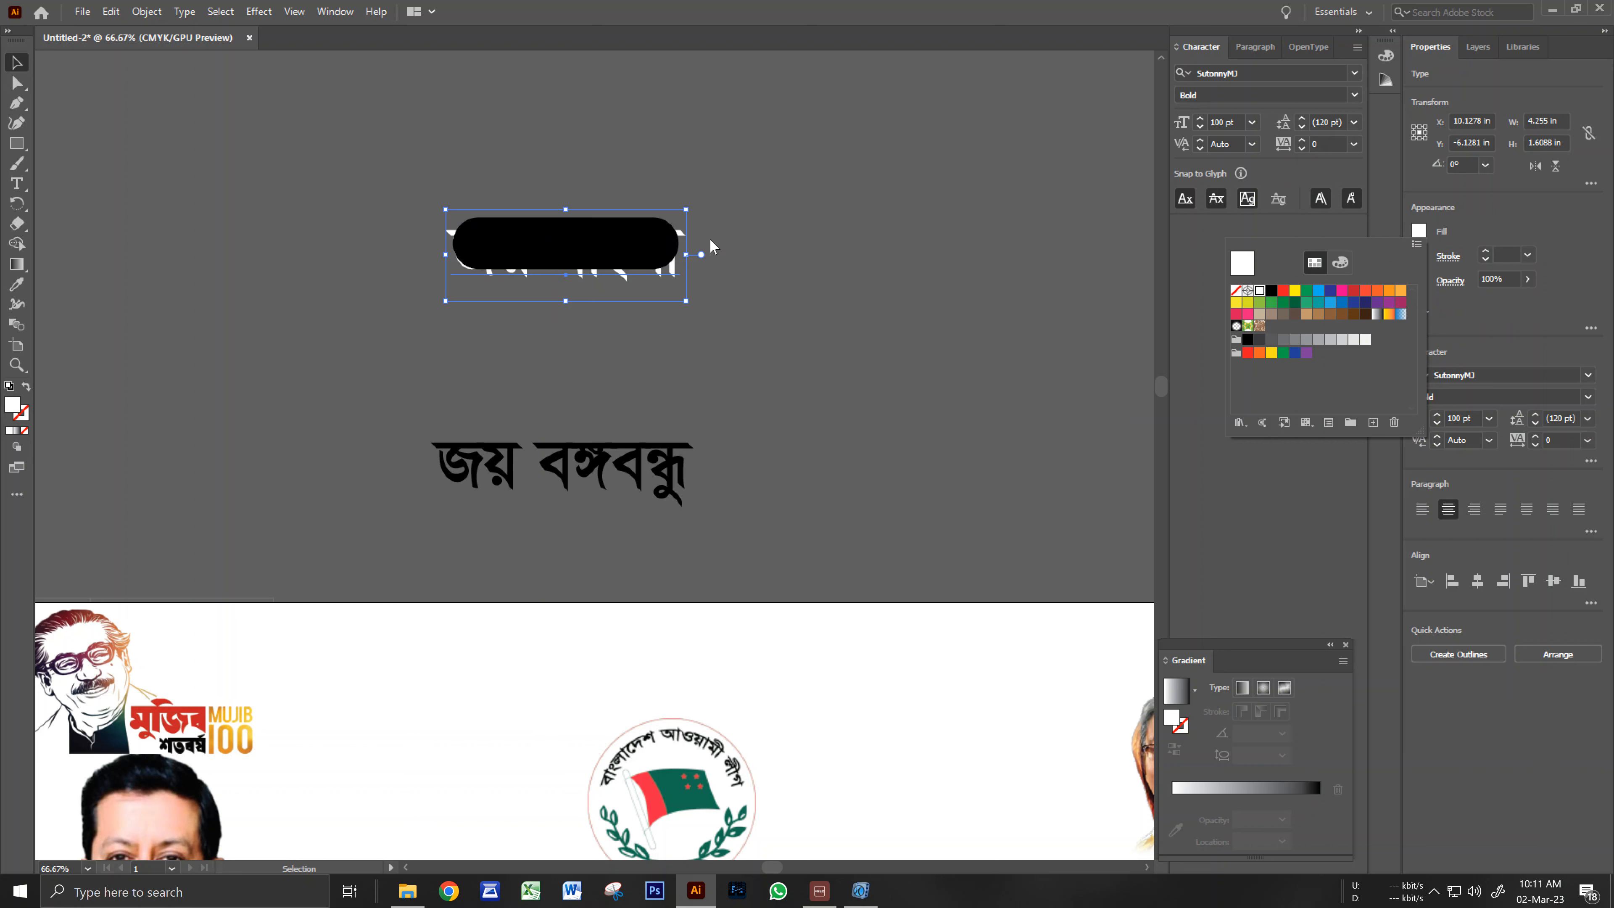
key("ctrl")
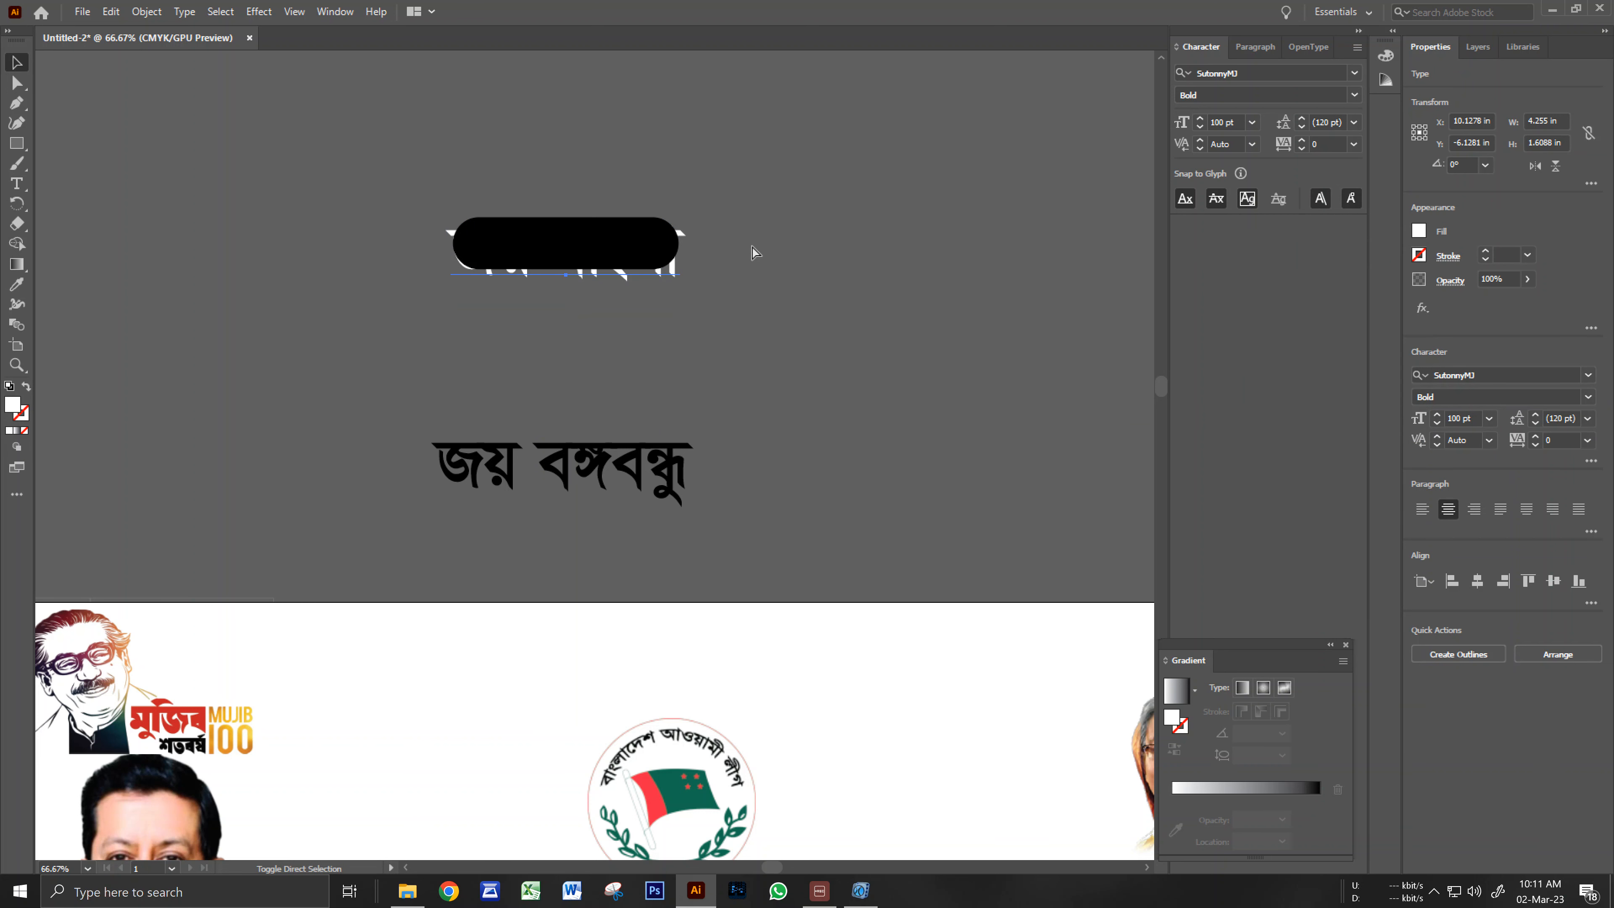
key("ctrl")
Bring the white text in front, shrink it to about 74.82 pt, and nudge it up inside the pill.
key("ctrl+shift+]")
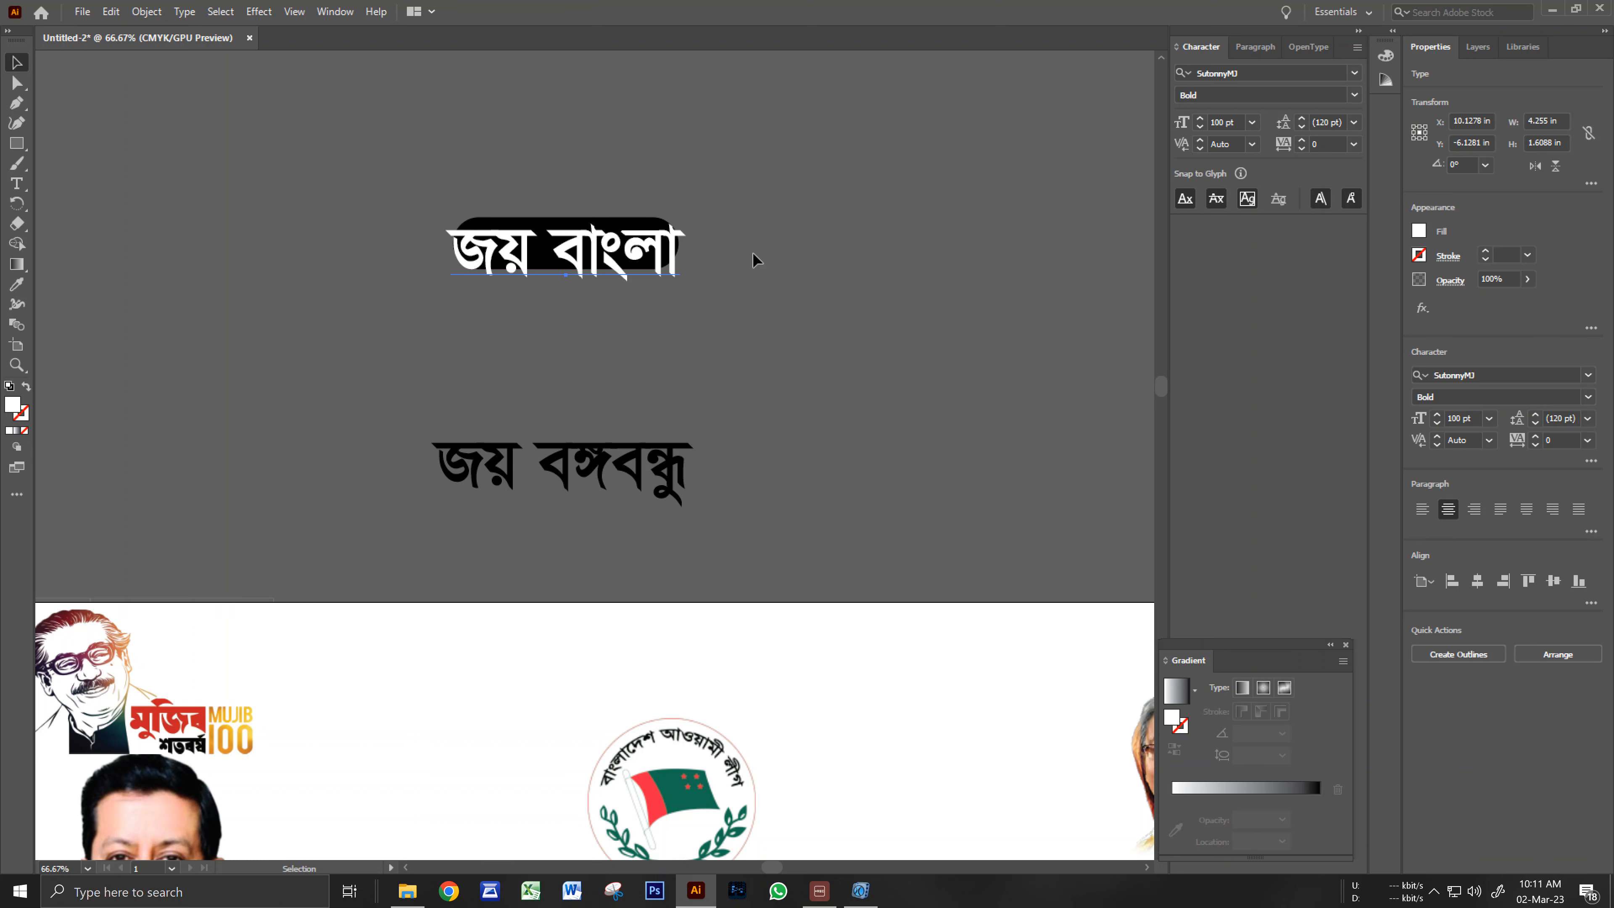
left_click(669, 302)
left_click(575, 307, "ctrl")
scroll(578, 385, "down", 1)
left_click(583, 325)
left_click_drag(764, 386, 722, 391)
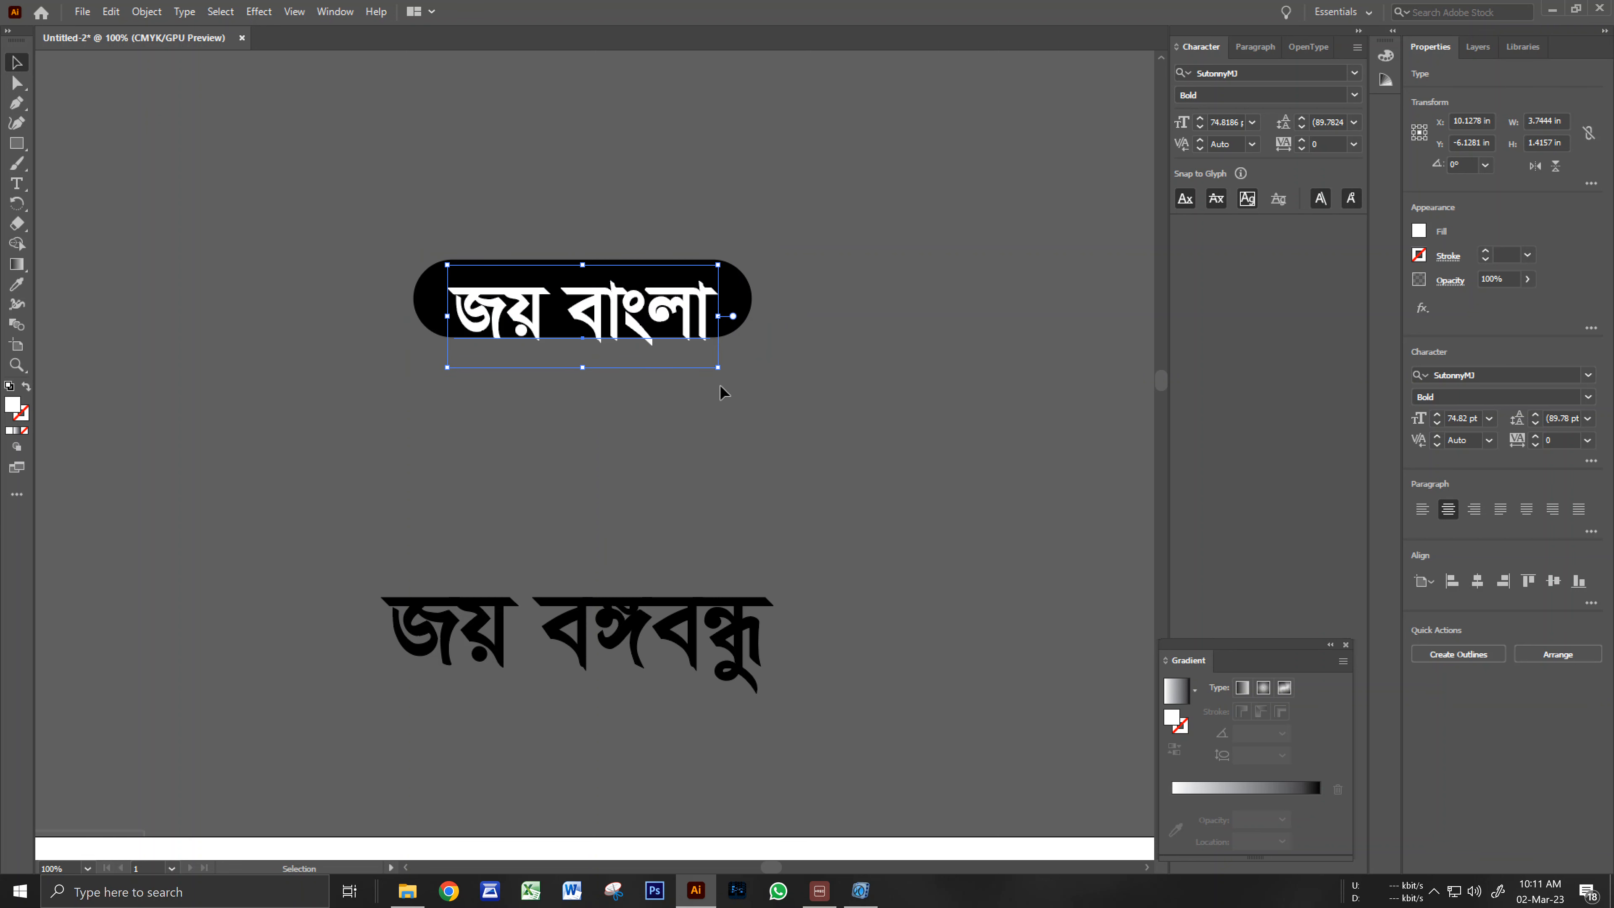
key("Up")
key("Up")
key("Up")
key("Up")
left_click(694, 456)
left_click(713, 318)
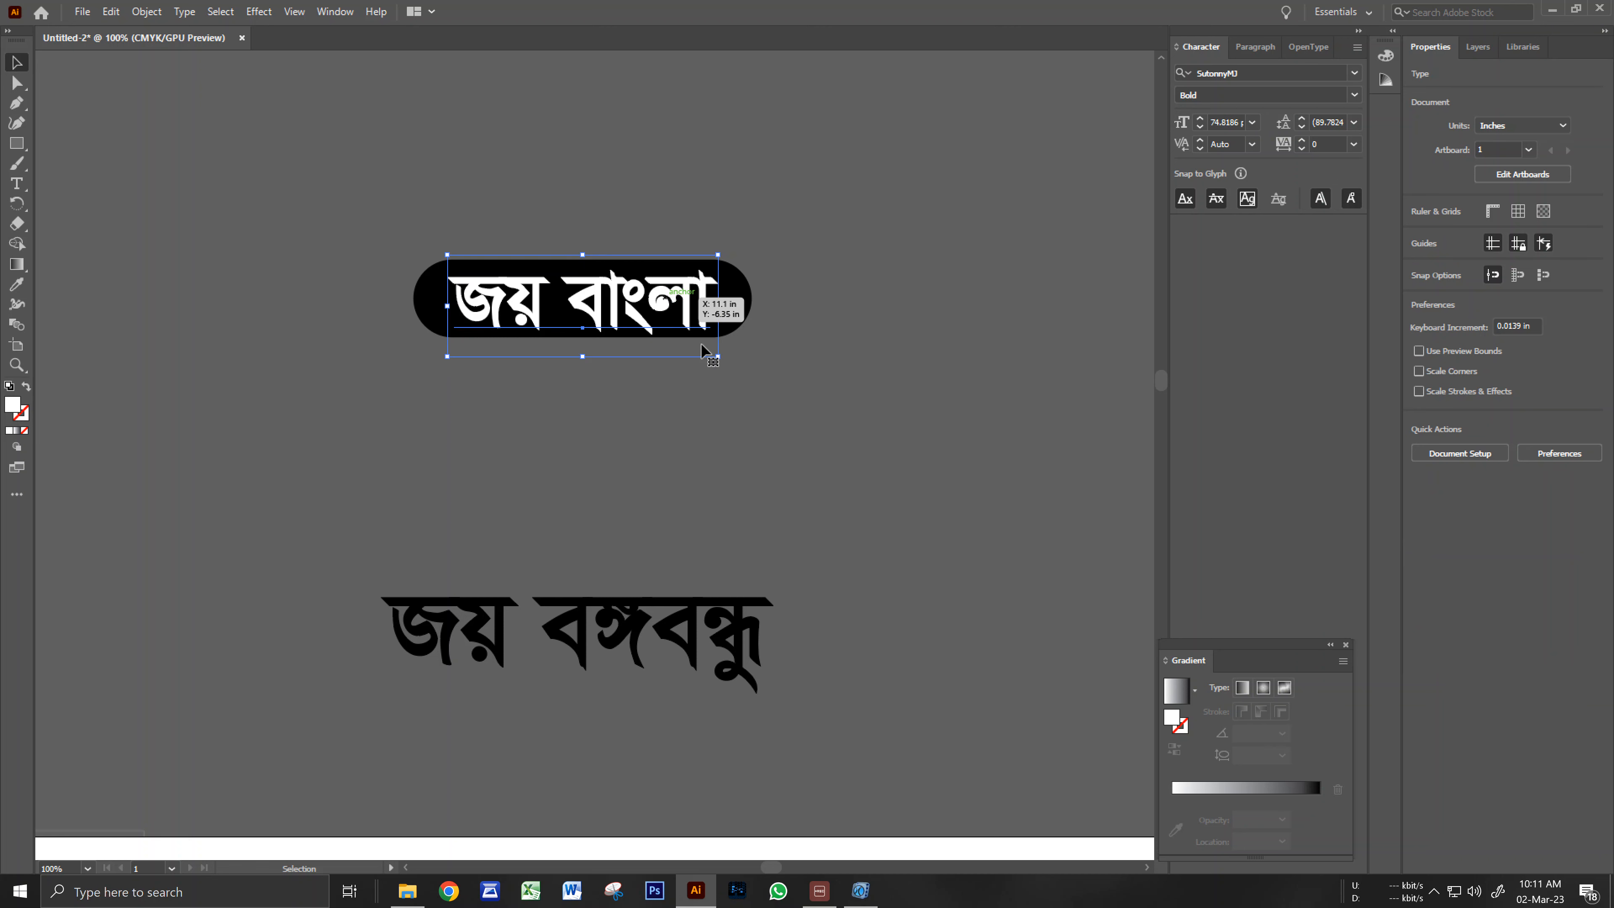
left_click(730, 382)
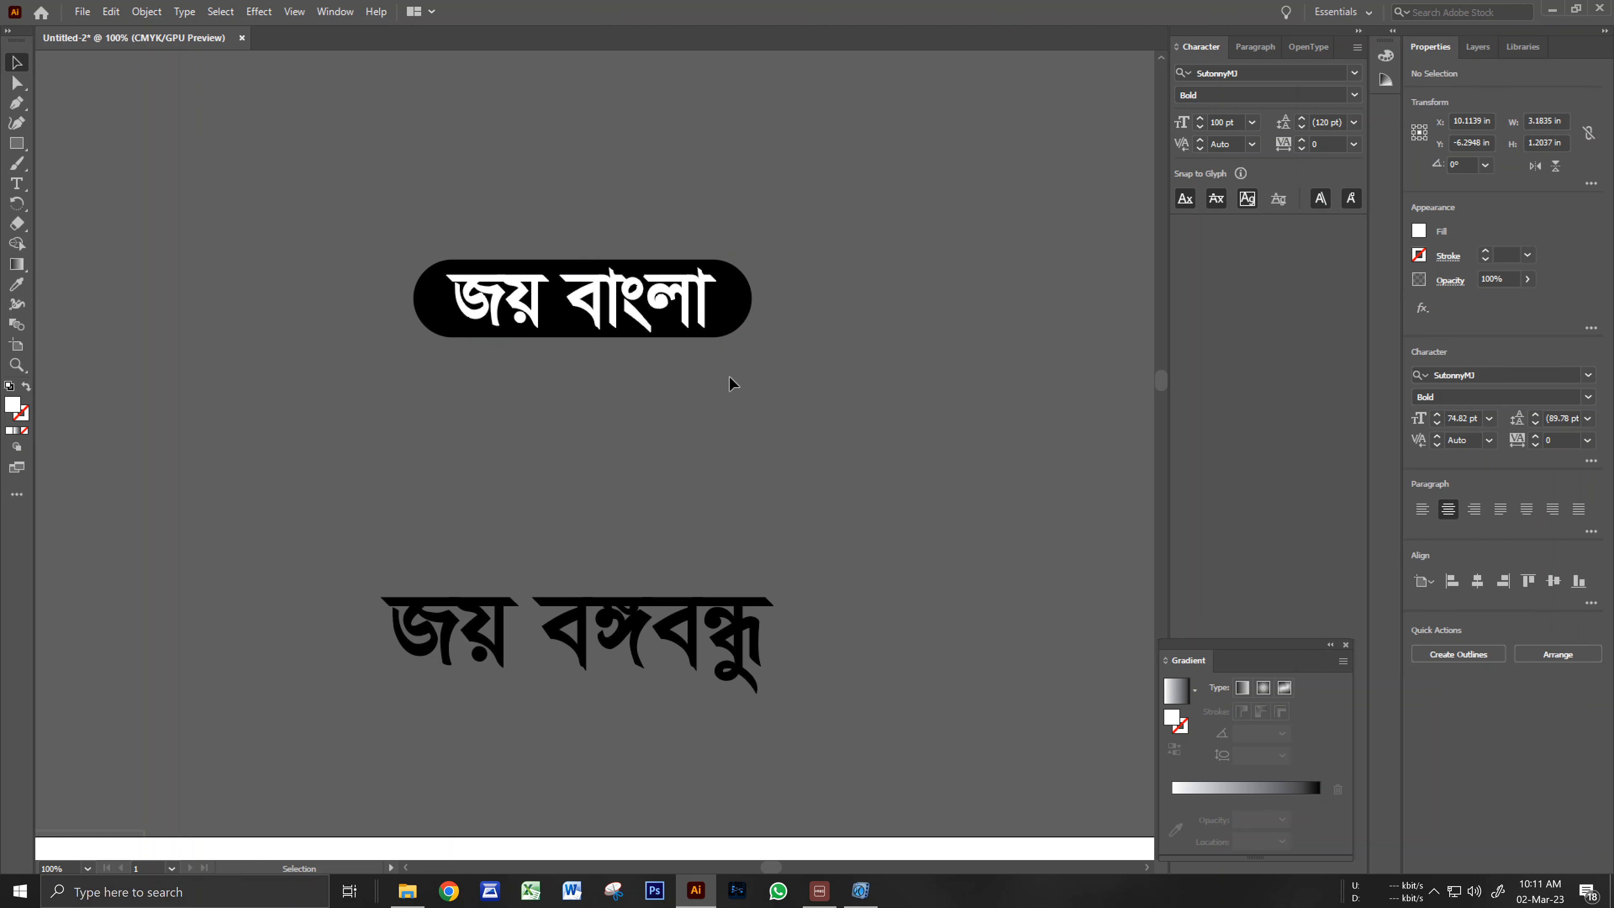
Fill the pill red and duplicate it directly below.
left_click(730, 299)
left_click(1419, 231)
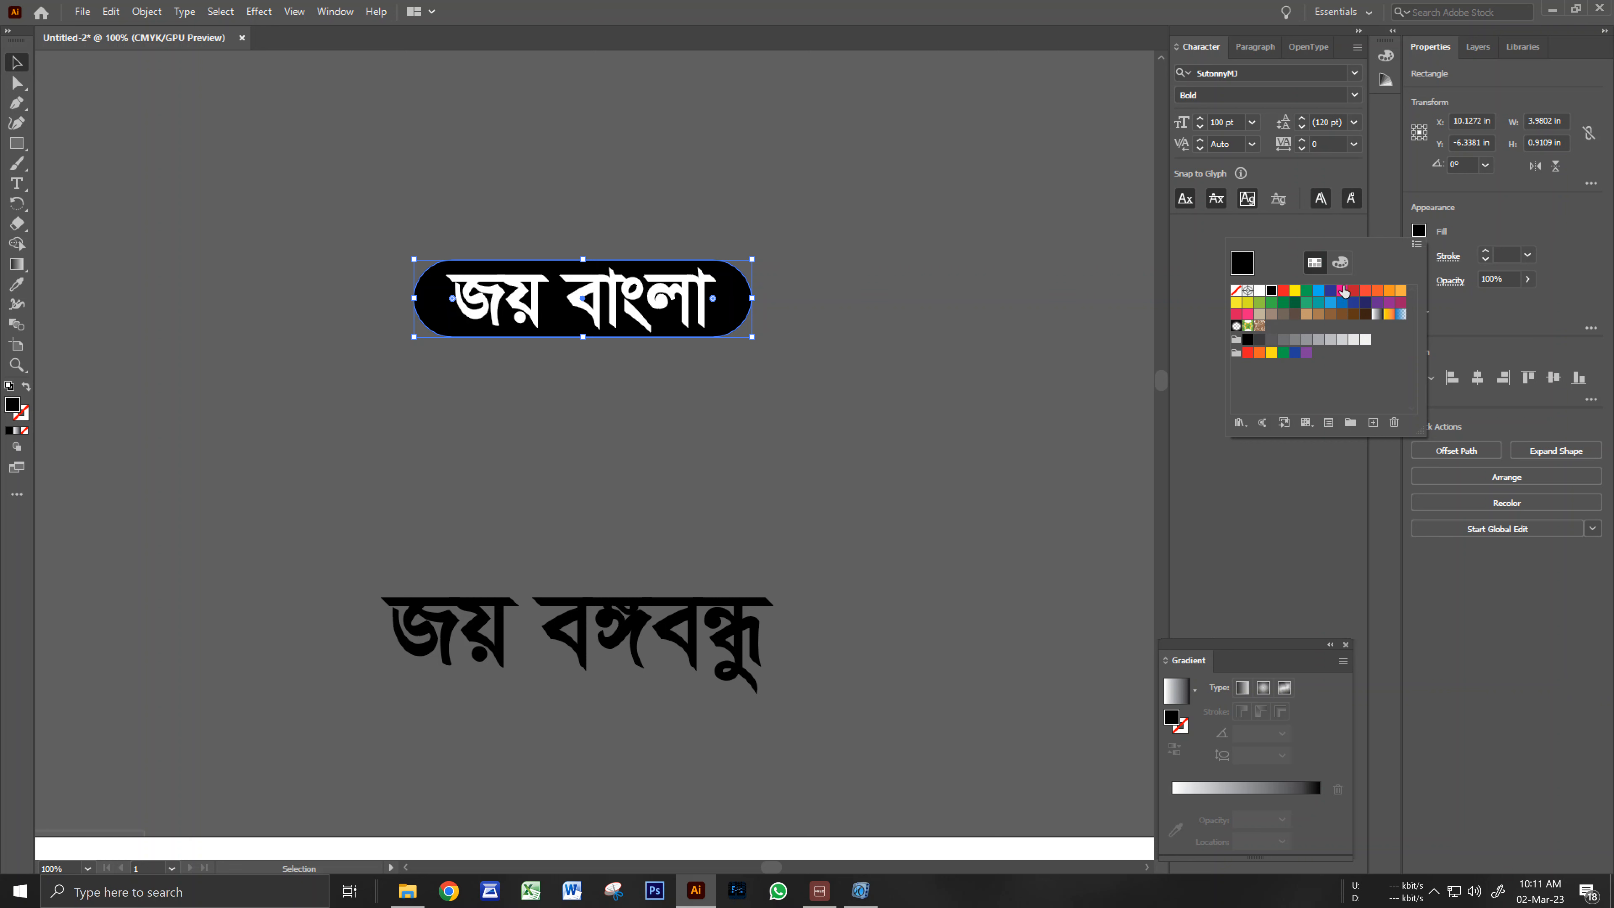
left_click(1283, 292)
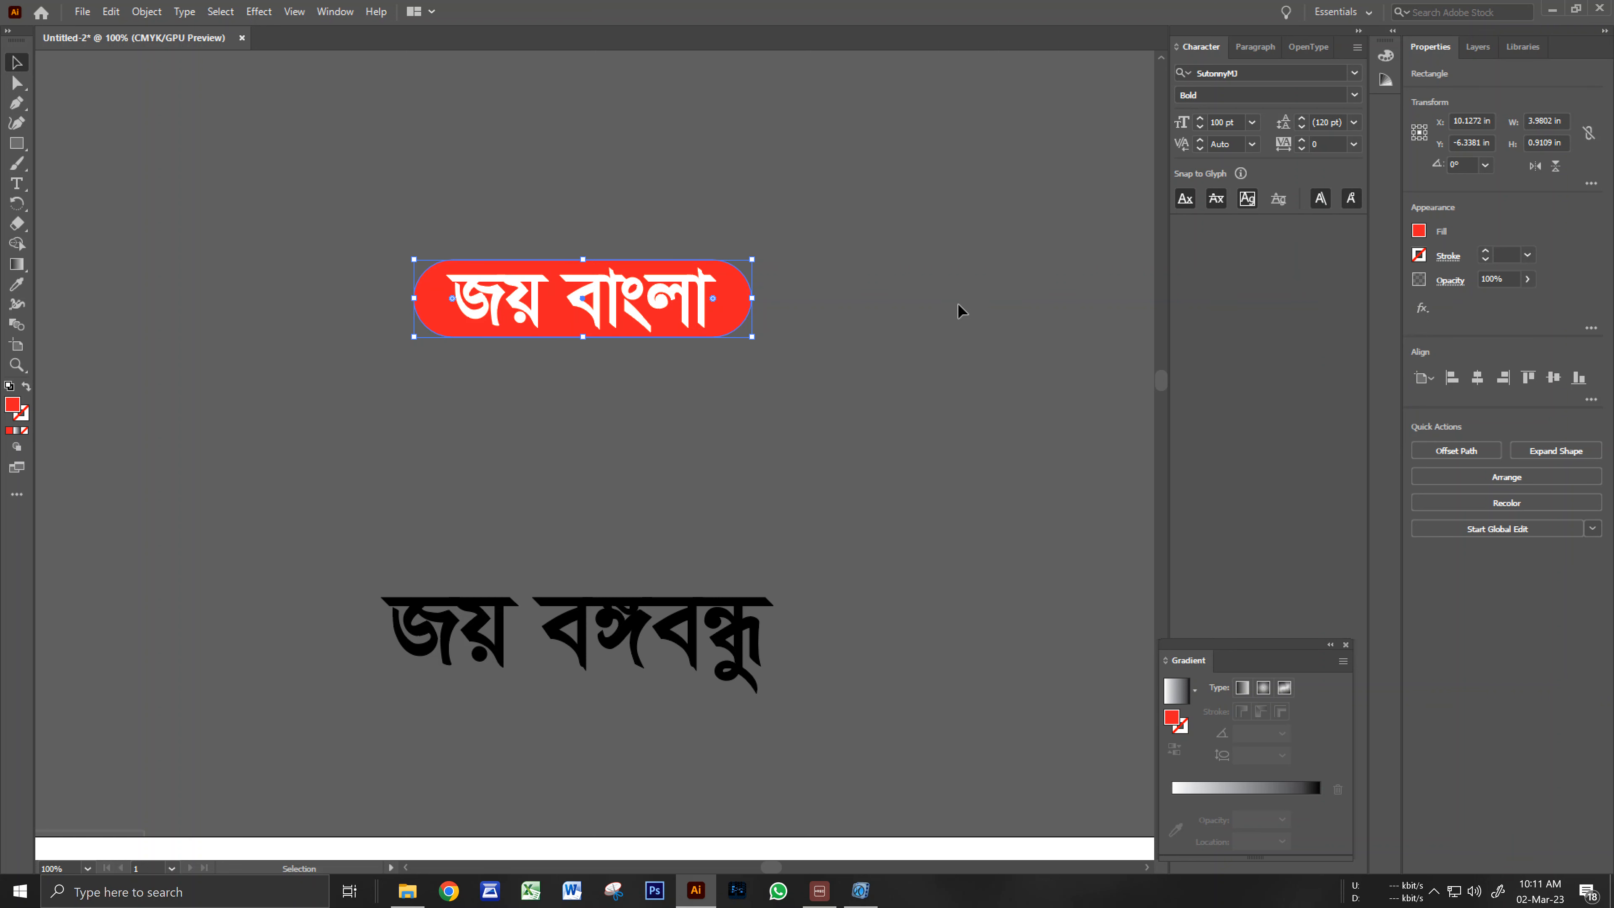
left_click(961, 310)
left_click_drag(746, 303, 748, 385)
Delete the black জয় বঙ্গবন্ধু text.
left_click(845, 353)
left_click_drag(708, 631, 717, 502)
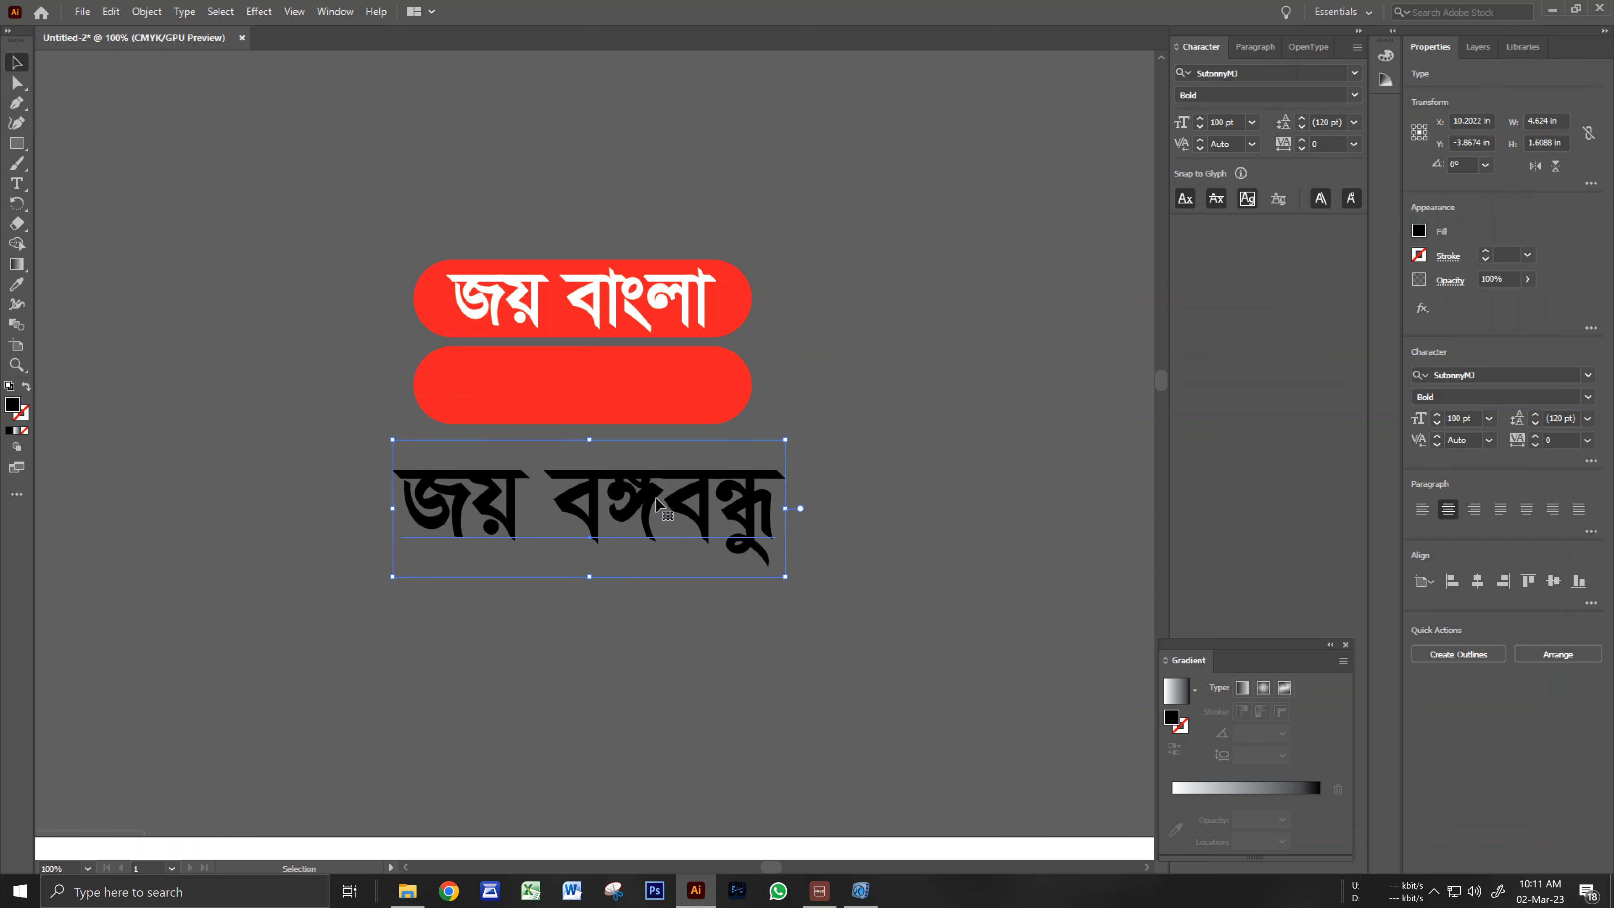
key("Delete")
Copy the white slogan onto the lower pill and retype it as জয় বঙ্গবন্ধু.
left_click_drag(627, 324, 707, 383)
double_click(591, 385)
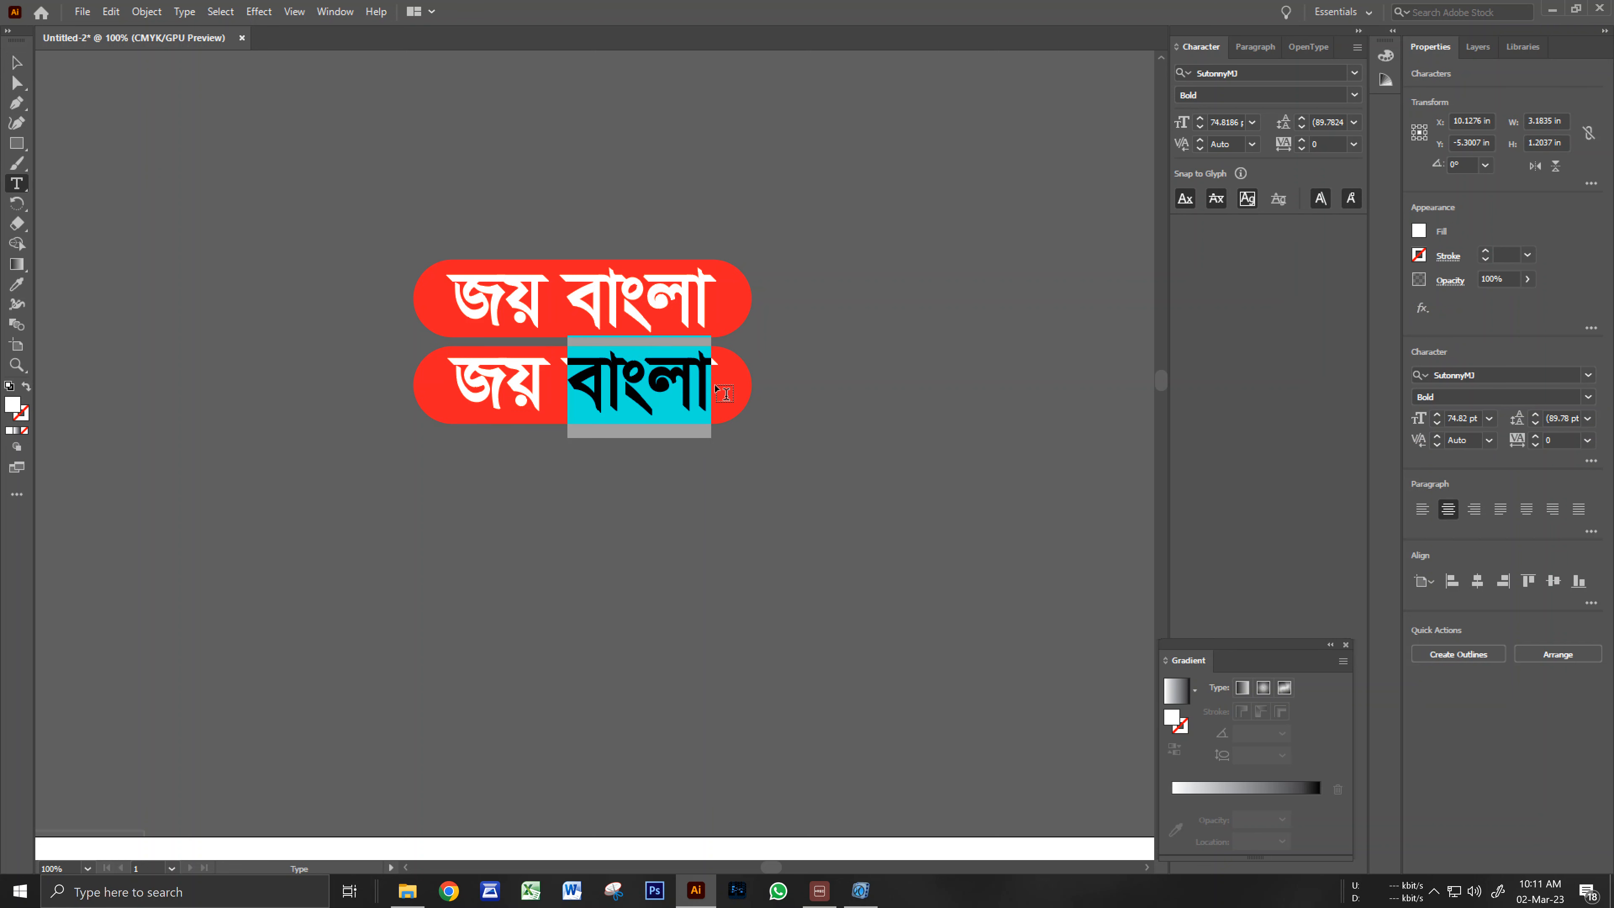
type("বঙ্গ")
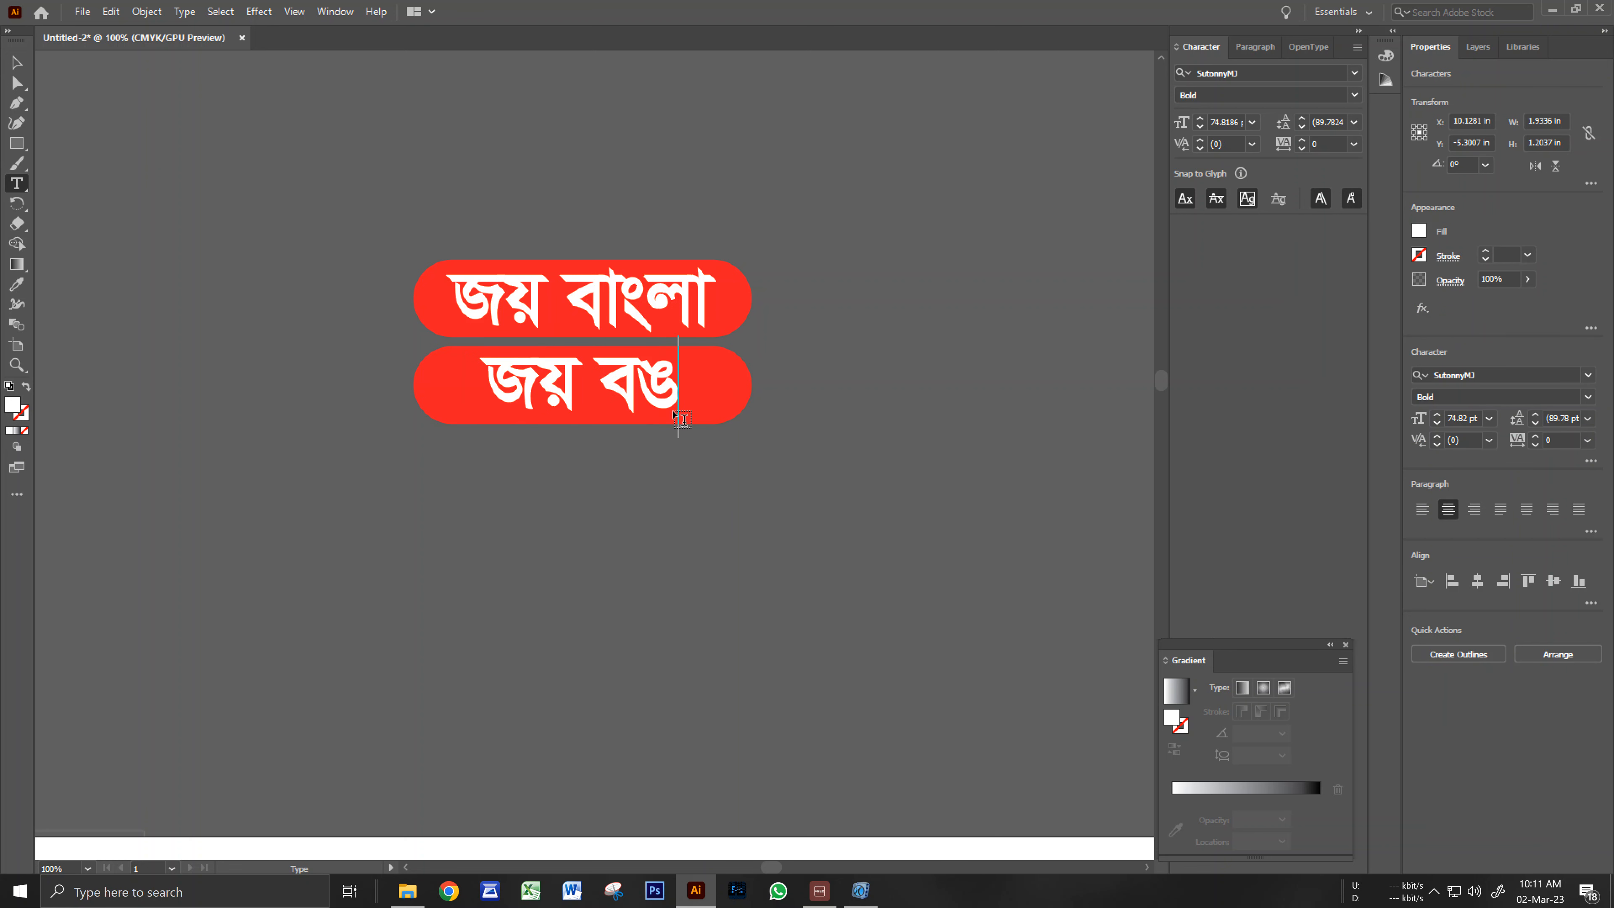
type("বন্ধ")
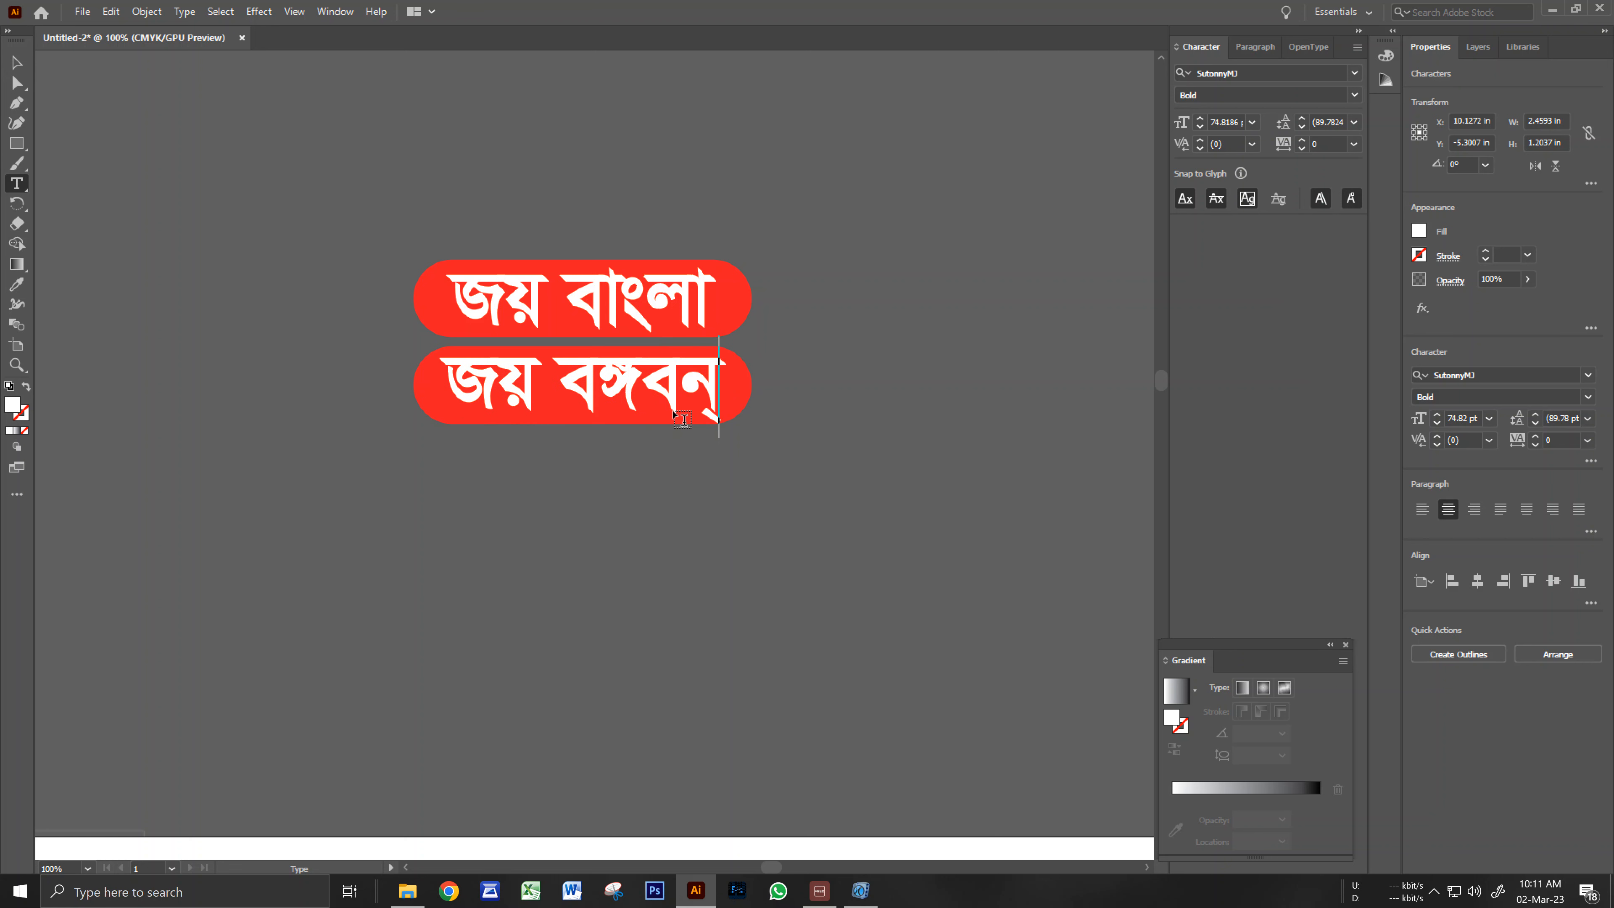
left_click(17, 62)
key("Right")
left_click(446, 506)
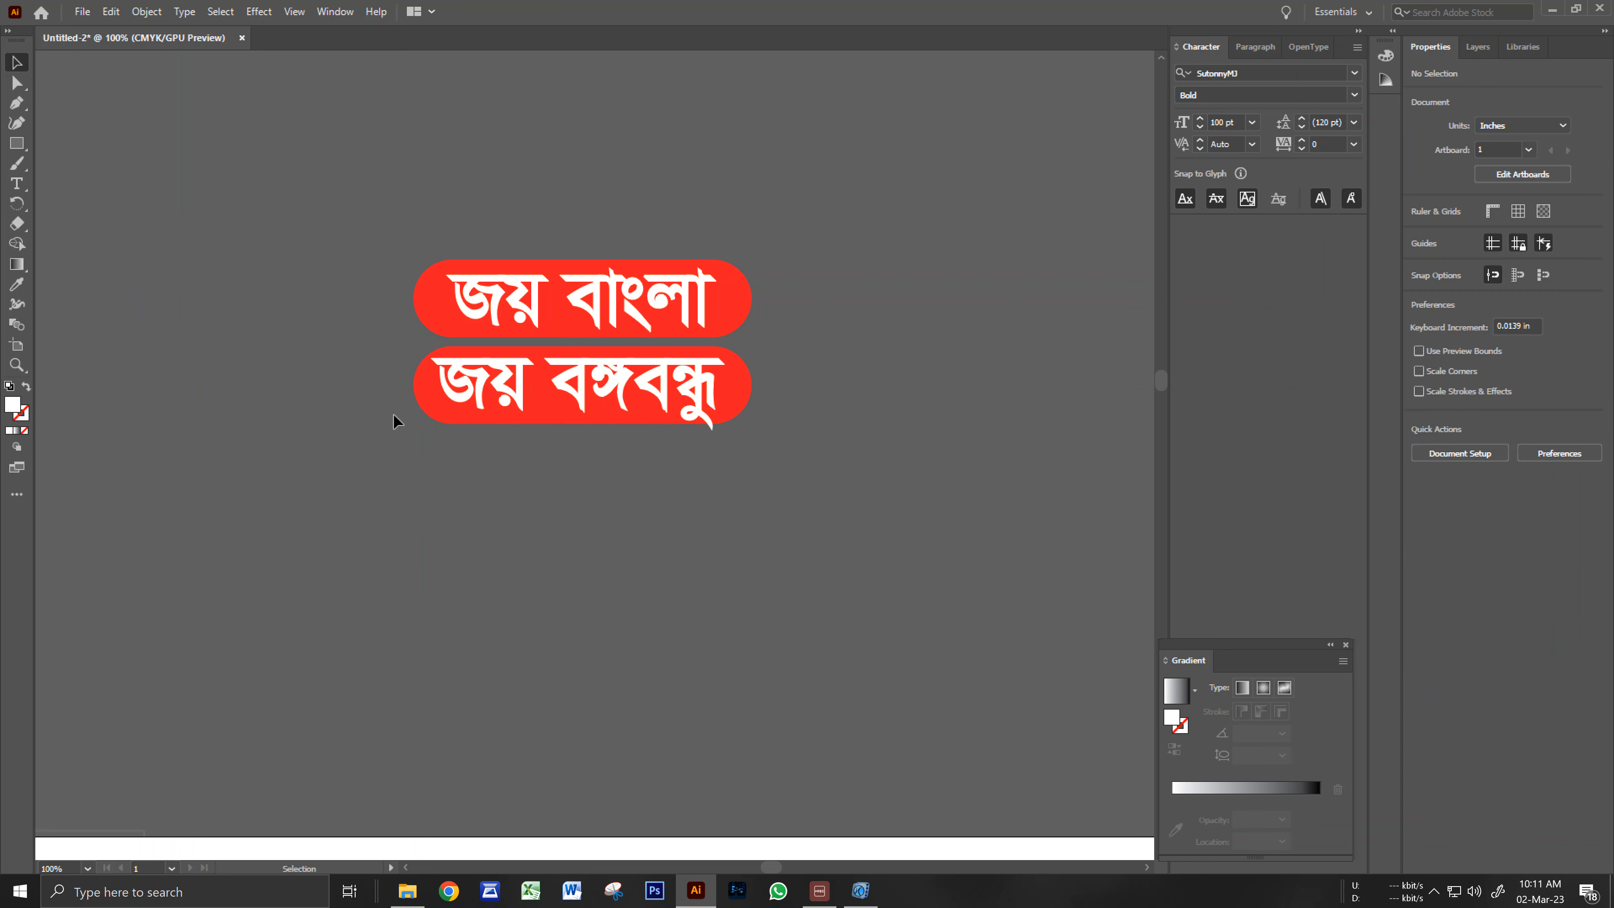
Fill the lower pill green.
double_click(415, 404)
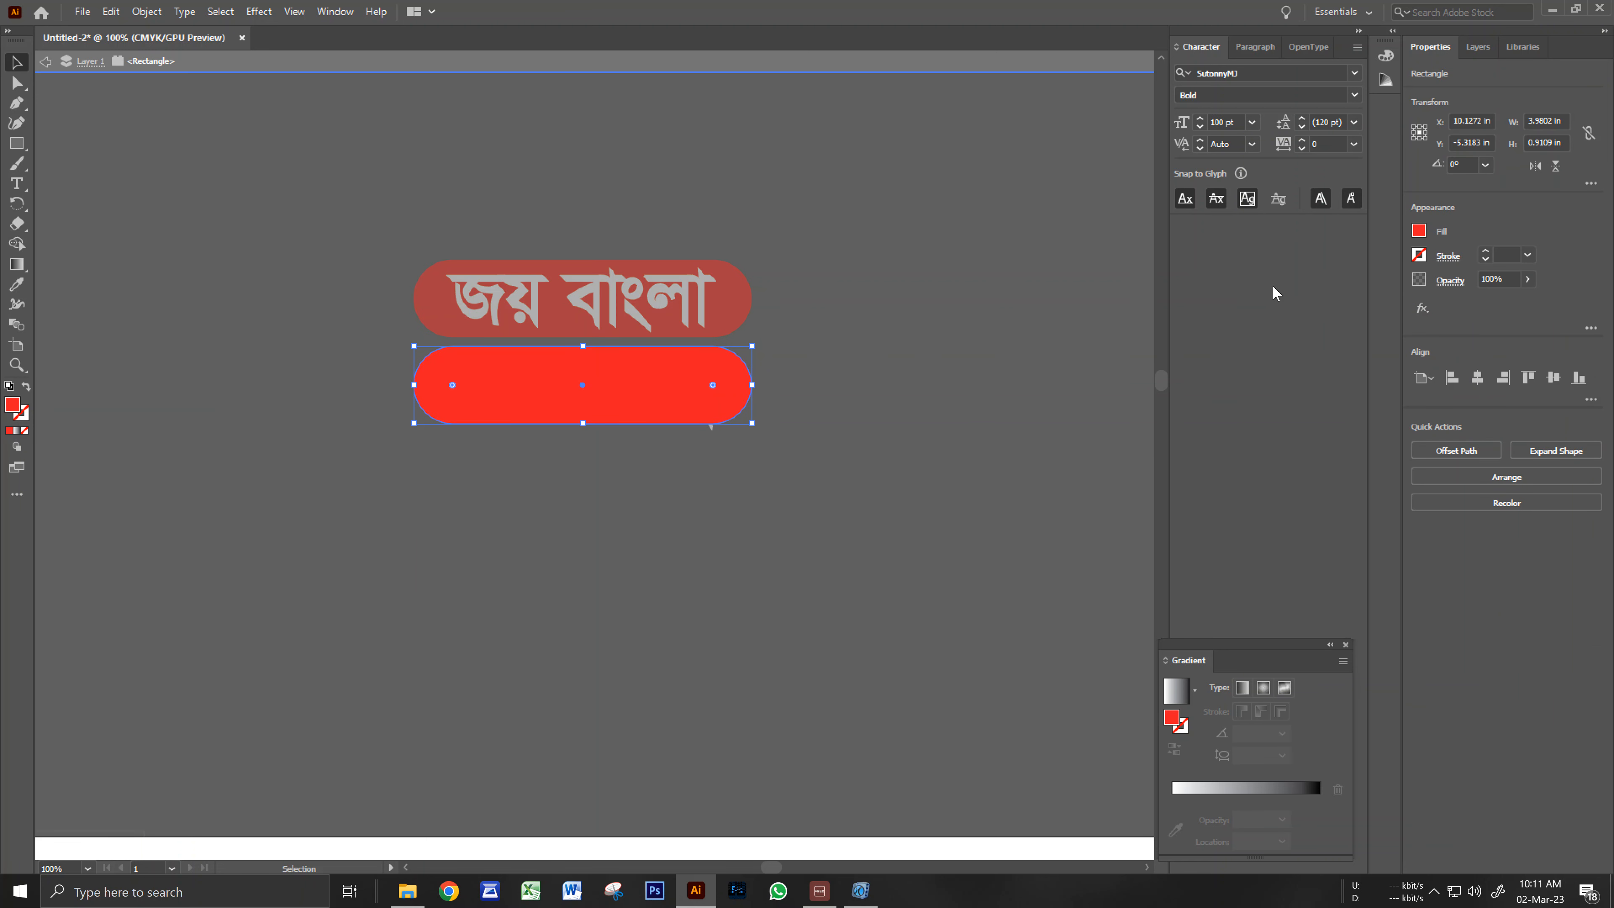
left_click(1418, 230)
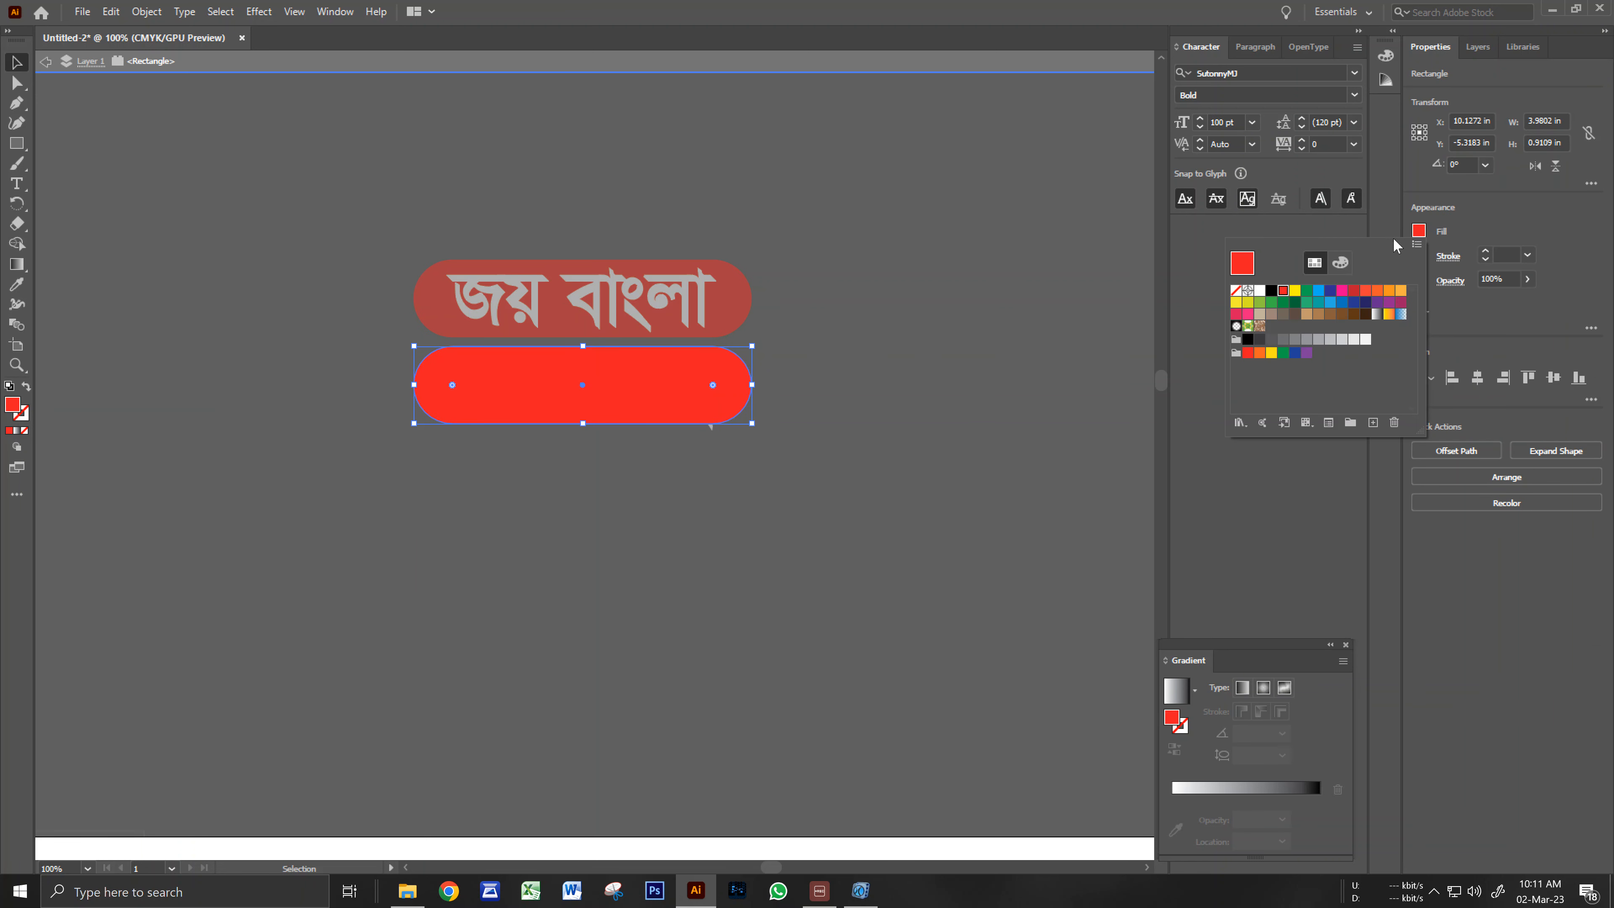
left_click(1307, 291)
key("Escape")
key("Escape")
Group both slogan pills and move the group to the poster's top centre above the logo.
key("ctrl+minus")
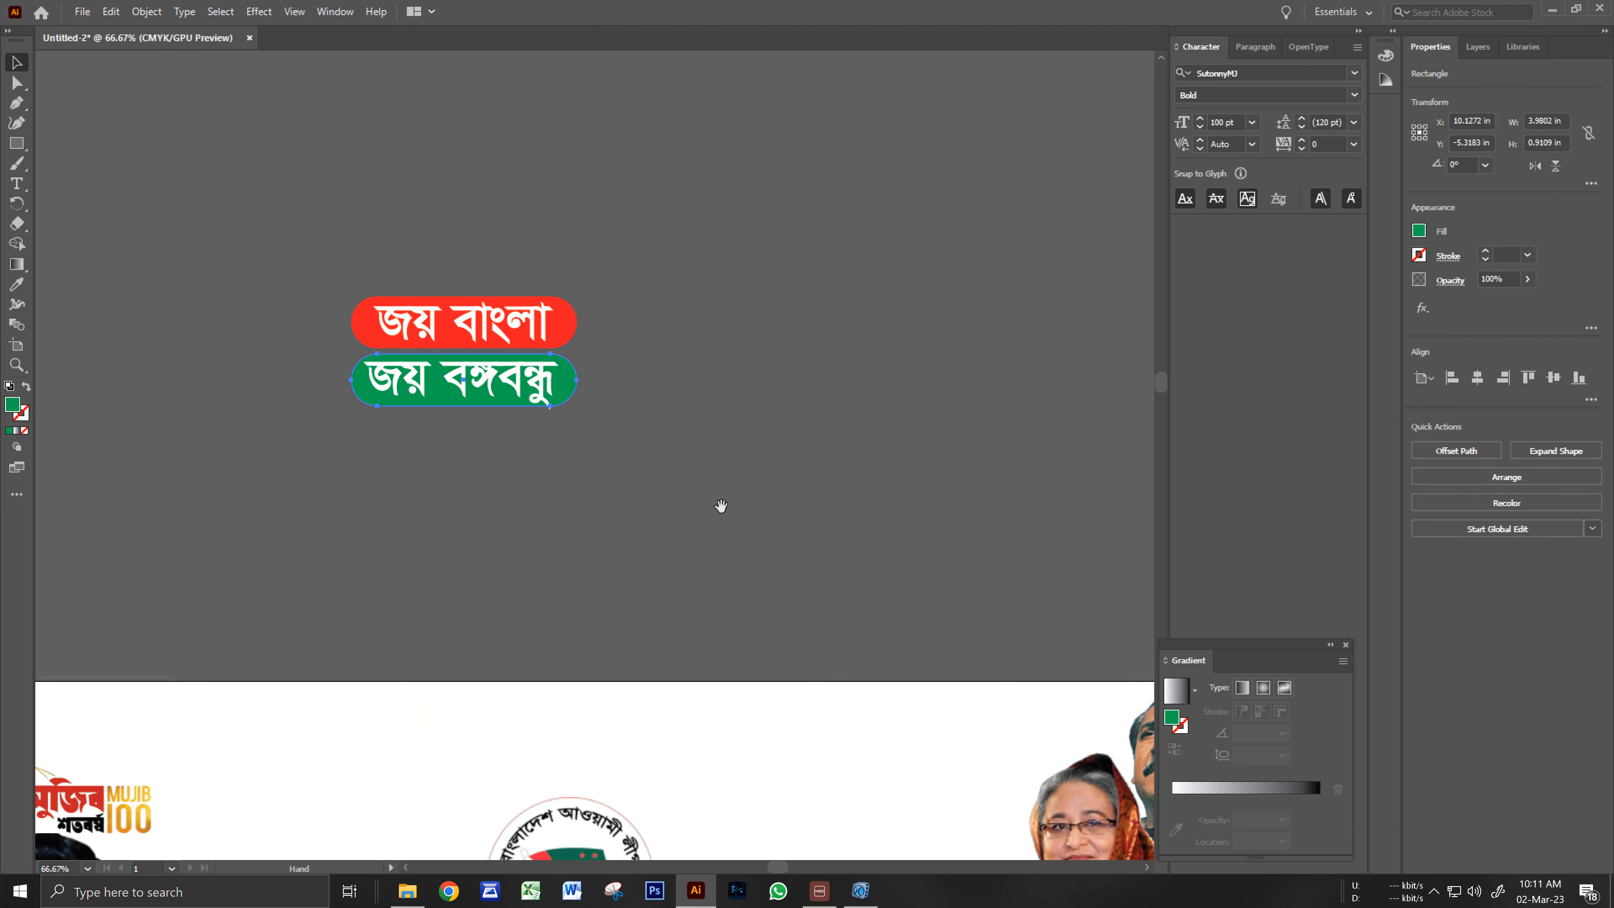
left_click_drag(721, 506, 933, 419)
left_click(868, 494)
left_click(868, 494, "ctrl+alt")
left_click_drag(721, 456, 792, 314)
left_click_drag(541, 112, 544, 93)
key("ctrl+g")
left_click(730, 199)
left_click_drag(600, 146, 679, 426)
scroll(785, 443, "down", 3)
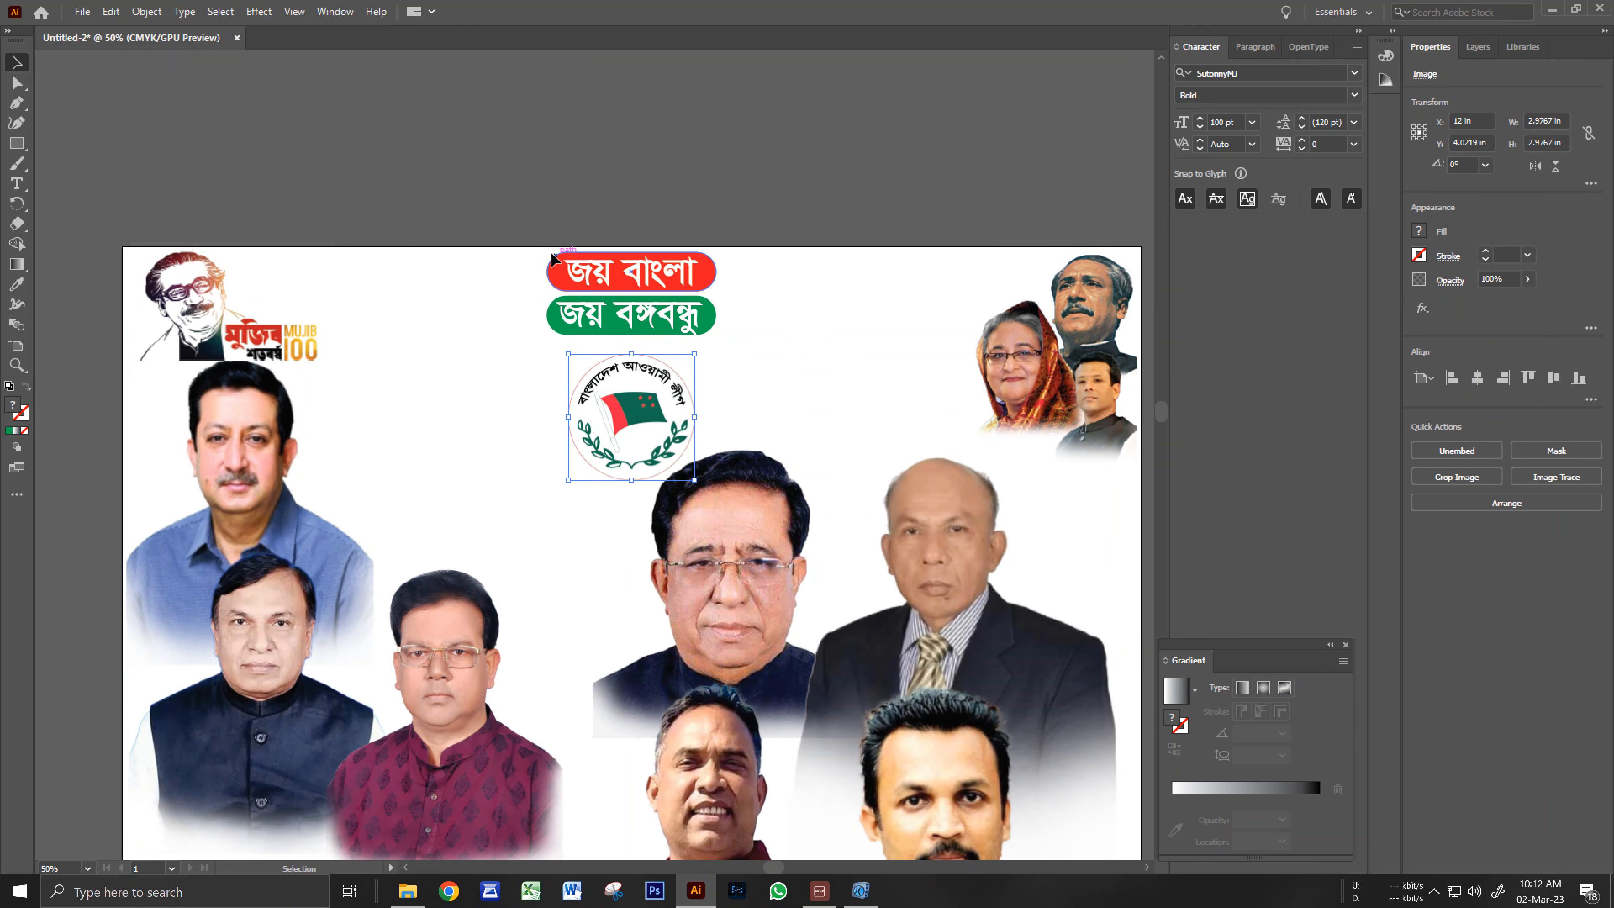
Nudge the slogan group lower and resize it to about 4.53 × 2.02 in.
left_click_drag(589, 318, 592, 318)
left_click_drag(710, 281, 711, 290)
left_click_drag(547, 309, 529, 309)
left_click_drag(721, 310, 727, 309)
left_click_drag(630, 354, 629, 349)
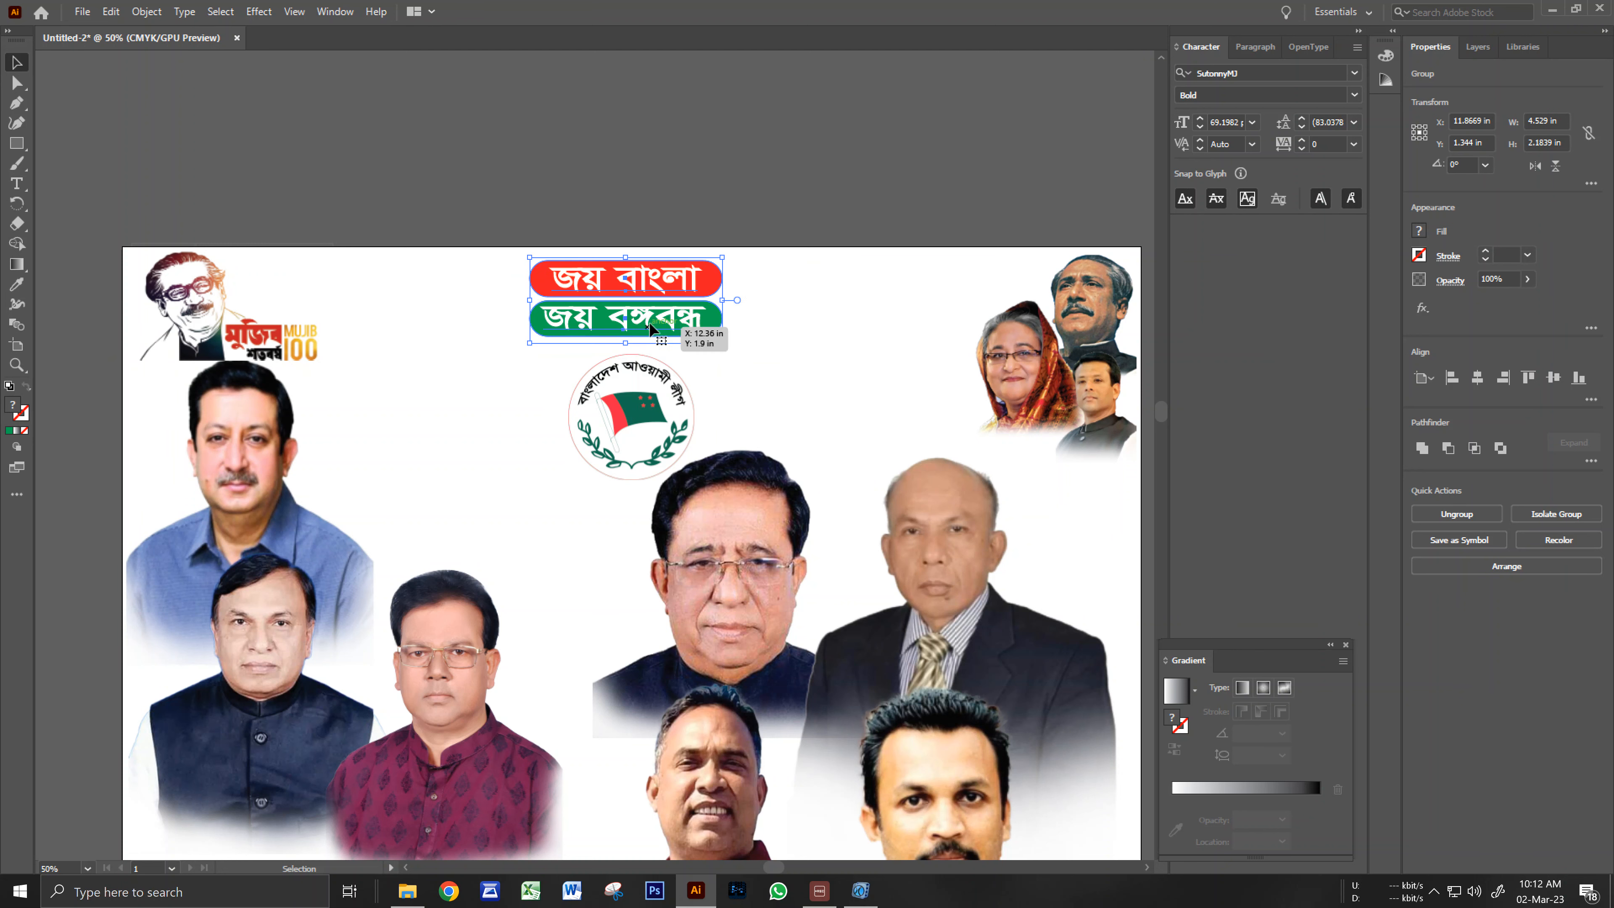
left_click(698, 198)
Zoom out and centre the whole poster with its off-page headings in view.
left_click_drag(736, 402, 750, 359)
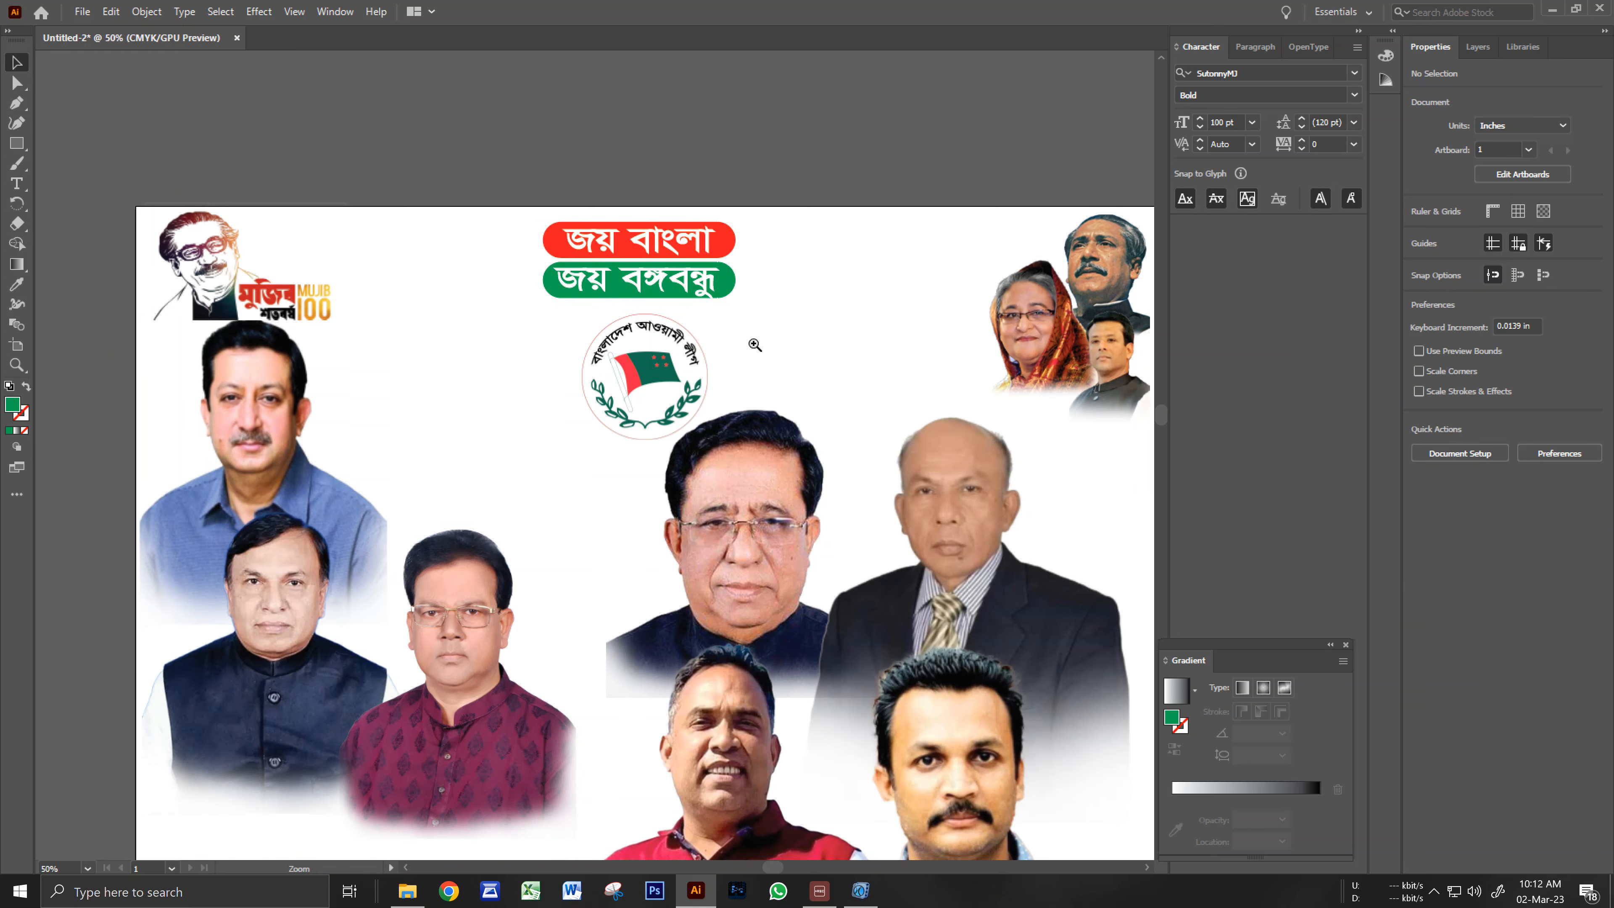
left_click(754, 346, "ctrl+alt")
left_click(721, 388, "ctrl+alt")
left_click_drag(654, 538, 839, 208)
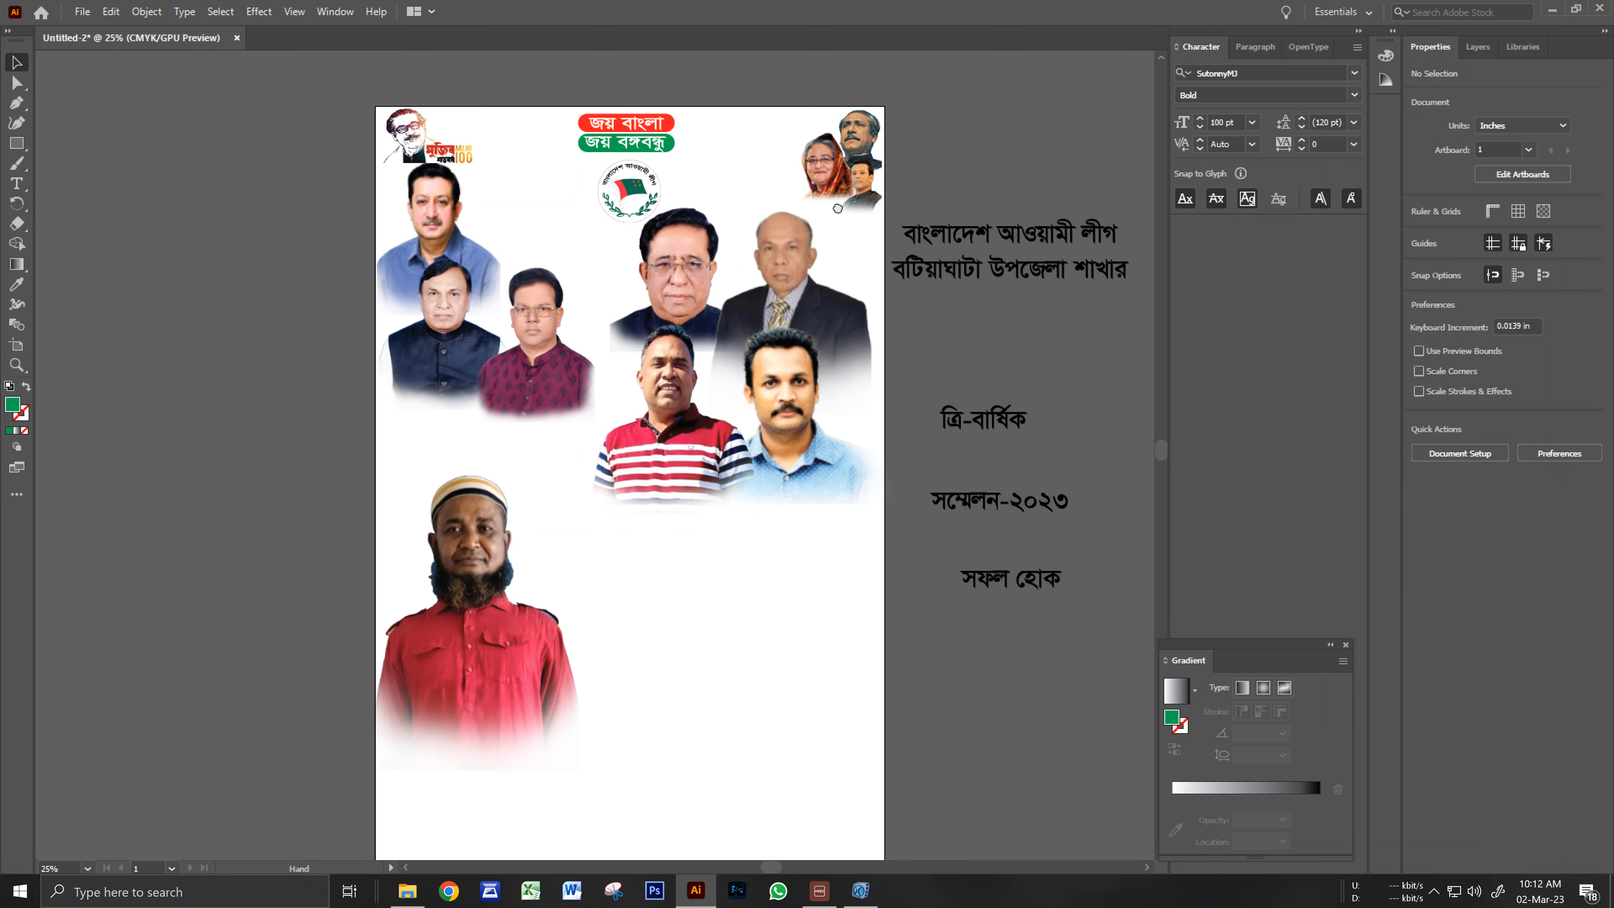
left_click(642, 514, "ctrl+alt")
mouse_move(641, 516)
left_mouse_down()
mouse_move(657, 532)
mouse_move(663, 476)
mouse_move(652, 508)
left_mouse_up()
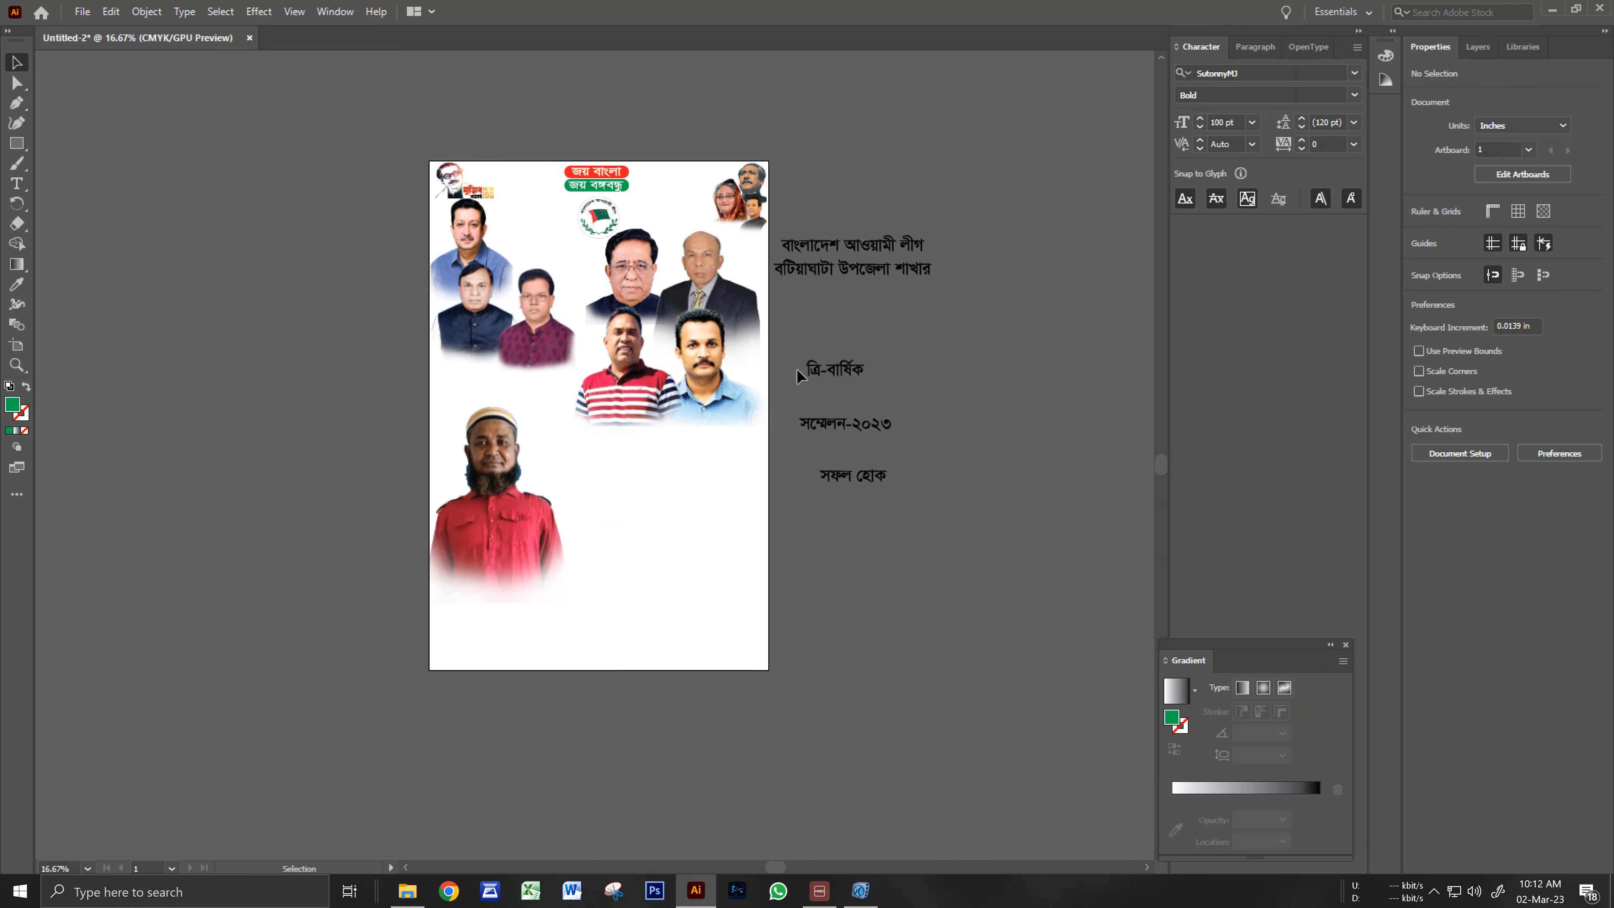
Move the two-line party heading onto the poster and enlarge it.
left_click_drag(853, 245, 648, 442)
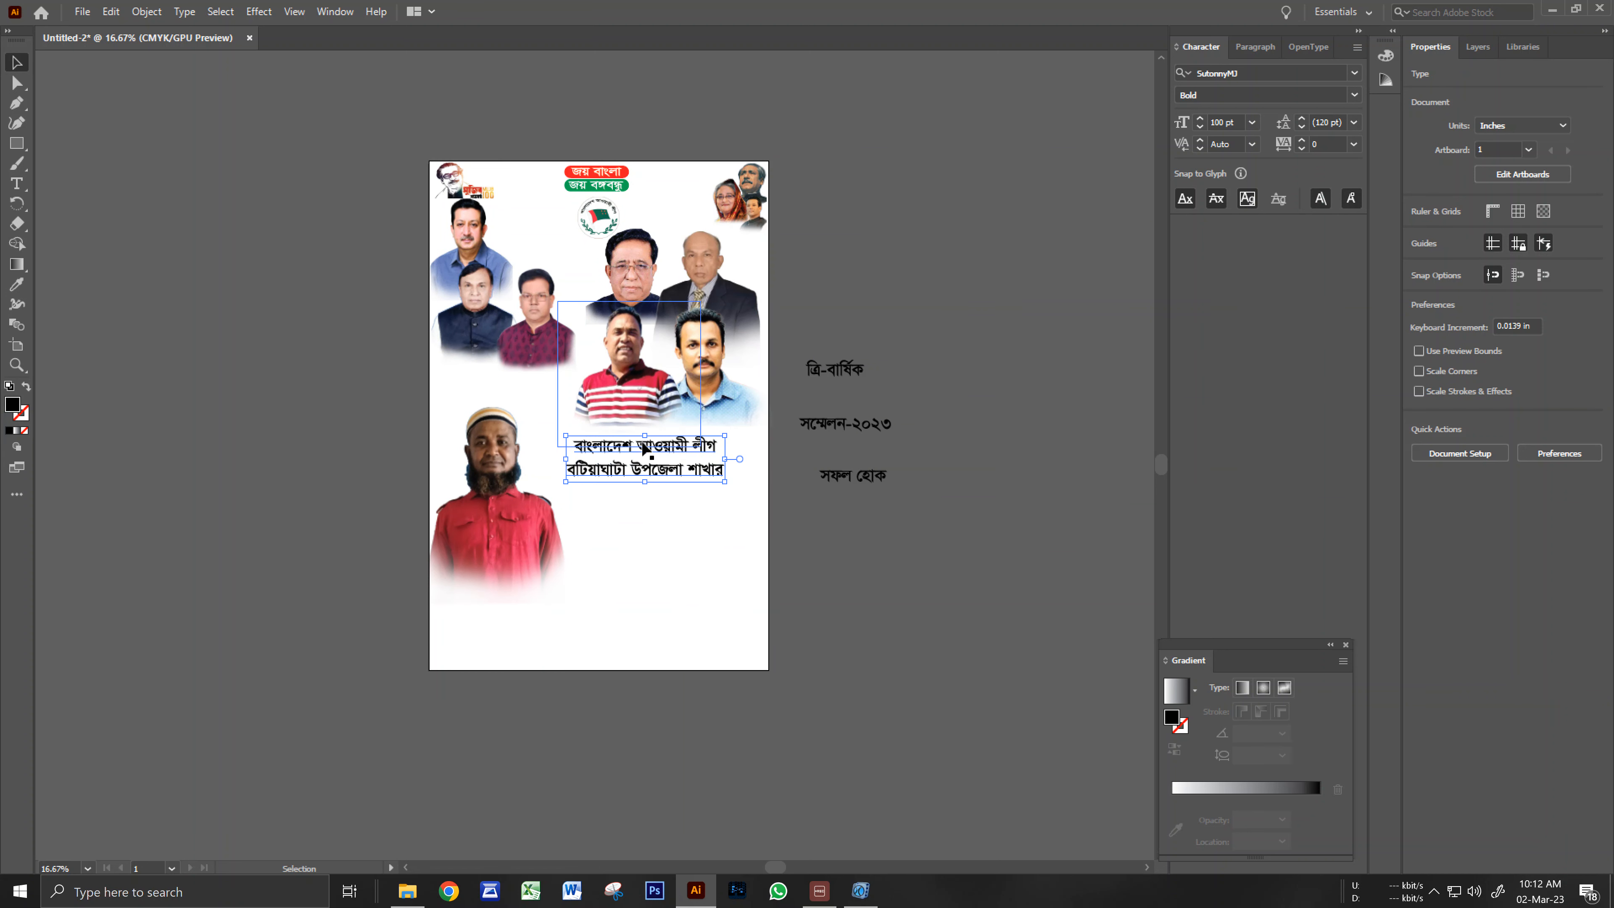
left_click_drag(727, 484, 758, 497)
left_click(821, 544)
left_click_drag(701, 559, 724, 516)
left_click(762, 527, "ctrl")
Stack ত্রি-বার্ষিক, সম্মেলন-২০২৩ and সফল হোক beneath the party heading.
left_click_drag(832, 189, 703, 448)
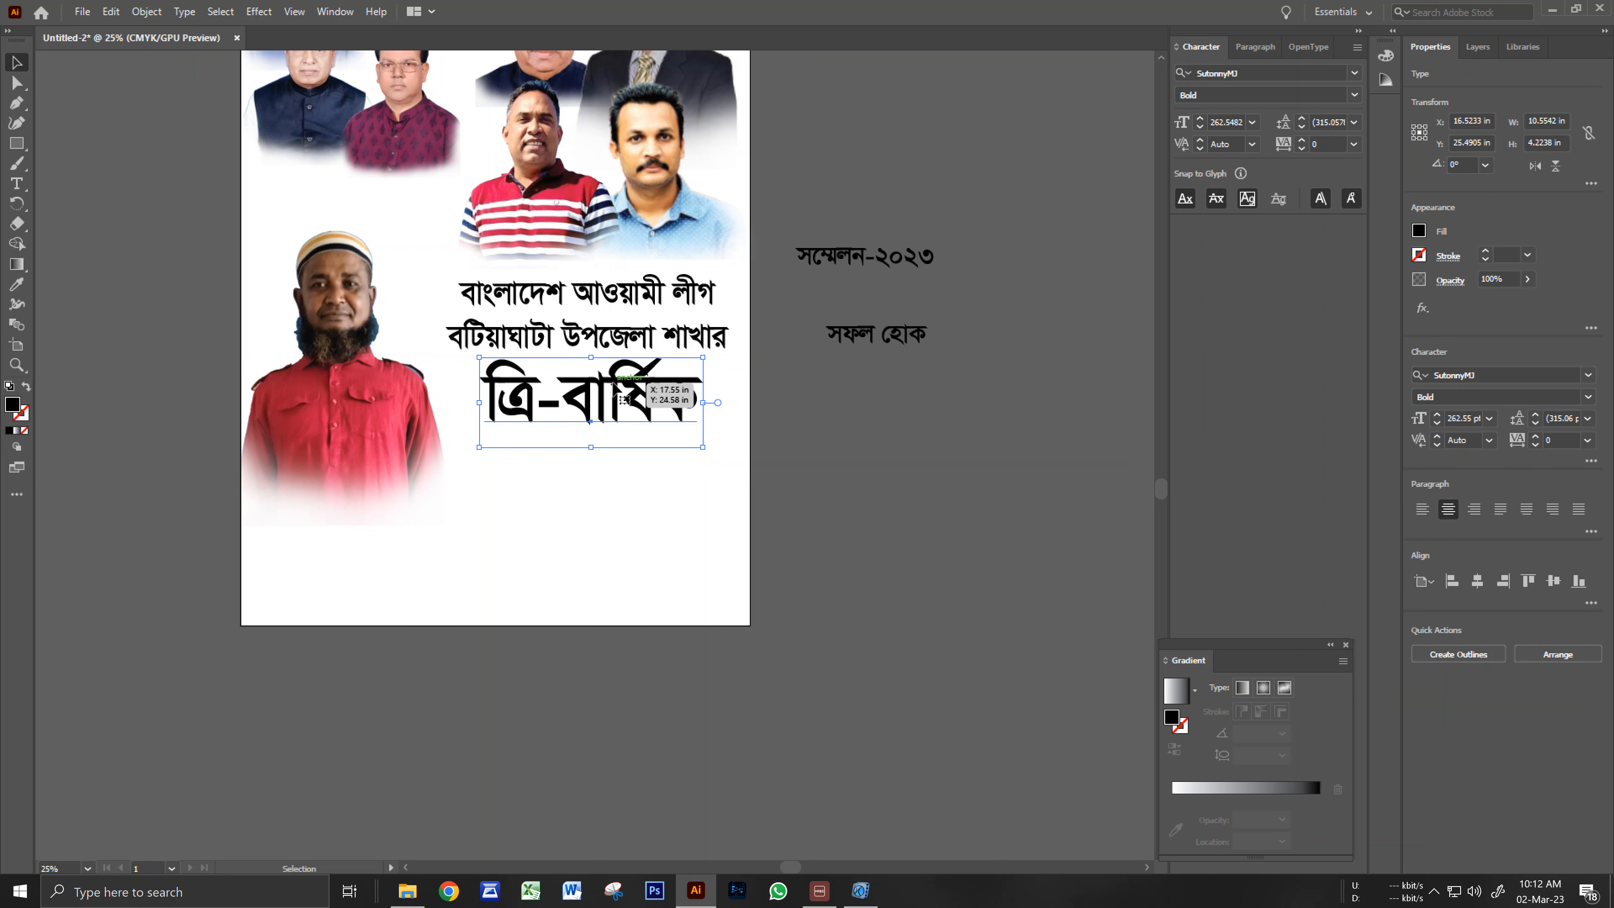
left_click_drag(612, 384, 611, 379)
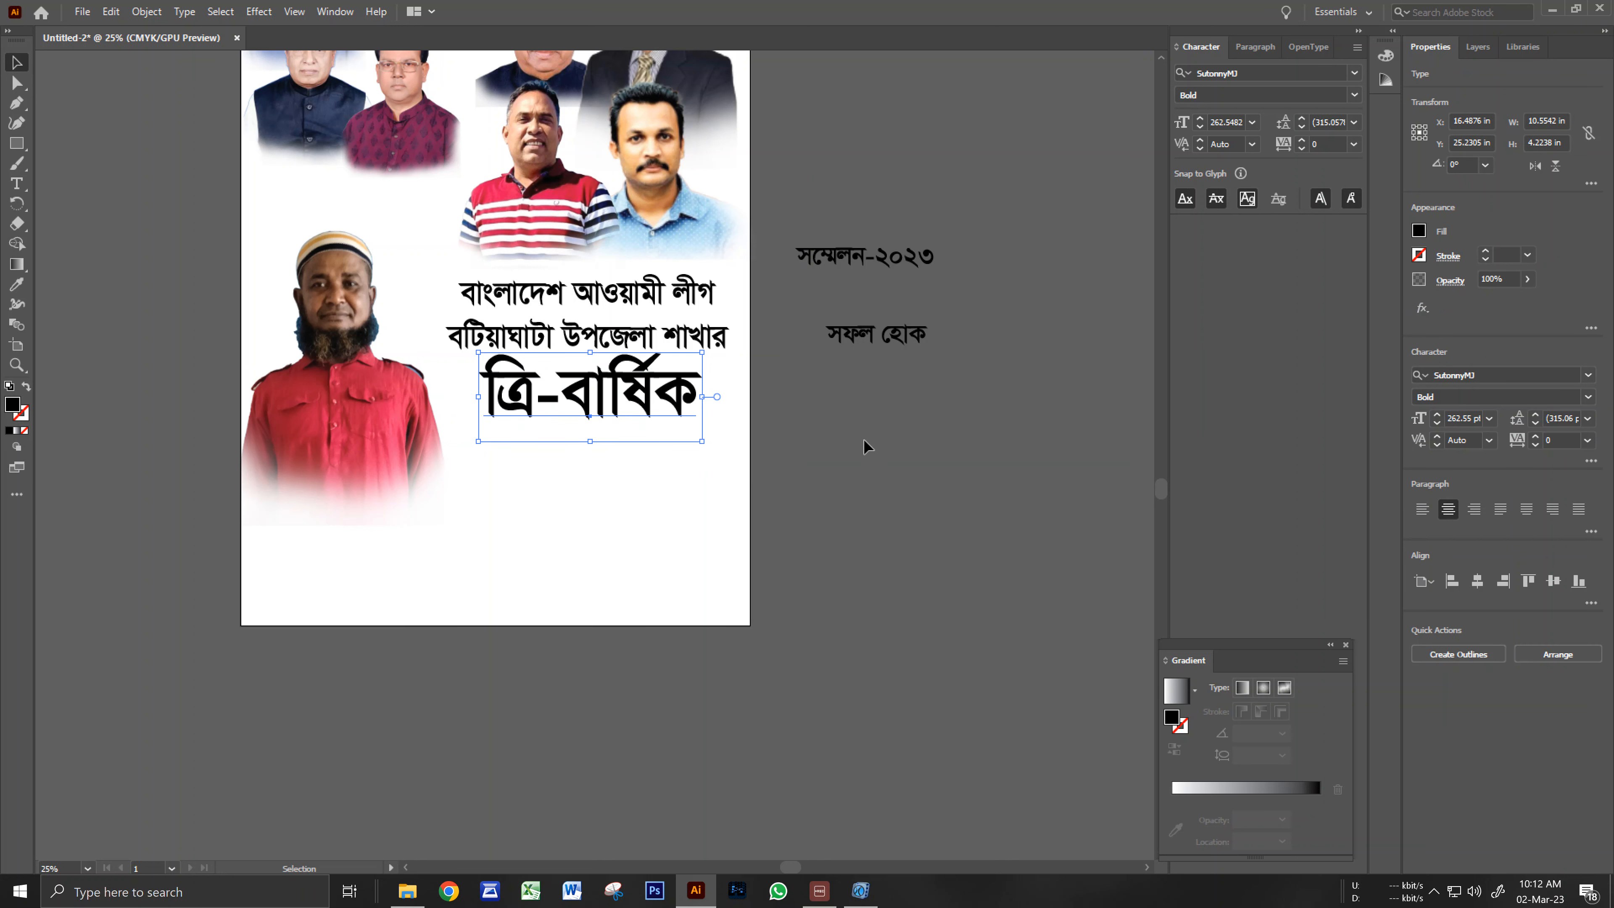
left_click(873, 428)
left_click_drag(869, 236, 718, 473)
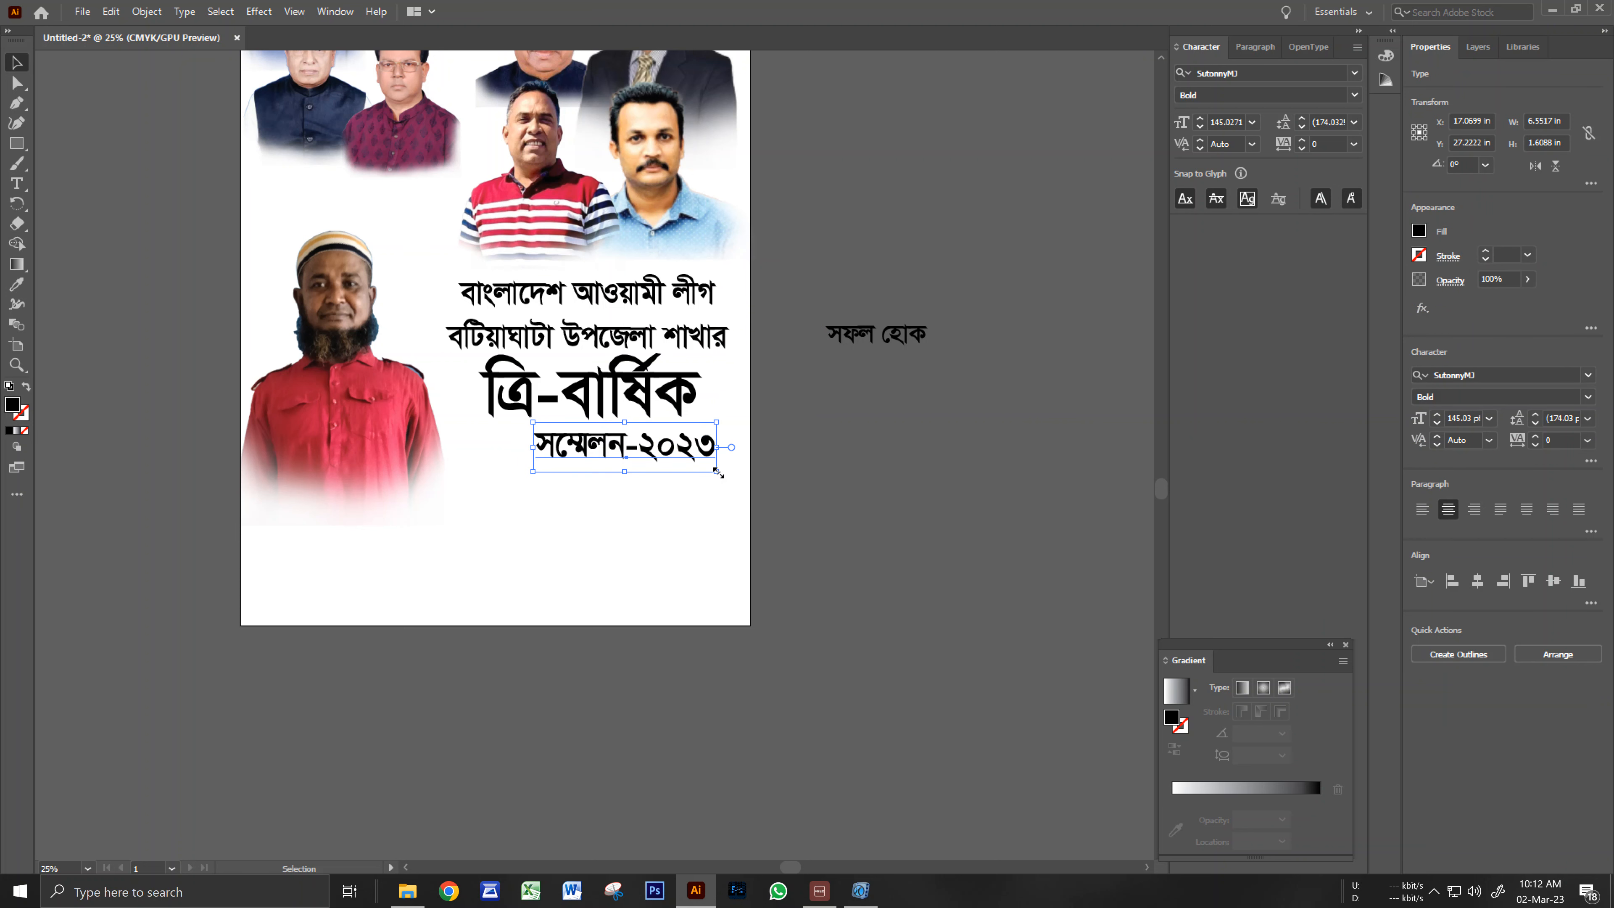
left_click(814, 455)
scroll(812, 454, "down", 3)
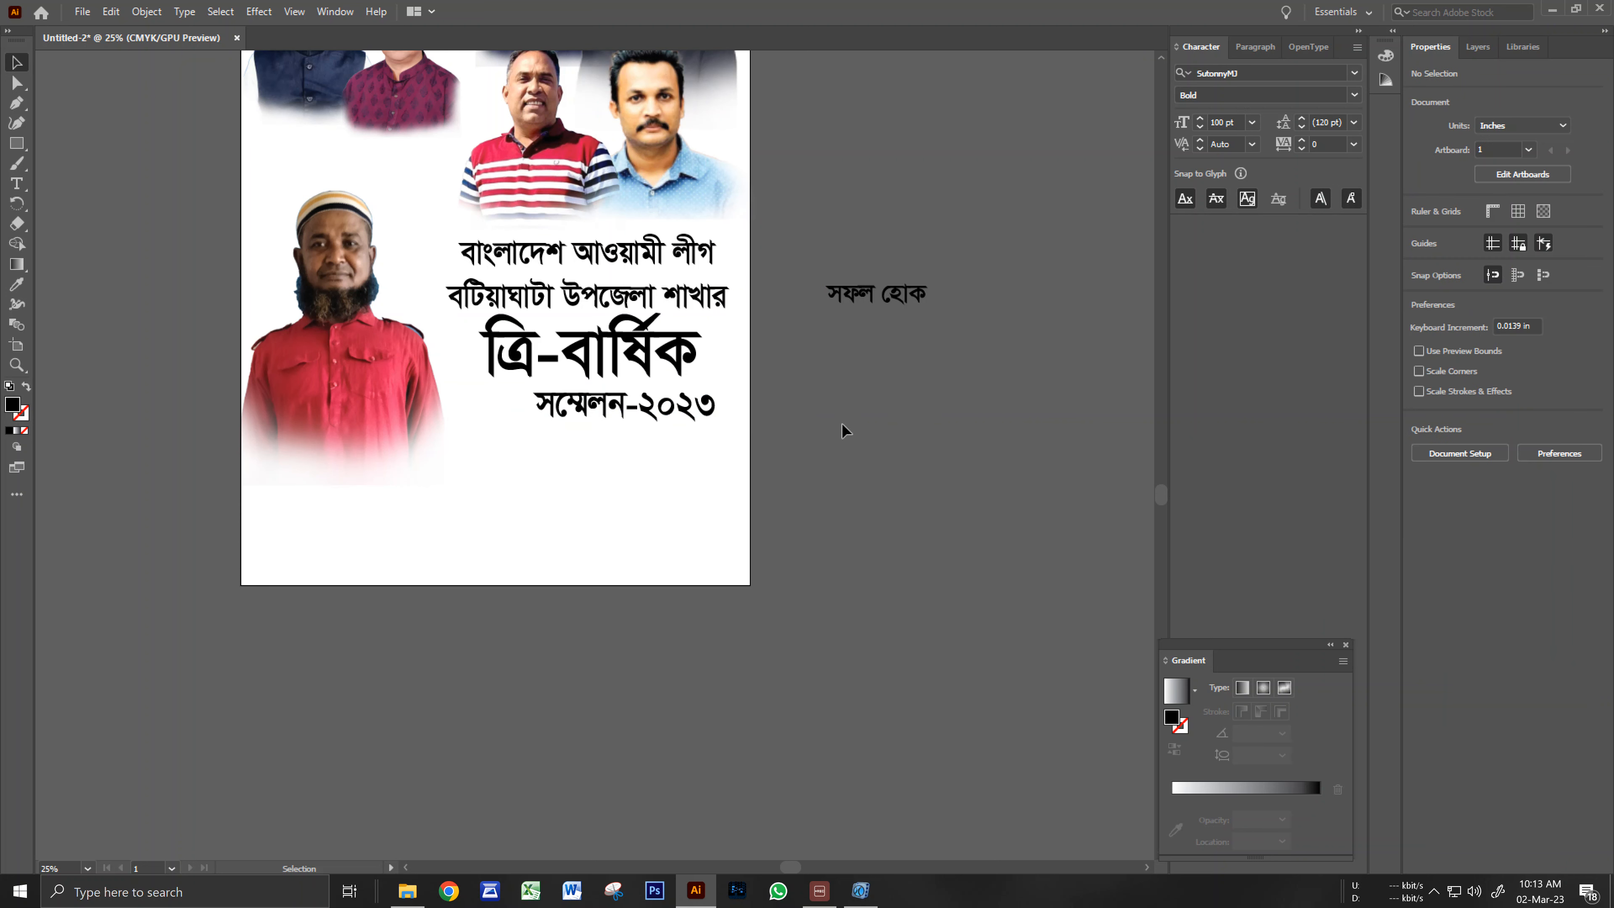
left_click_drag(894, 270, 727, 449)
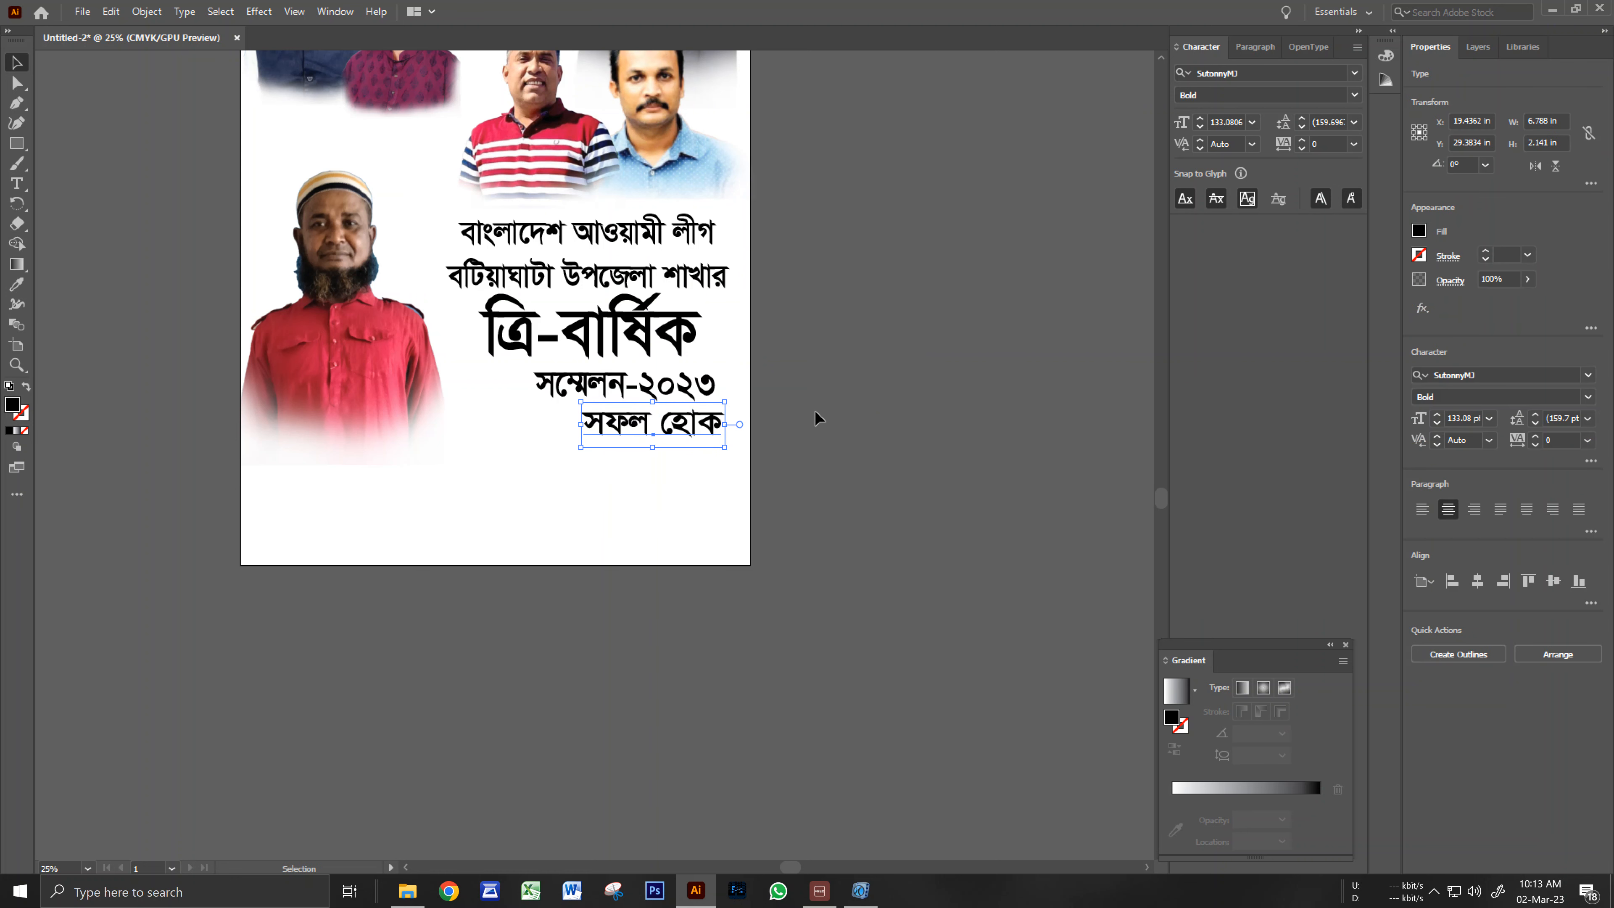
left_click(834, 428)
scroll(750, 487, "down", 1)
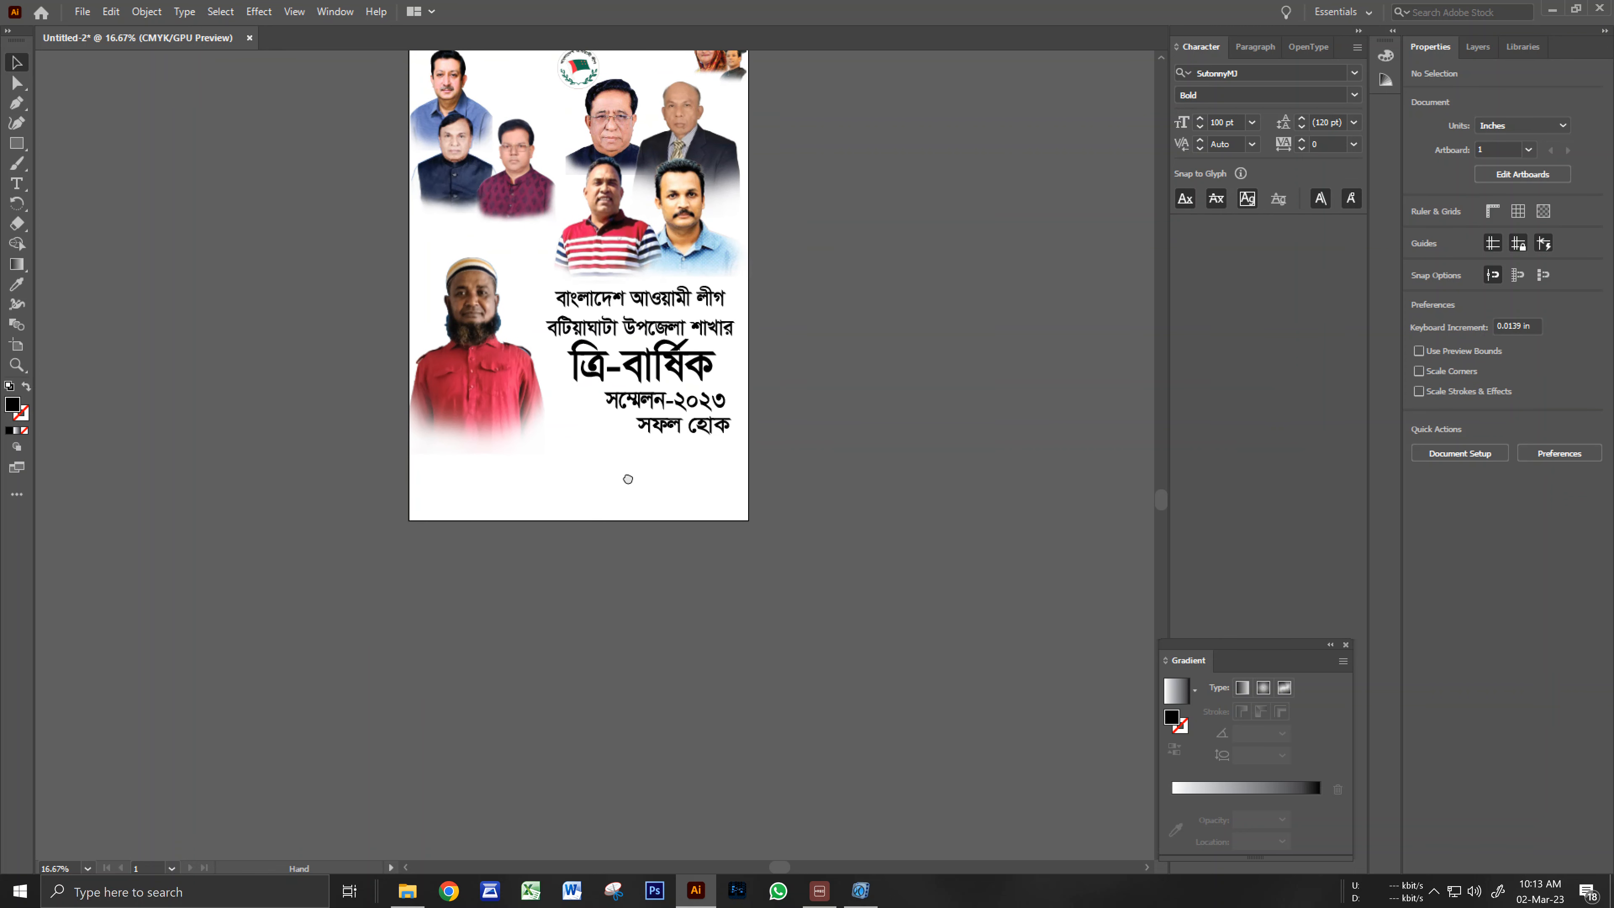
Group all poster artwork and drag it off the artboard's left onto the pasteboard.
left_click_drag(628, 479, 677, 512)
scroll(453, 532, "down", 1)
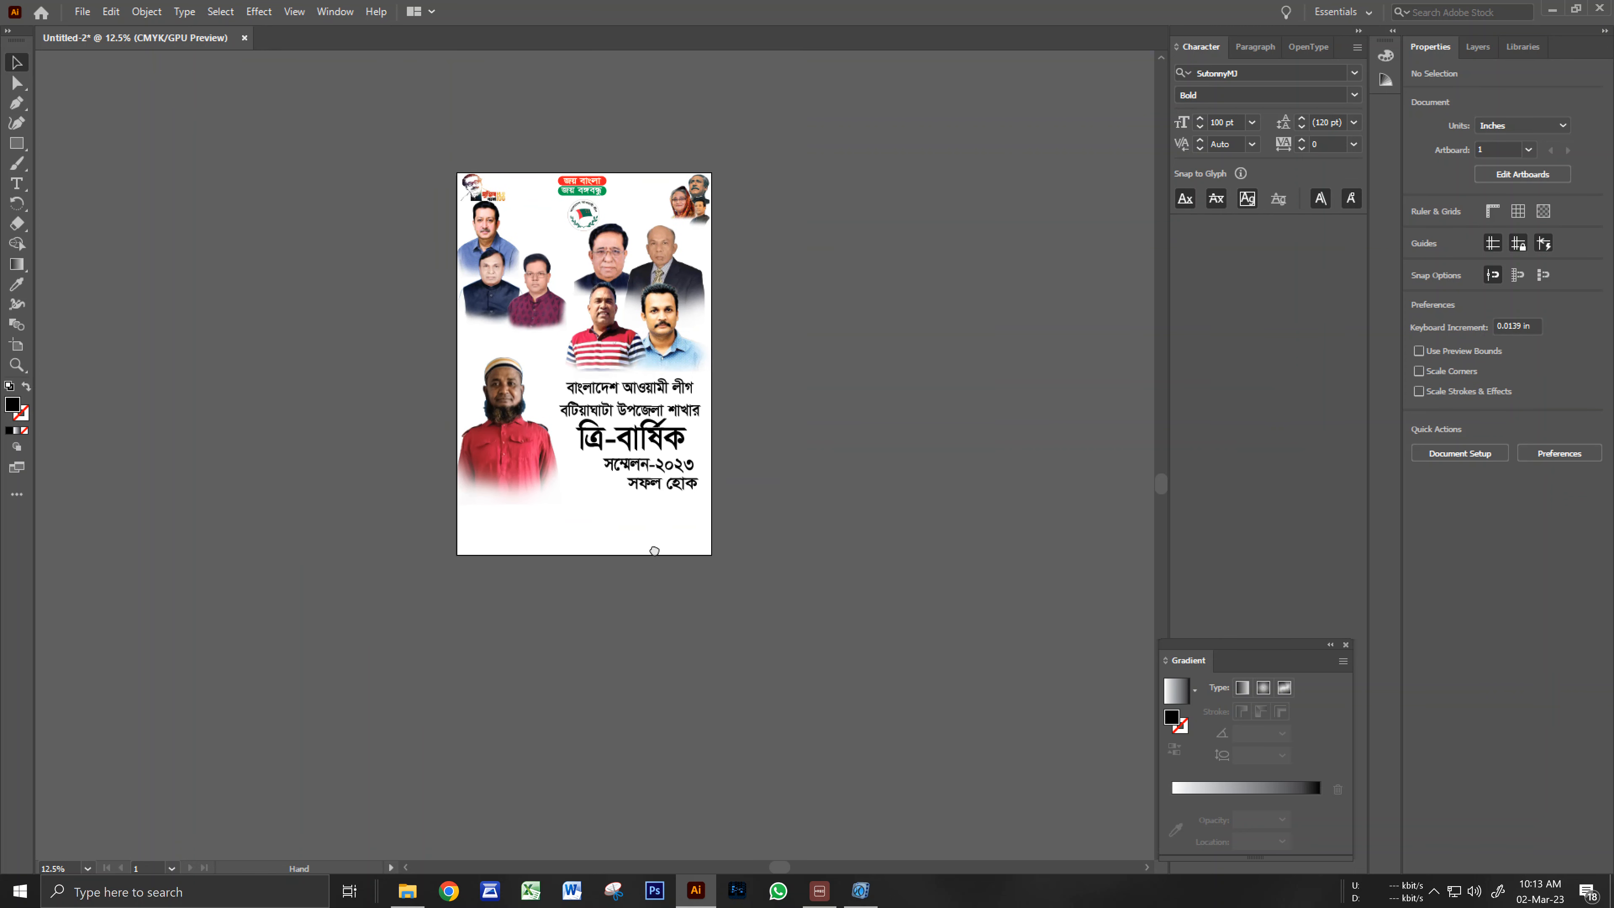
key("ctrl+a")
key("ctrl+g")
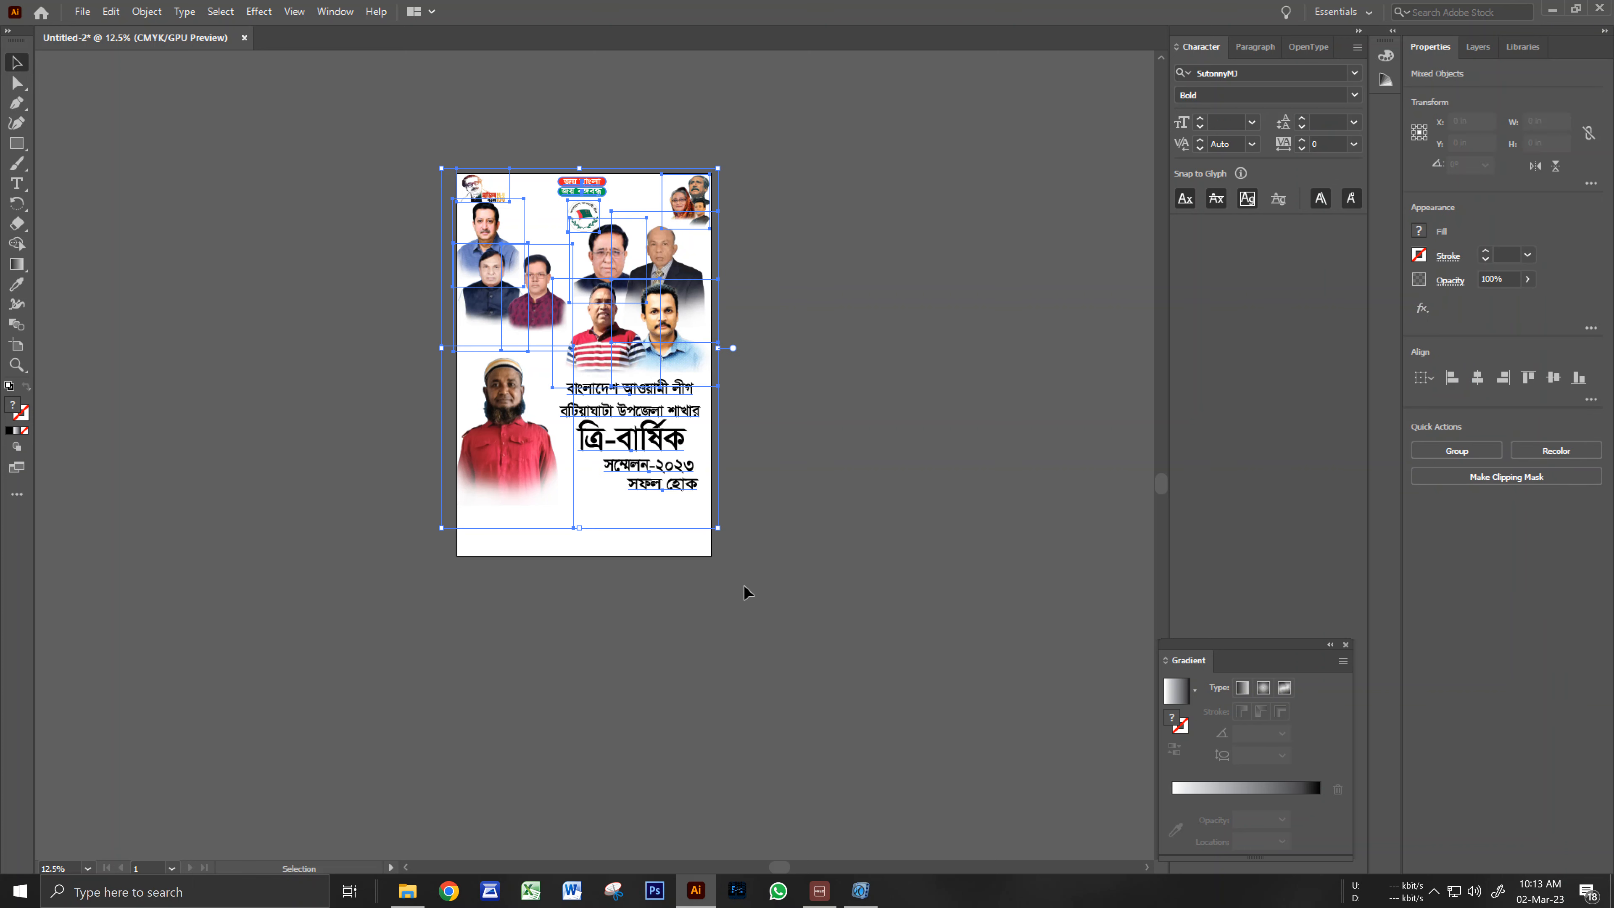
left_click(810, 447)
left_click_drag(671, 404, 389, 404)
left_click(503, 634)
left_click(567, 502, "ctrl")
left_click_drag(578, 488, 702, 618)
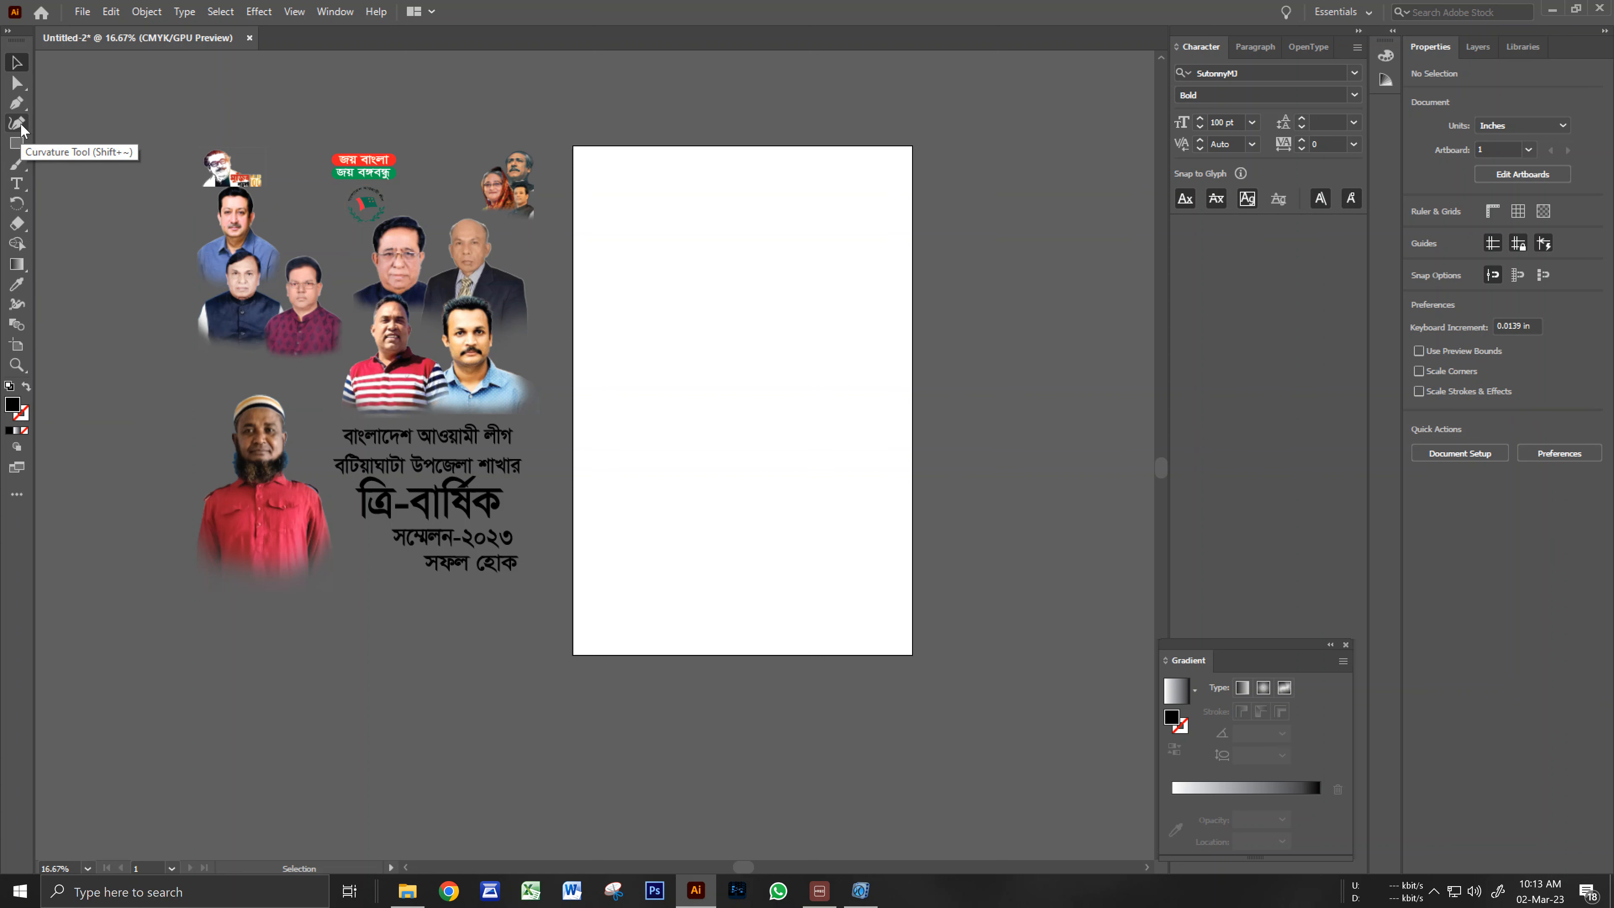
Pen-draw a closed shape over the artboard's top with a lower edge slanting up to the right.
left_click(20, 108)
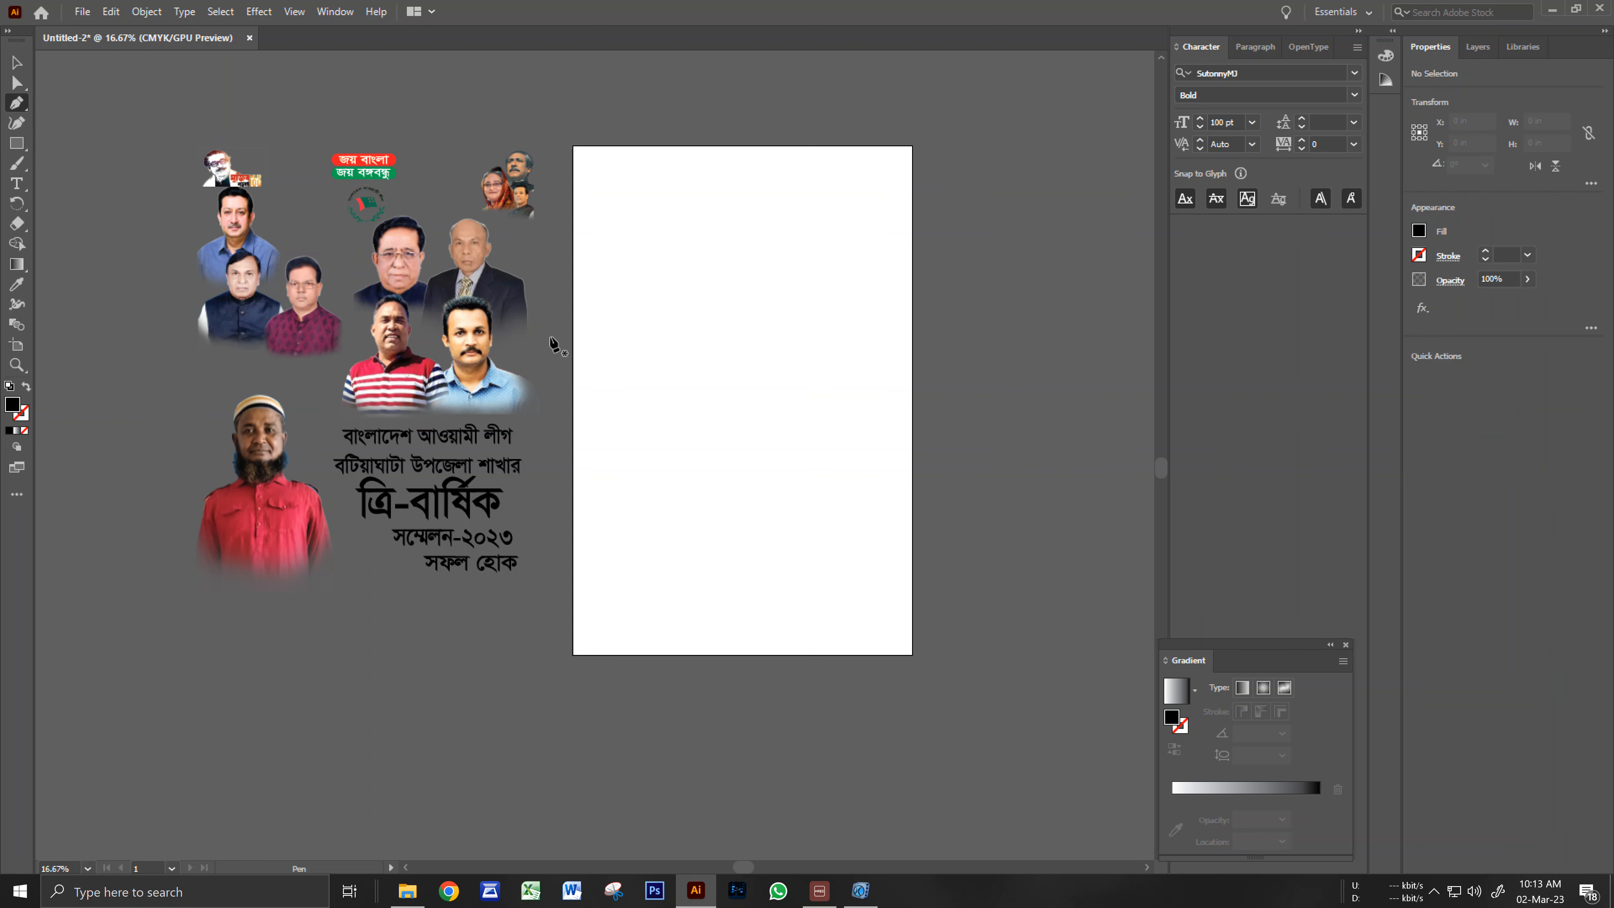
left_click(574, 385)
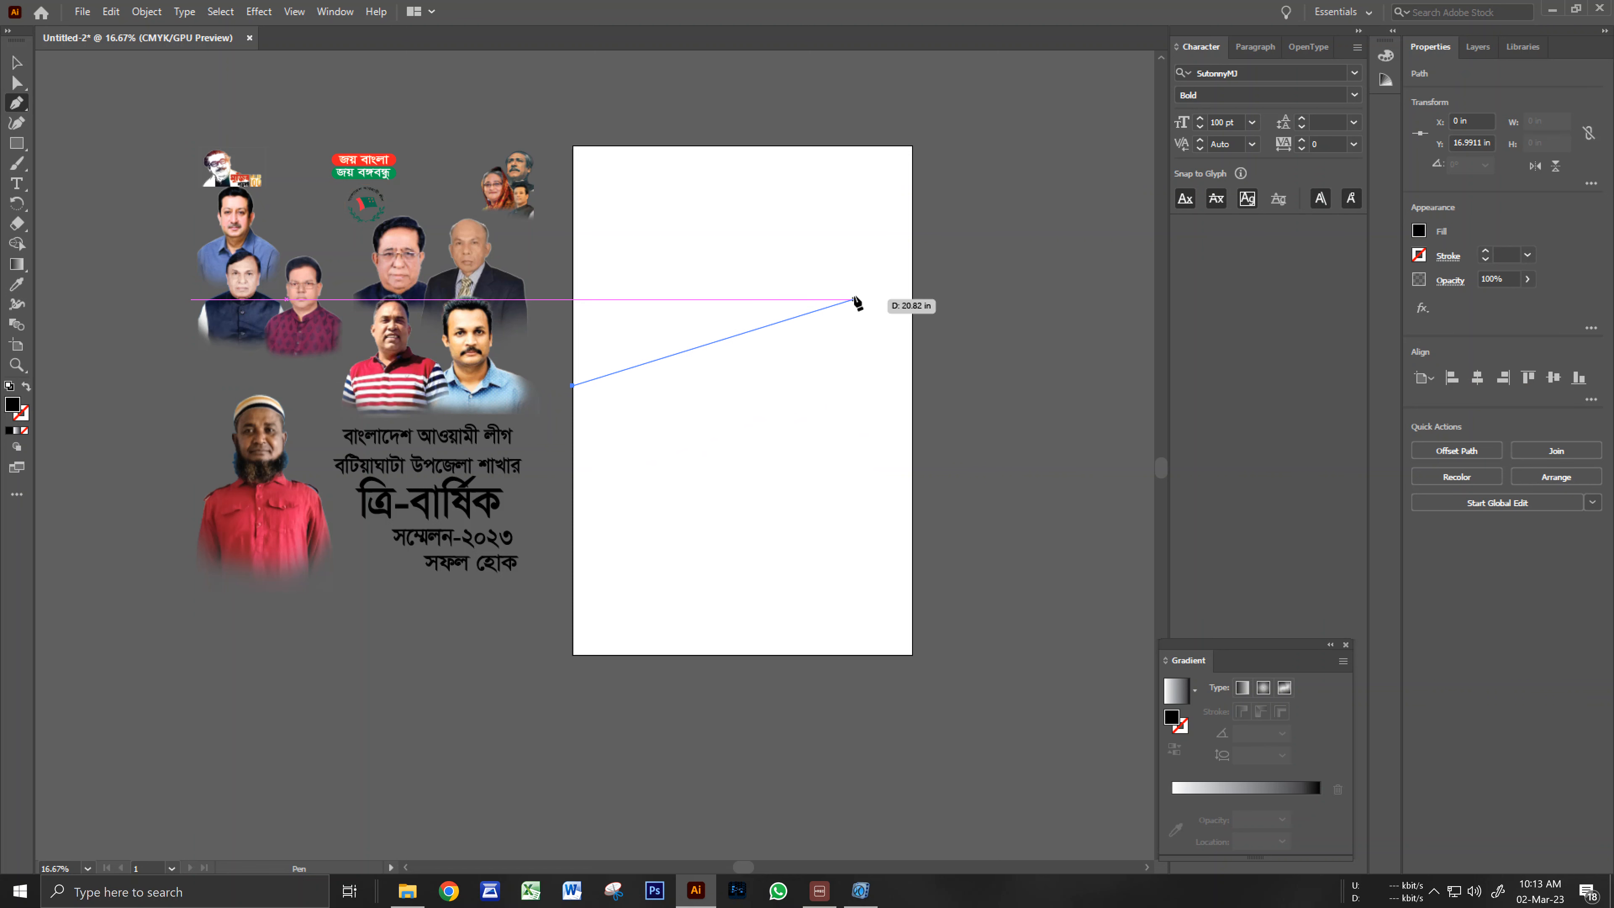
left_click(911, 322)
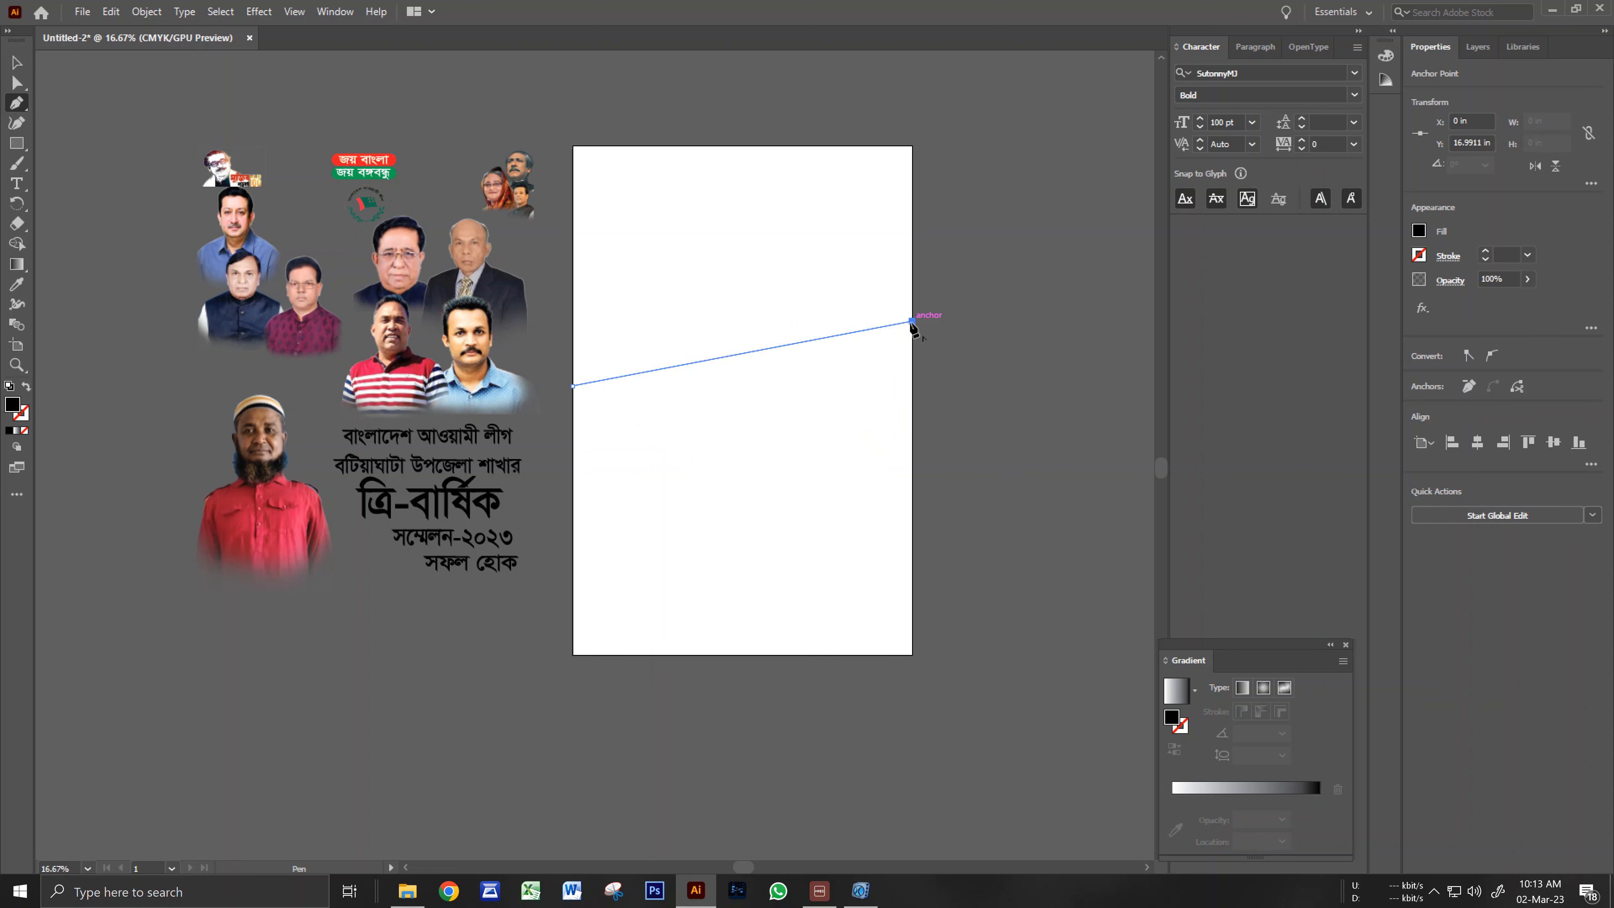
left_click(912, 149)
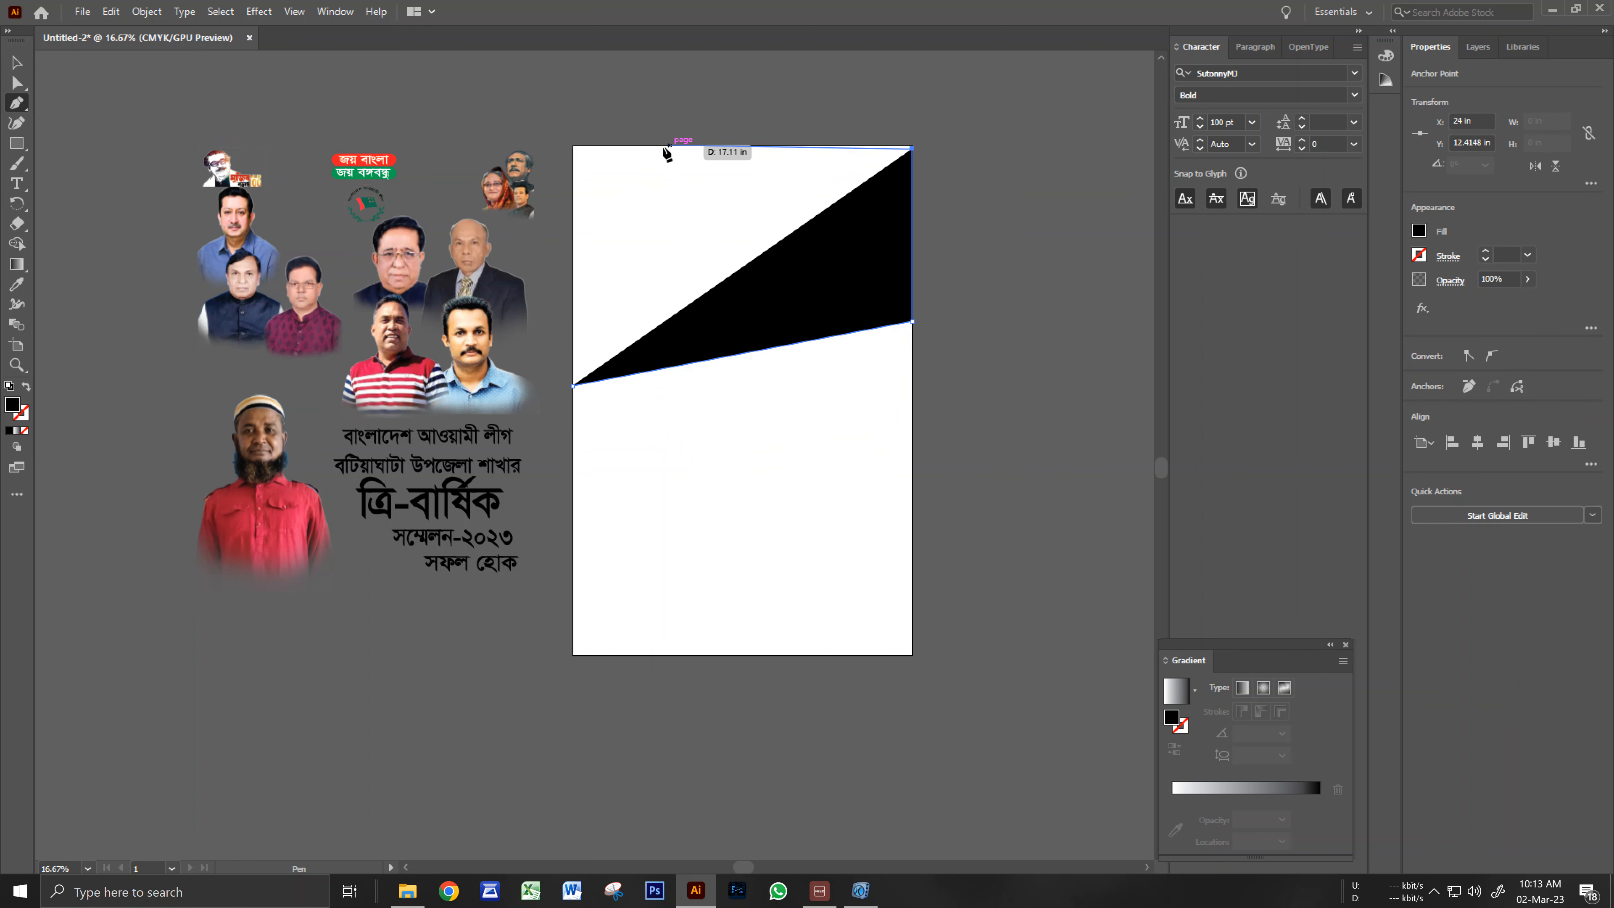
left_click(576, 149)
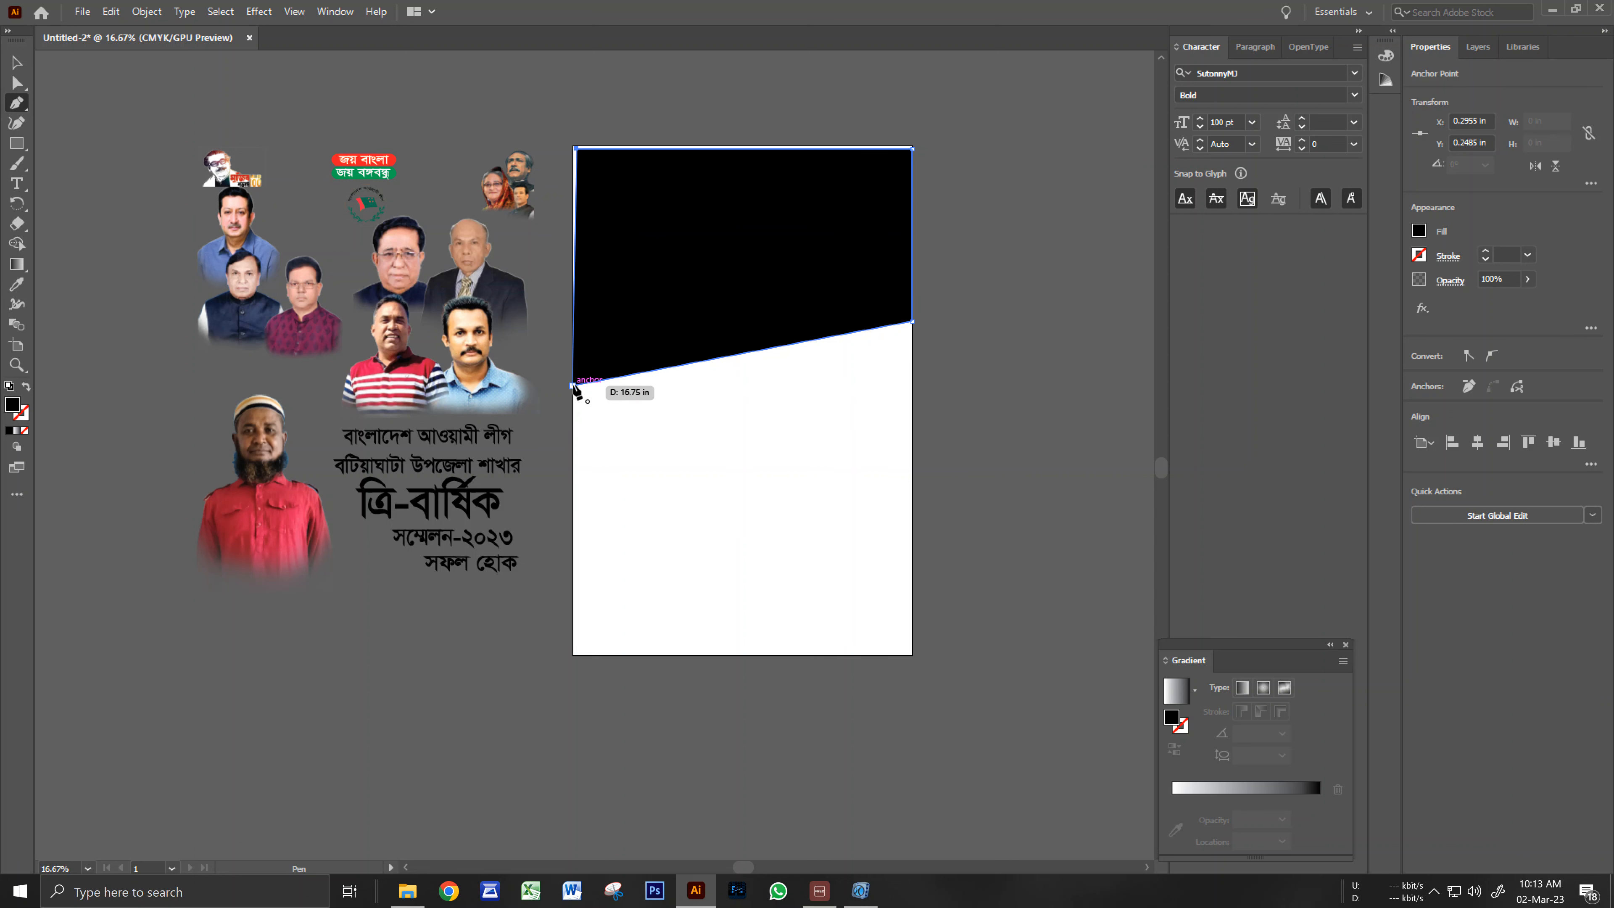
left_click(574, 148)
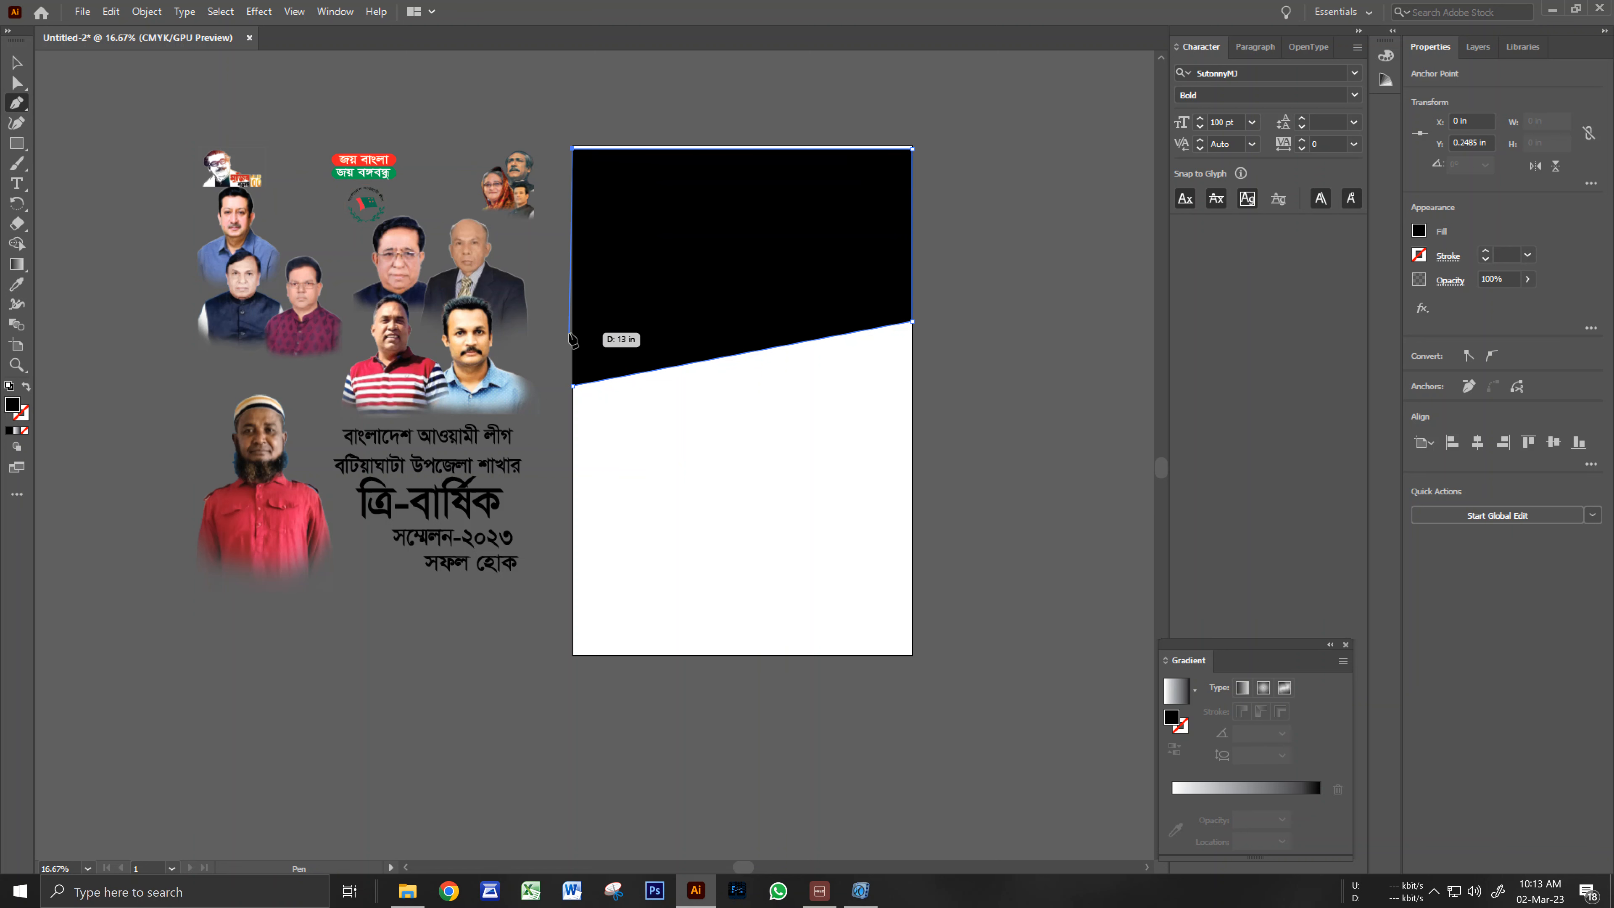
left_click(573, 384)
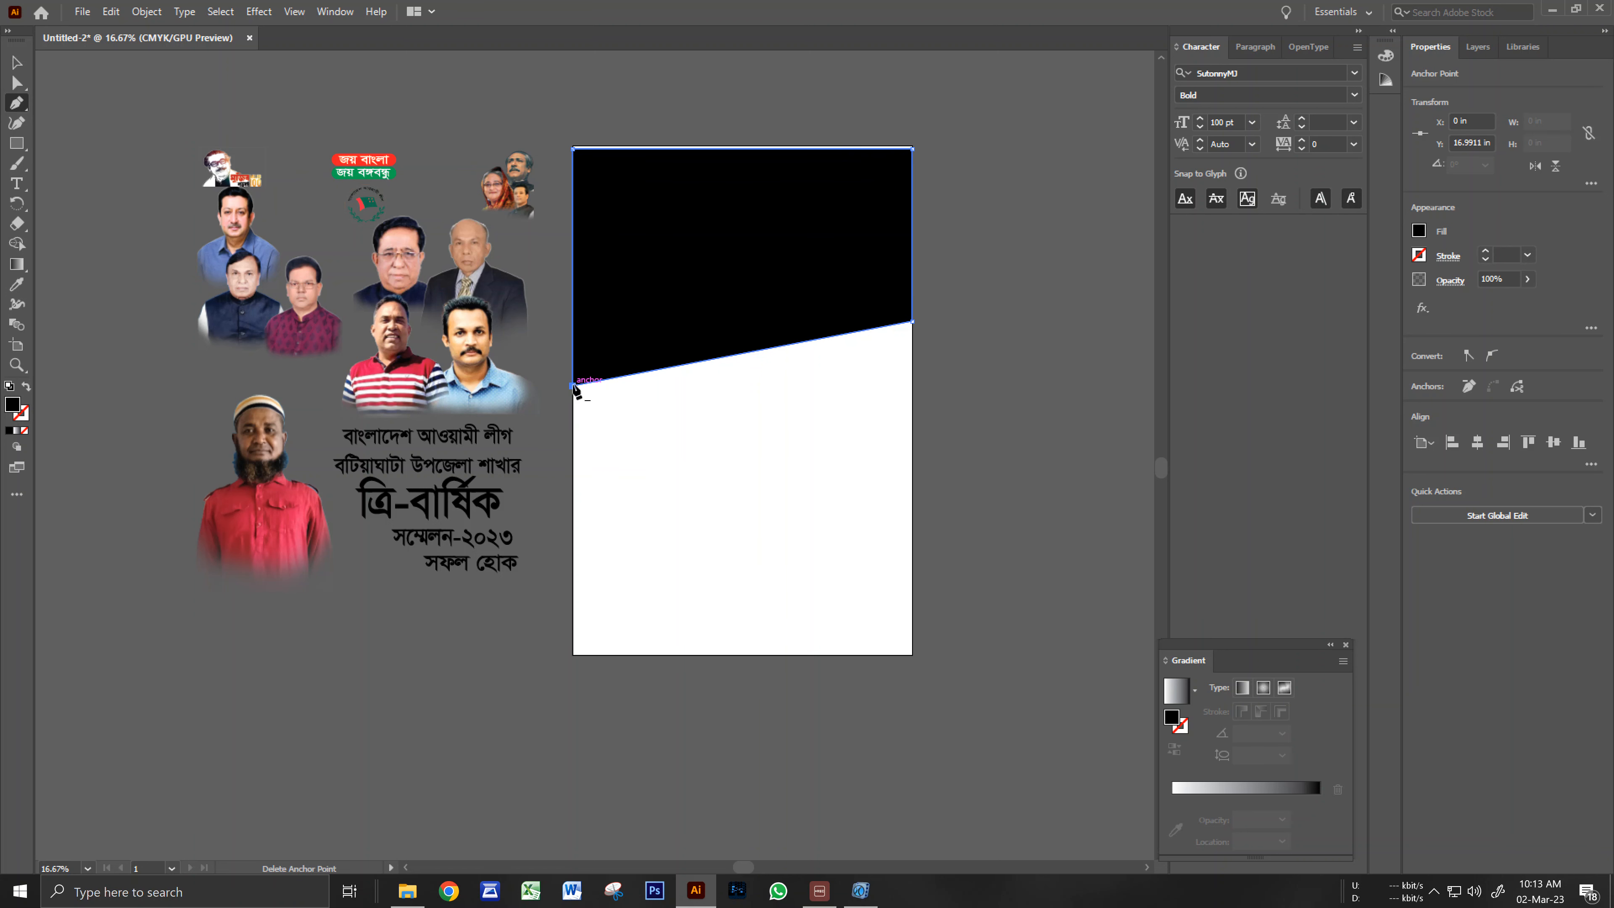
Stretch the shape's top edge up to meet the artboard's top.
left_click(17, 63)
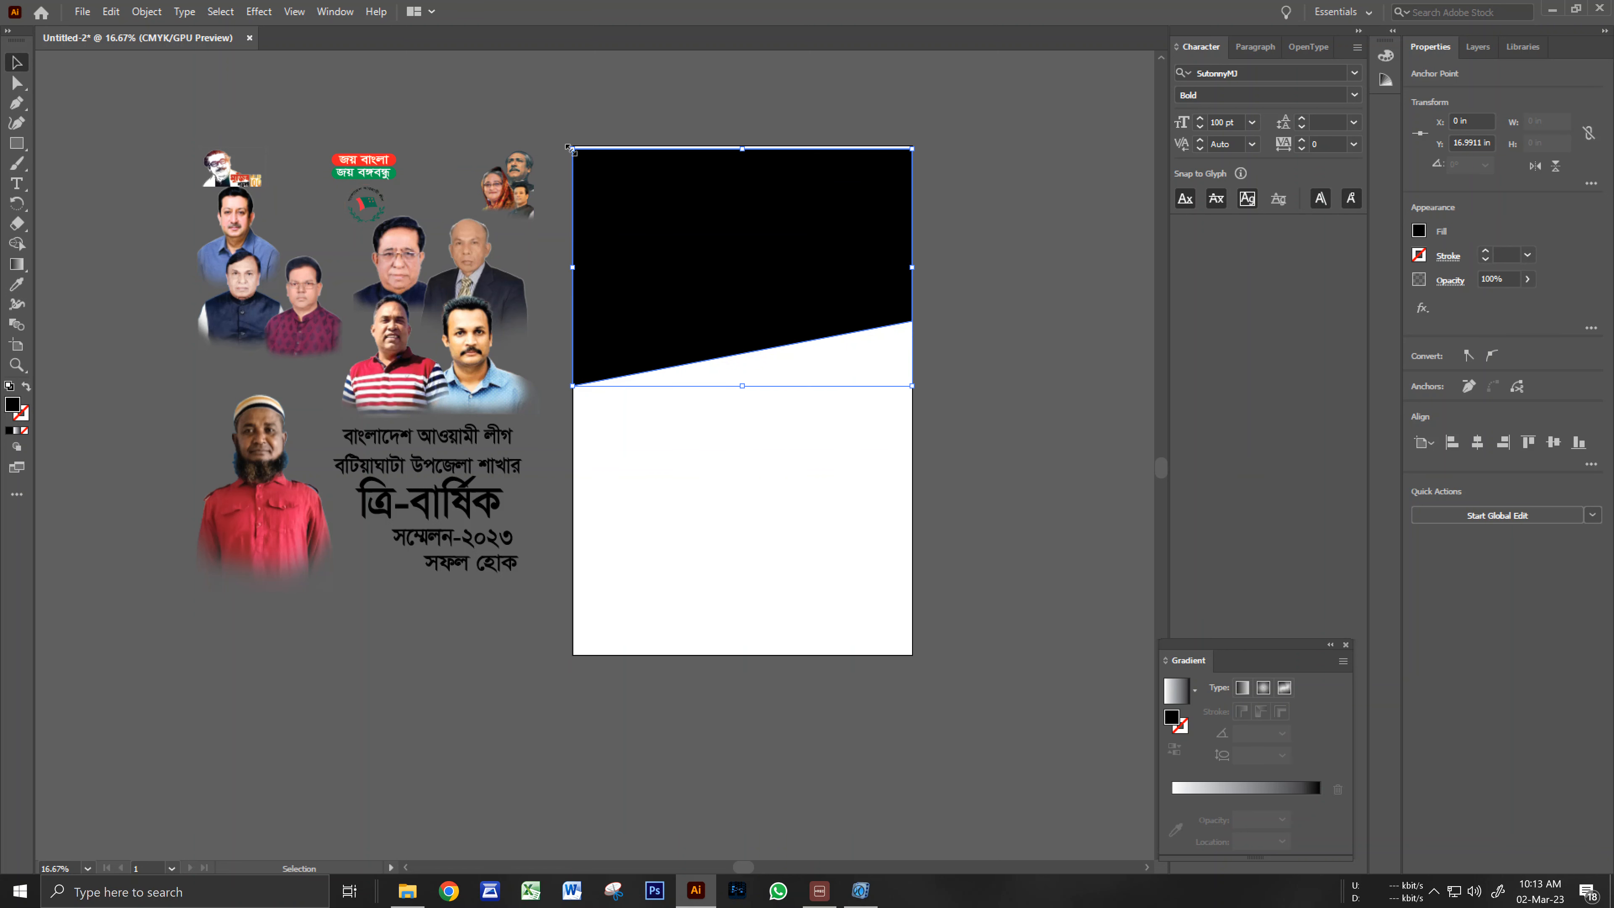
left_click(612, 101)
left_click(724, 255, "ctrl")
left_click(709, 415, "ctrl")
left_click(695, 405)
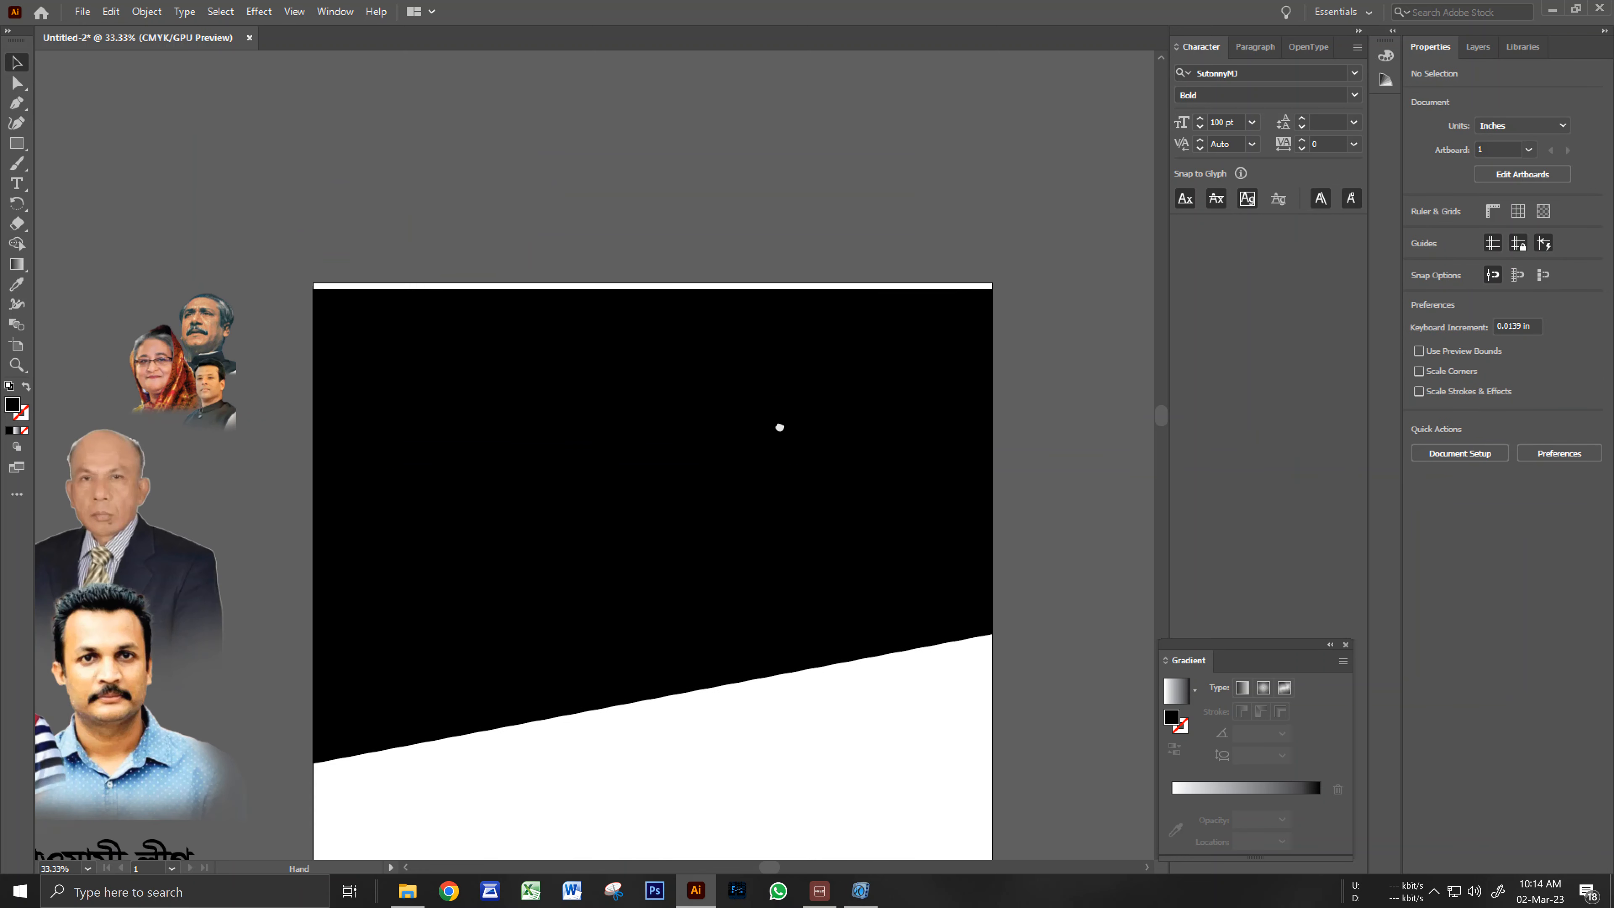
left_click_drag(655, 292, 655, 283)
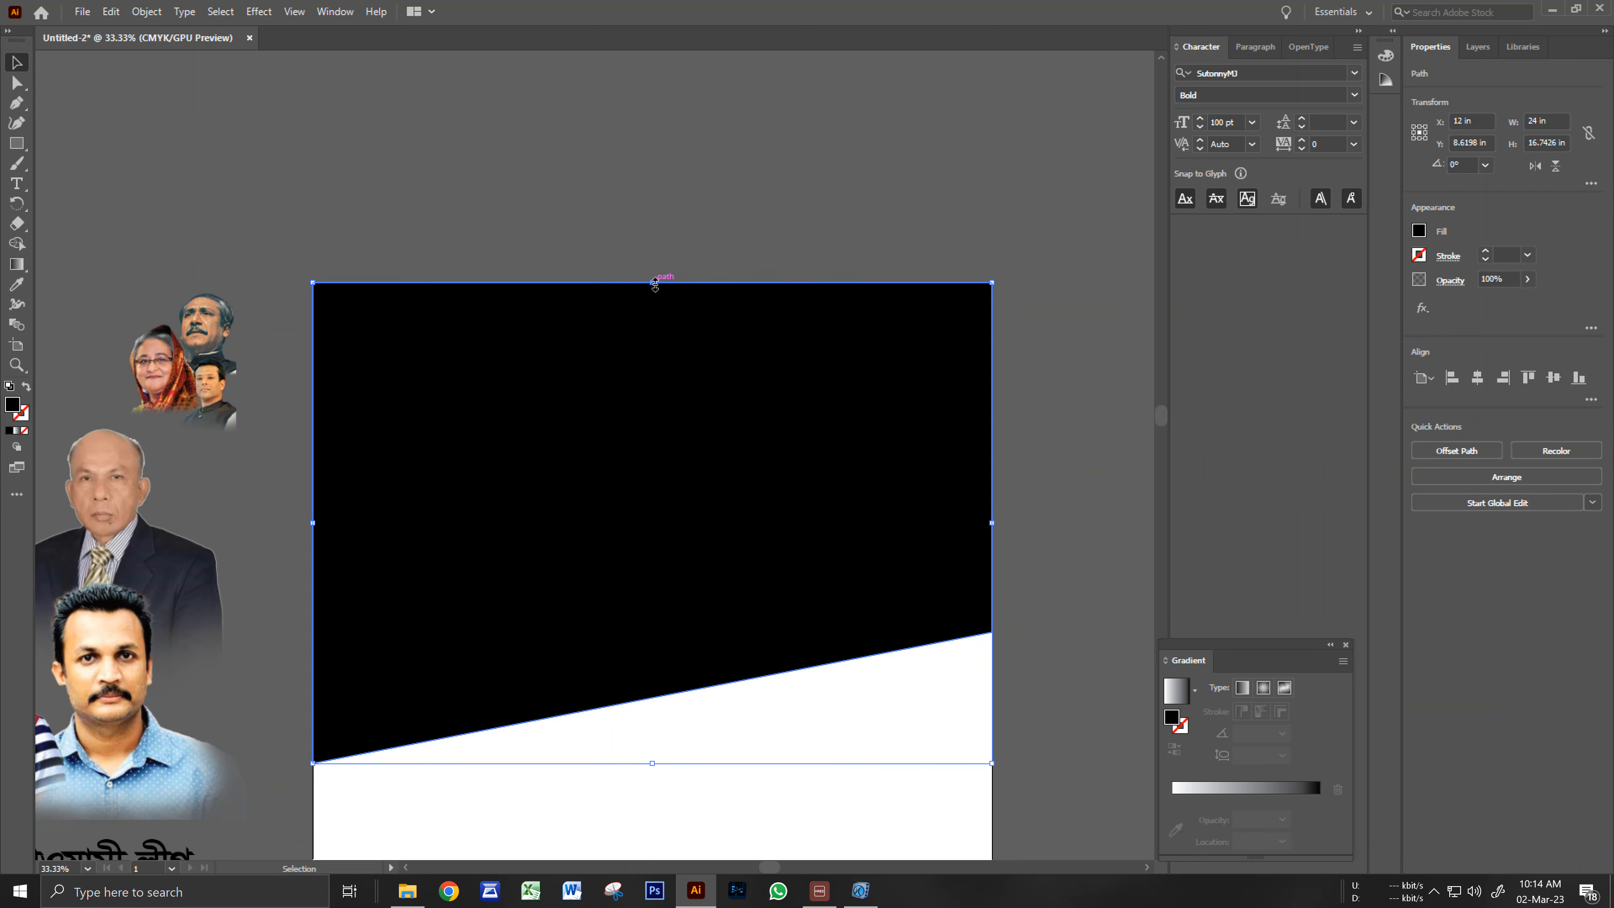
left_click(649, 226)
left_click(659, 375, "ctrl+alt")
left_click_drag(639, 502, 842, 268)
left_click(743, 398, "ctrl+alt")
left_click_drag(710, 477, 735, 454)
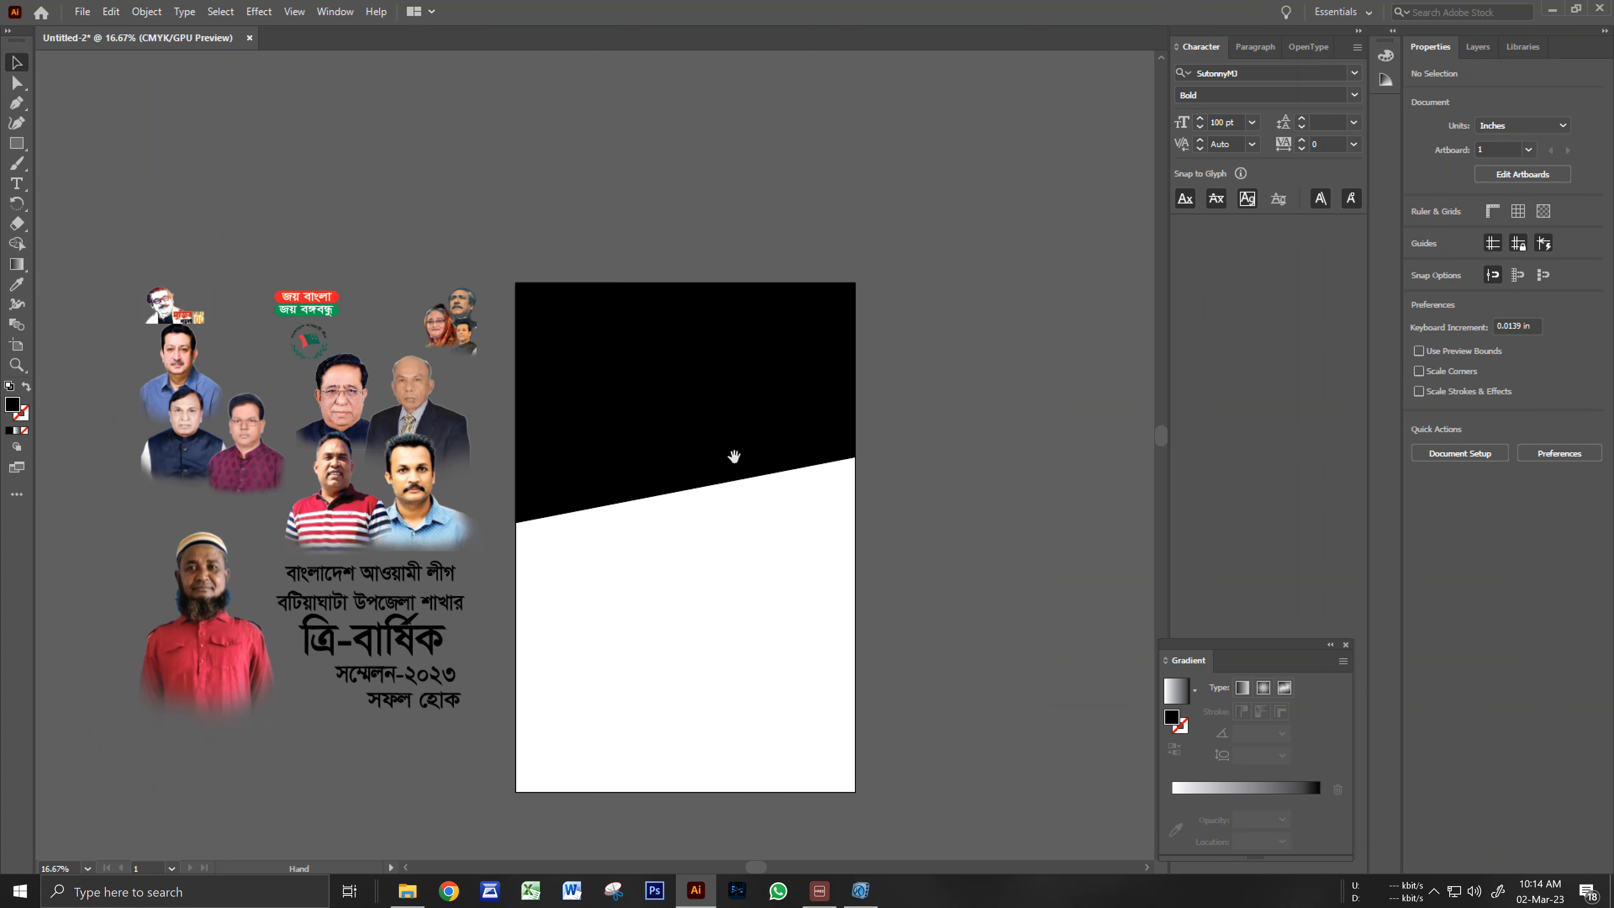
Fill the top shape dark green from the swatches.
left_click(735, 454)
left_click(1419, 230)
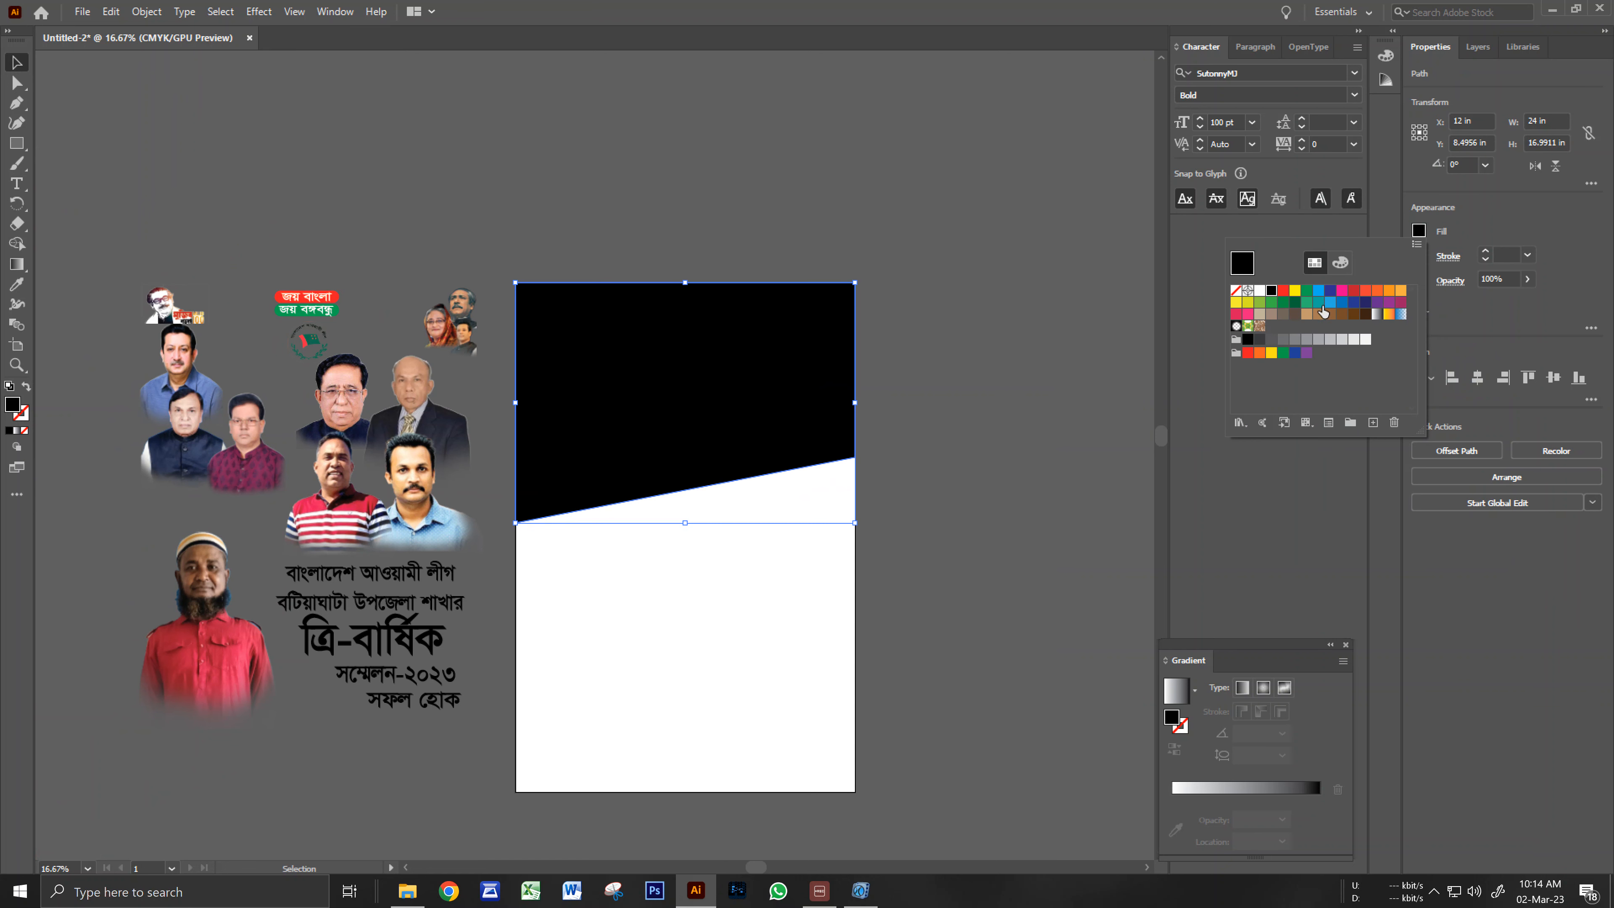
left_click(1319, 304)
left_click(1306, 304)
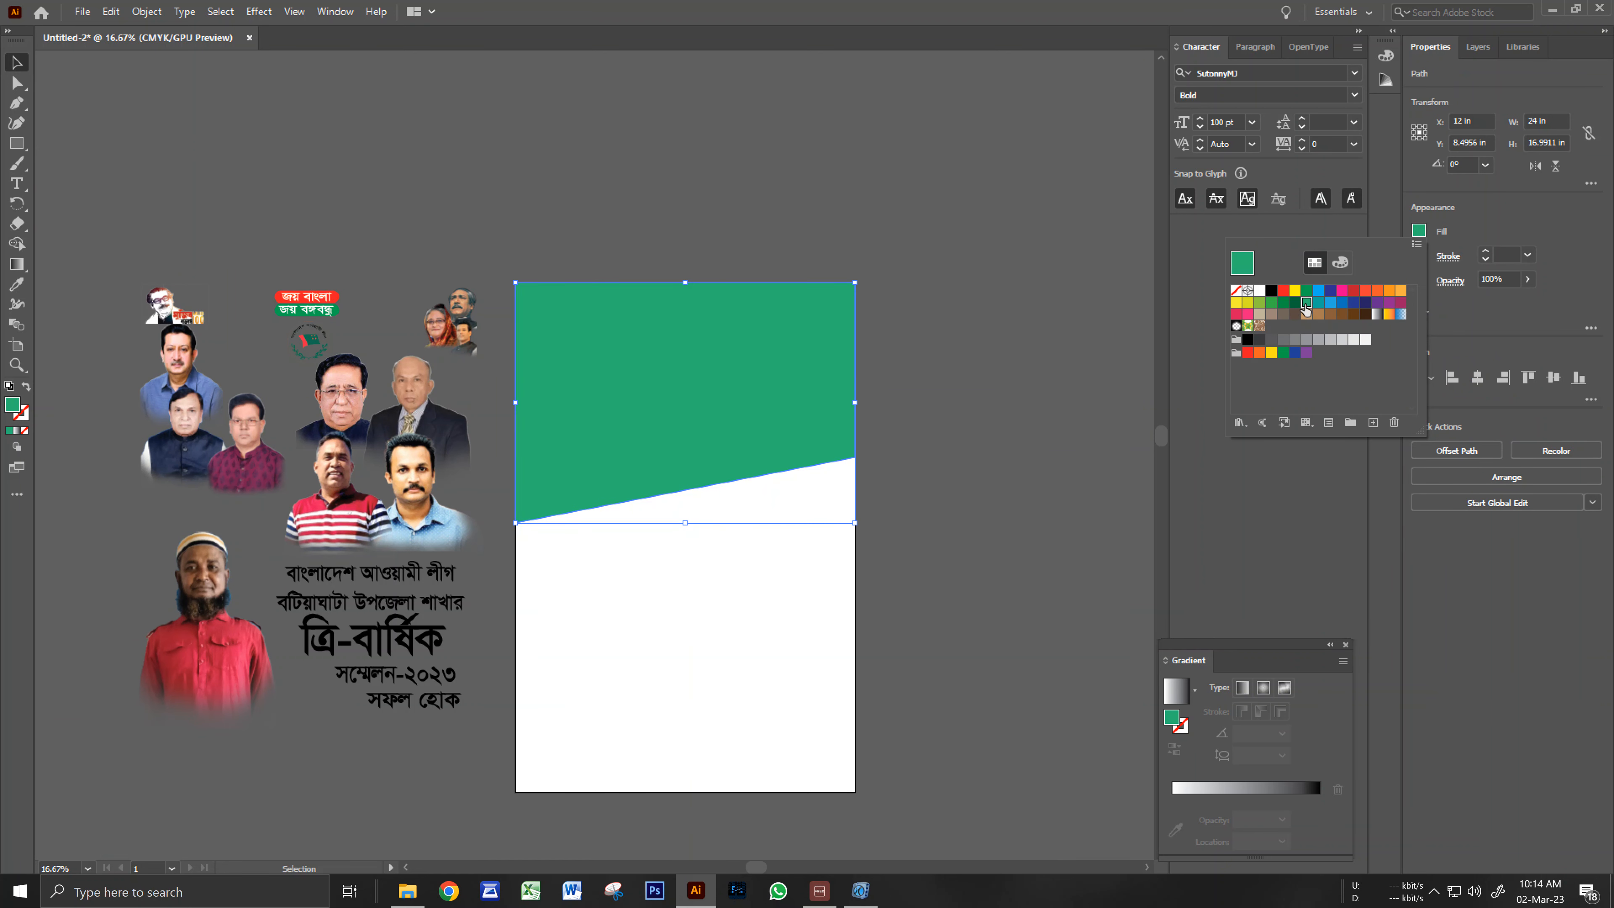
left_click(1294, 303)
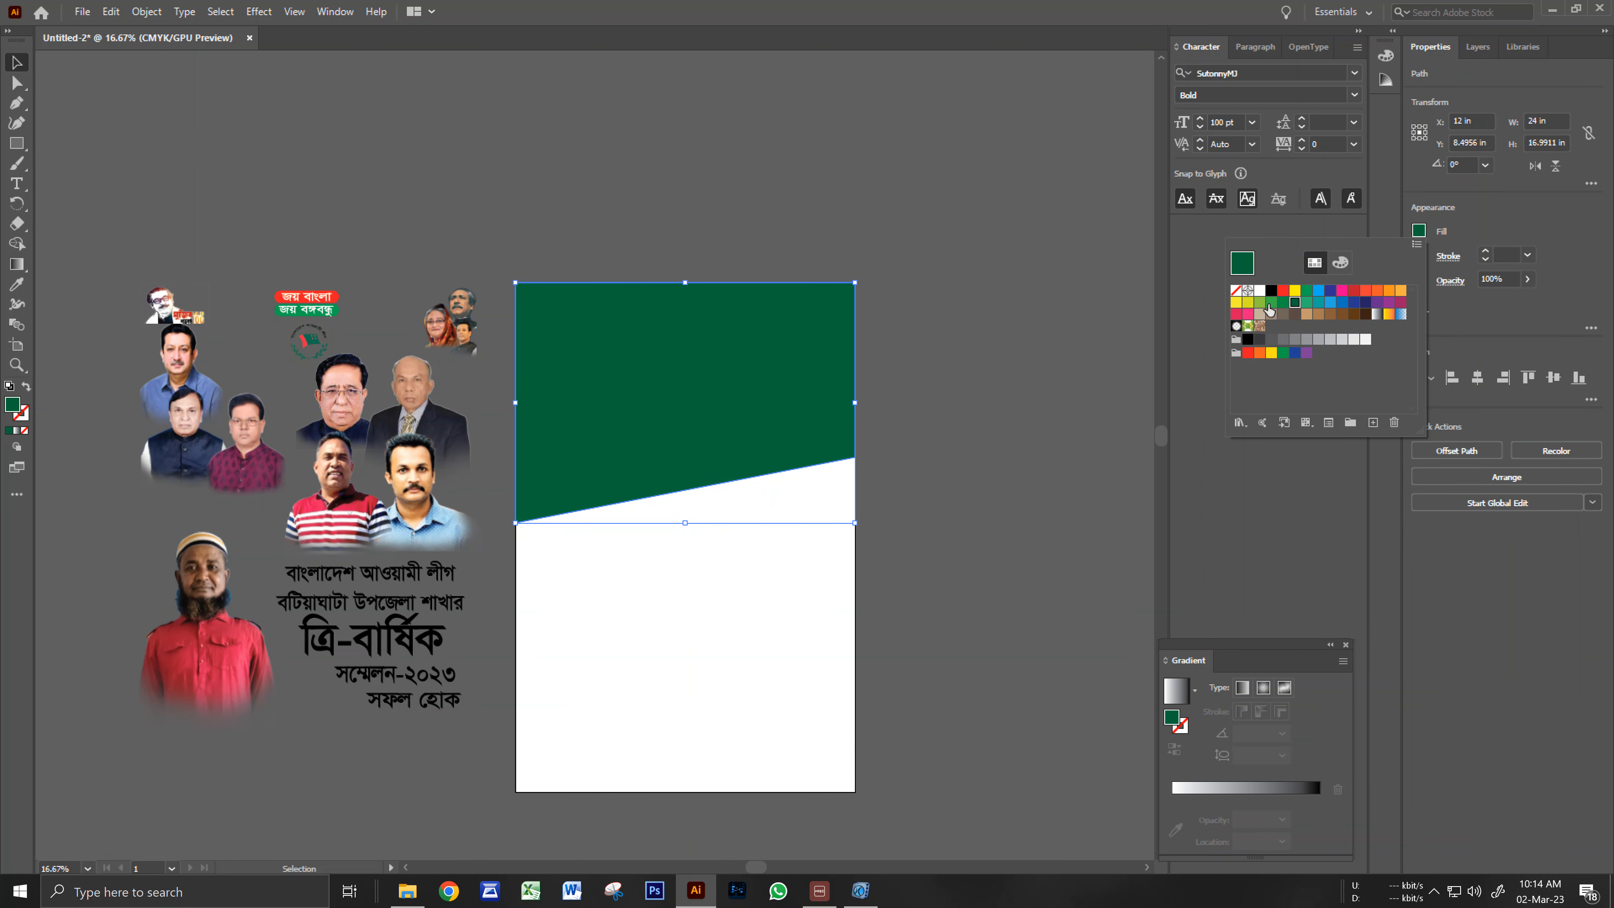
left_click(997, 346)
left_click(954, 427)
key("space")
left_click_drag(872, 614, 969, 519)
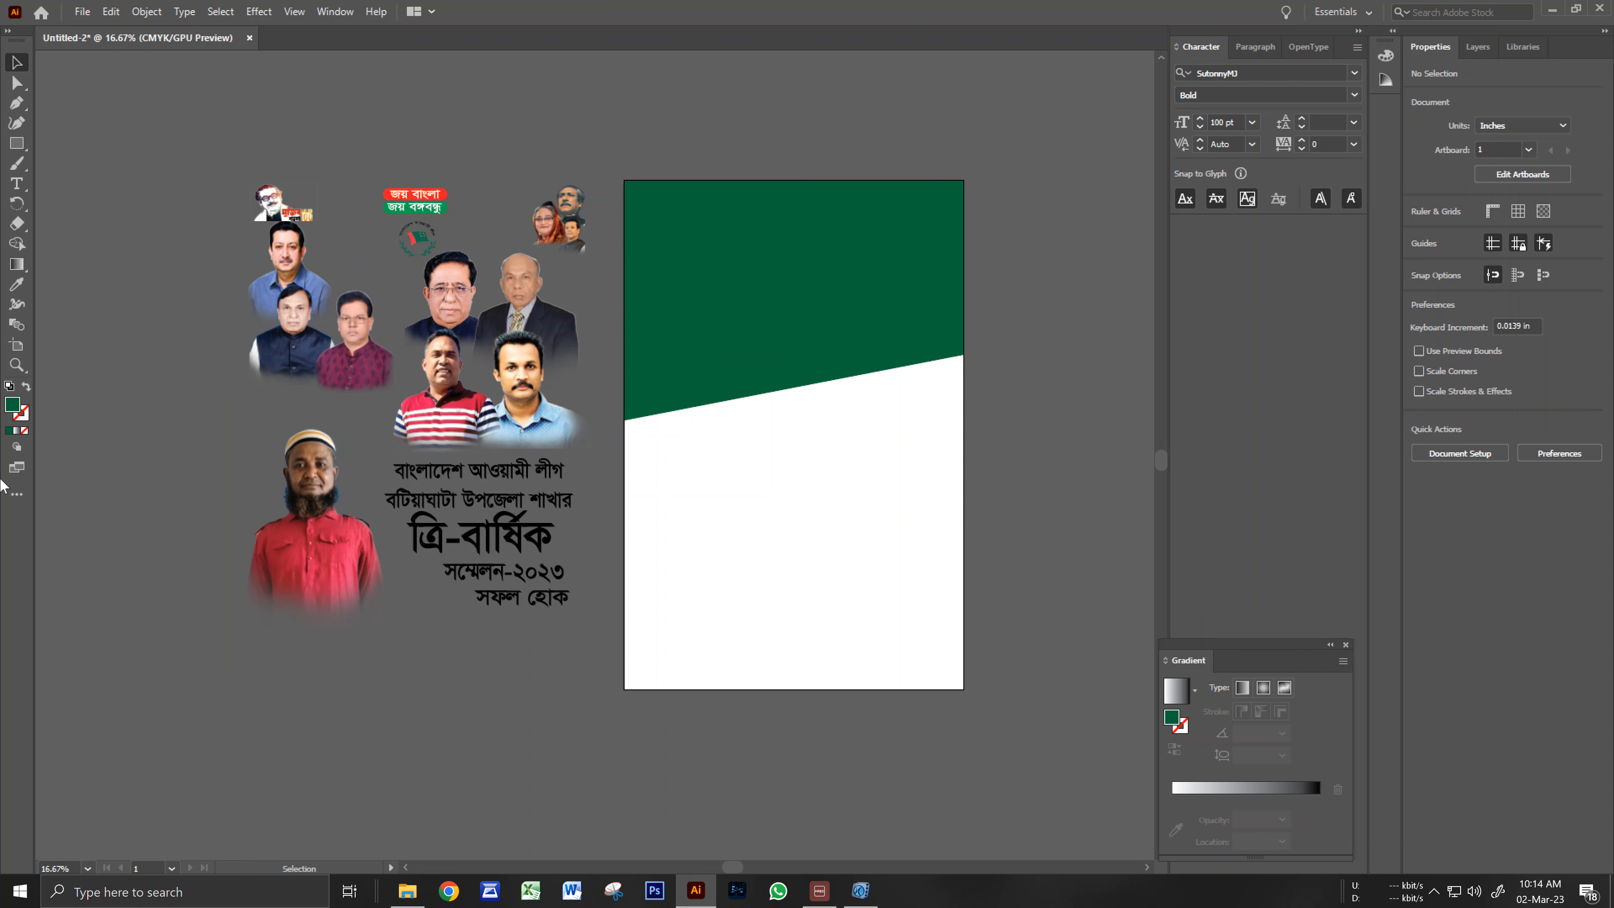
Pen-draw a closed four-point band along the artboard bottom with a slanted top edge.
left_click(16, 103)
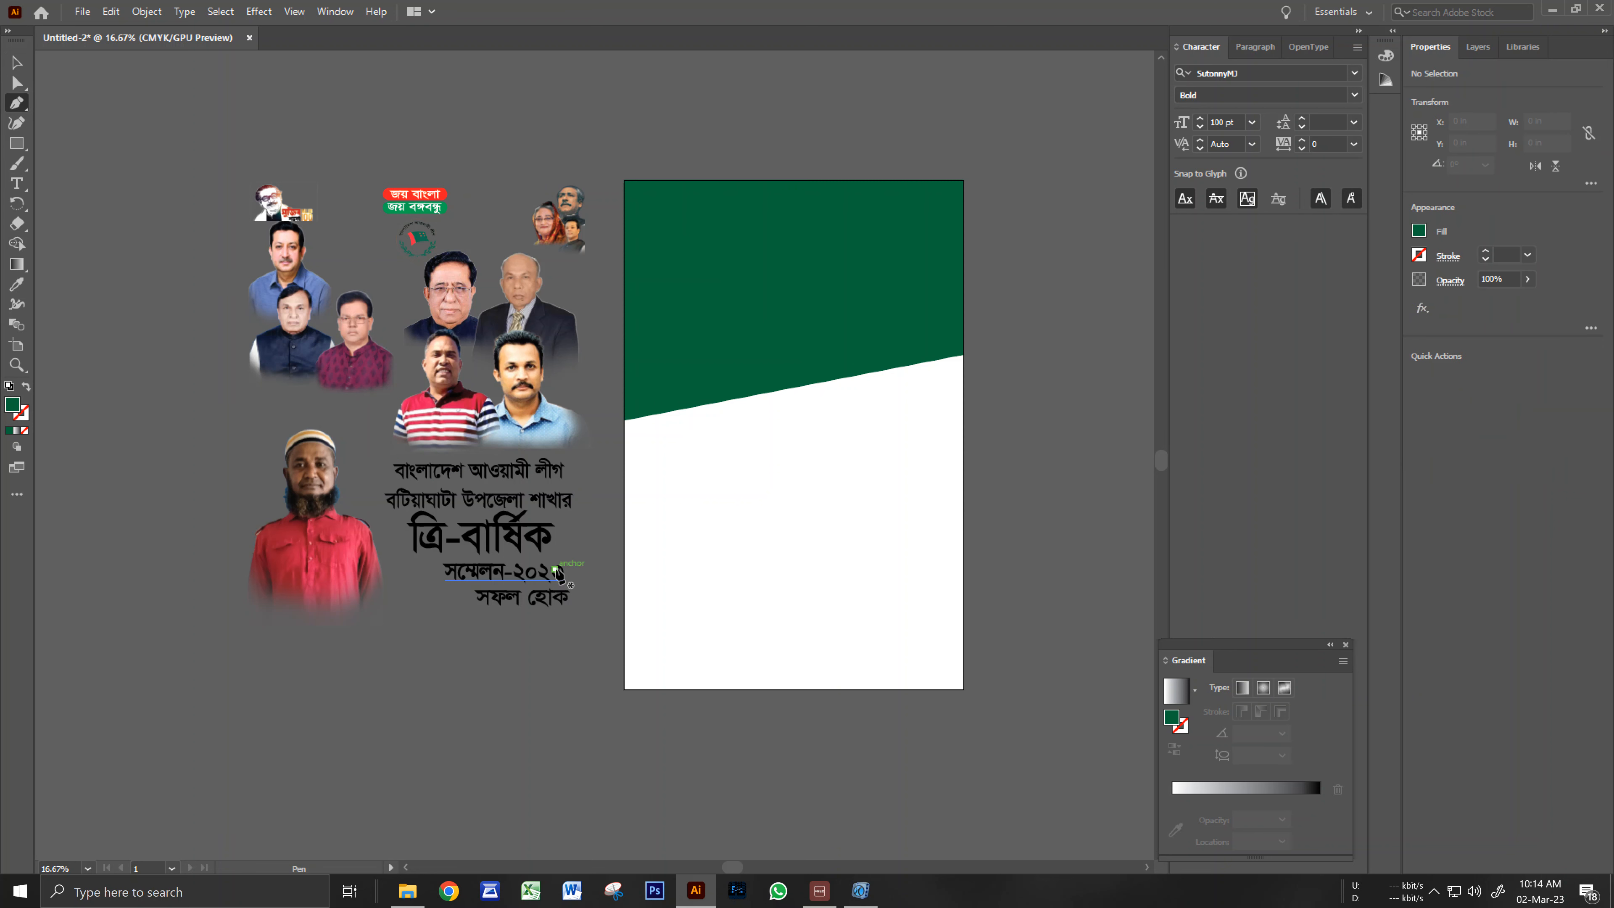
left_click(623, 633)
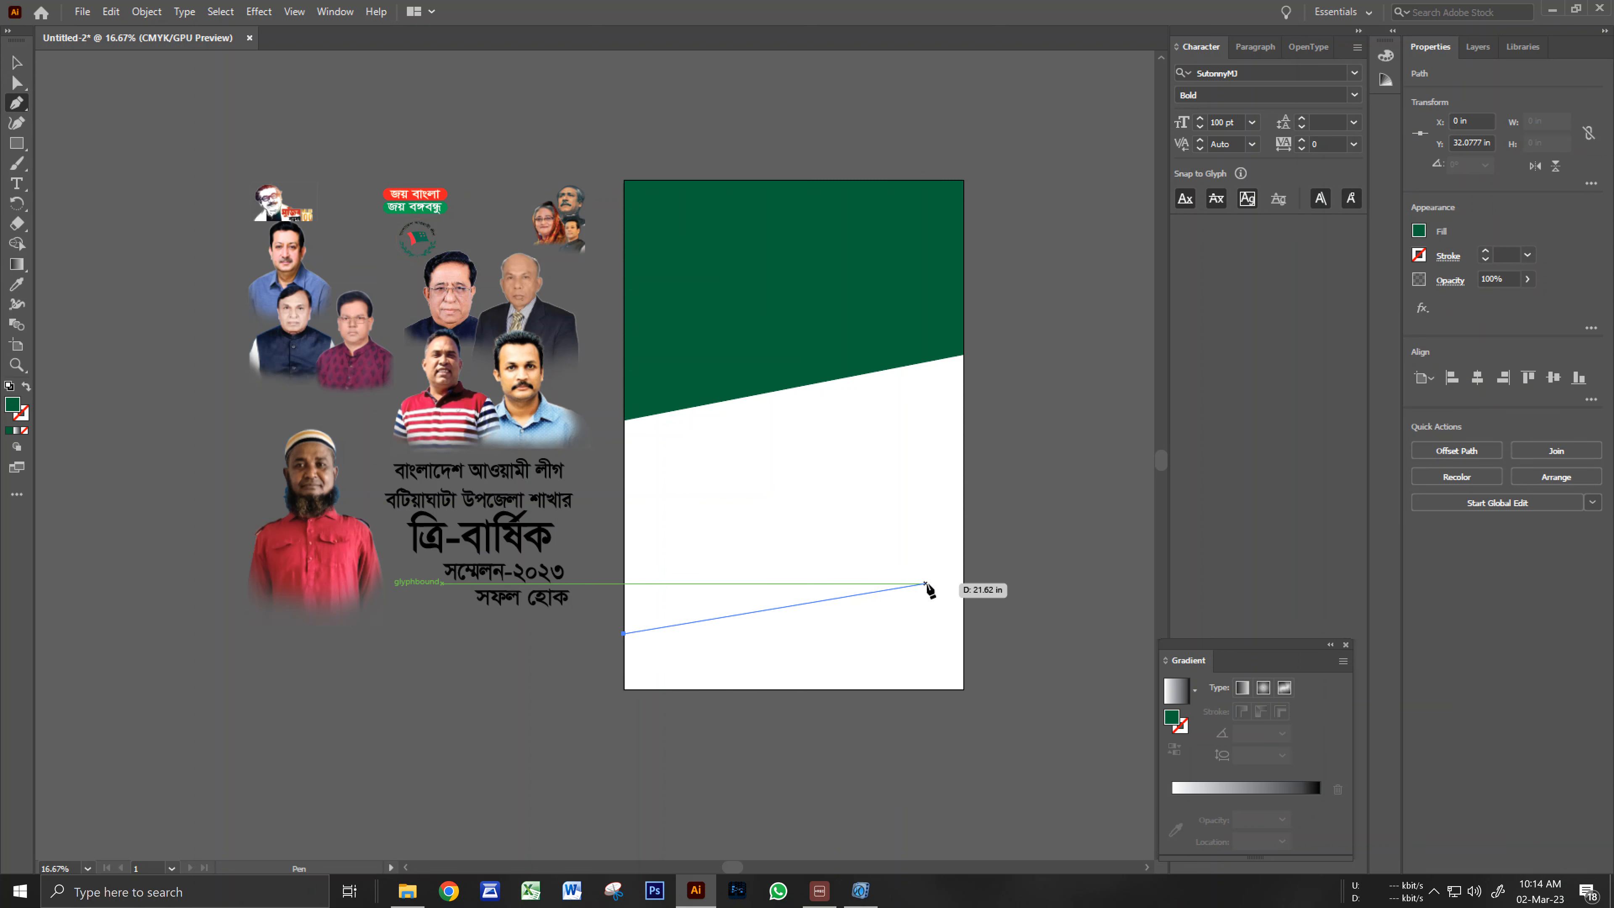
left_click(962, 589)
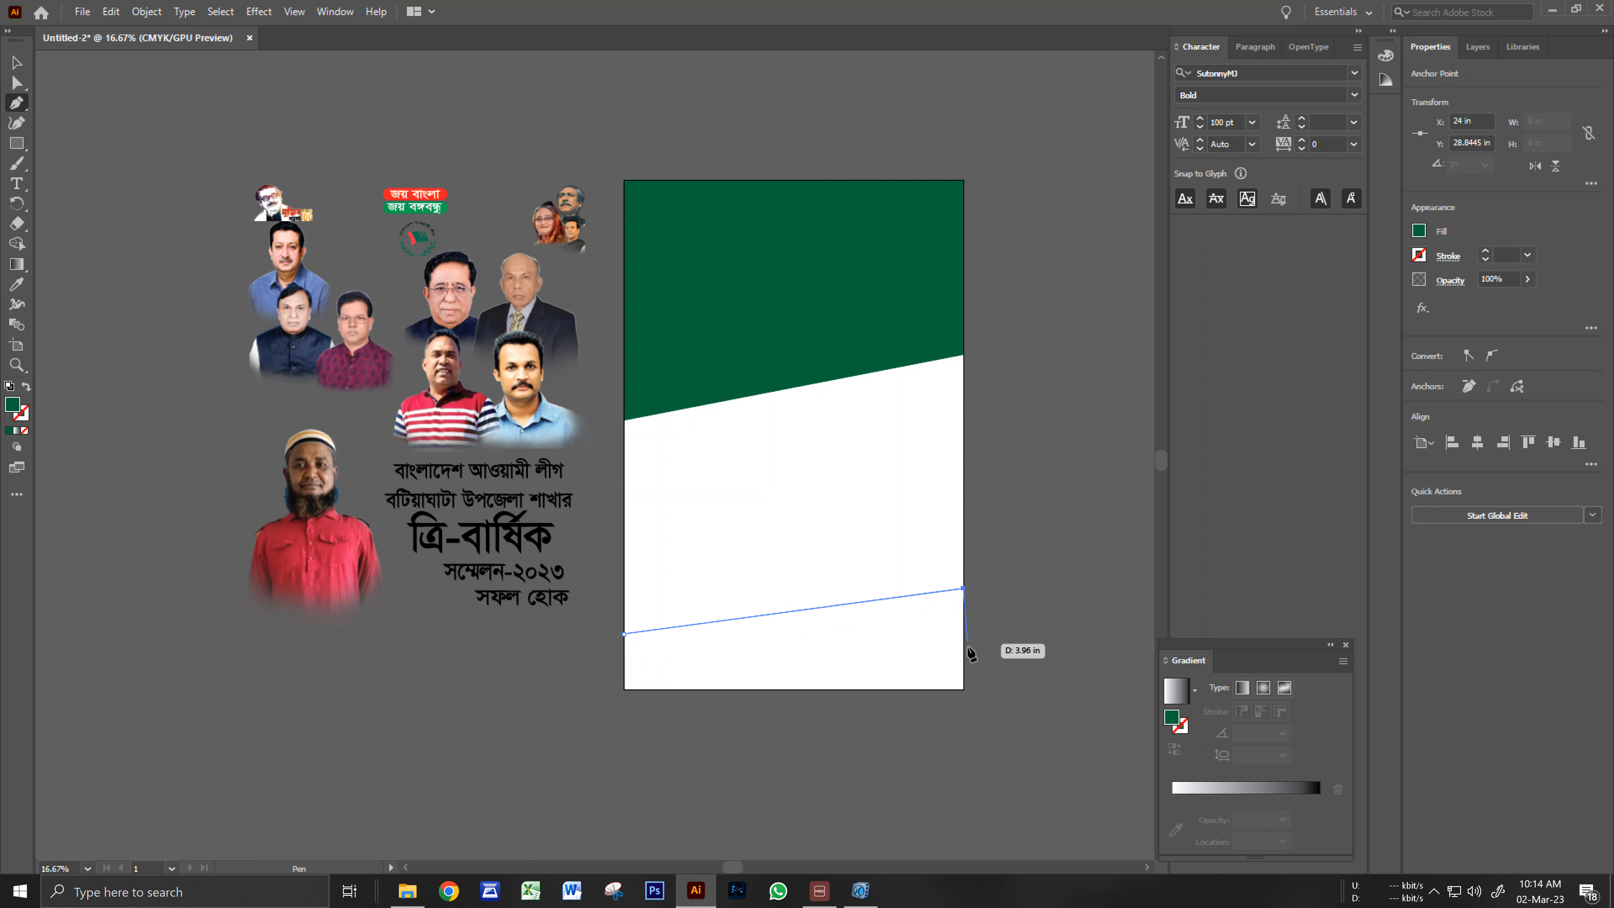
left_click(963, 688)
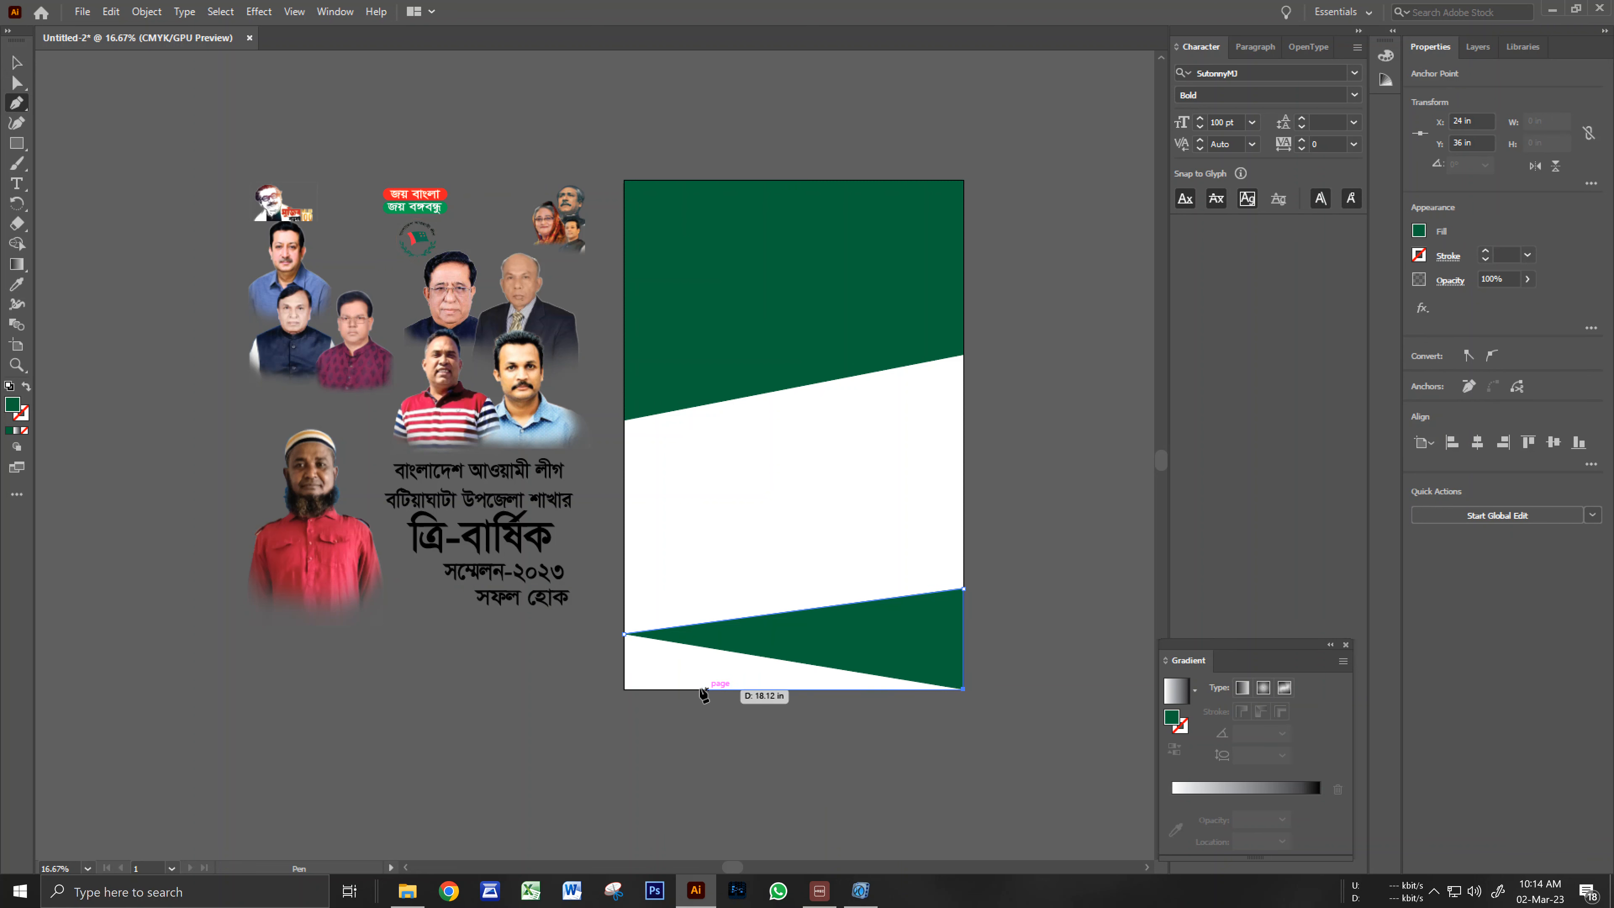
left_click(626, 689)
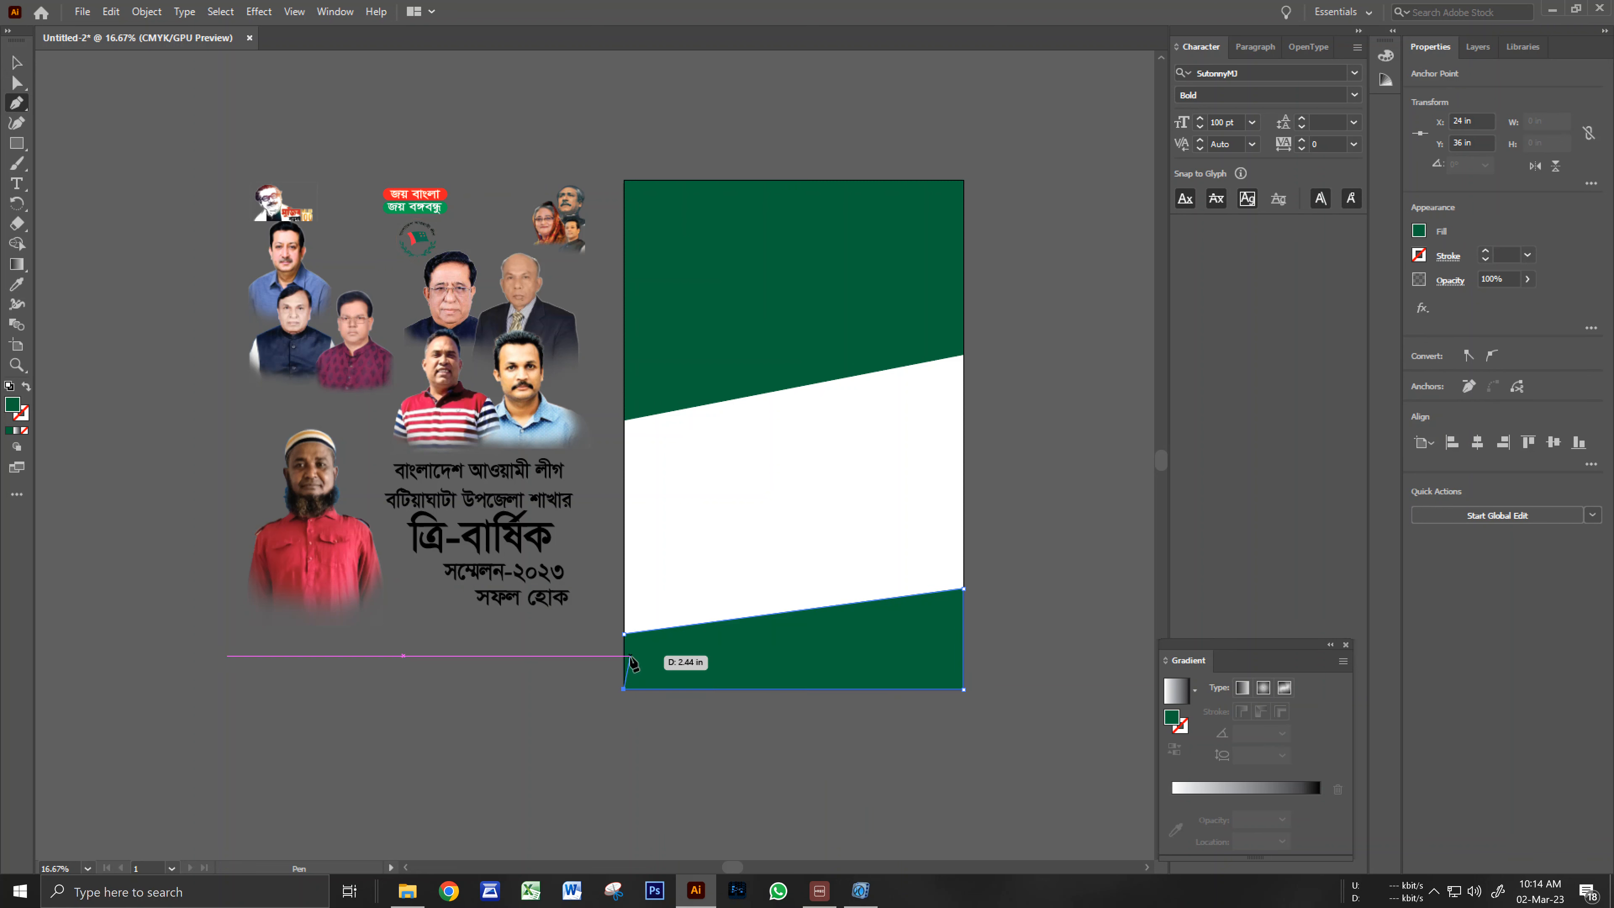
left_click(624, 636)
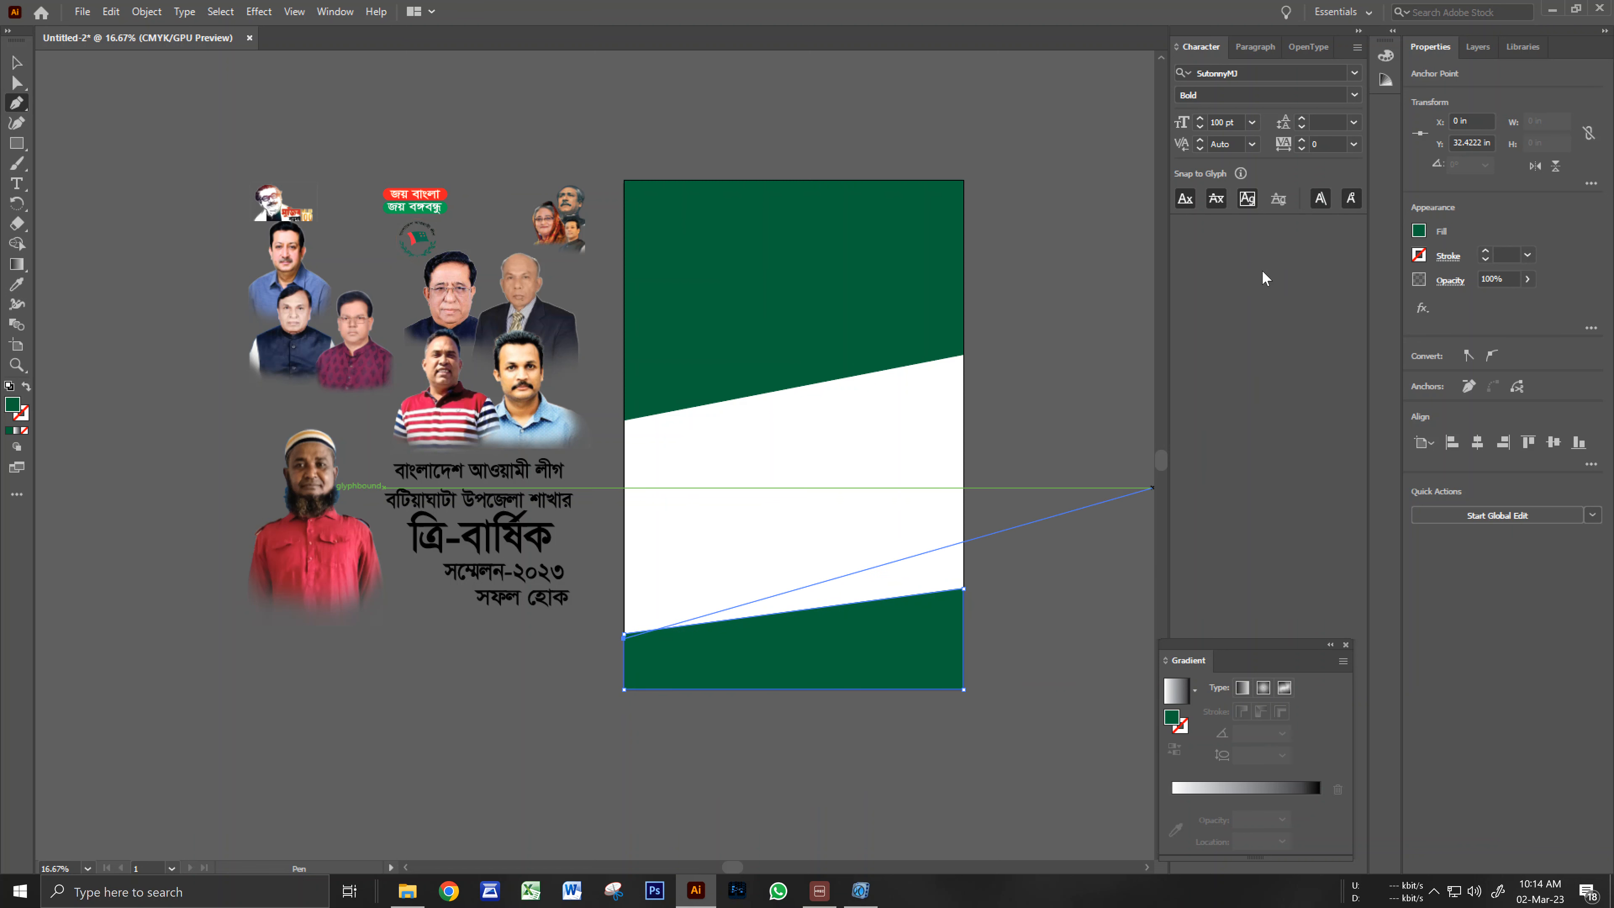
Fill the bottom band yellow.
left_click(1420, 231)
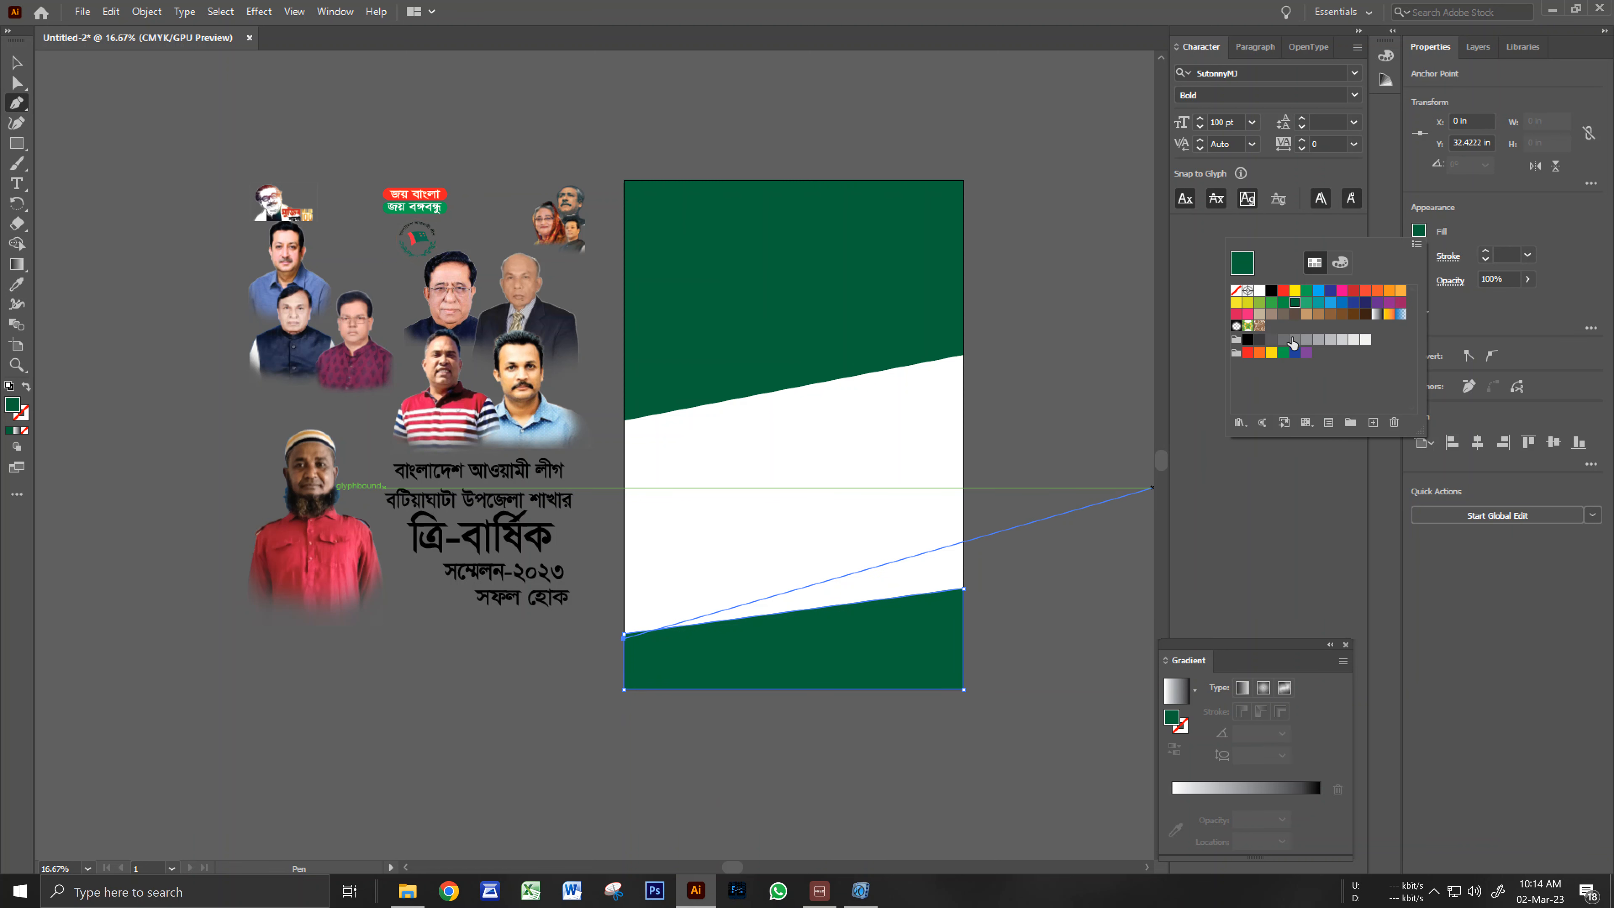
left_click(1295, 290)
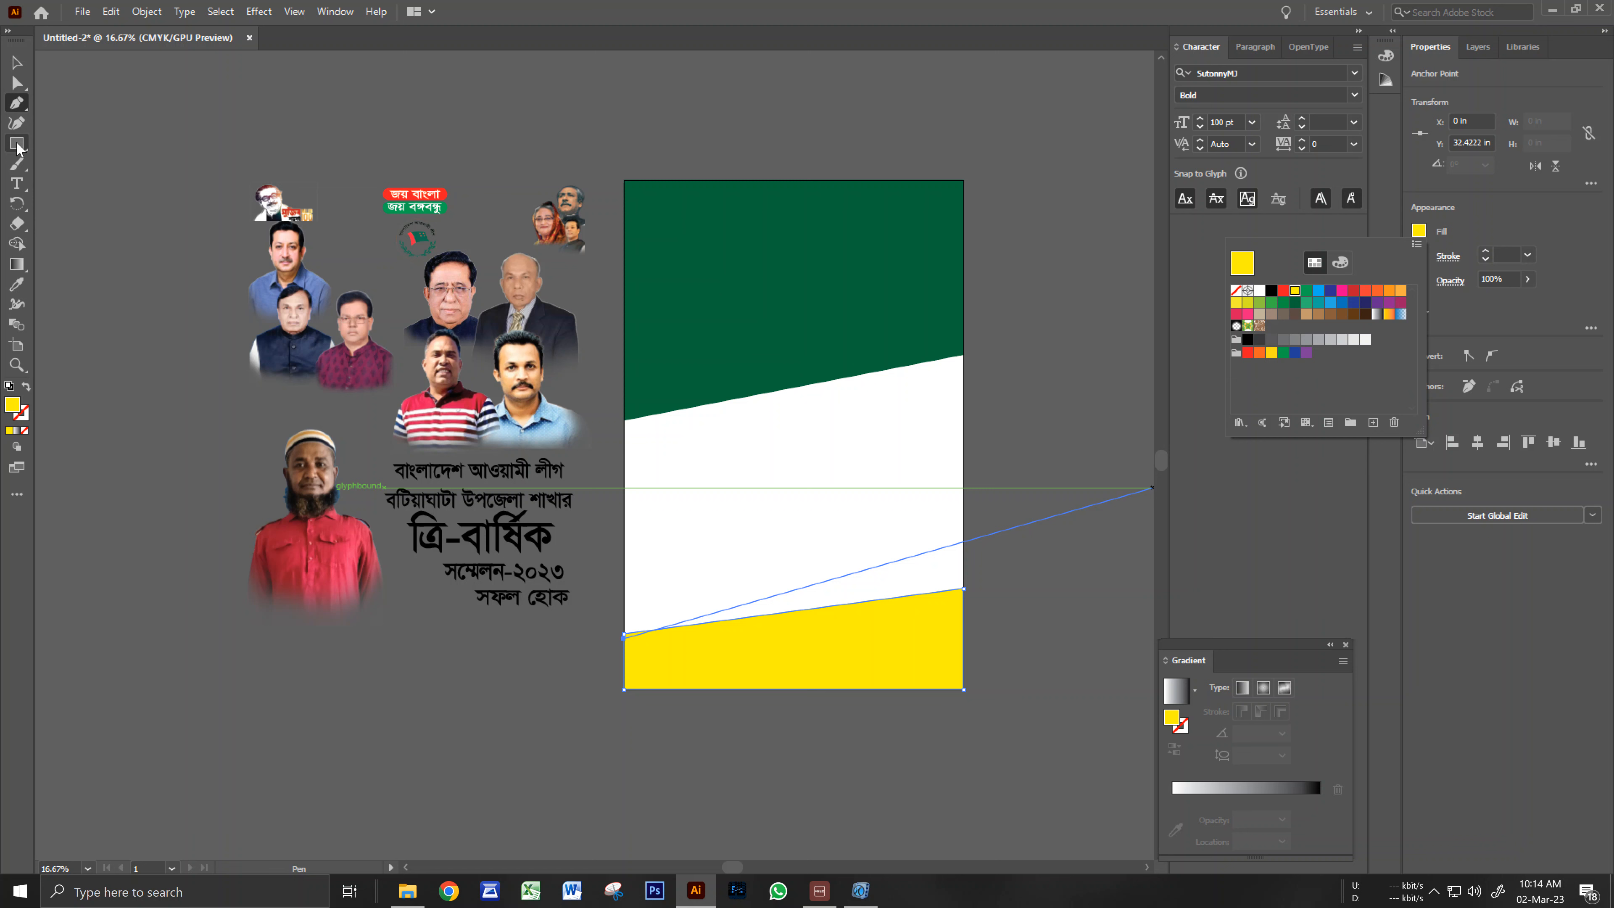
left_click(20, 68)
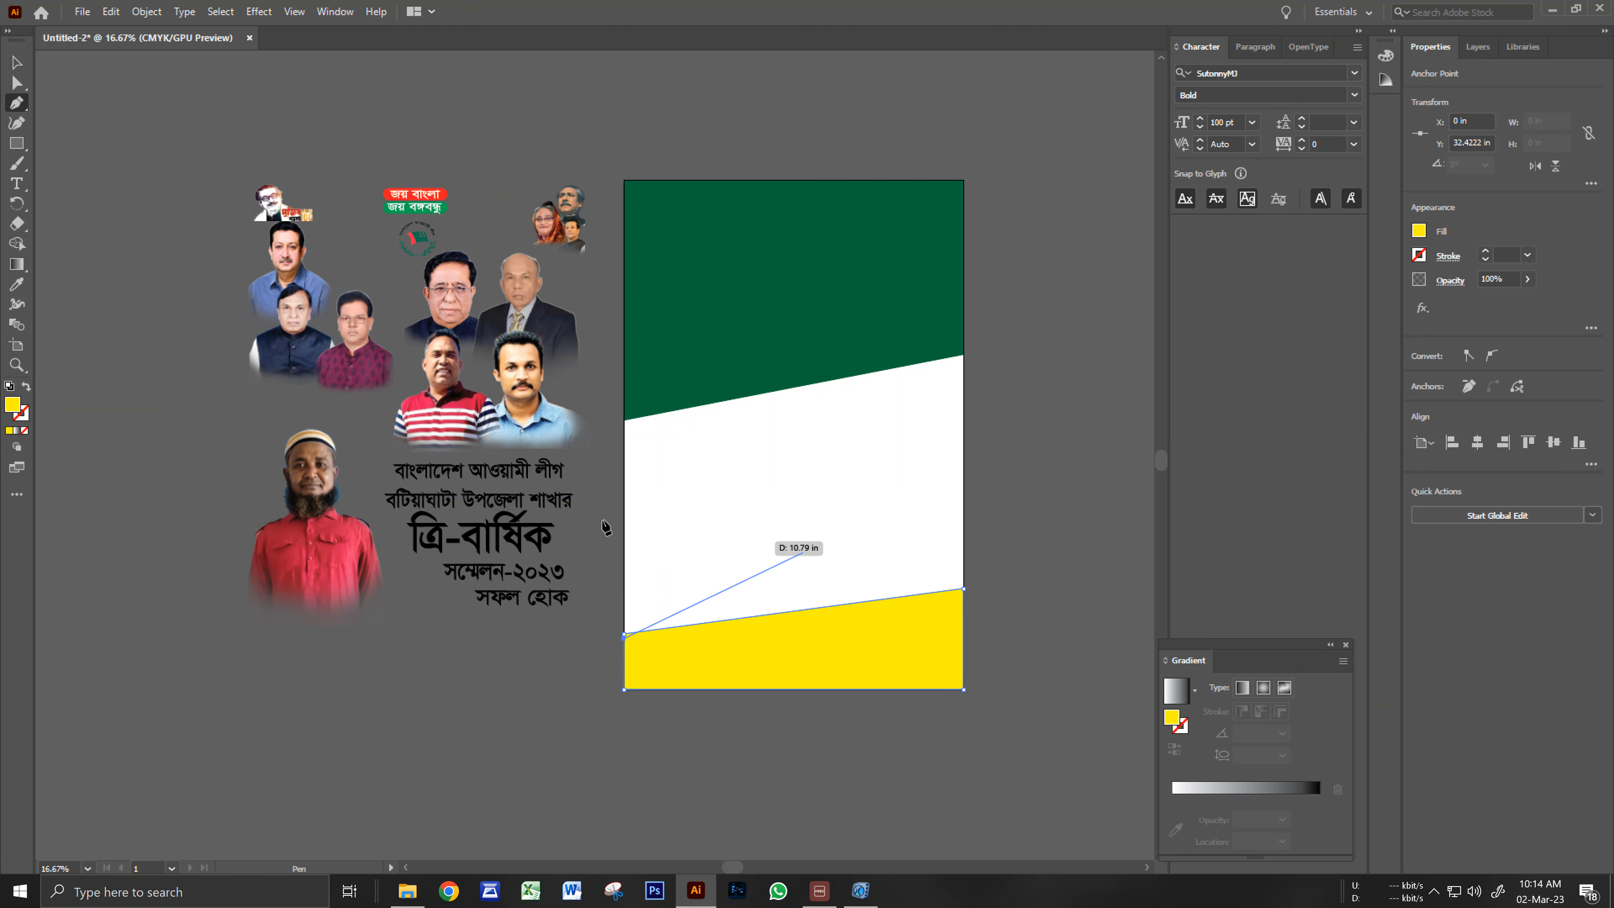
left_click(17, 62)
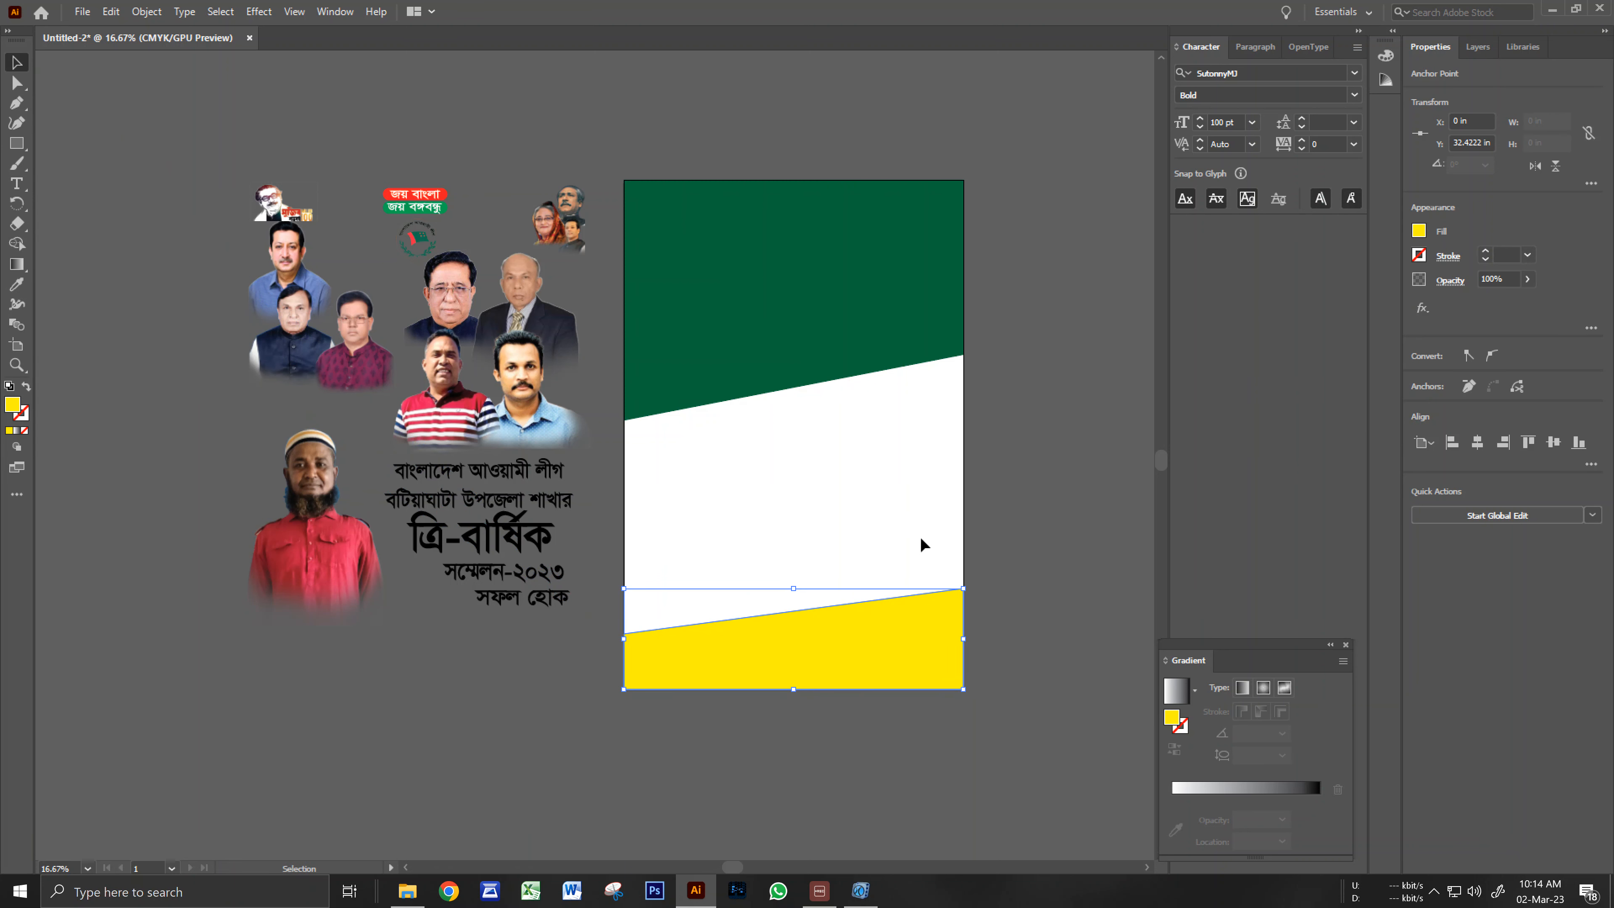
left_click(1007, 545)
key("space")
left_click_drag(829, 769, 839, 775)
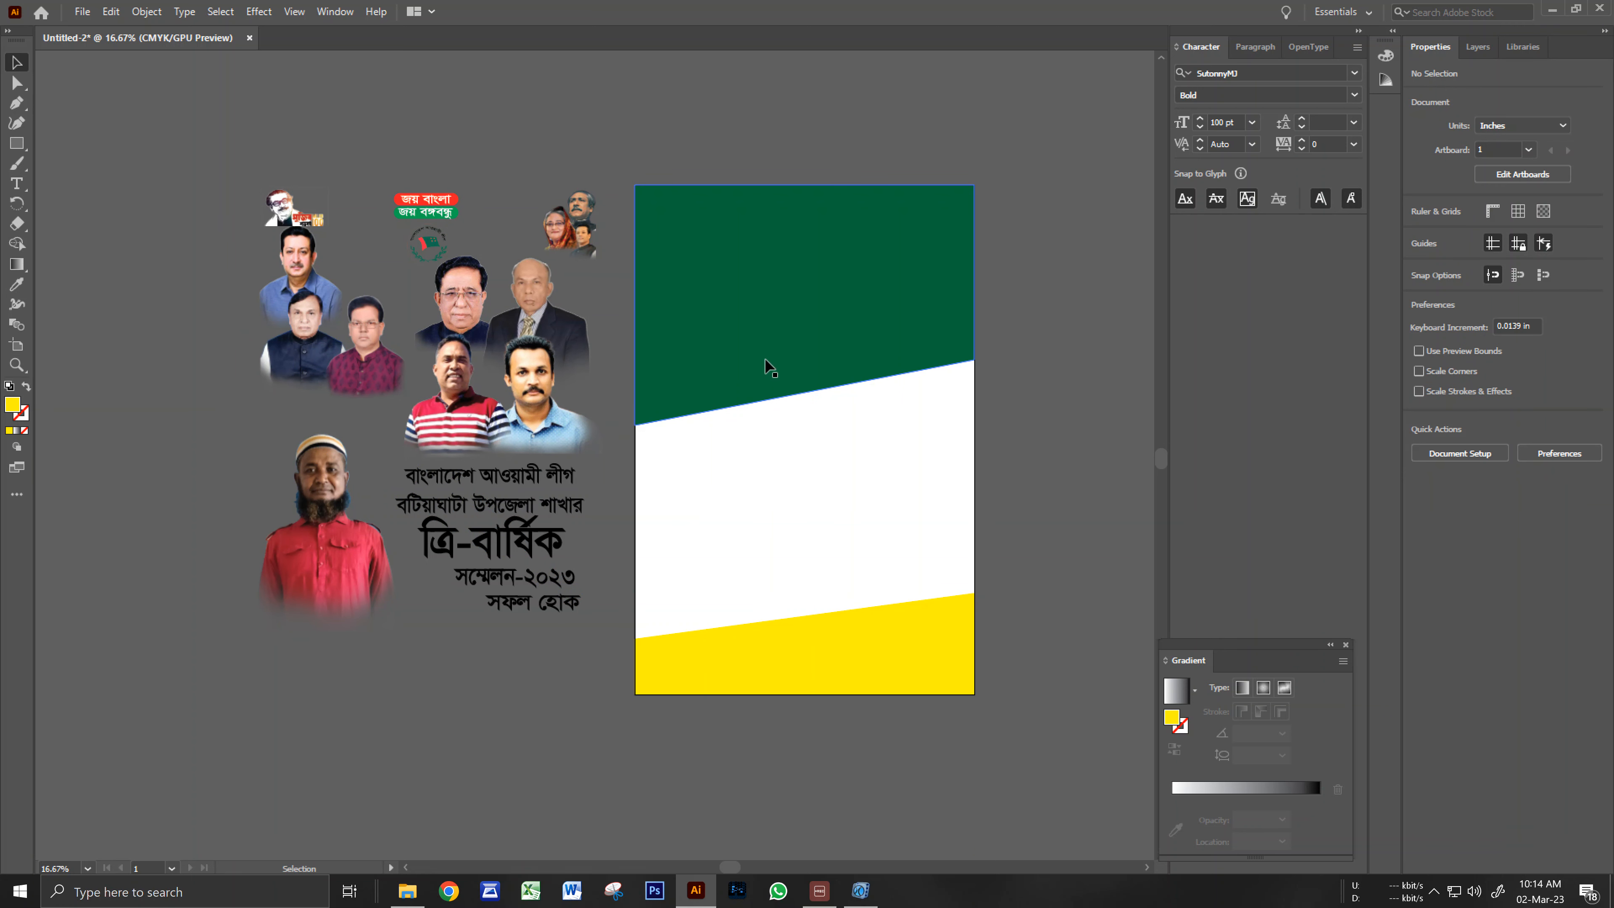
Draw a full-artboard rectangle, fill it red, and send it behind the green and yellow bands.
left_click(16, 143)
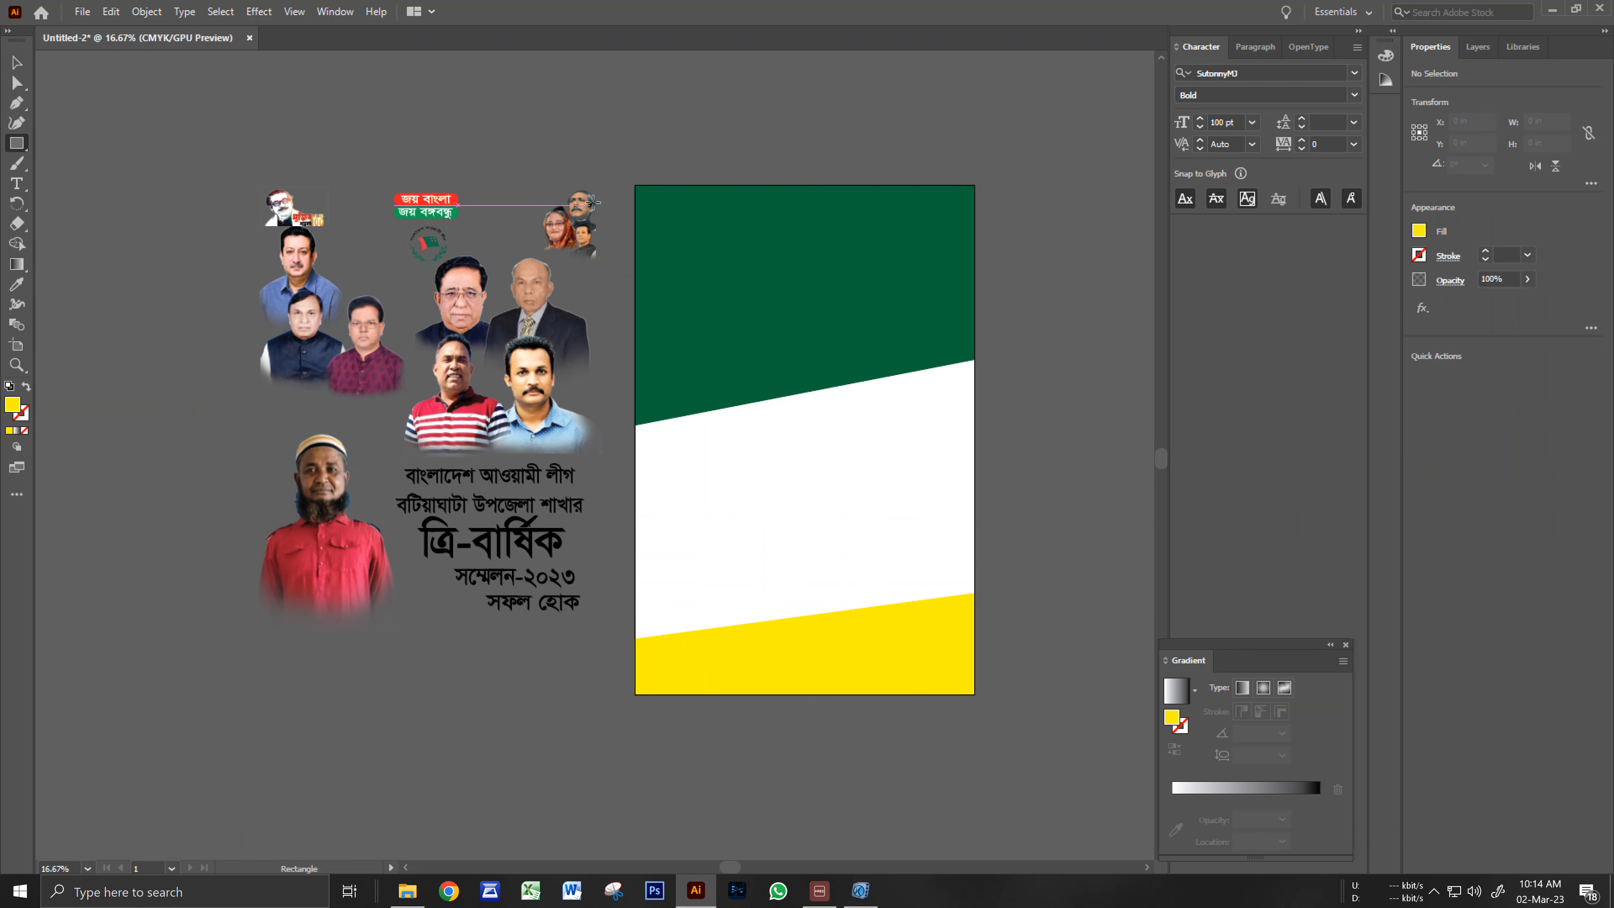
left_click_drag(635, 185, 975, 697)
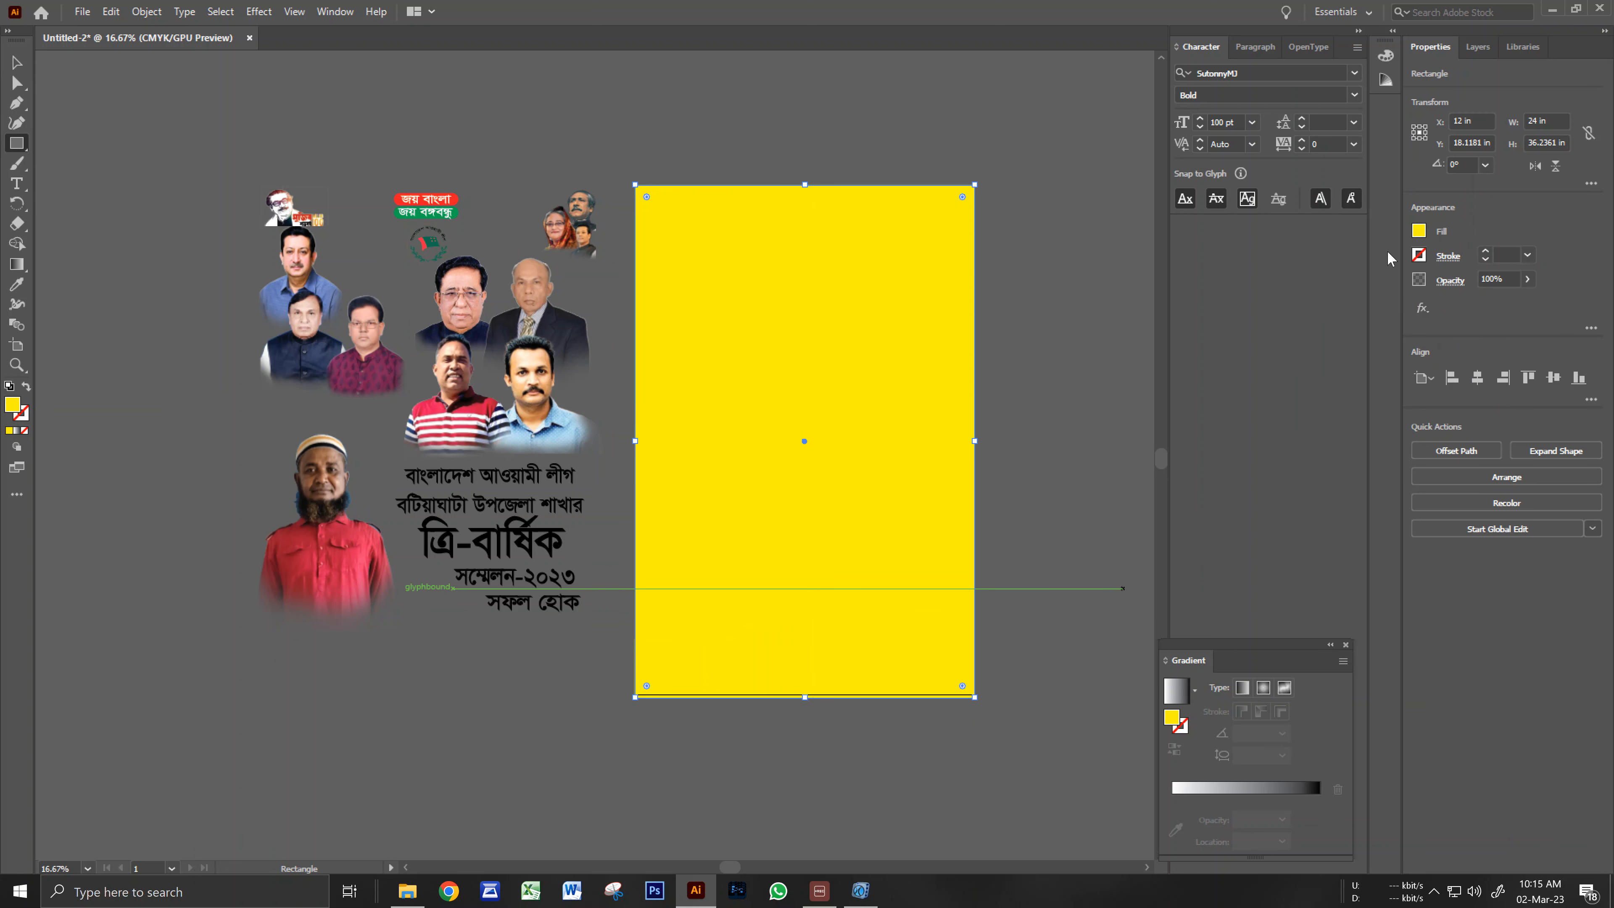
left_click(1418, 233)
left_click(1283, 290)
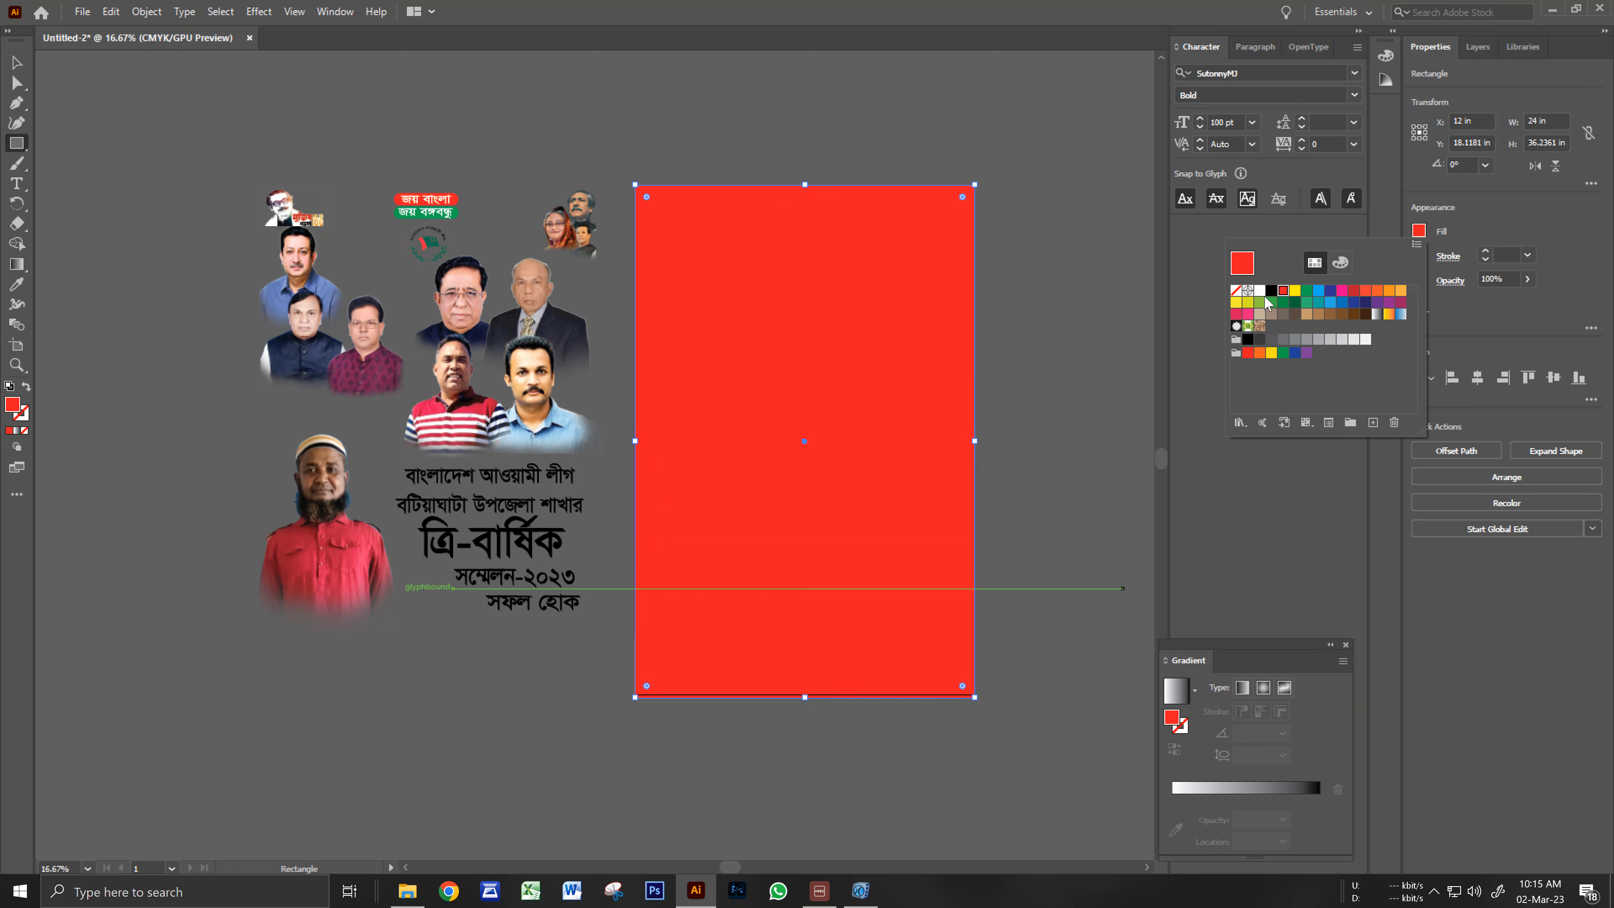
key("ctrl+shift+[")
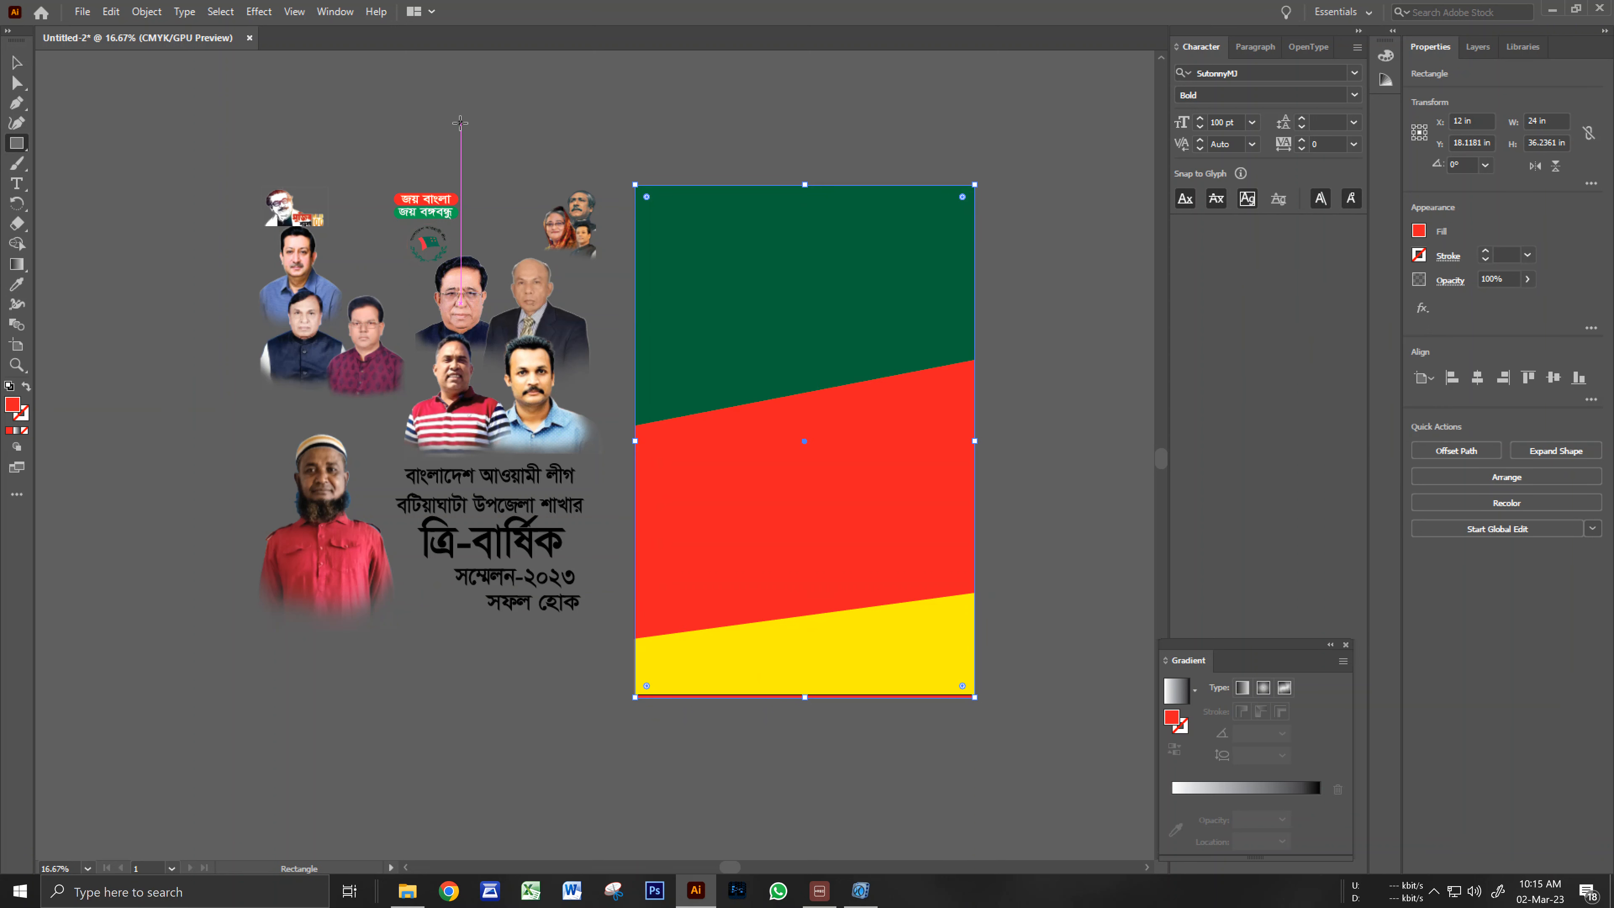
Drag the photos-and-headings group onto the green, red and yellow background and nudge it right and down.
left_click(14, 62)
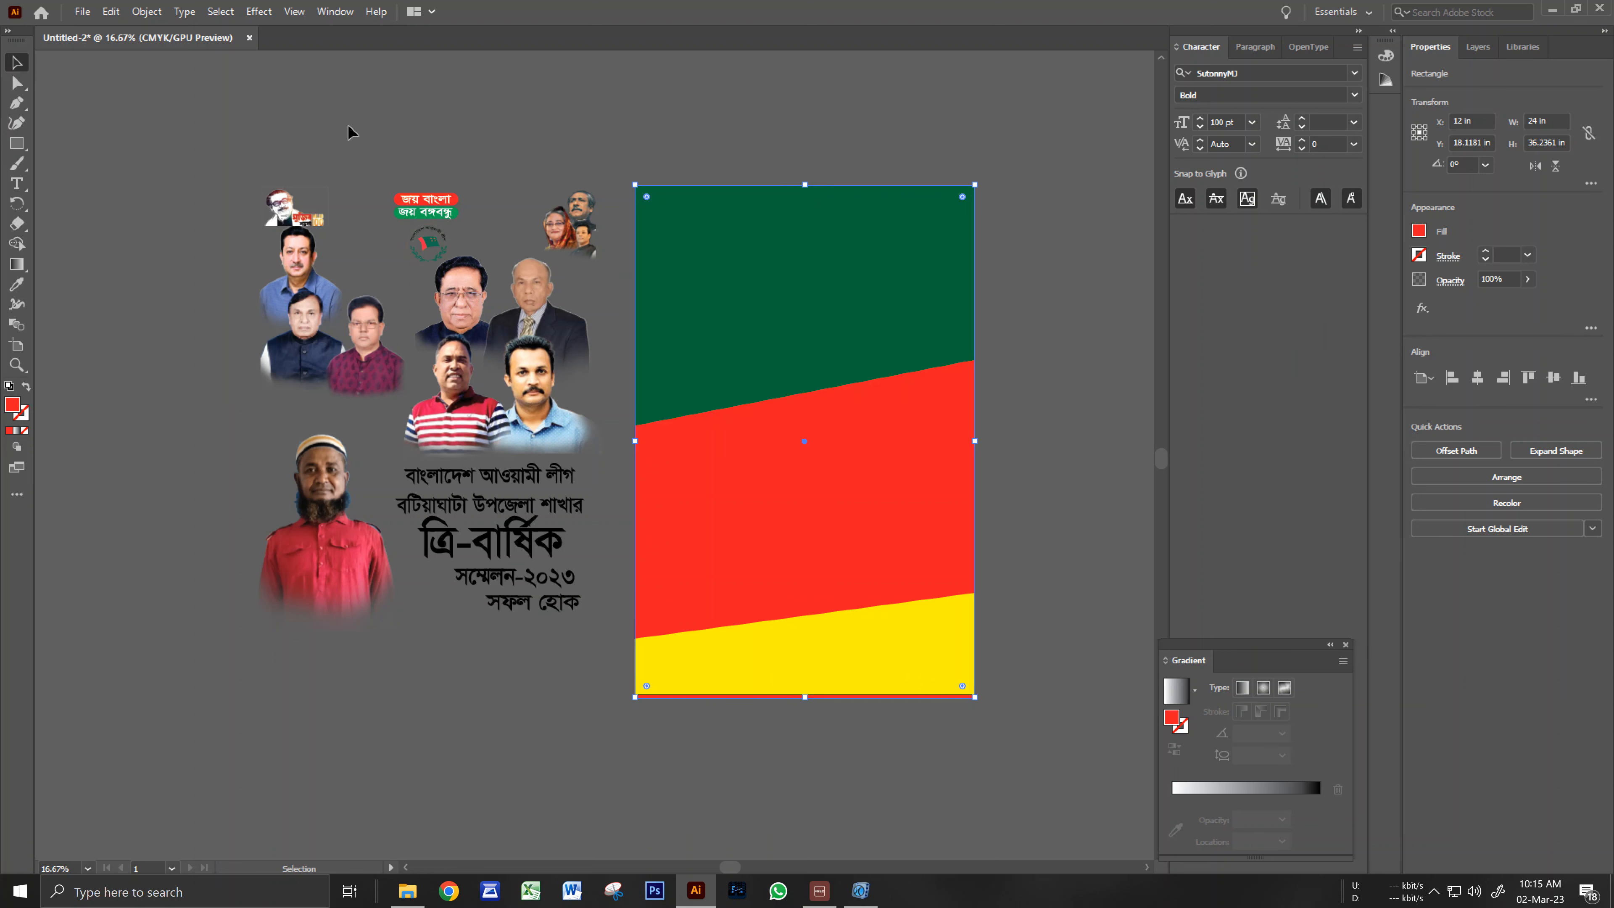
left_click(539, 137)
key("ctrl+space")
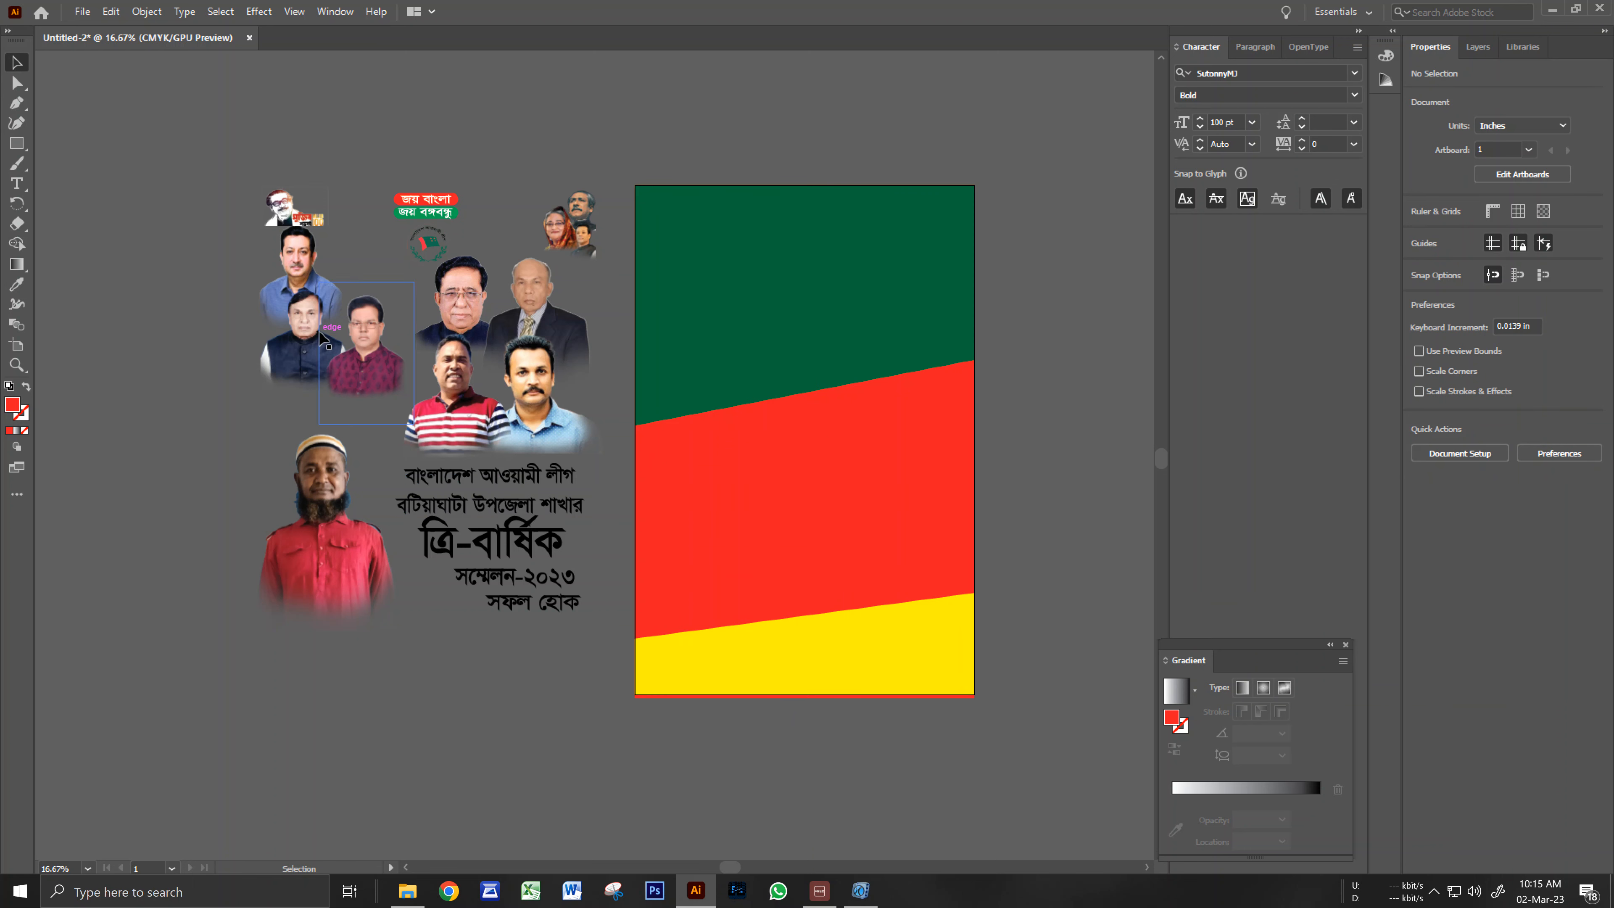
left_click_drag(552, 437, 898, 439)
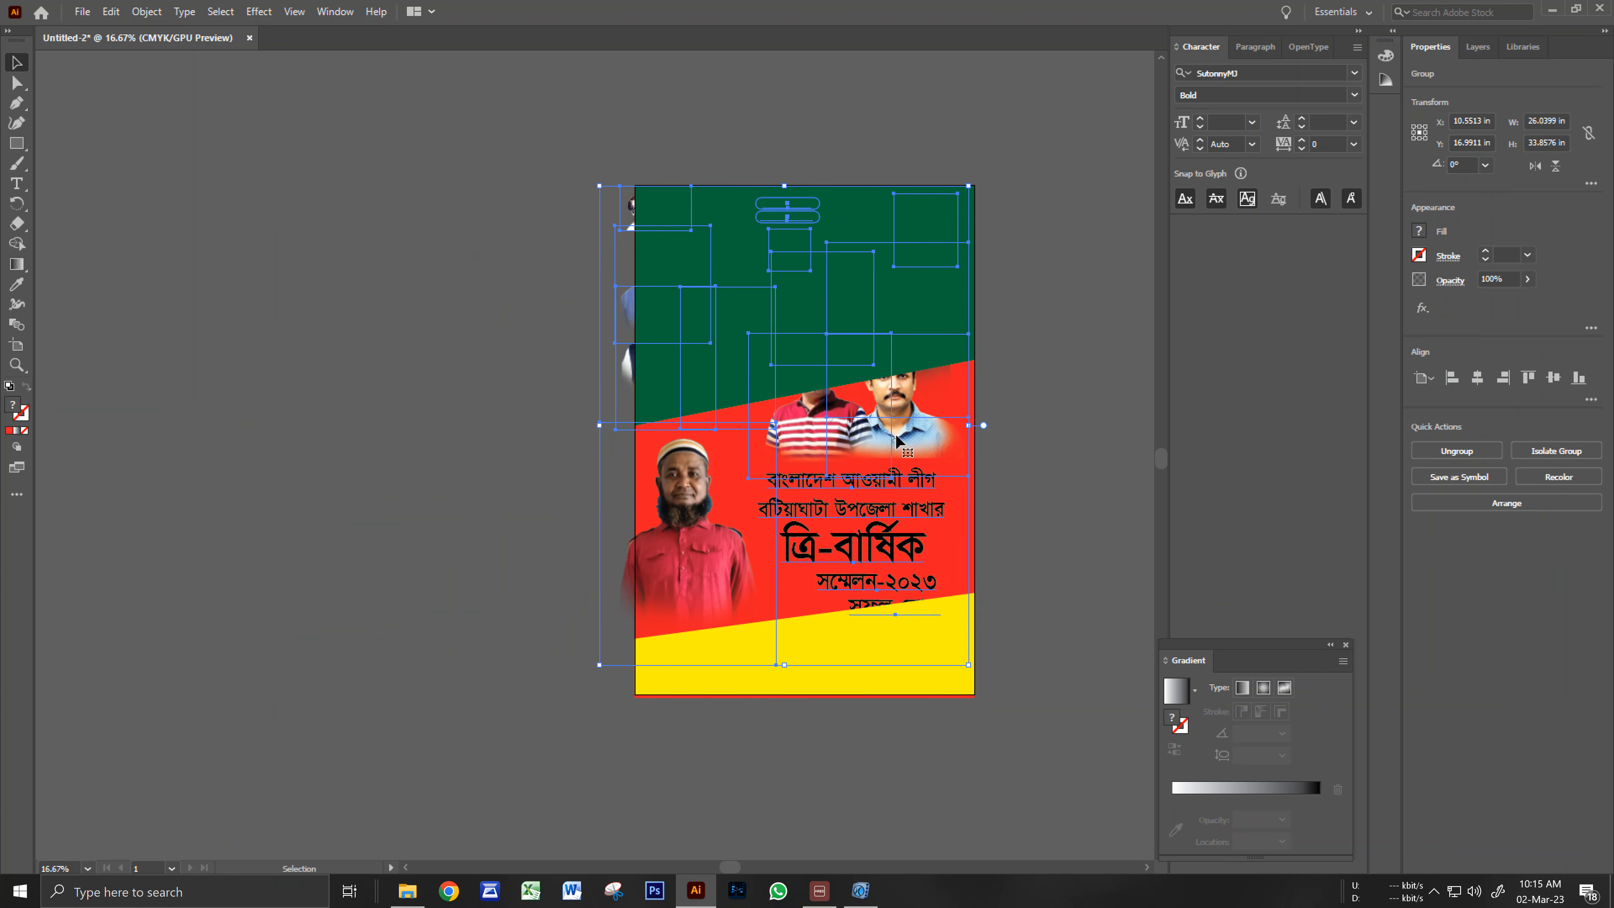
key("Right")
key("Right")
key("Right")
key("Right")
key("Right")
key("Right")
key("Right")
key("Right")
key("Right")
key("Right")
key("Right")
key("Right")
key("Right")
key("Right")
key("Right")
key("Right")
key("Right")
key("Right")
key("Right")
key("Right")
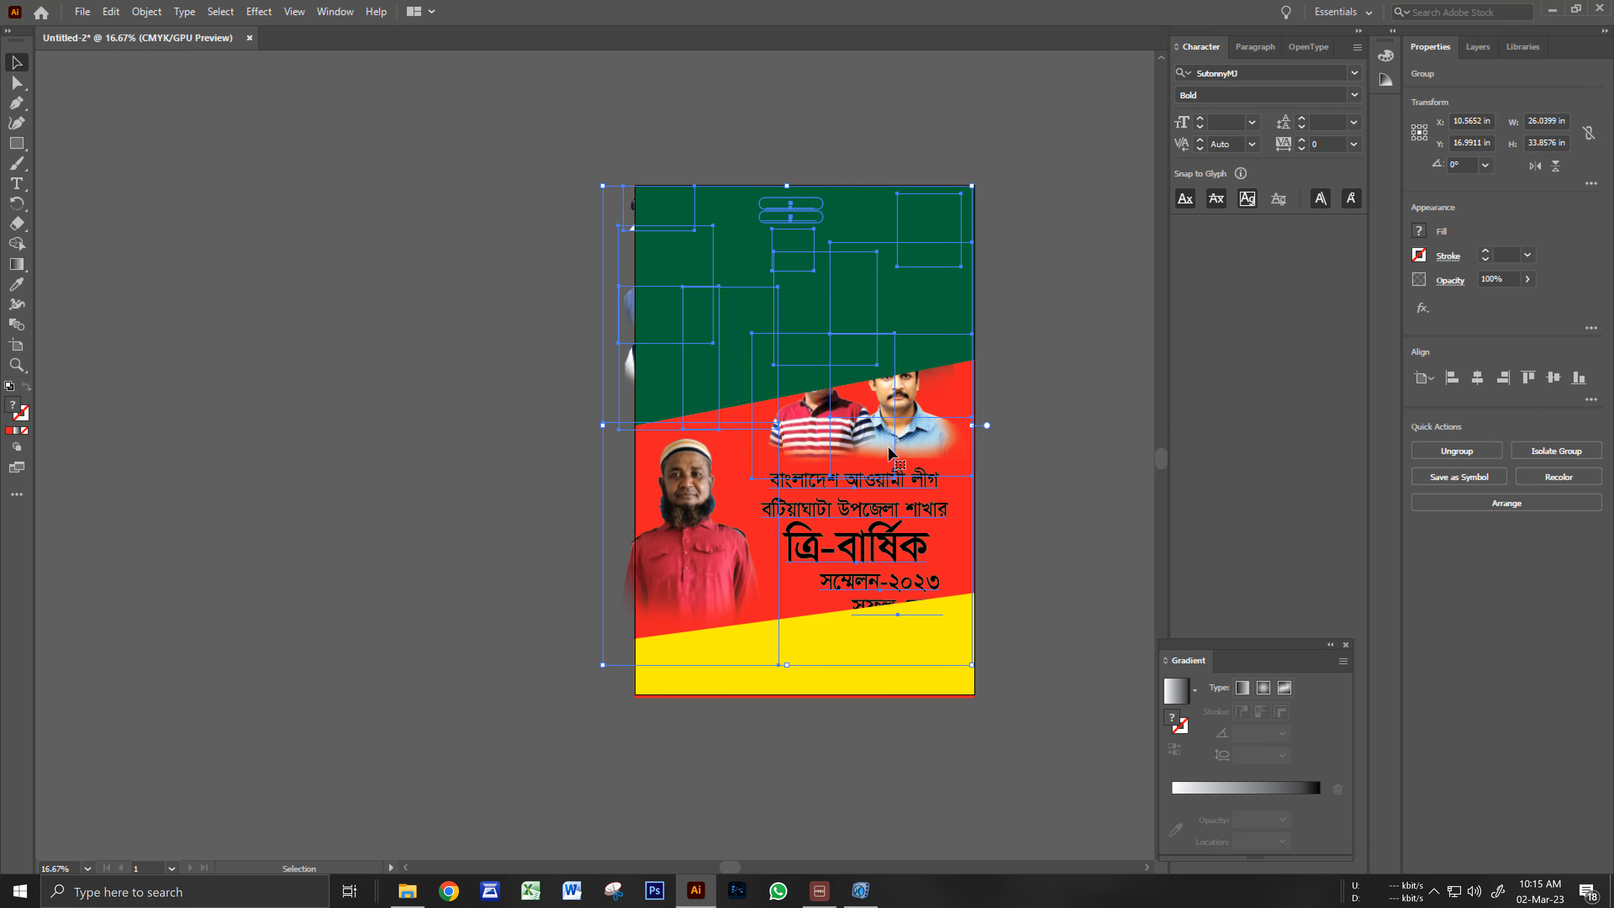
left_click_drag(906, 457, 916, 457)
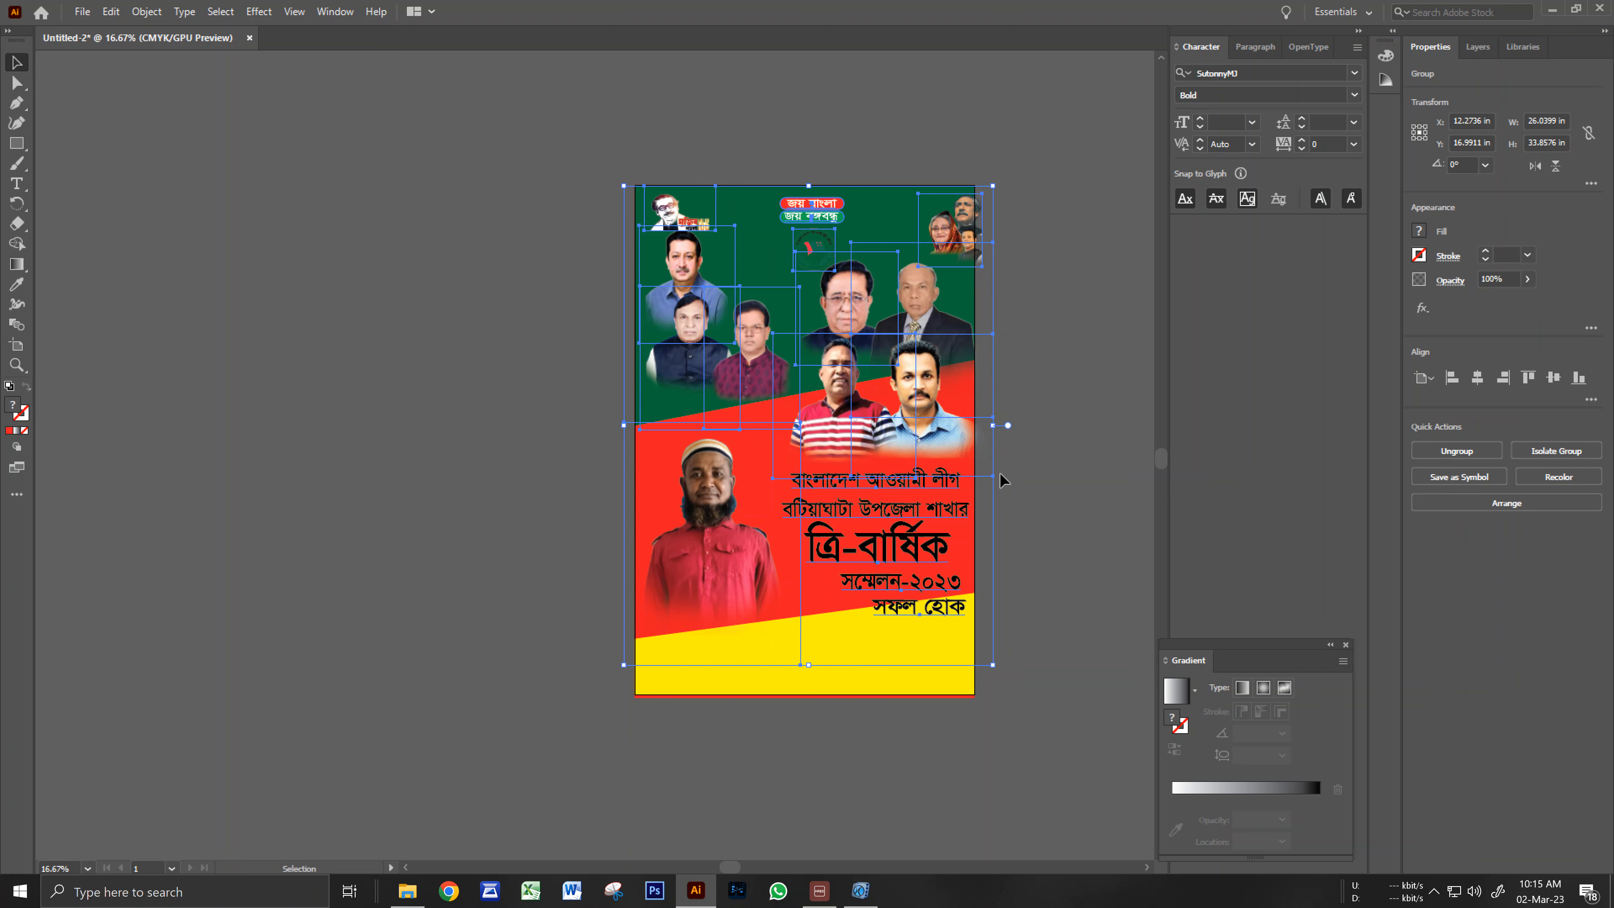
key("Down")
key("Down")
key("Down")
key("Down")
key("Down")
key("Down")
key("Down")
key("Down")
key("Right")
key("Right")
key("Right")
key("Right")
key("Right")
key("Right")
key("Right")
key("Right")
key("Right")
key("Right")
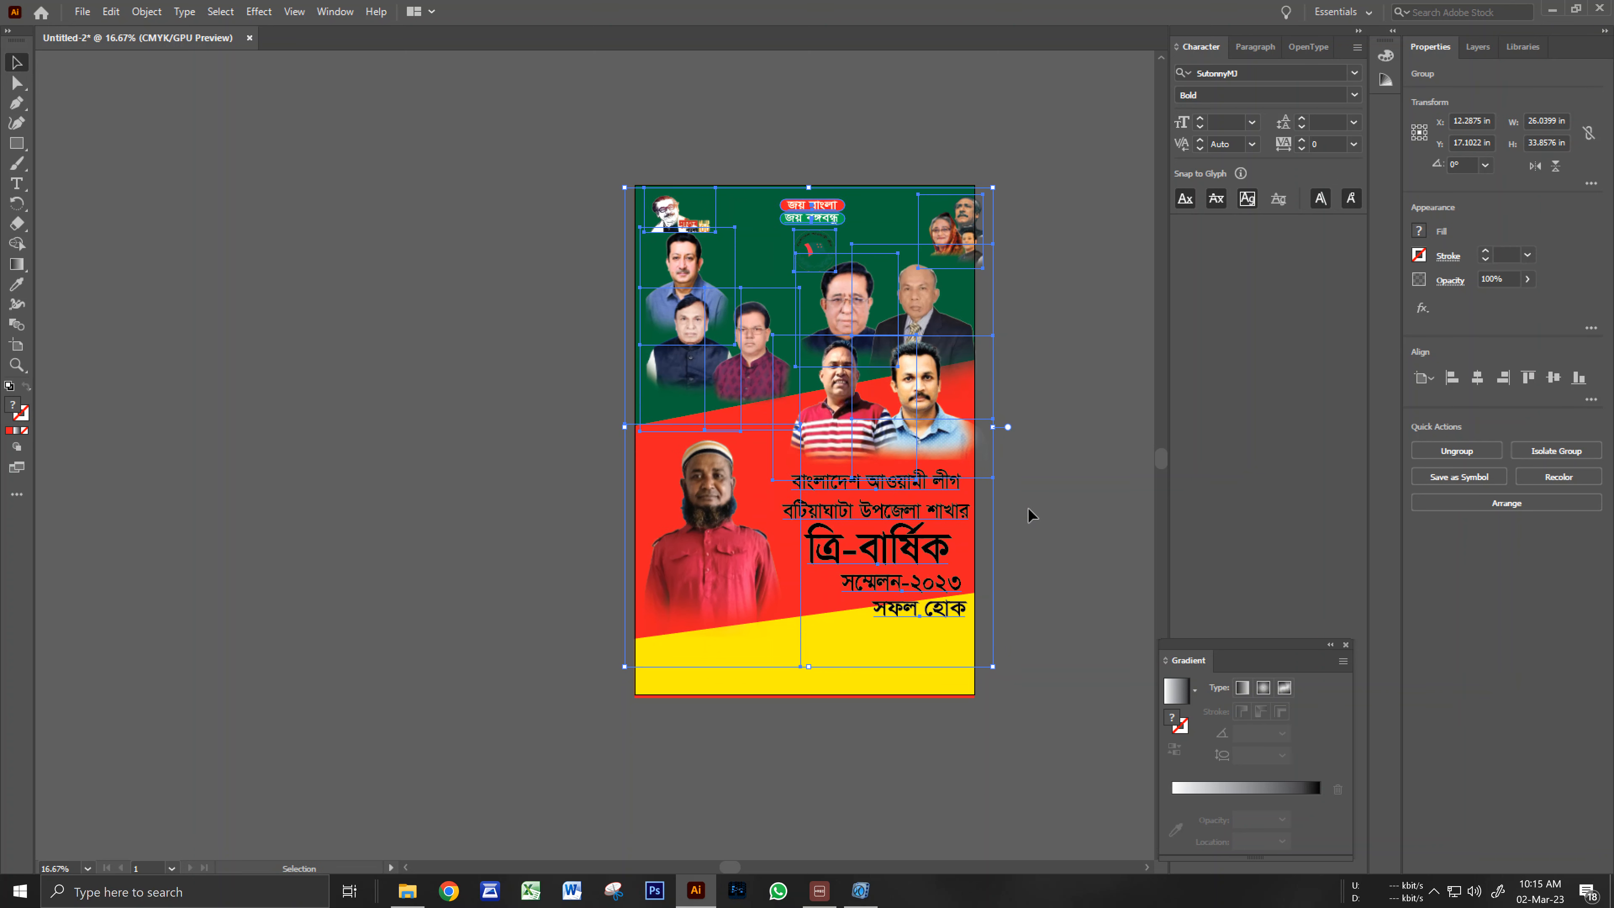
key("Right")
key("Right")
key("Right")
key("Right")
key("Right")
key("Right")
key("Right")
key("Right")
key("Right")
key("Right")
key("Down")
key("Down")
key("Down")
key("Down")
key("Down")
key("Down")
key("Down")
key("Down")
key("Down")
key("Down")
key("Down")
key("Down")
key("Down")
key("Down")
key("Down")
key("Down")
key("Down")
key("Down")
key("Down")
key("Down")
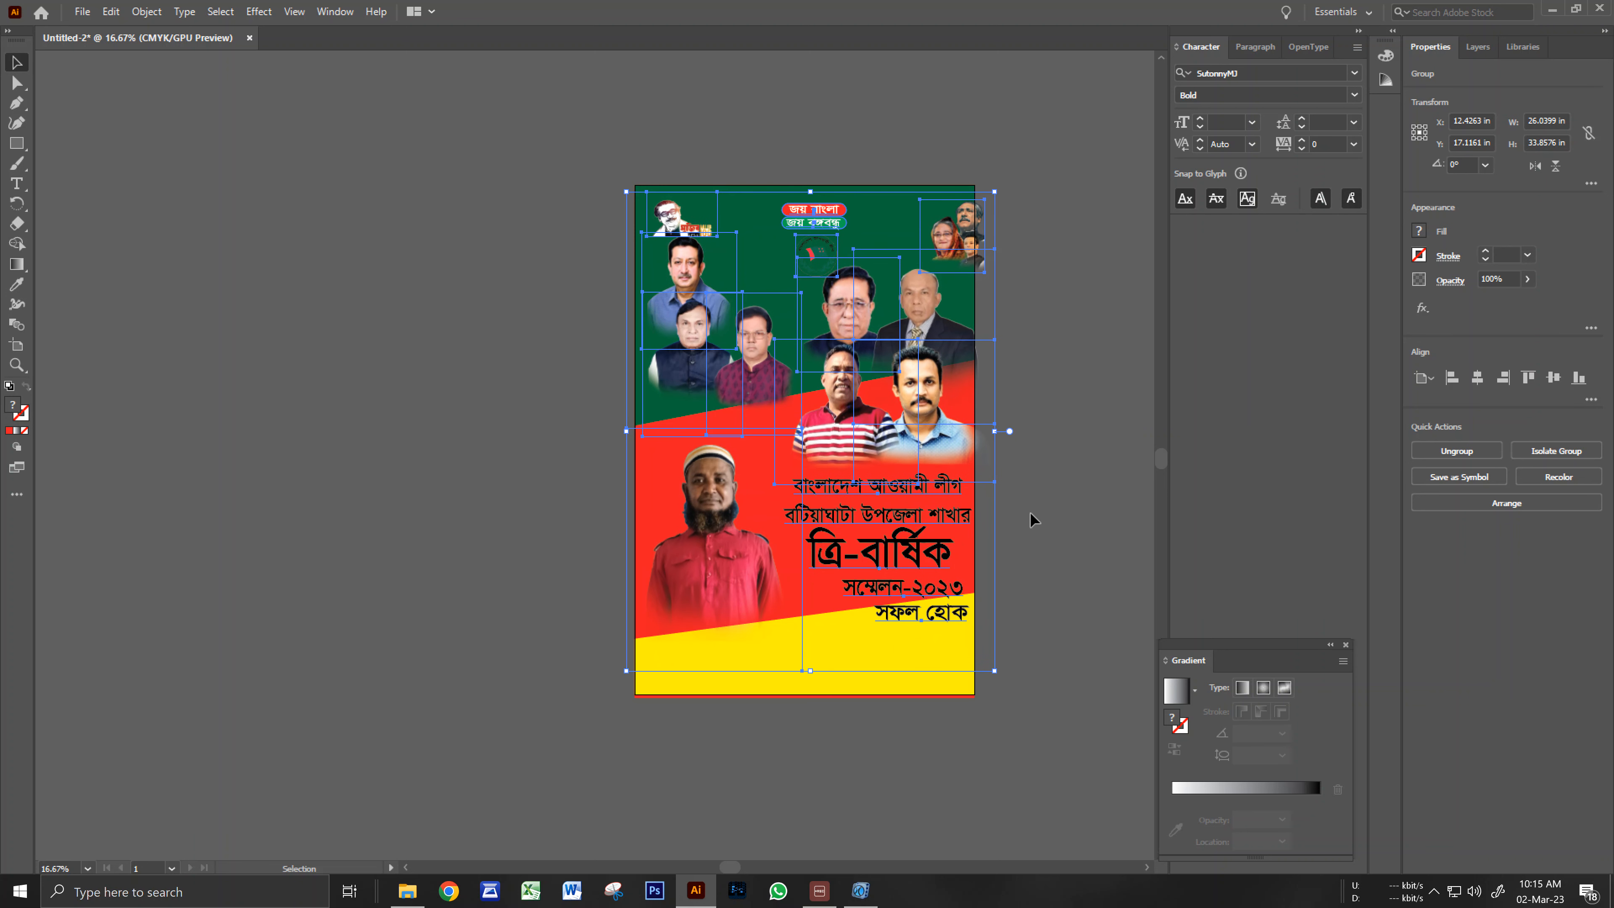
key("Right")
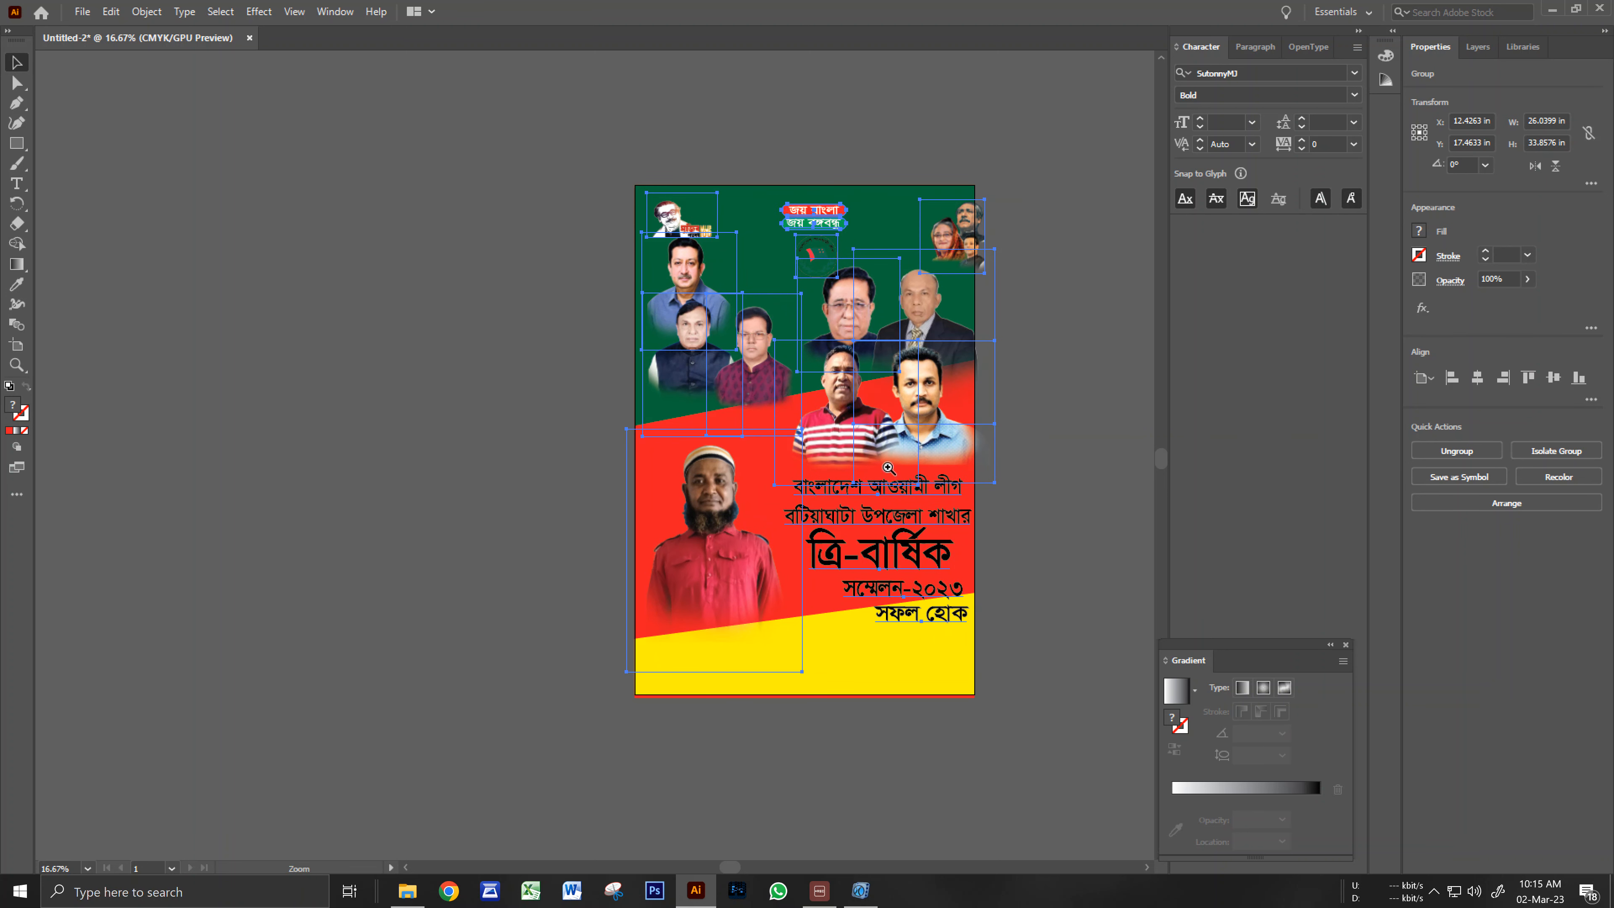
Zoom in on the poster and nudge the group up slightly into position.
left_click(888, 469, "ctrl")
left_click(889, 469, "ctrl")
left_click_drag(799, 480, 1097, 519)
left_click_drag(473, 483, 423, 514)
scroll(761, 452, "down", 1)
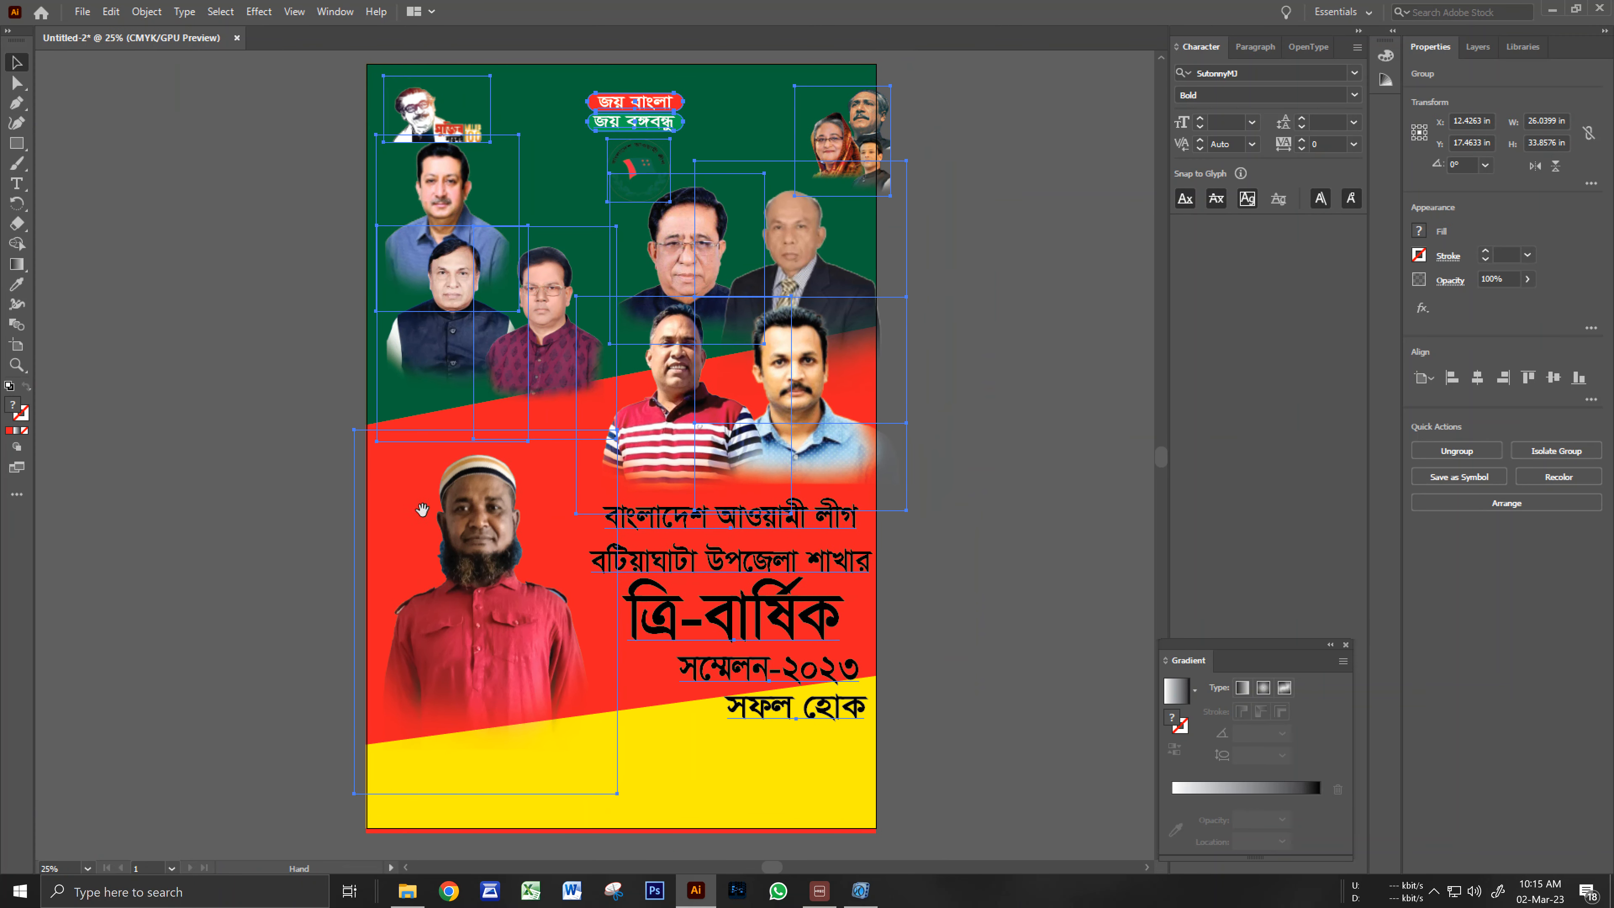
key("Up")
key("Up")
key("Up")
key("Up")
key("Up")
key("Up")
key("Up")
key("Up")
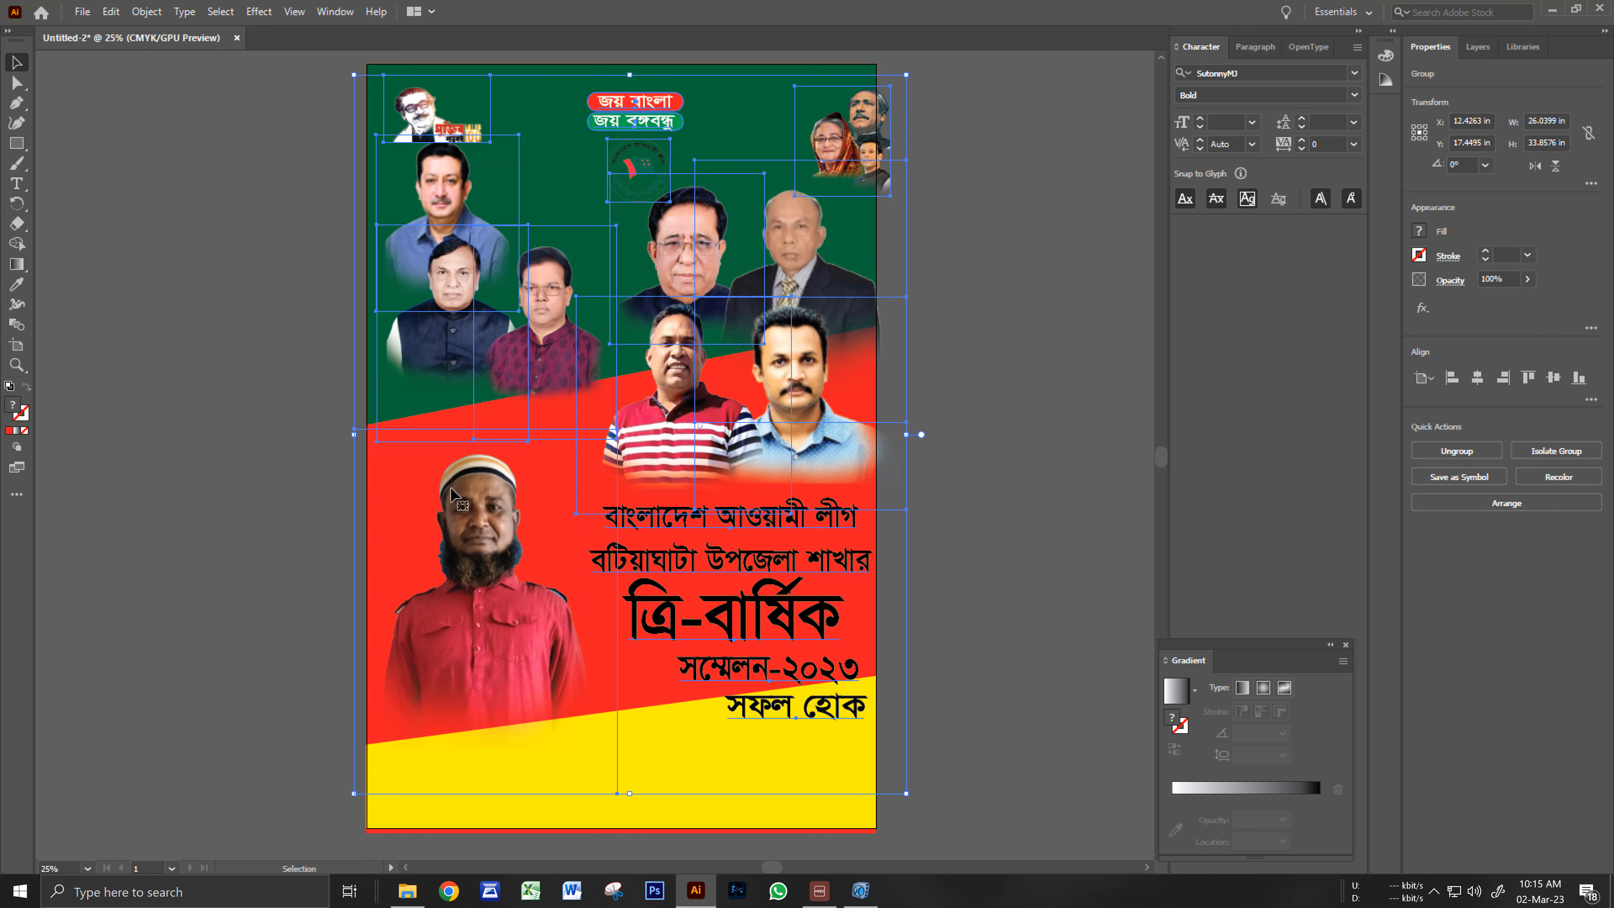
key("Up")
key("Up")
key("Up")
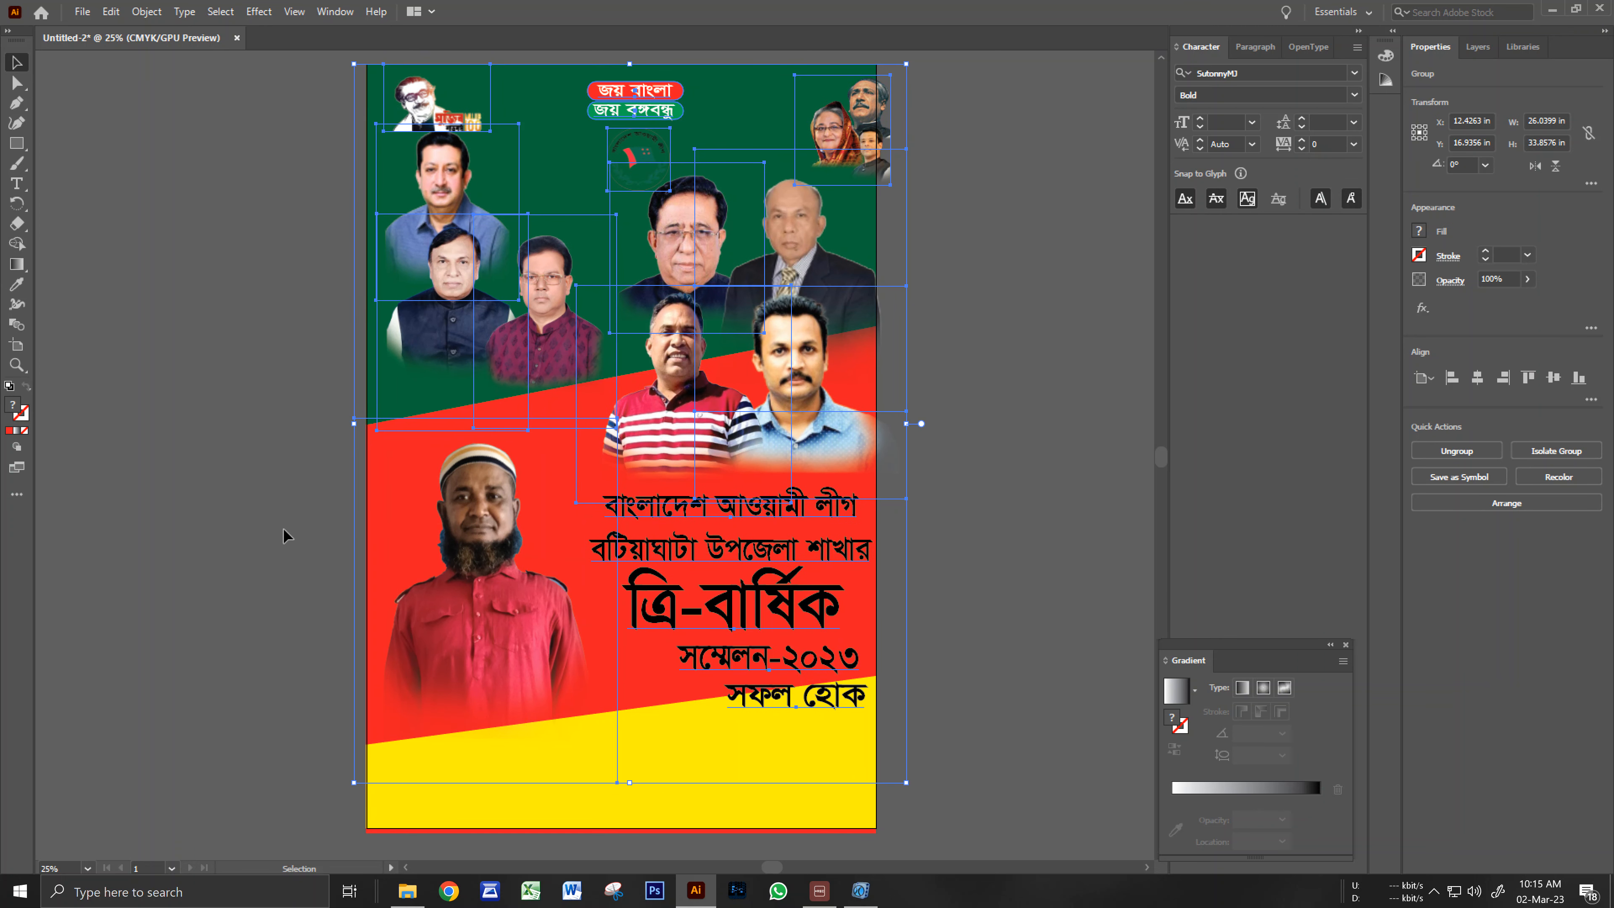
Narrow the group from its left and right sides to 24 in wide.
left_click_drag(351, 428, 366, 428)
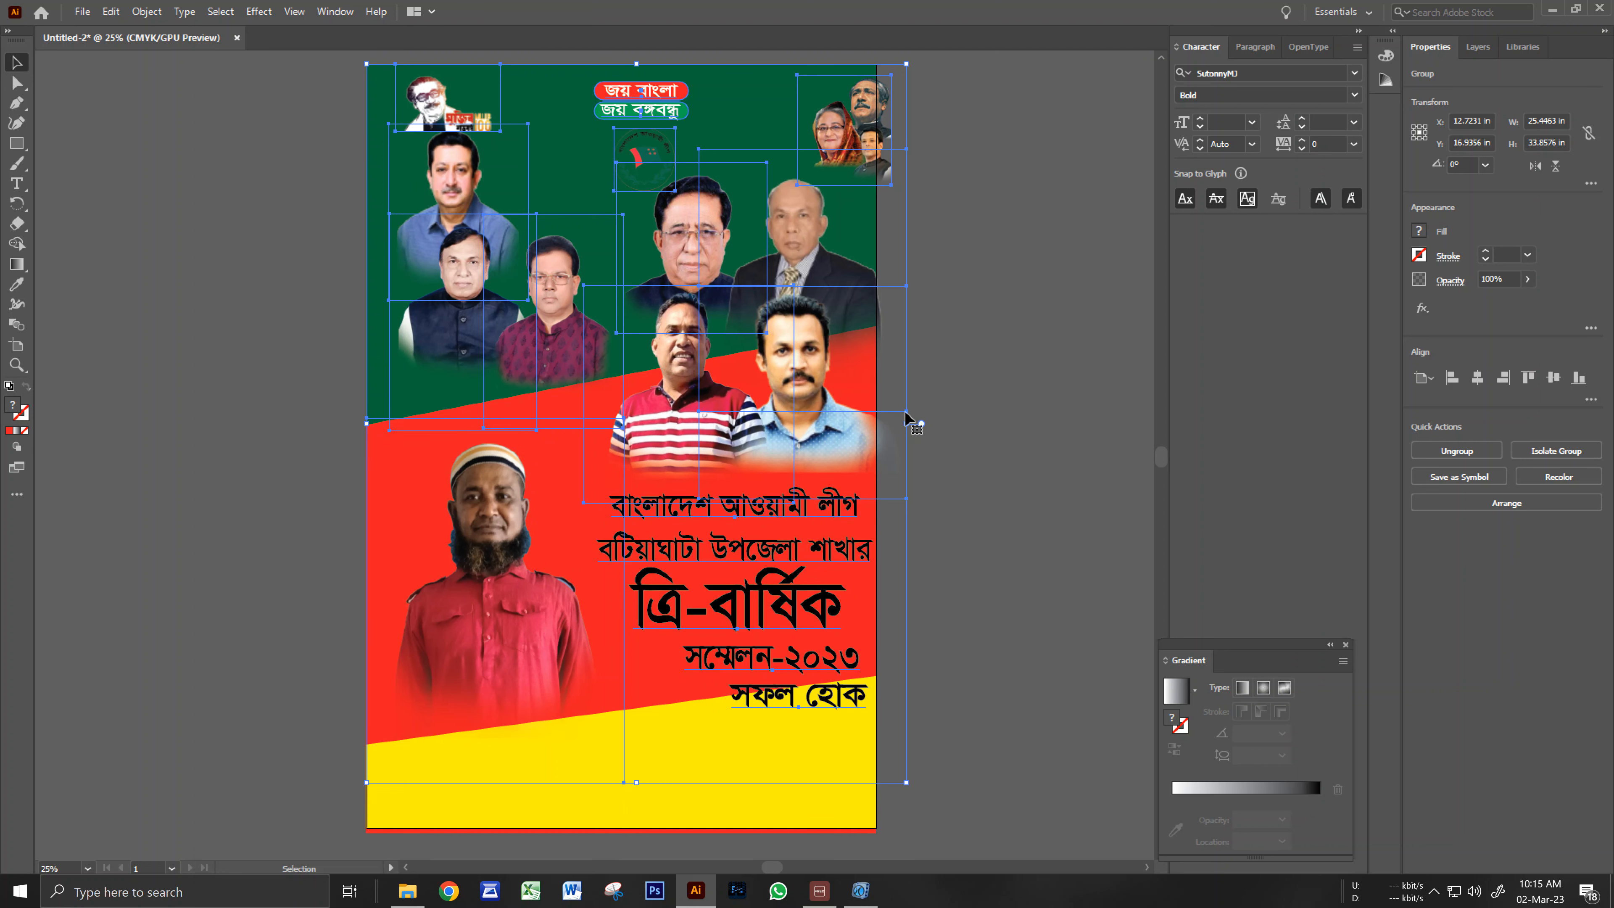
left_click_drag(907, 424, 876, 424)
scroll(759, 622, "down", 3)
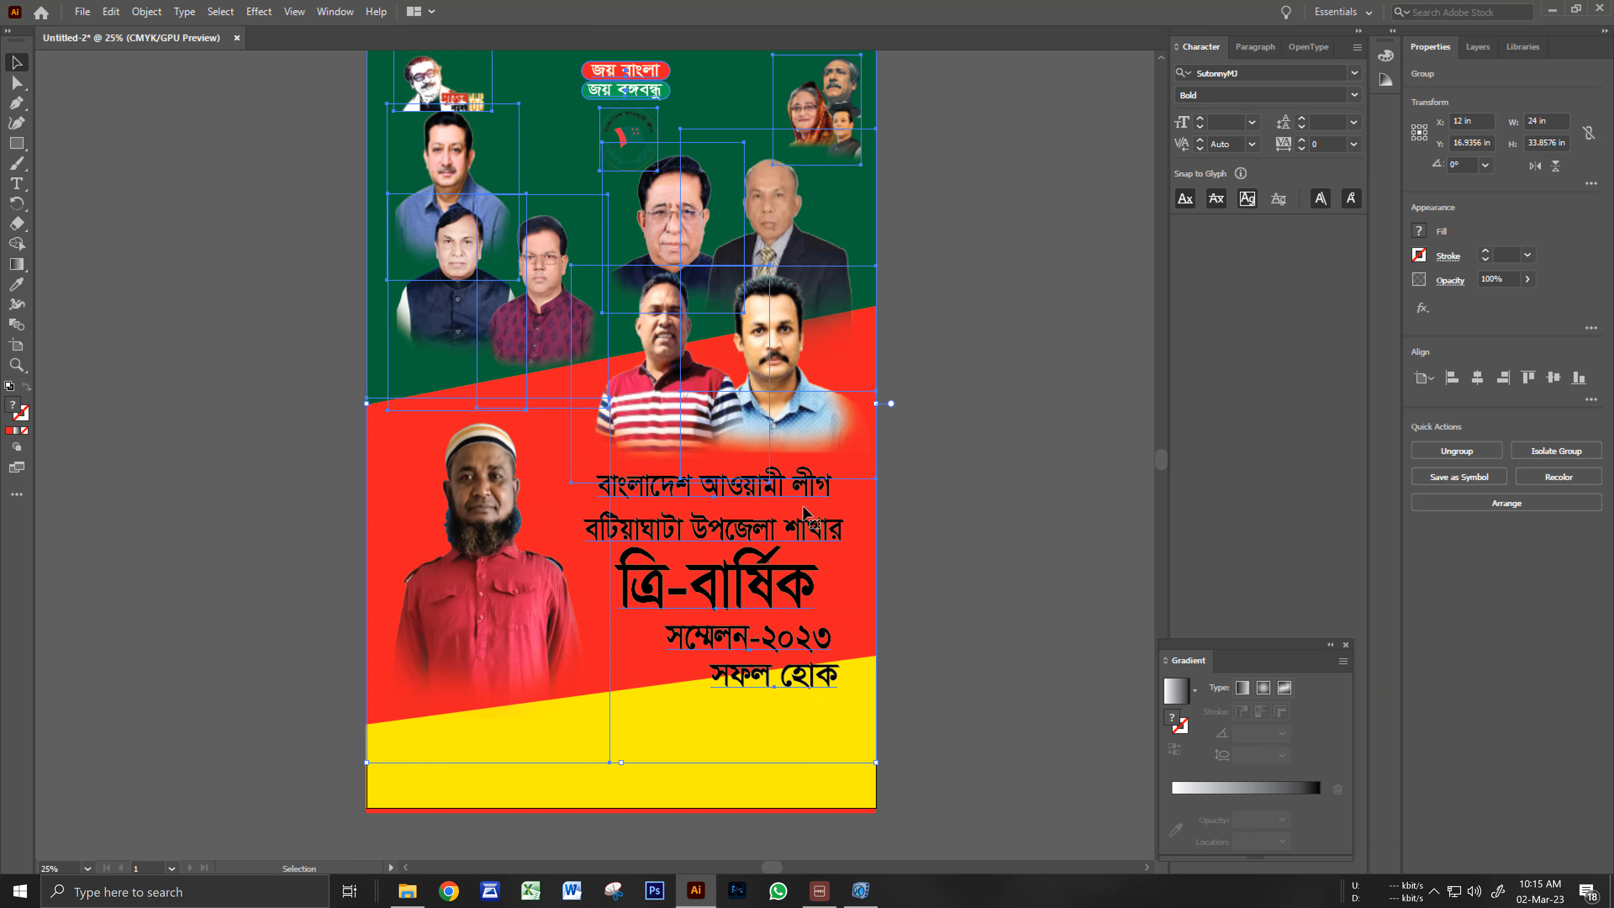
left_click(750, 774)
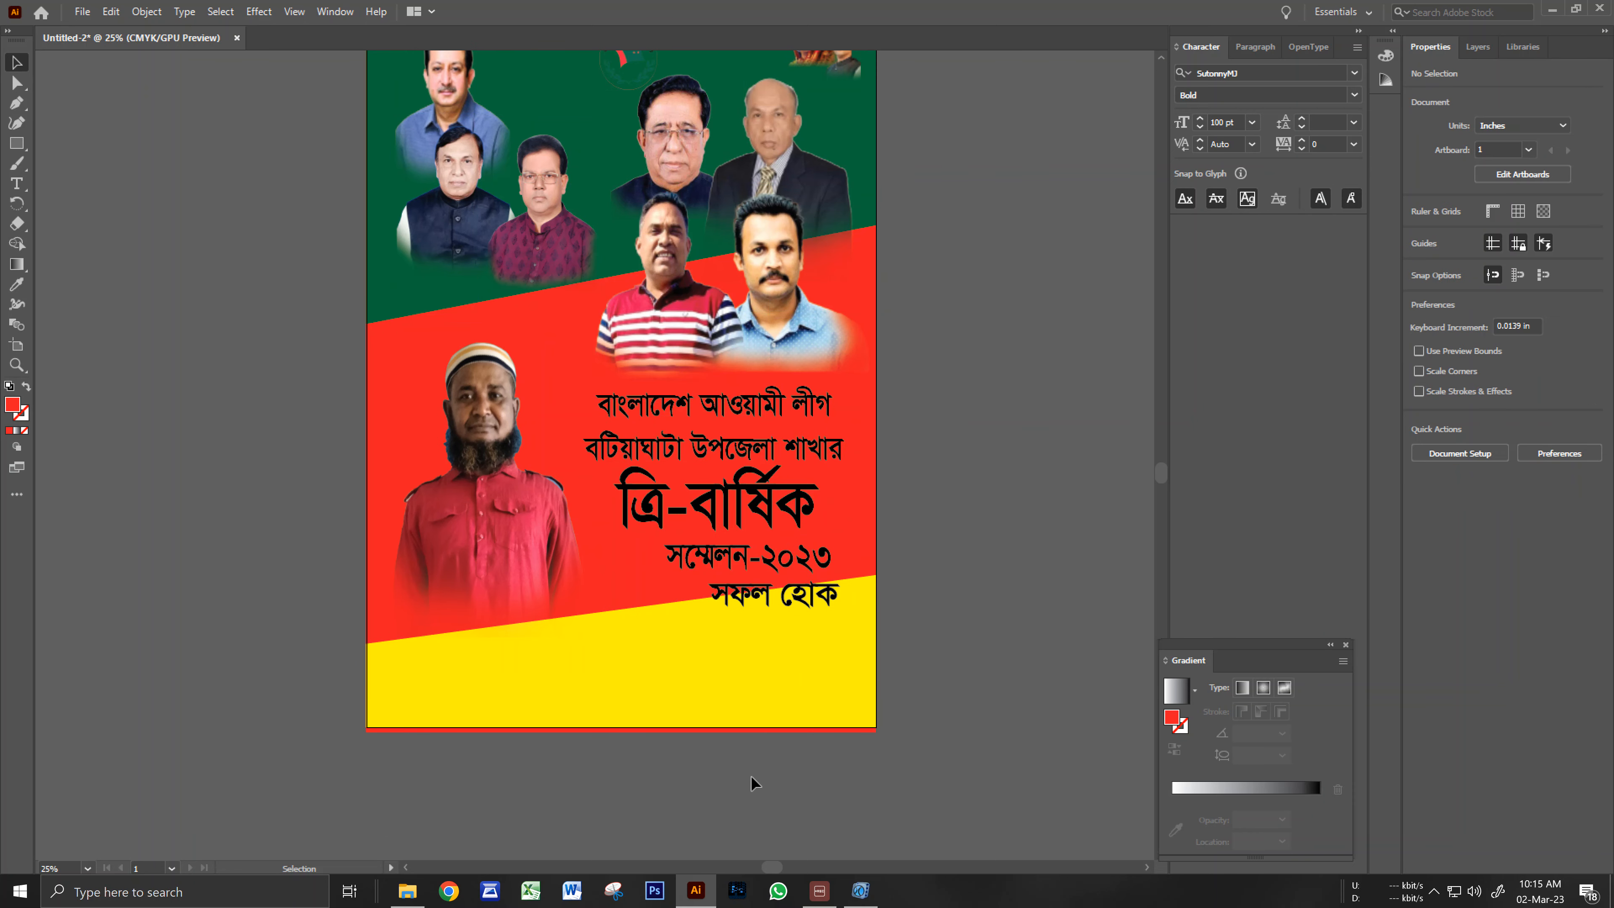
key("ctrl+minus")
left_click_drag(697, 533, 723, 604)
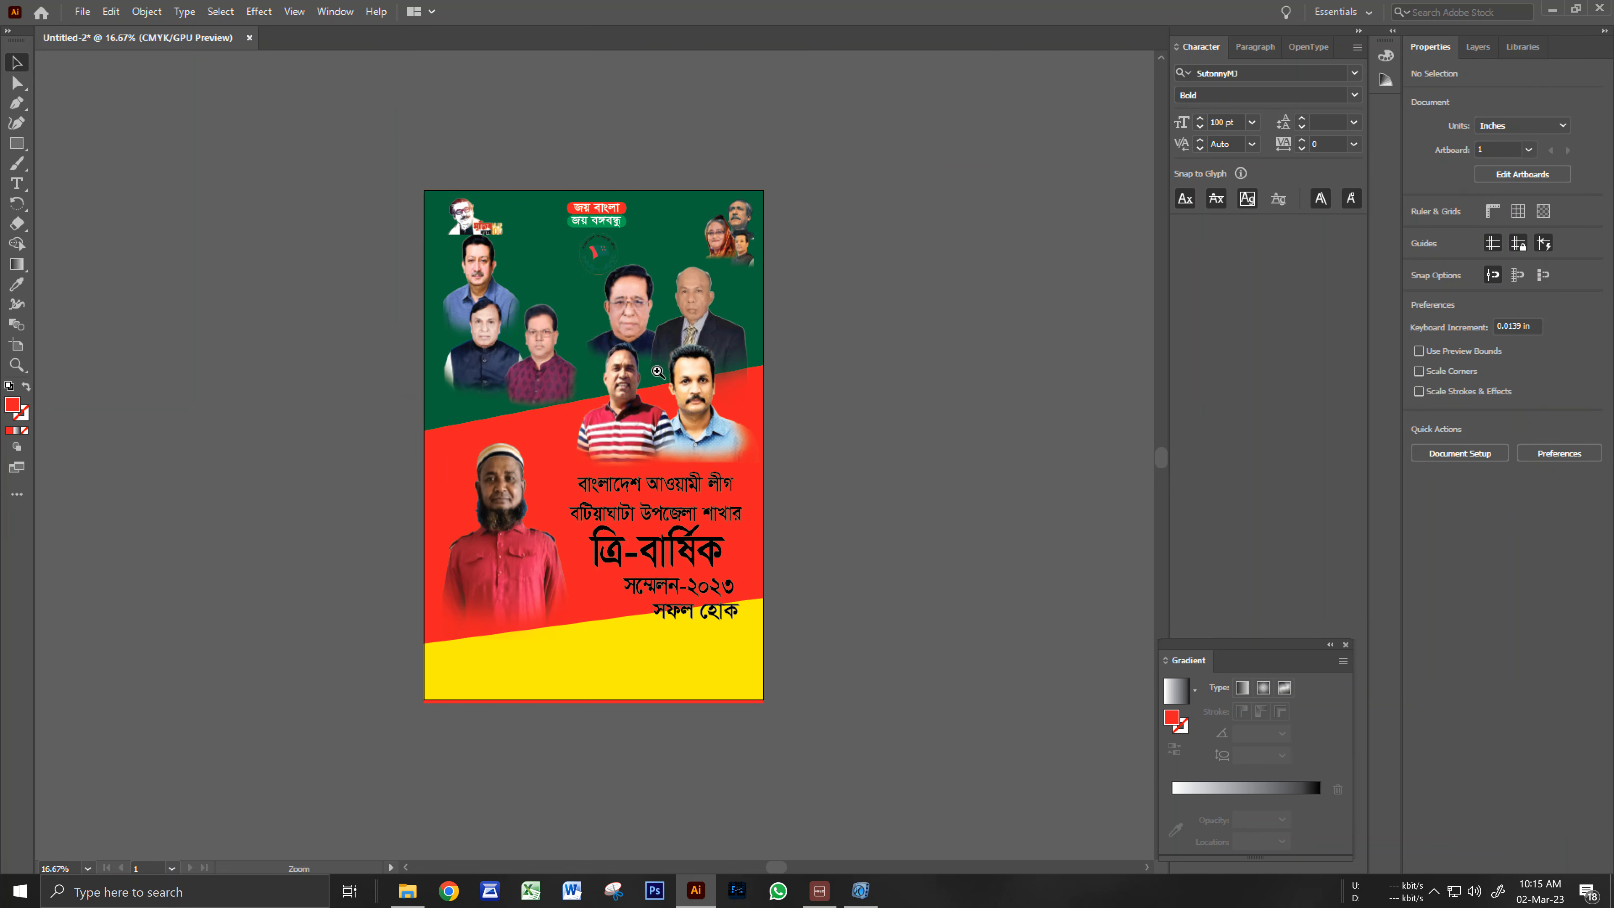
Select the photos-and-headings group and ungroup it.
left_click(658, 371, "ctrl")
left_click_drag(615, 454, 711, 459)
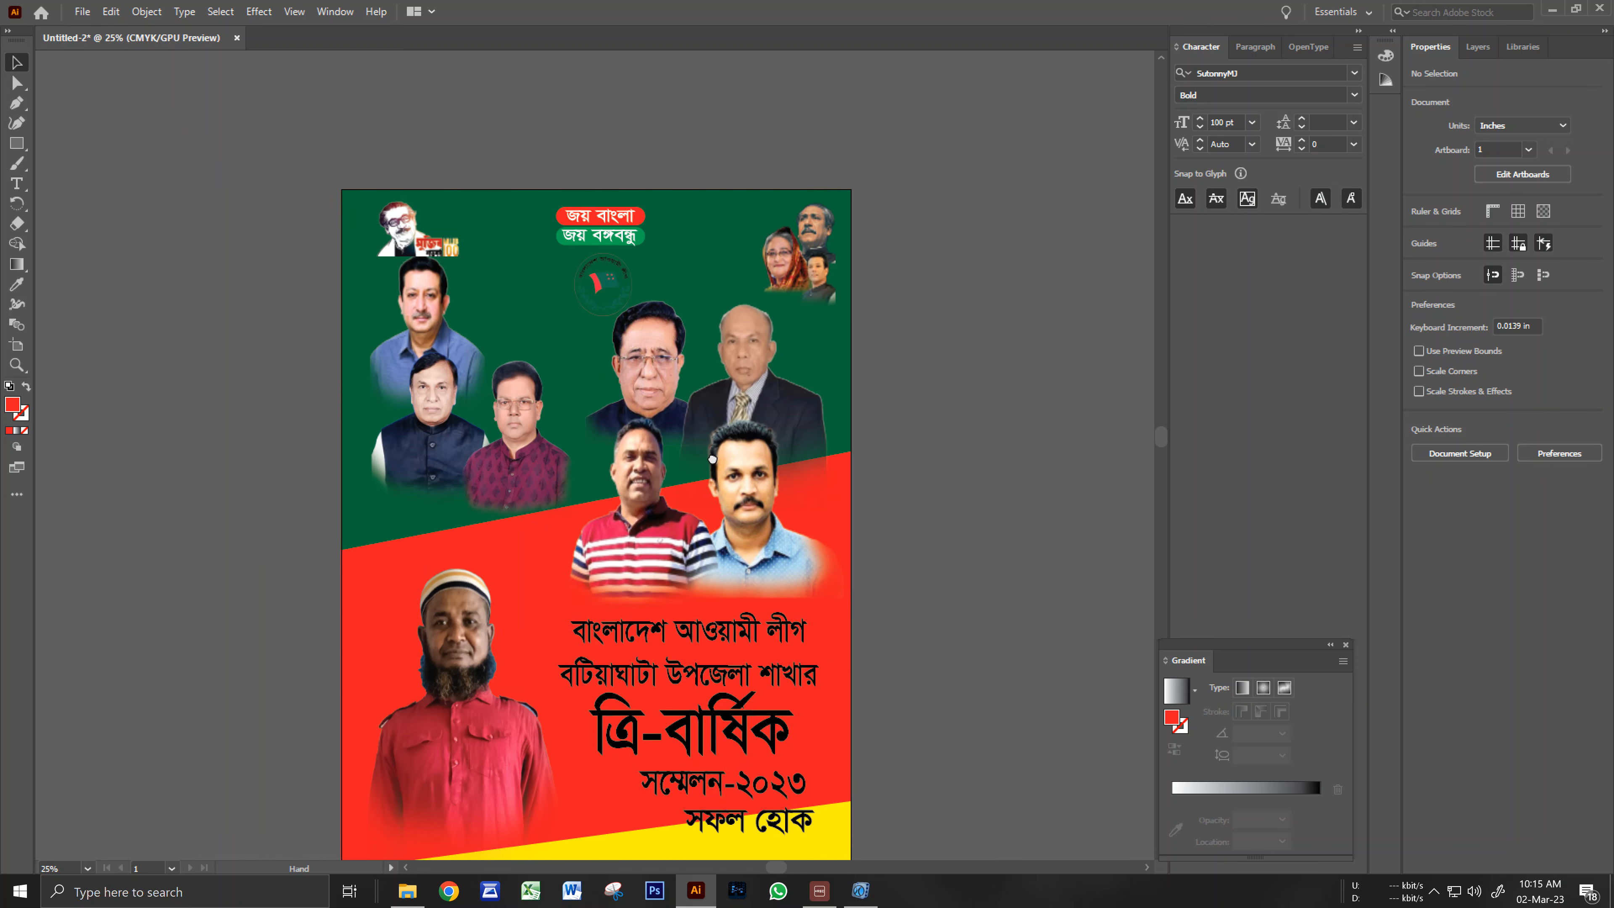
left_click(623, 280)
left_click_drag(749, 623, 861, 438)
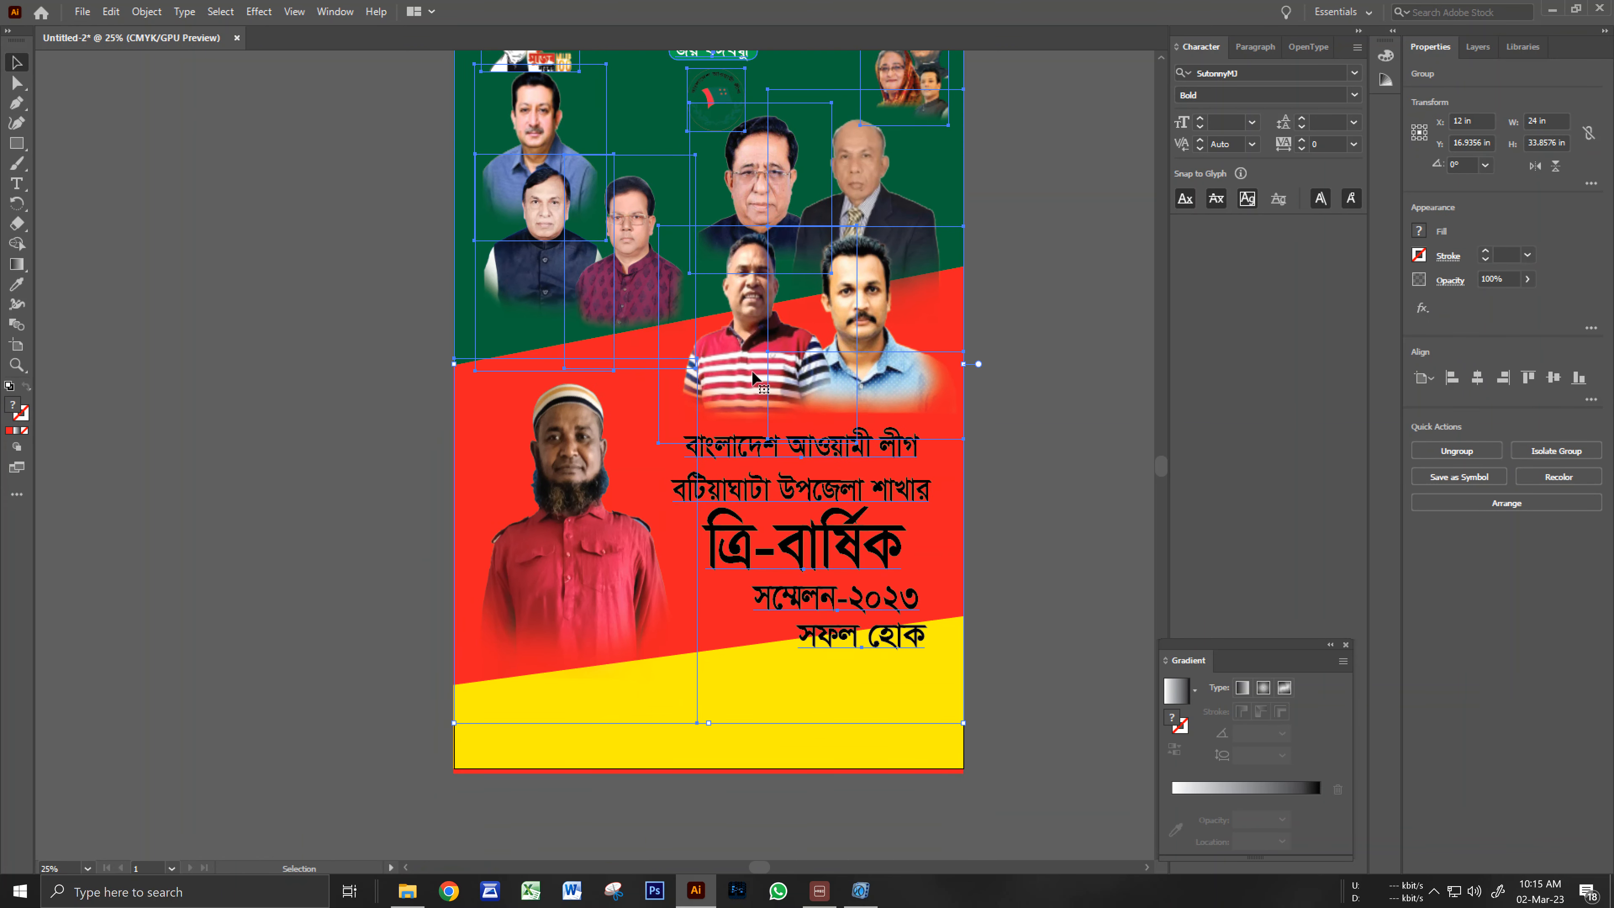
right_click(752, 376)
left_click(788, 512)
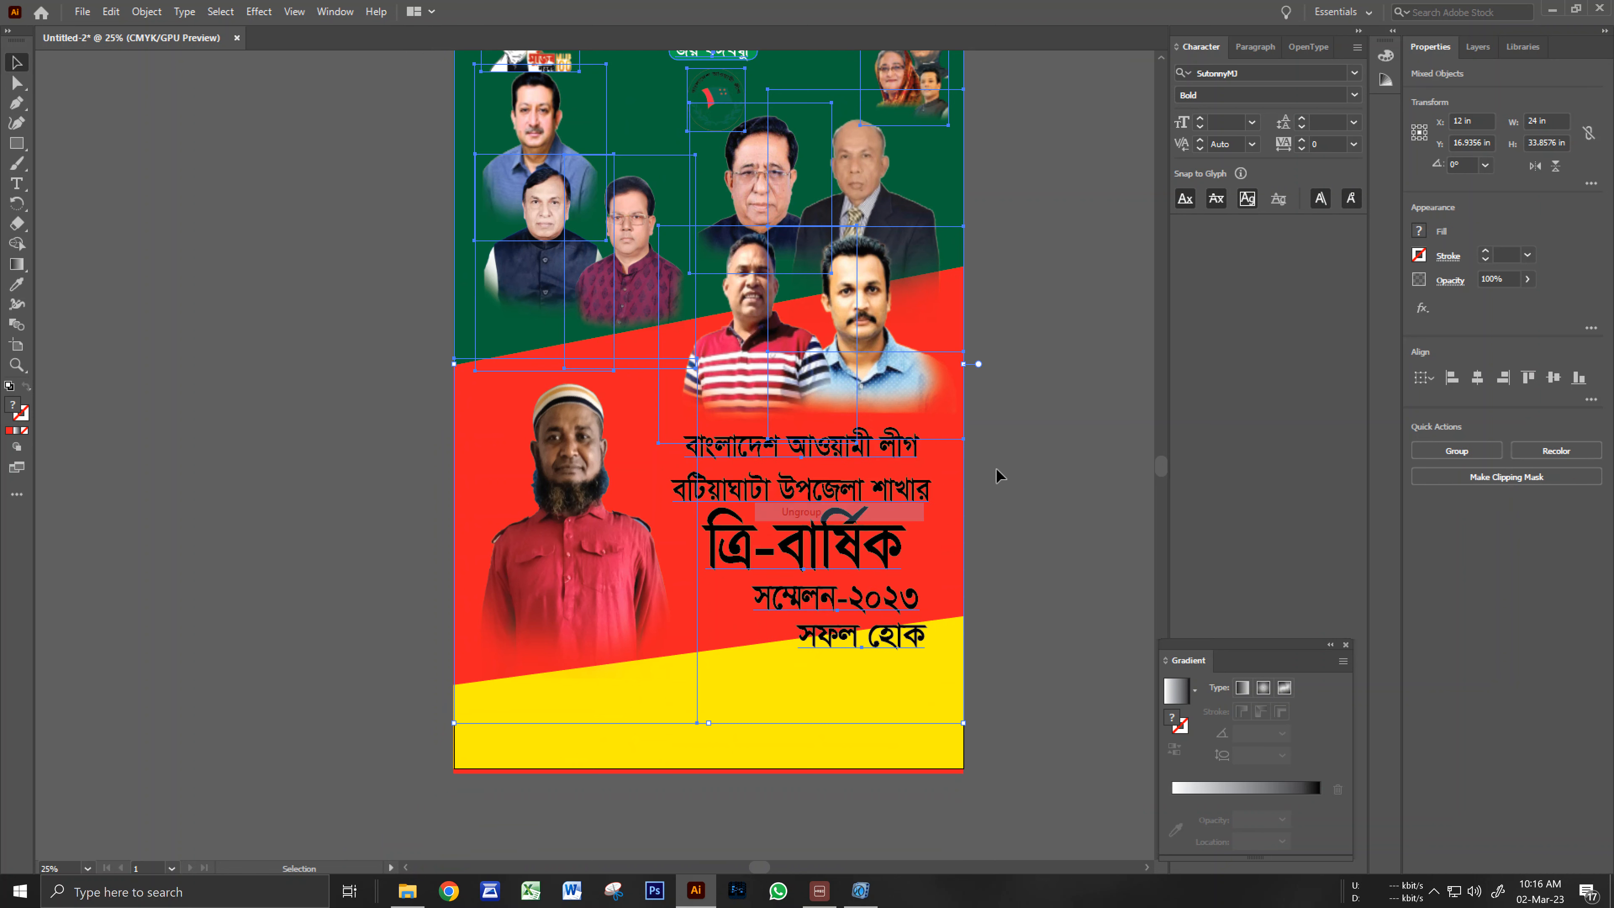
left_click(1030, 461)
left_click_drag(919, 656, 635, 601)
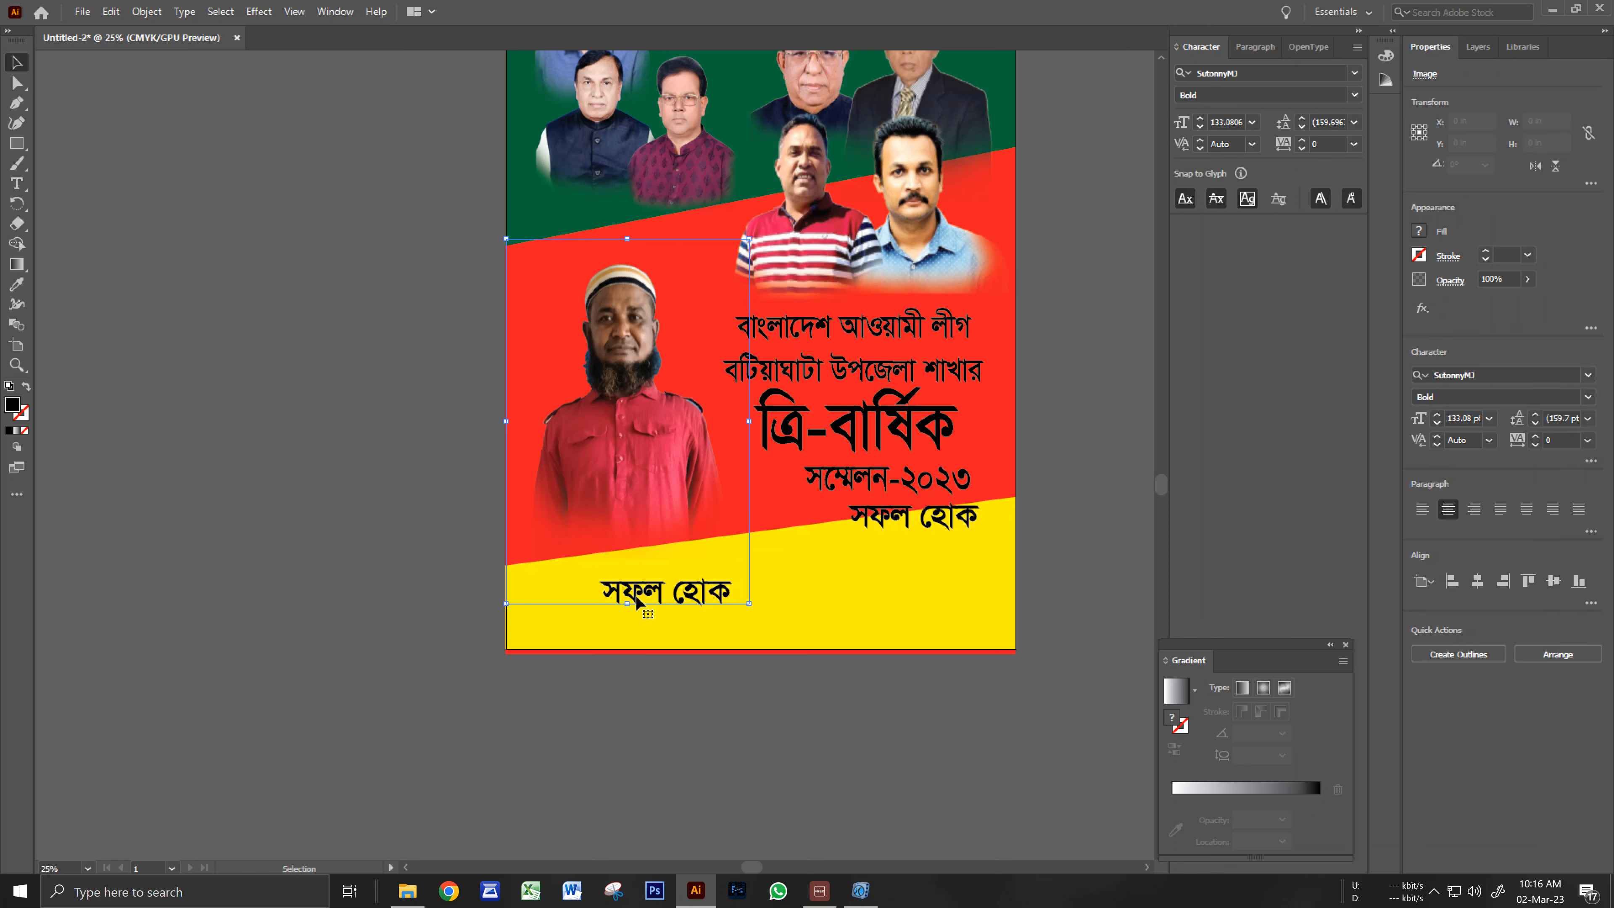
Enter and exit isolation mode on the portrait photo, undoing an accidental move.
double_click(638, 601)
double_click(414, 569)
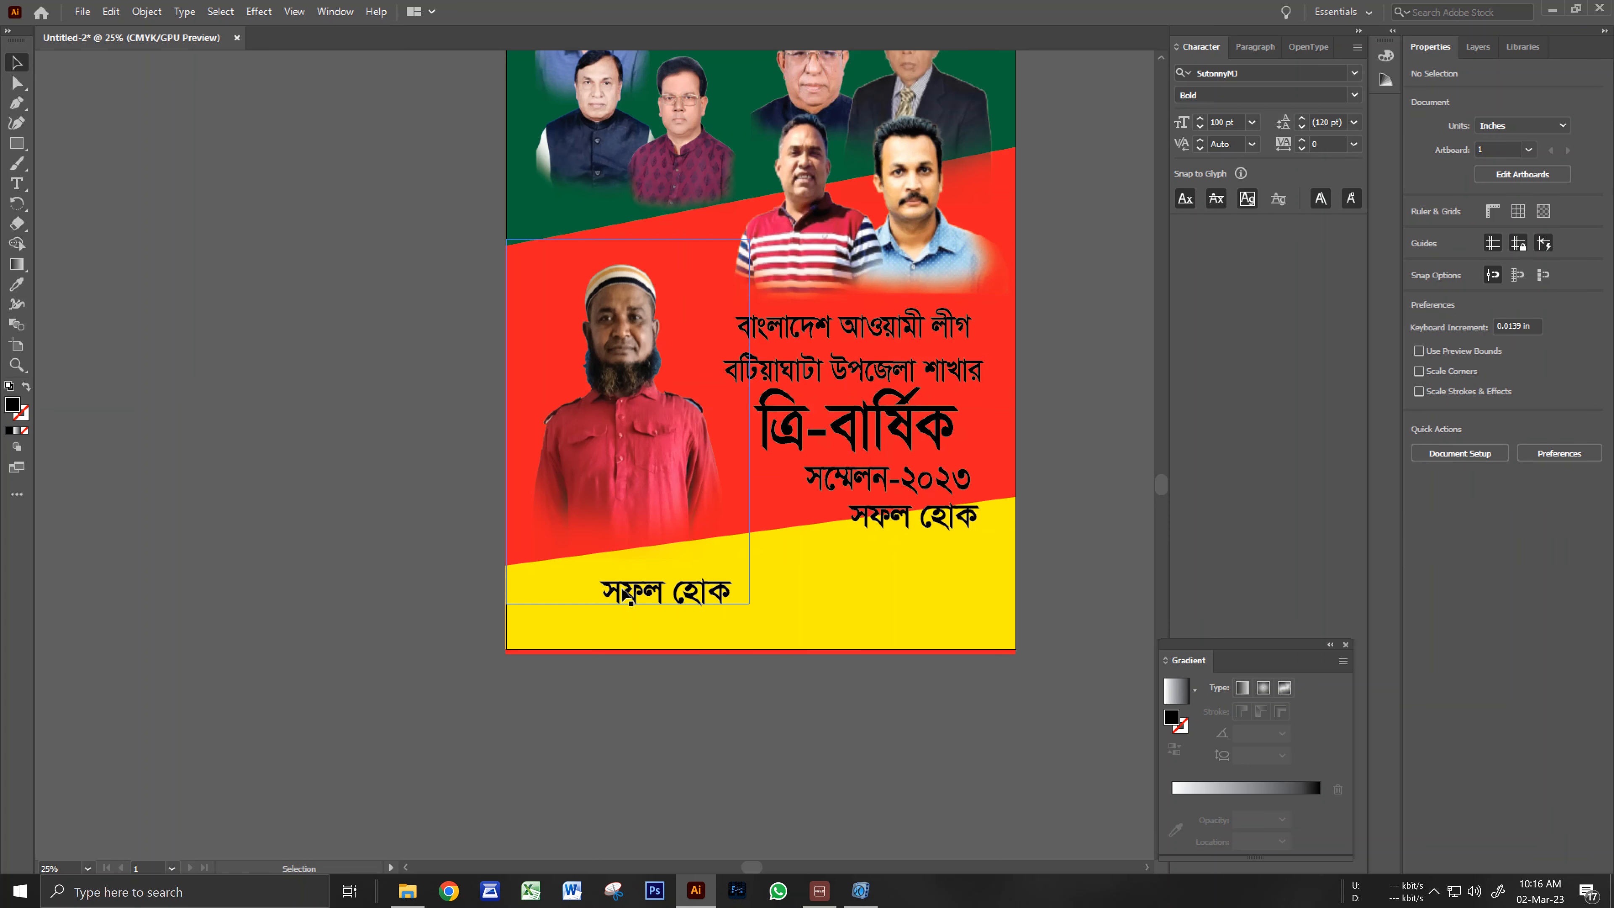
double_click(623, 592)
double_click(376, 552)
left_click_drag(627, 600, 413, 600)
key("ctrl+z")
left_click(656, 728)
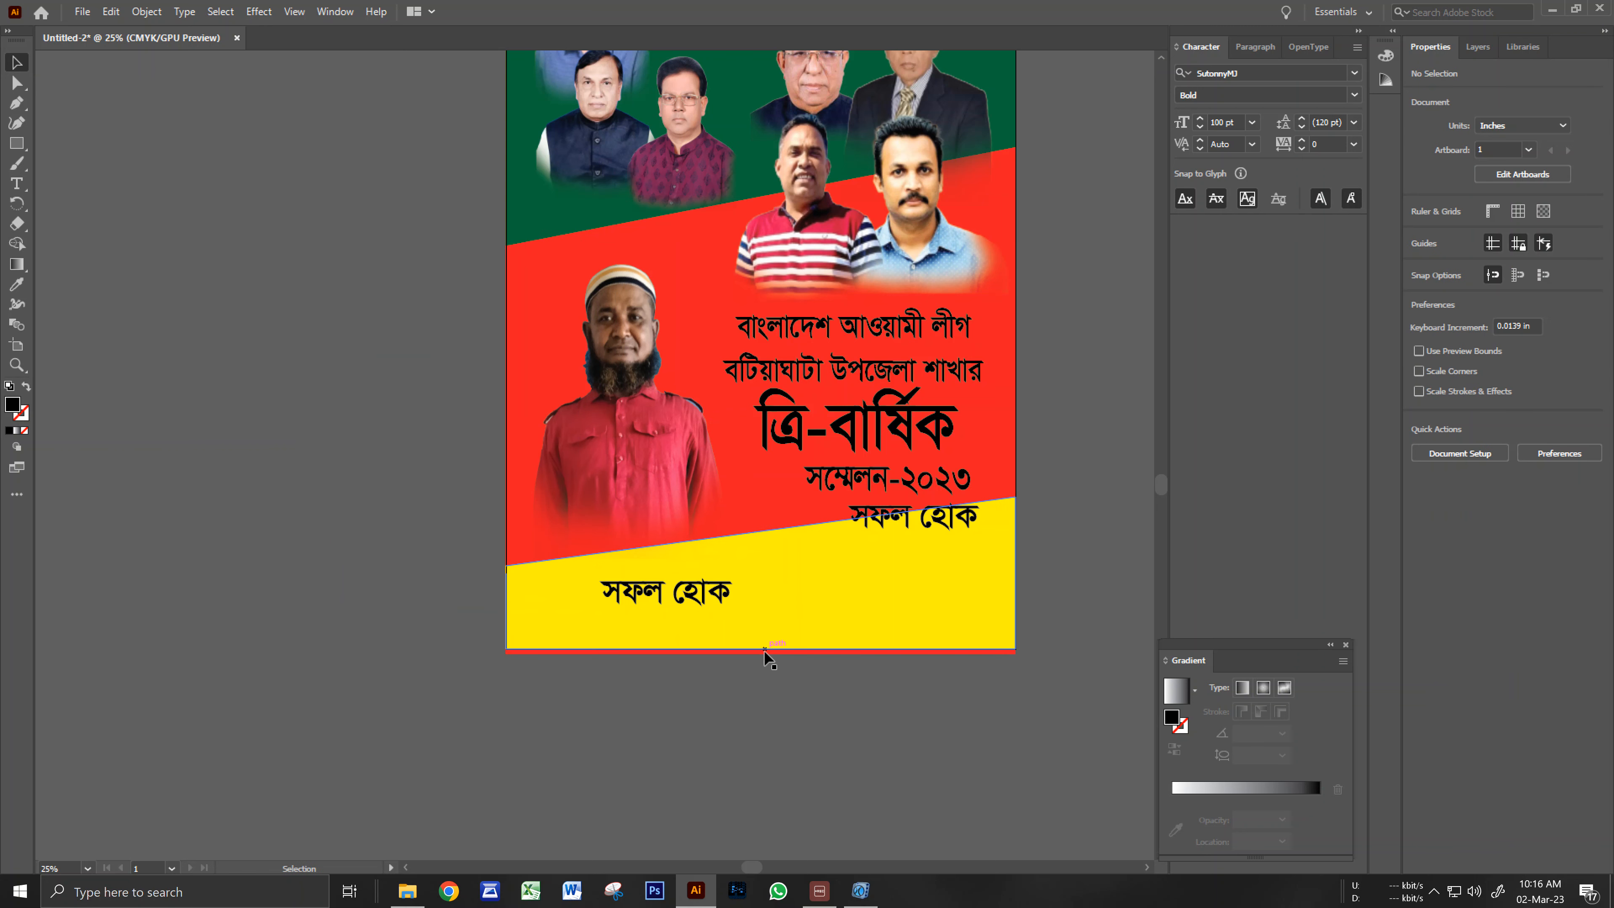
double_click(722, 600)
Move the spare সফল হোক copy off the artboard and replace its text with the candidate's full name.
double_click(825, 578)
left_click_drag(714, 597, 404, 581)
double_click(400, 579)
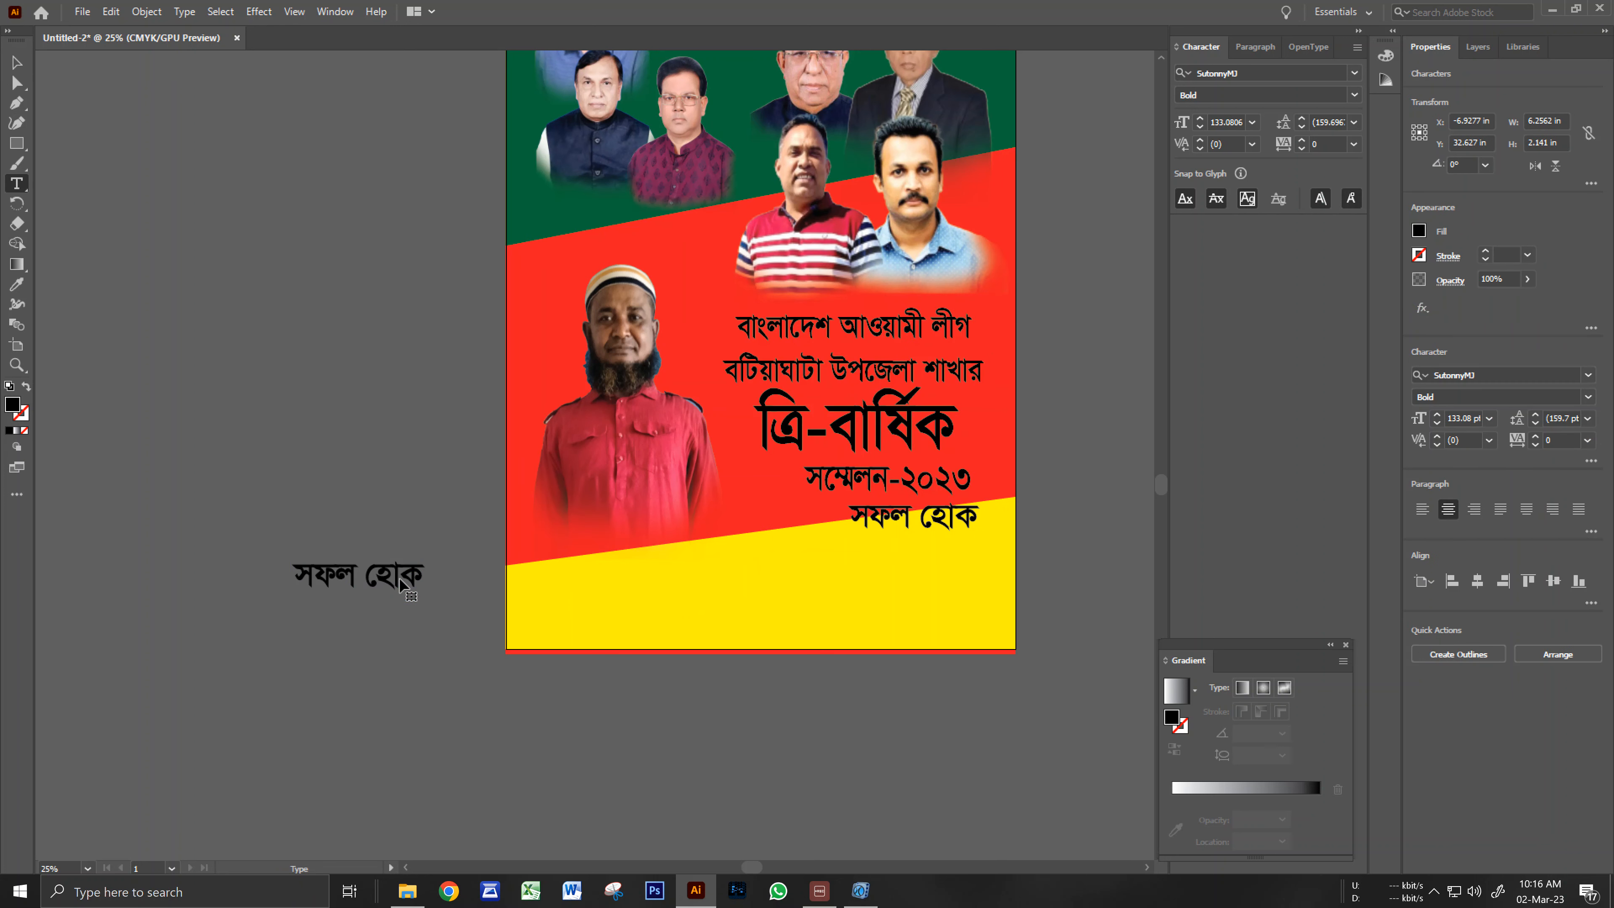
key("ctrl+a")
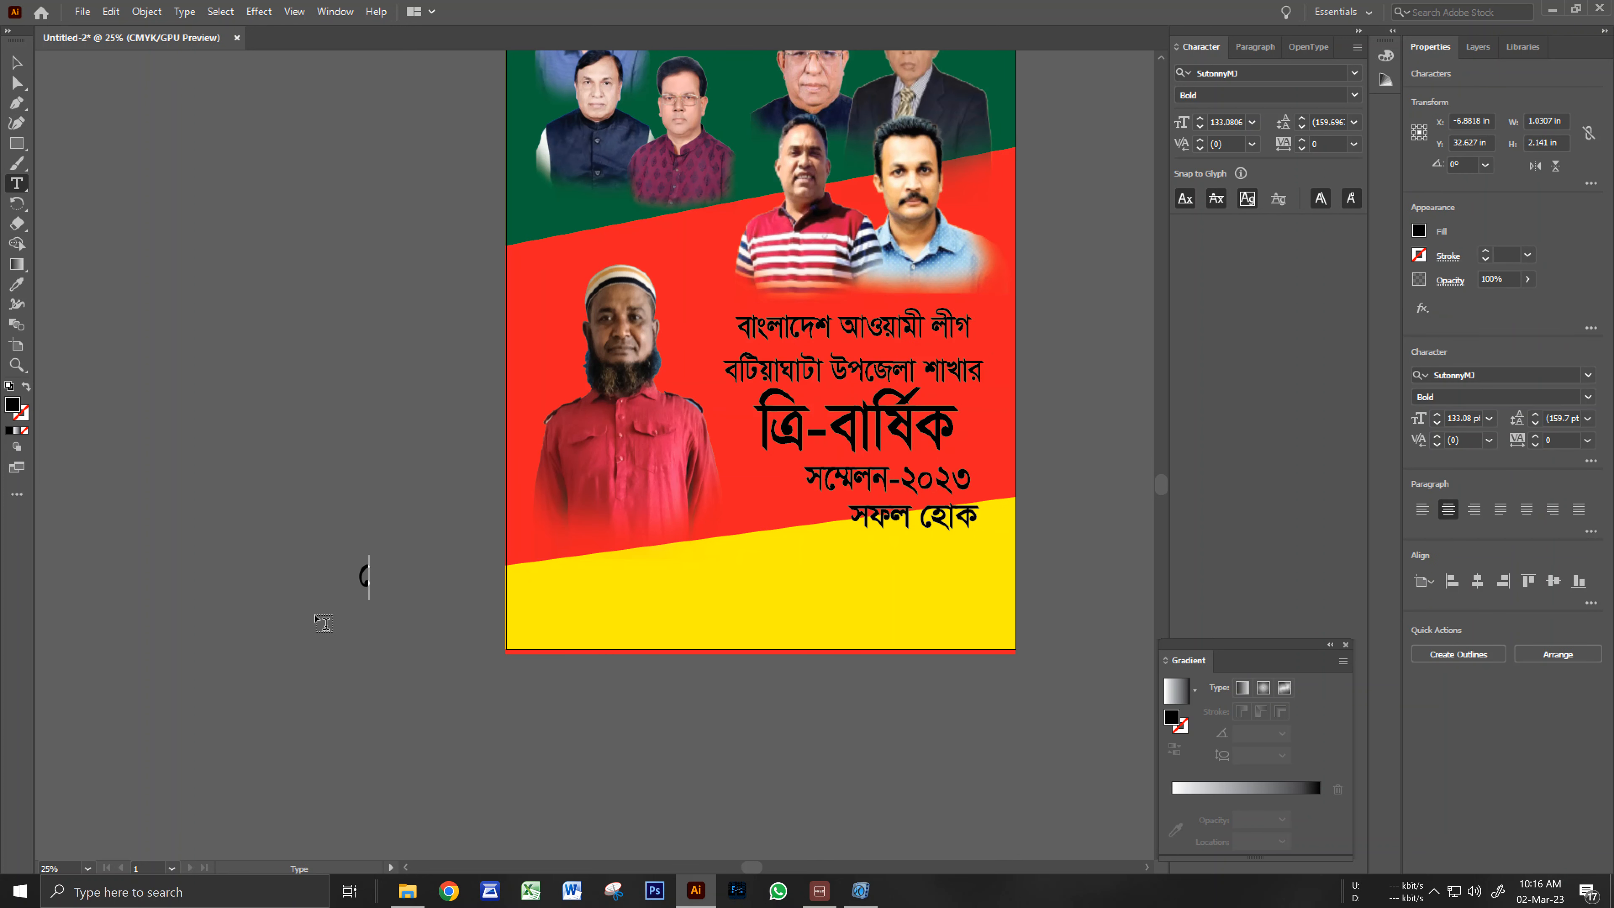
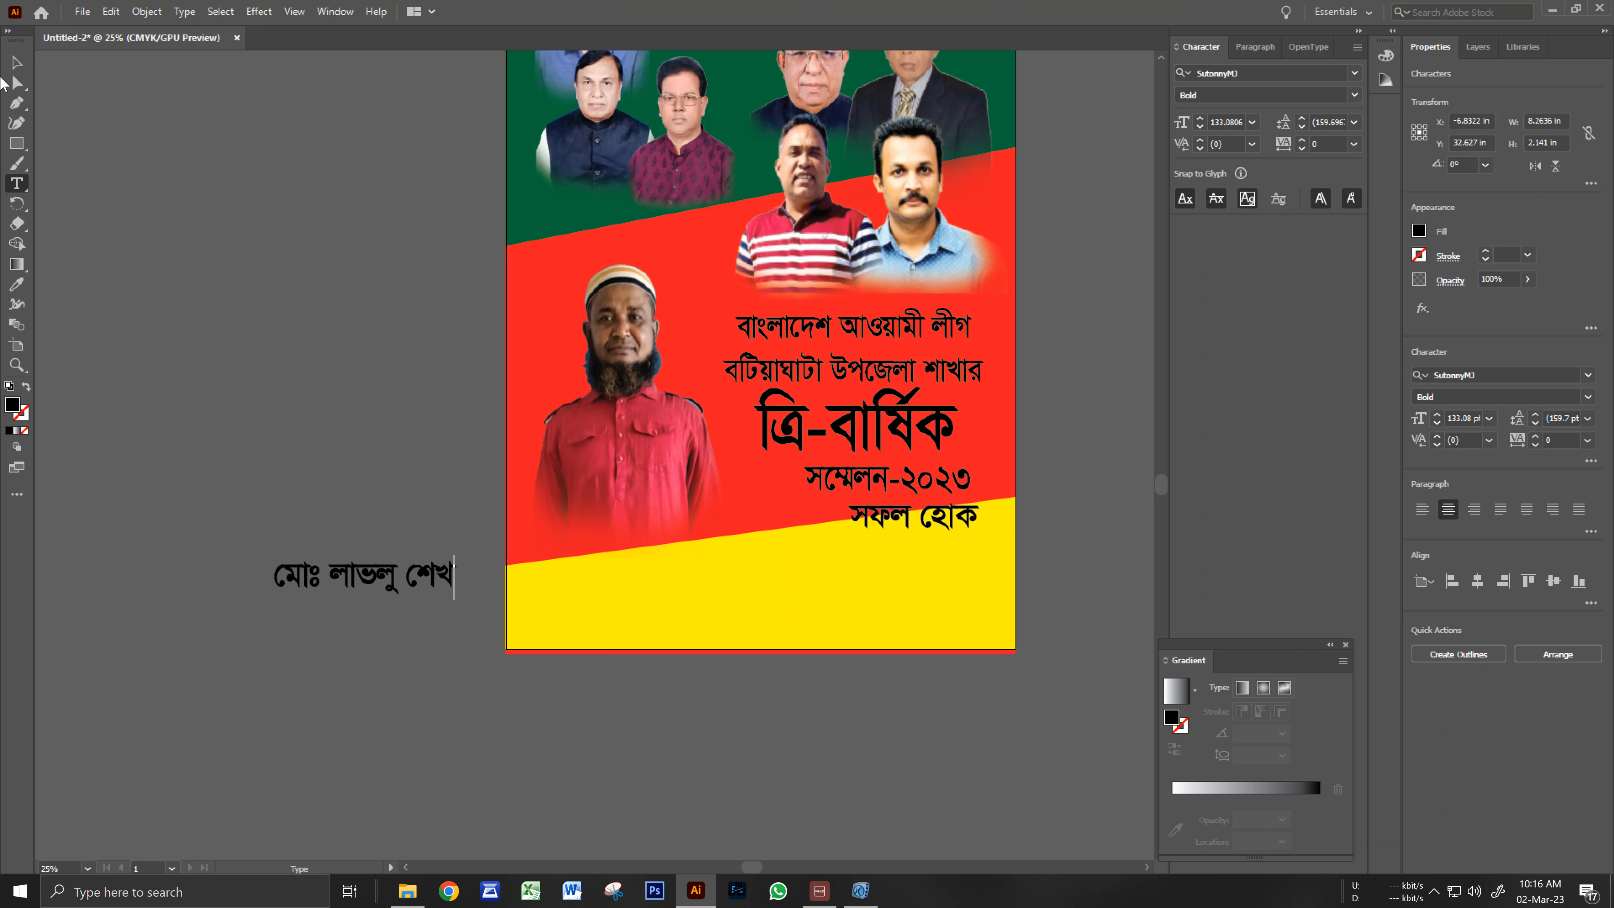
left_click(16, 66)
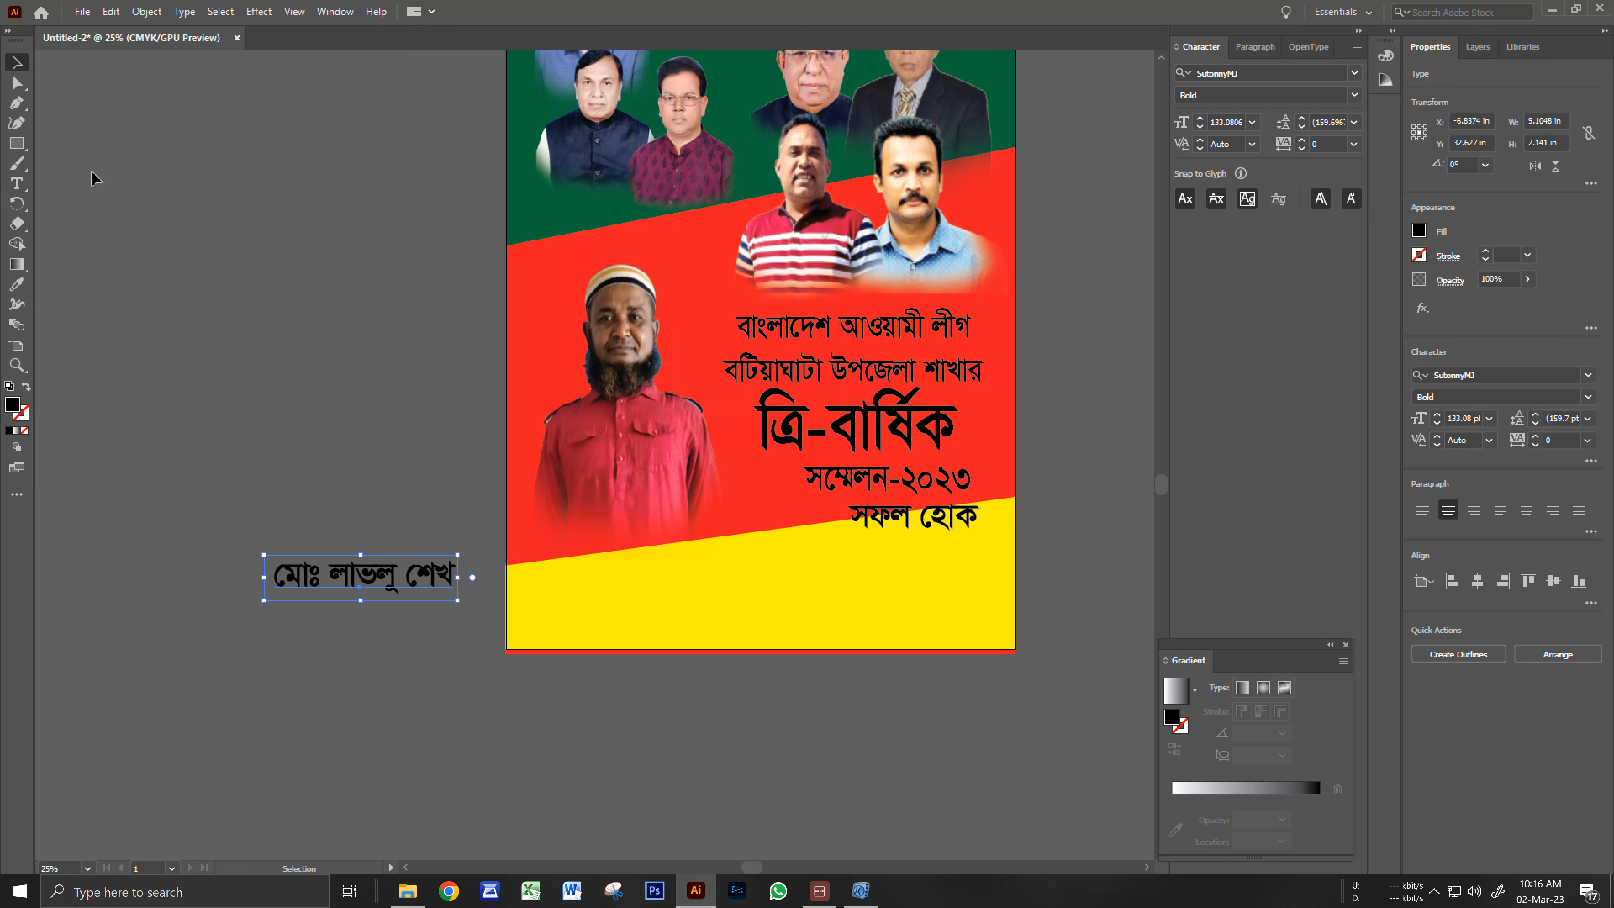
Place the name text across the yellow band and enlarge it to about 207 pt.
left_click(228, 382)
left_click_drag(393, 579, 986, 628)
mouse_move(881, 598)
left_mouse_down()
mouse_move(867, 593)
mouse_move(896, 589)
left_mouse_up()
right_click(895, 582)
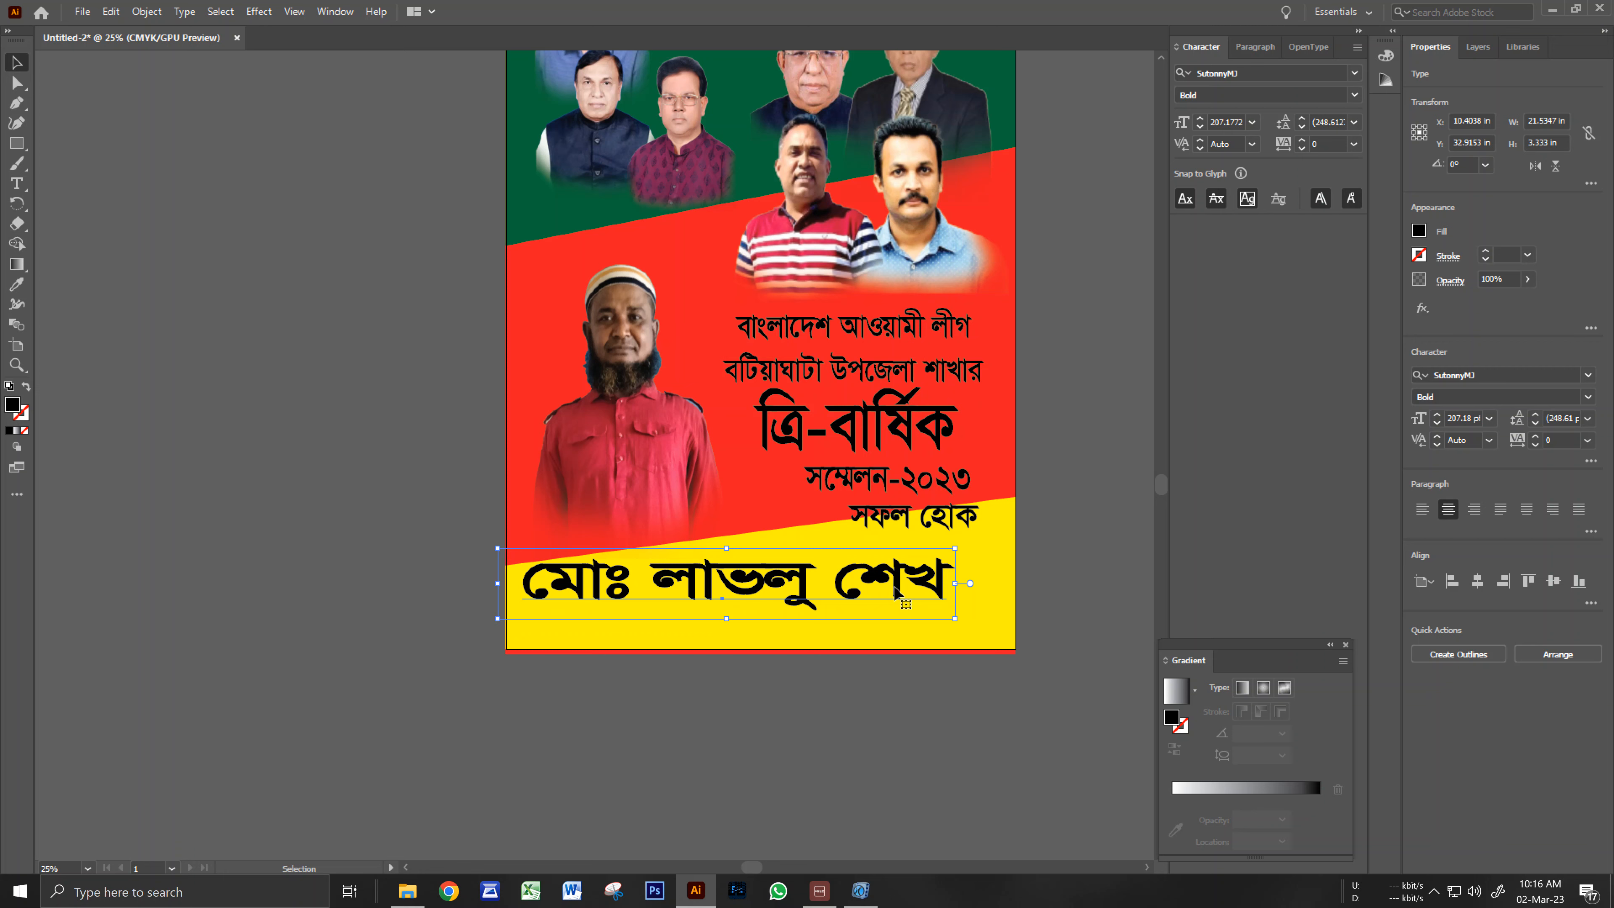
left_click(937, 752)
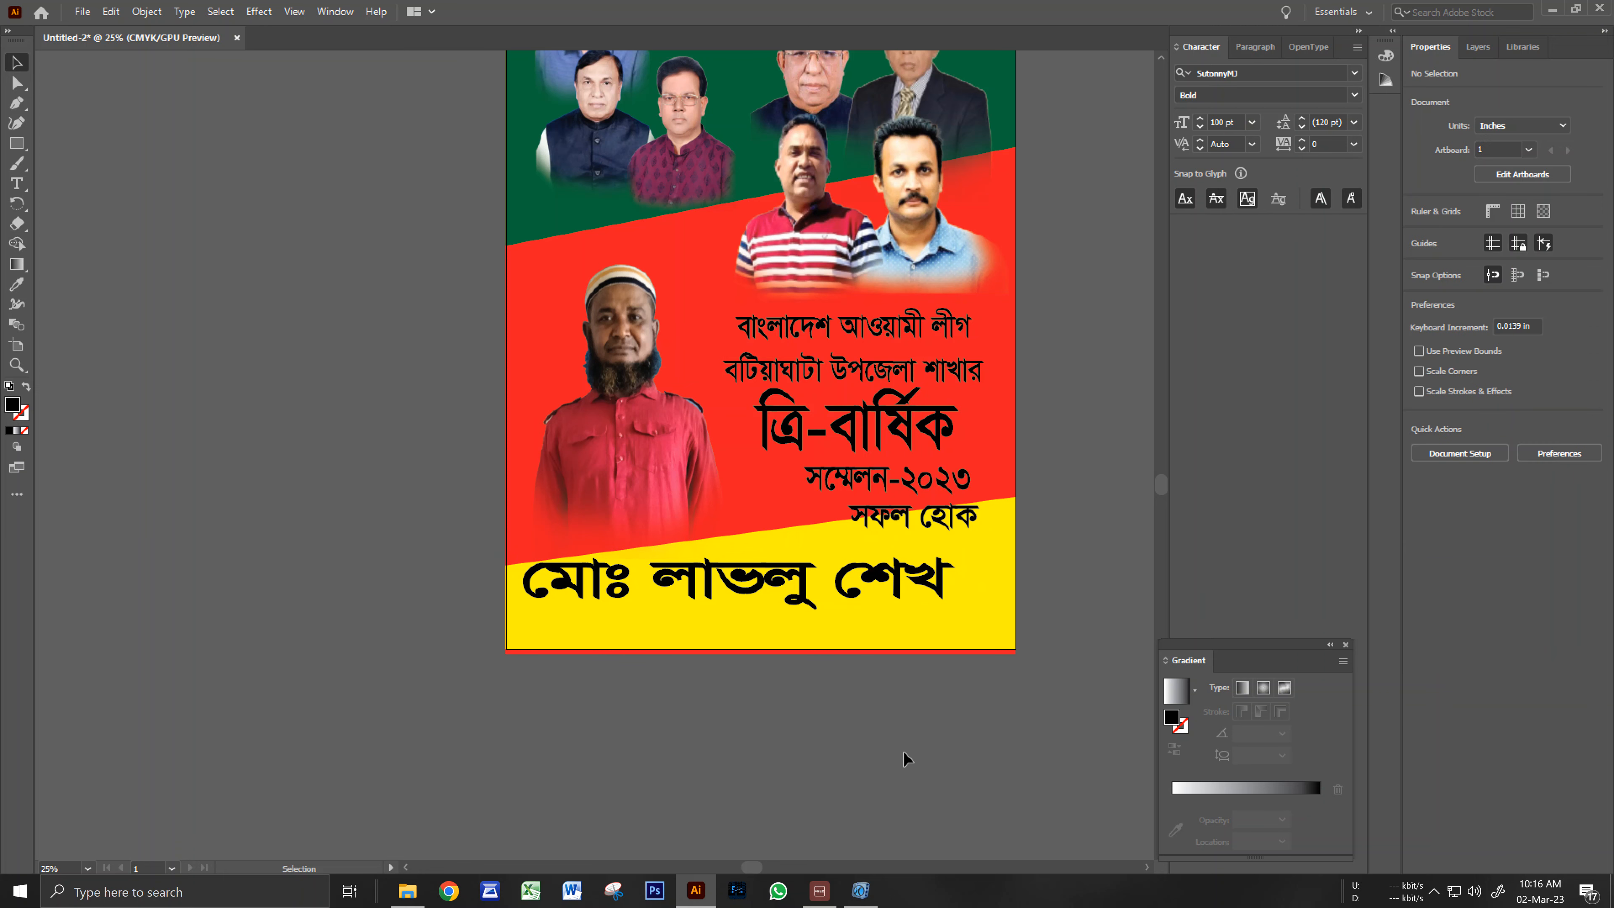
Pull the red background rectangle's bottom edge up to the artboard's bottom edge.
left_click(806, 750)
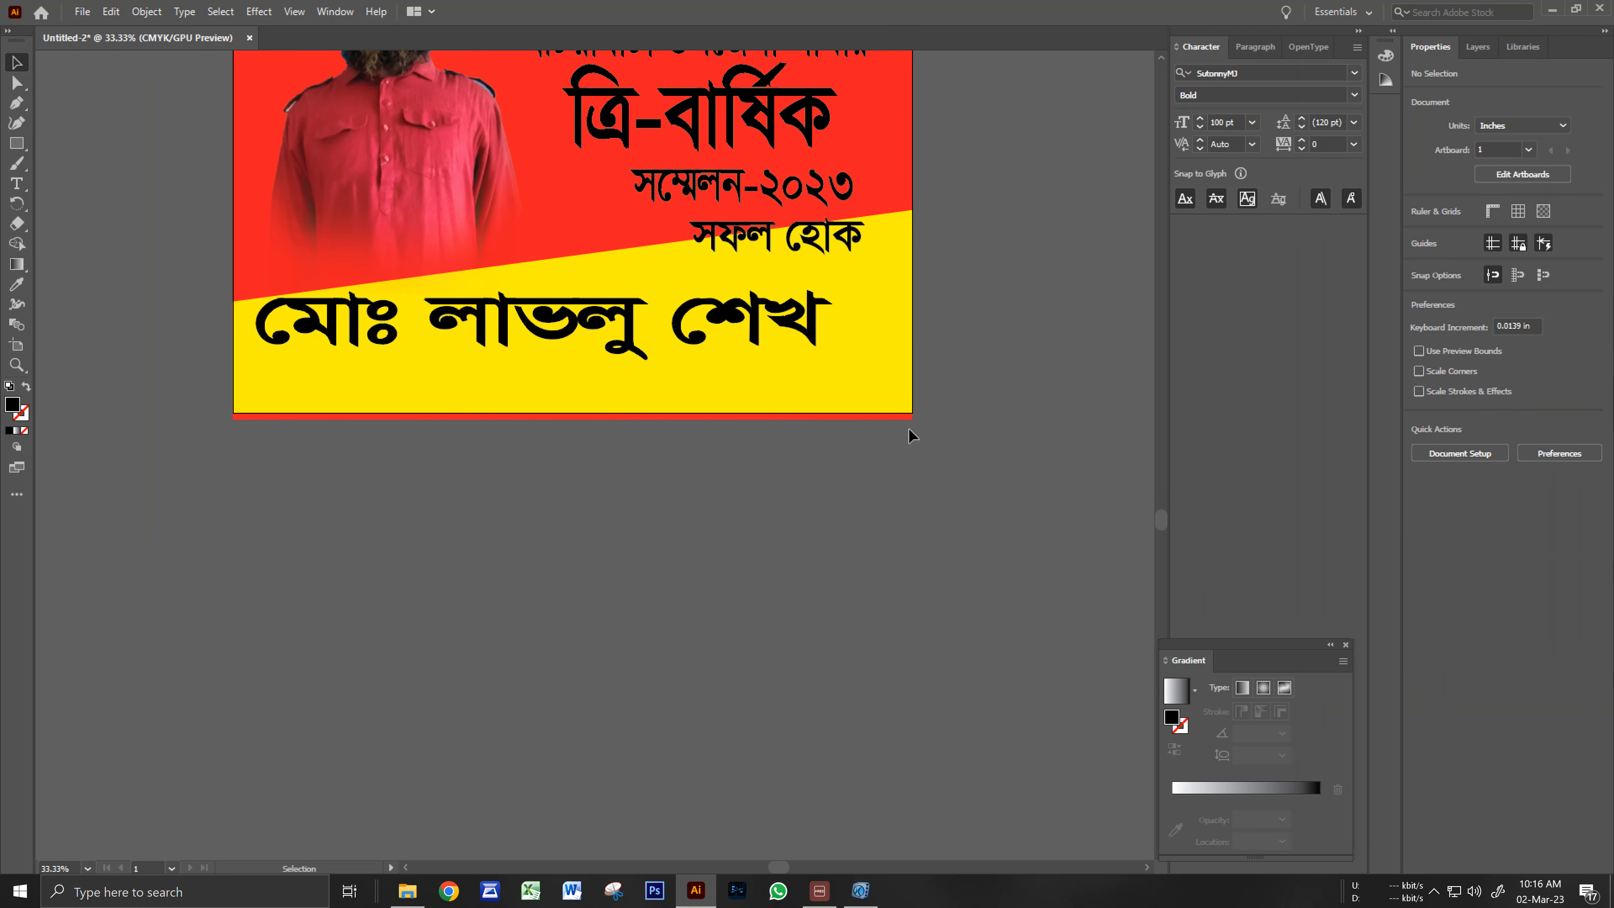
left_click(896, 132)
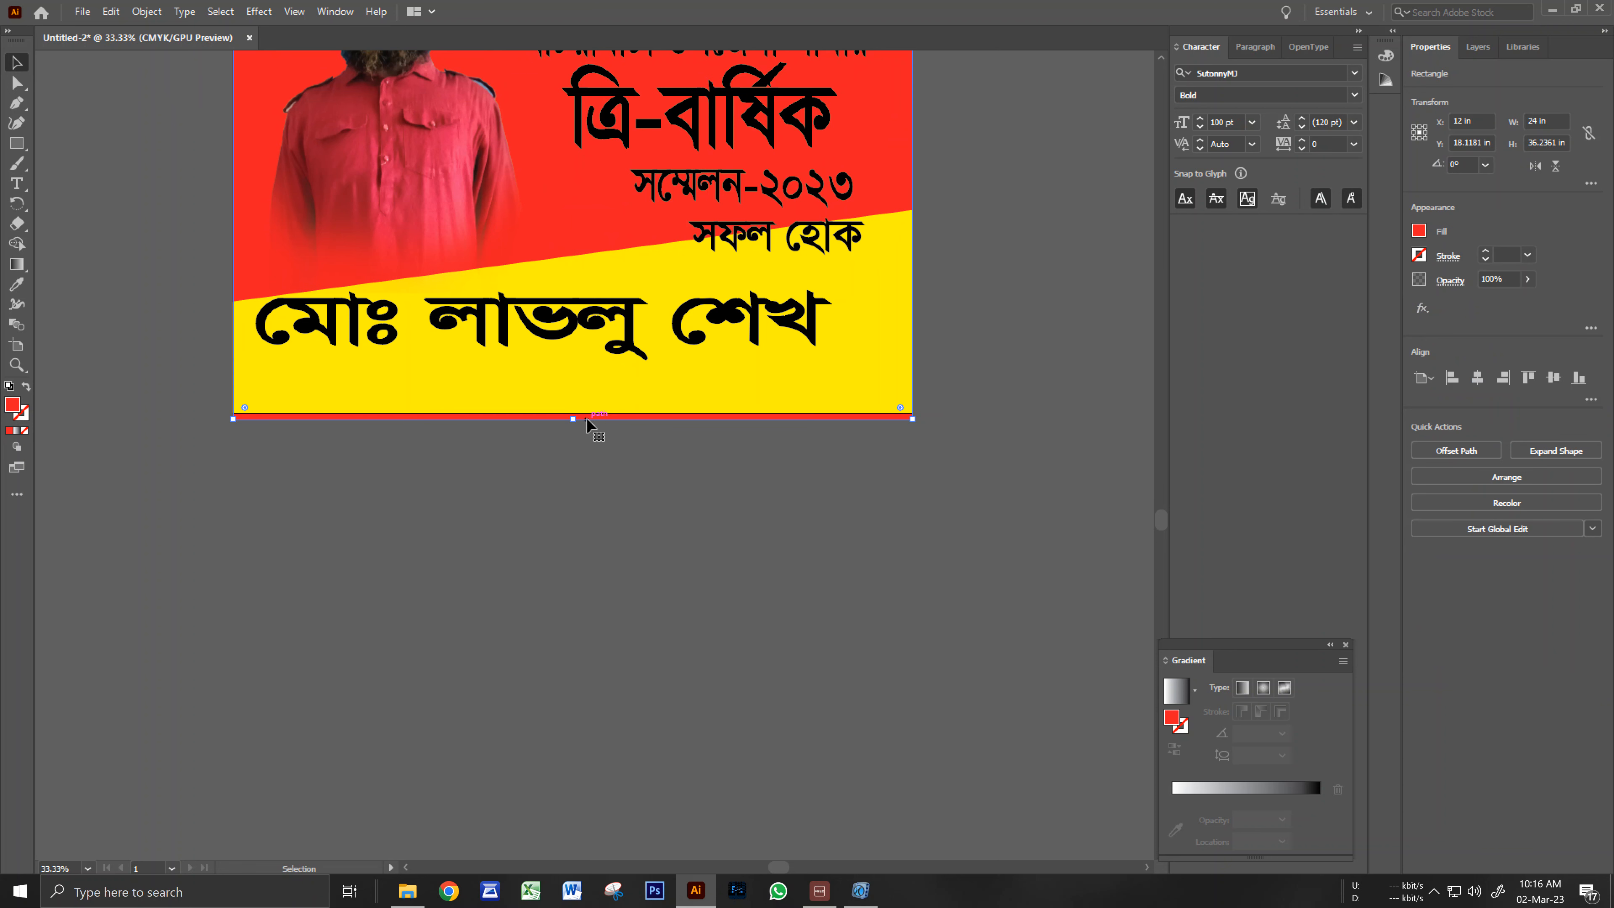
left_click_drag(574, 419, 573, 413)
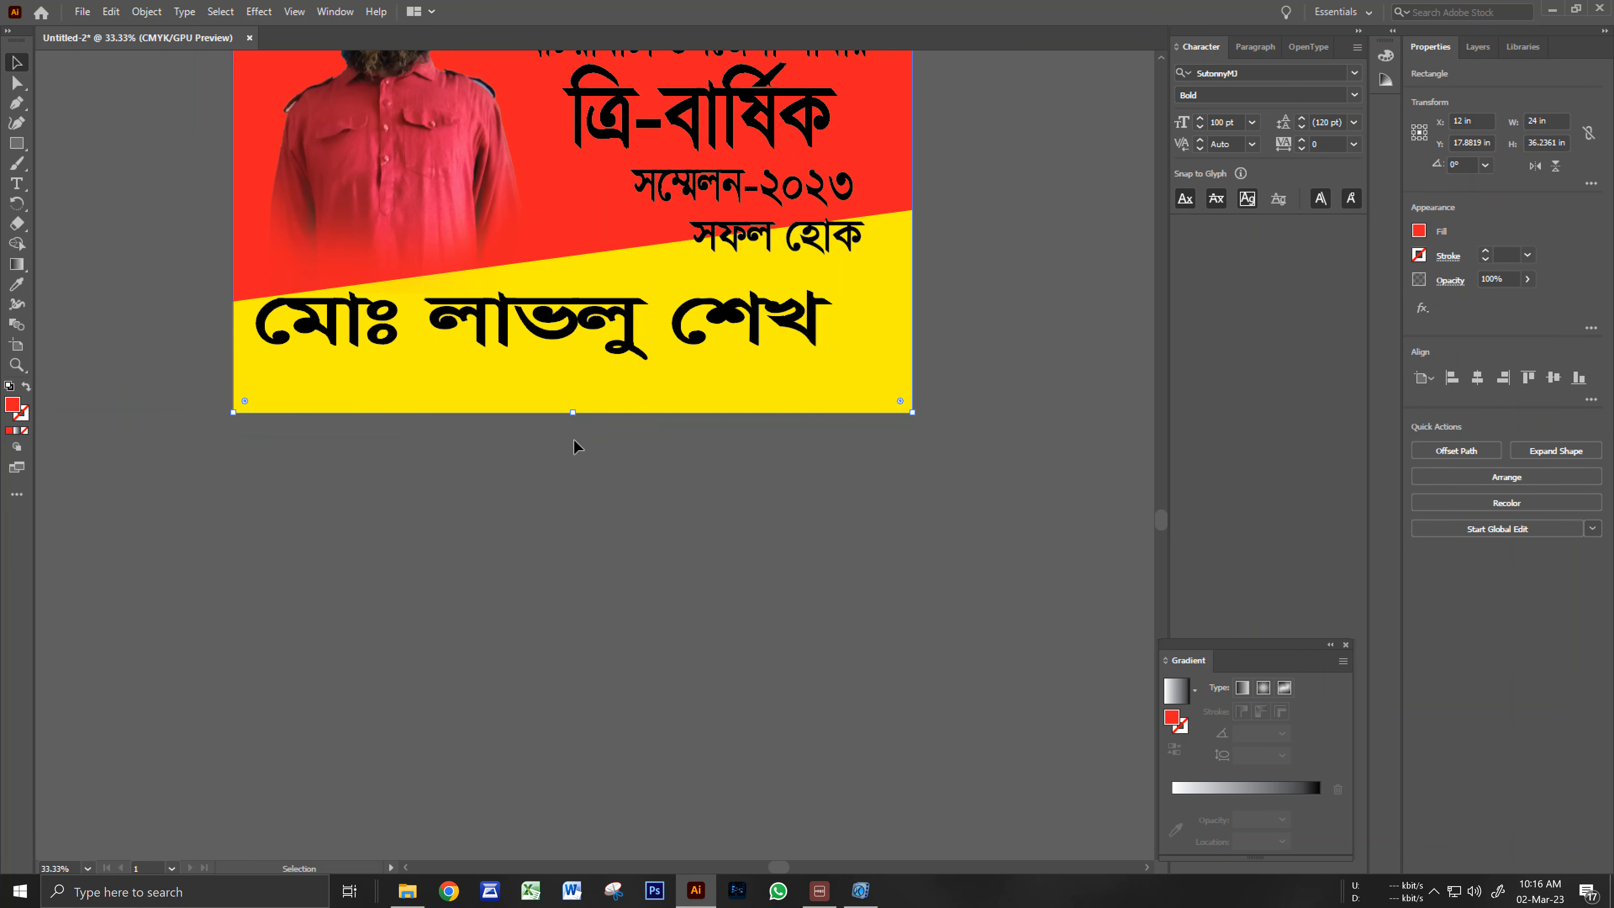
left_click(576, 466)
Duplicate the সফল হোক line down into the yellow band beneath the name.
left_click_drag(580, 473, 654, 527)
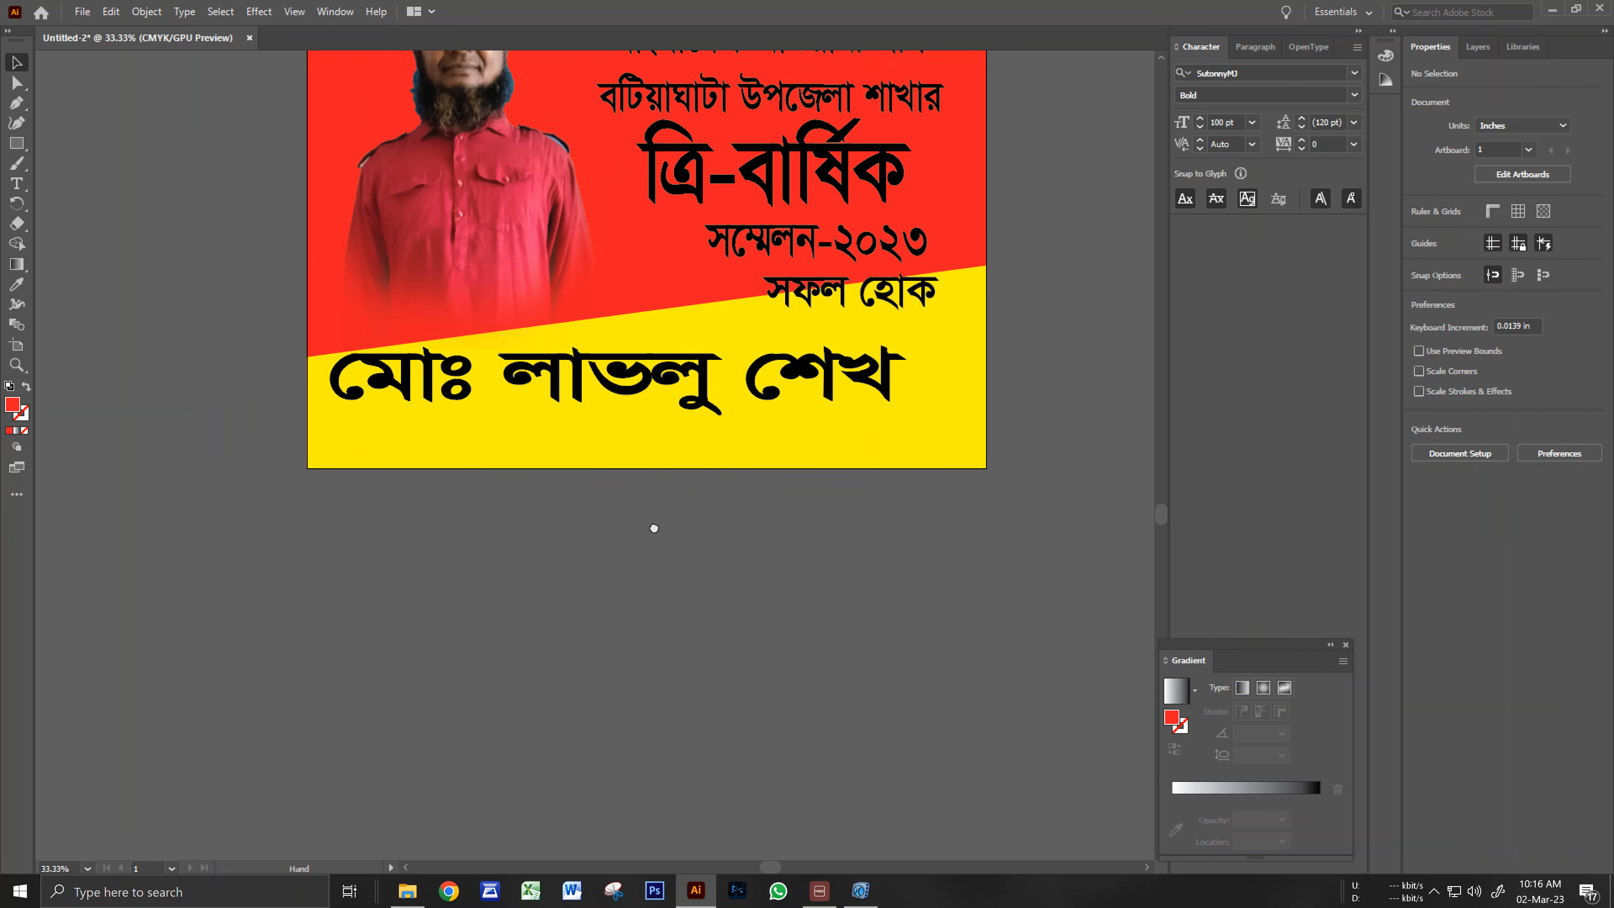
left_click(674, 512, "ctrl+alt")
left_click_drag(649, 443, 721, 567)
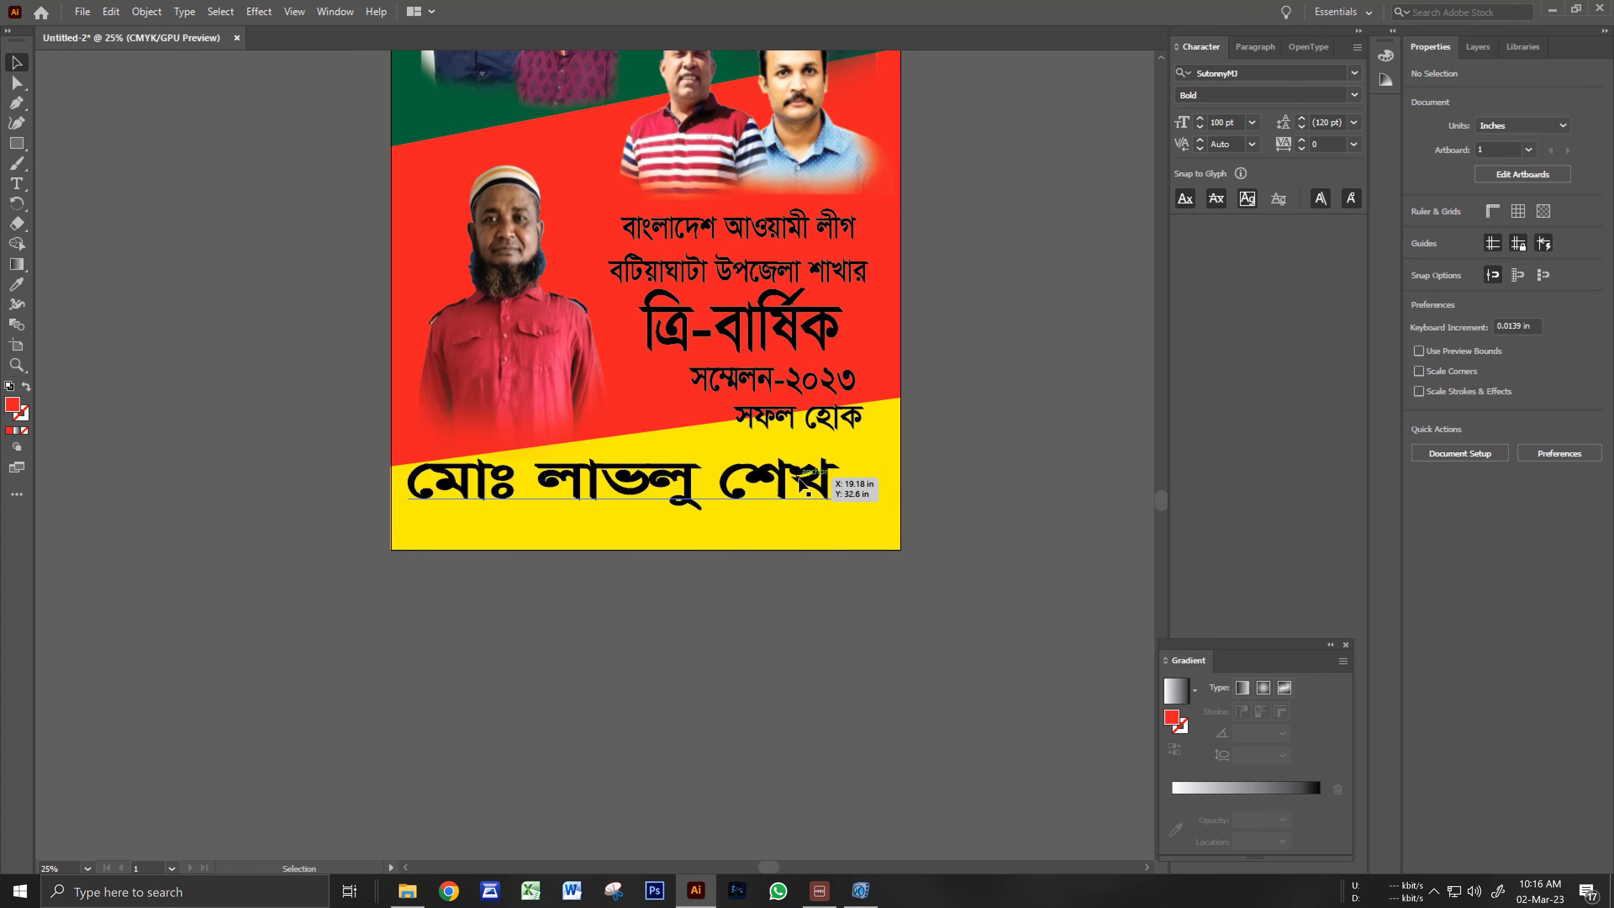
left_click_drag(777, 431, 477, 530)
Replace the copied line with 'কর্মী বাংলাদেশ বটিয়াঘাটা, আওয়ামীলীগ', fixing a typo.
triple_click(477, 529)
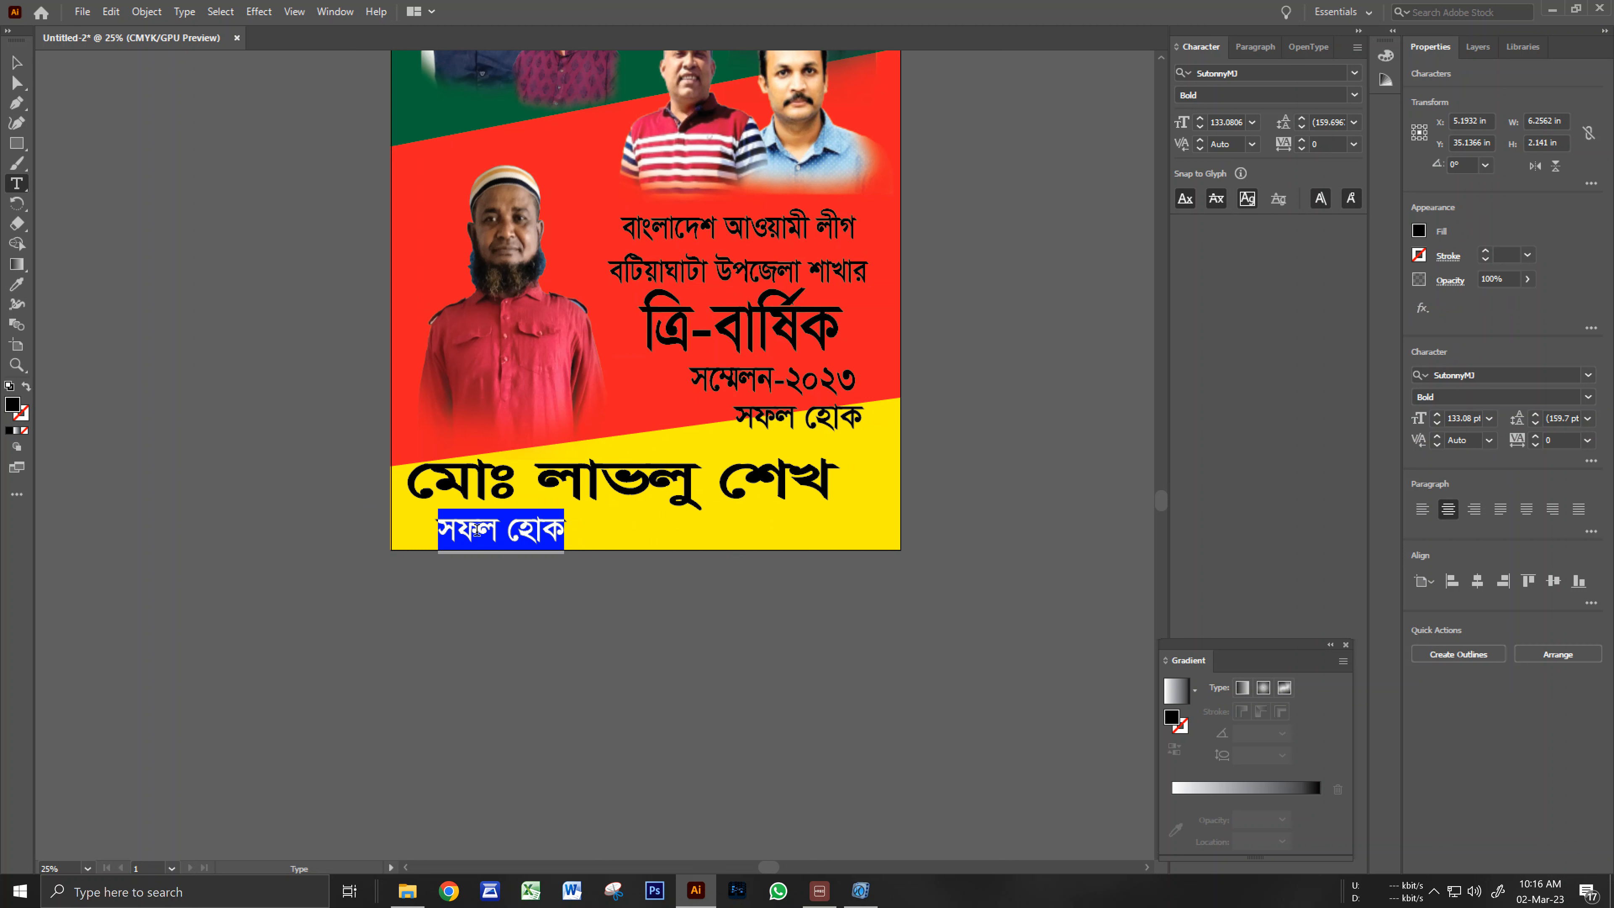
type("কমী")
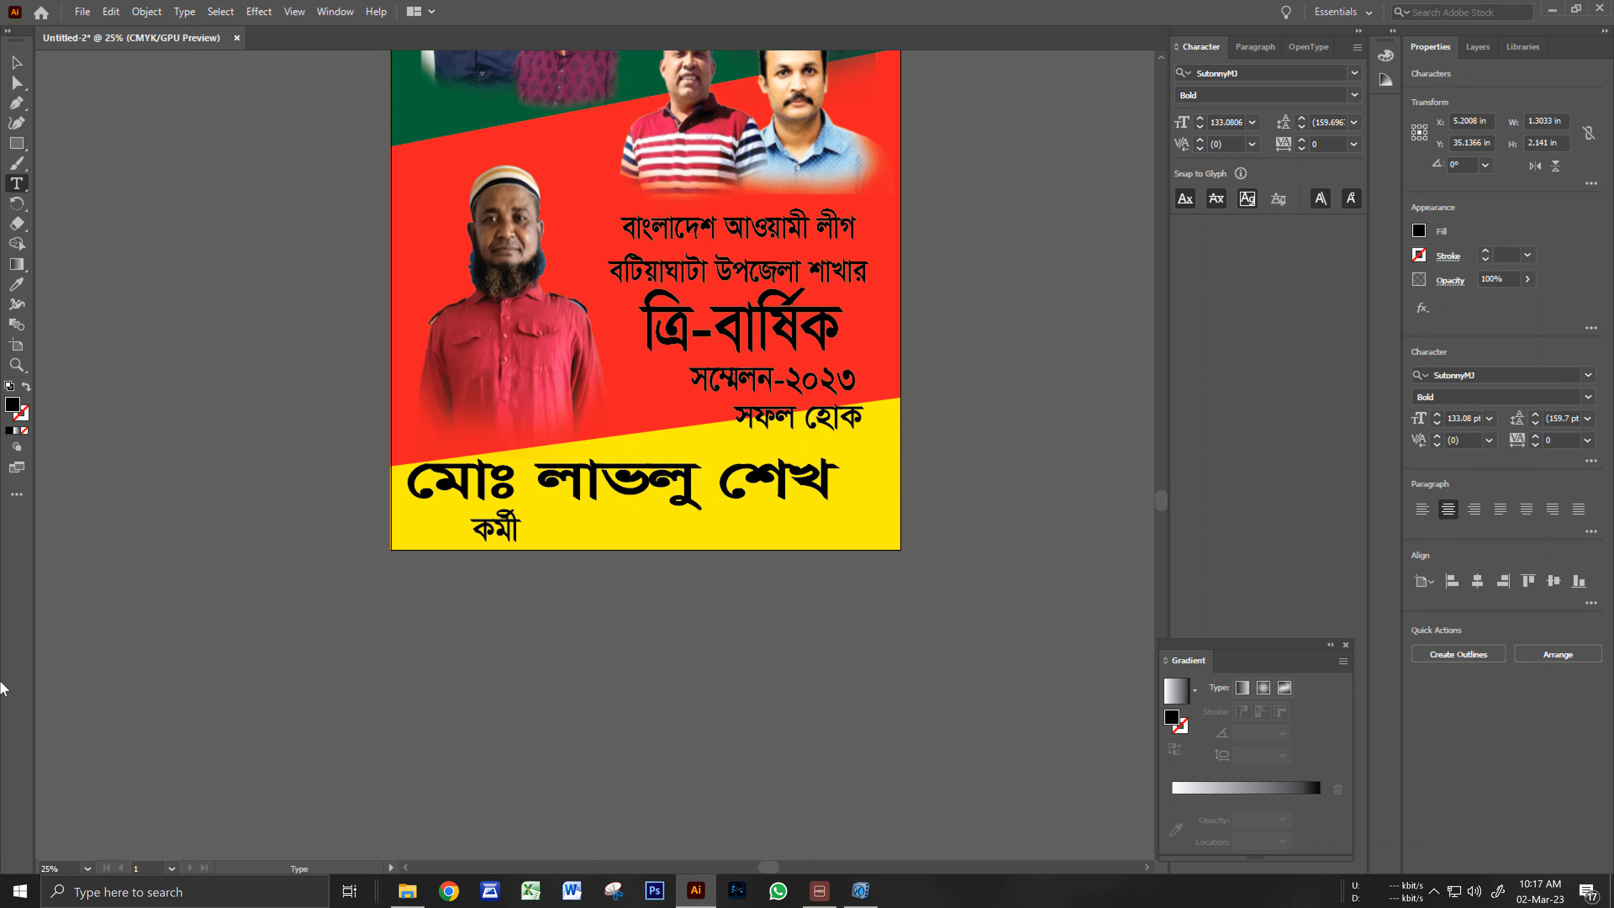
type(" বাং")
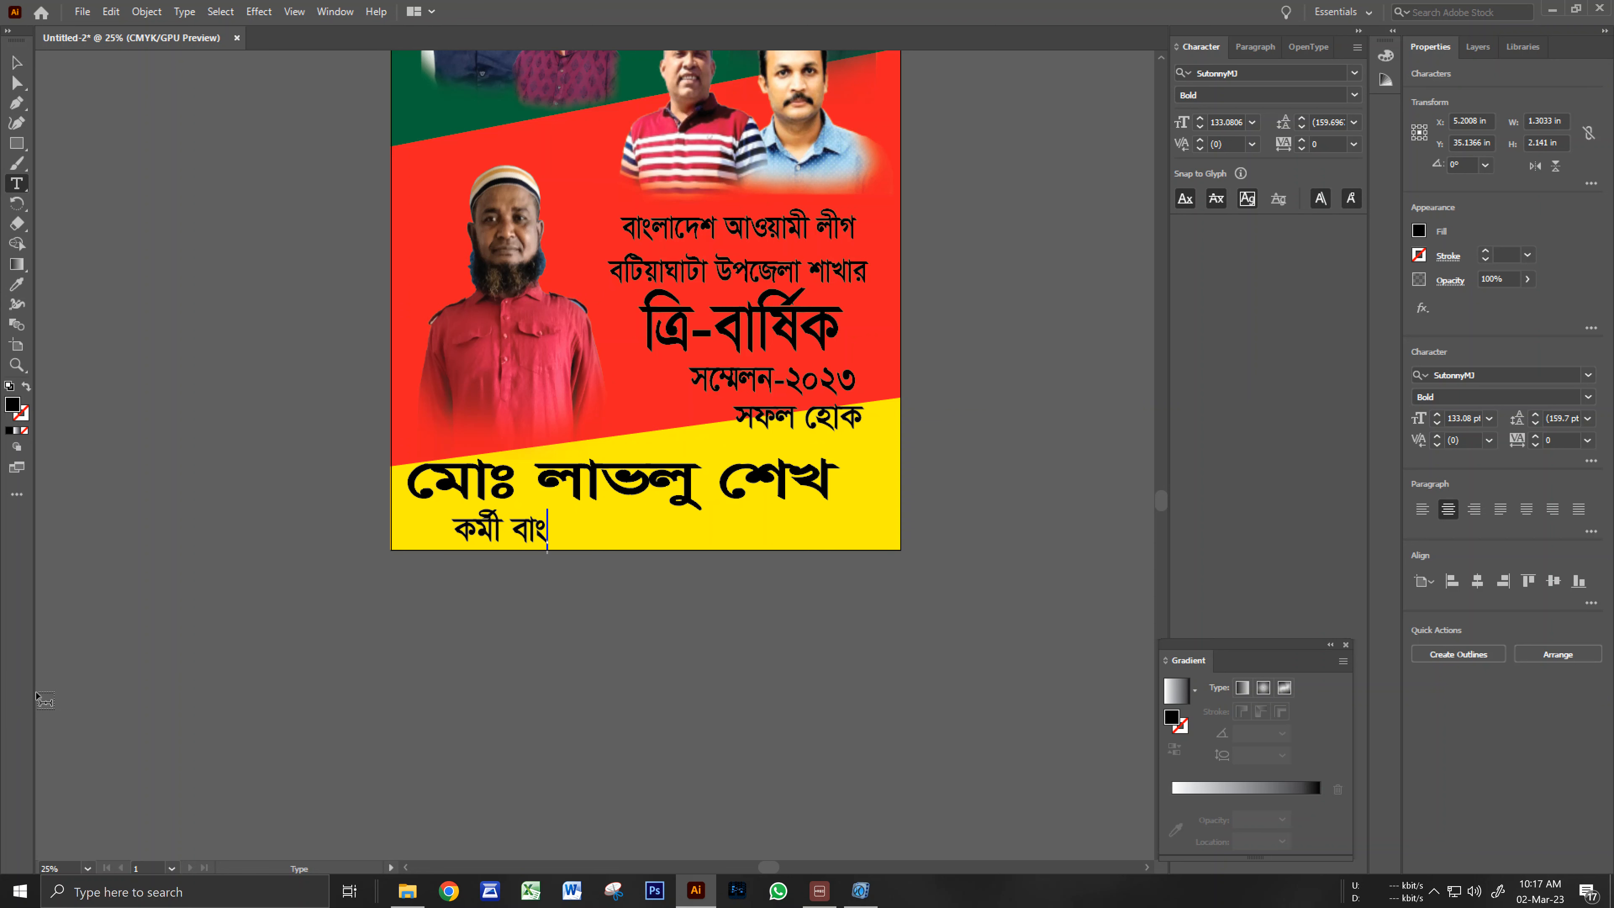
type("লােদশ বটিয়")
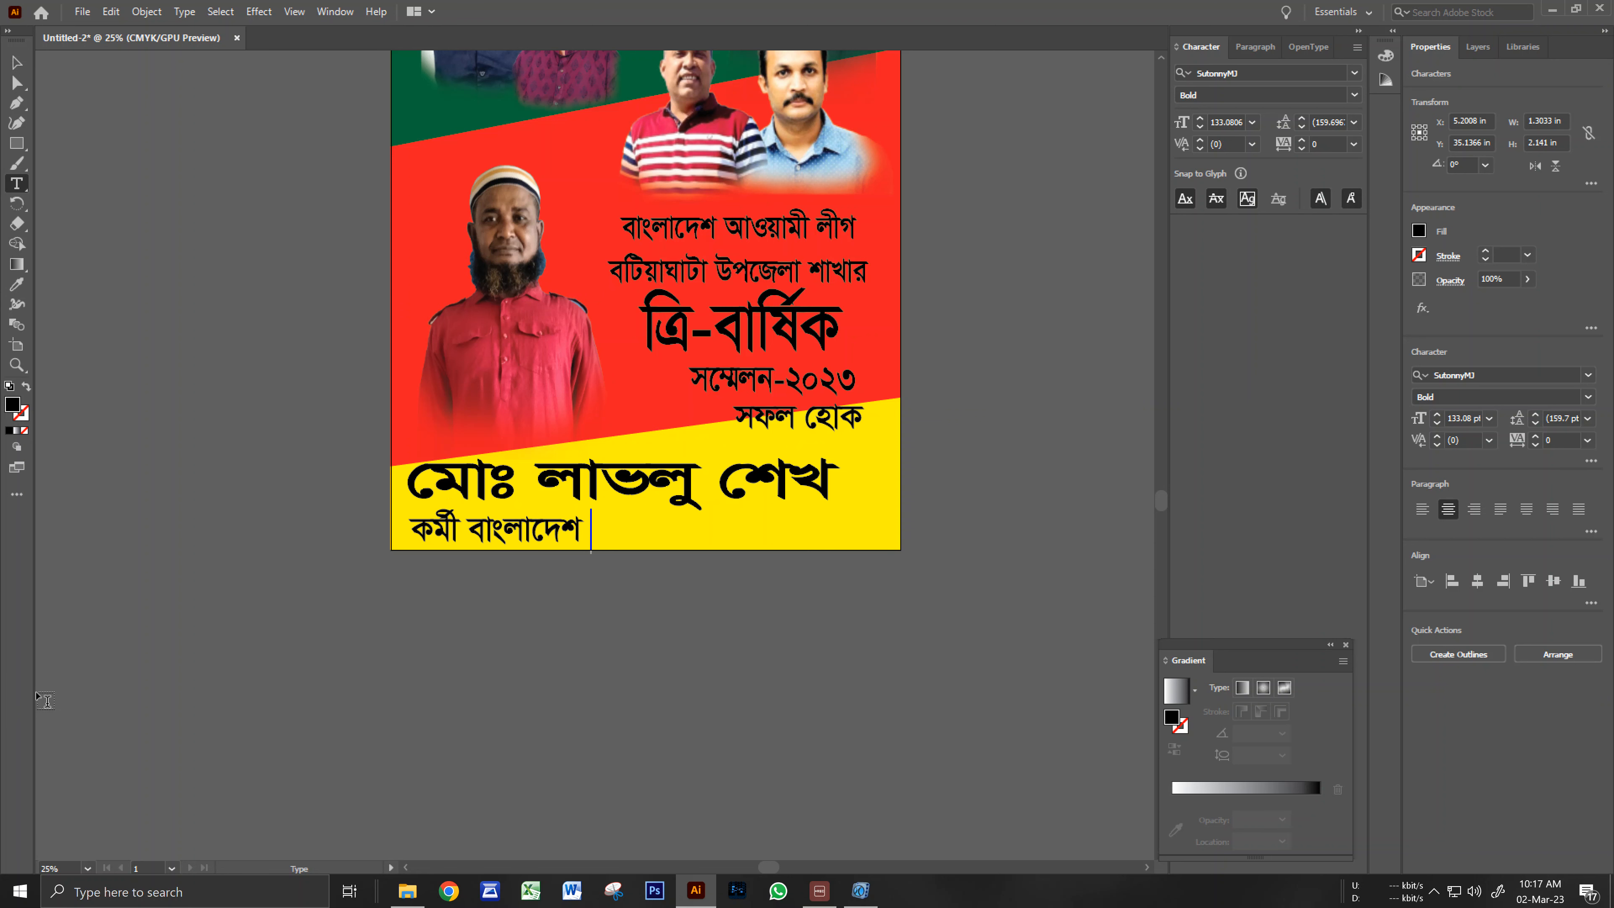
type("াঘাটা")
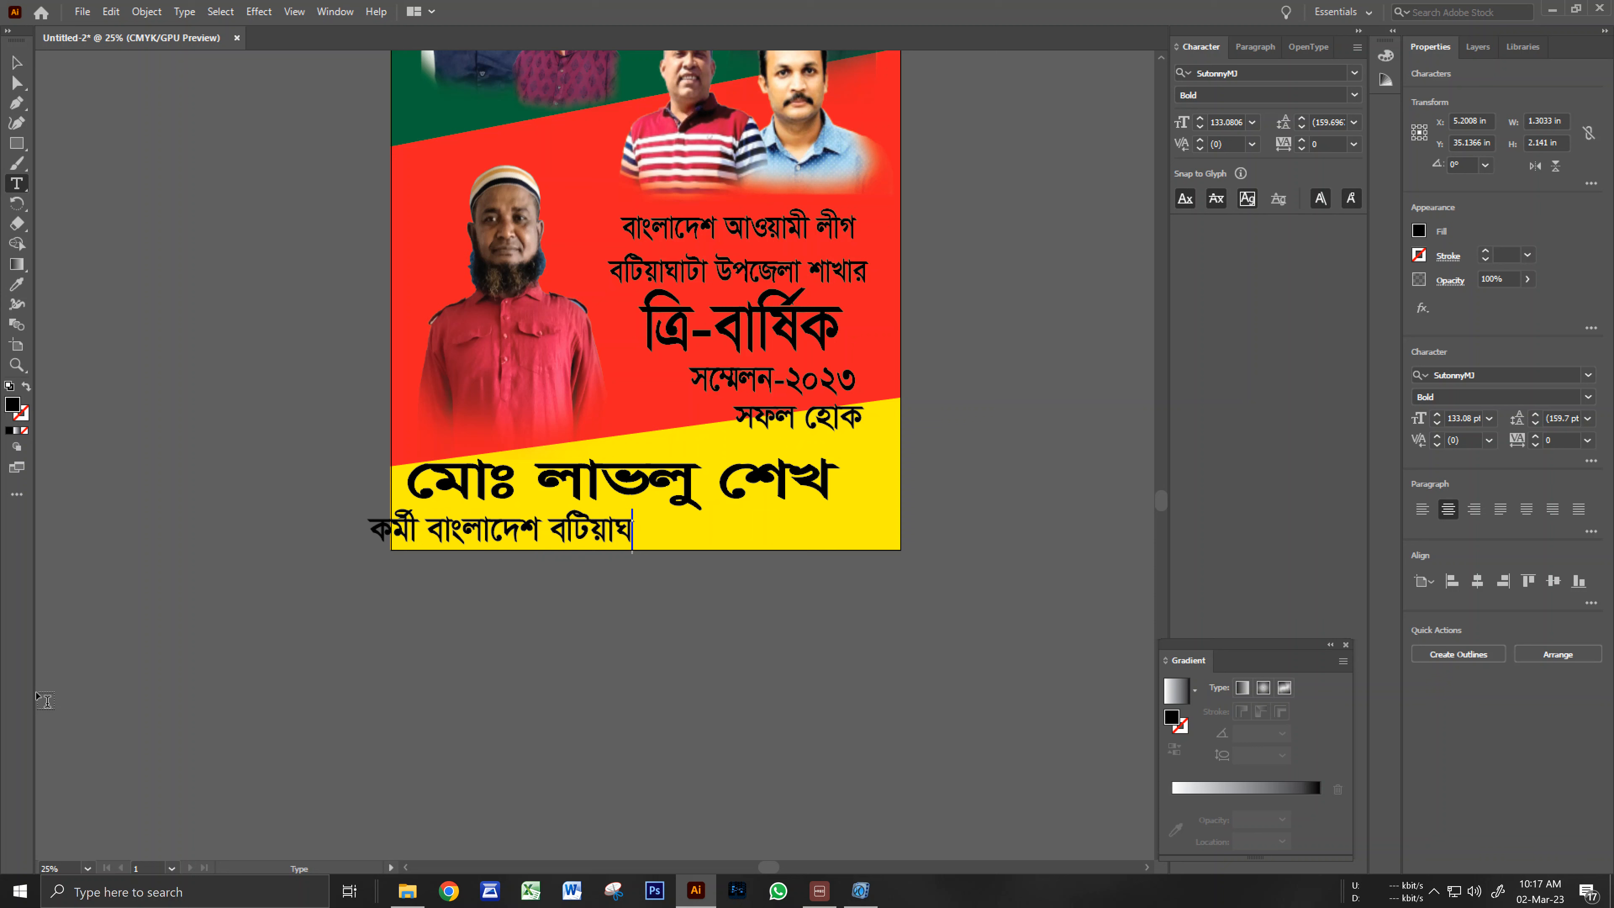
type(", আওং")
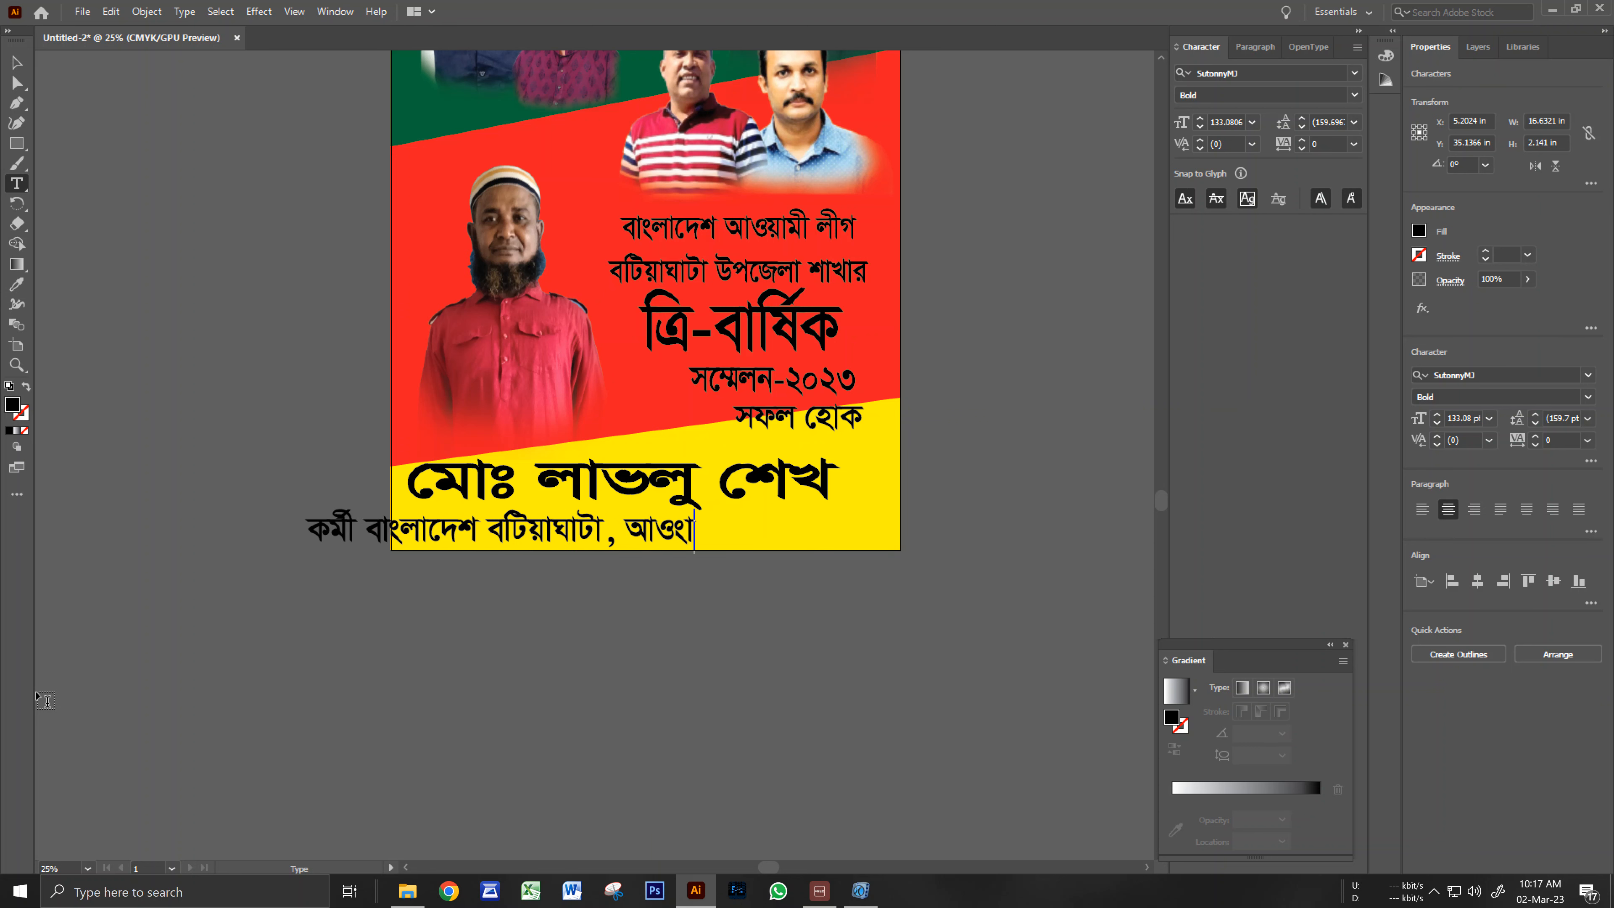
key("BackSpace")
type("য়া")
type("মী")
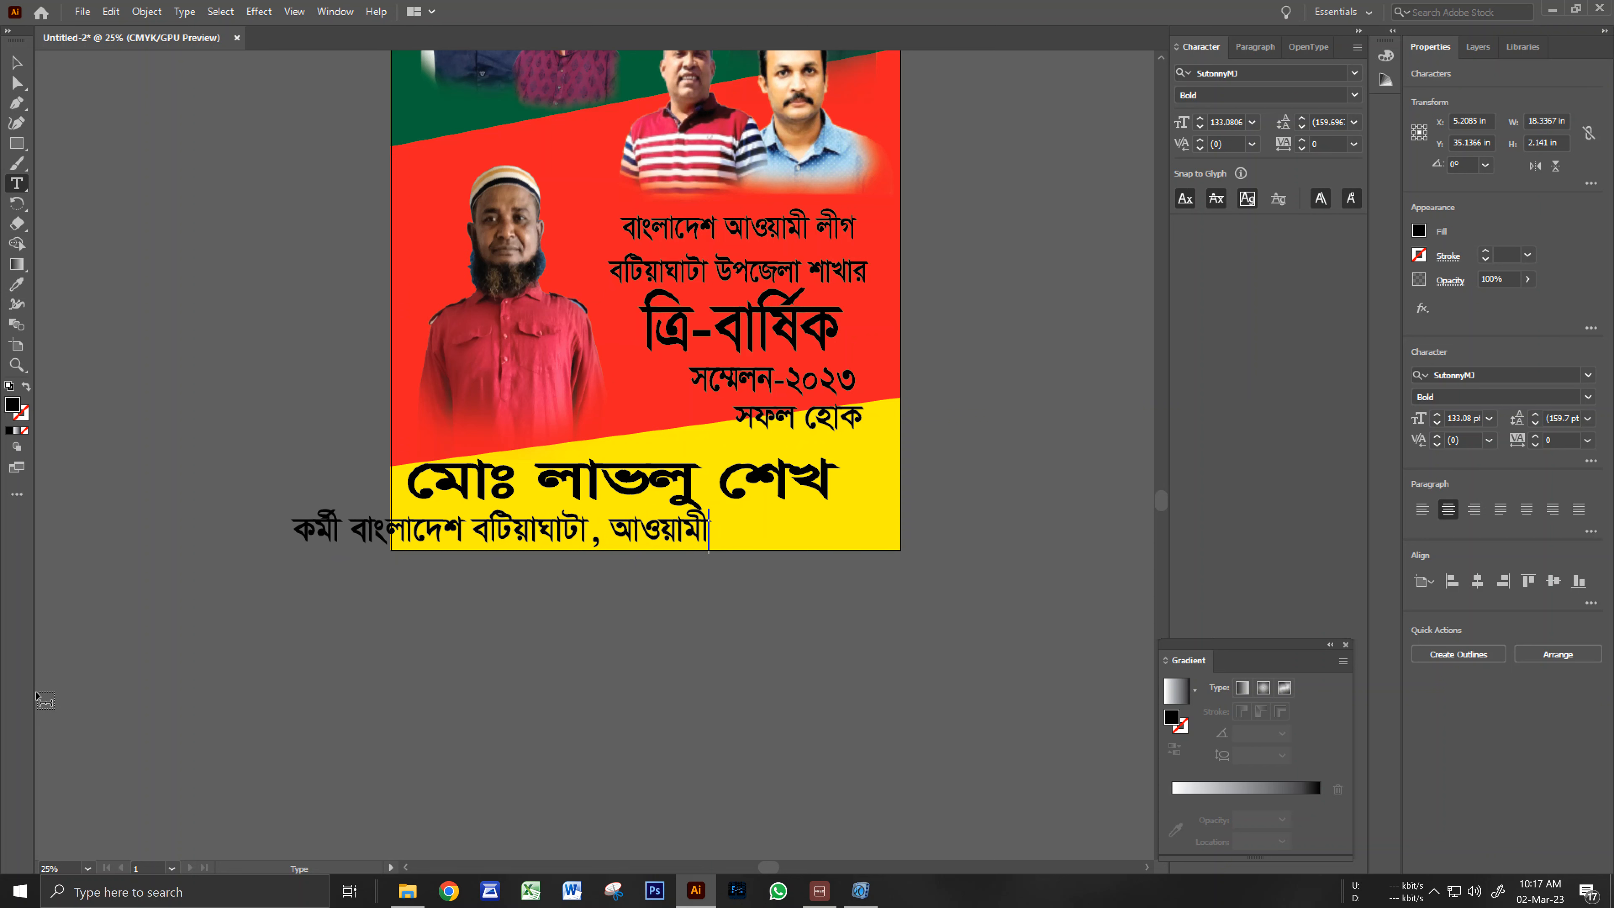
type("লীগ")
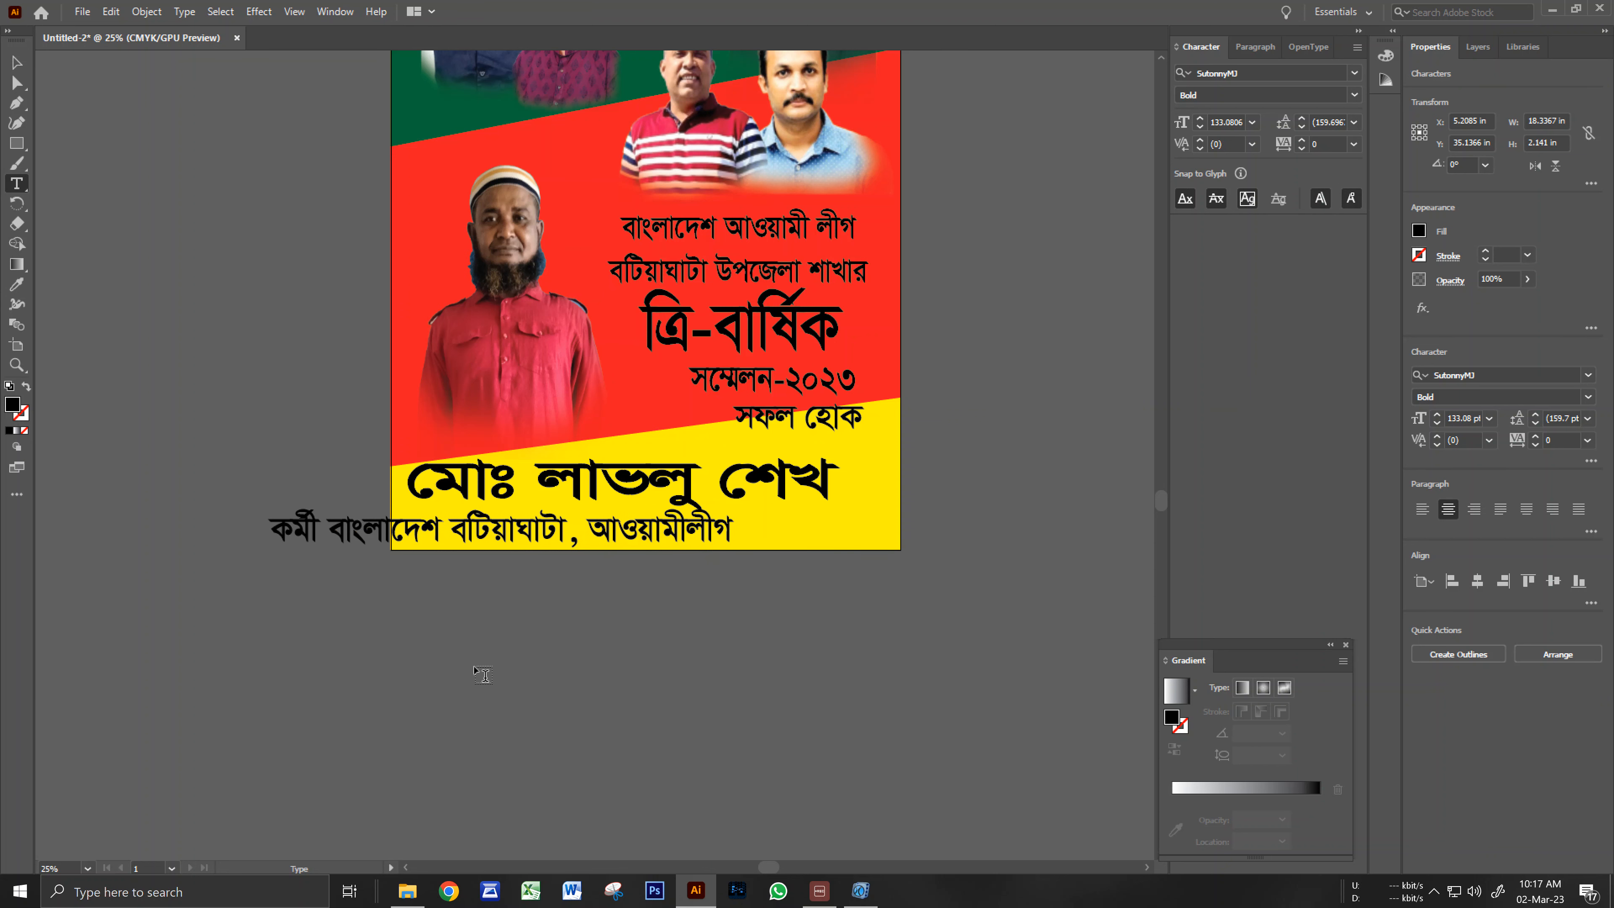
Insert 'উপজেলা' after বটিয়াঘাটা in the caption.
double_click(562, 530)
left_click(564, 537)
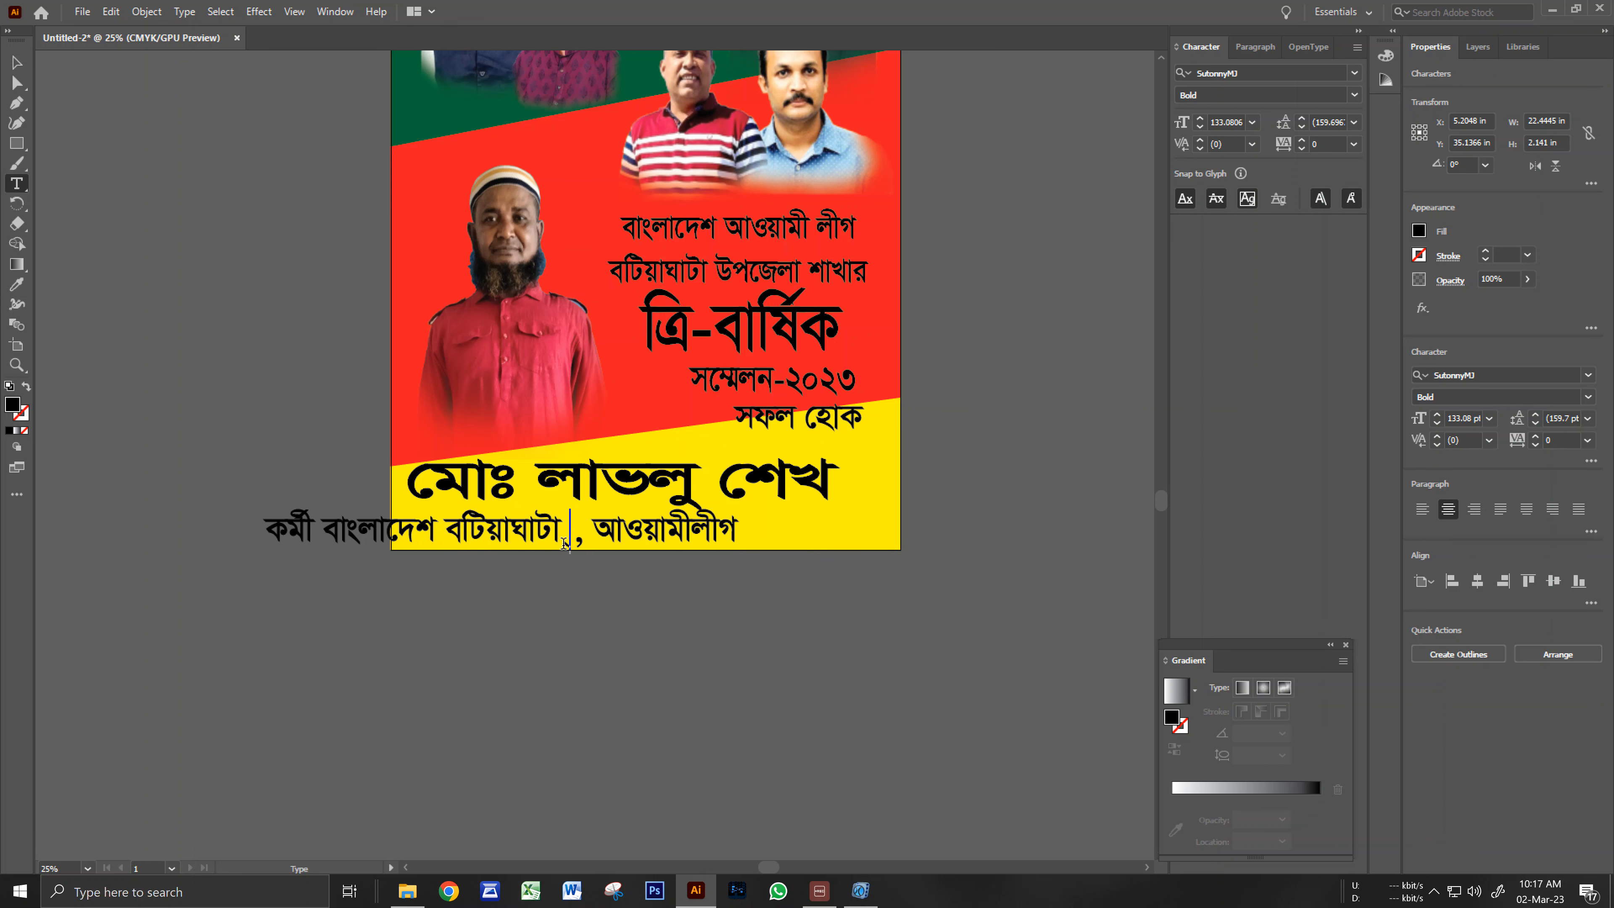
type("ইপে")
key("BackSpace")
key("BackSpace")
key("BackSpace")
type("উপজেলা")
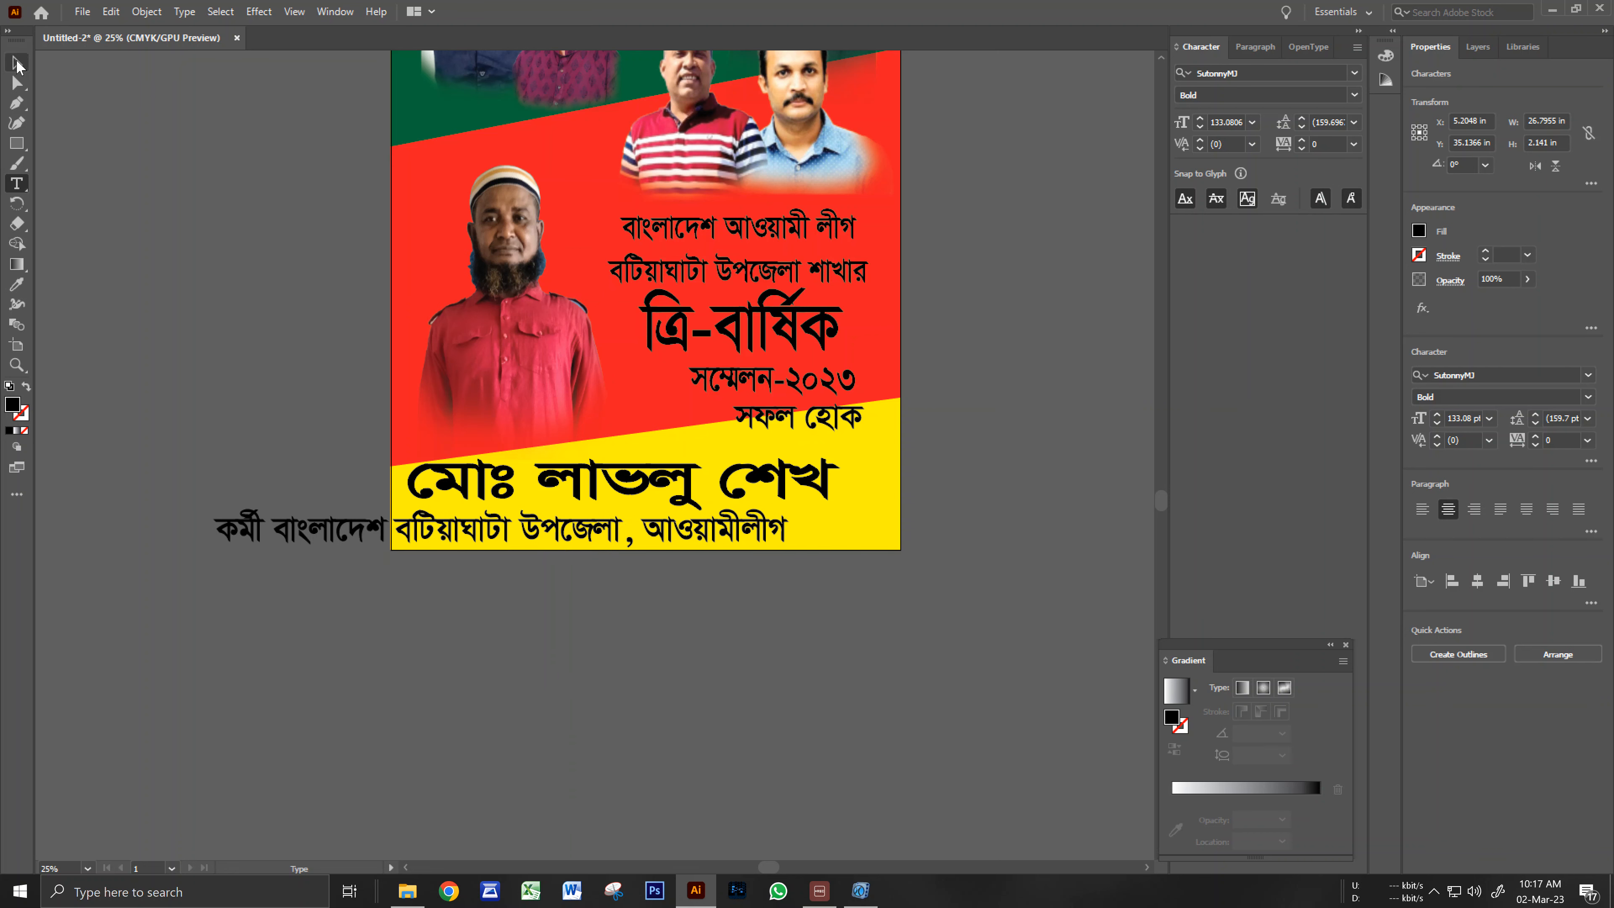
Scale the caption line to about 55.98 pt so it spans beneath the name.
left_click(17, 63)
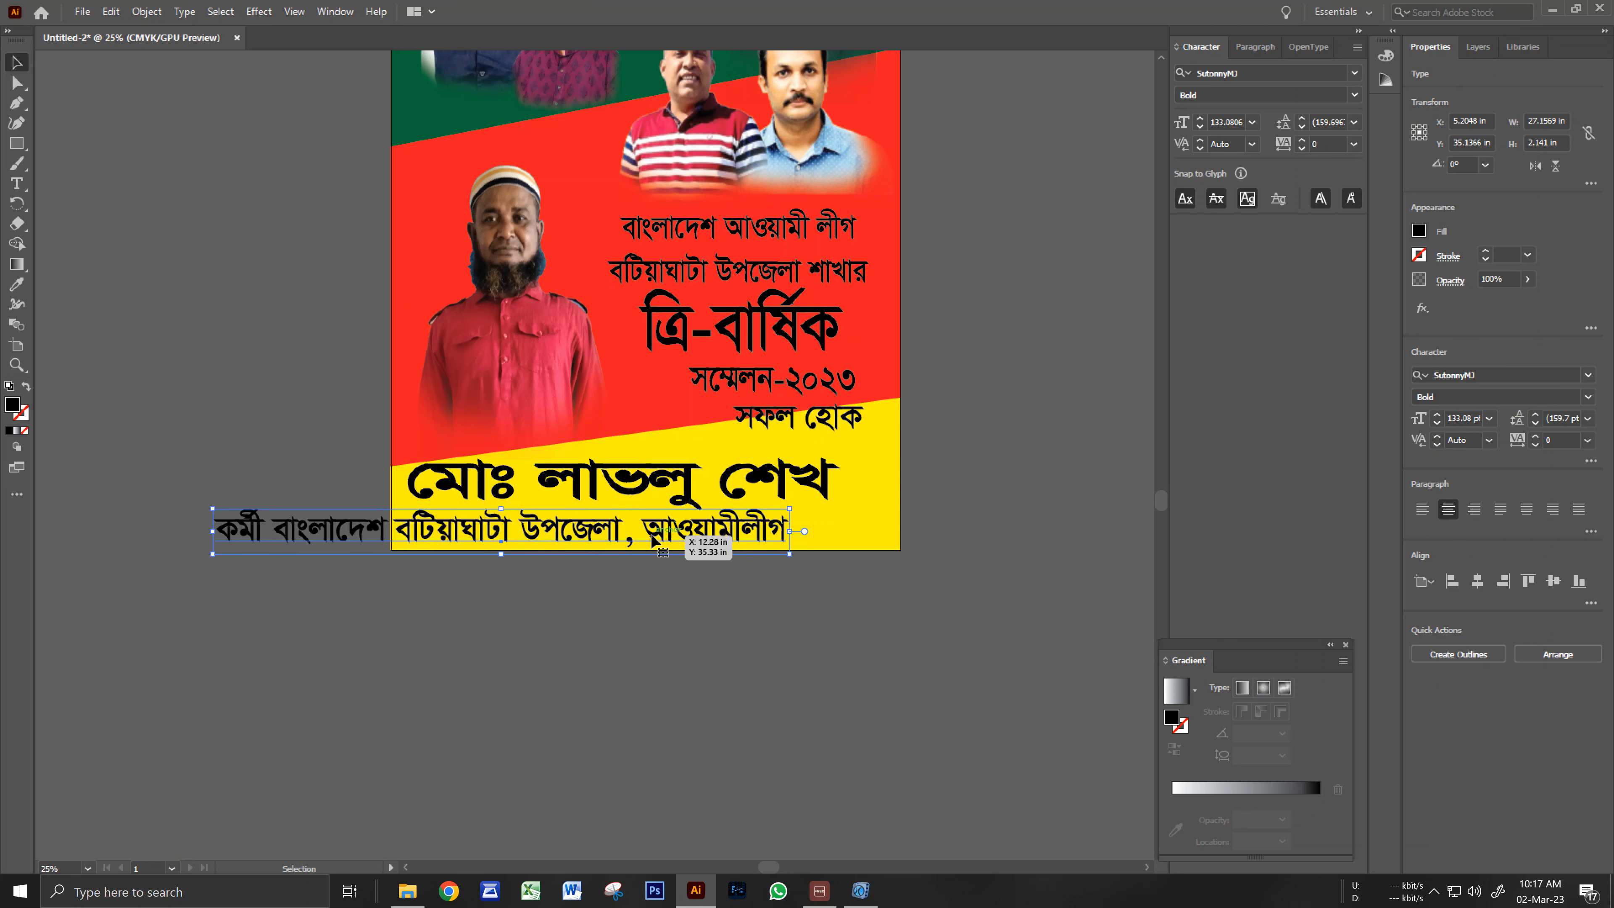
left_click_drag(654, 537, 764, 531)
left_click(701, 564, "ctrl")
left_click(700, 564, "ctrl")
left_click_drag(599, 494, 904, 660)
left_click_drag(588, 546, 645, 690)
left_click_drag(47, 479, 317, 506)
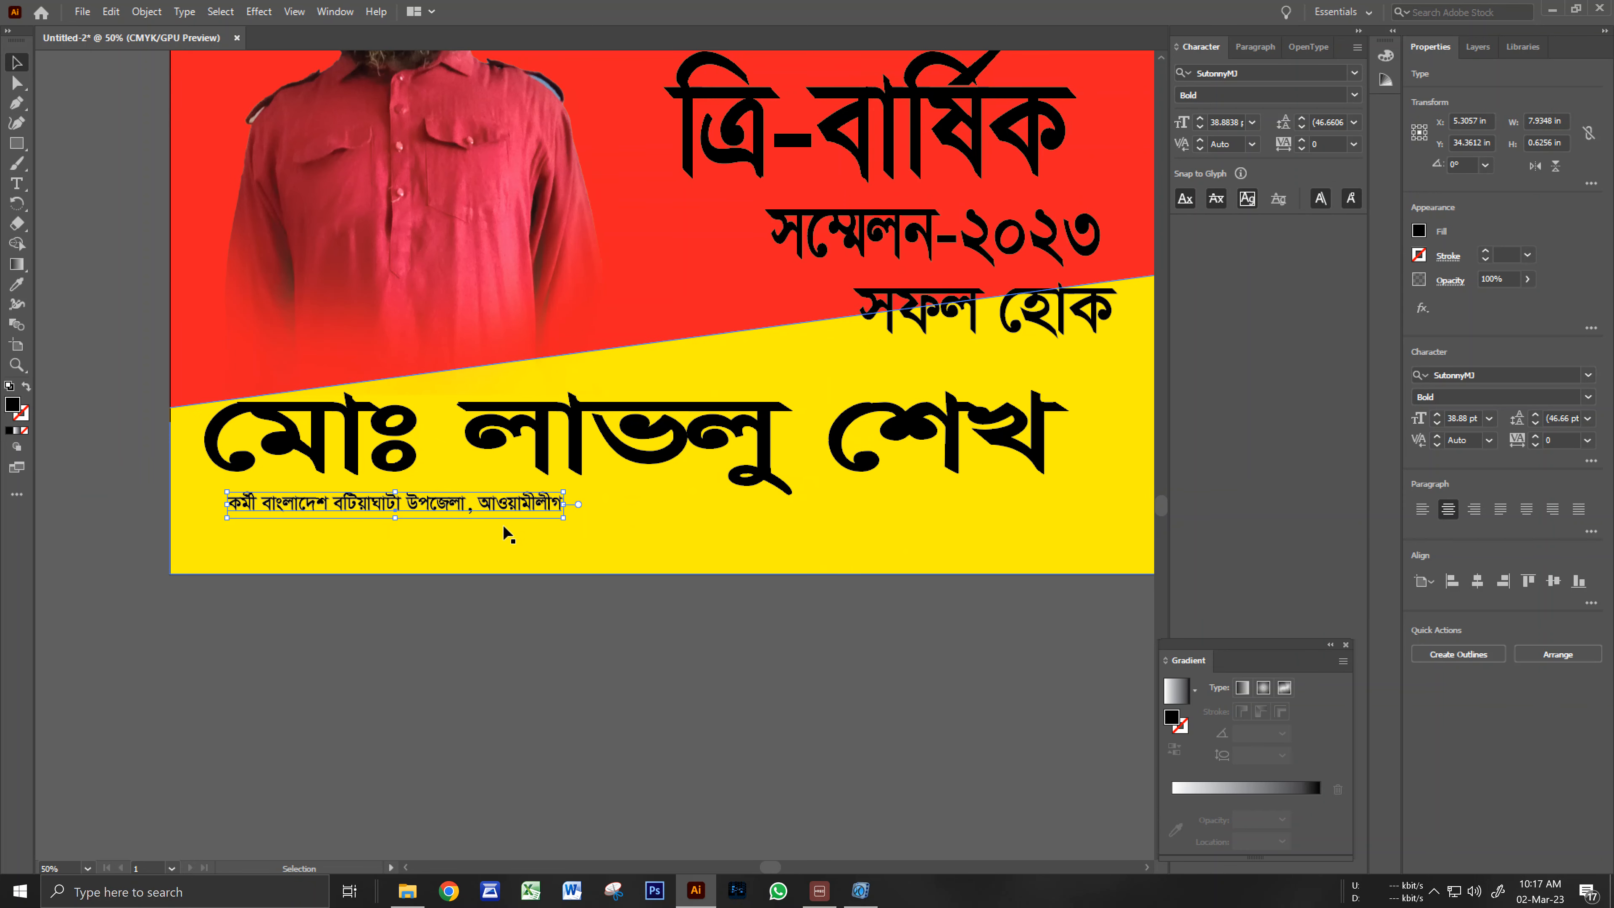
left_click_drag(564, 521, 786, 533)
Shift the caption slightly left, undoing accidental moves of the name text.
key("ctrl+alt+space")
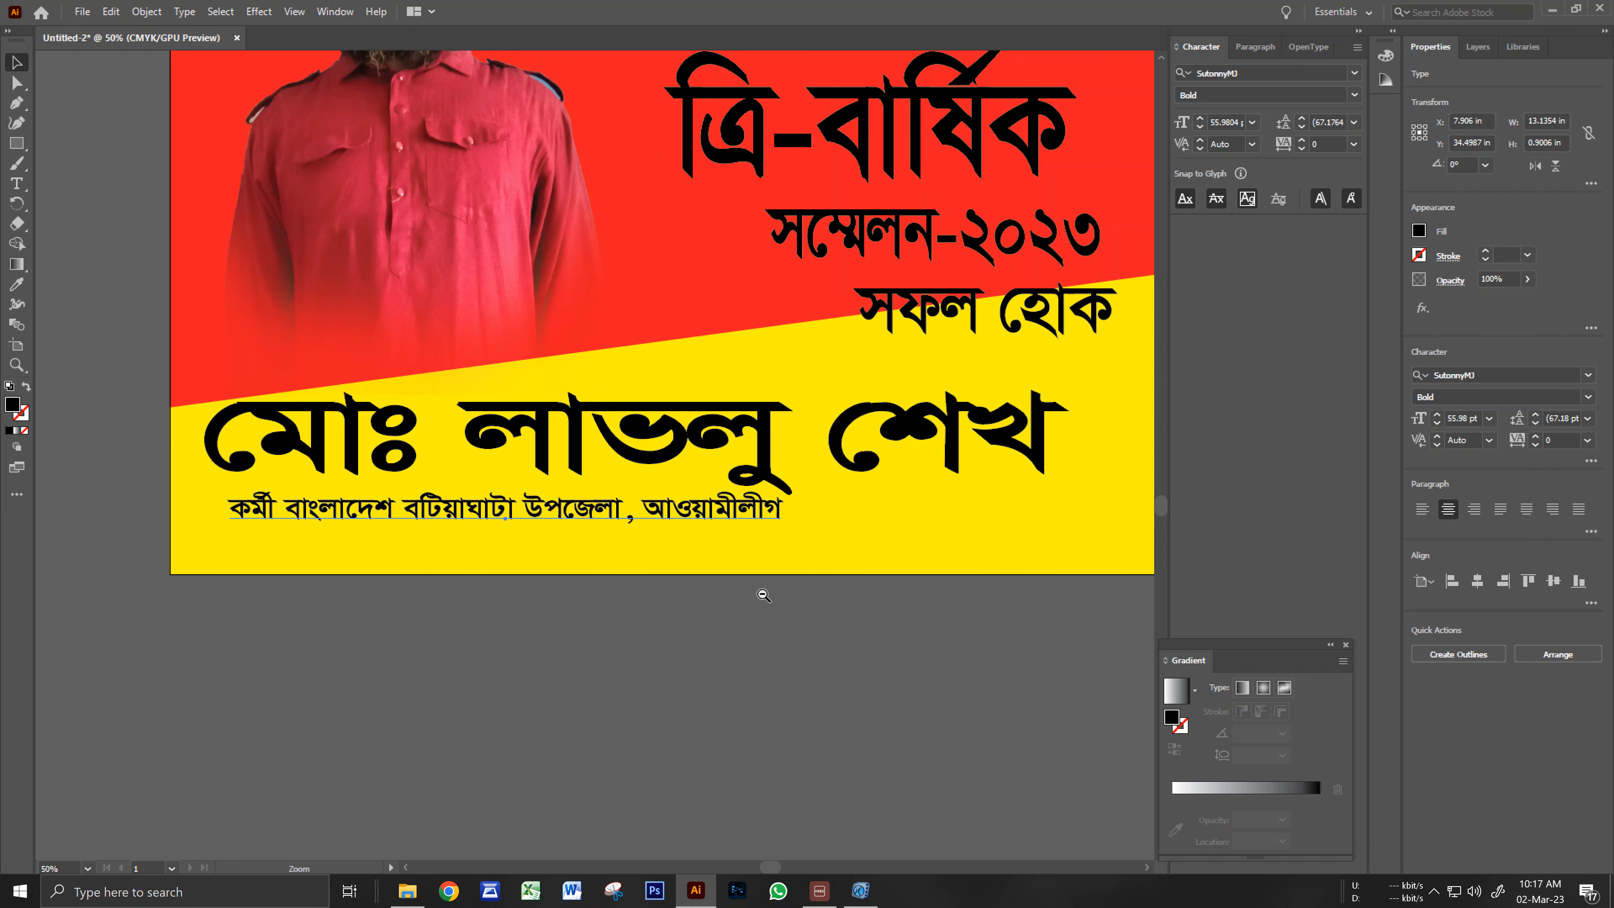
left_click_drag(729, 673, 726, 592)
left_click(727, 592)
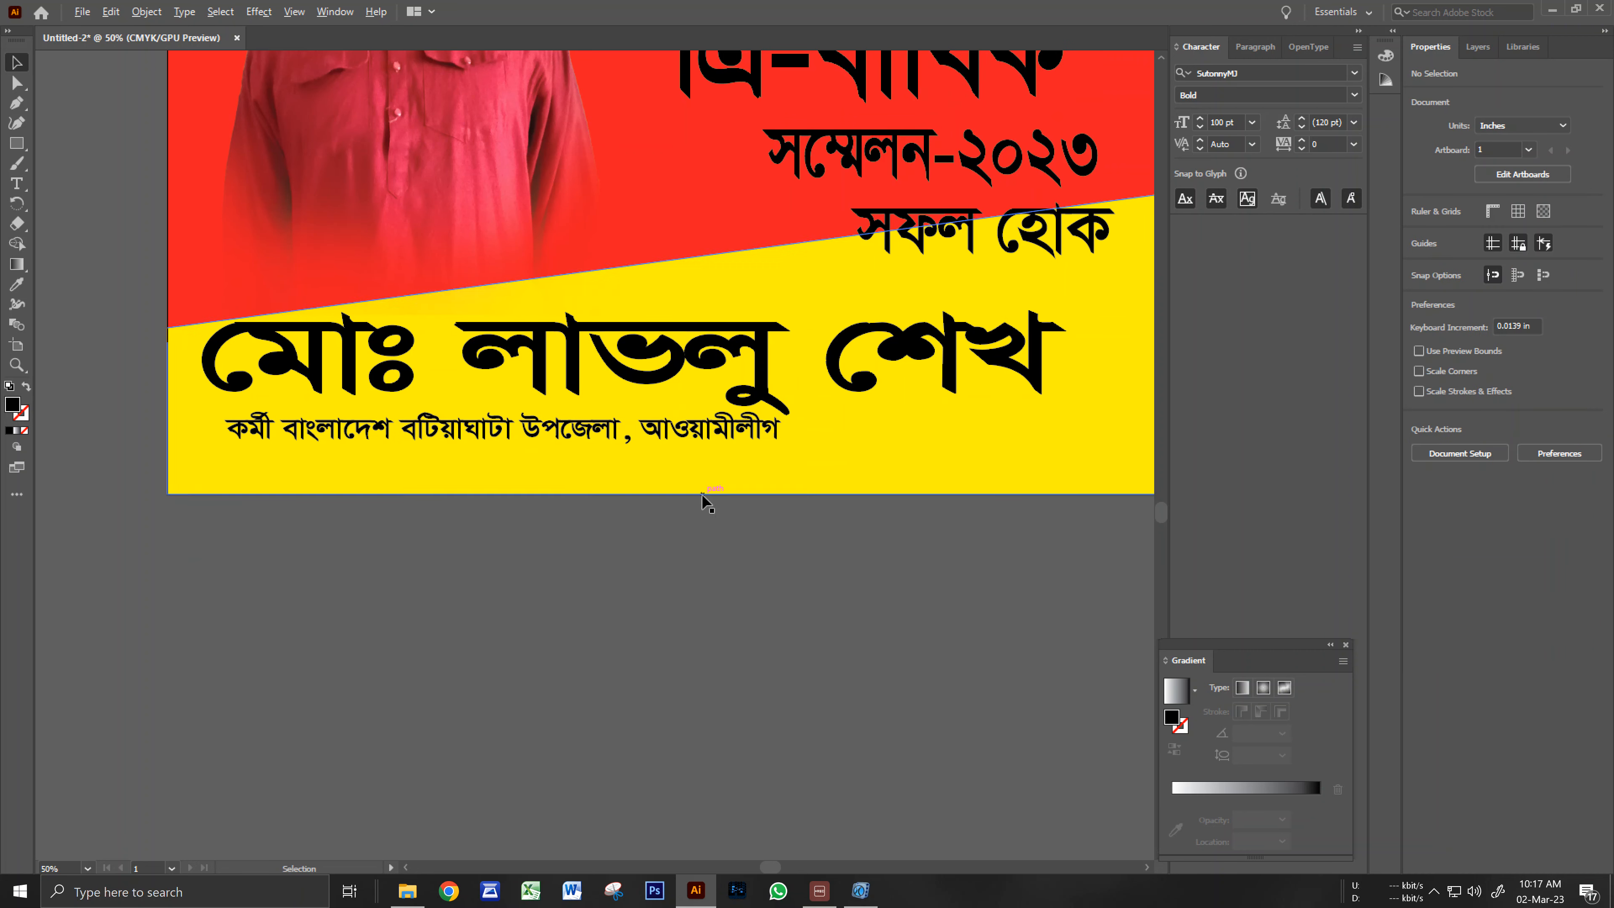
left_click_drag(686, 434, 654, 435)
left_click(655, 434)
left_click(742, 593)
key("ctrl+z")
left_click(731, 596)
left_click_drag(510, 430, 497, 426)
key("ctrl+z")
left_click(547, 596)
Nudge the caption under the name, aligning it with the name's left edge.
double_click(448, 436)
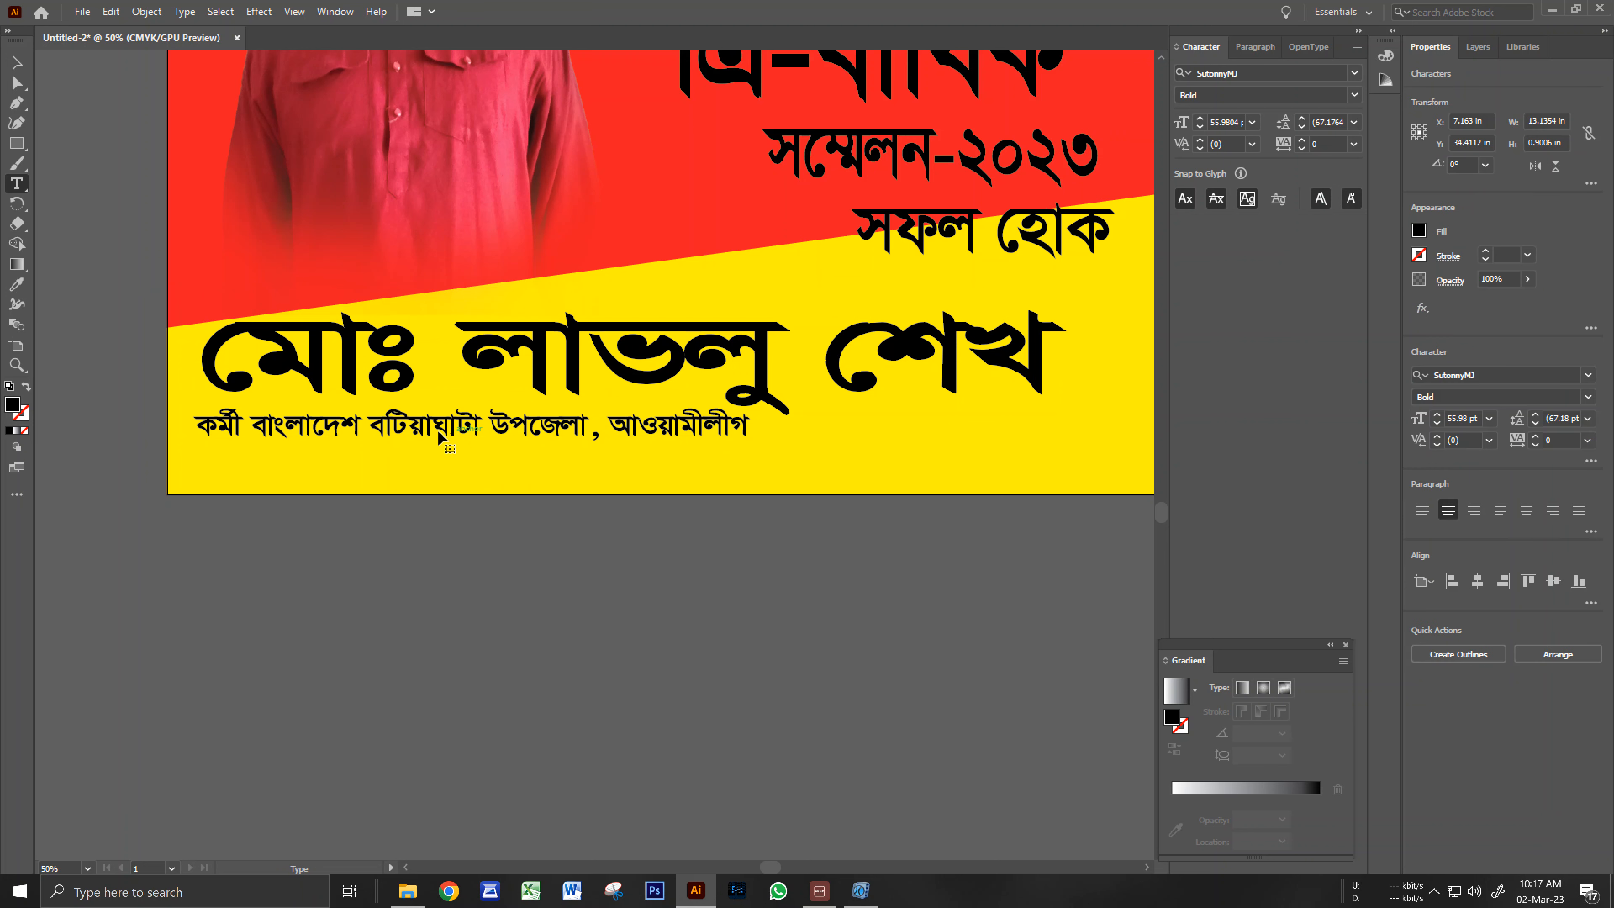
left_click(16, 62)
left_click(379, 625)
left_click(347, 432)
left_click(323, 494)
left_click(236, 432)
left_click(223, 548)
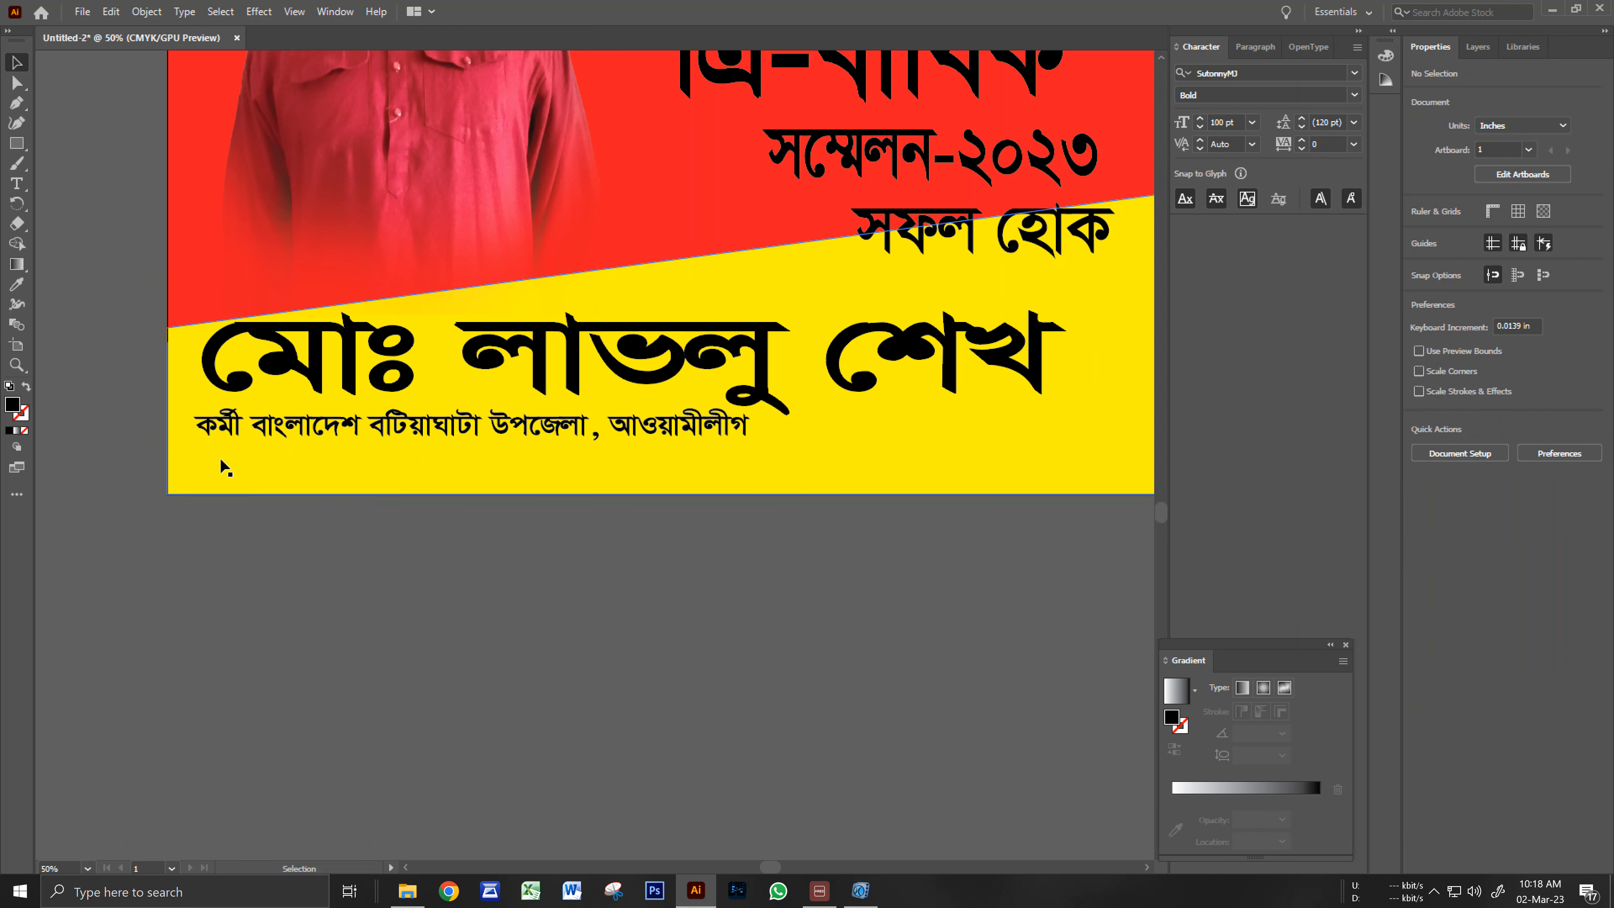
left_click(230, 445)
left_click_drag(230, 445, 221, 440)
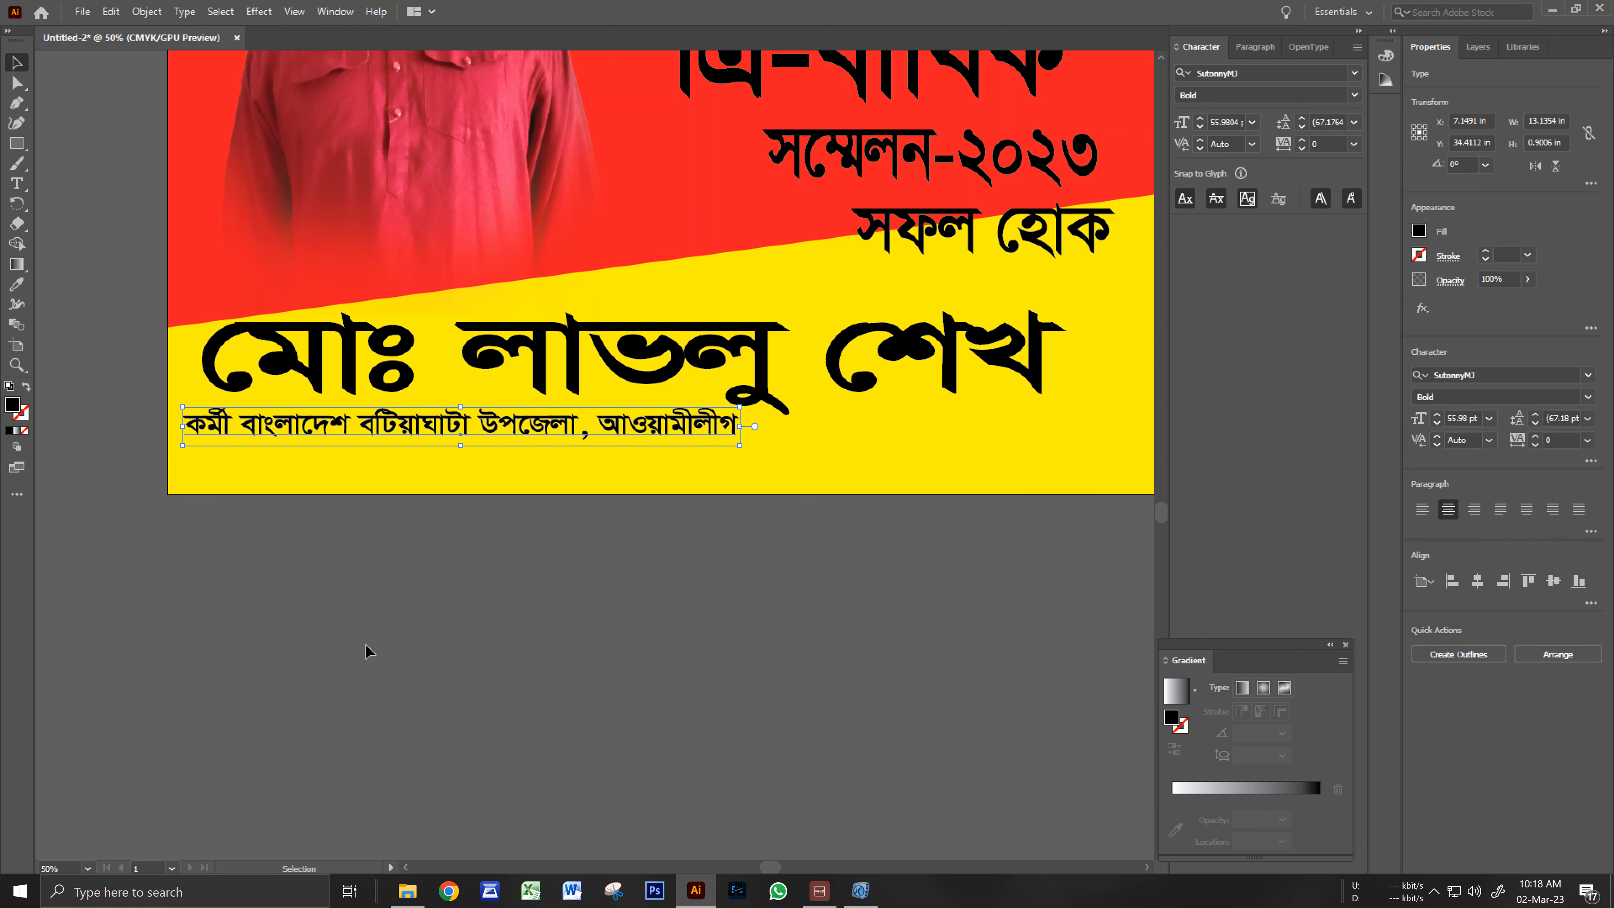
key("Right")
key("Right")
key("Right")
key("Right")
key("Right")
key("Right")
key("Right")
key("Right")
key("Right")
key("Right")
key("Right")
key("Right")
key("Right")
key("Right")
key("Right")
key("Right")
key("Right")
key("Right")
key("Right")
key("Right")
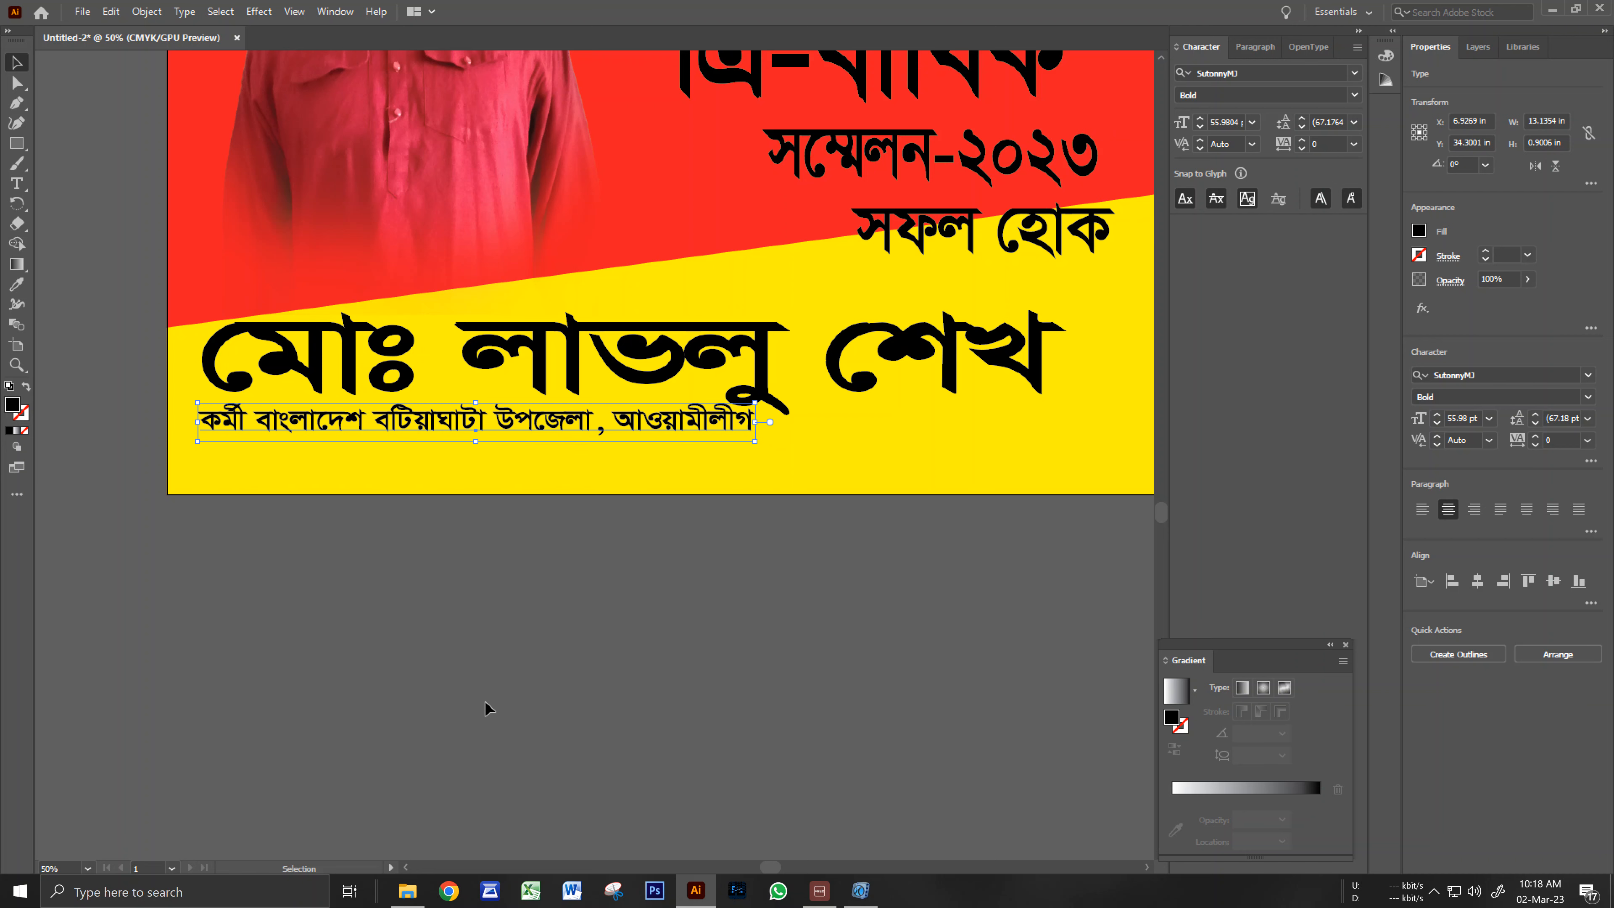
left_click(520, 769)
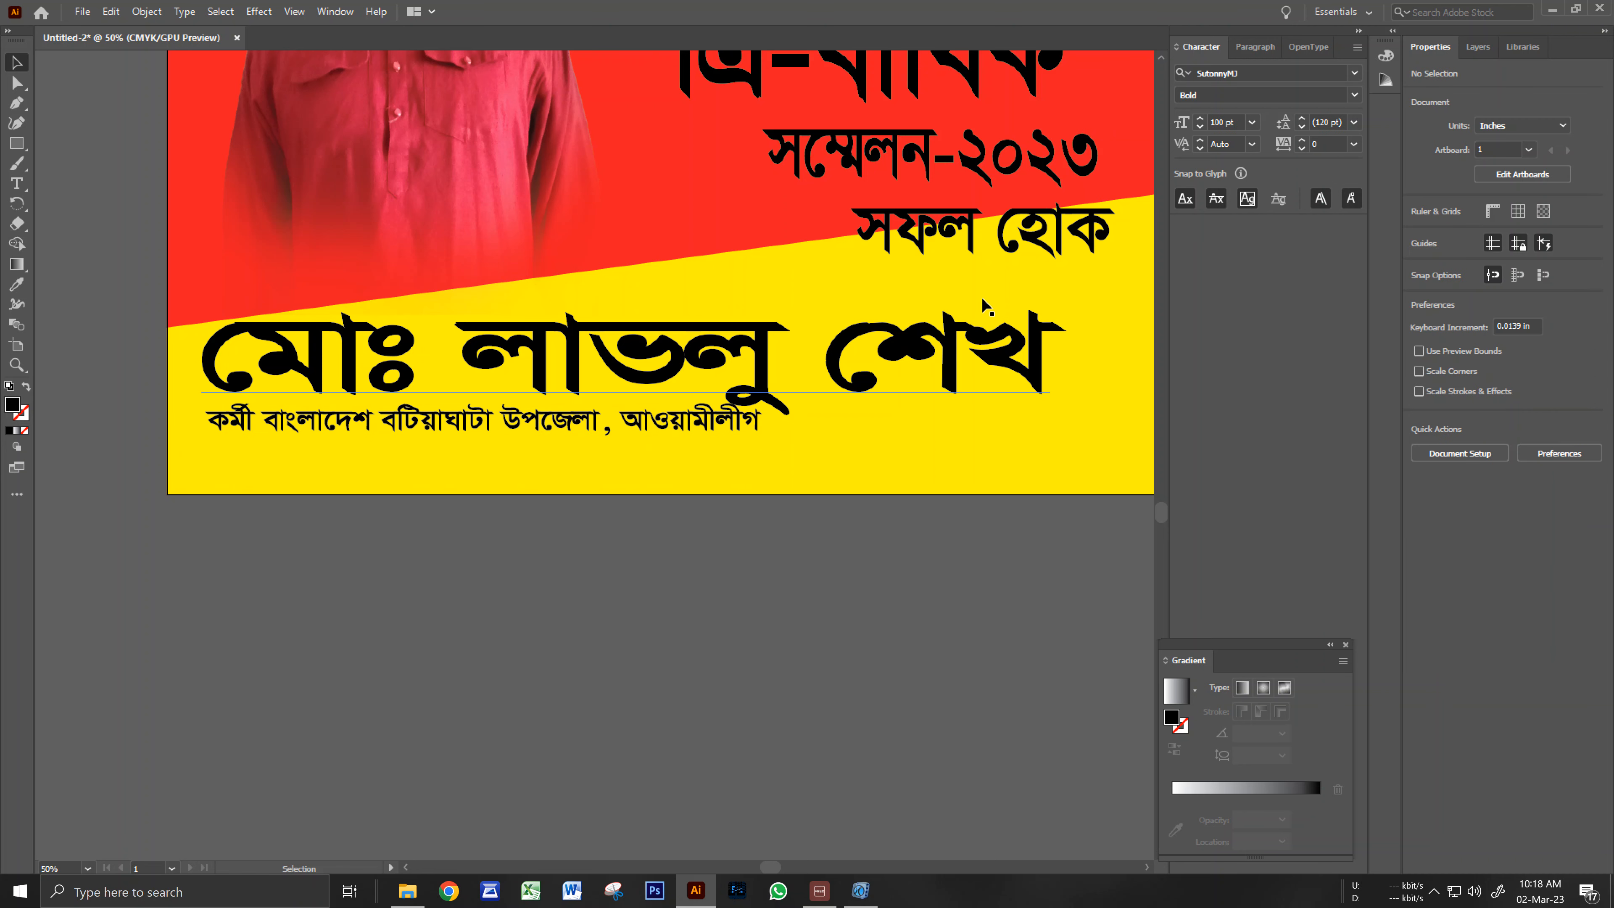
left_click_drag(543, 416, 540, 462)
key("ctrl+z")
left_click(543, 581)
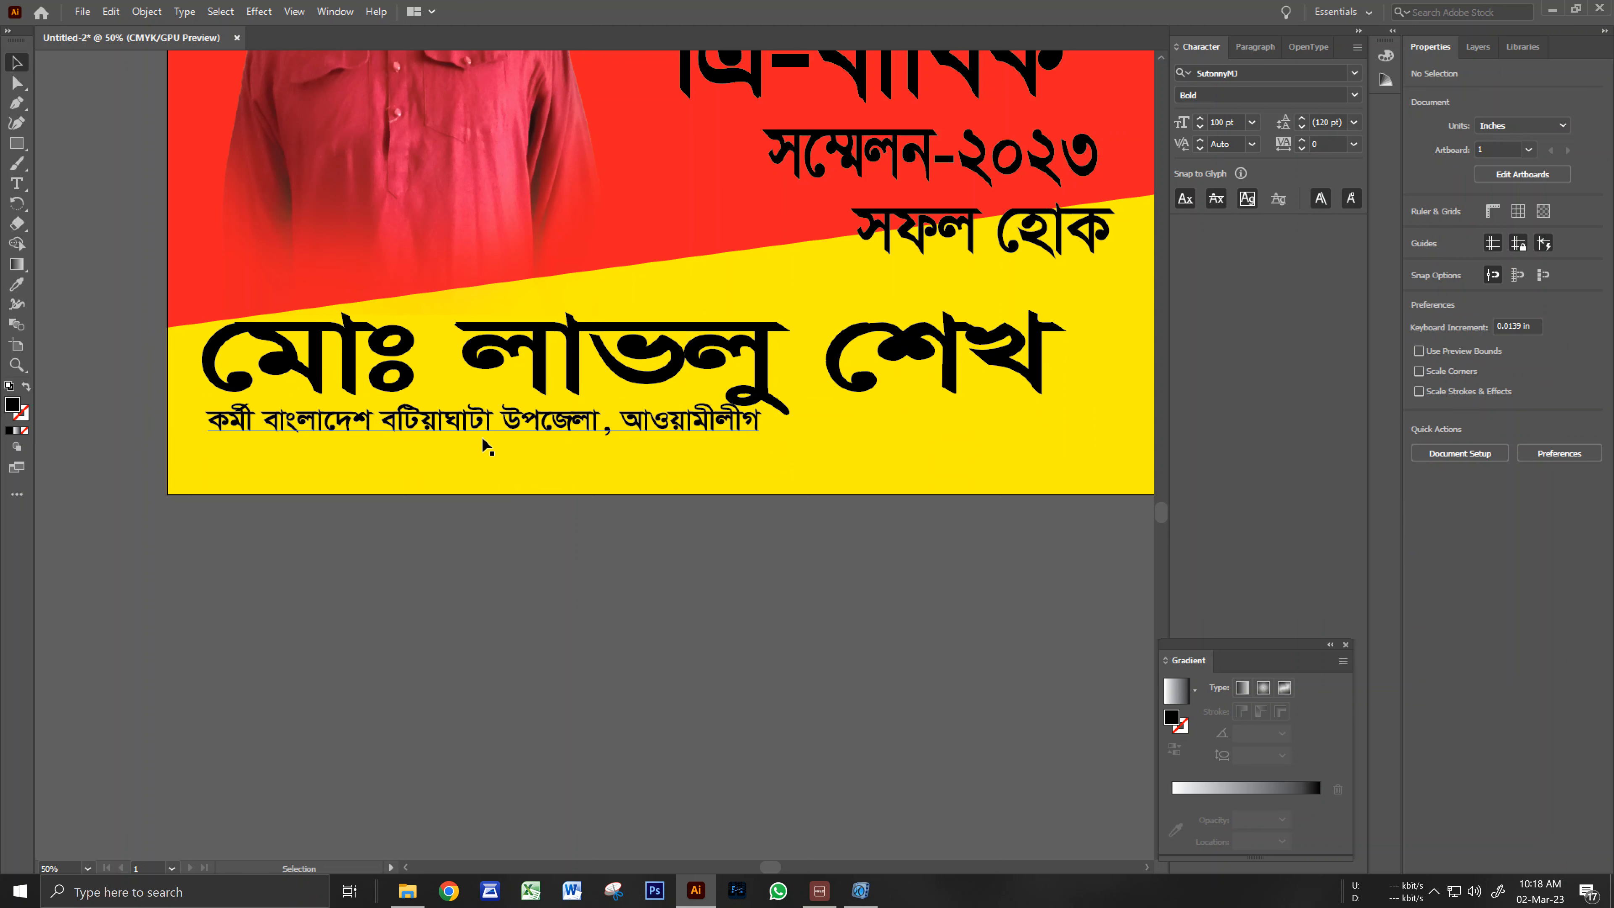
Duplicate the caption below itself and retype it as '১নং জলমা ইউনিয়ন আওয়ামীলীগ'.
left_click_drag(485, 446, 485, 469)
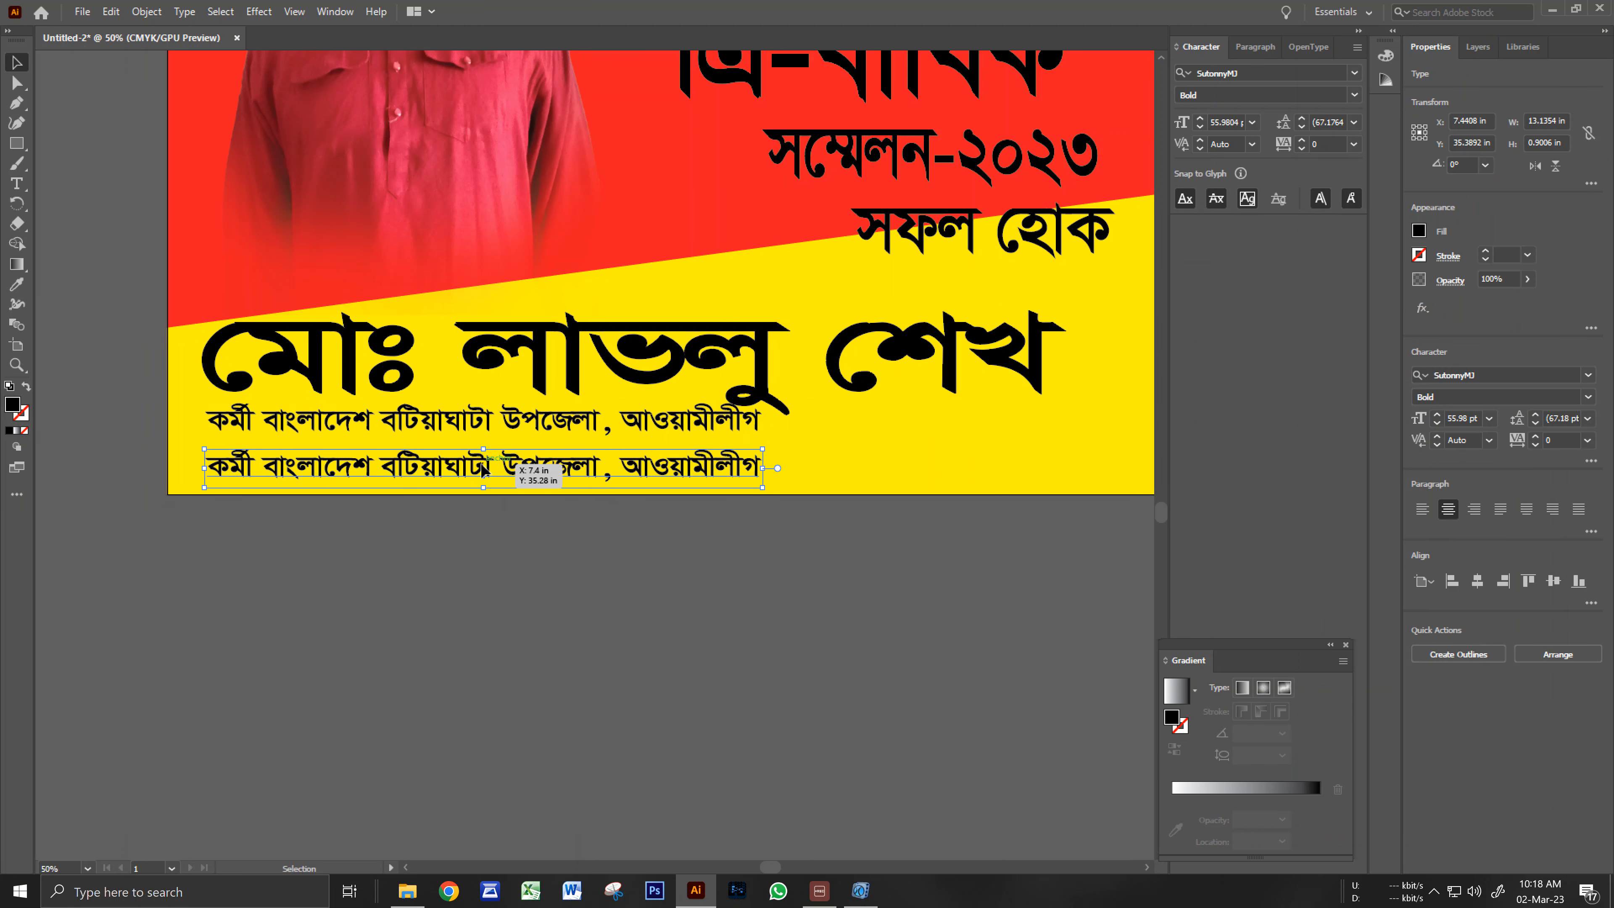
triple_click(485, 469)
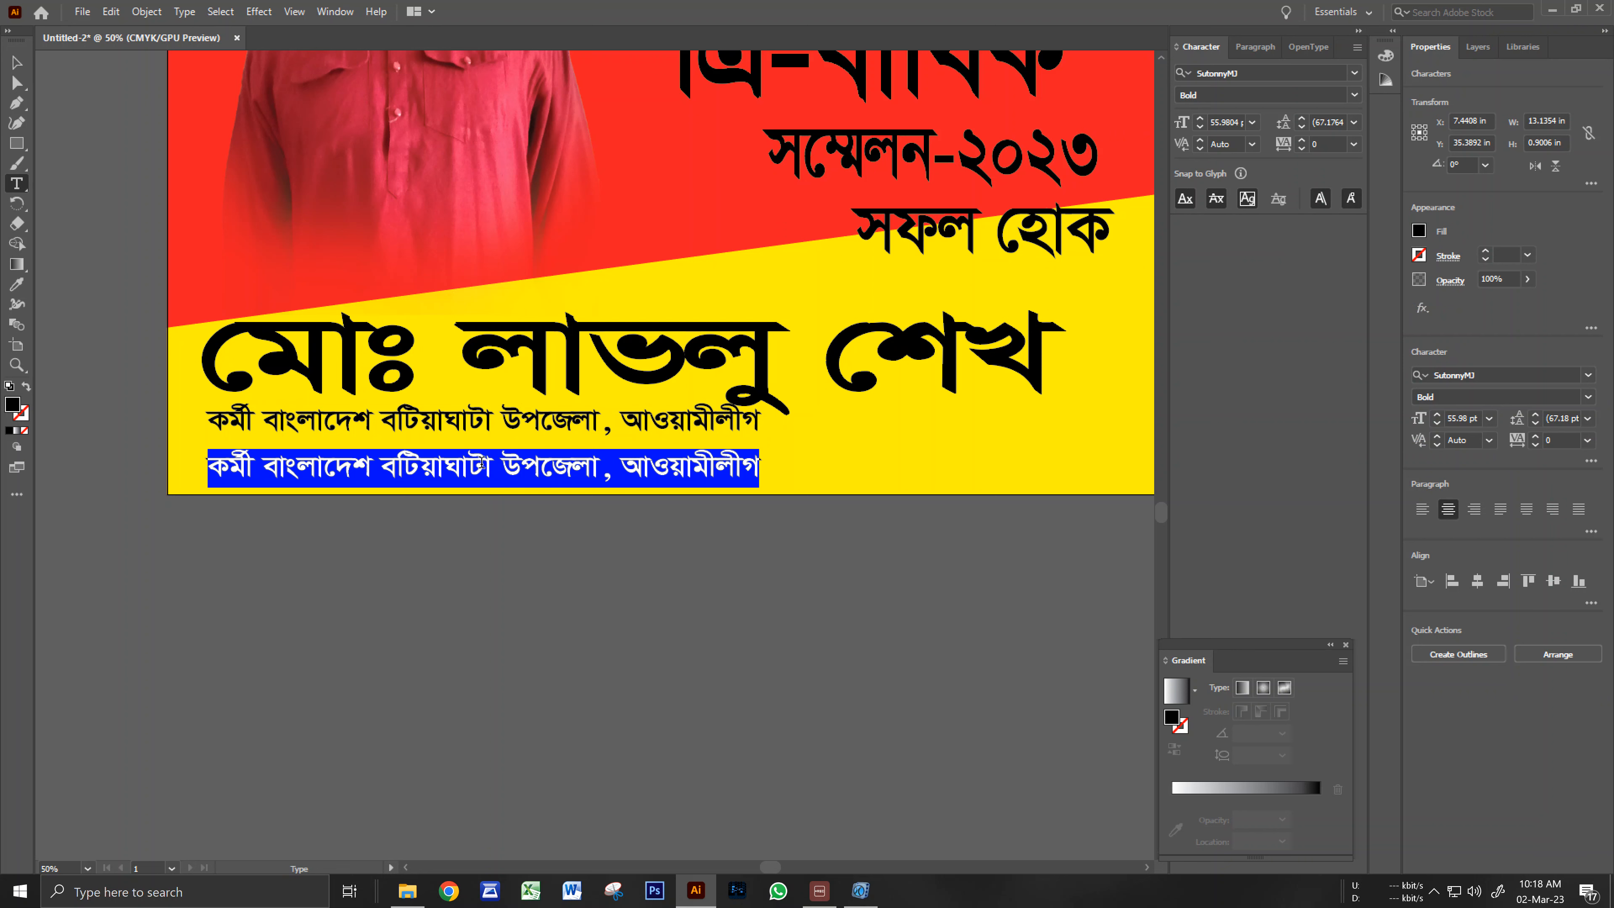
type("১নং জেলা")
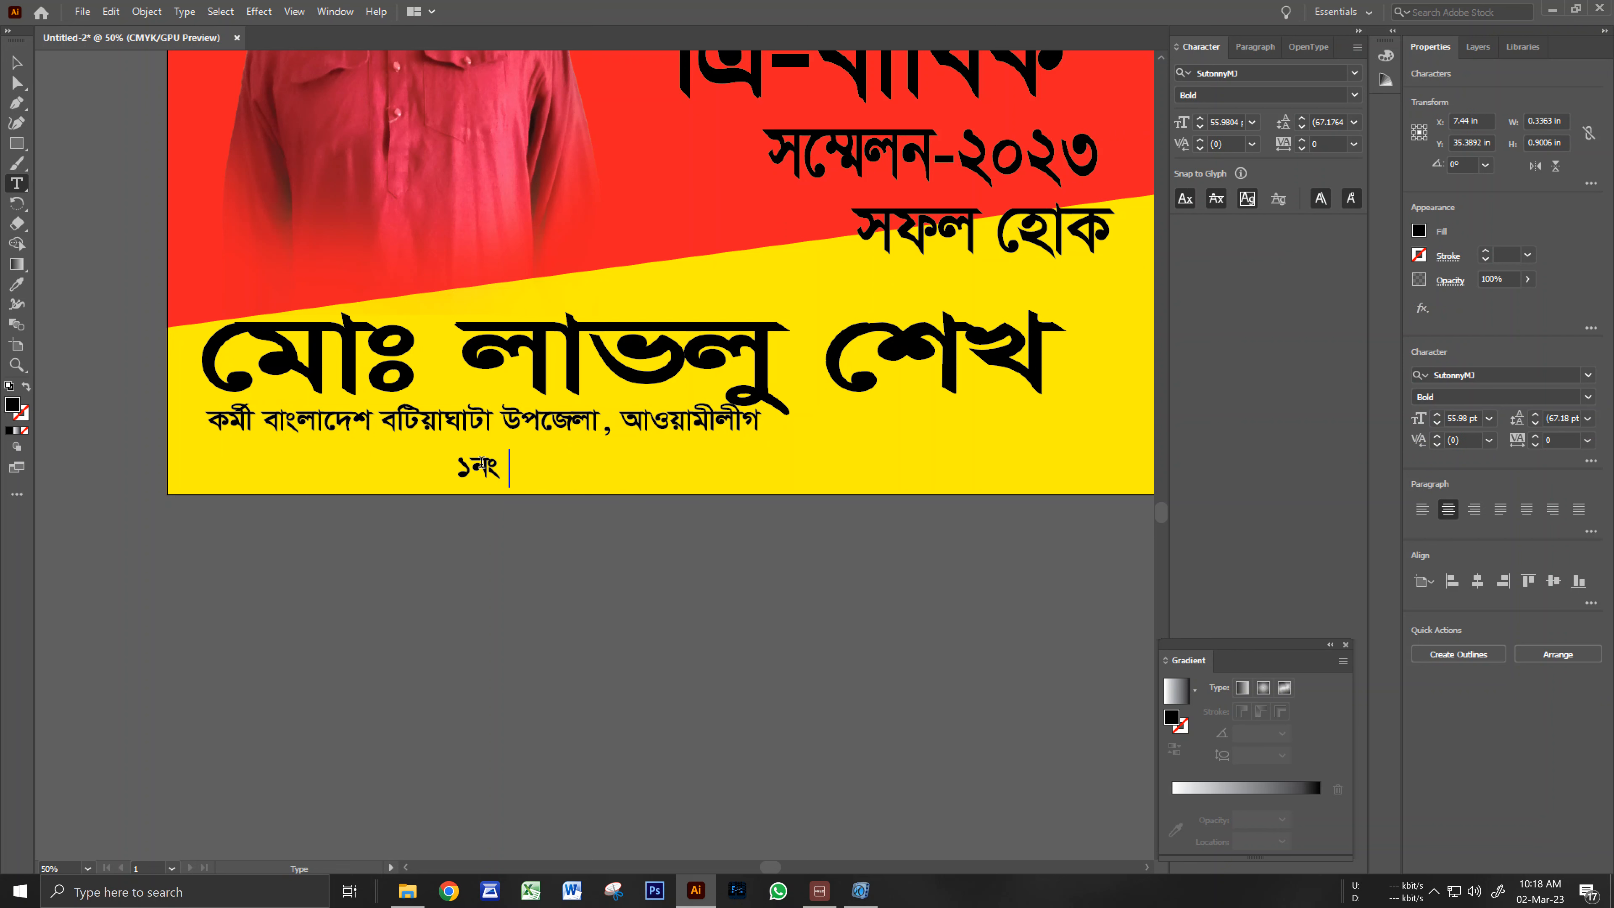
key("BackSpace")
key("BackSpace")
type("মা ই")
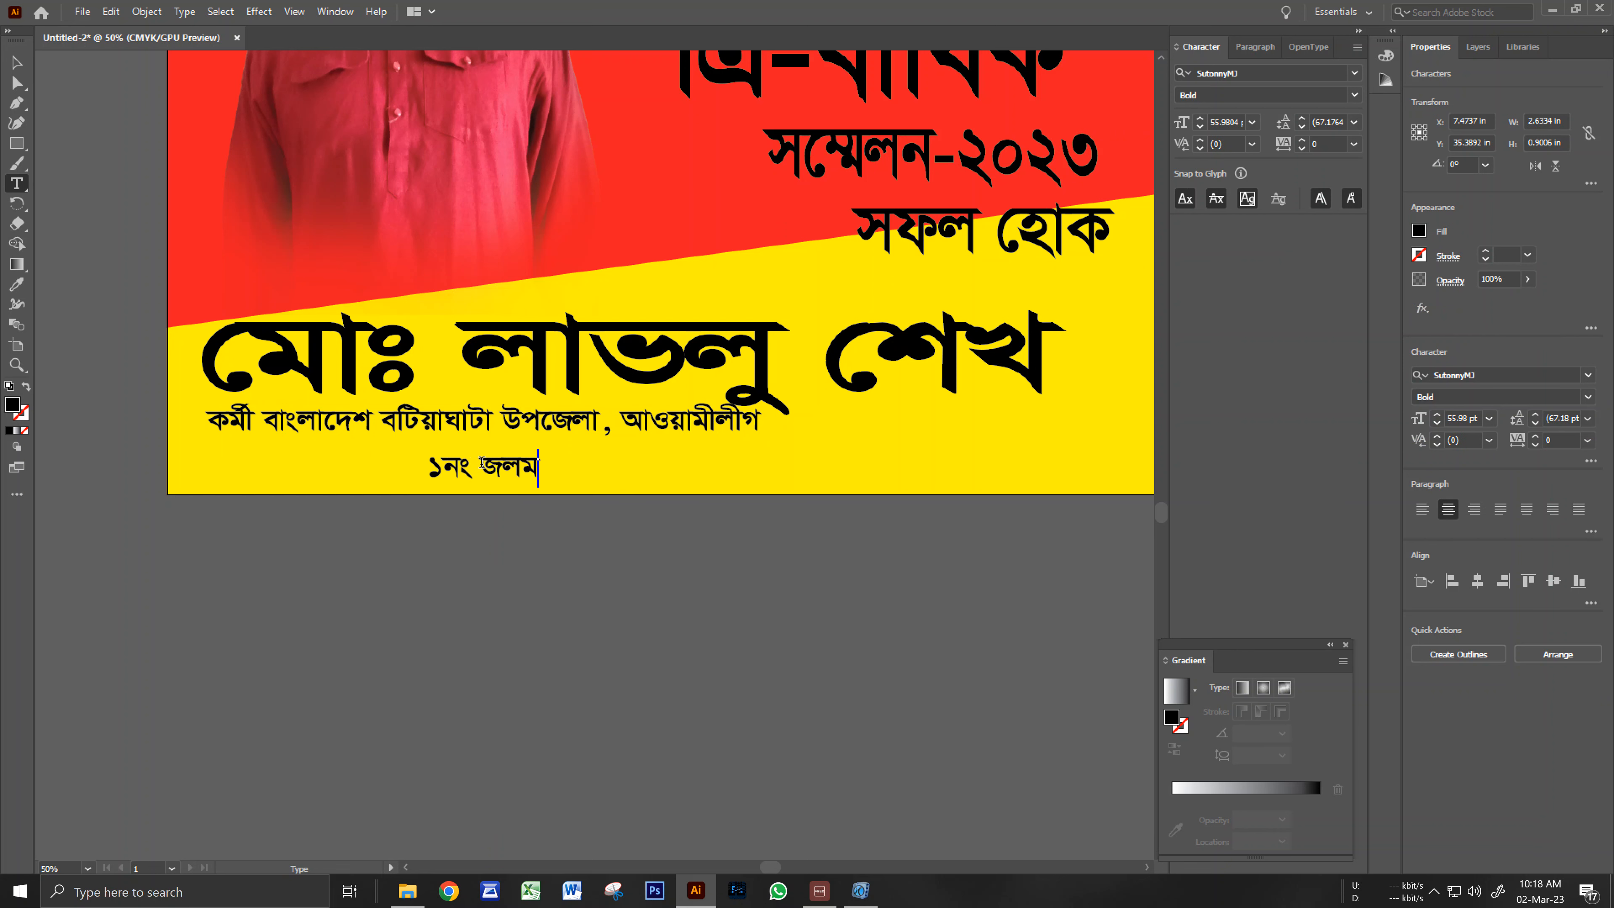
type("উনিয়")
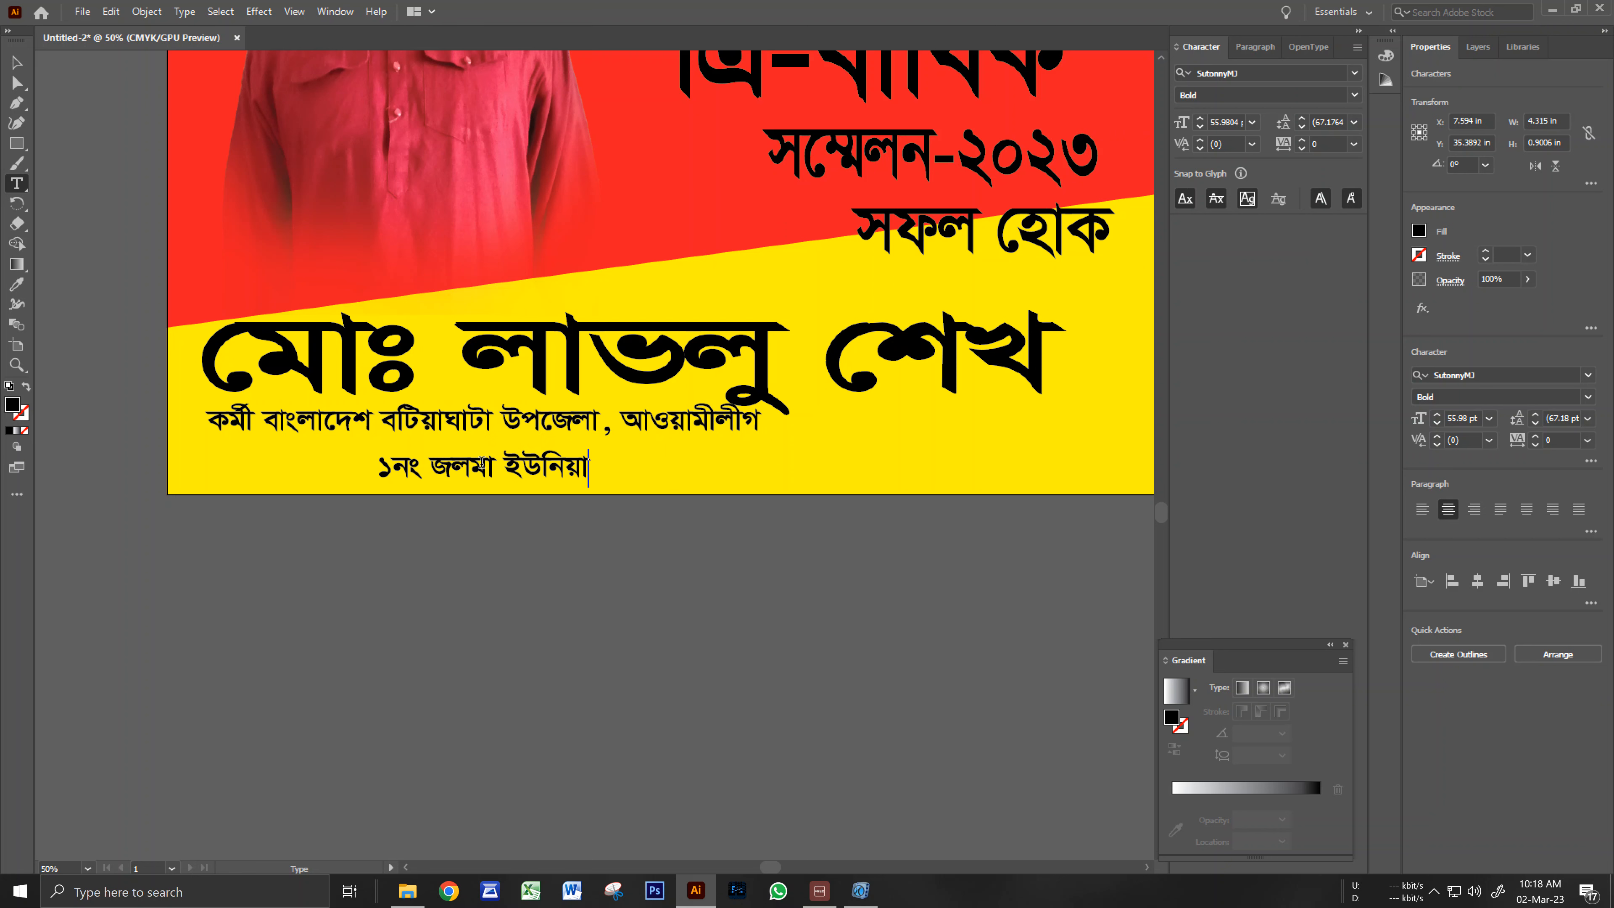
type("ন ")
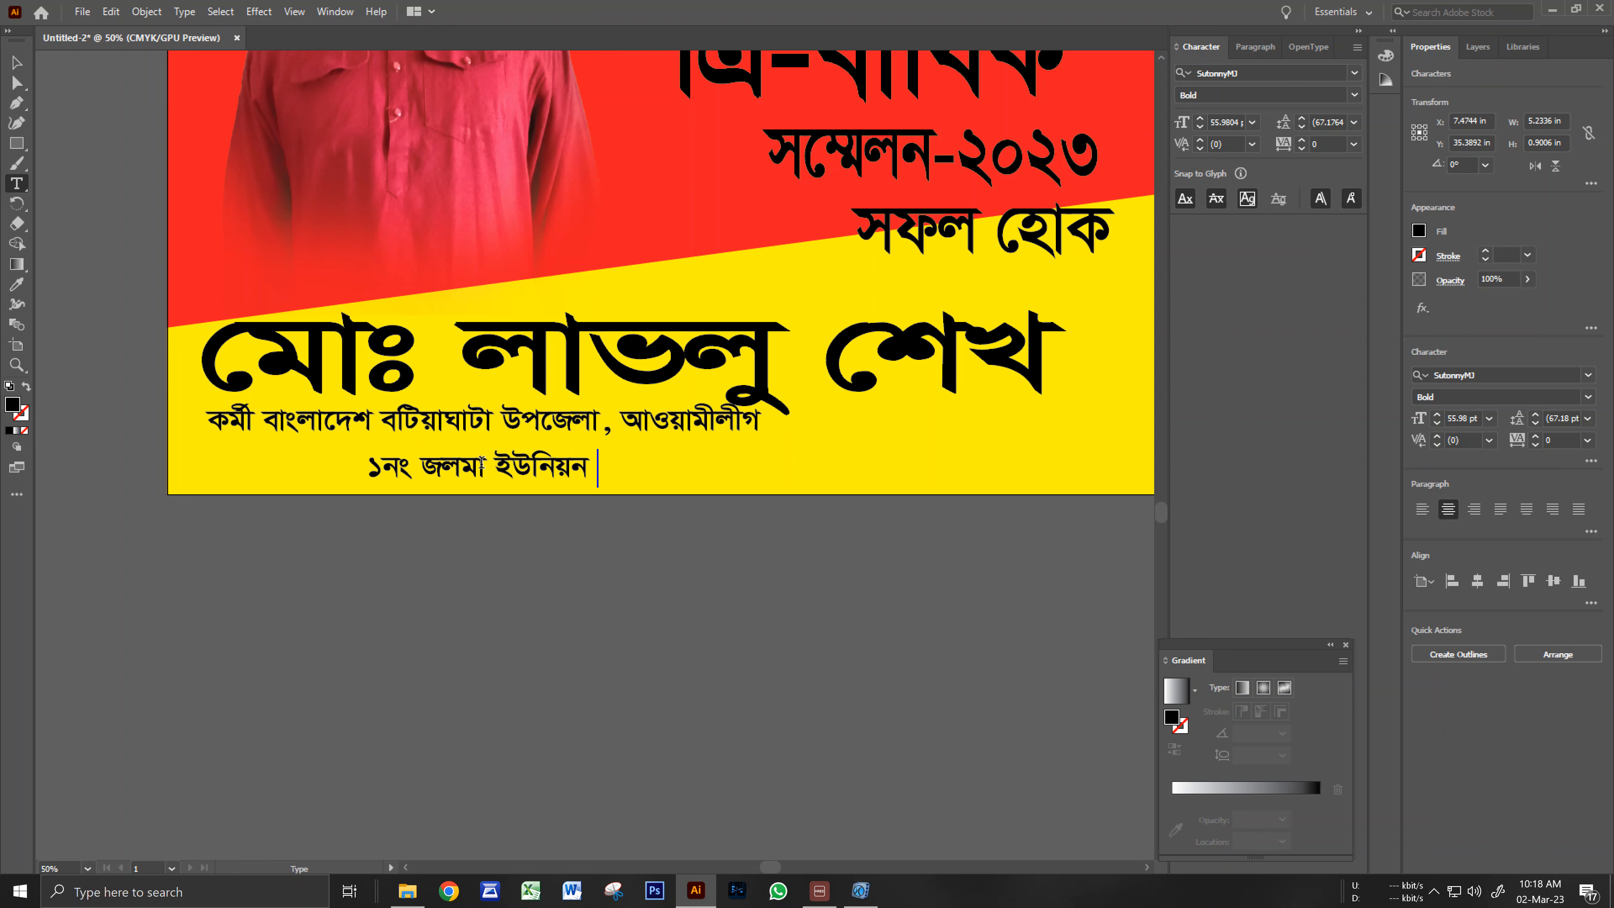
type("আ")
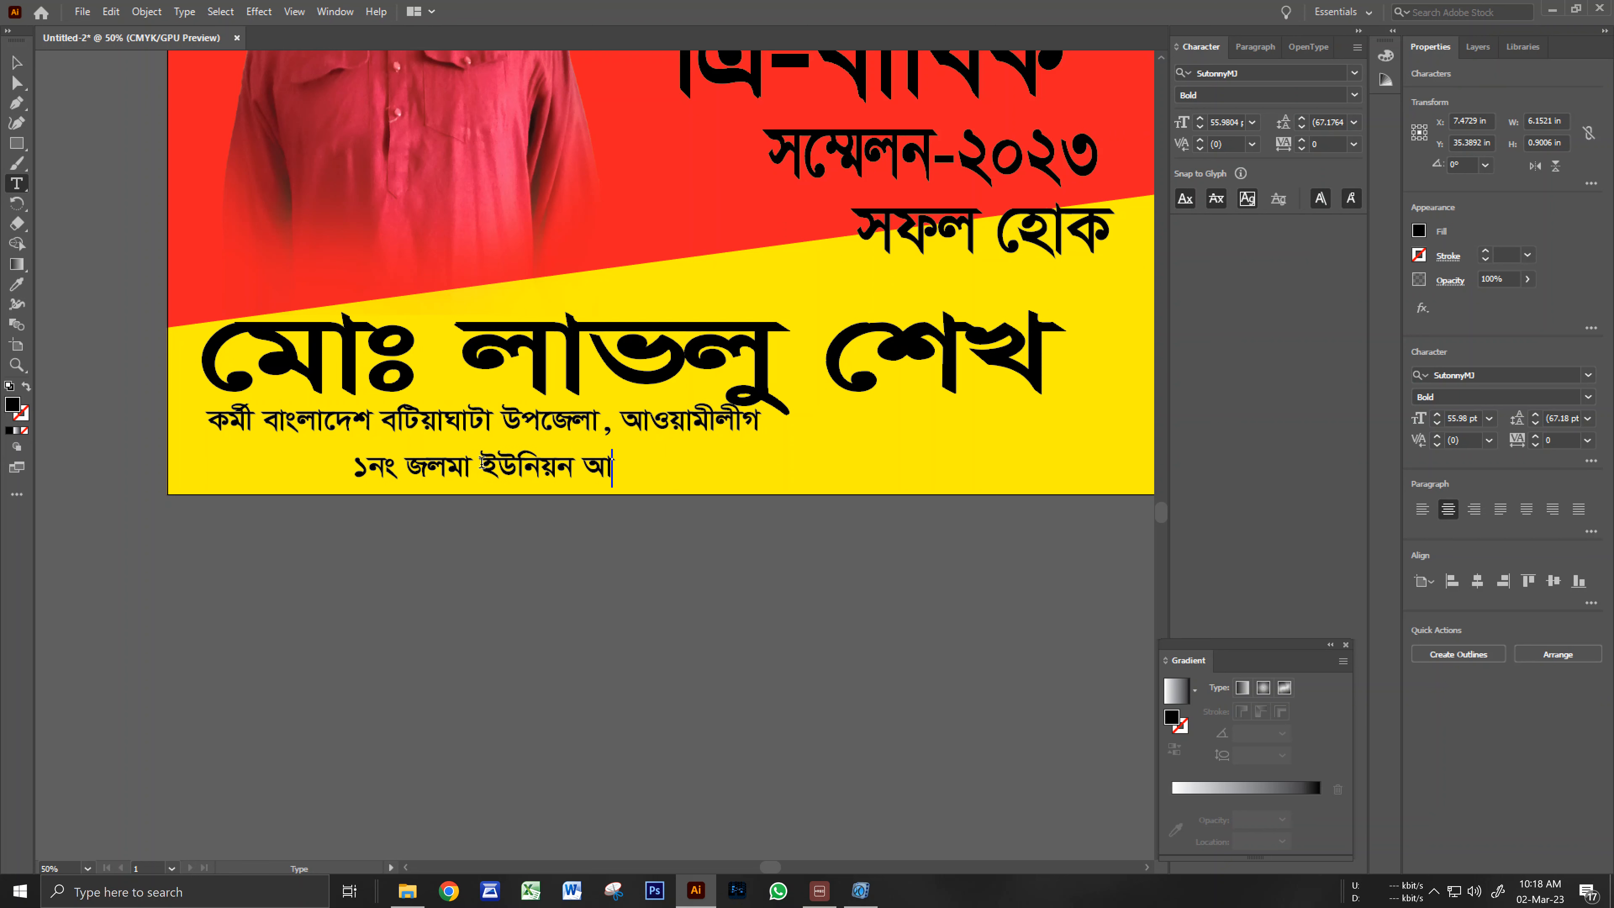
type("ওয়াসী")
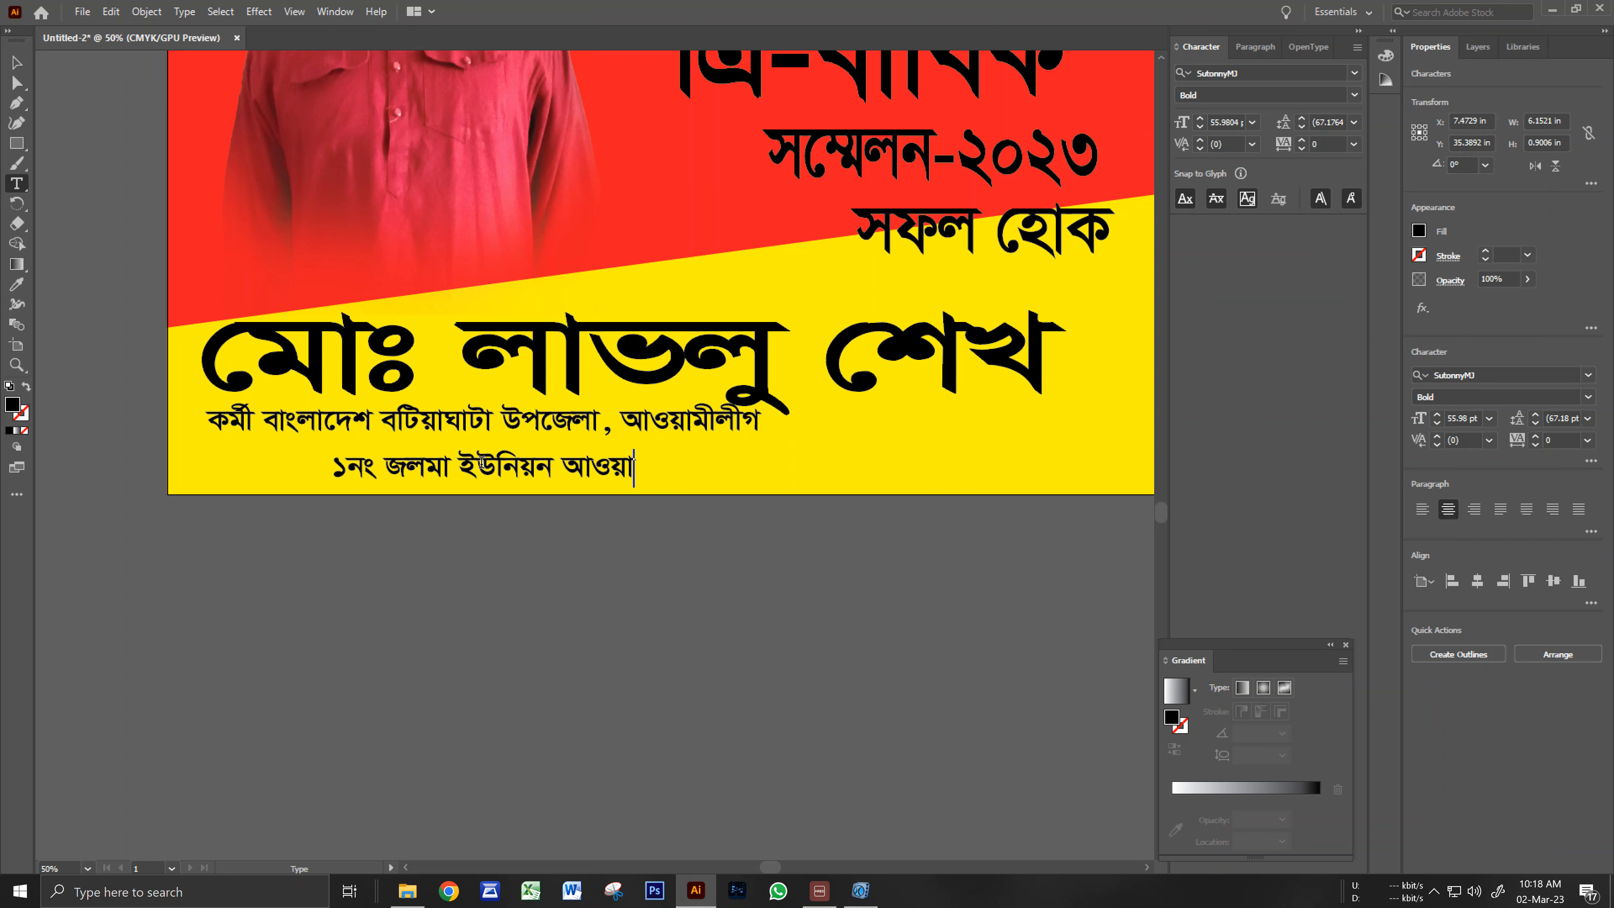
key("BackSpace")
key("BackSpace")
type("মীলীহ")
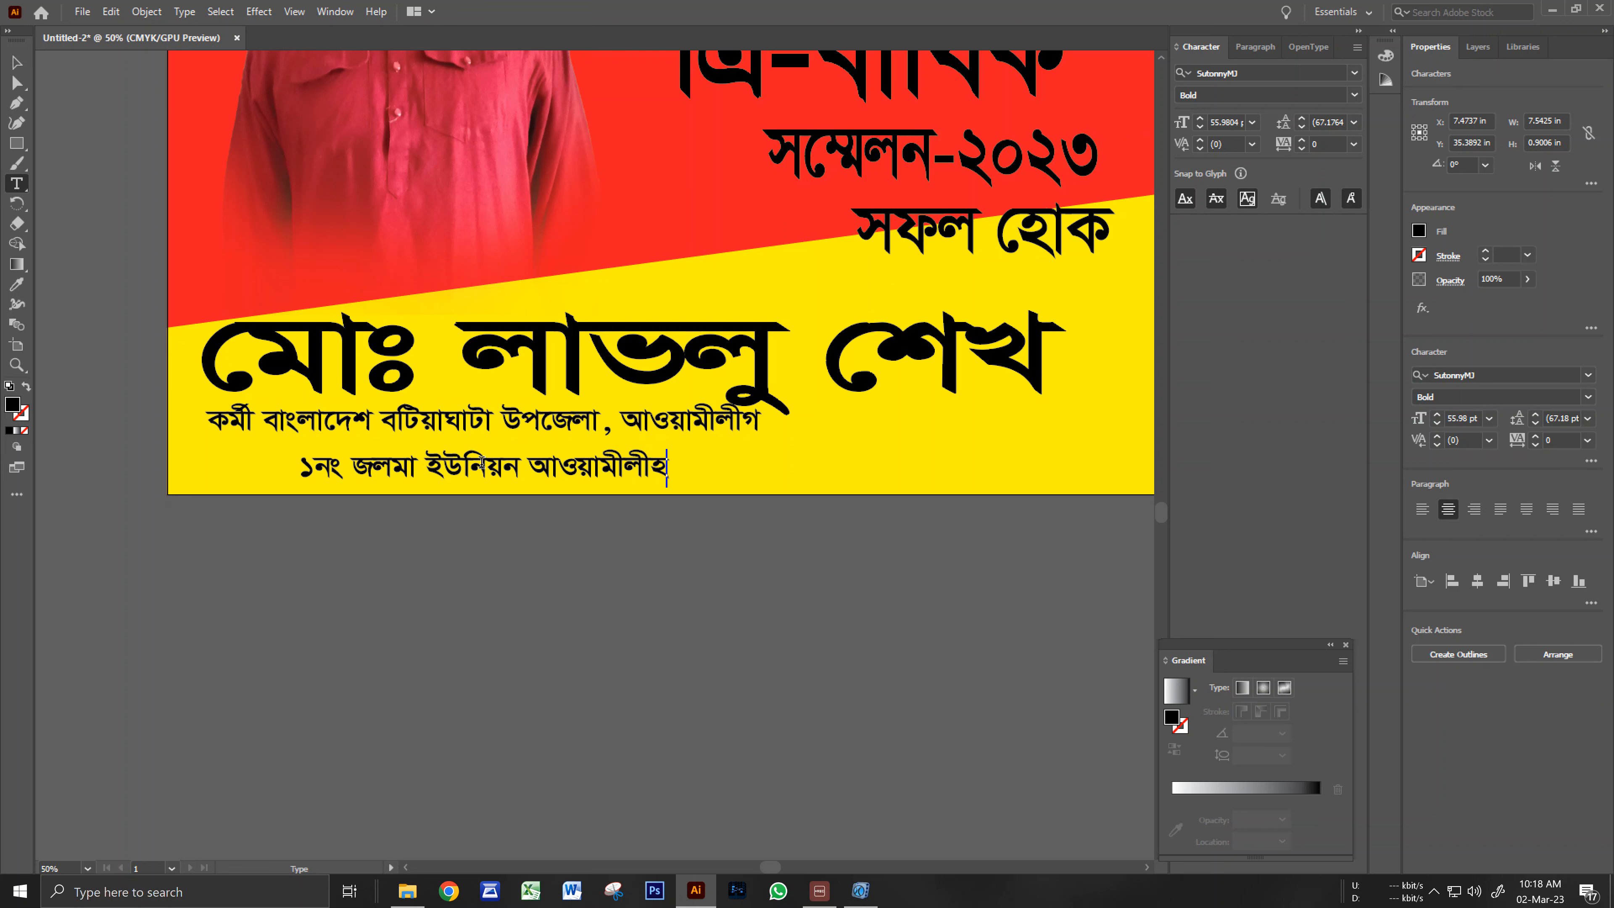
key("BackSpace")
type("গ")
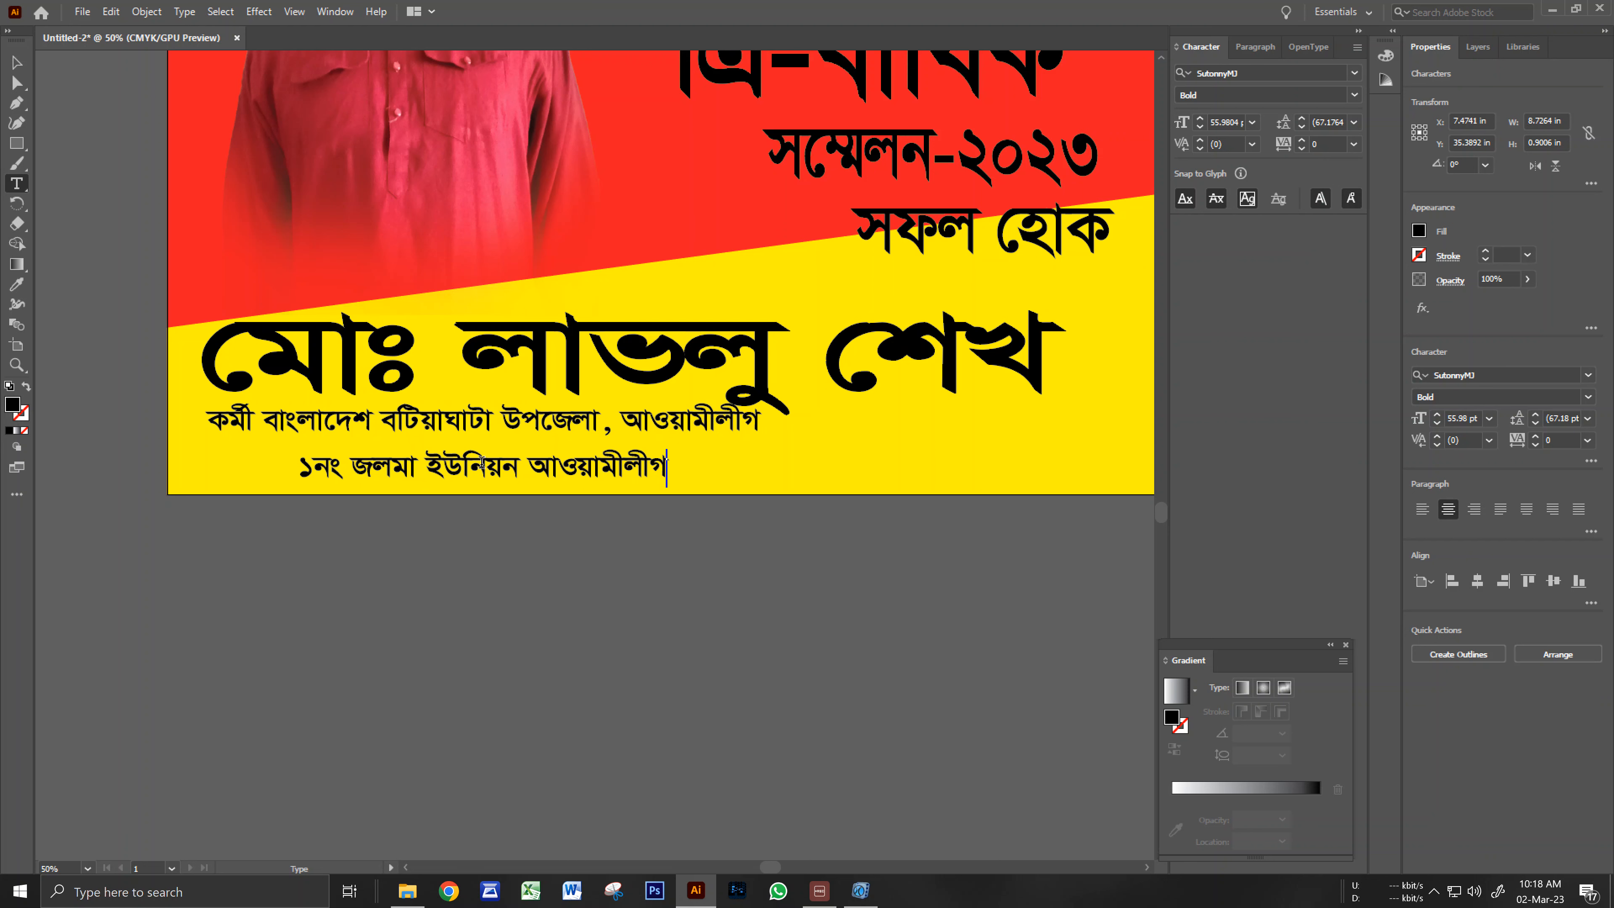
left_click(14, 62)
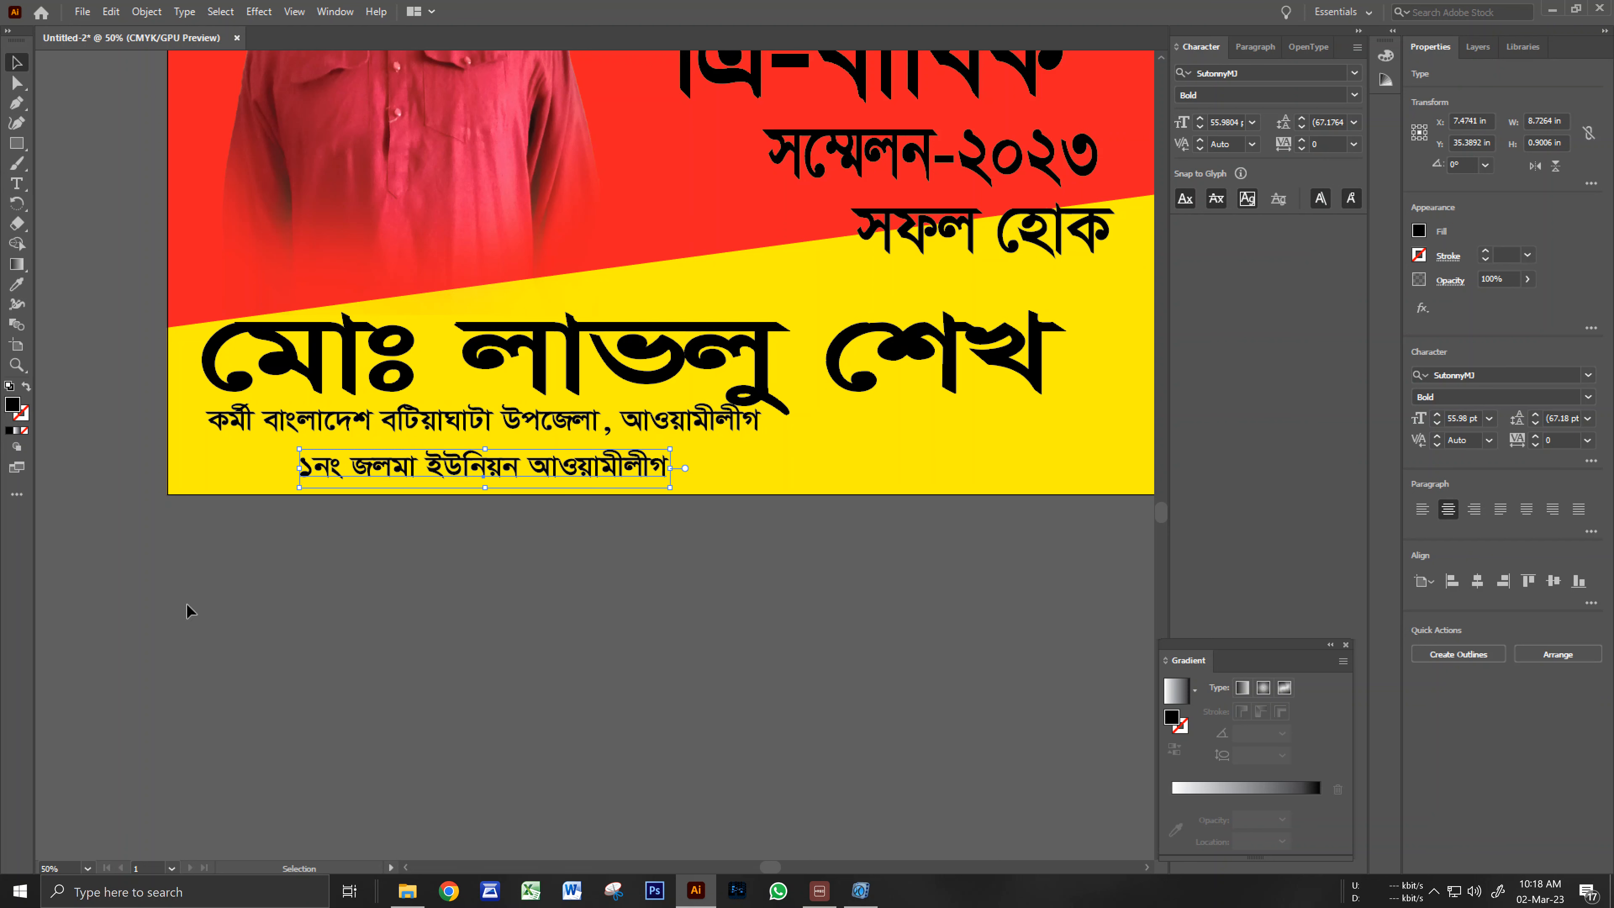
Move the new line left and enlarge it to about 72.11 pt.
left_click(321, 671)
left_click_drag(395, 476, 294, 472)
left_click_drag(574, 488, 807, 497)
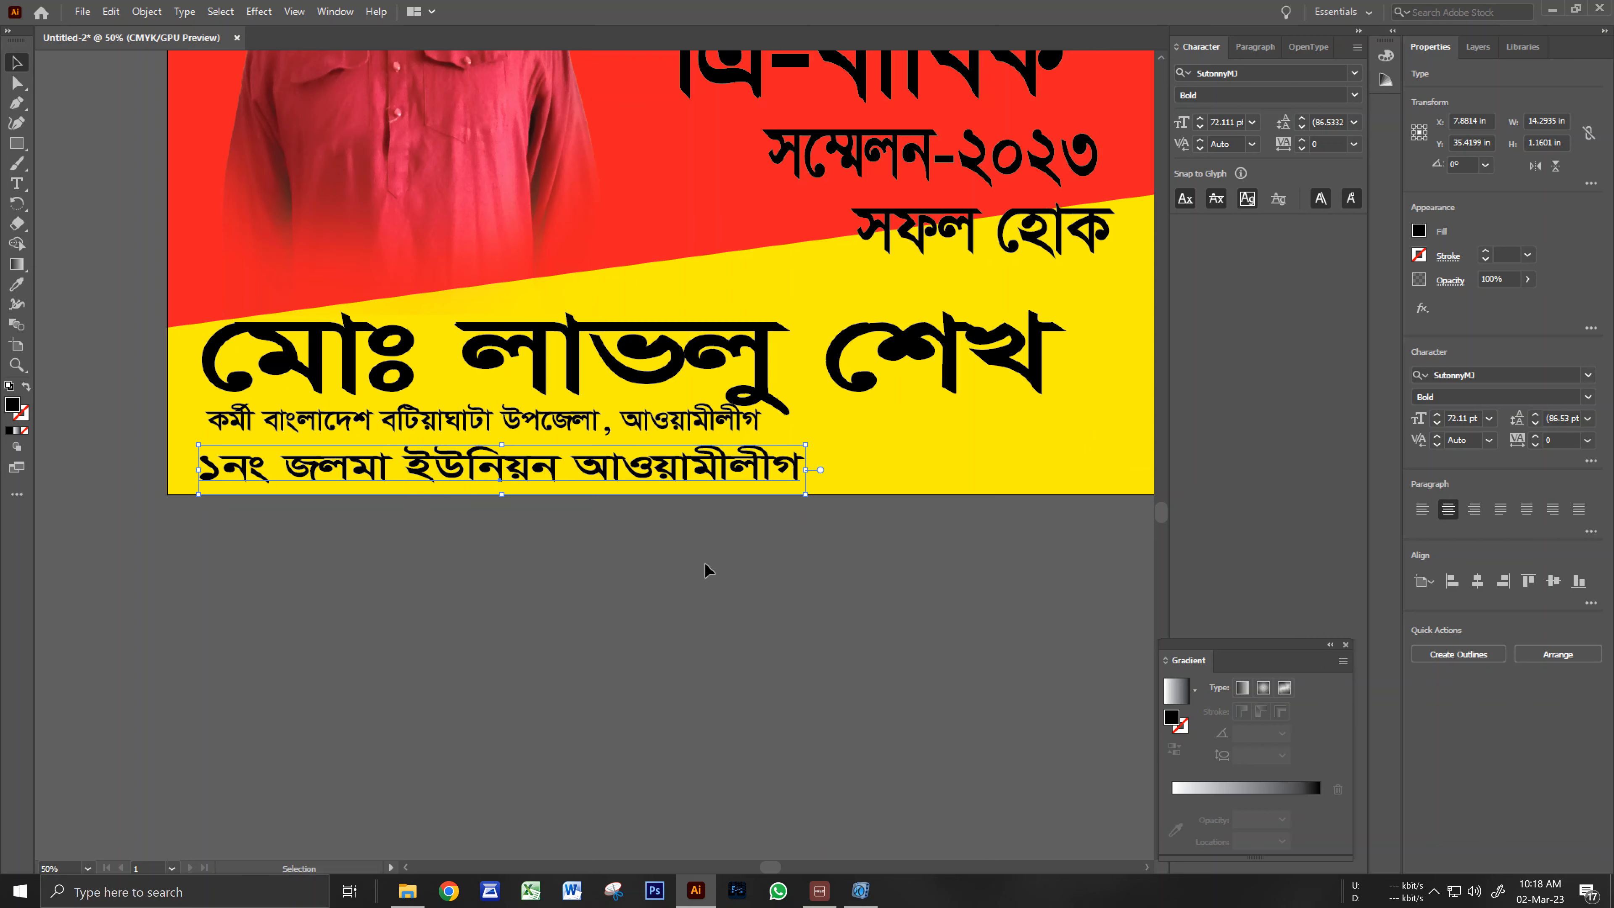
left_click(703, 562)
scroll(686, 537, "down", 2)
left_click_drag(585, 518, 655, 696)
left_click_drag(608, 603, 609, 670)
left_click_drag(609, 484, 595, 523)
scroll(602, 533, "down", 1)
Enlarge the two-line Bengali heading to about 141.27 pt from its top-left corner.
double_click(636, 344)
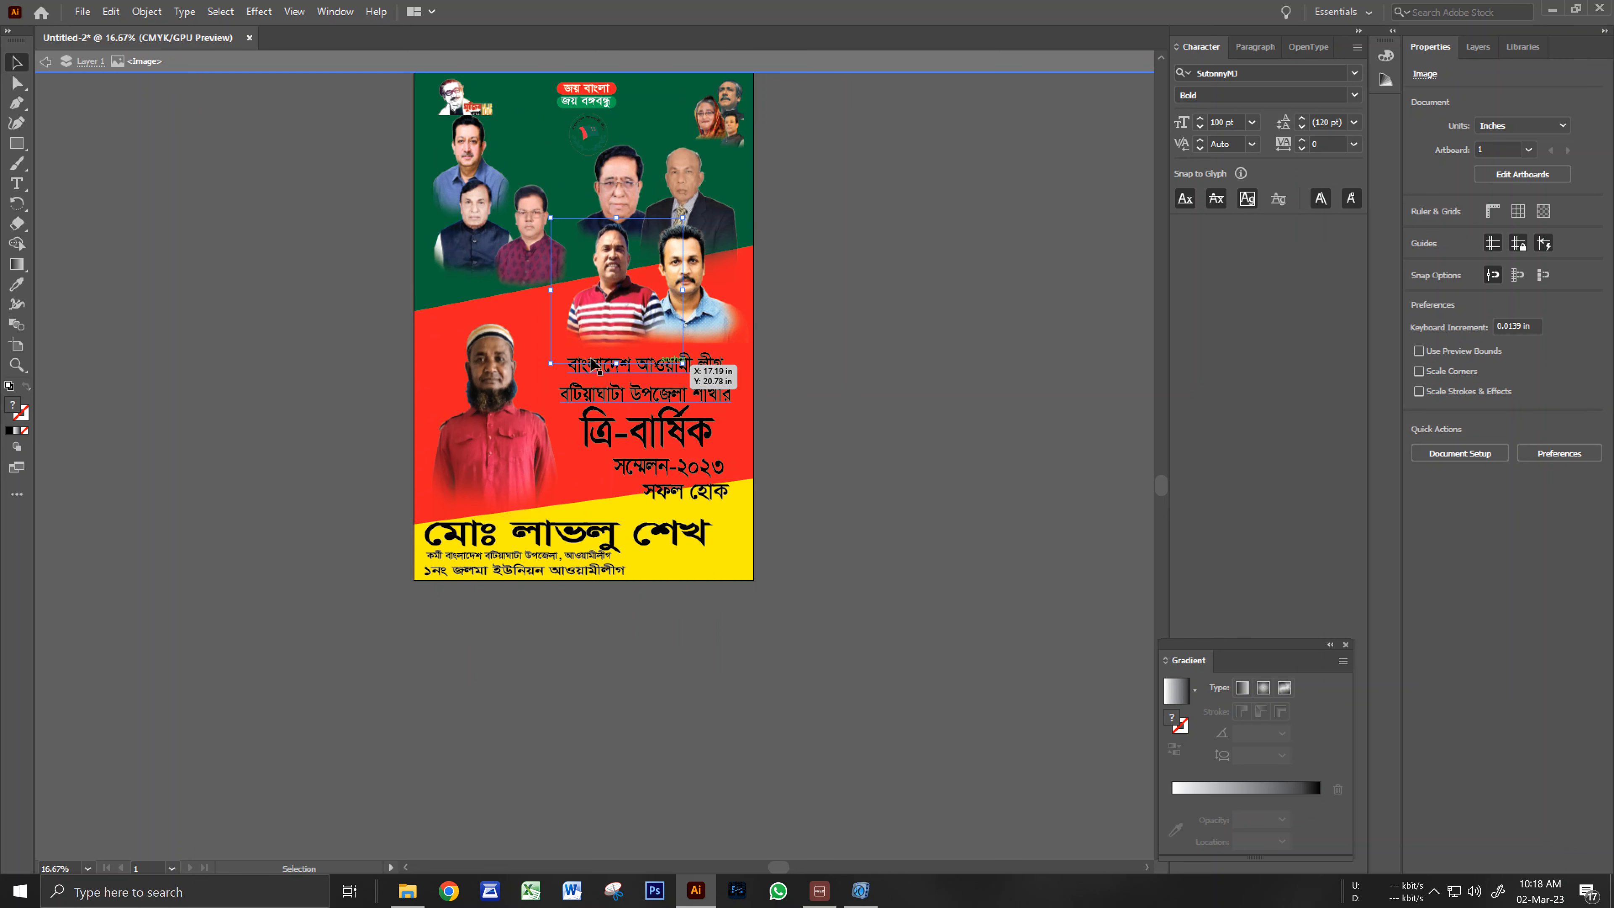
key("Escape")
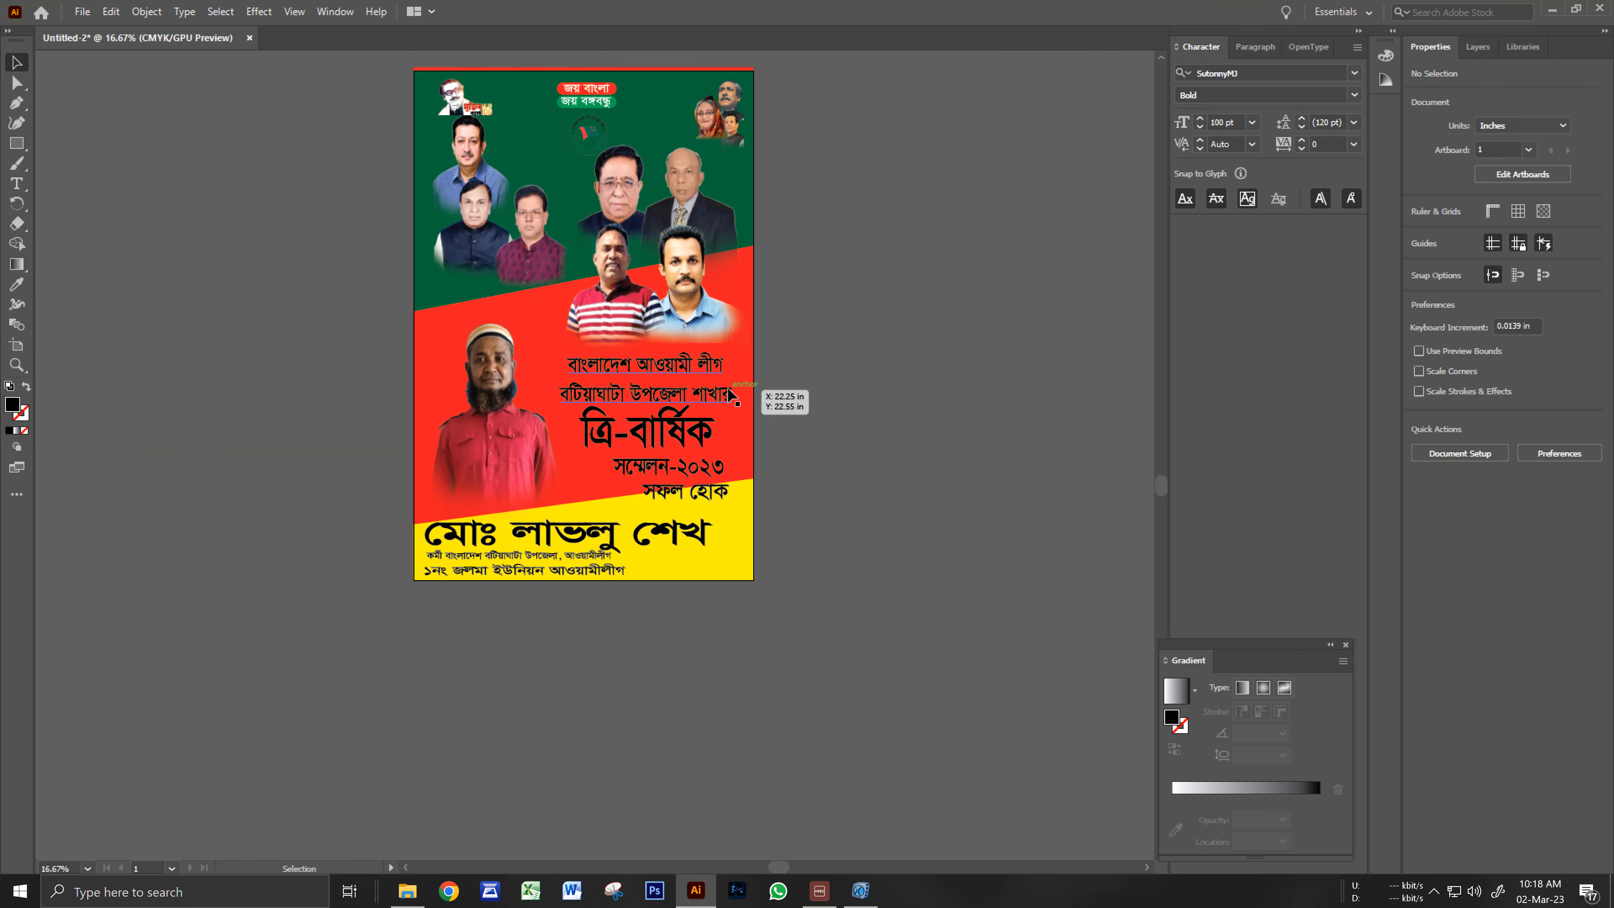
left_click(611, 393)
right_click(610, 393)
left_click(639, 377)
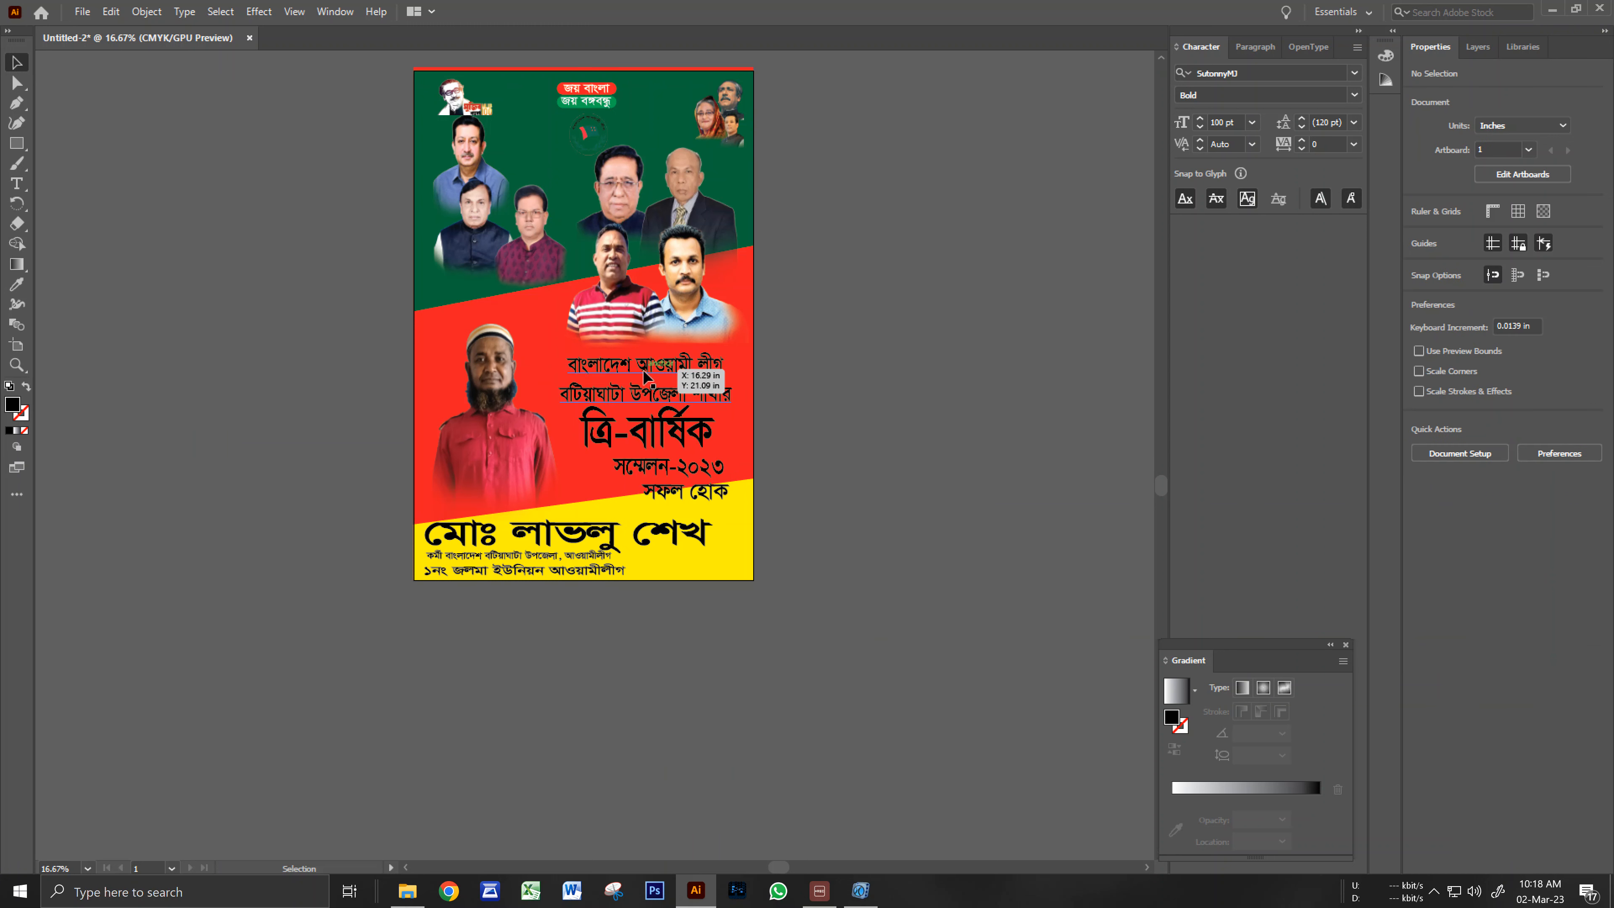
left_click(639, 377)
left_click_drag(558, 351, 531, 345)
Fill the heading with CMYK Yellow from the Fill swatches.
left_click(1420, 231)
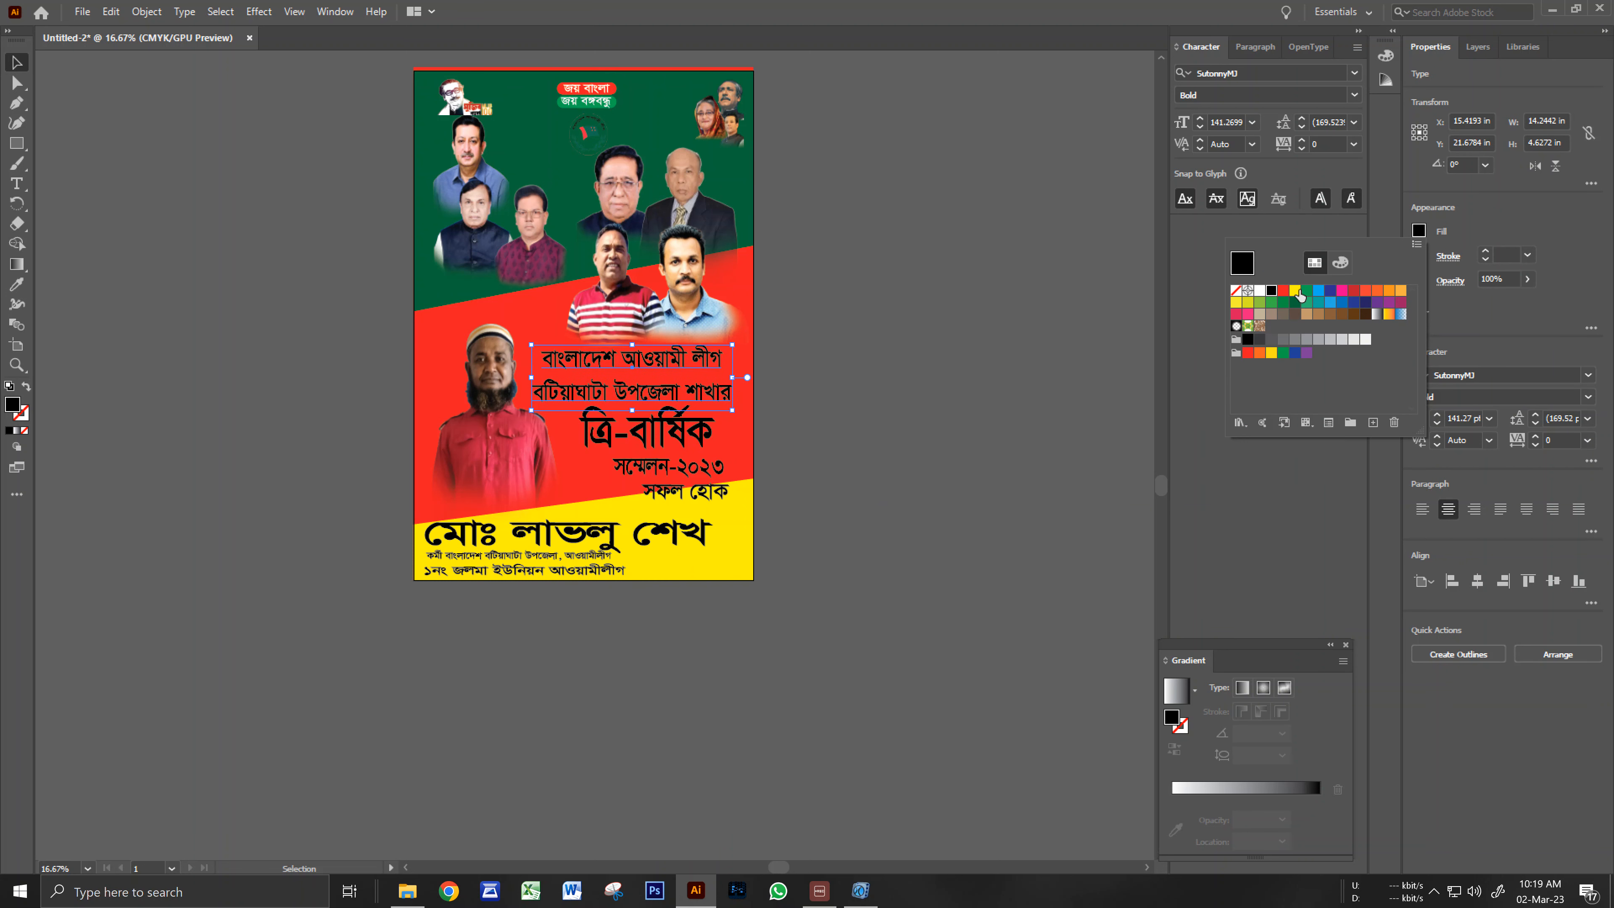
left_click(1296, 293)
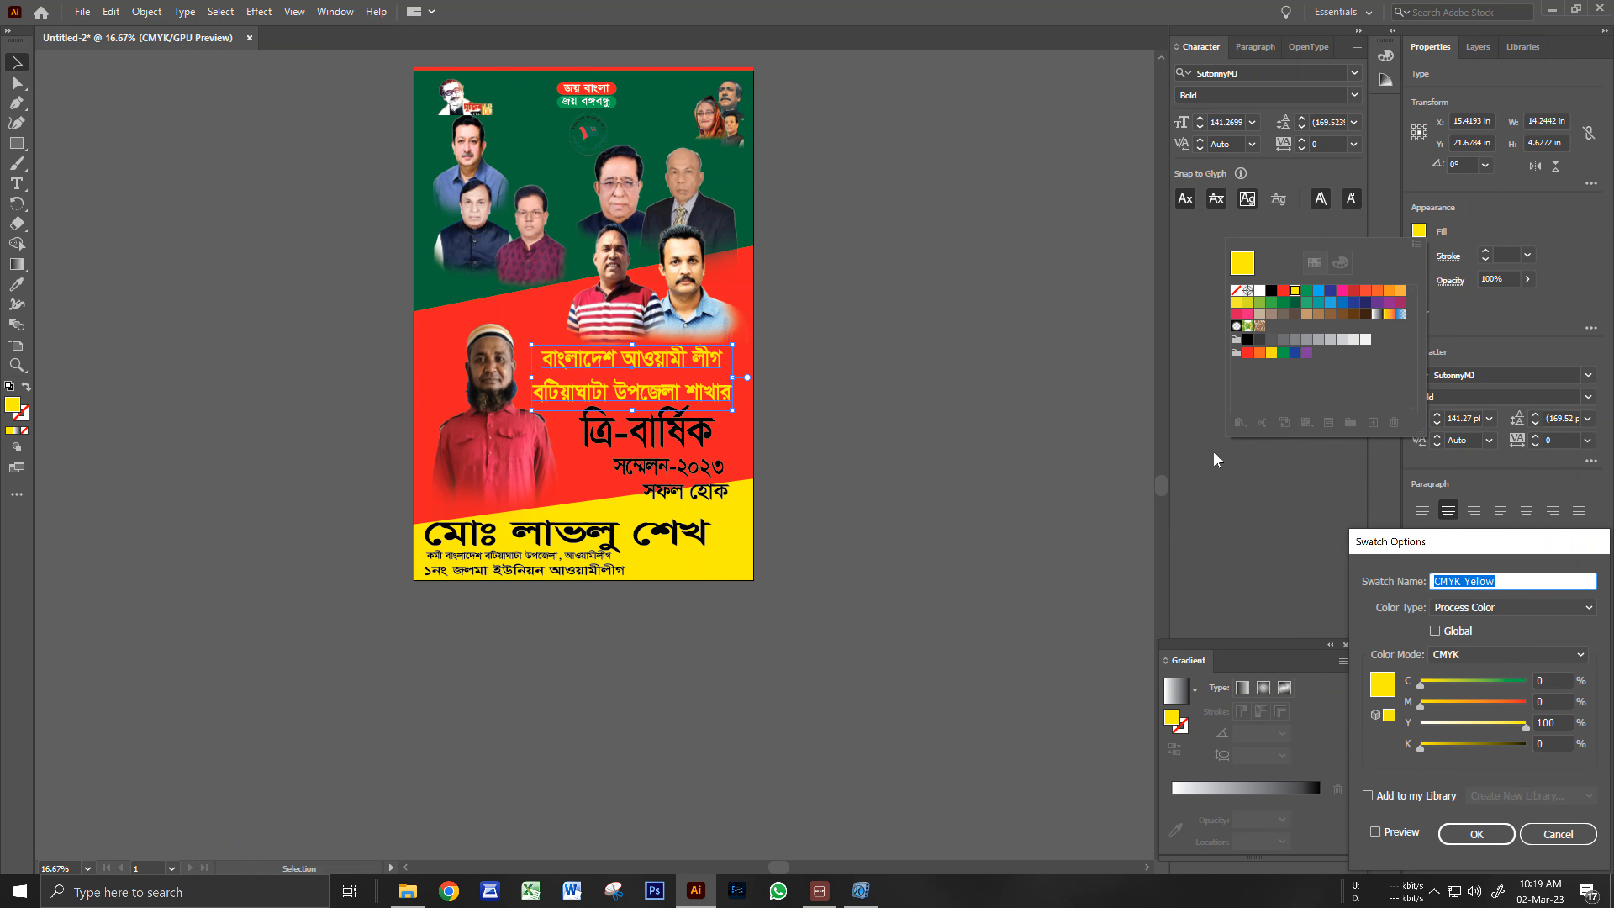
left_click(1558, 833)
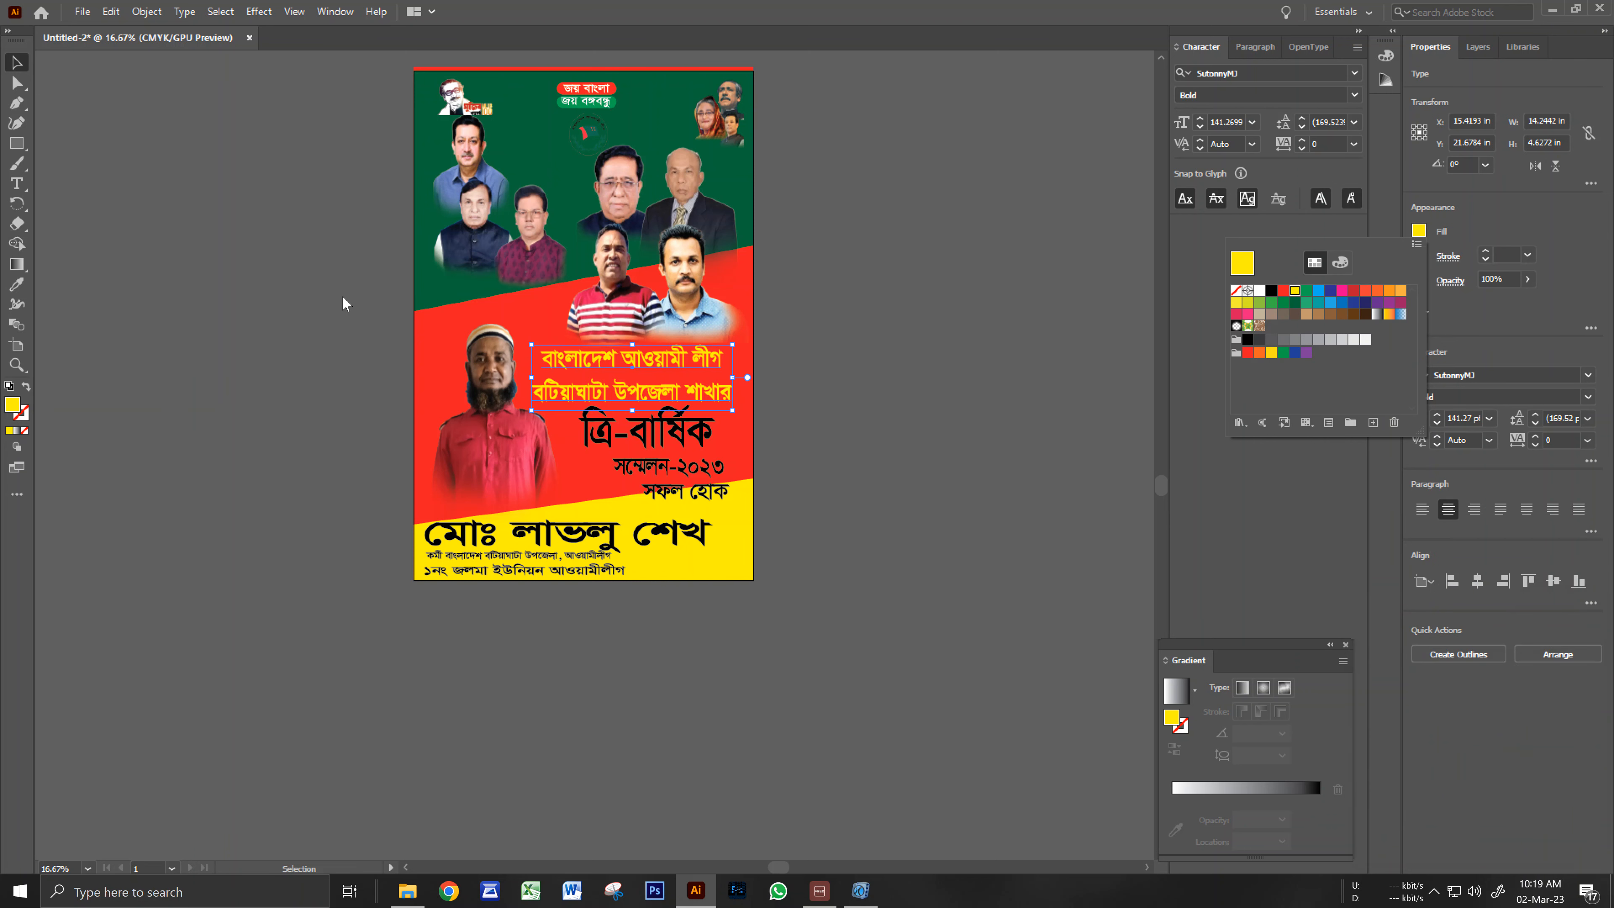
left_click(312, 299)
left_click(816, 448)
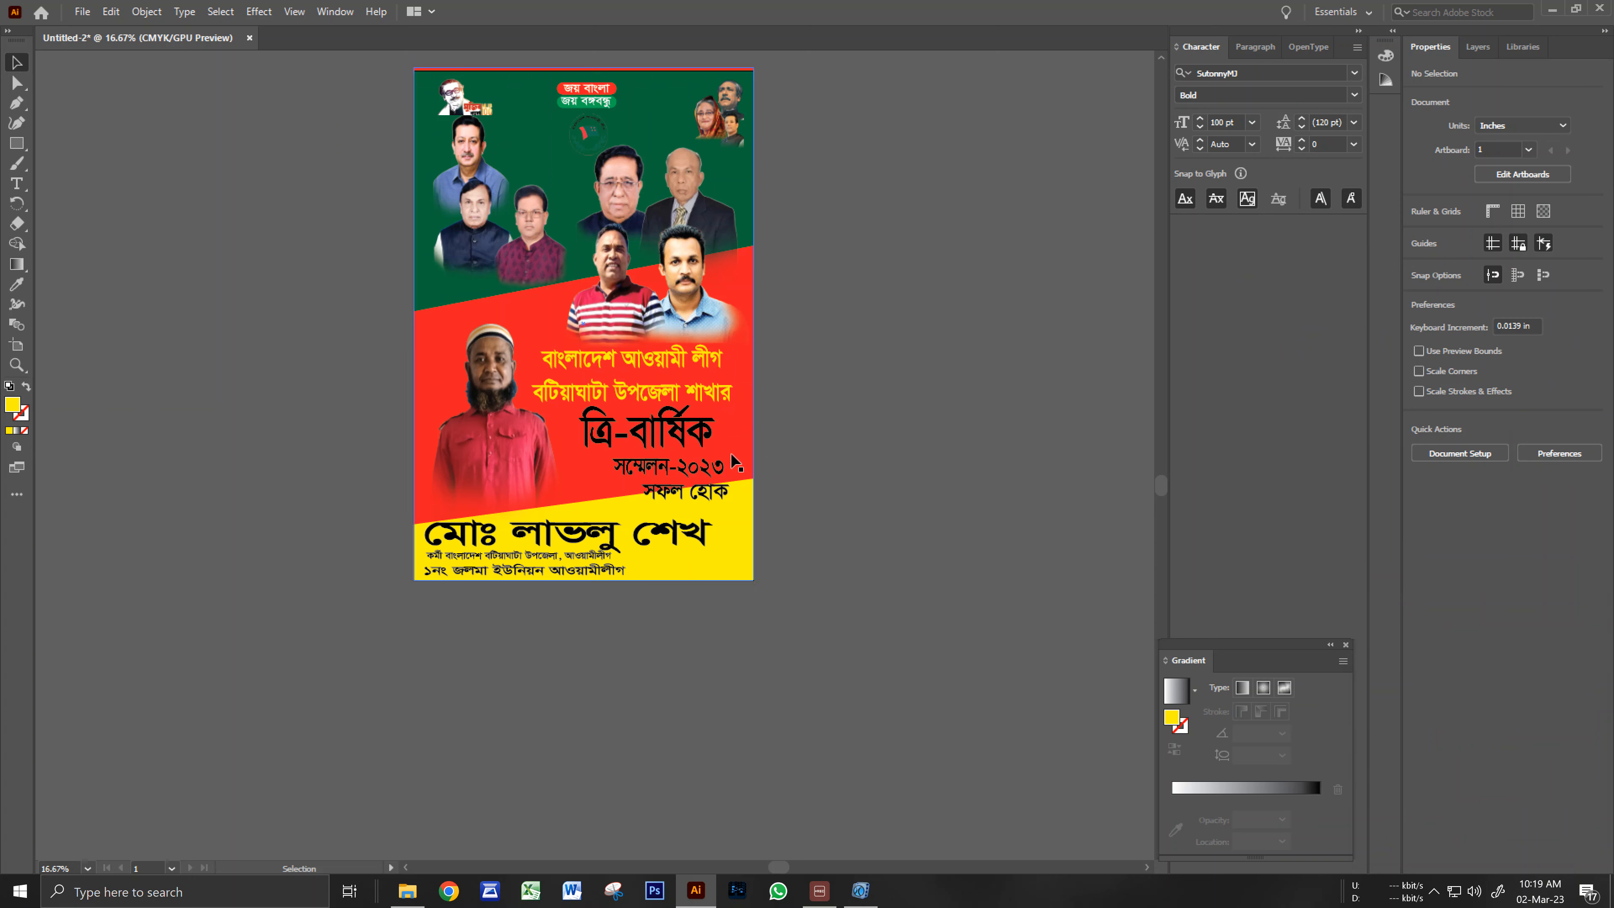
key("ctrl+equal")
left_click_drag(597, 461, 794, 553)
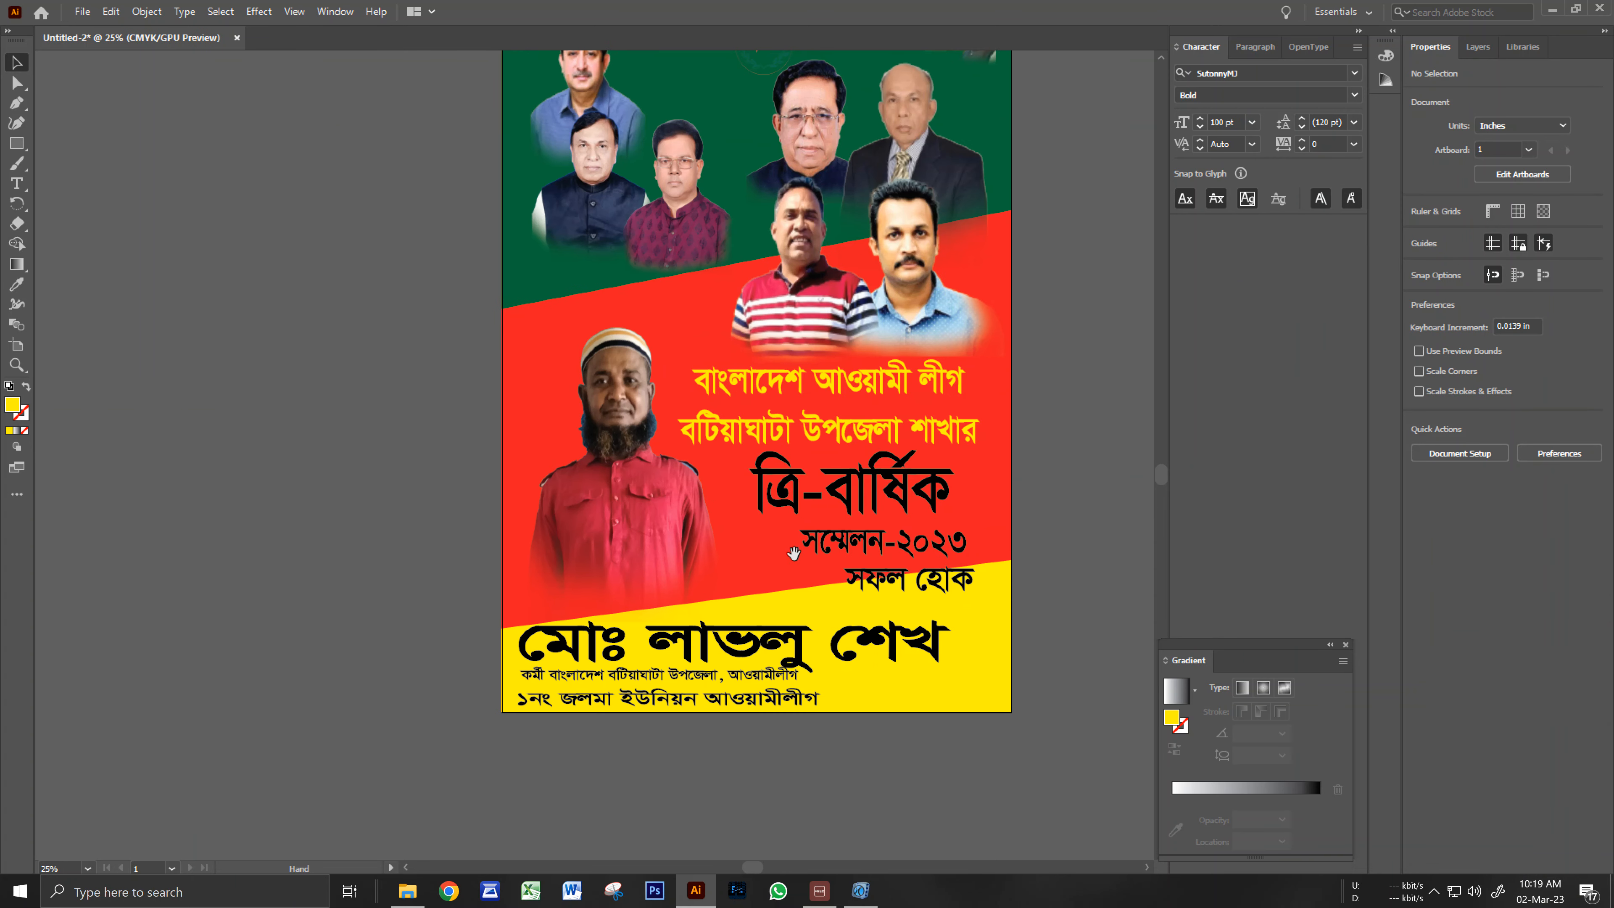
Fill the ত্রি-বার্ষিক title with a dark green swatch.
left_click(614, 511)
left_click(396, 458)
left_click_drag(757, 544, 642, 442)
left_click(737, 388)
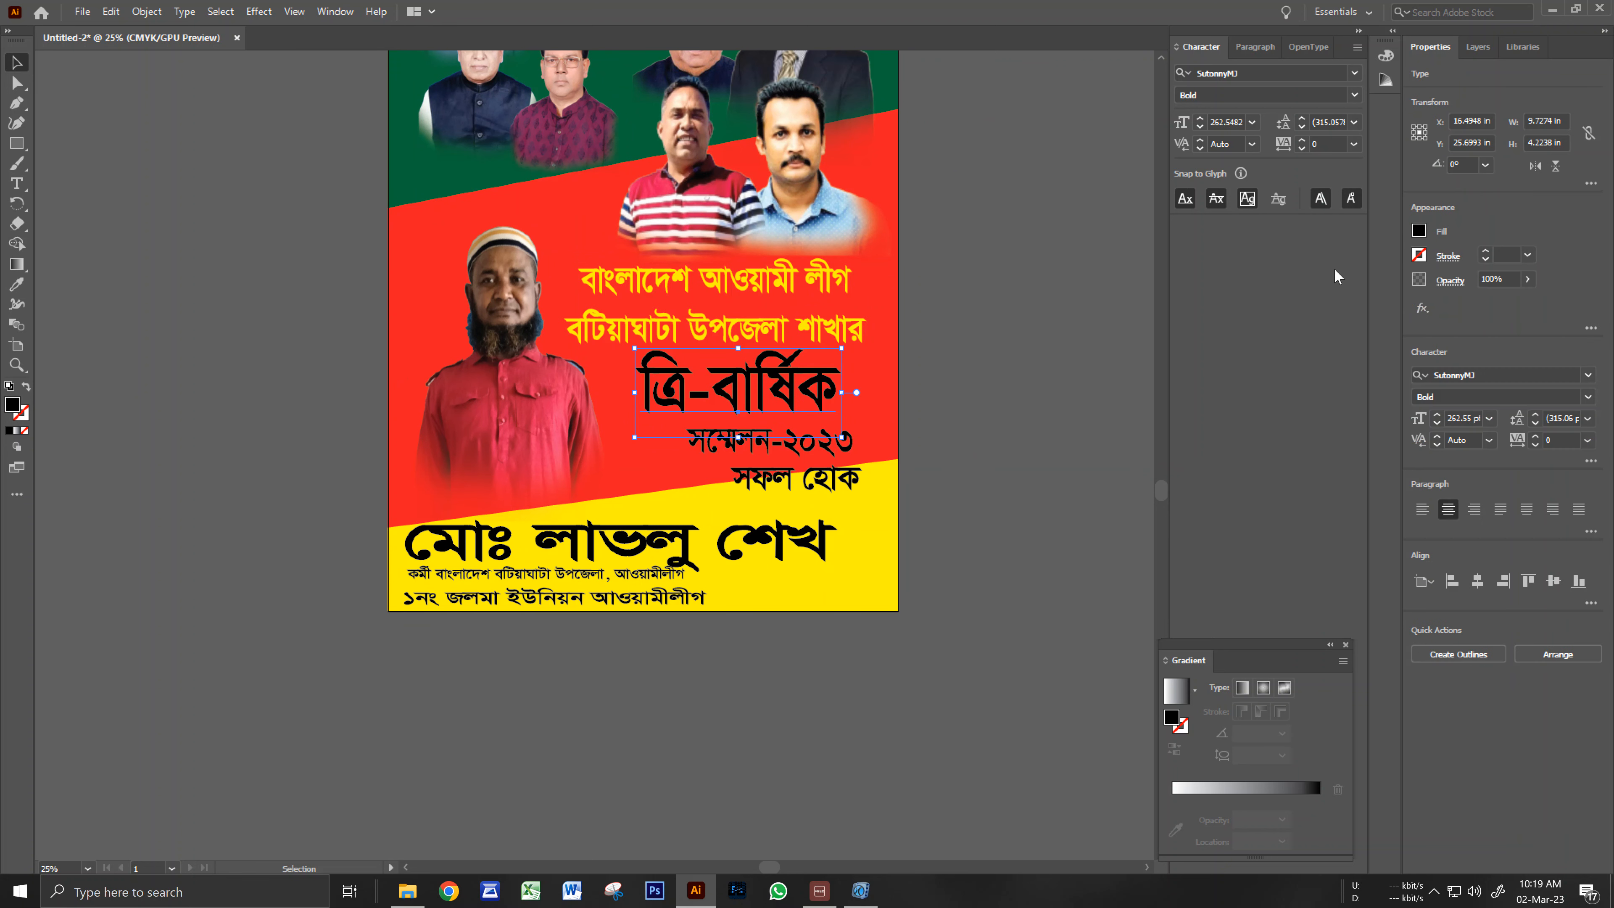
left_click(1418, 231)
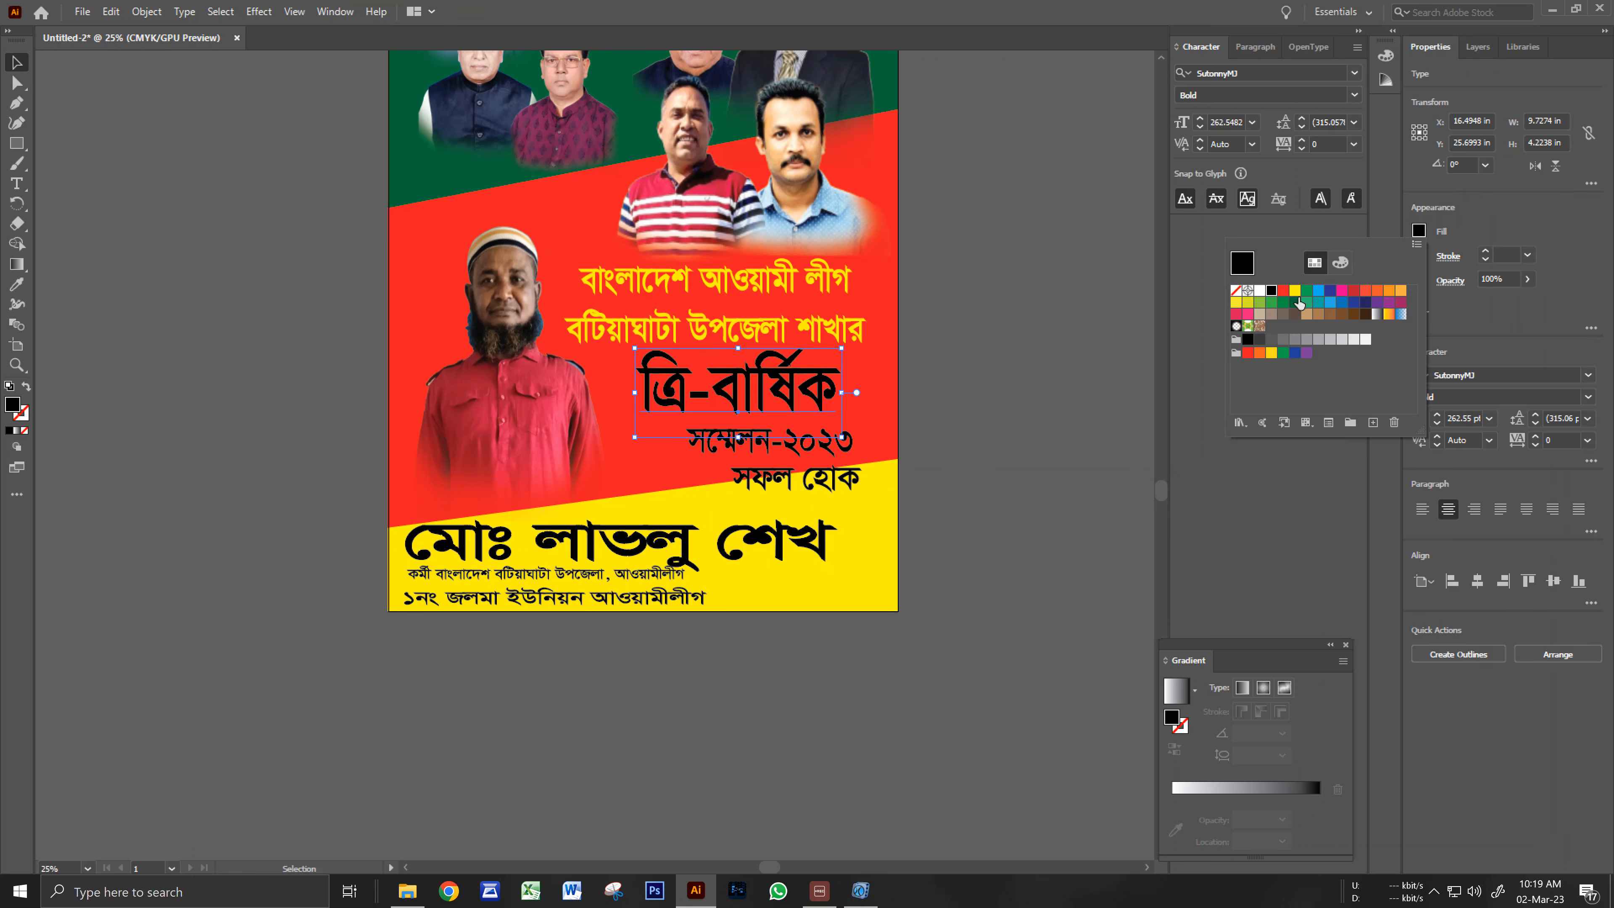
left_click(1307, 290)
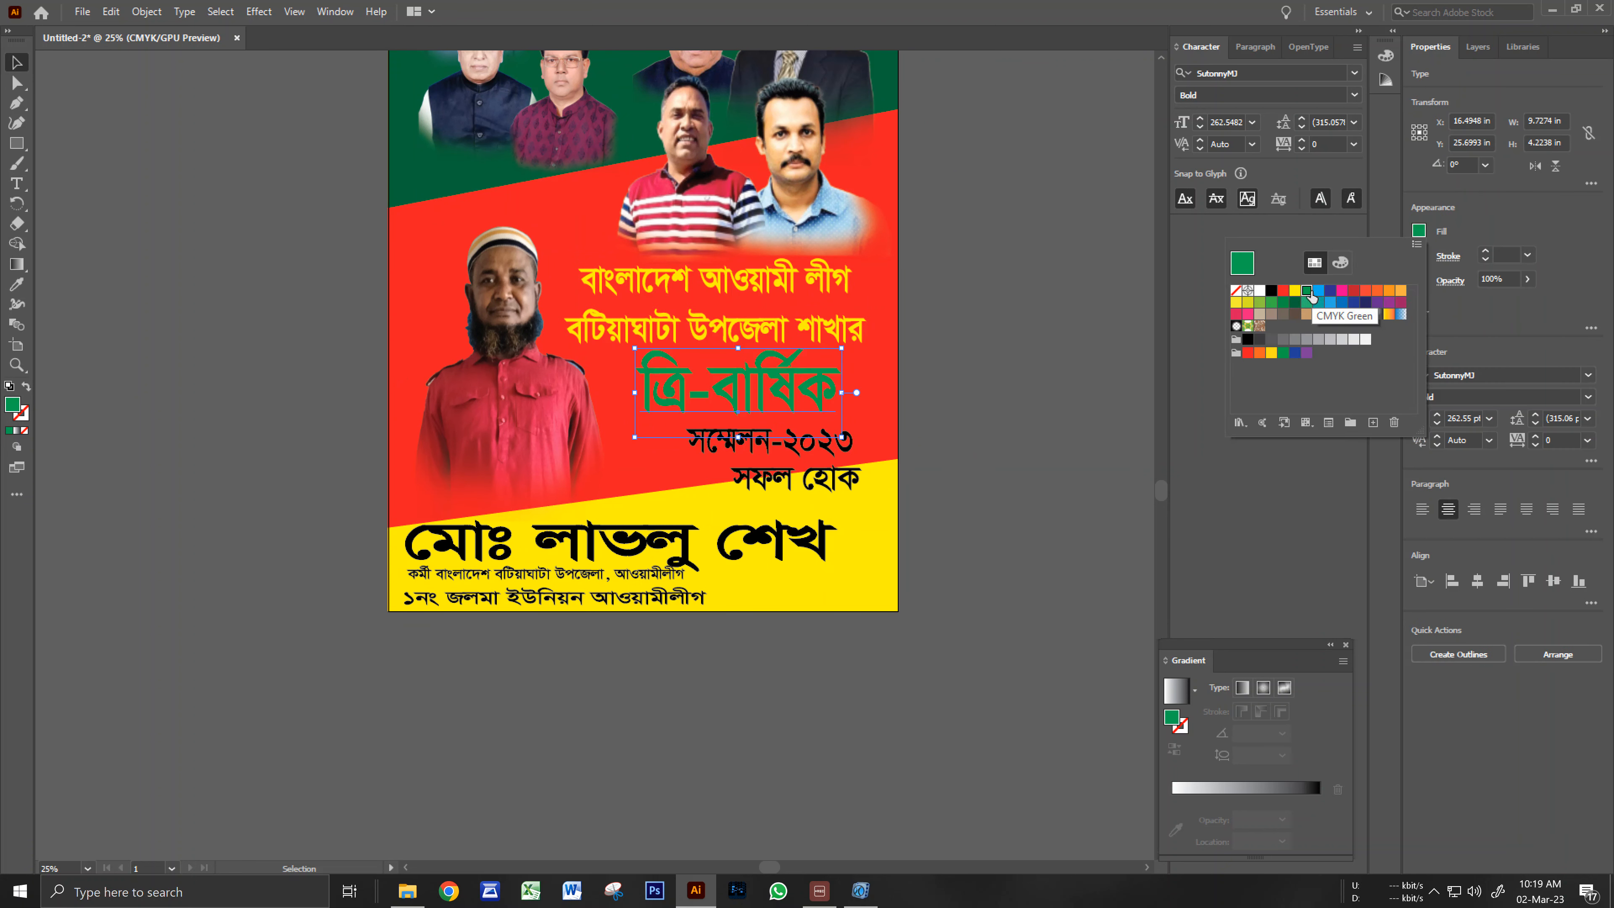
left_click(1029, 327)
left_click(832, 388)
left_click(1419, 231)
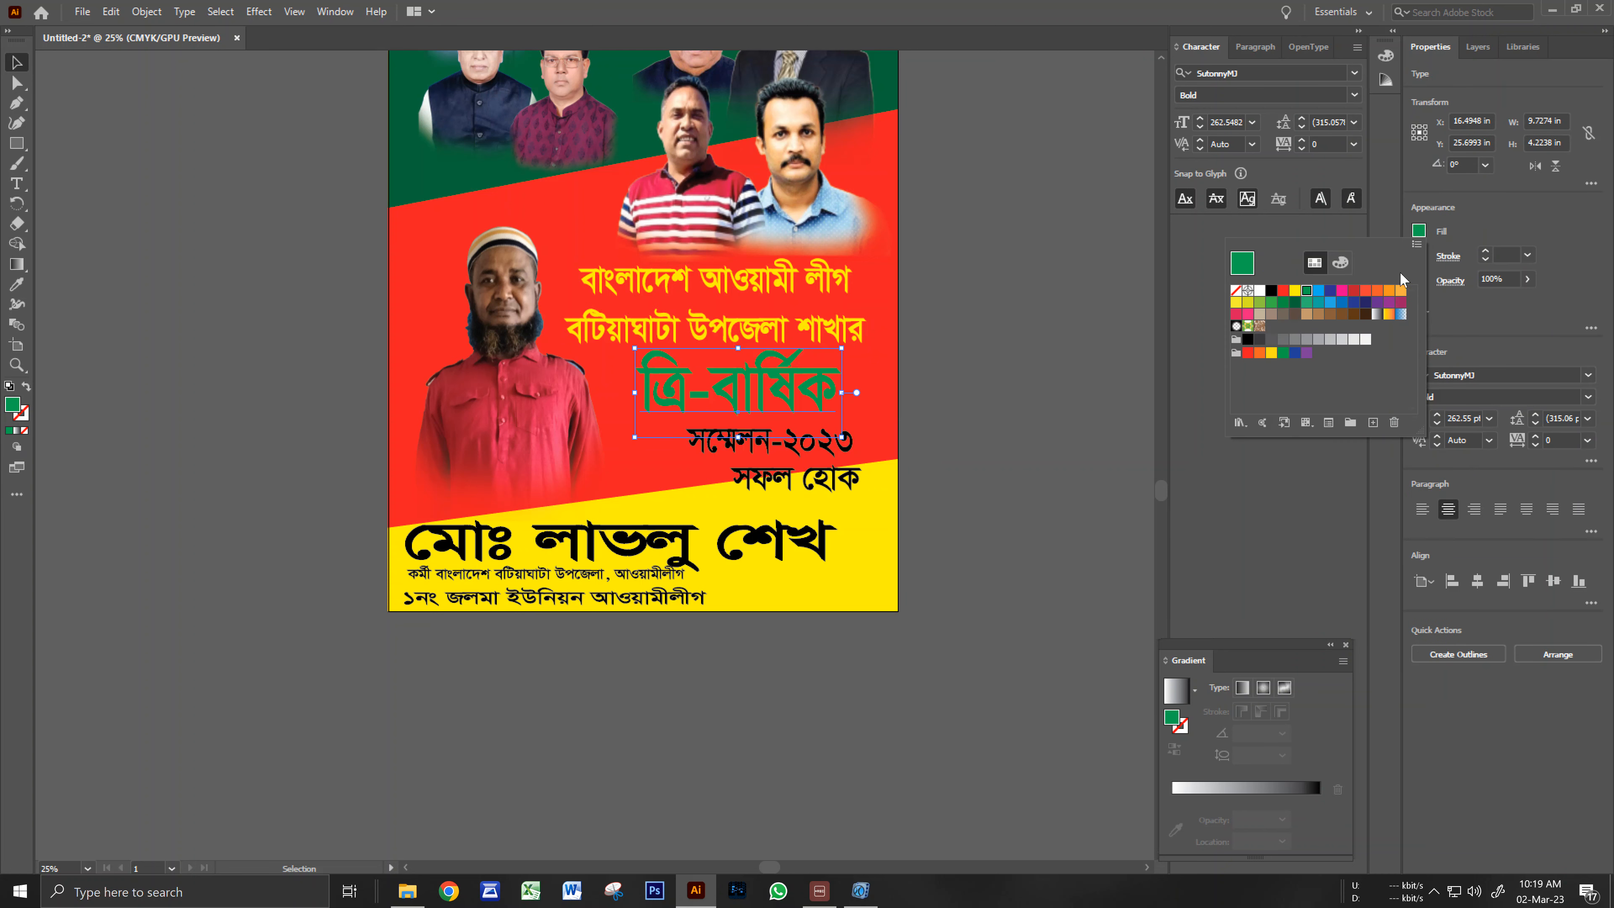
left_click(1295, 304)
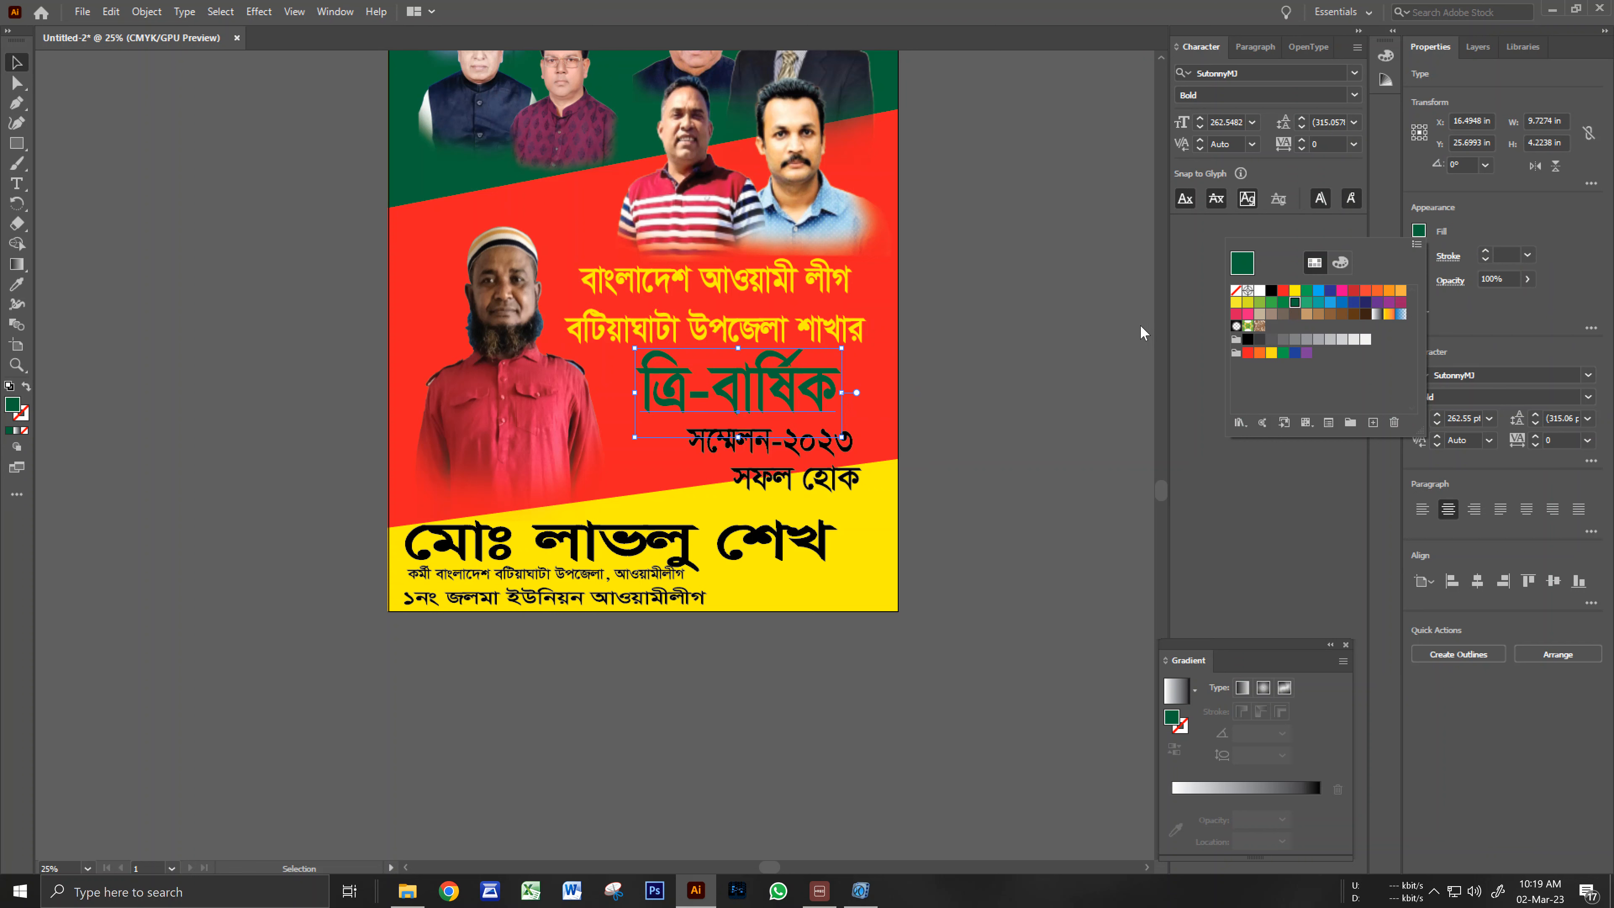
left_click(1142, 331)
left_click(1116, 332)
Give the ত্রি-বার্ষিক title a white outline at 10 pt stroke weight.
left_click(816, 397)
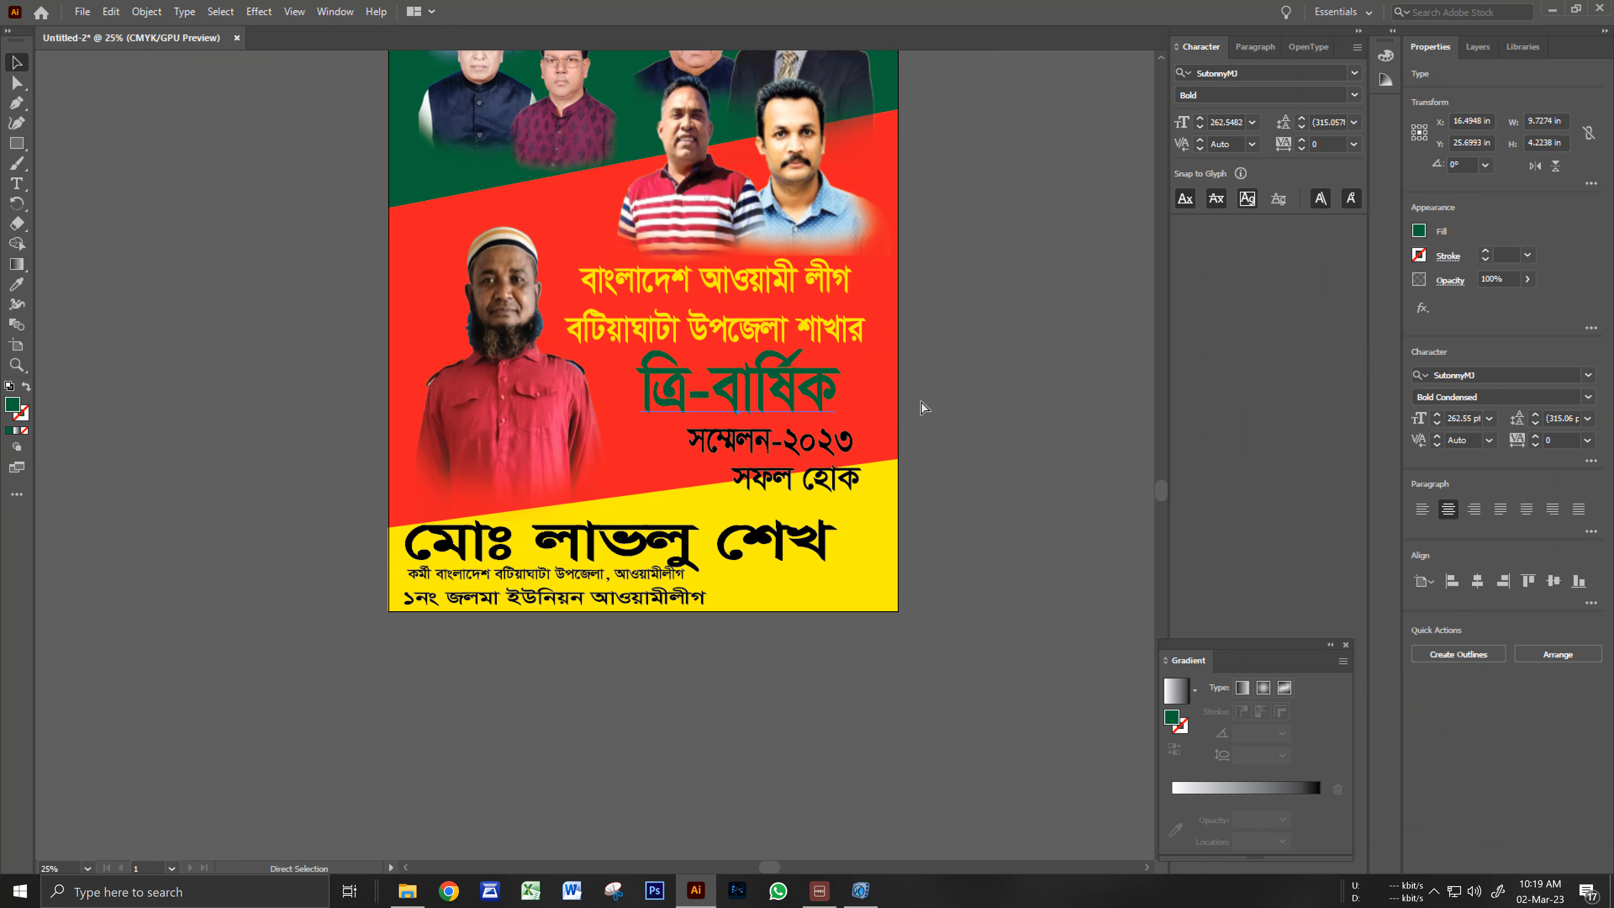
left_click(1499, 256)
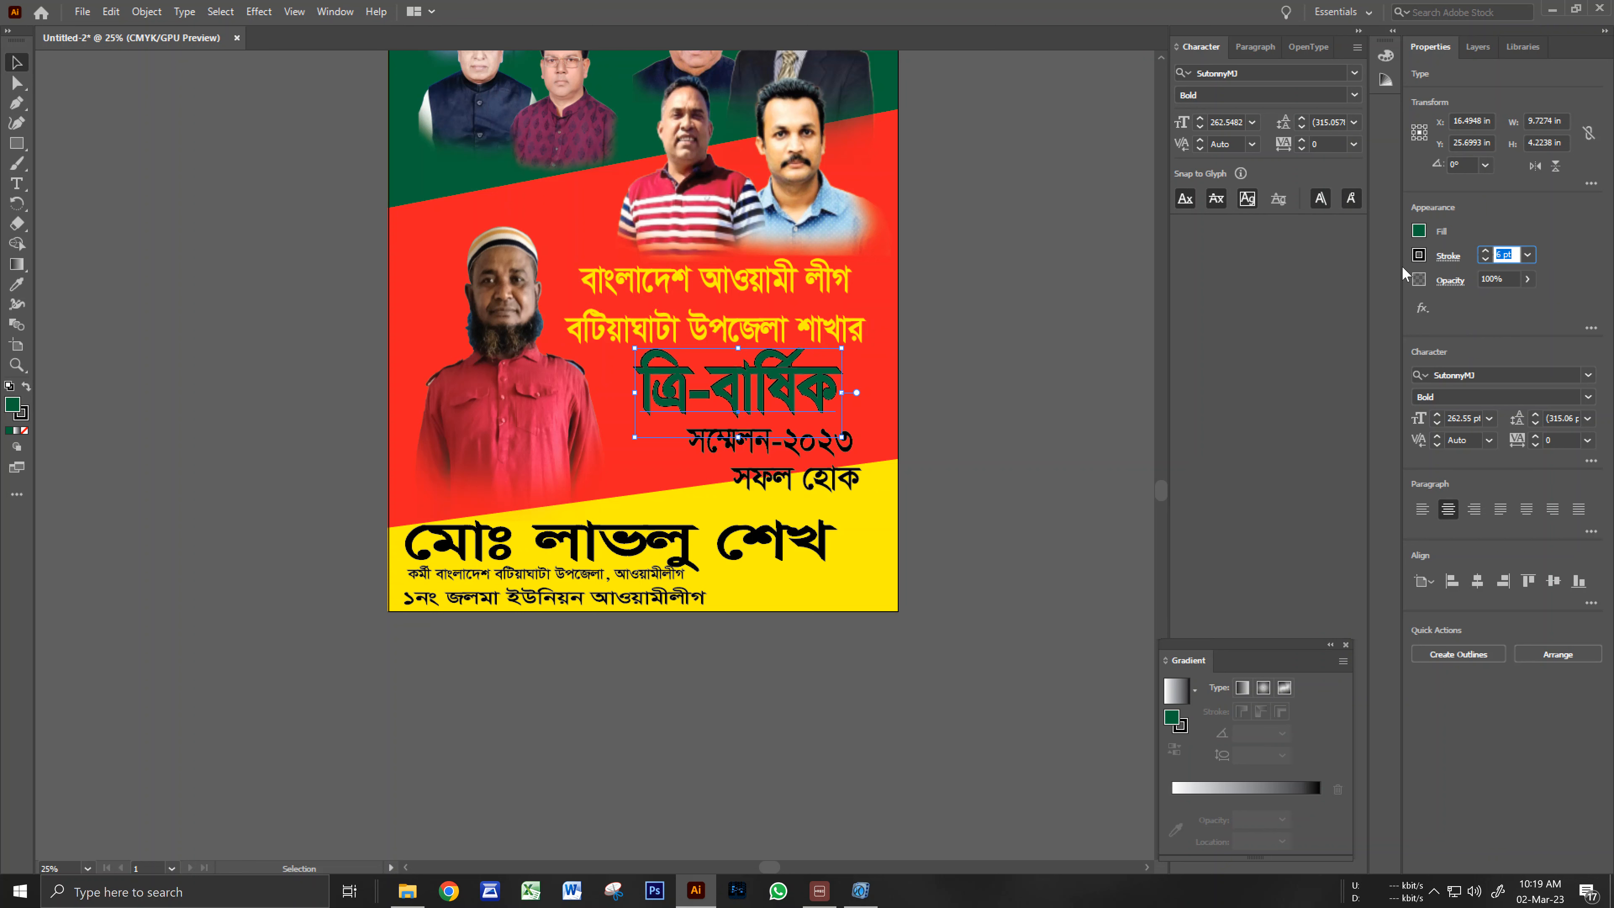
left_click(1416, 256)
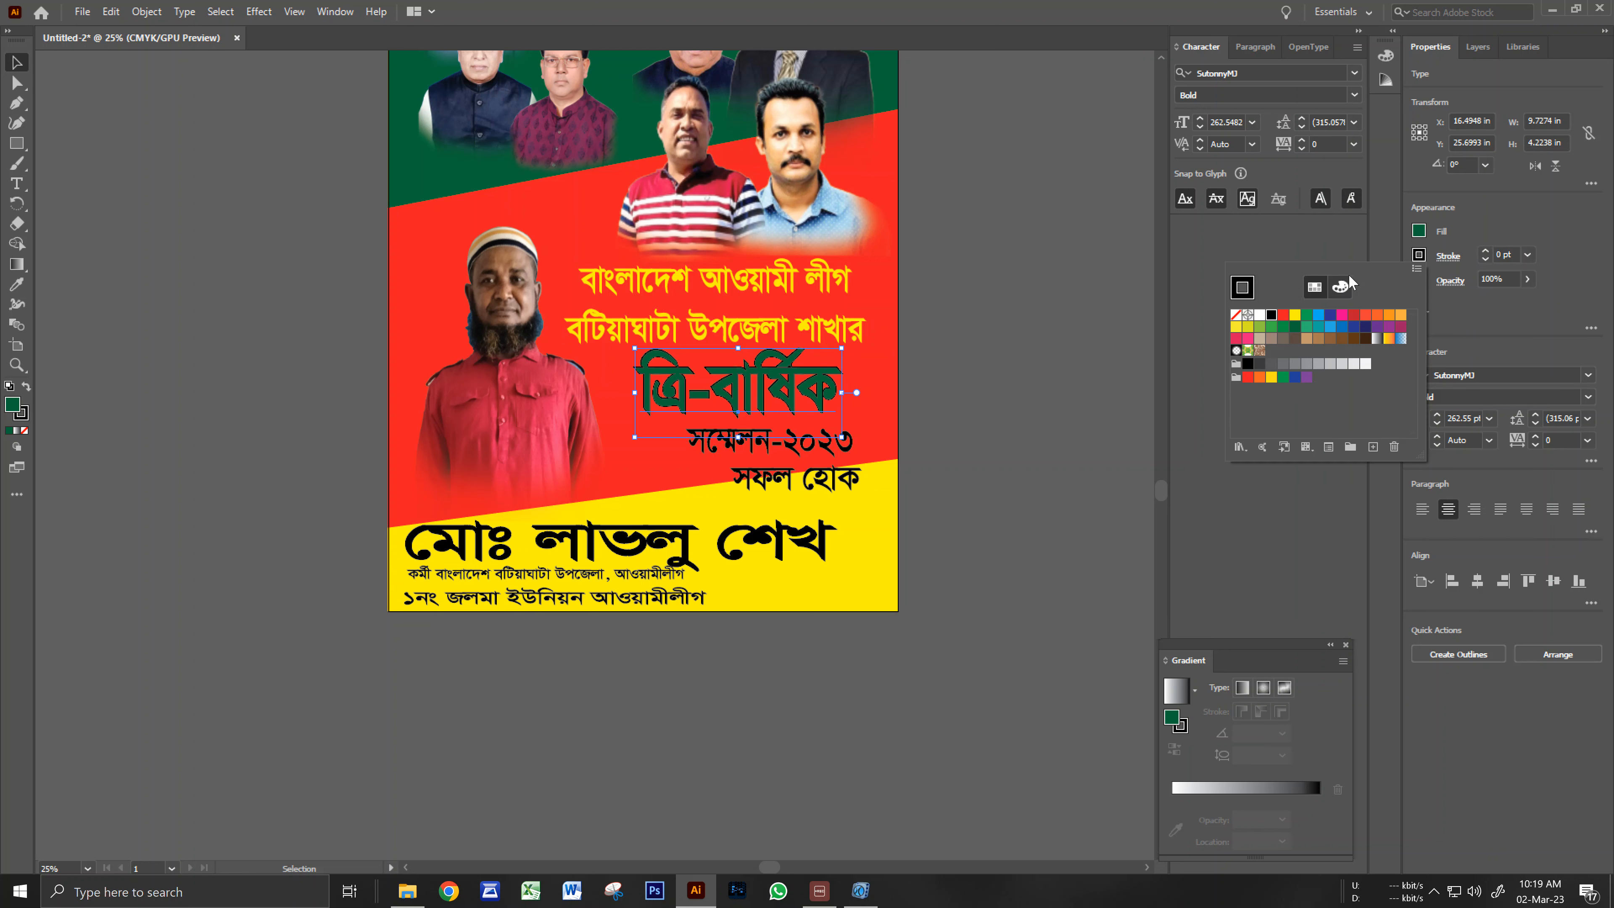
left_click(1260, 316)
left_click(1507, 253)
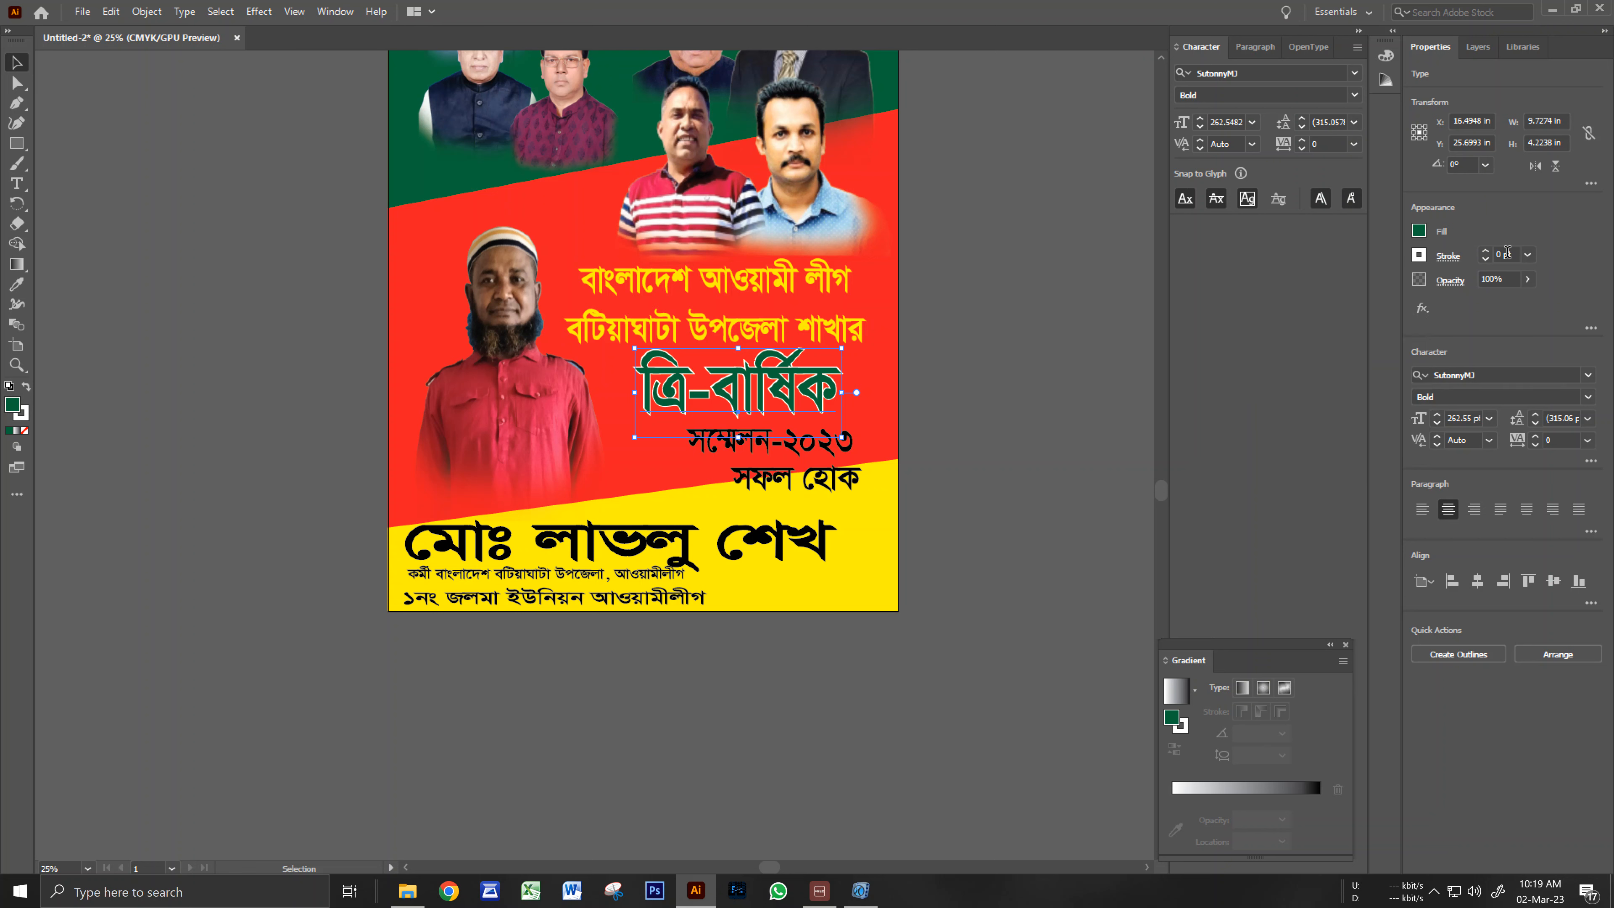
scroll(1507, 253, "up", 5)
scroll(1507, 253, "up", 5)
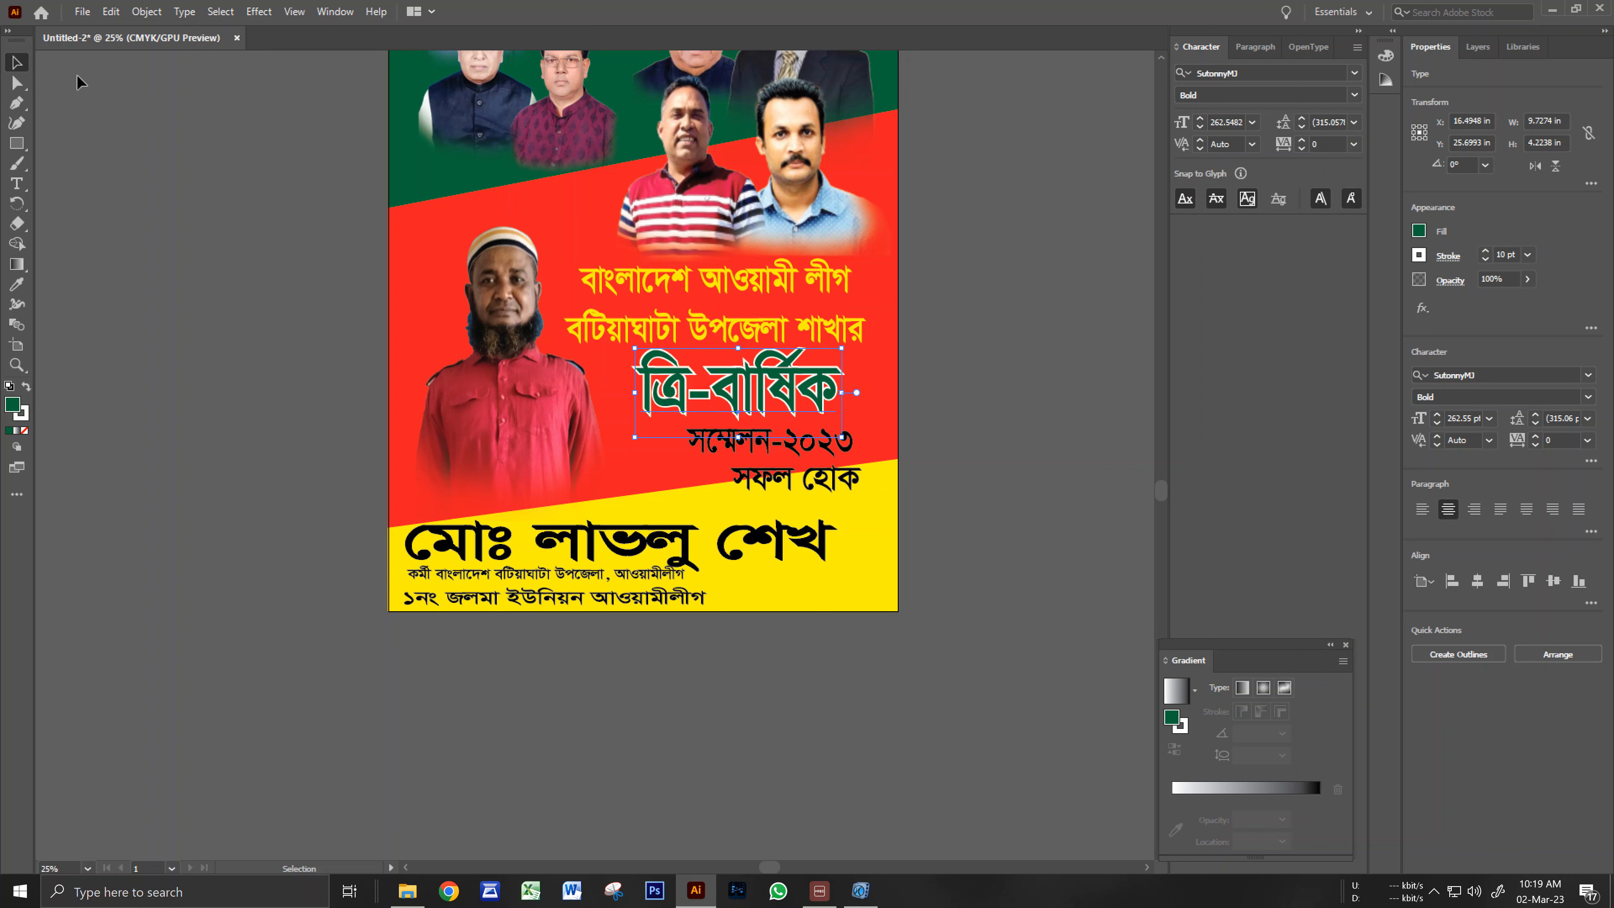
left_click(258, 12)
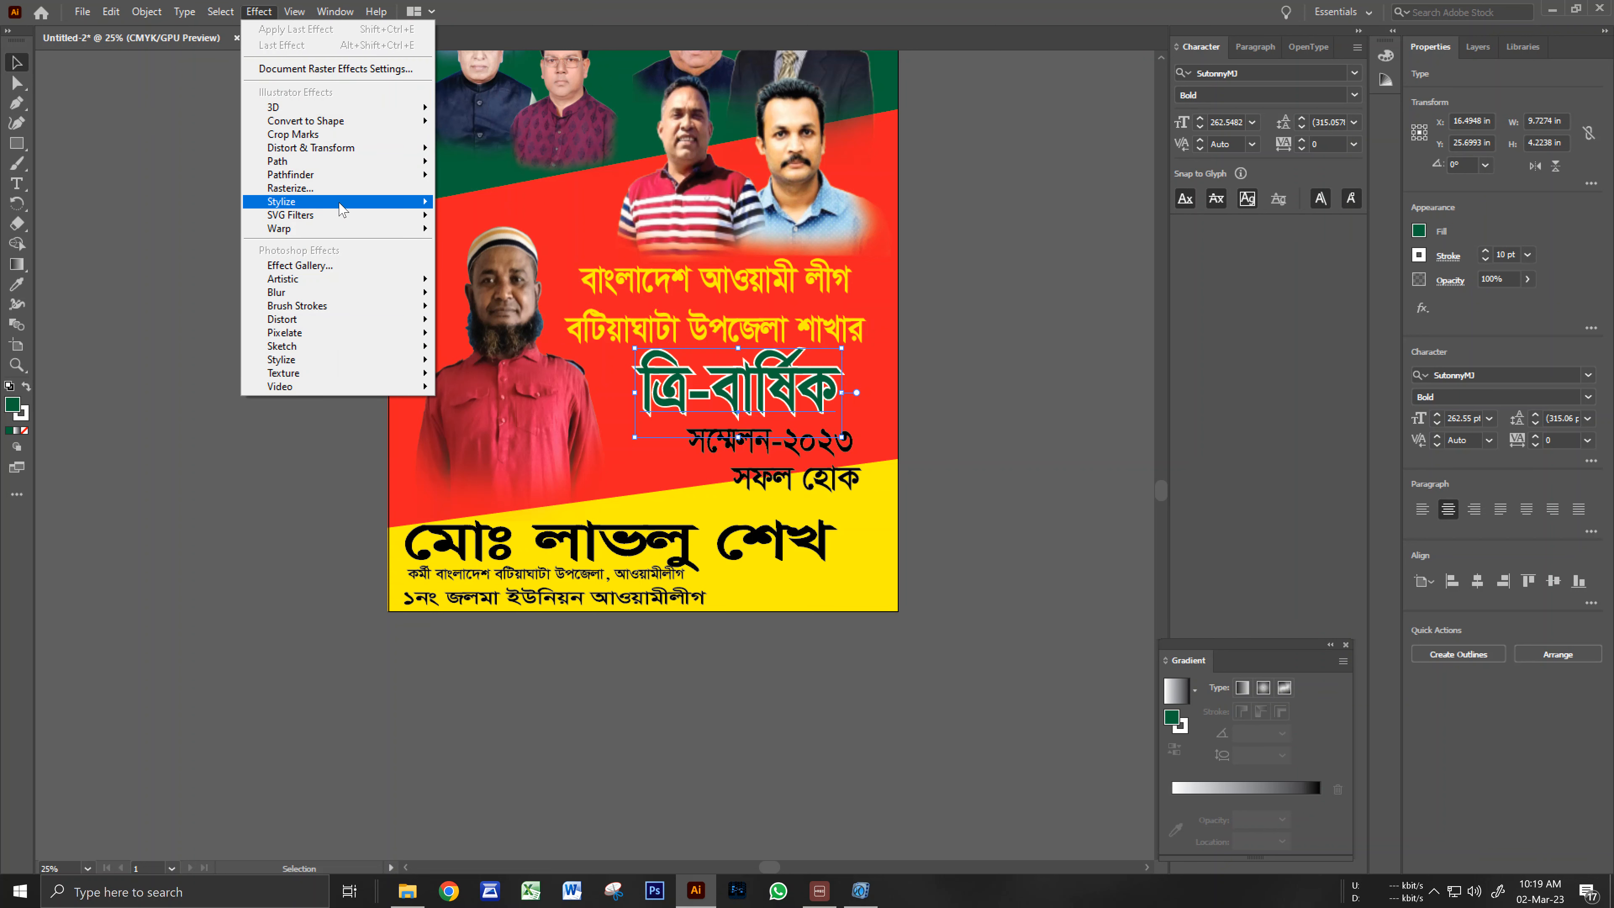
Apply a default drop shadow (75% opacity, 0.0972 in offsets) to the ত্রি-বার্ষিক title.
left_click(452, 205)
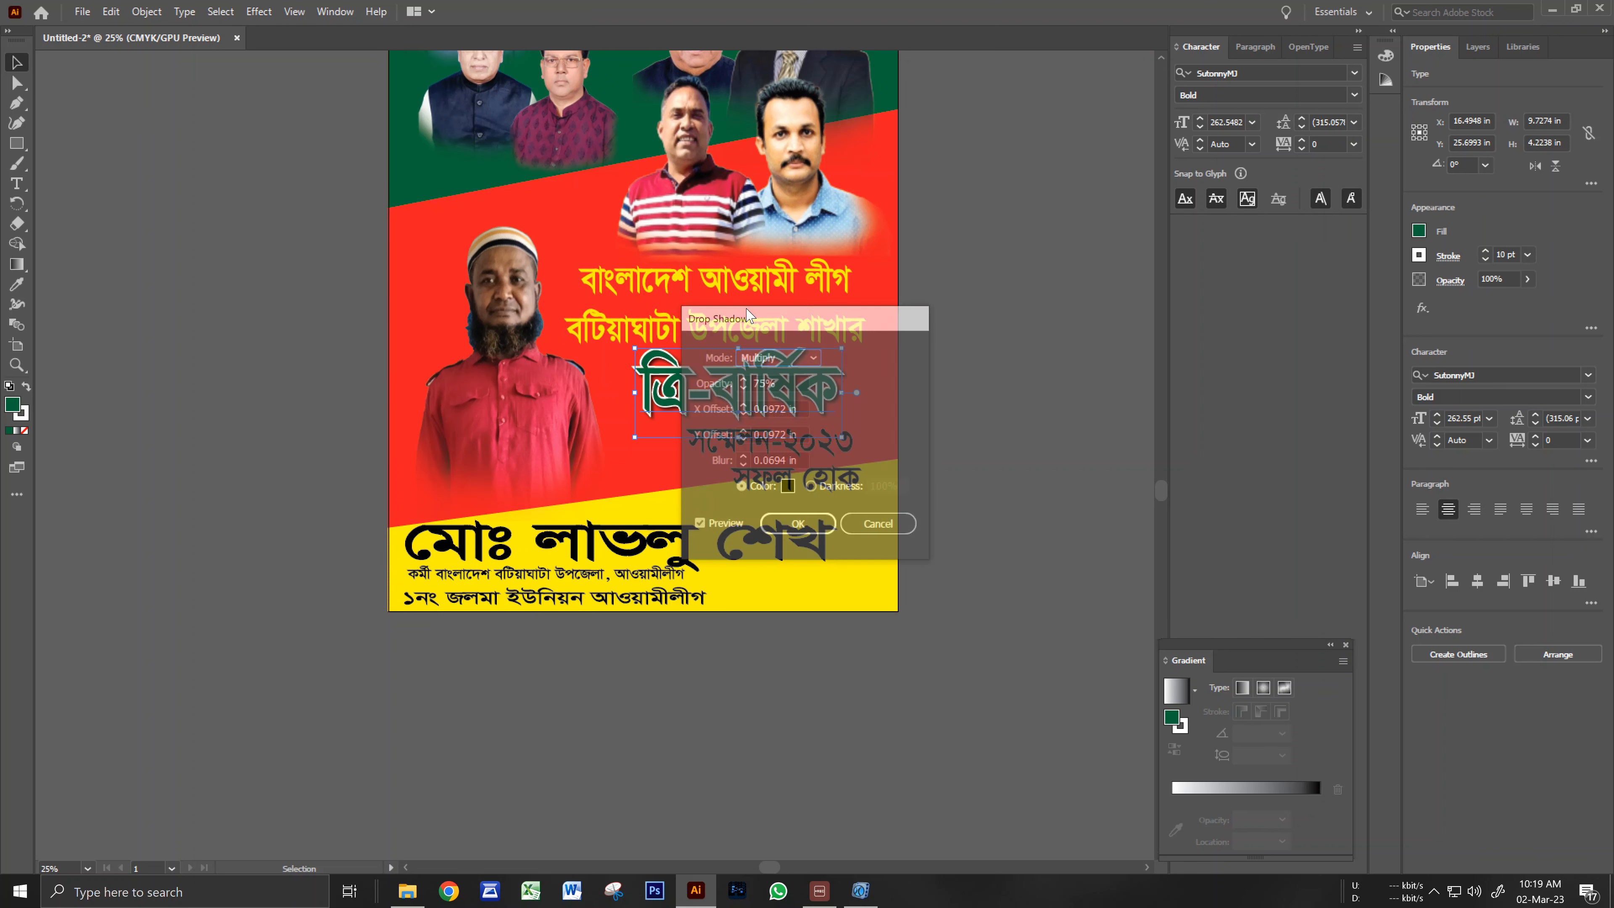
left_click_drag(848, 326, 1110, 281)
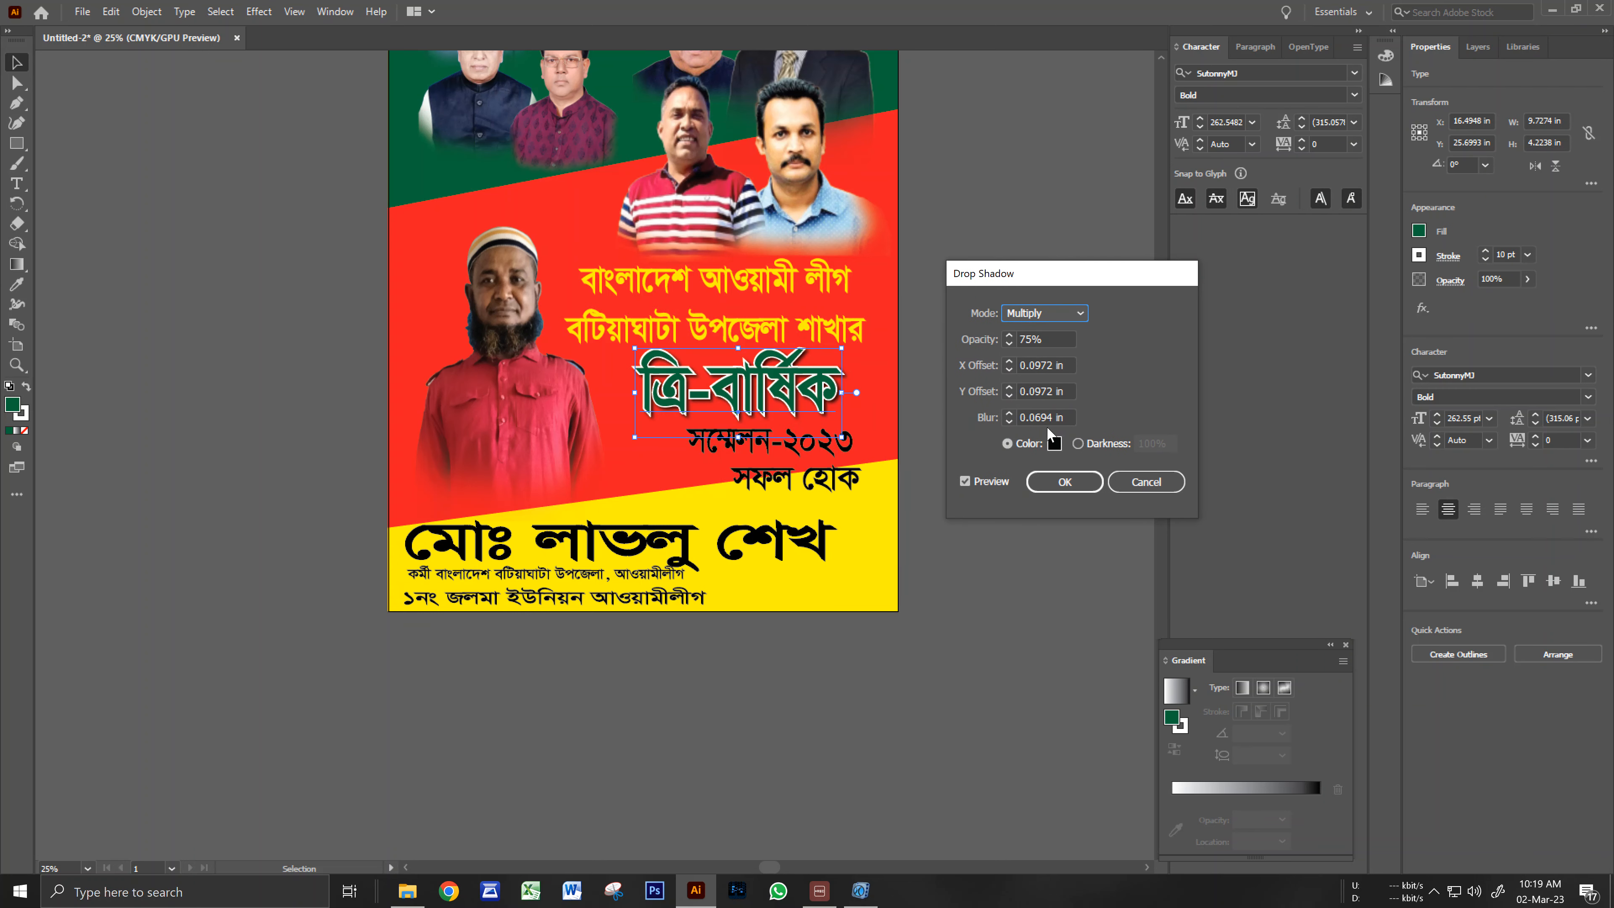
left_click(1063, 481)
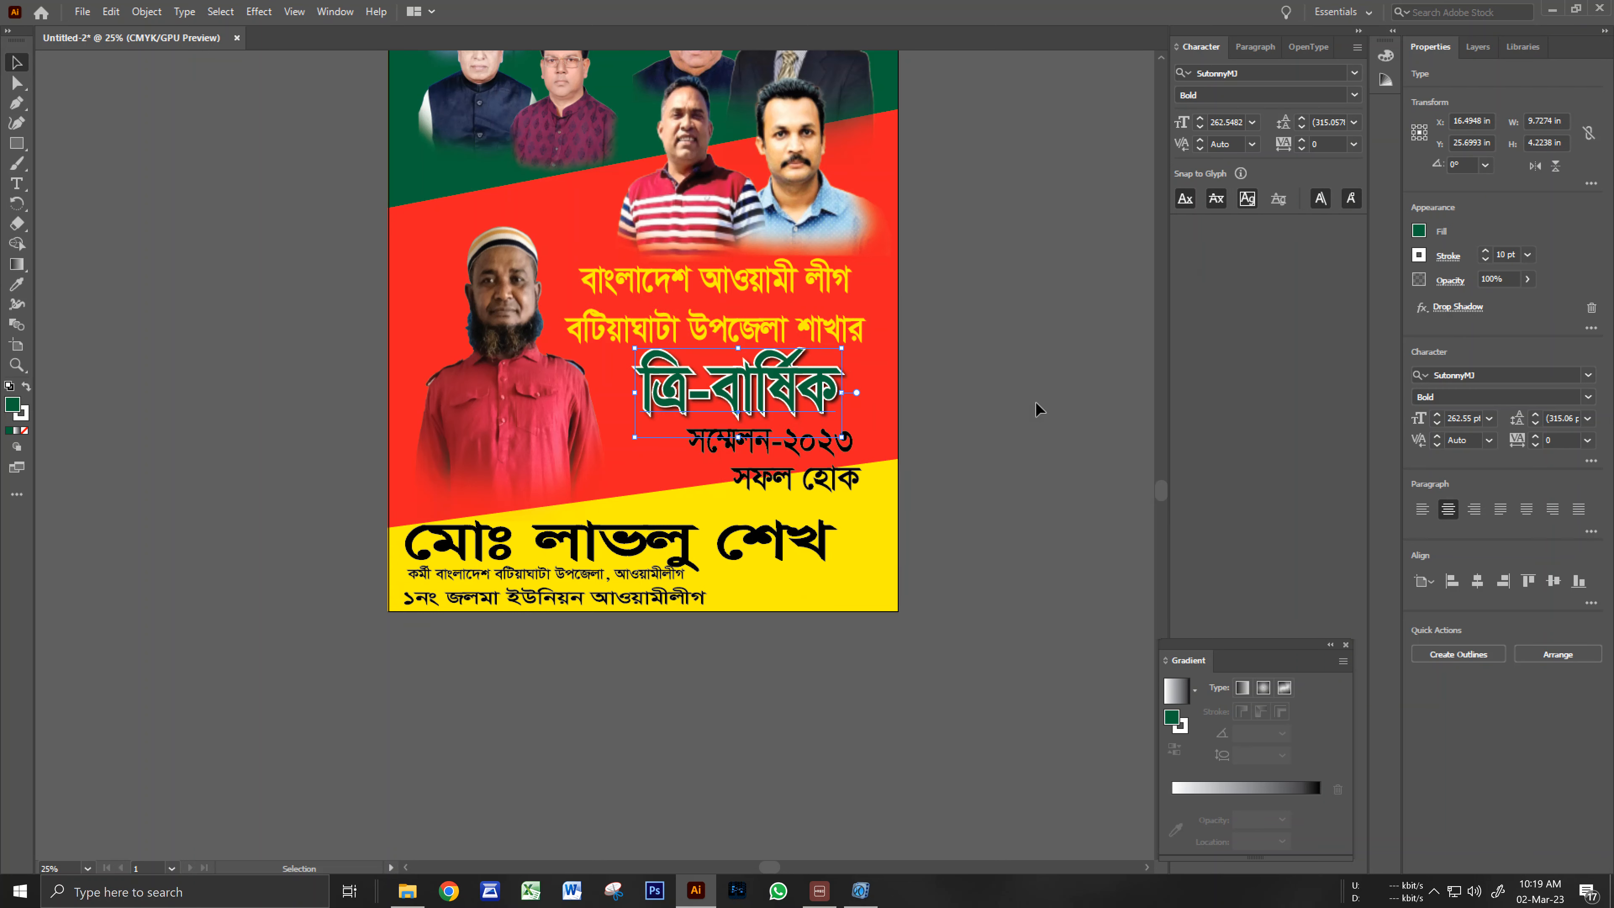
left_click(1026, 374)
left_click(850, 445)
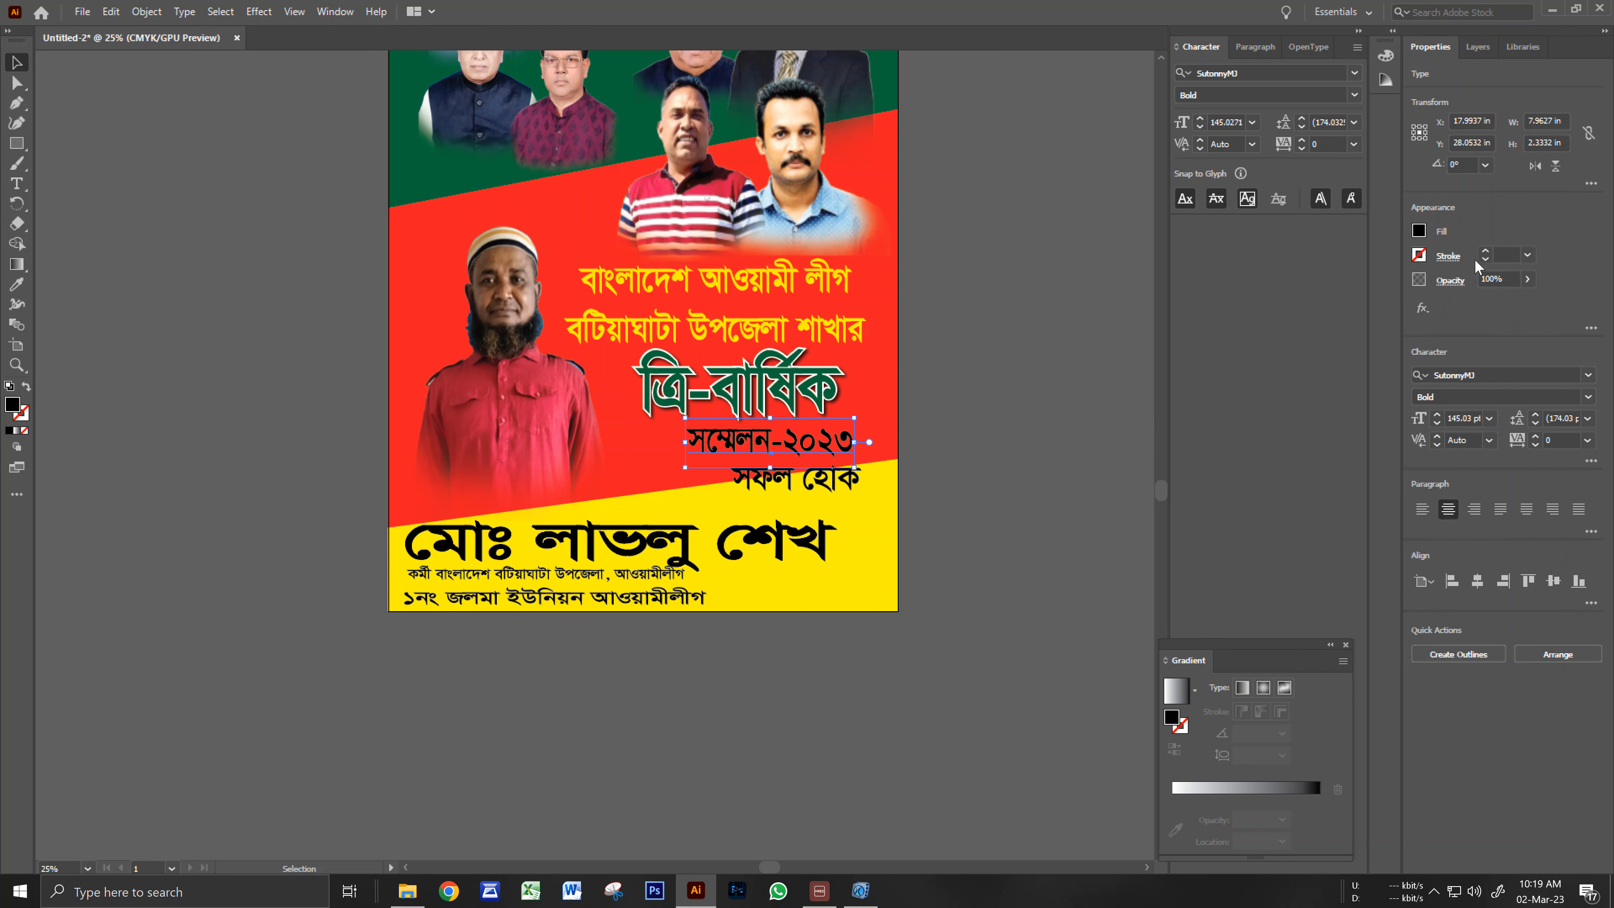
Fill the সম্মেলন-২০২৩ line with yellow.
left_click(1418, 232)
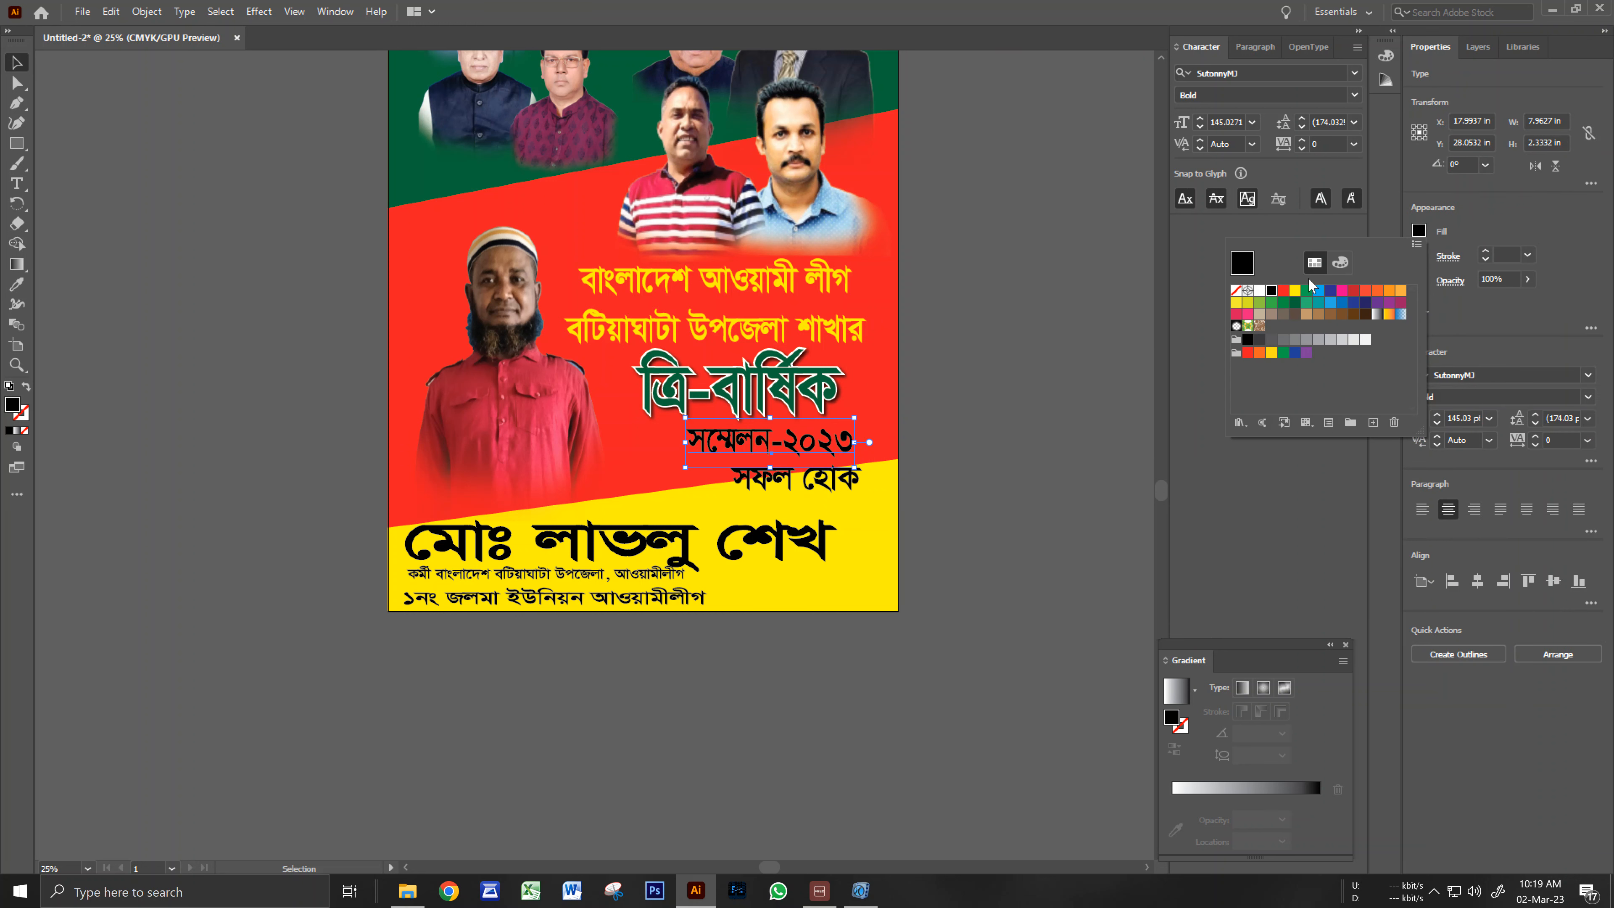
left_click(1296, 291)
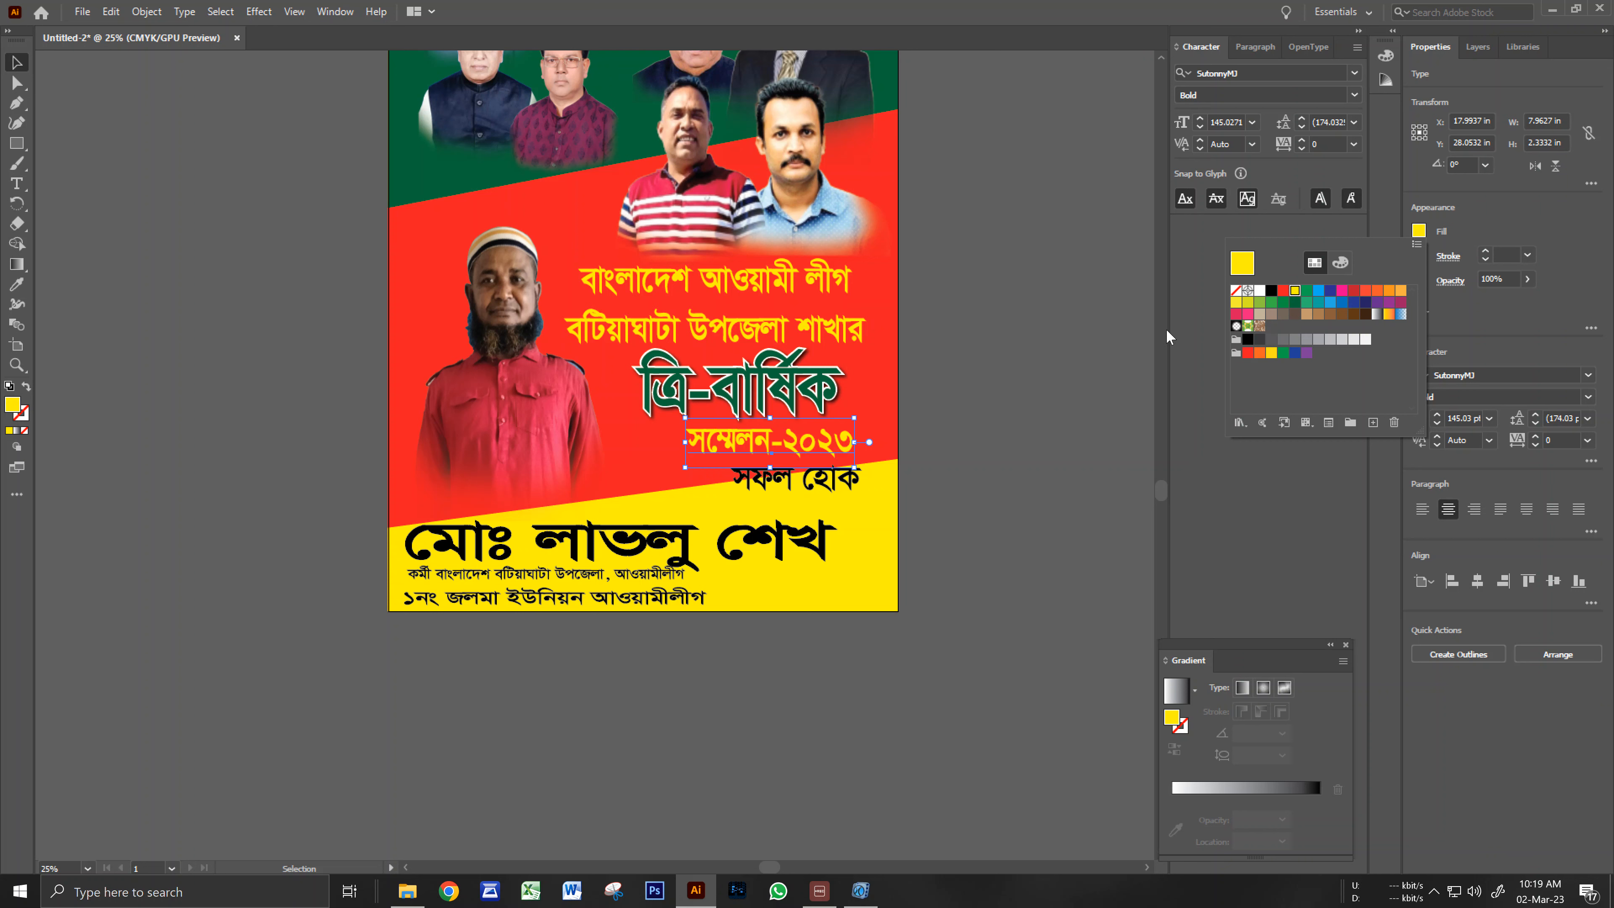
left_click(1034, 384)
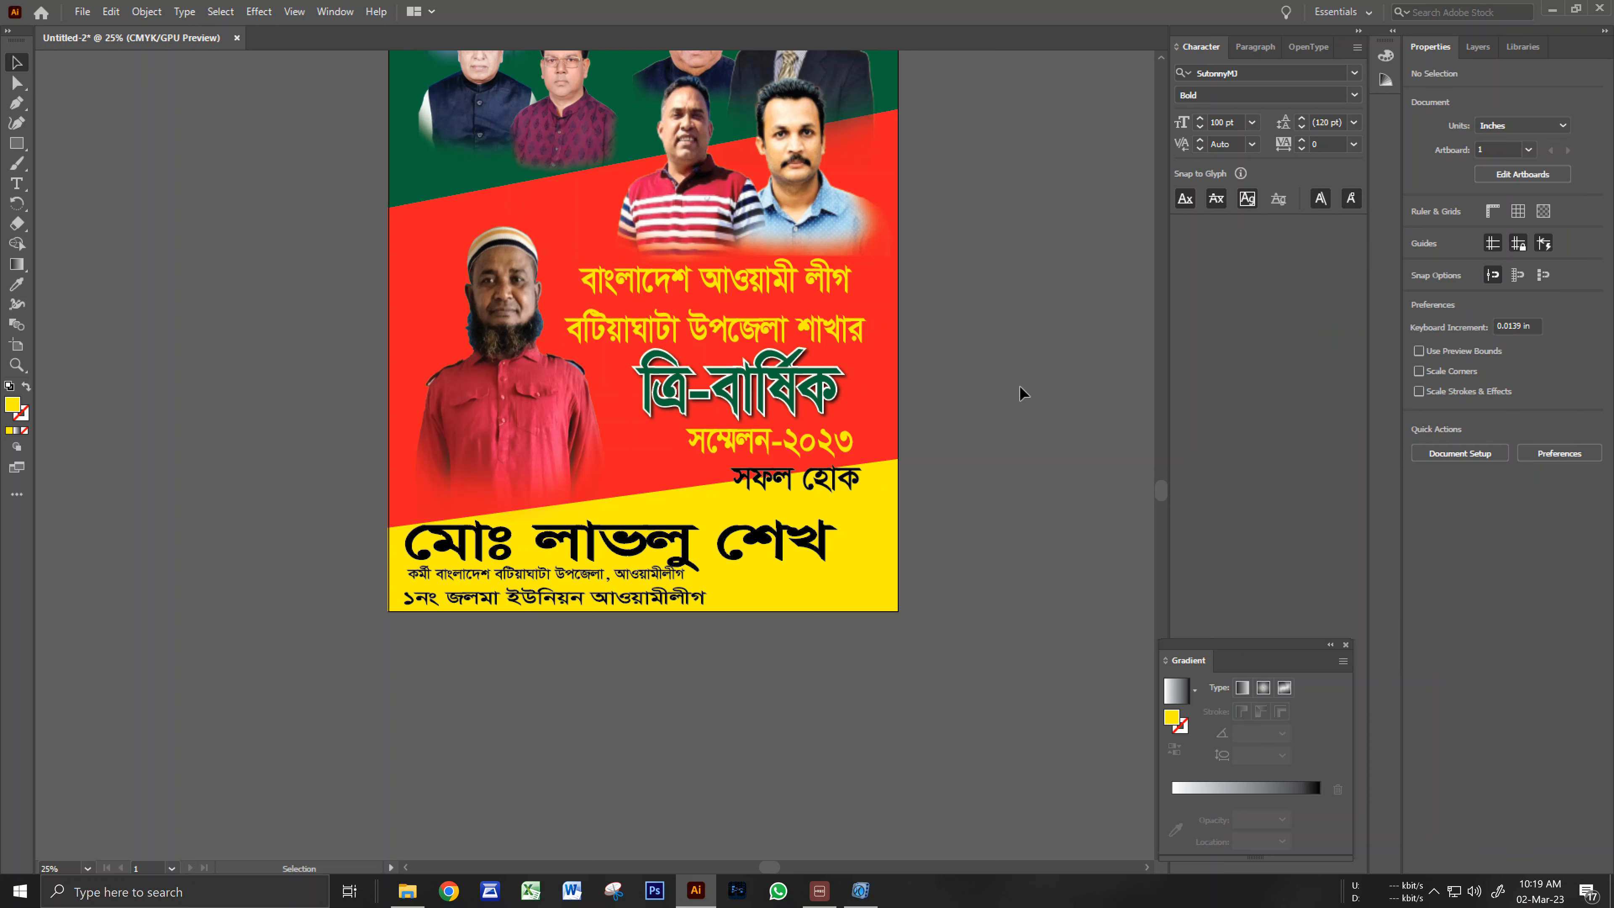
Give the two-line yellow heading a 3 pt black outline.
left_click(858, 330)
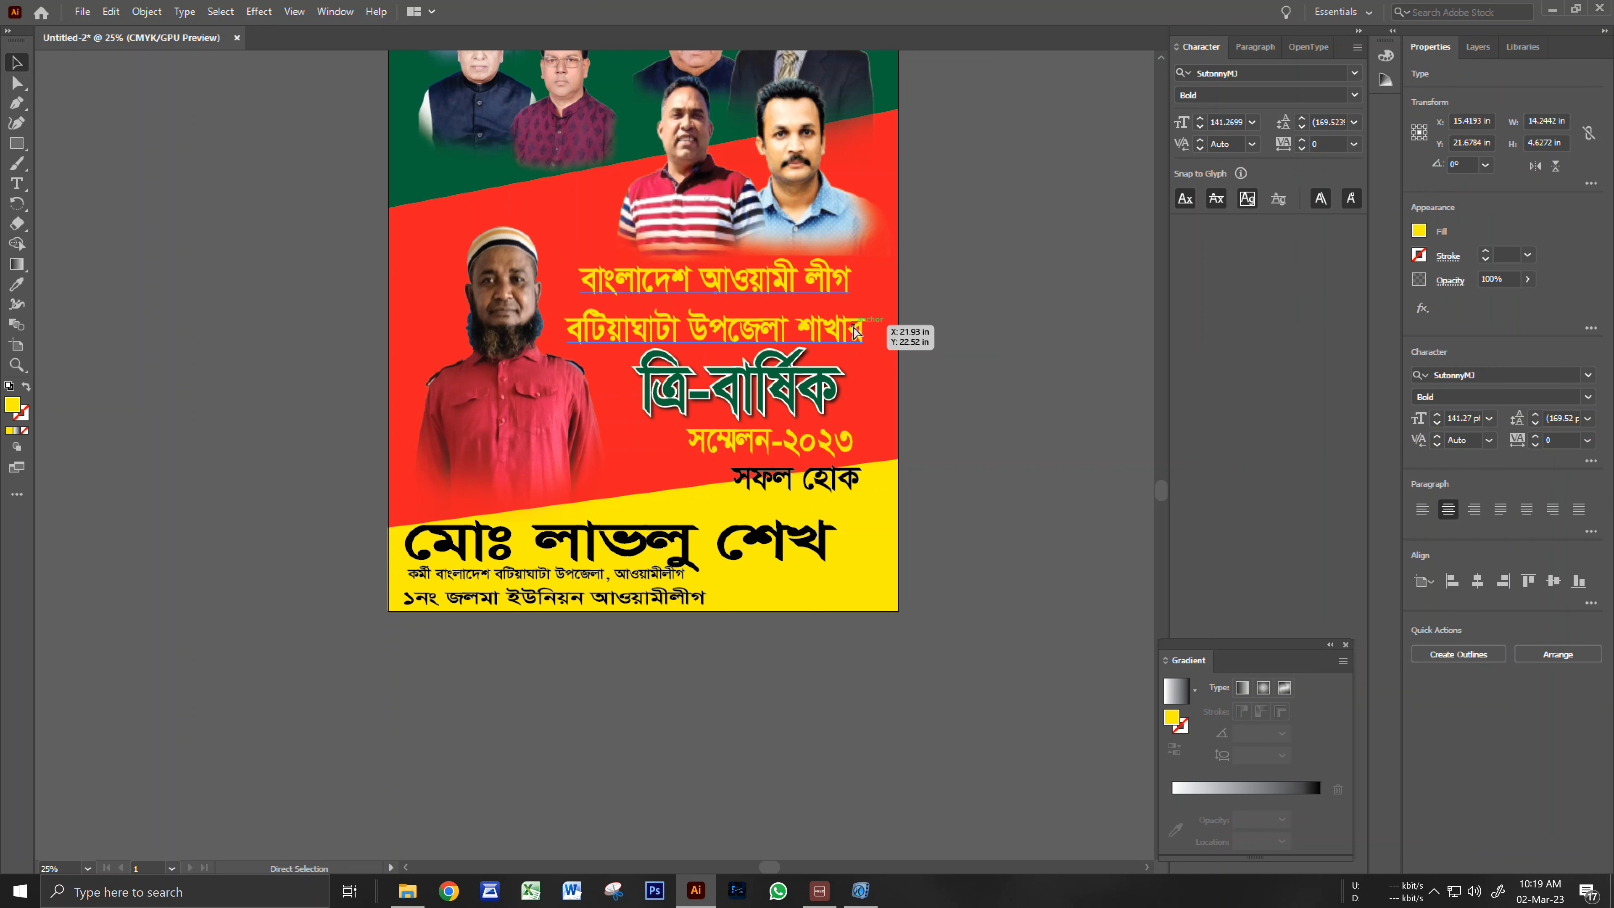
left_click(1507, 254)
type("1")
key("Return")
type("0")
key("Return")
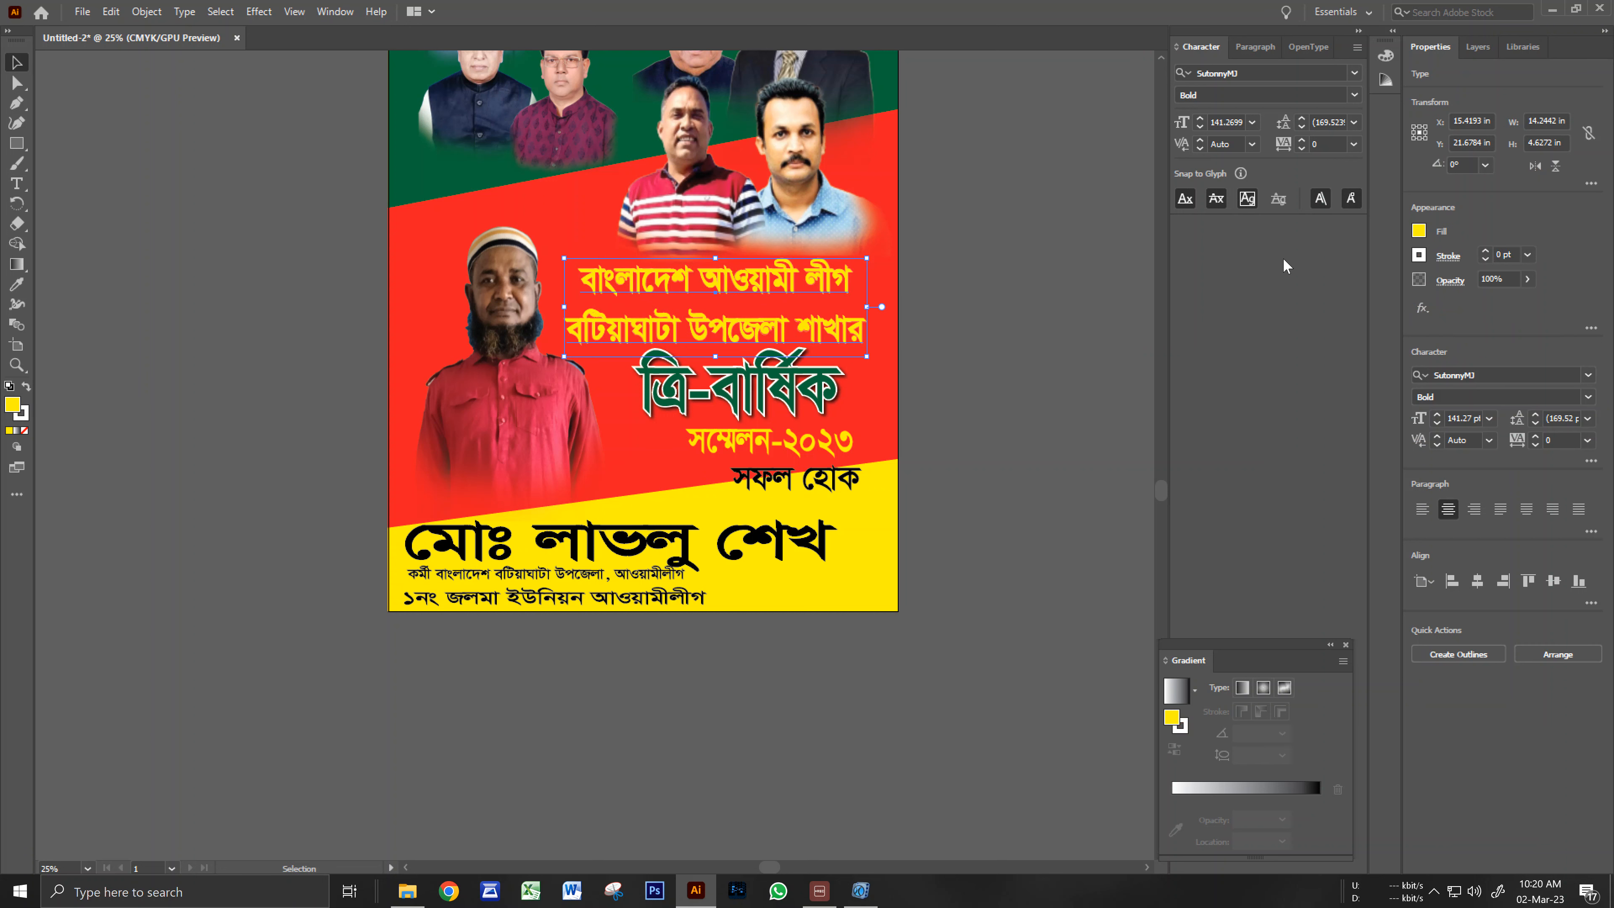
left_click(1417, 256)
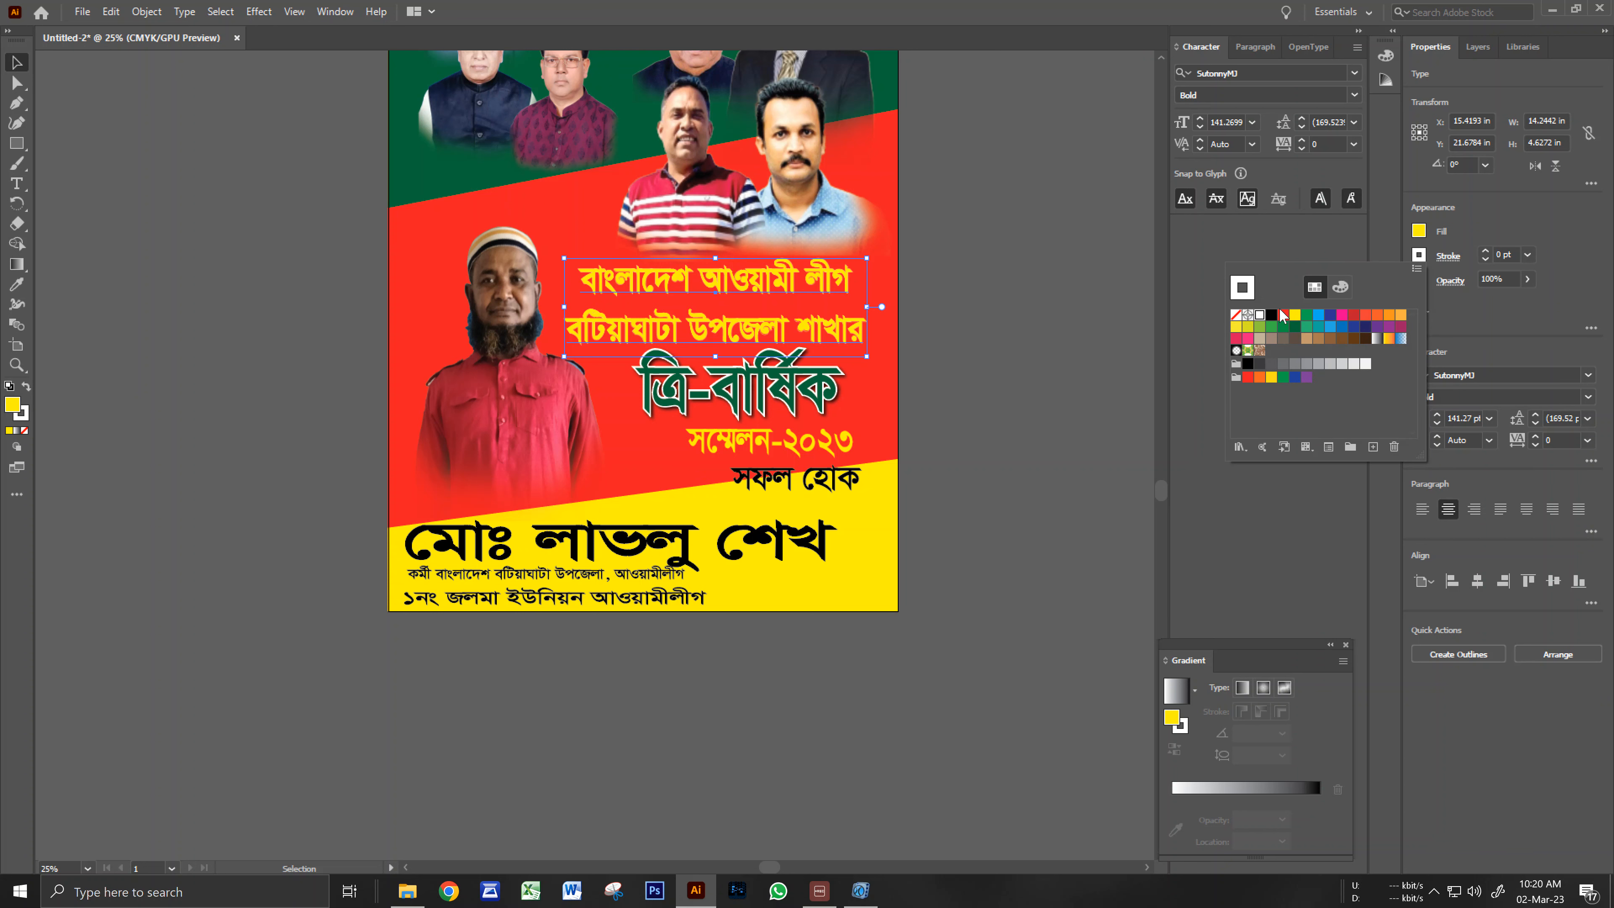
left_click(1271, 316)
left_click(1506, 253)
type("3")
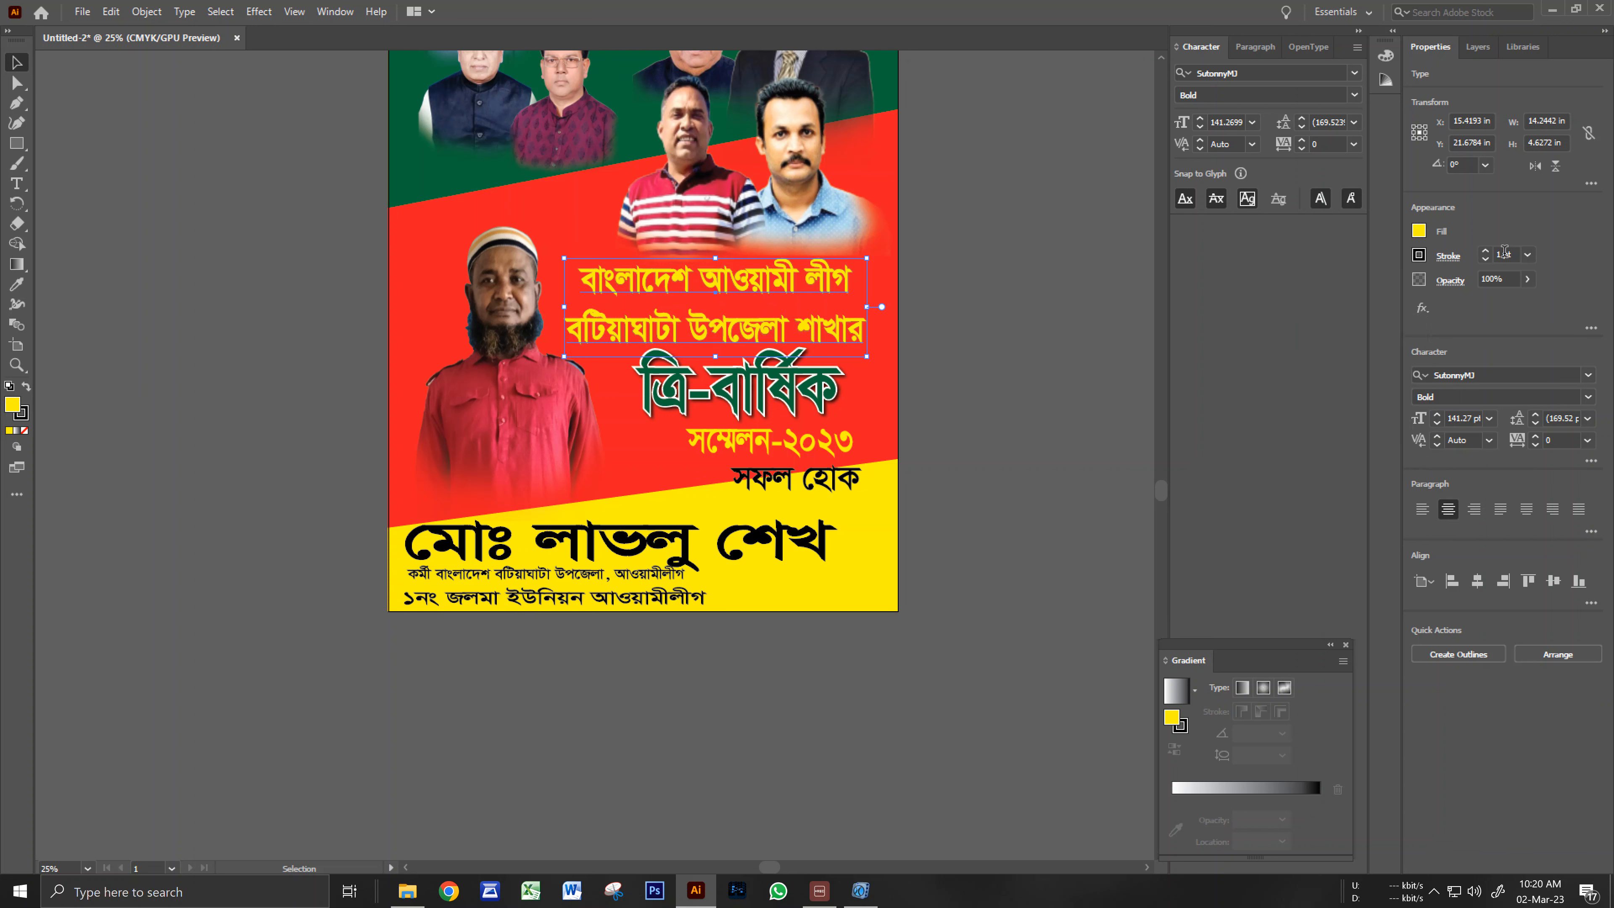
key("Return")
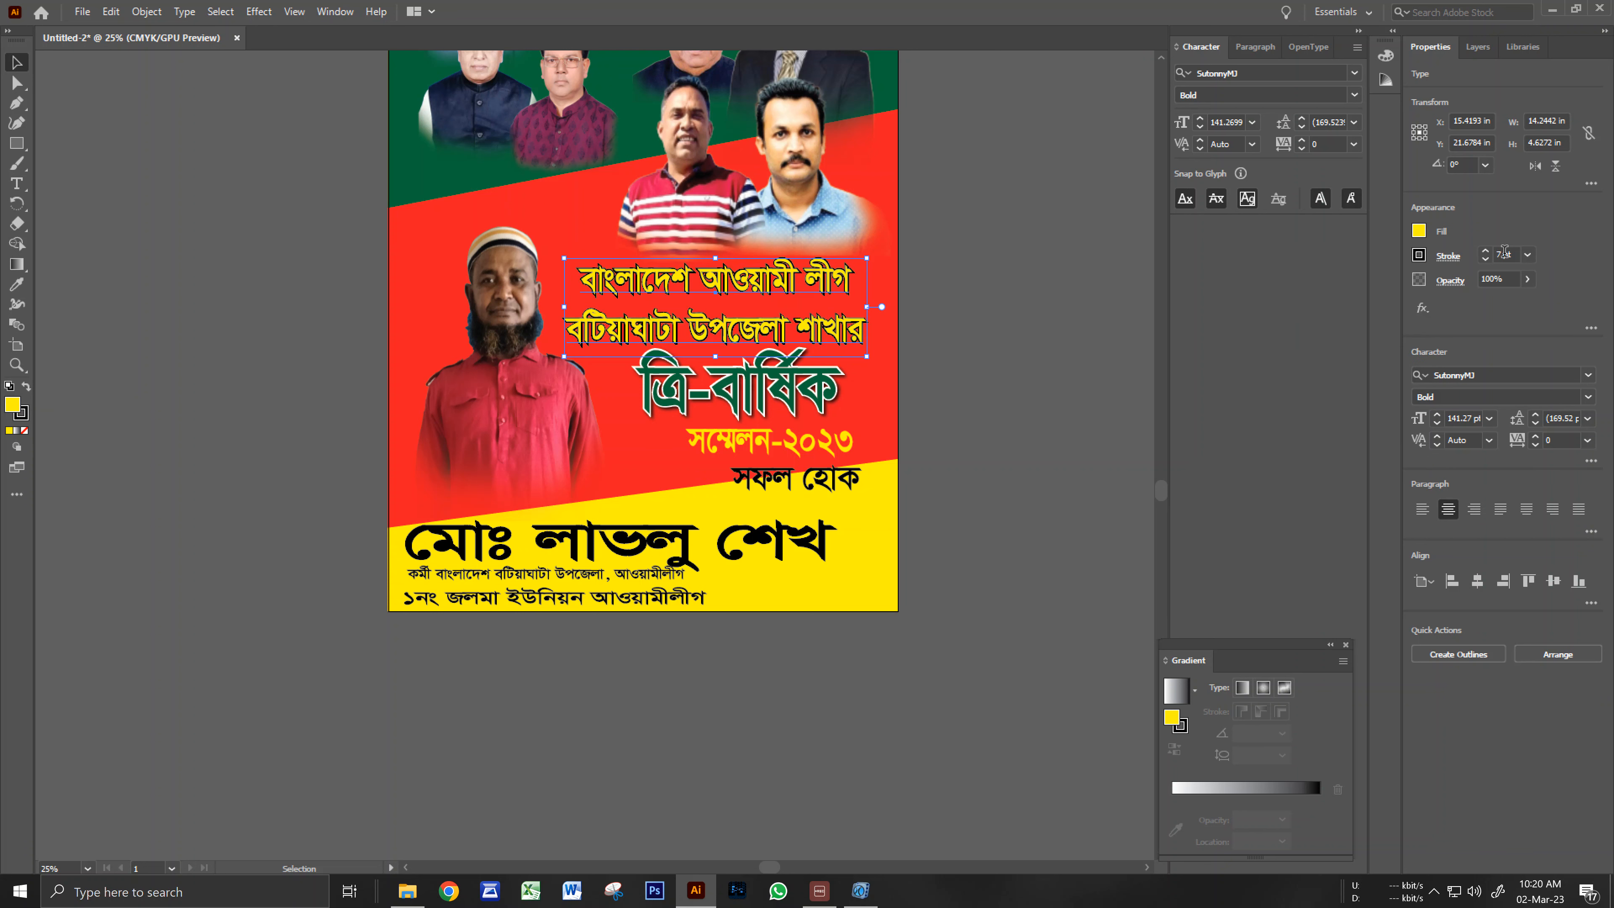
Zoom in on the lower captions and shift the সম্মেলন-২০২৩ line left.
left_click(1071, 439)
key("z")
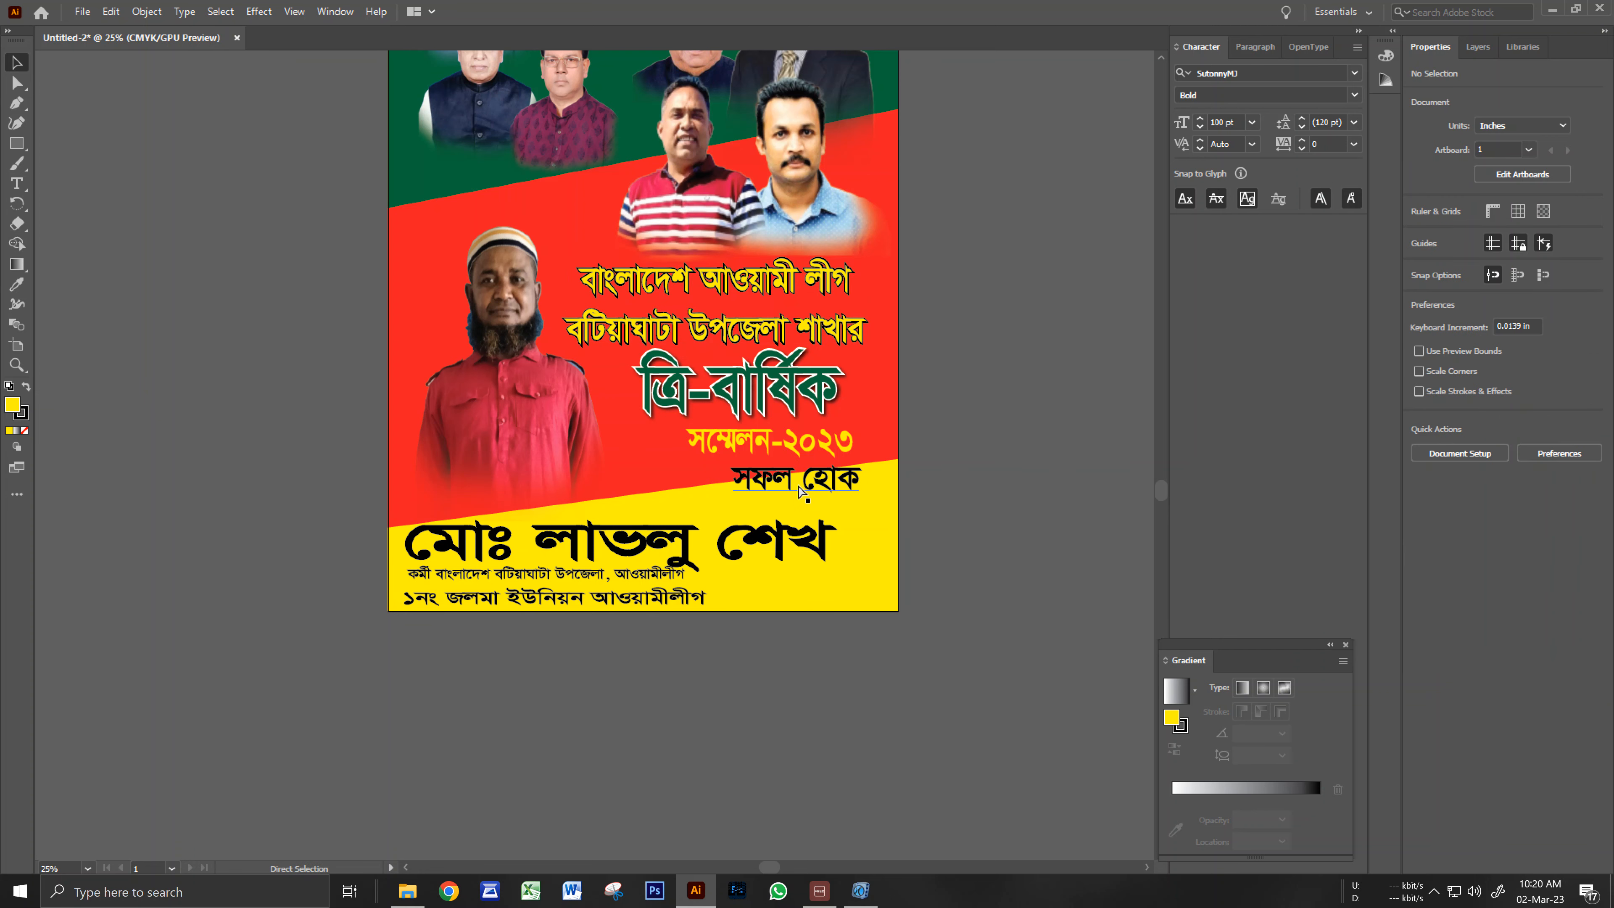
left_click(788, 477)
left_click(621, 461)
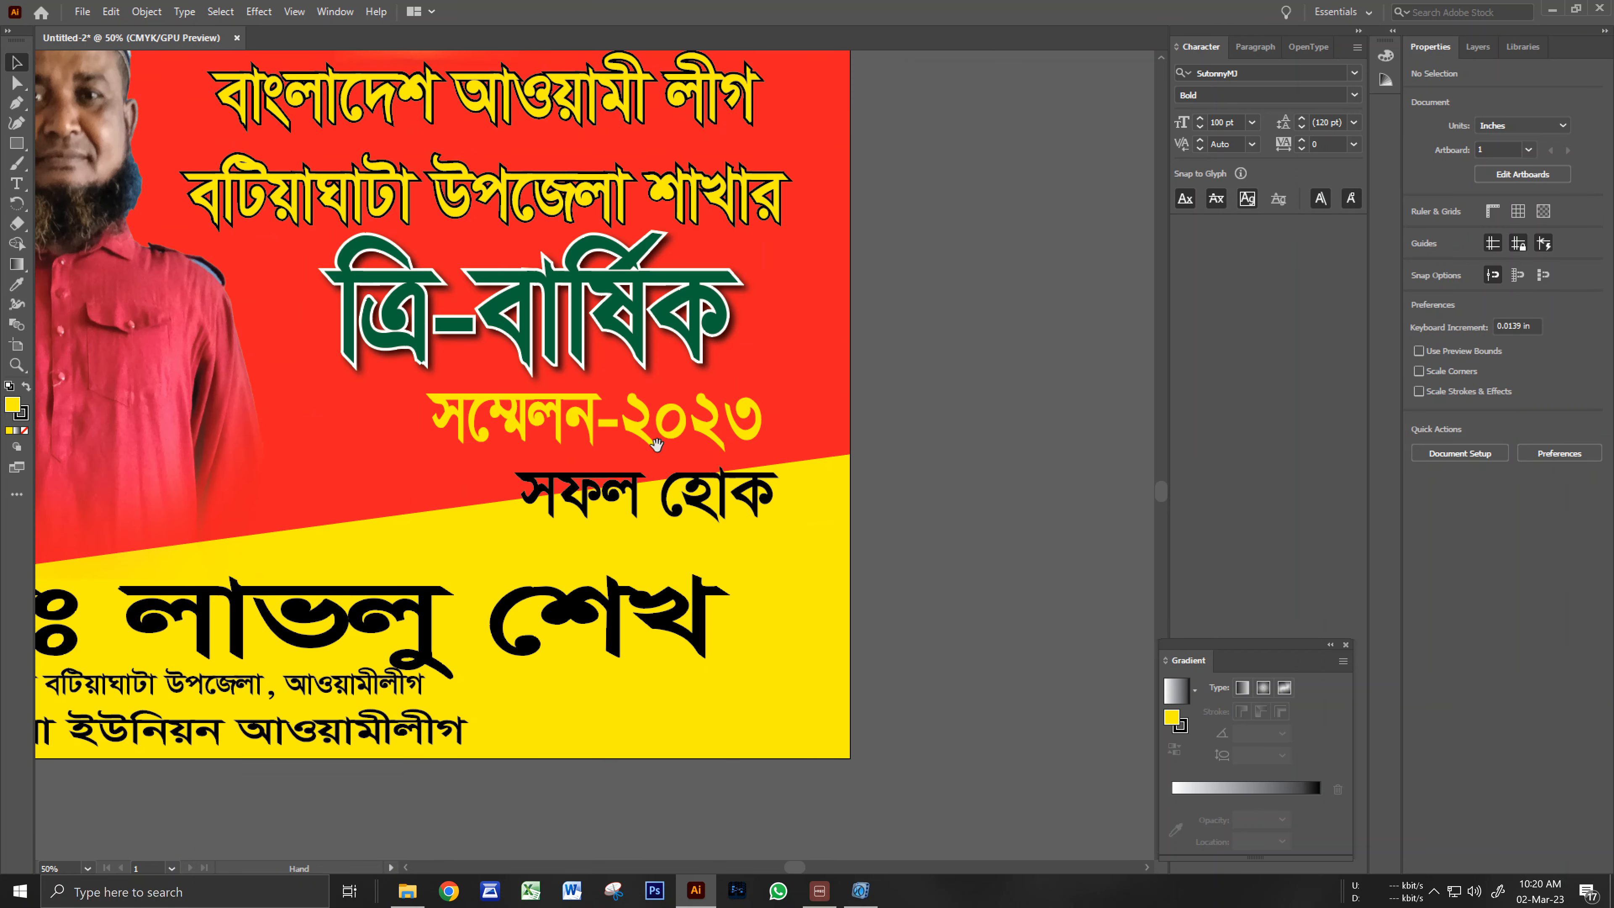
key("v")
left_click_drag(667, 433, 591, 413)
left_click(951, 522)
Move the সফল হোক caption up closer and make it white.
left_click_drag(718, 509, 734, 476)
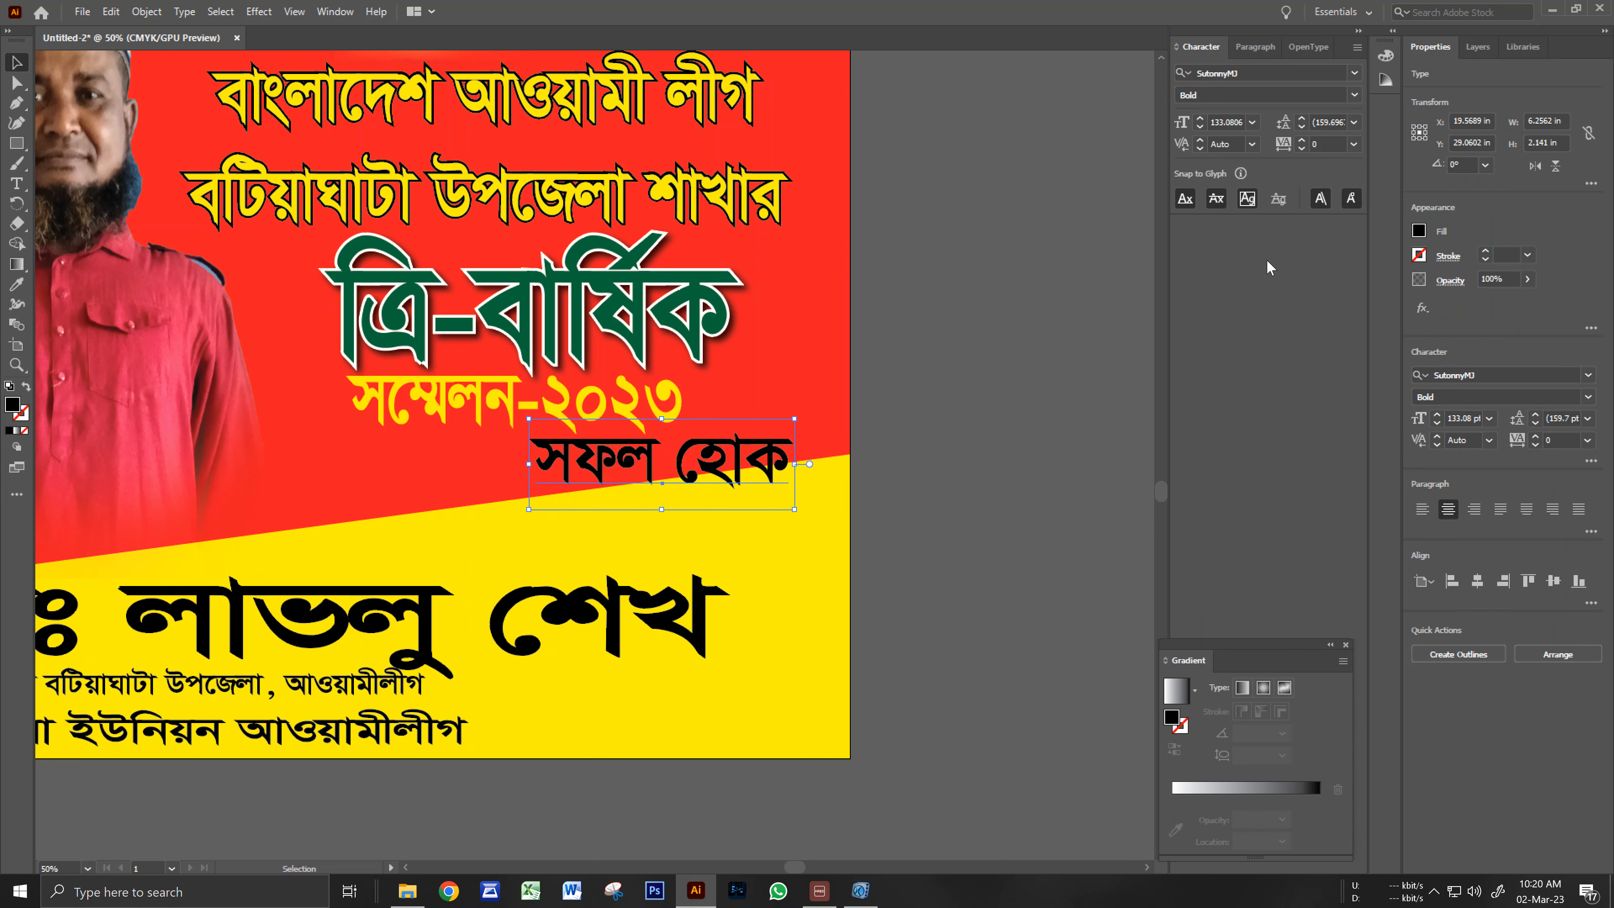
left_click(1419, 230)
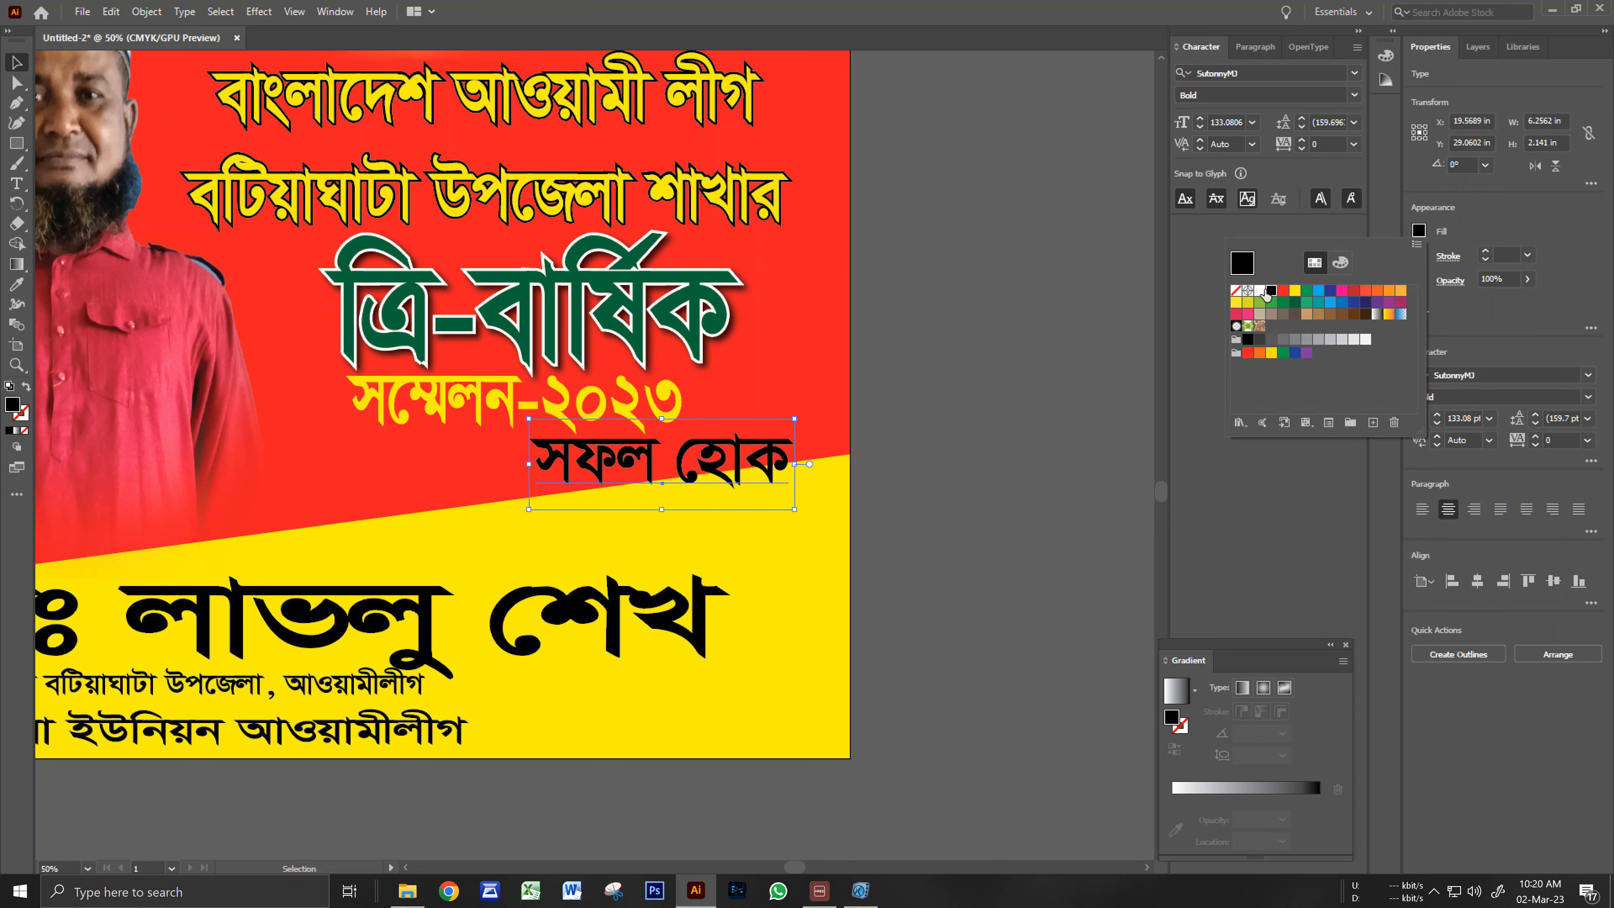
left_click(1263, 291)
left_click(996, 362)
left_click(880, 443)
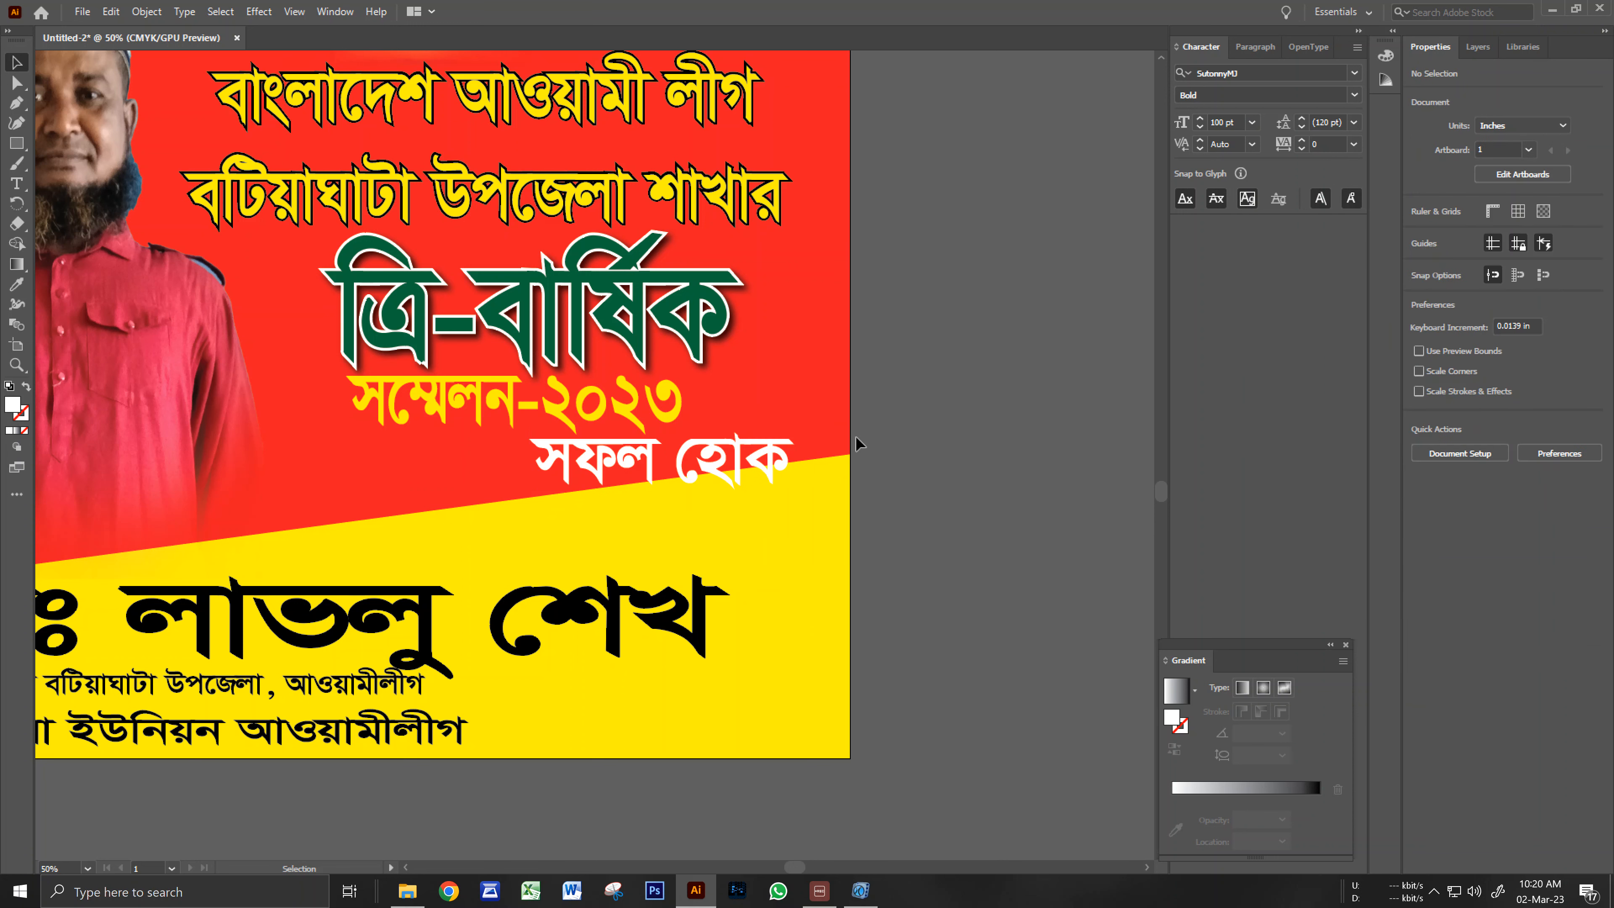
Slide the white সফল হোক caption left beneath the সম্মেলন-২০২৩ line.
left_click_drag(753, 462, 653, 462)
double_click(651, 464)
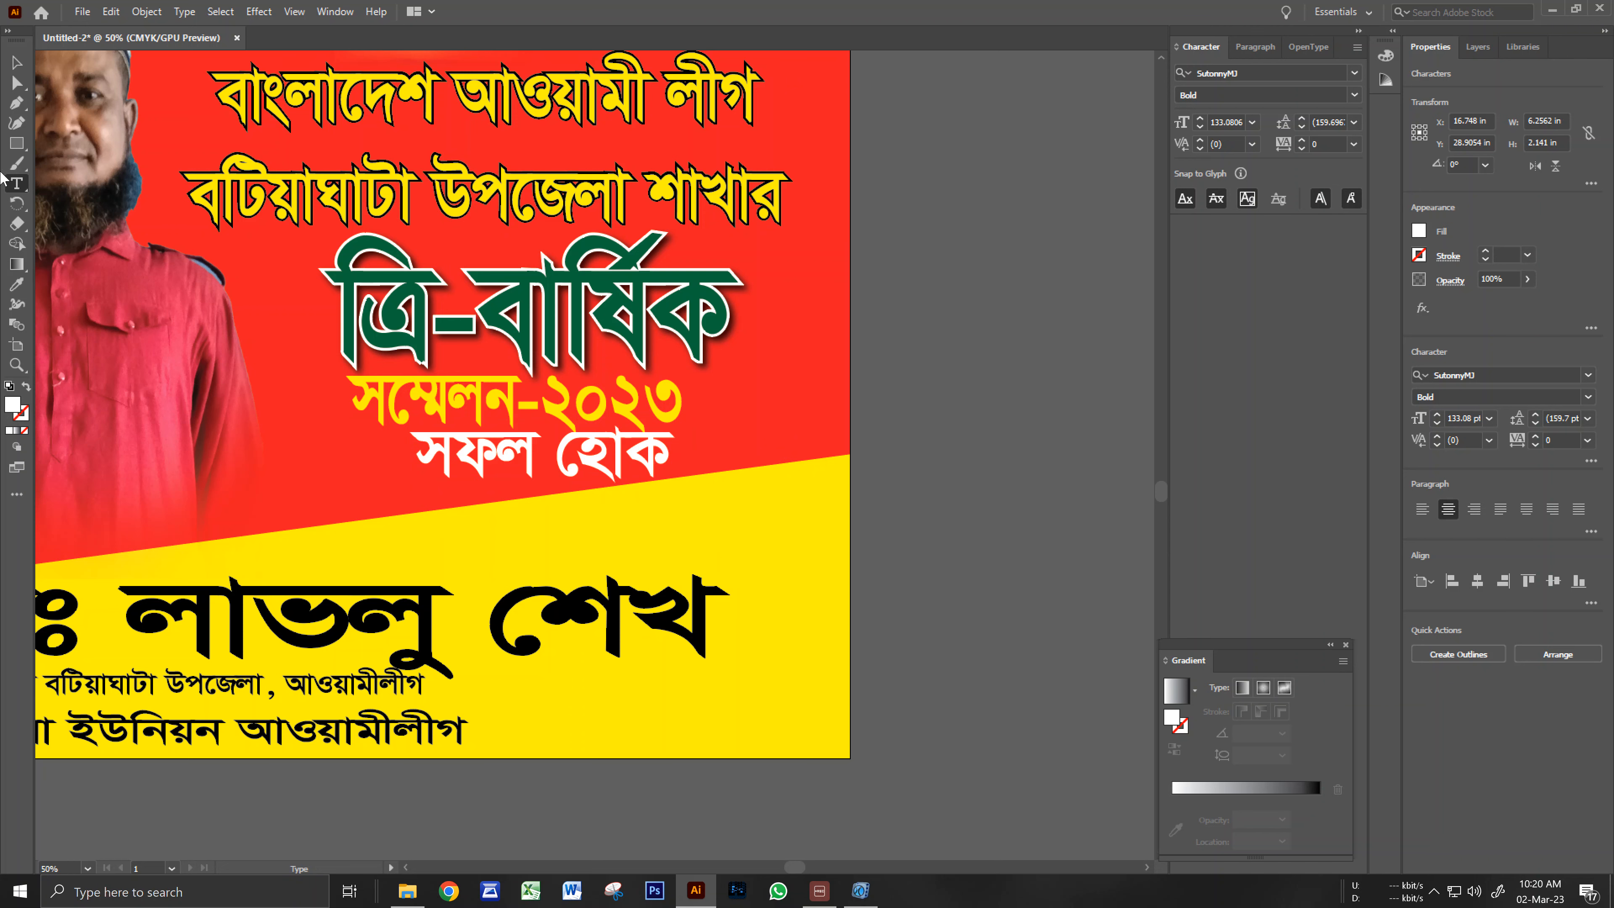
left_click(21, 66)
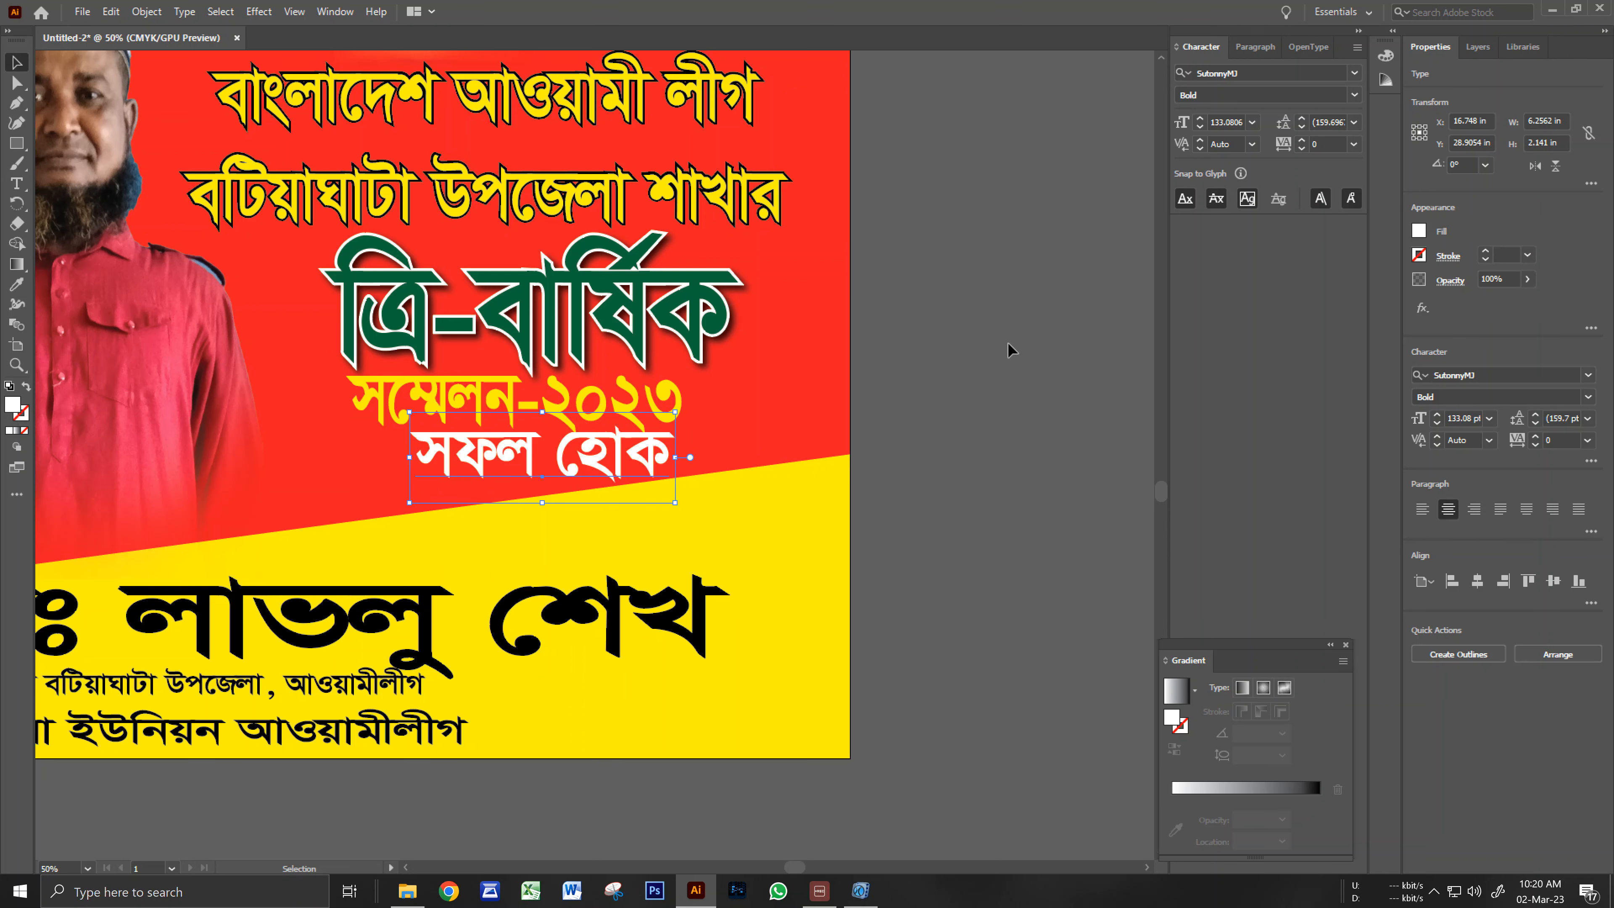
left_click(951, 304)
Unlock the photo of the man in red, enlarge it and move it up-left.
left_click(452, 412, "ctrl+alt")
left_click(448, 415, "ctrl+alt")
left_click_drag(381, 417, 397, 482)
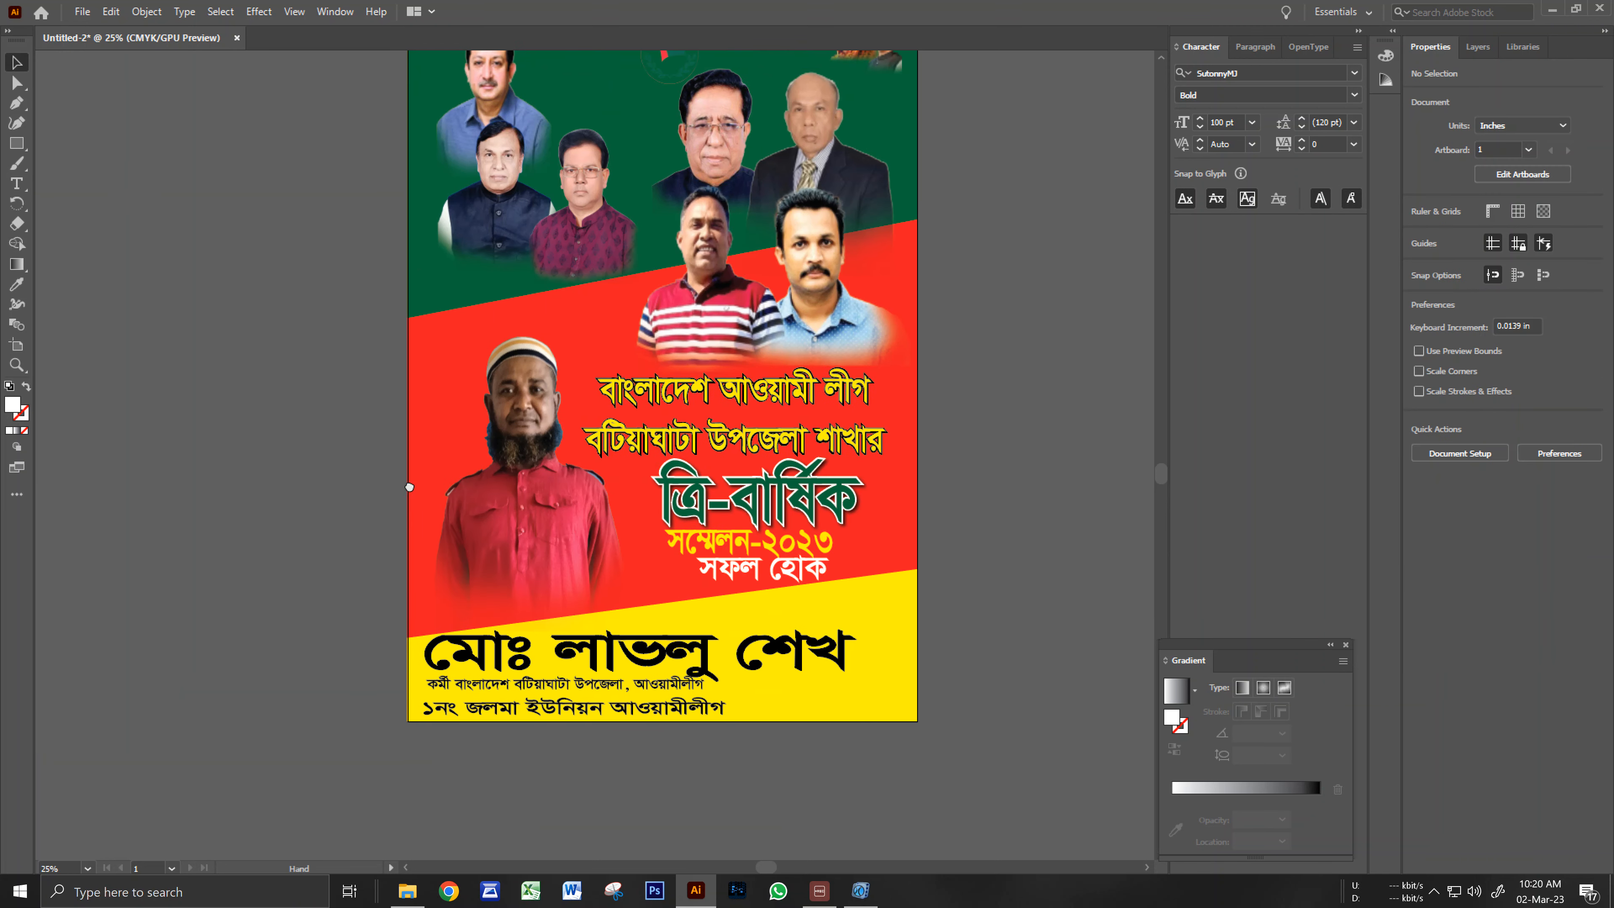
left_click(693, 420, "ctrl+alt")
left_click_drag(577, 415, 595, 435)
left_click(512, 516)
left_click(335, 492)
key("ctrl+alt+2")
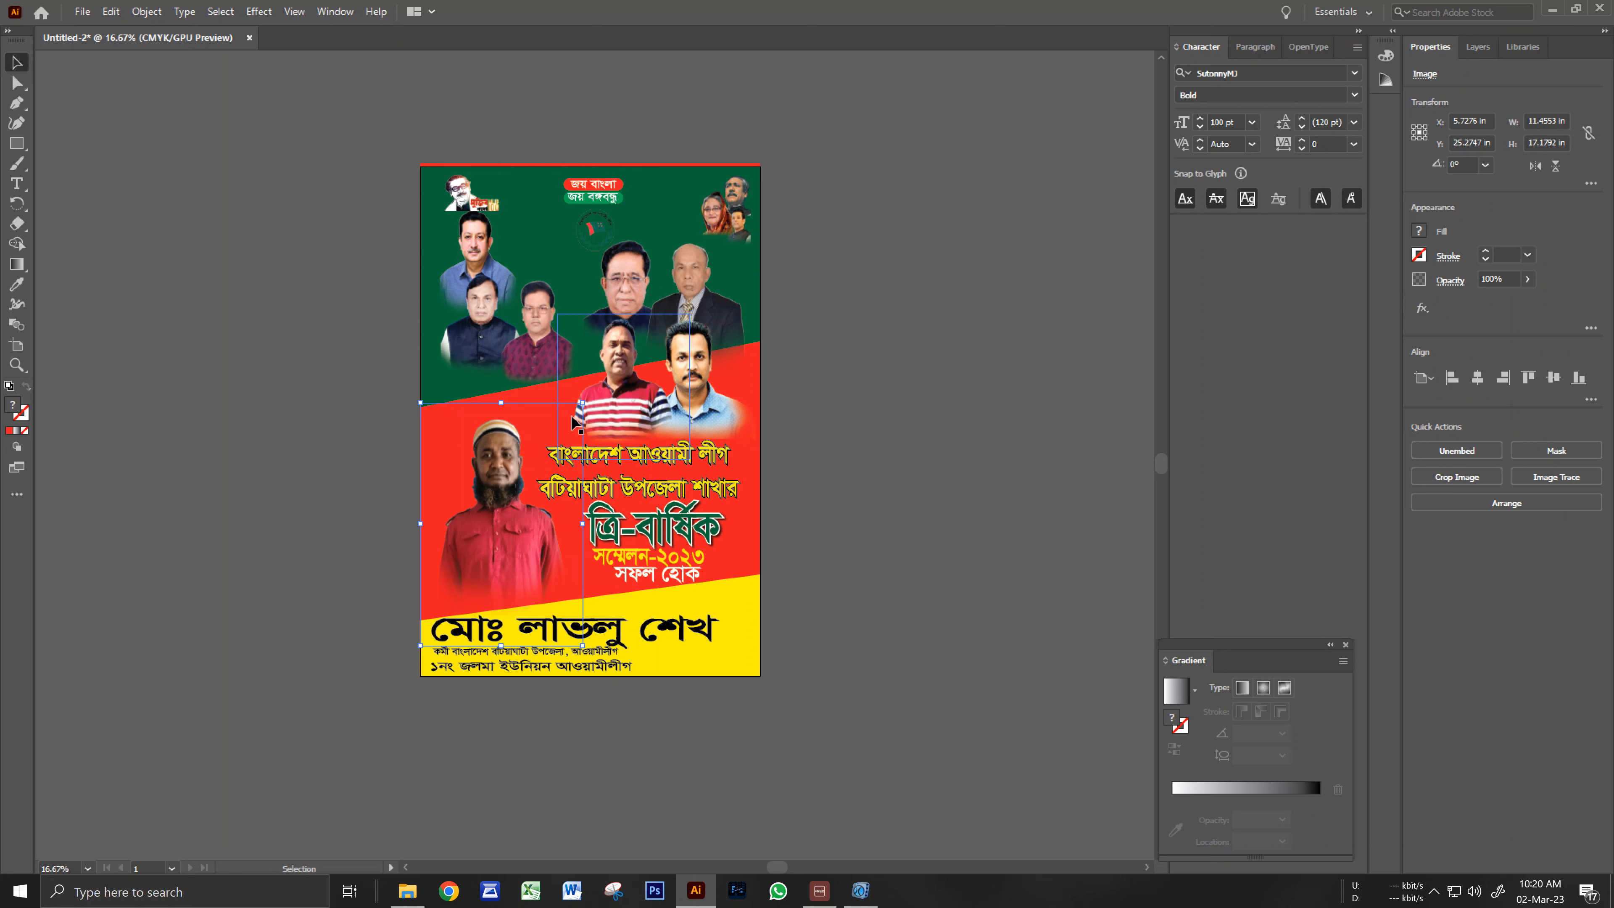
left_click_drag(584, 402, 603, 373)
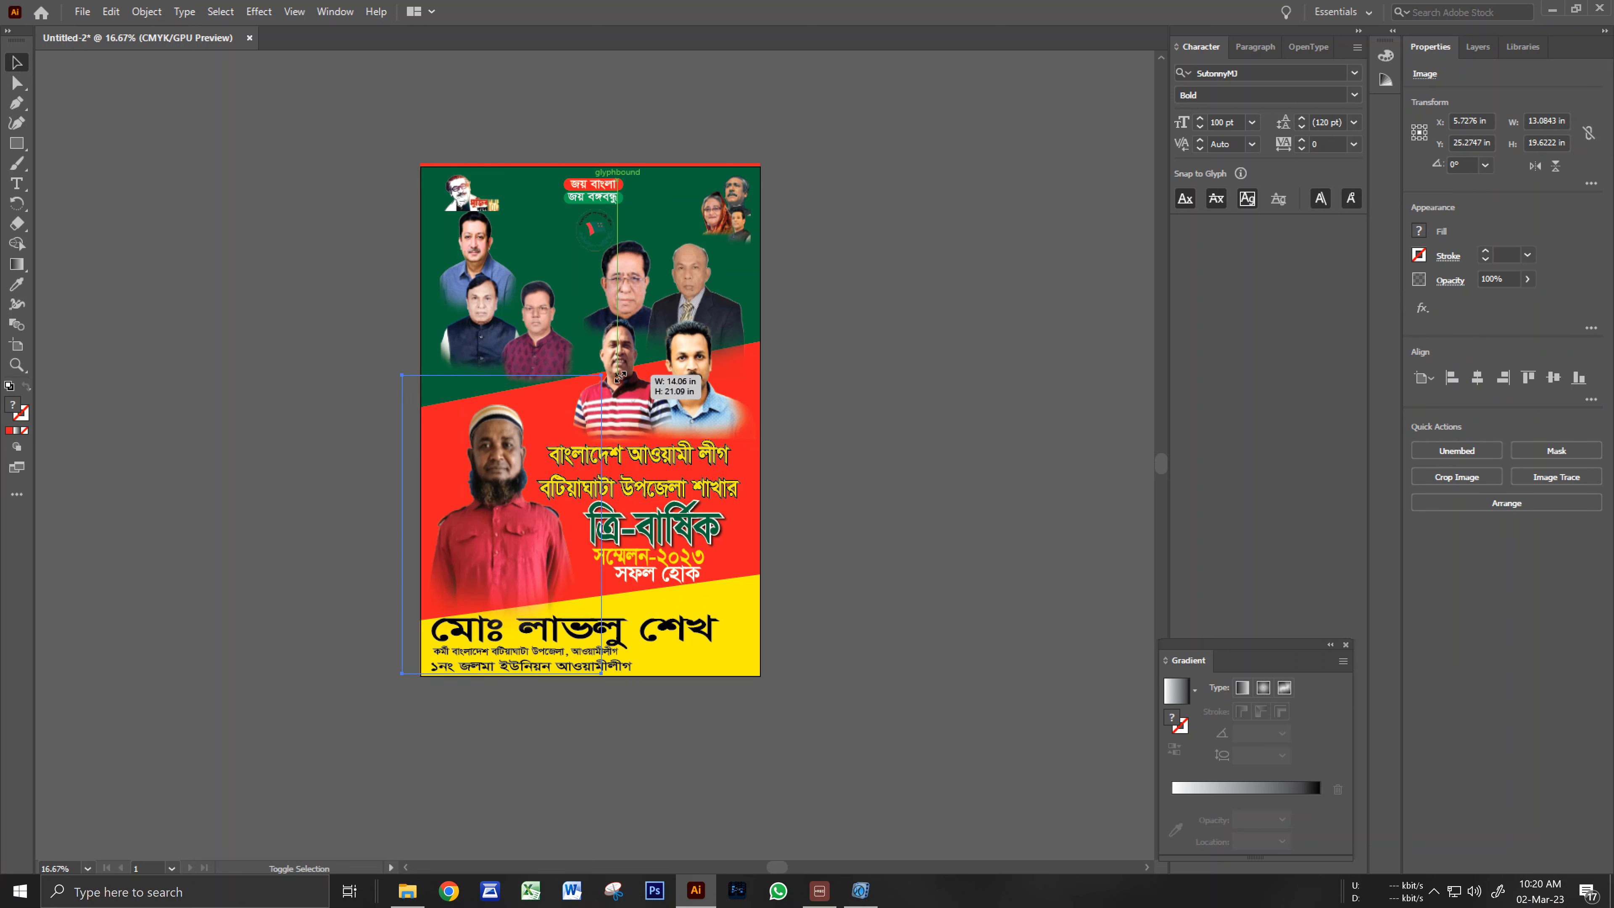
left_click_drag(493, 516, 492, 520)
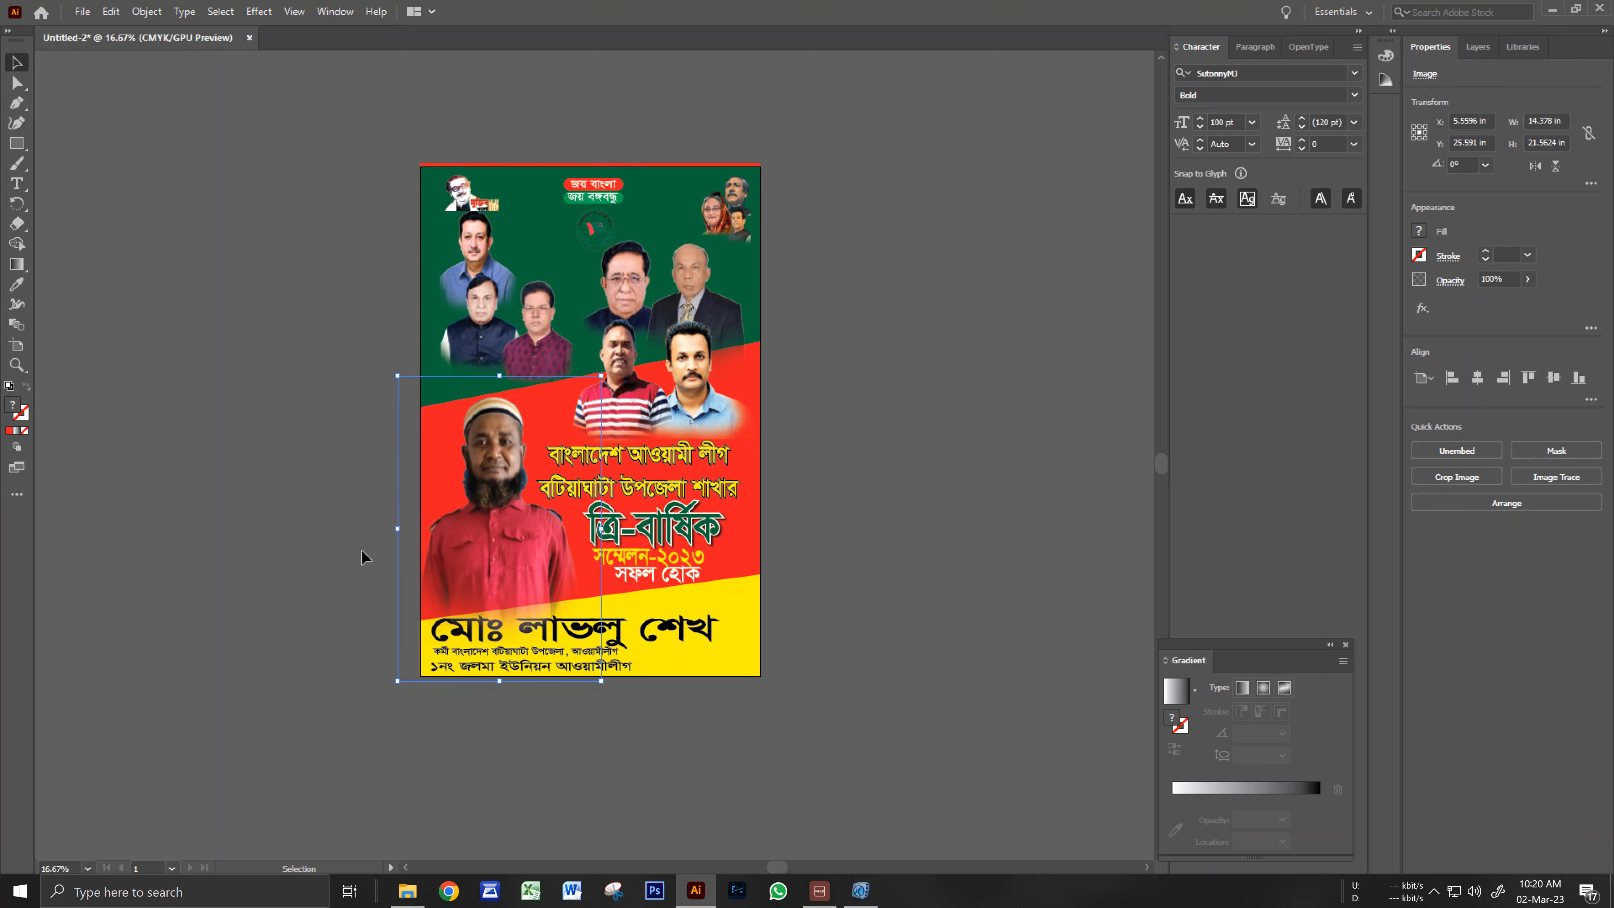
left_click(323, 544)
Raise the man-in-red photo a little further, then nudge it slightly down.
left_click(477, 705, "ctrl")
left_click_drag(667, 463, 591, 739)
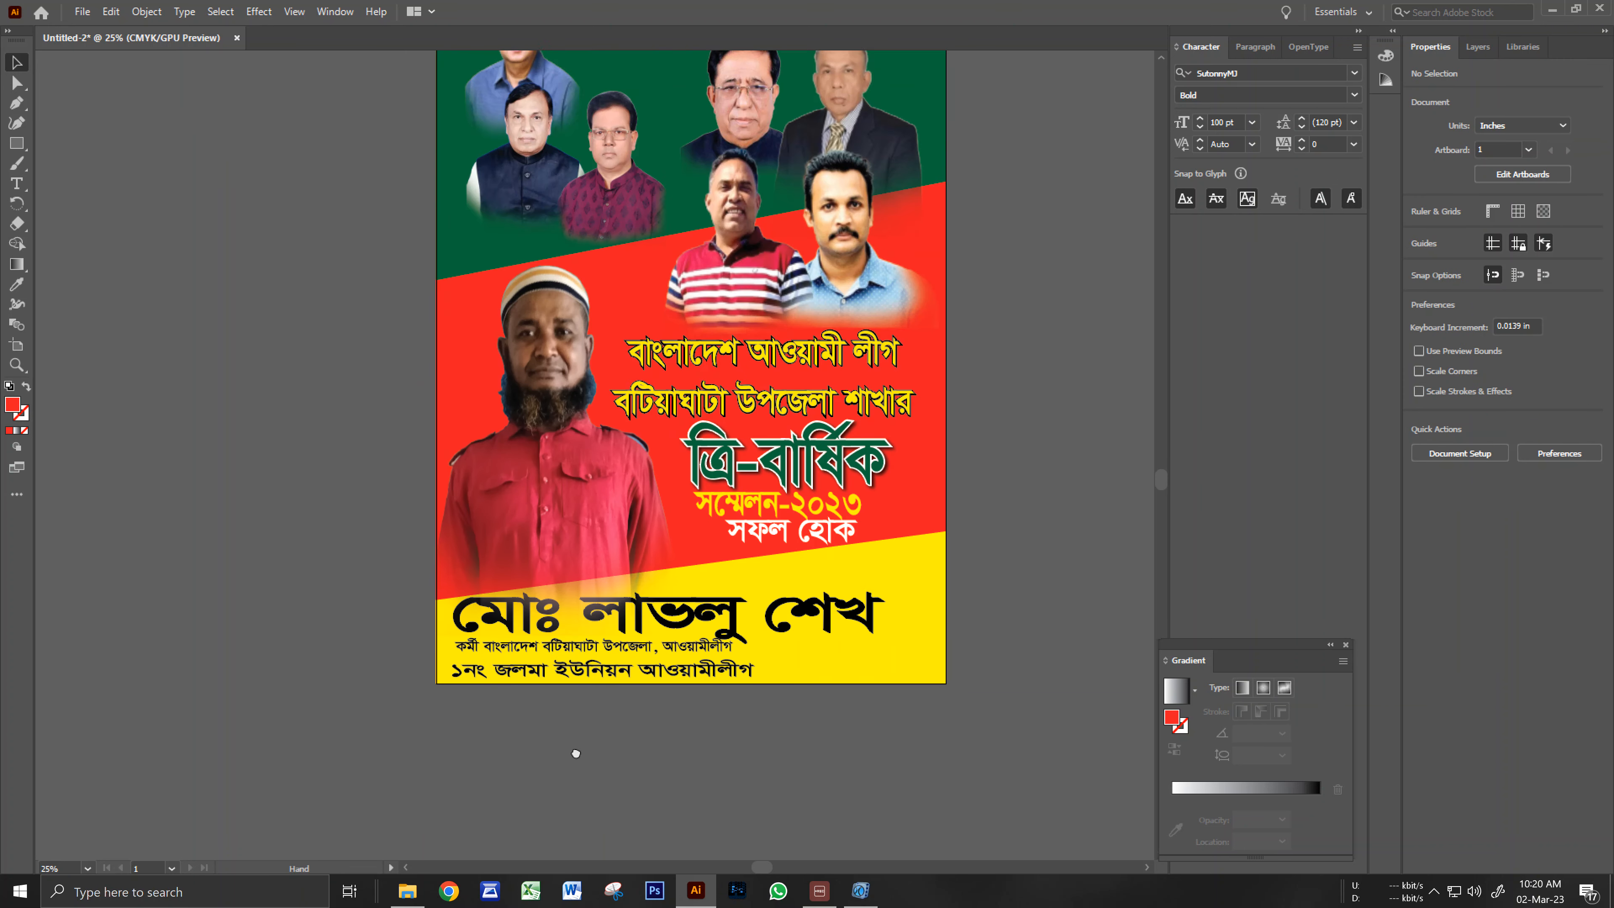
left_click_drag(542, 531, 547, 508)
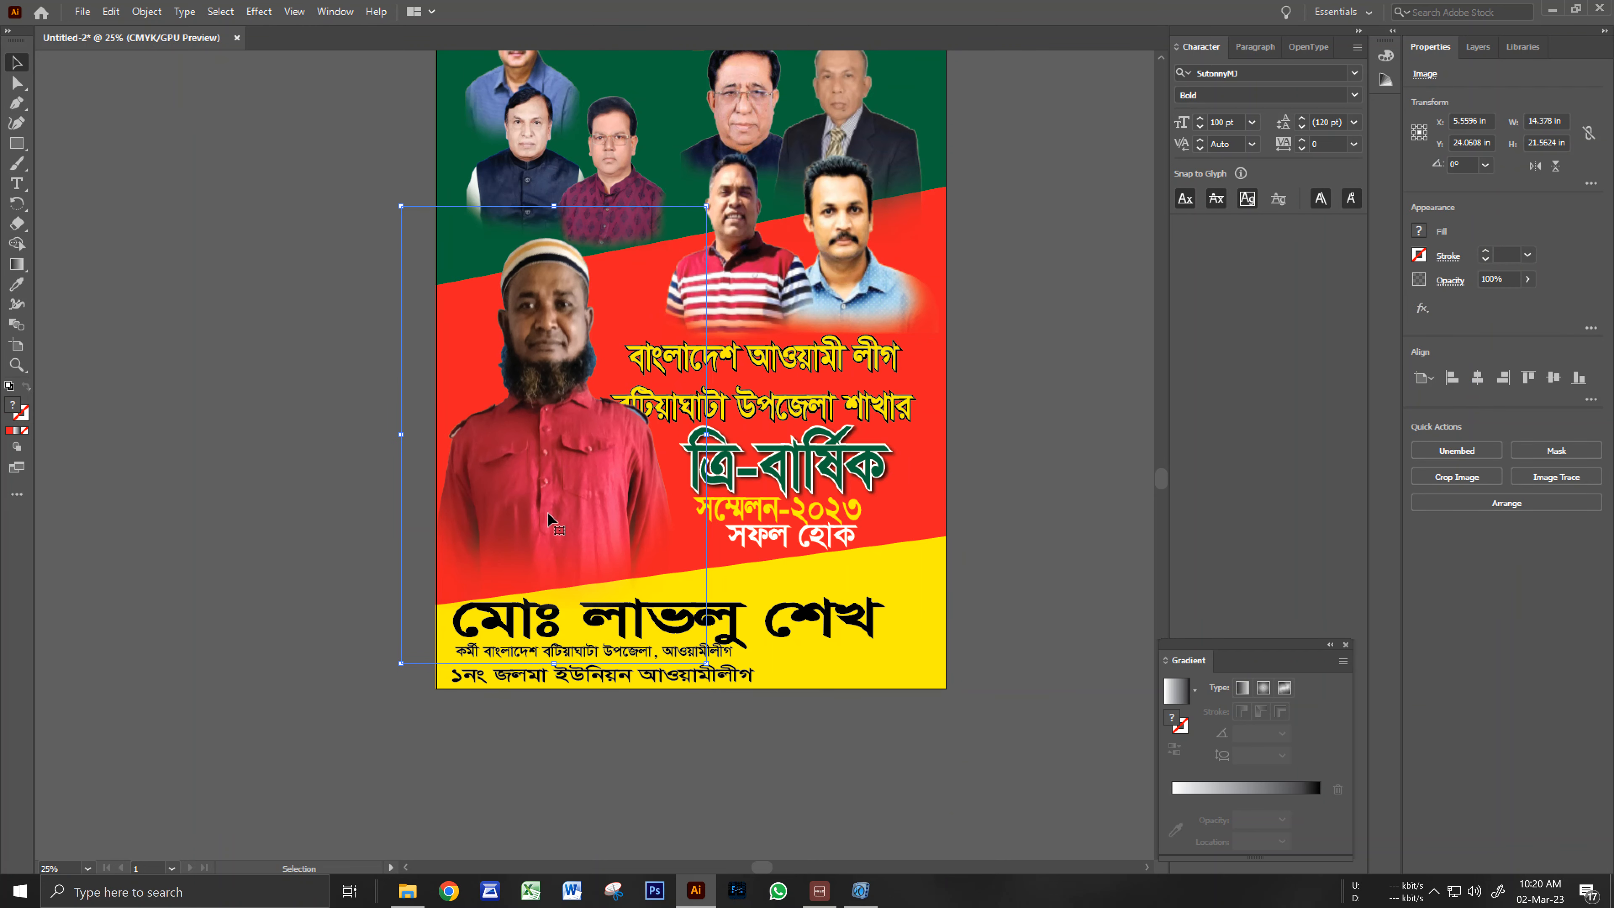
key("Down")
key("Down")
left_click(289, 407)
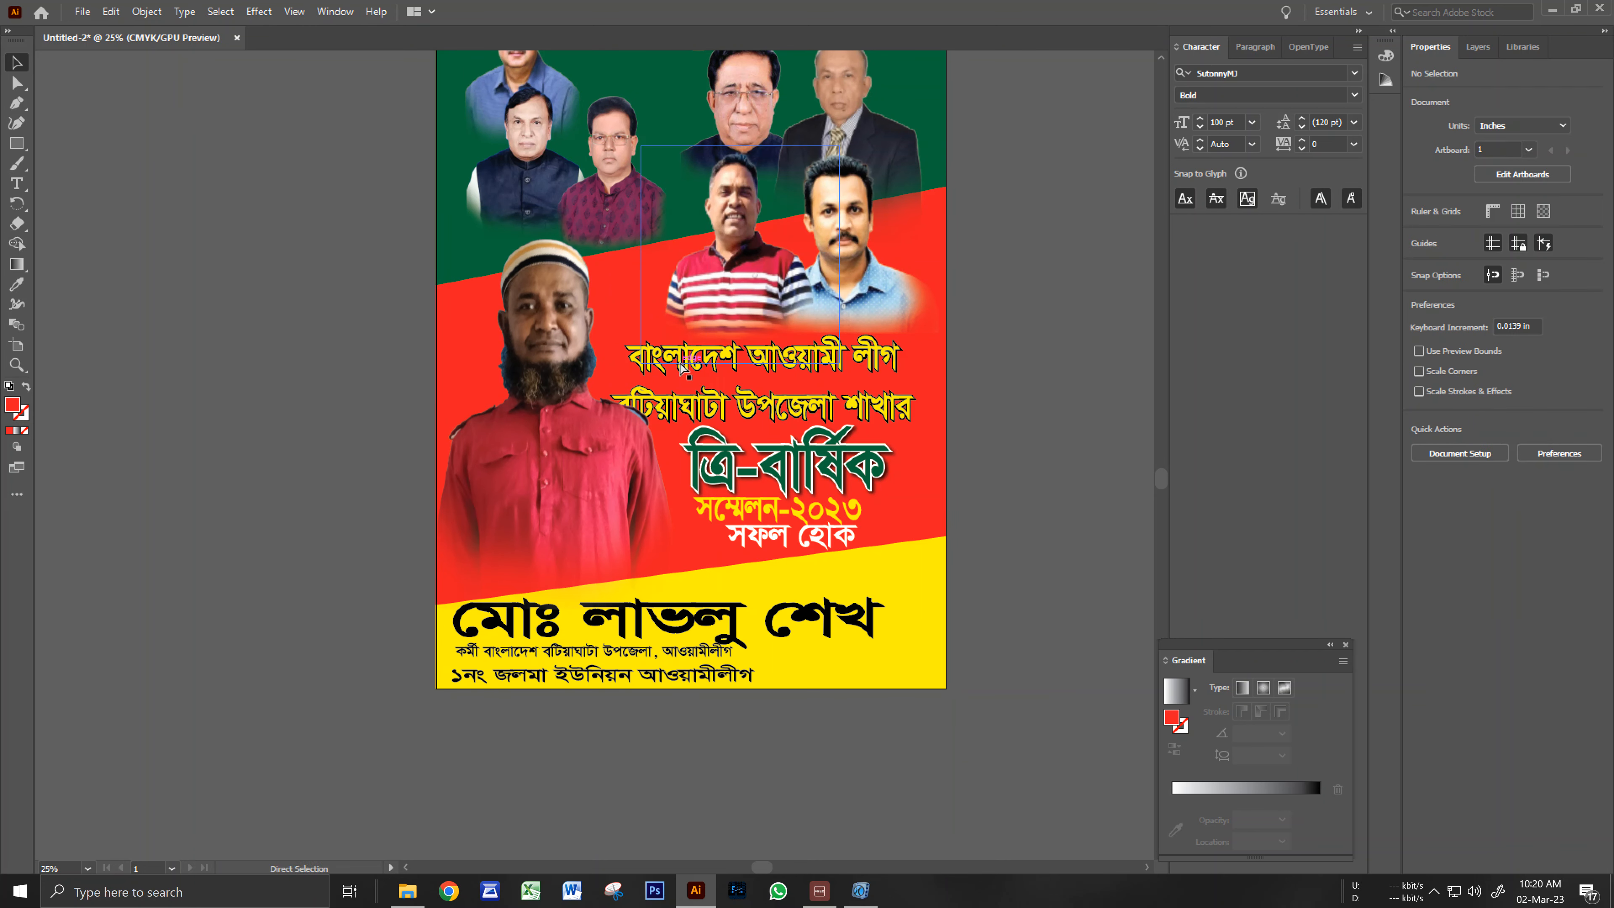
Nudge the top-left blue-shirt portrait left and down, and shift the party emblem left.
left_click(684, 346, "ctrl")
left_click_drag(683, 348, 682, 383)
left_click_drag(811, 354, 779, 351)
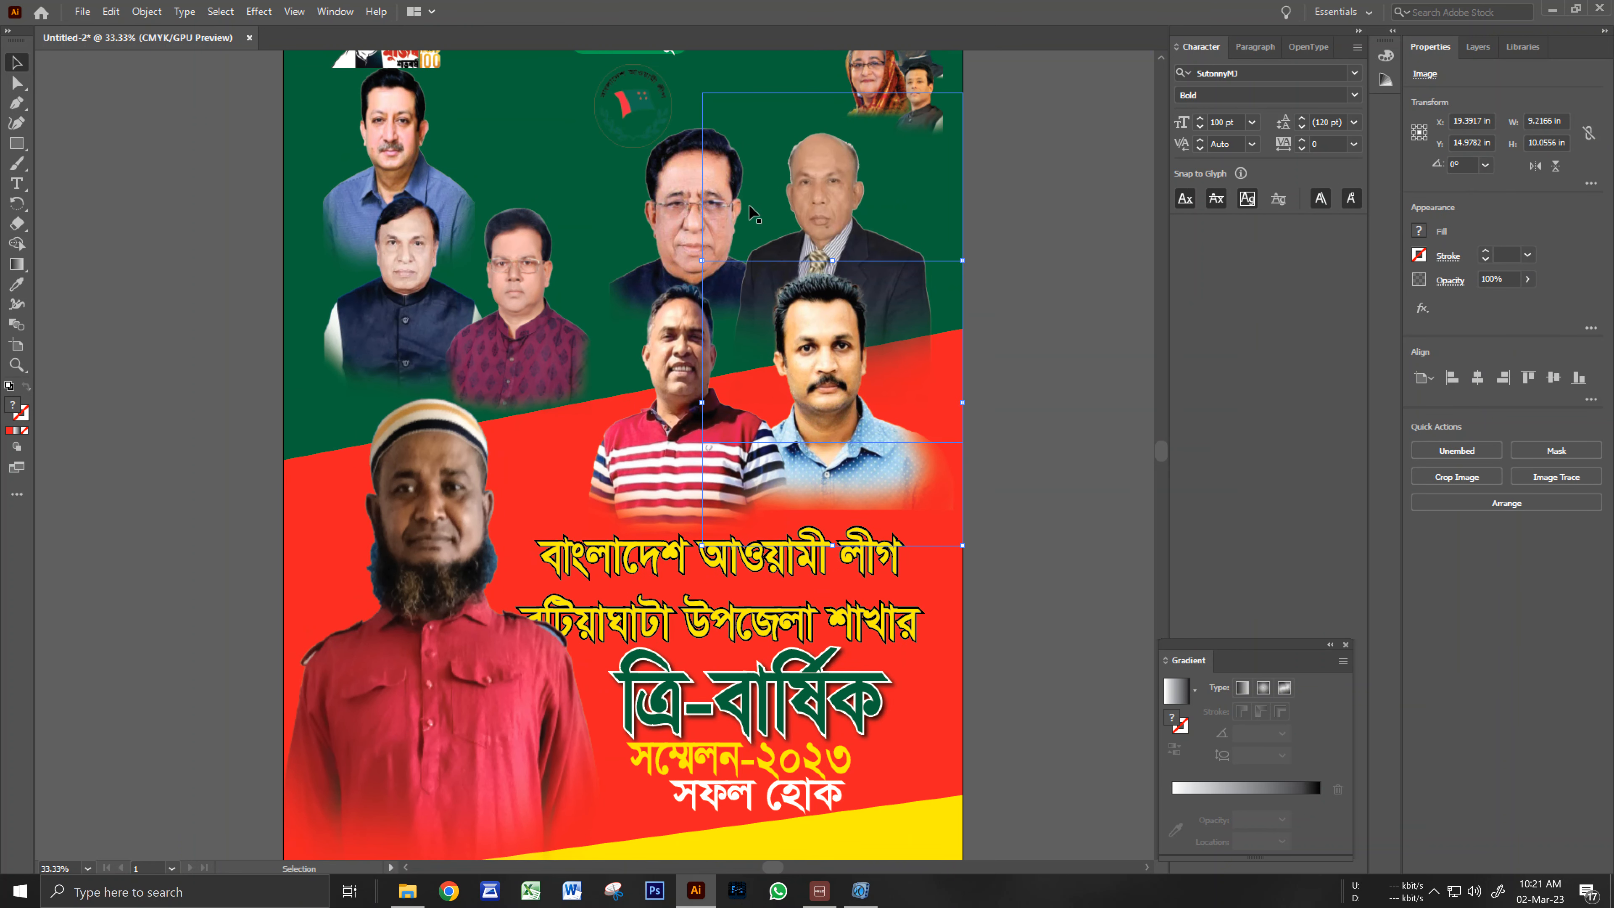
left_click(737, 194)
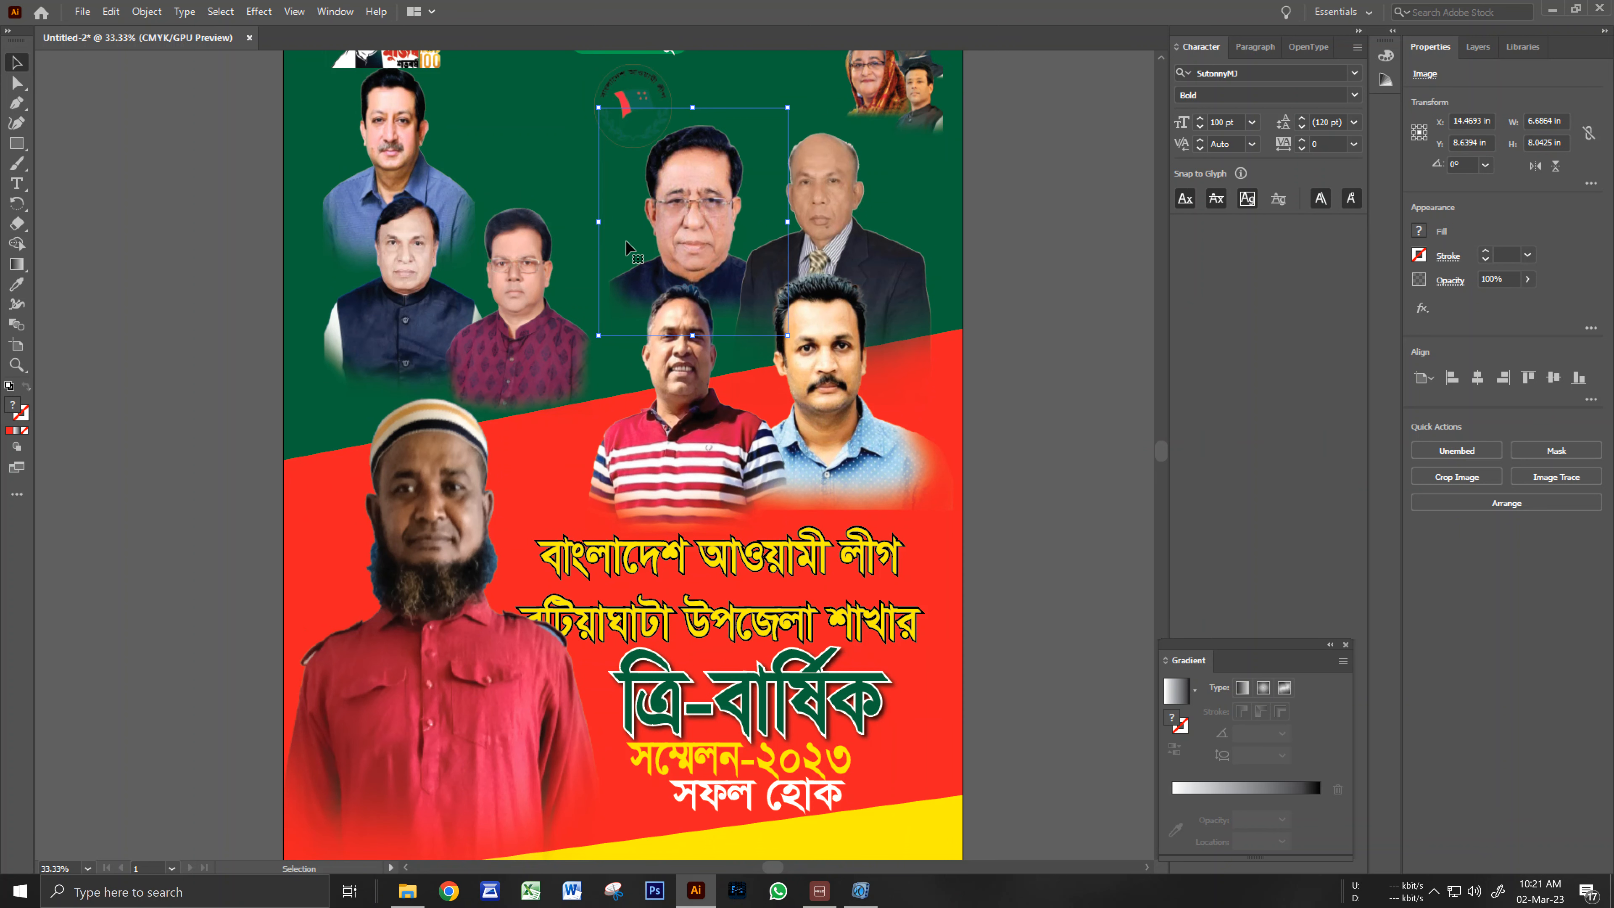
left_click(376, 288)
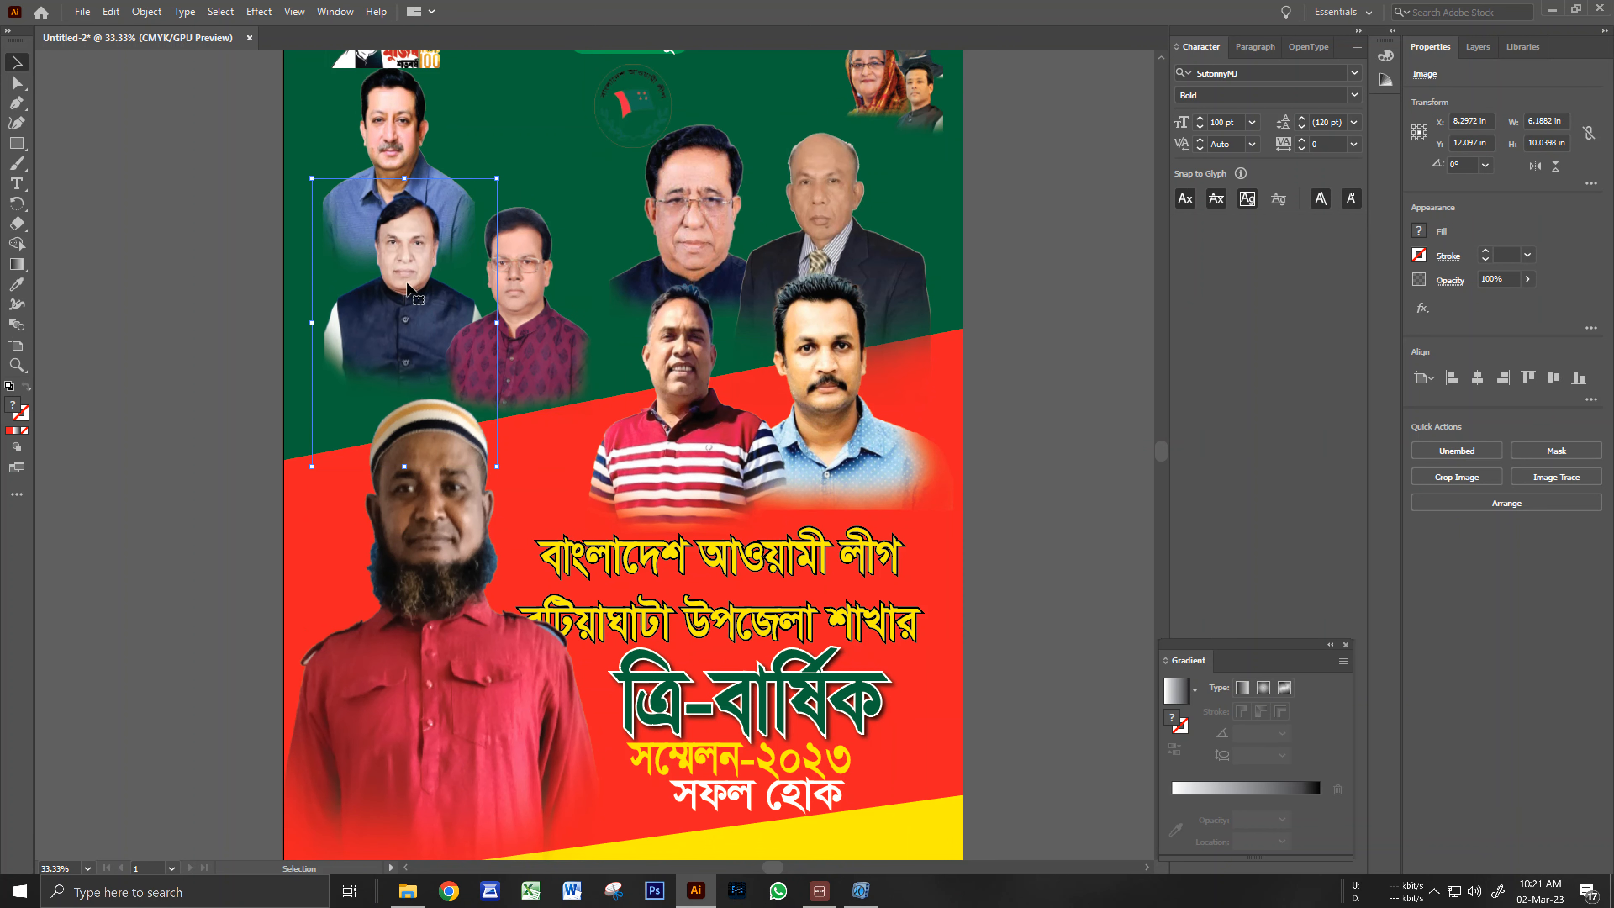
scroll(399, 293, "up", 2)
left_click(371, 236)
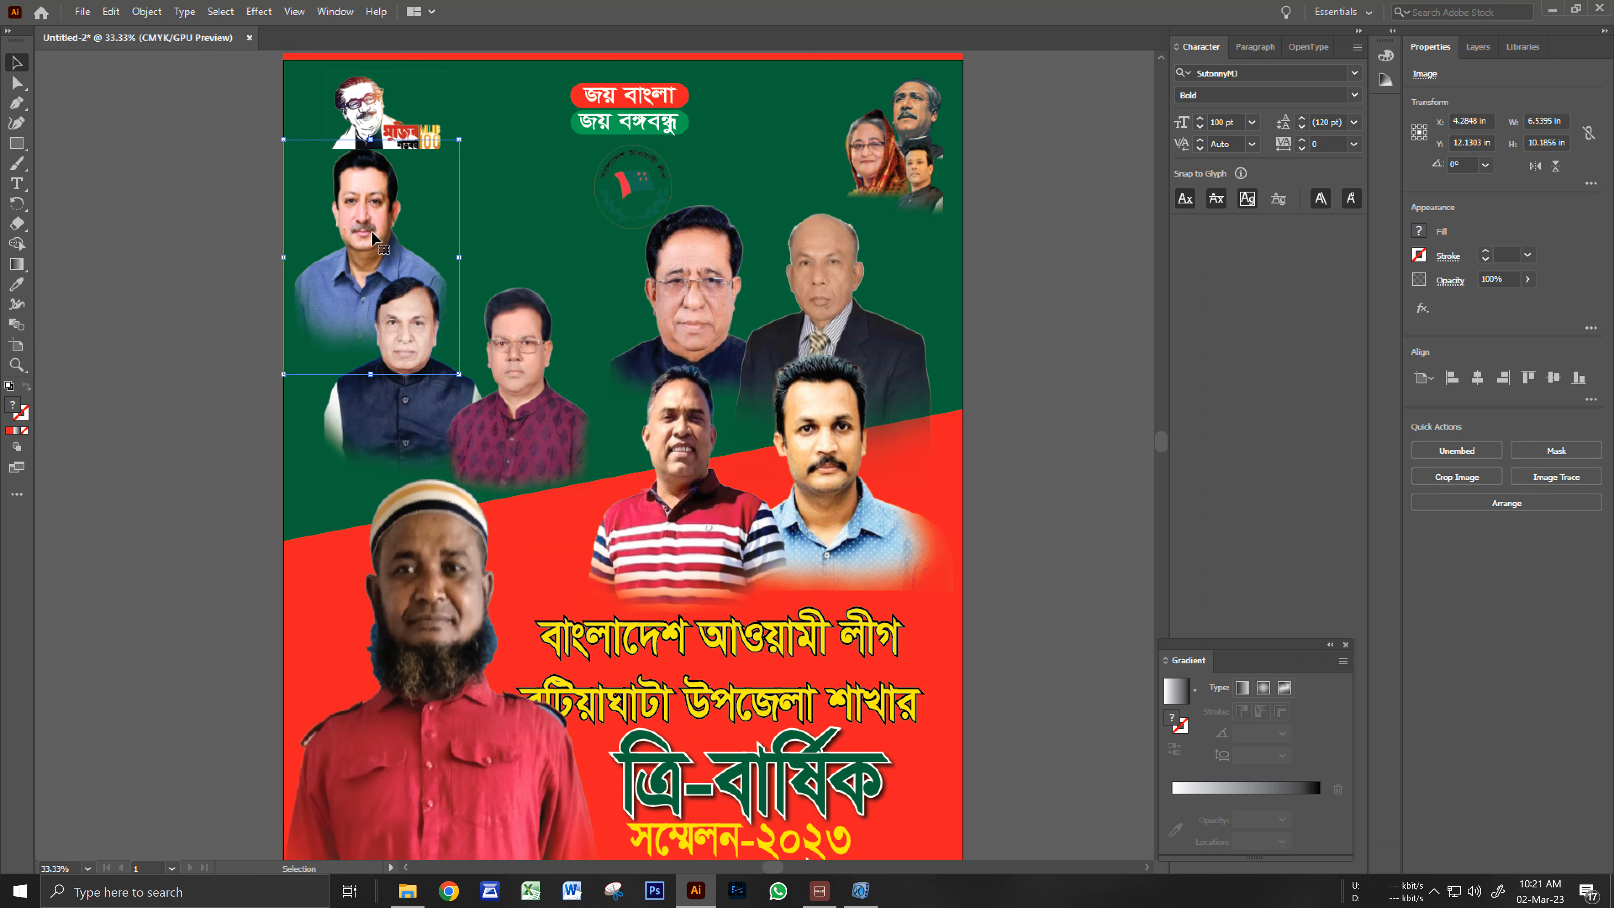
key("Left")
key("Left")
key("Down")
key("Down")
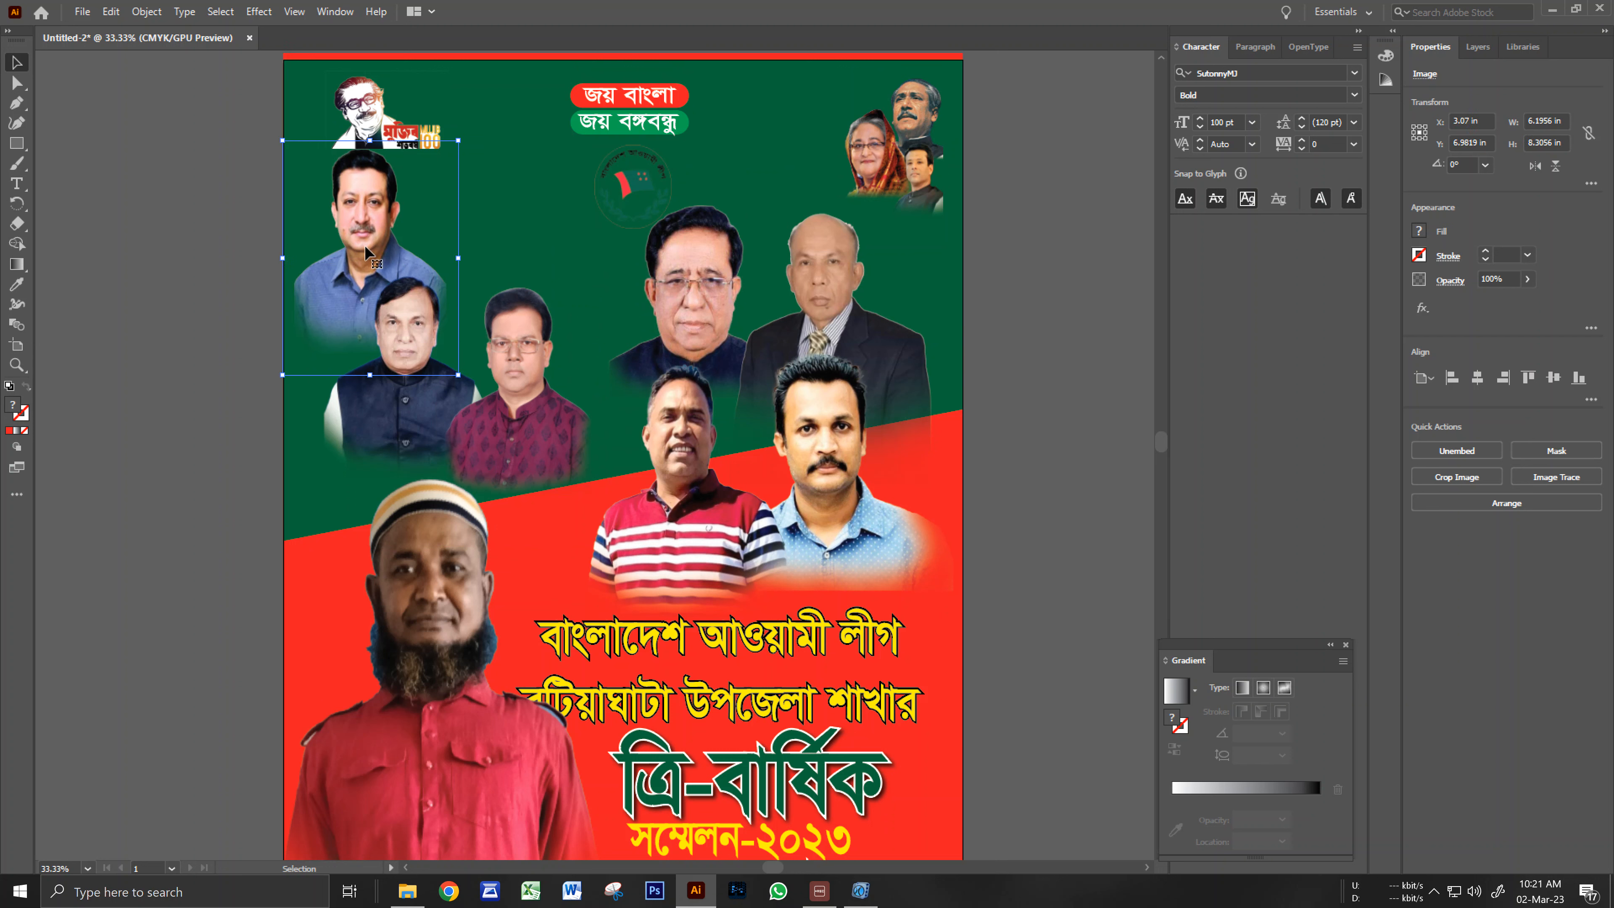
left_click_drag(655, 170, 570, 172)
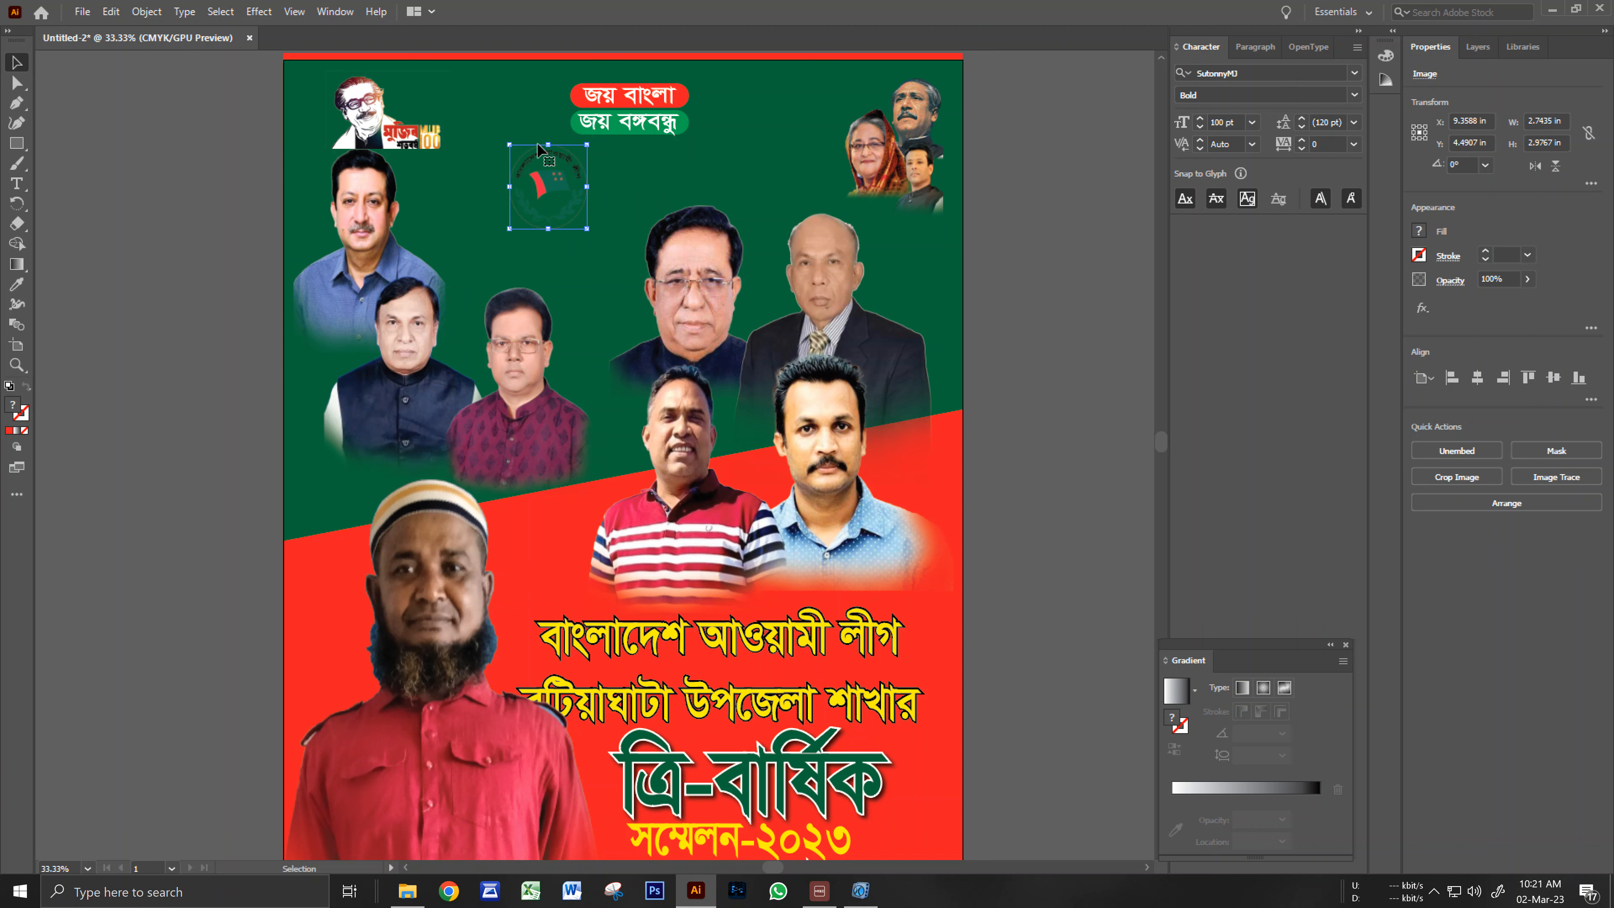
Open Drop Shadow settings for the party emblem and choose a custom shadow colour.
left_click(240, 10)
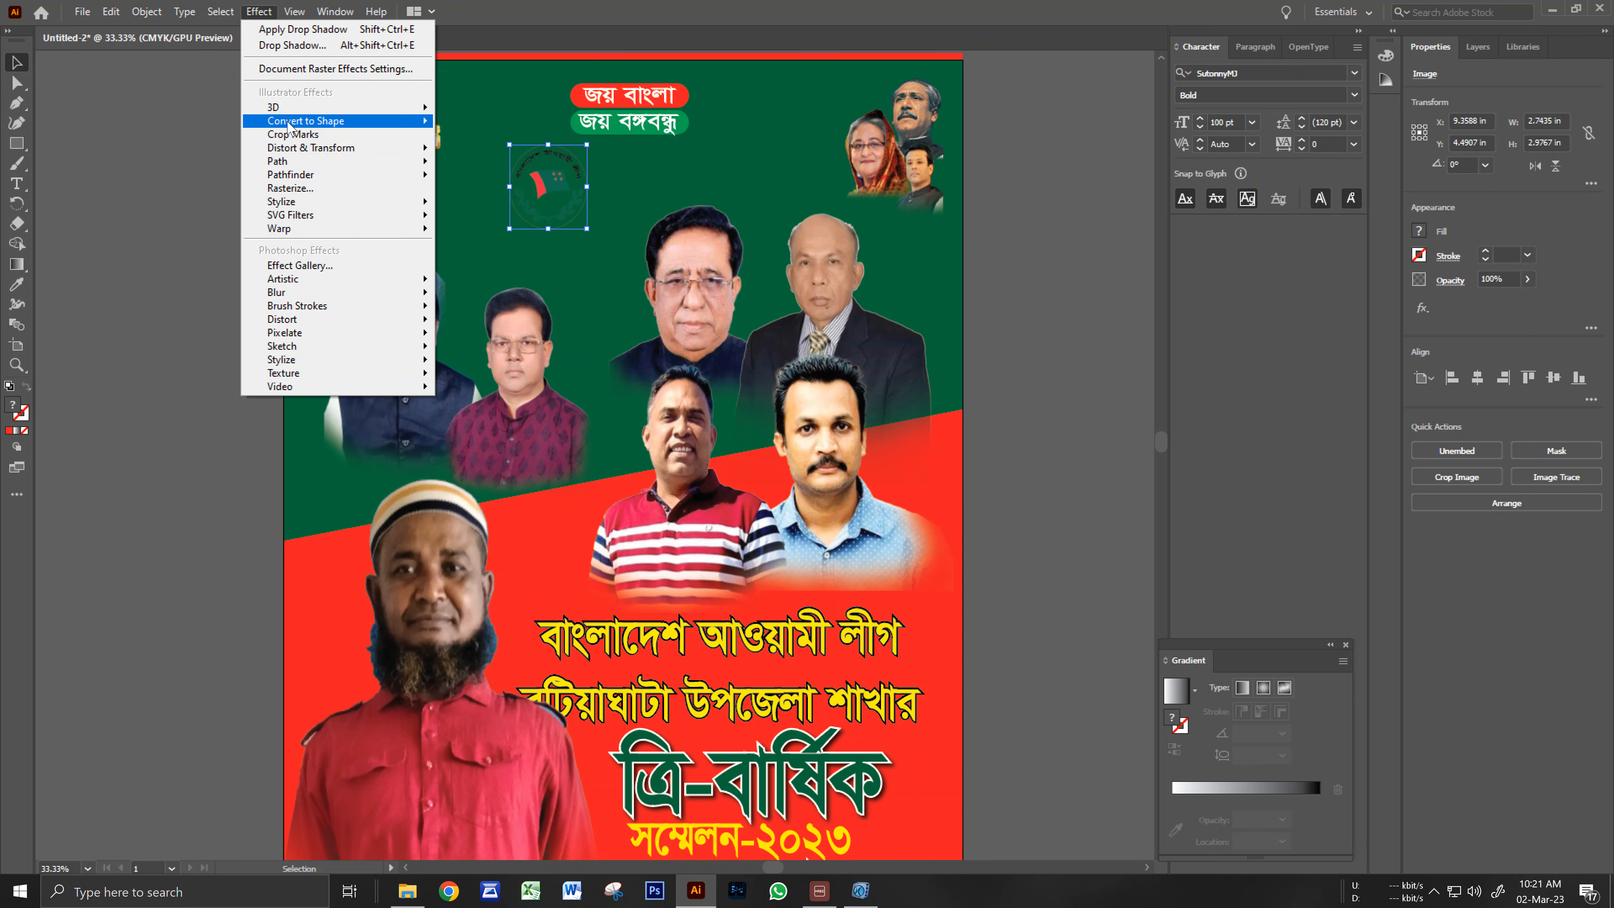
mouse_move(402, 213)
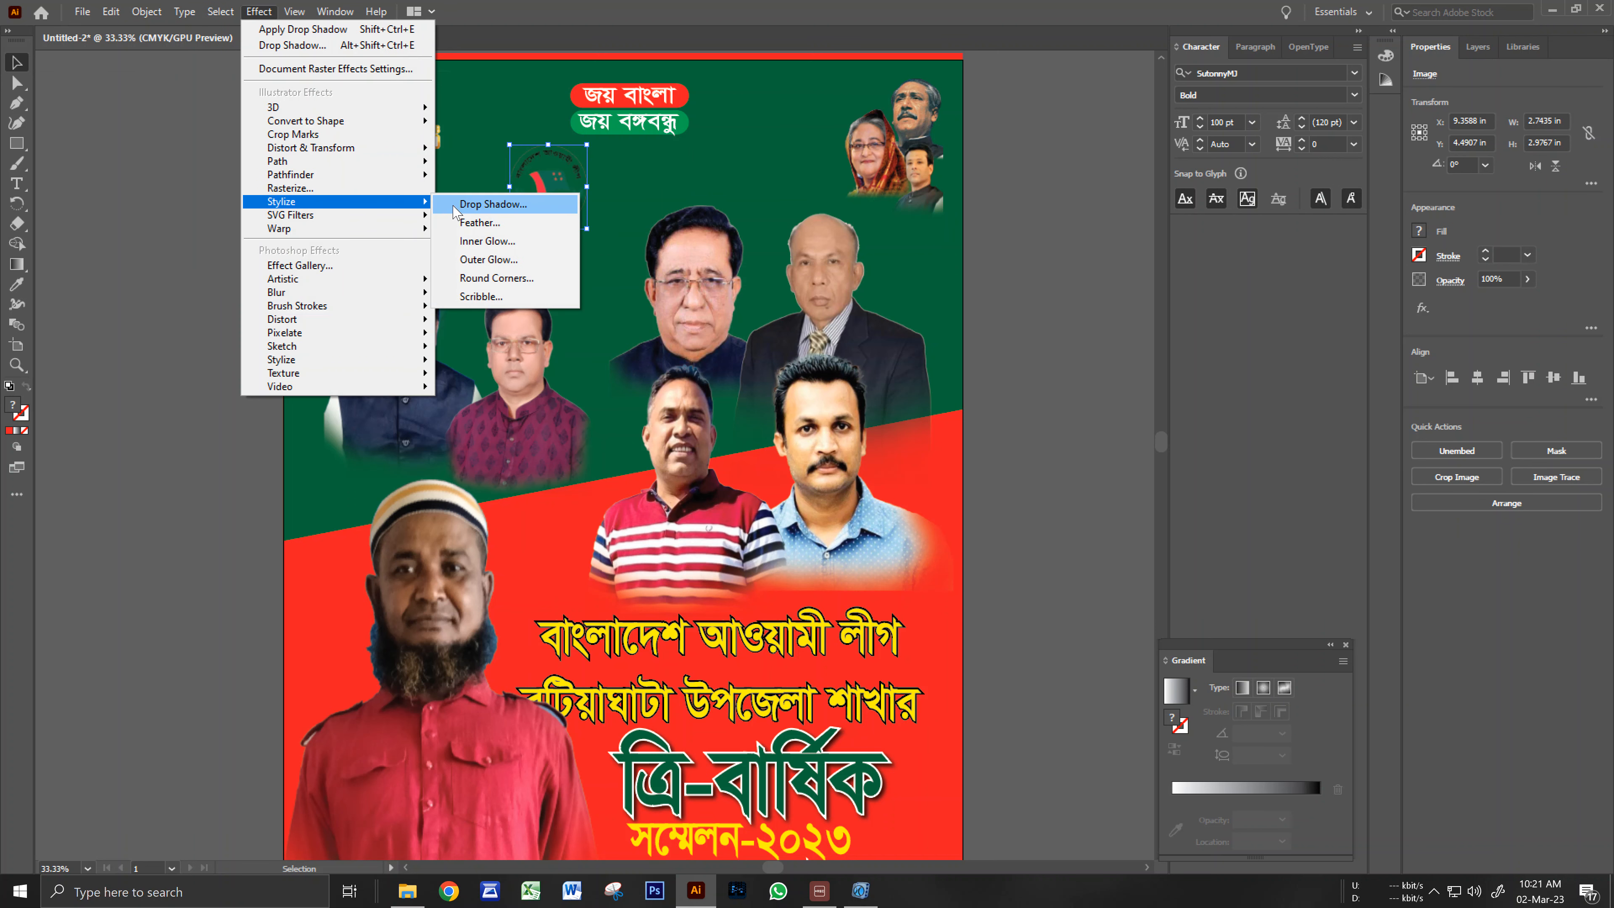
left_click(489, 204)
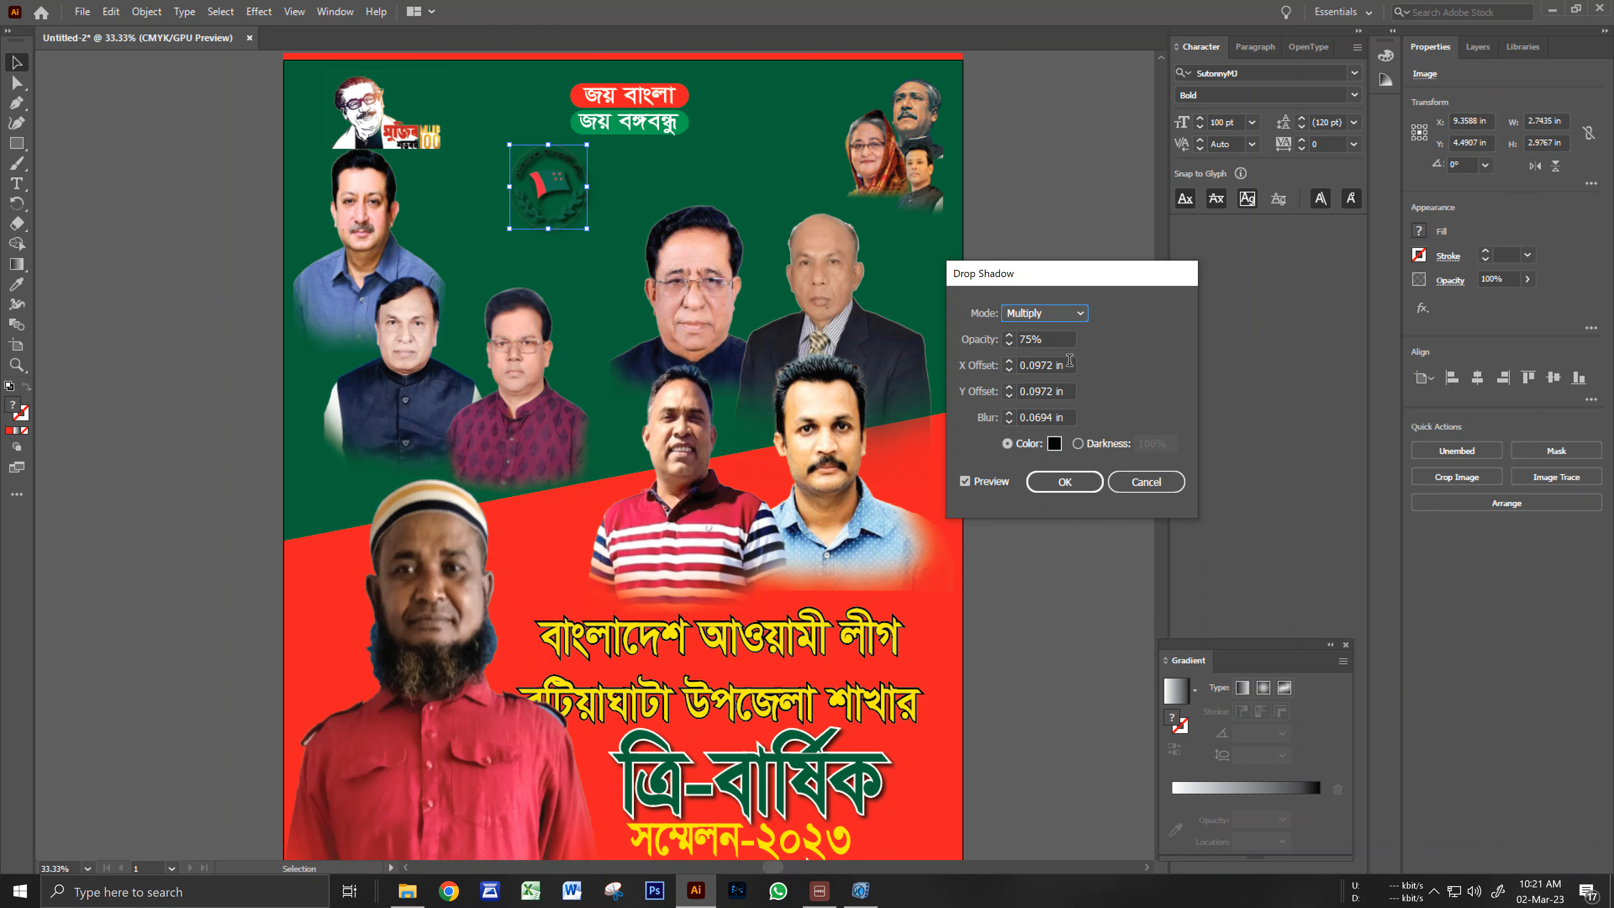
left_click(1054, 444)
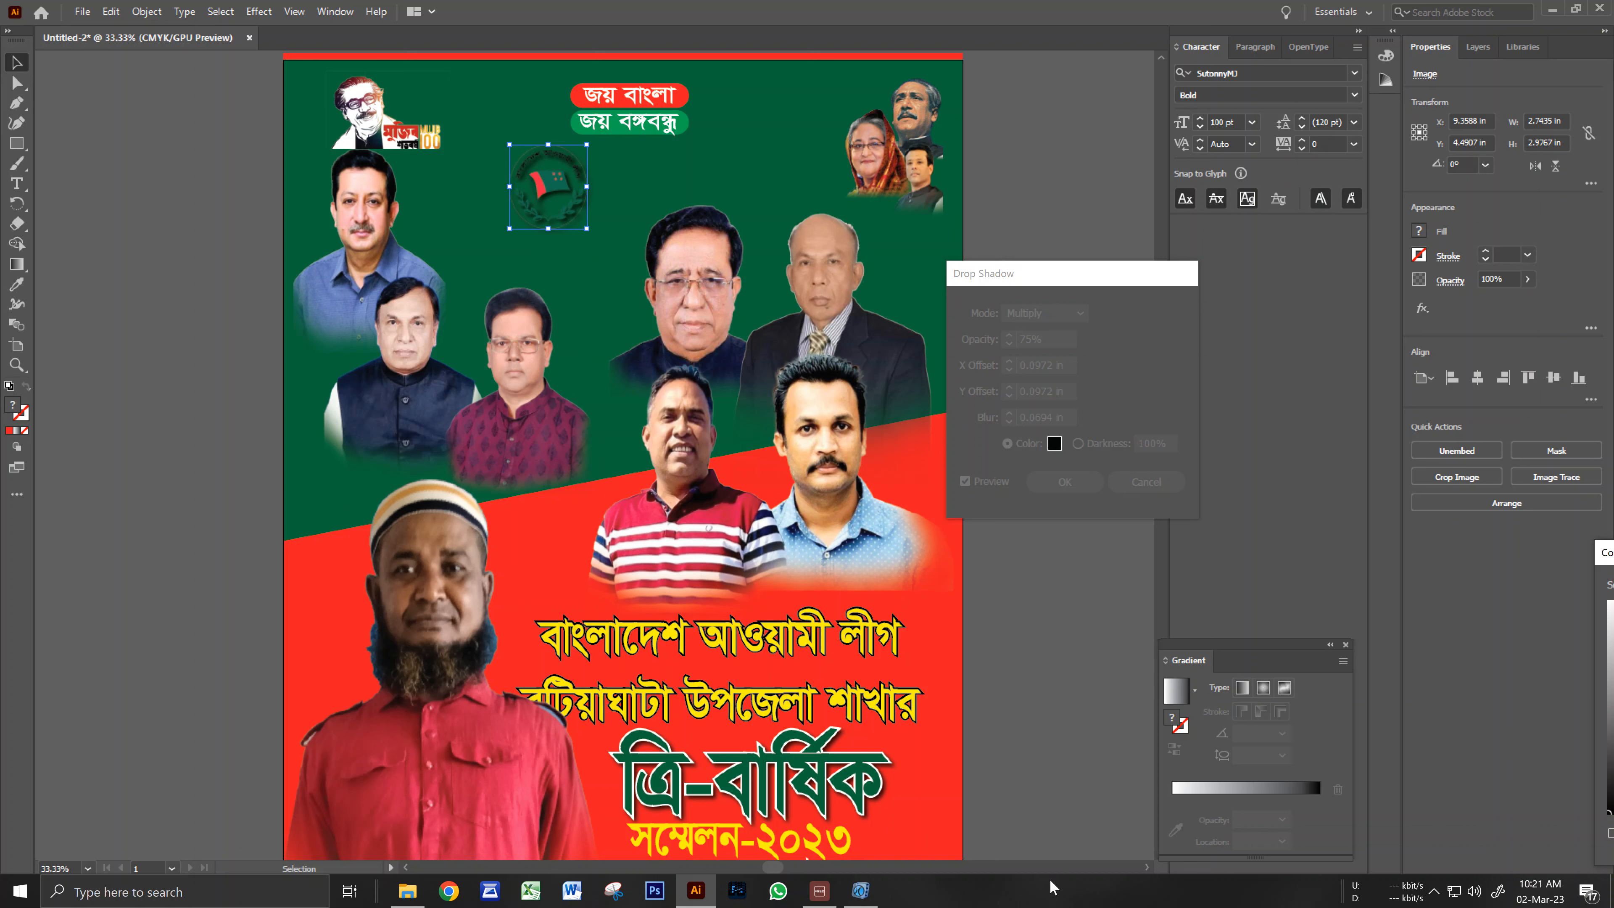
Try a bright yellow as the emblem's drop shadow colour.
left_click(1297, 392)
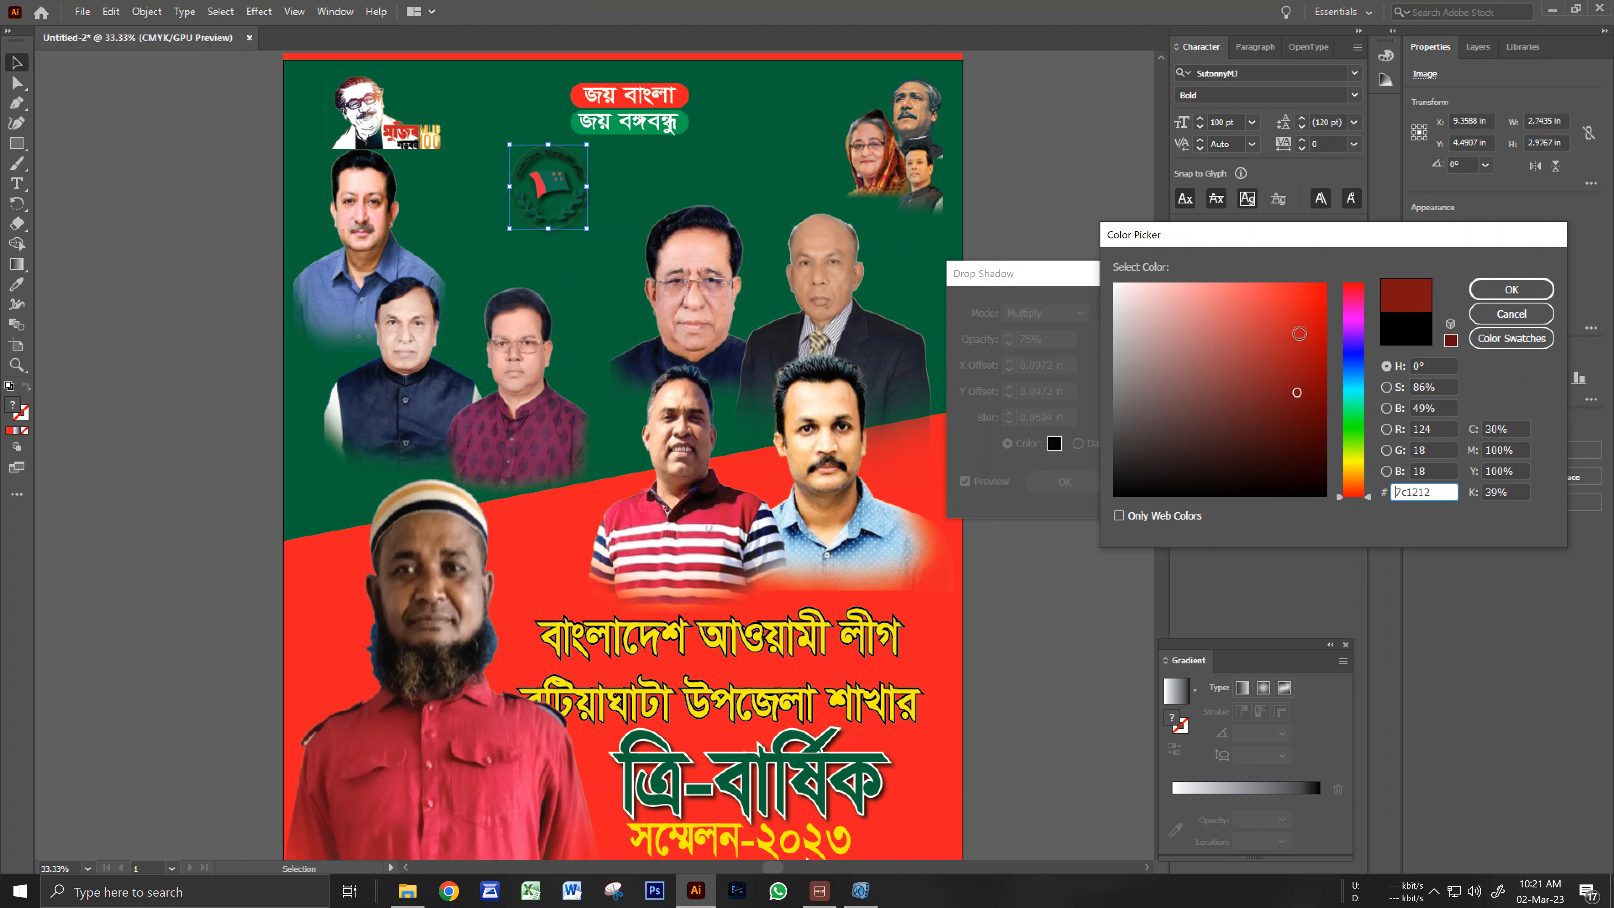
left_click(1353, 459)
left_click(1306, 380)
left_click_drag(1319, 310, 1320, 280)
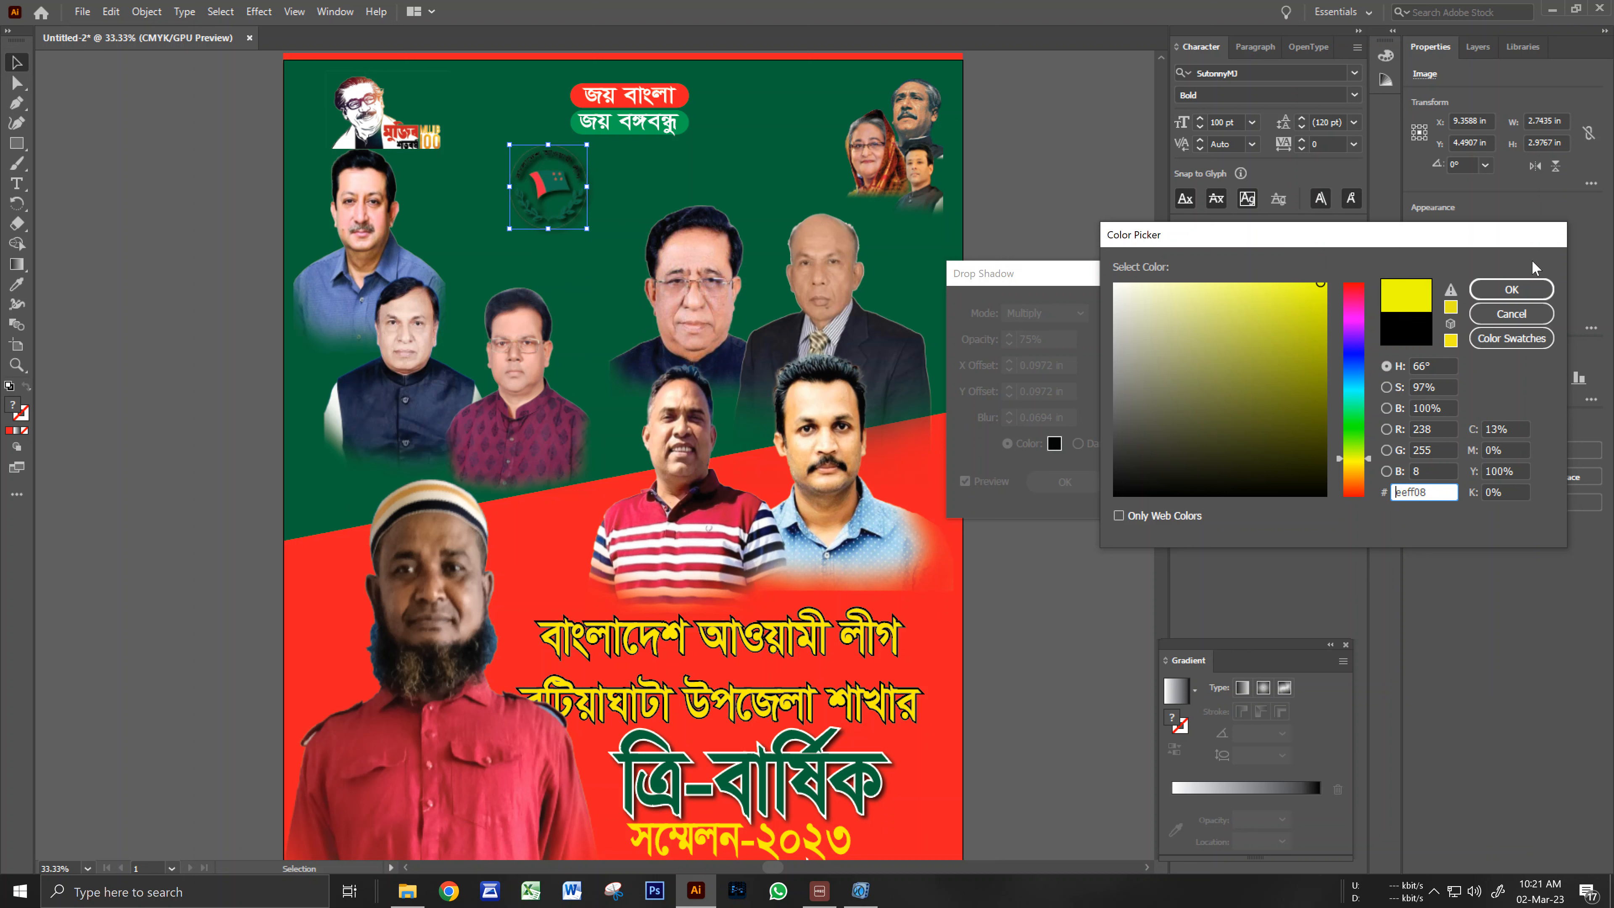
left_click(1511, 290)
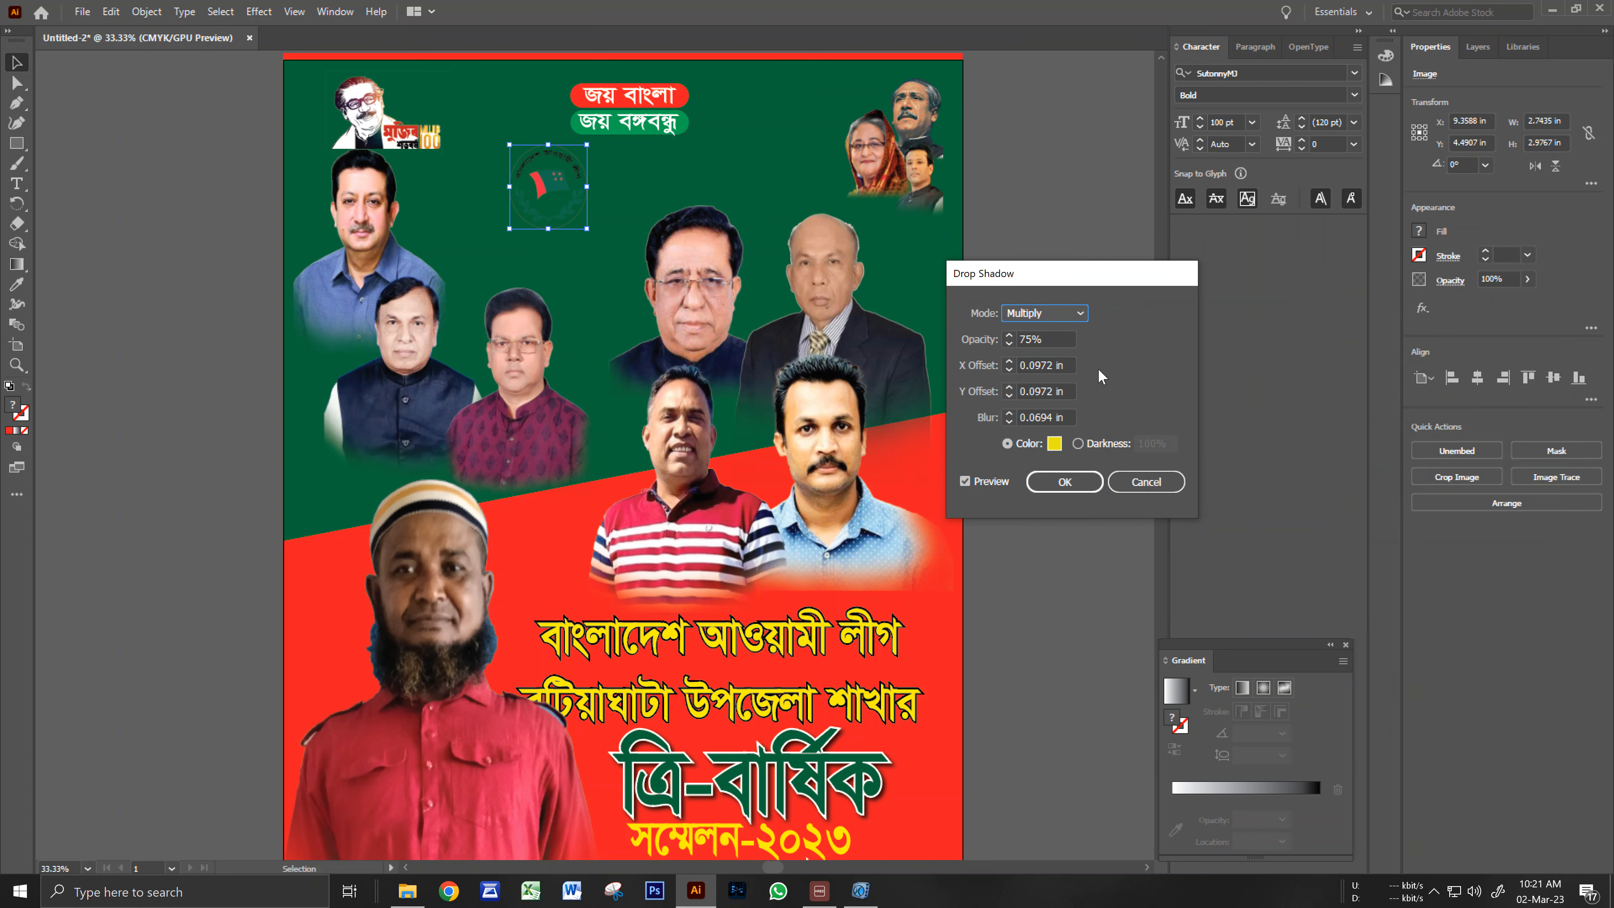
Switch the shadow colour to white, raise Blur to 0.25 in, then cancel the dialog.
left_click(1054, 446)
left_click(1115, 285)
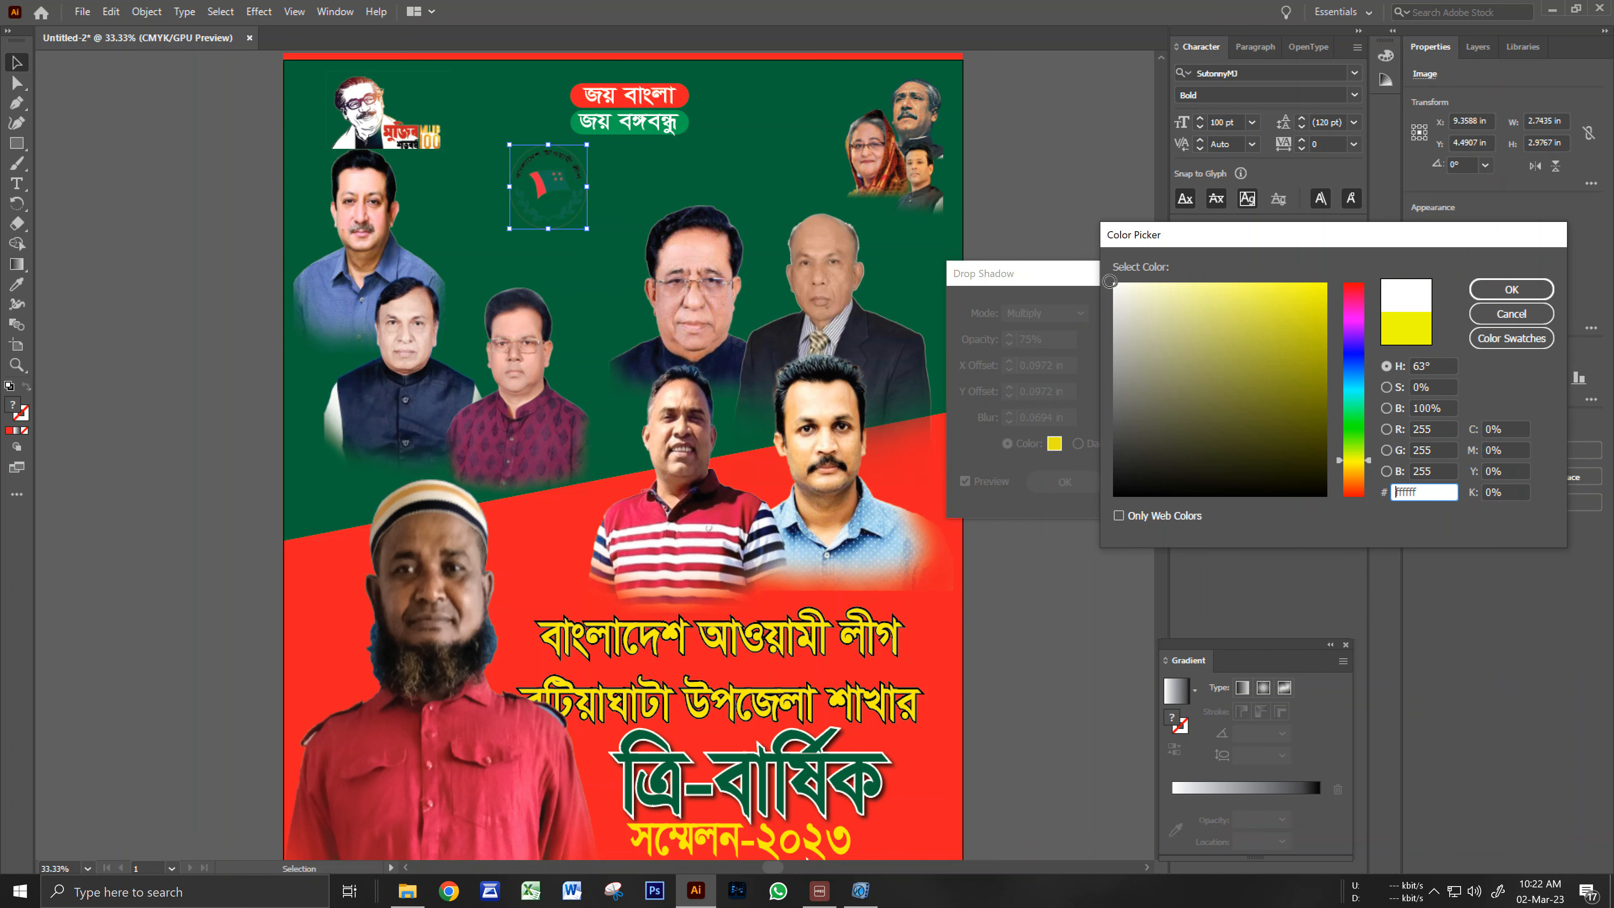
left_click(1511, 290)
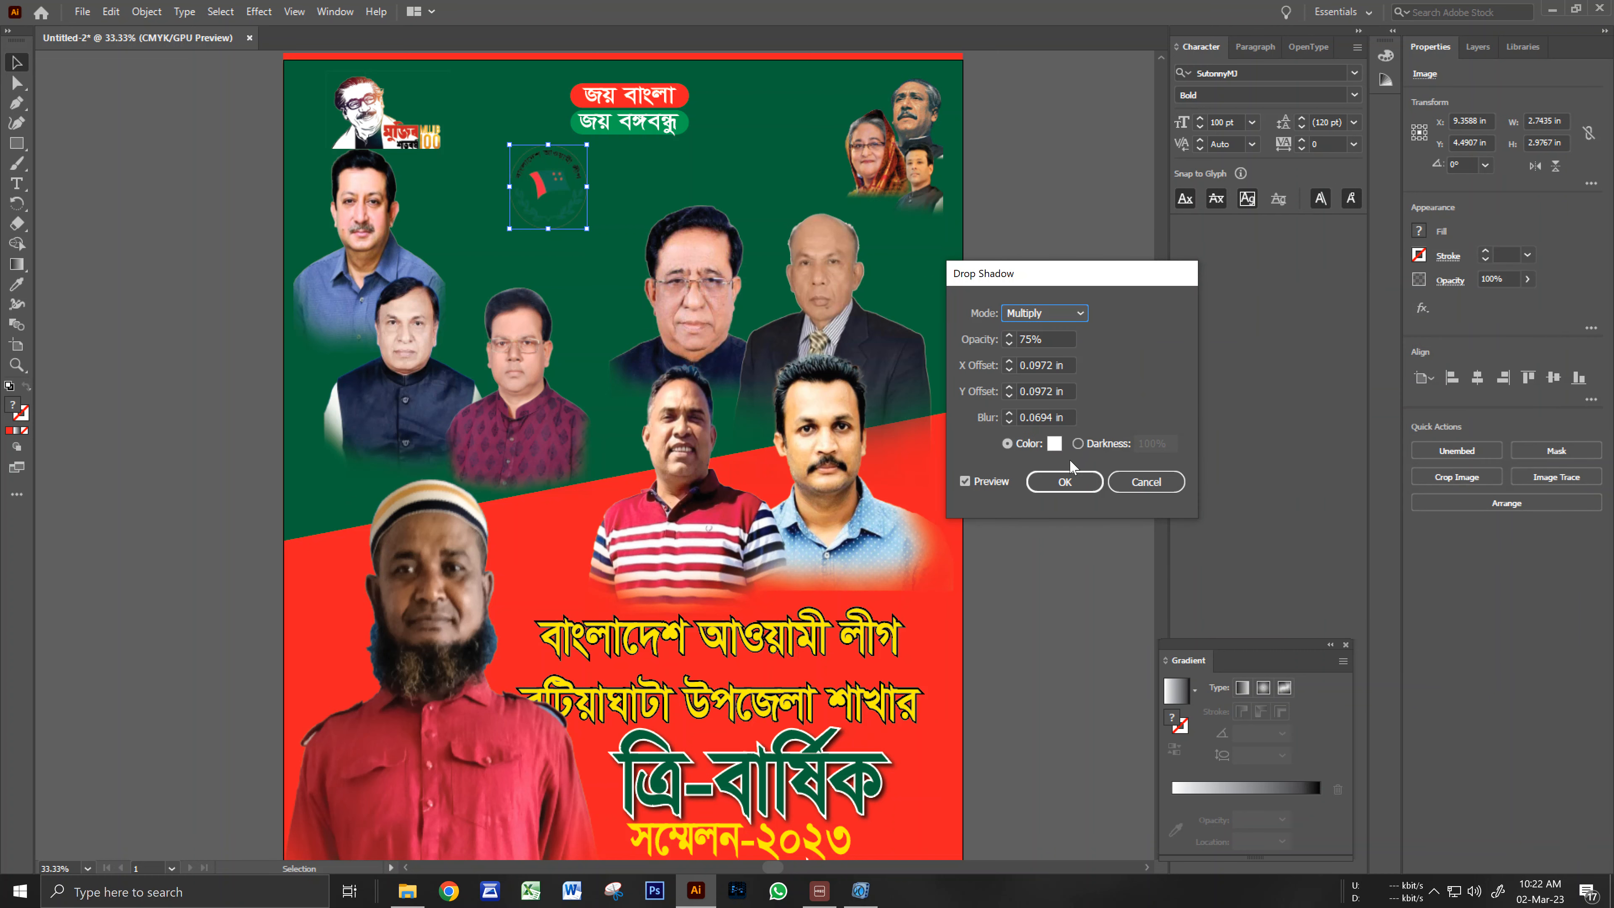
left_click(1041, 417)
scroll(1040, 414, "up", 2)
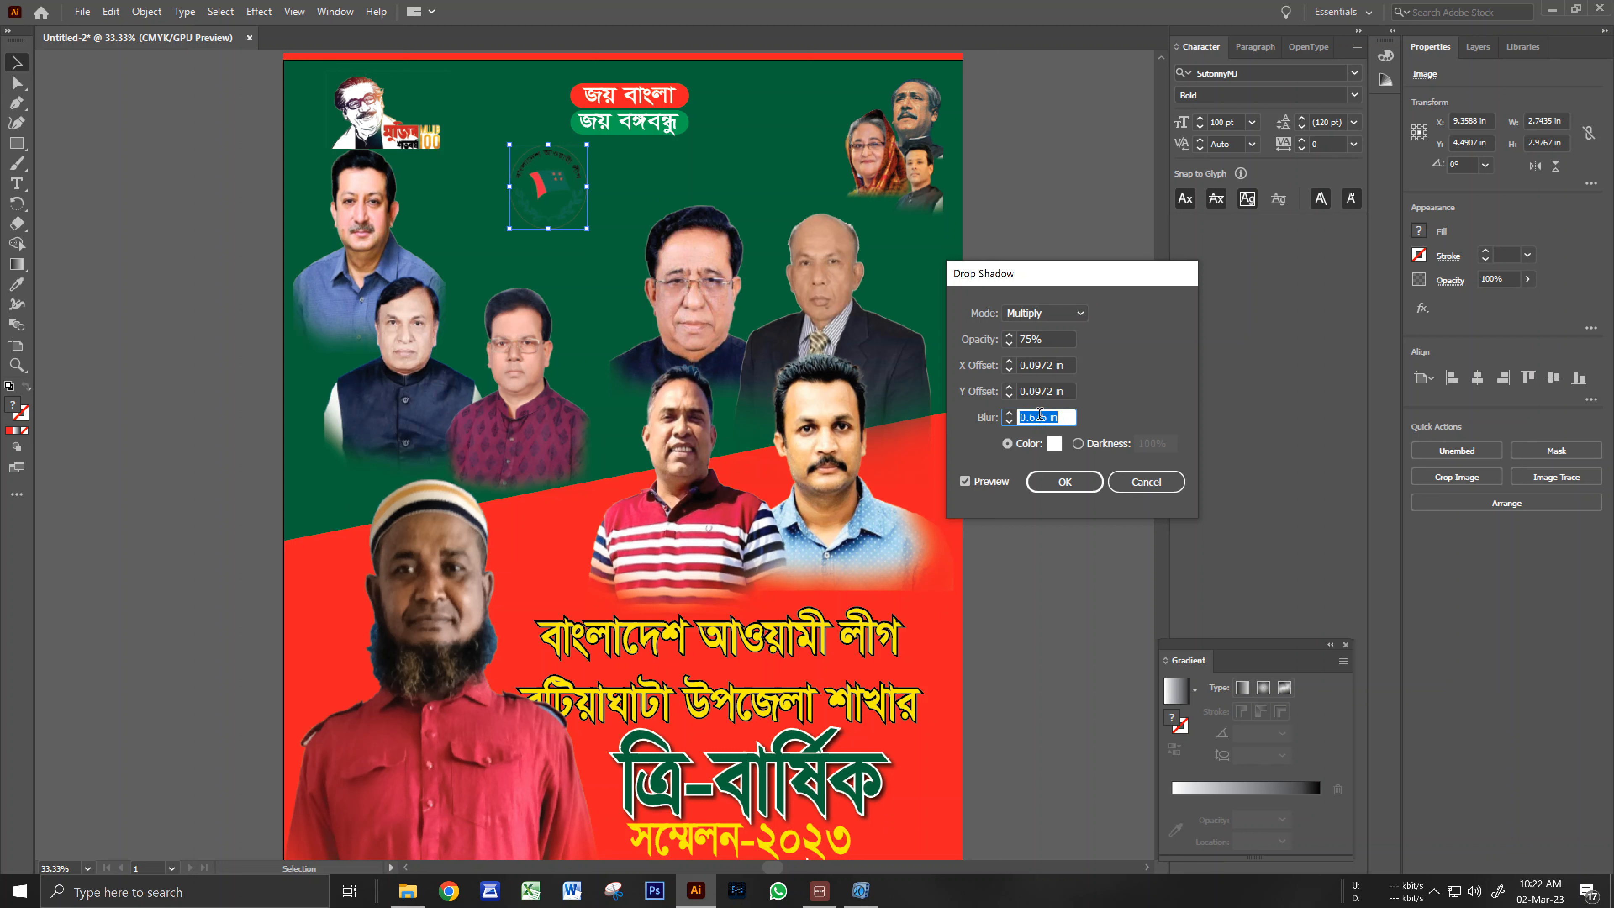
left_click(1147, 482)
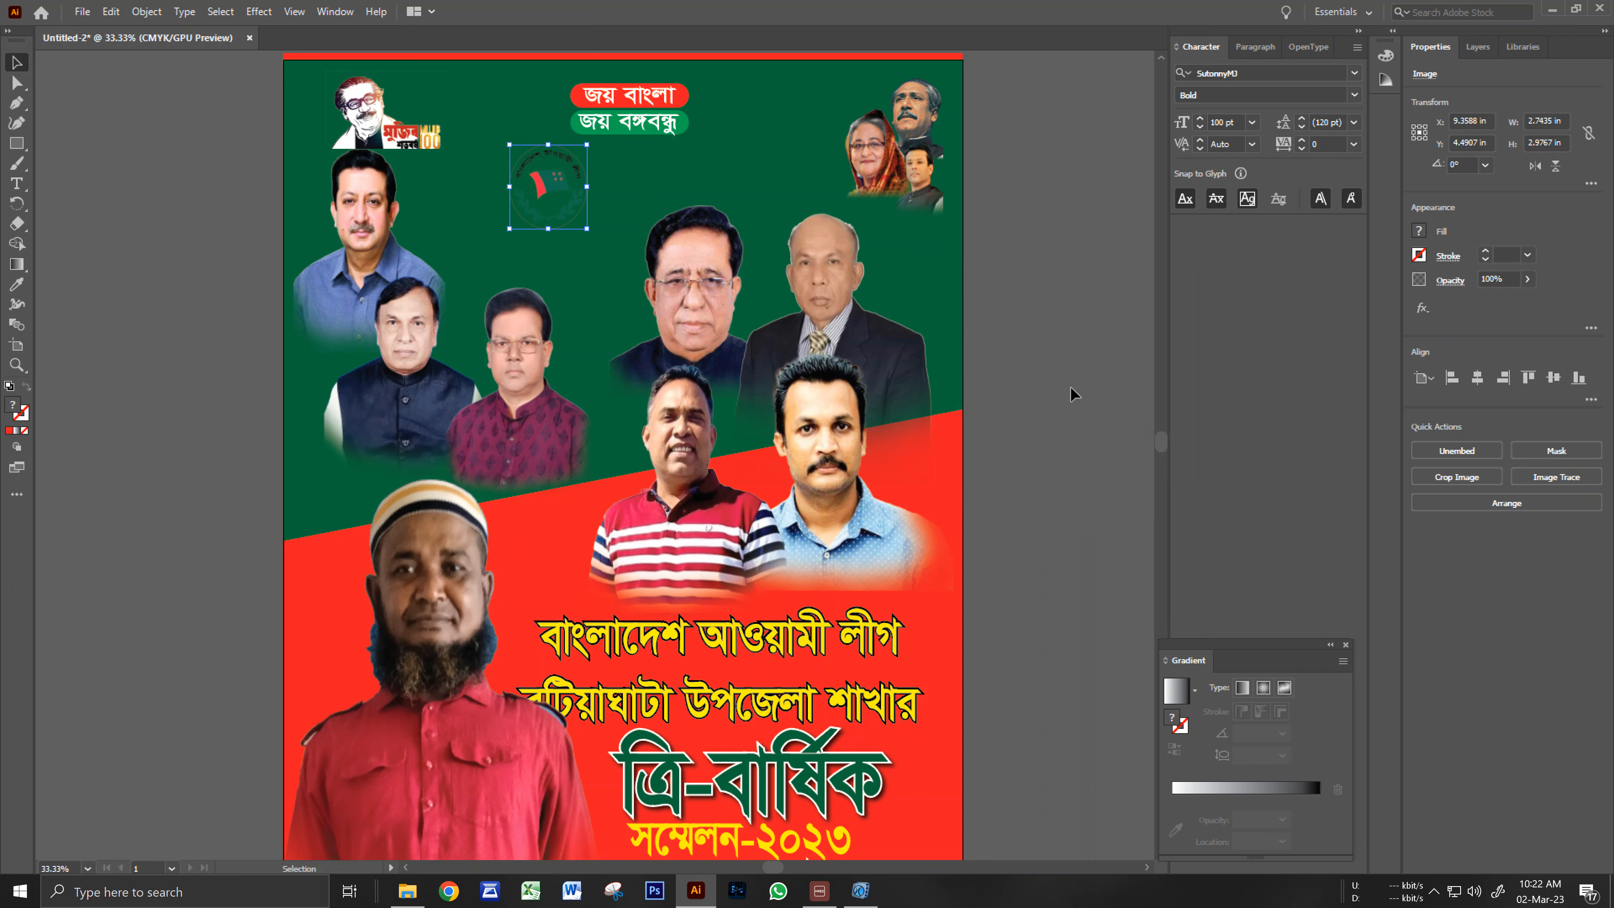
Delete the party emblem logo from the poster.
left_click(1113, 255)
left_click(571, 201)
key("Delete")
left_click_drag(584, 182, 628, 267)
scroll(646, 120, "up", 1)
left_click_drag(646, 120, 663, 273)
Lock the green background rectangle with Ctrl+2.
left_click(631, 264)
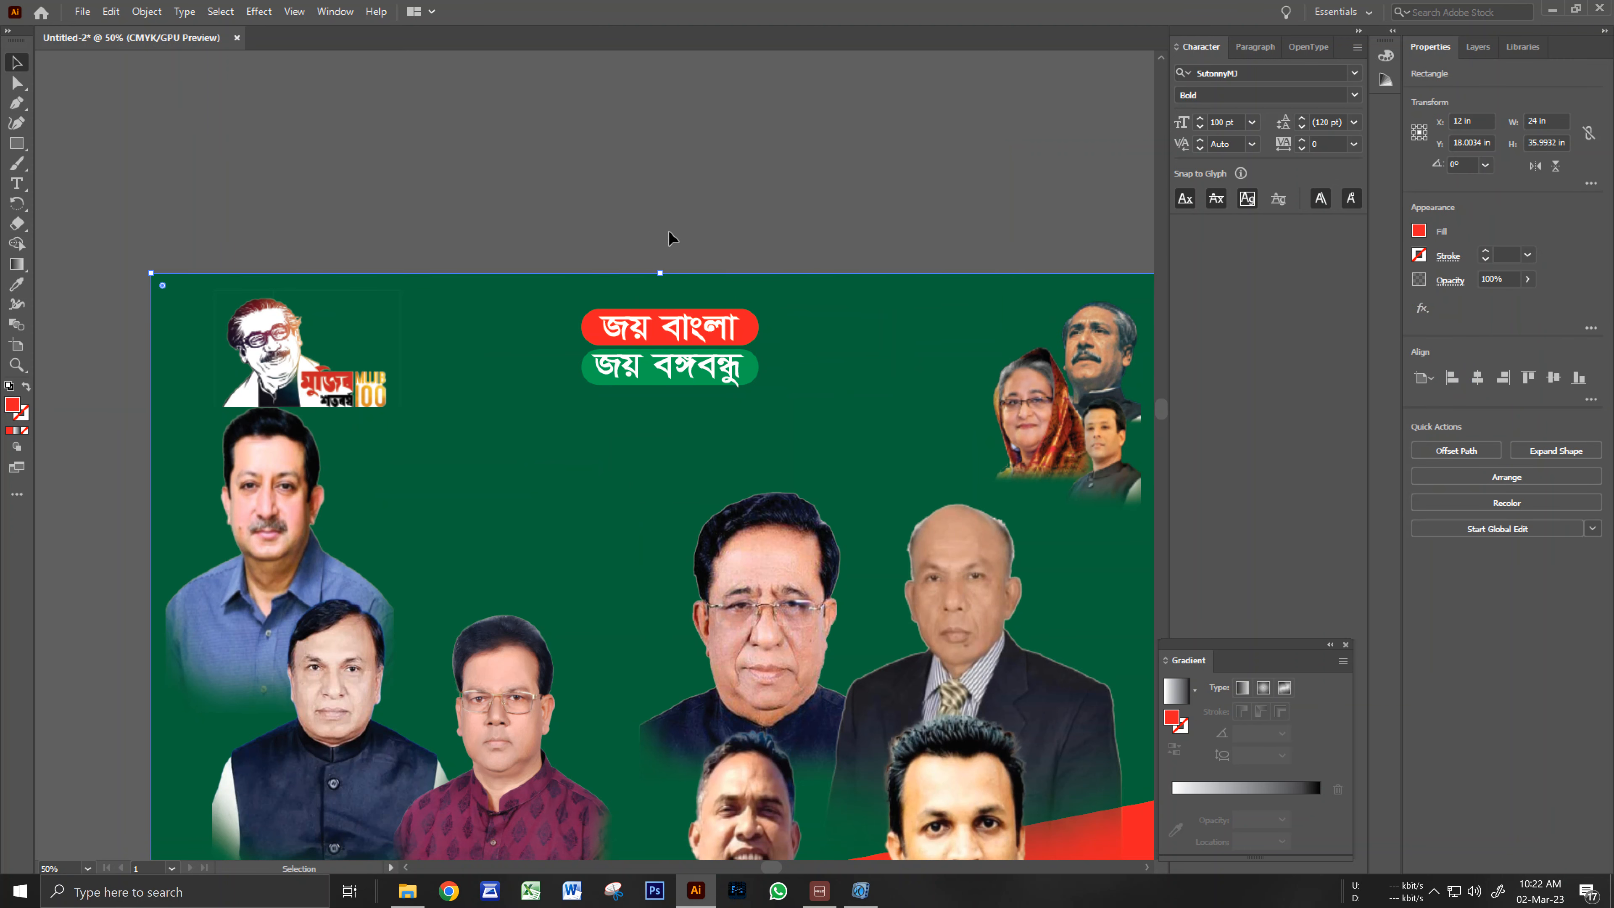
left_click(669, 227)
left_click(650, 312, "ctrl+alt")
left_click(653, 328, "ctrl+alt")
left_click_drag(672, 503, 766, 243)
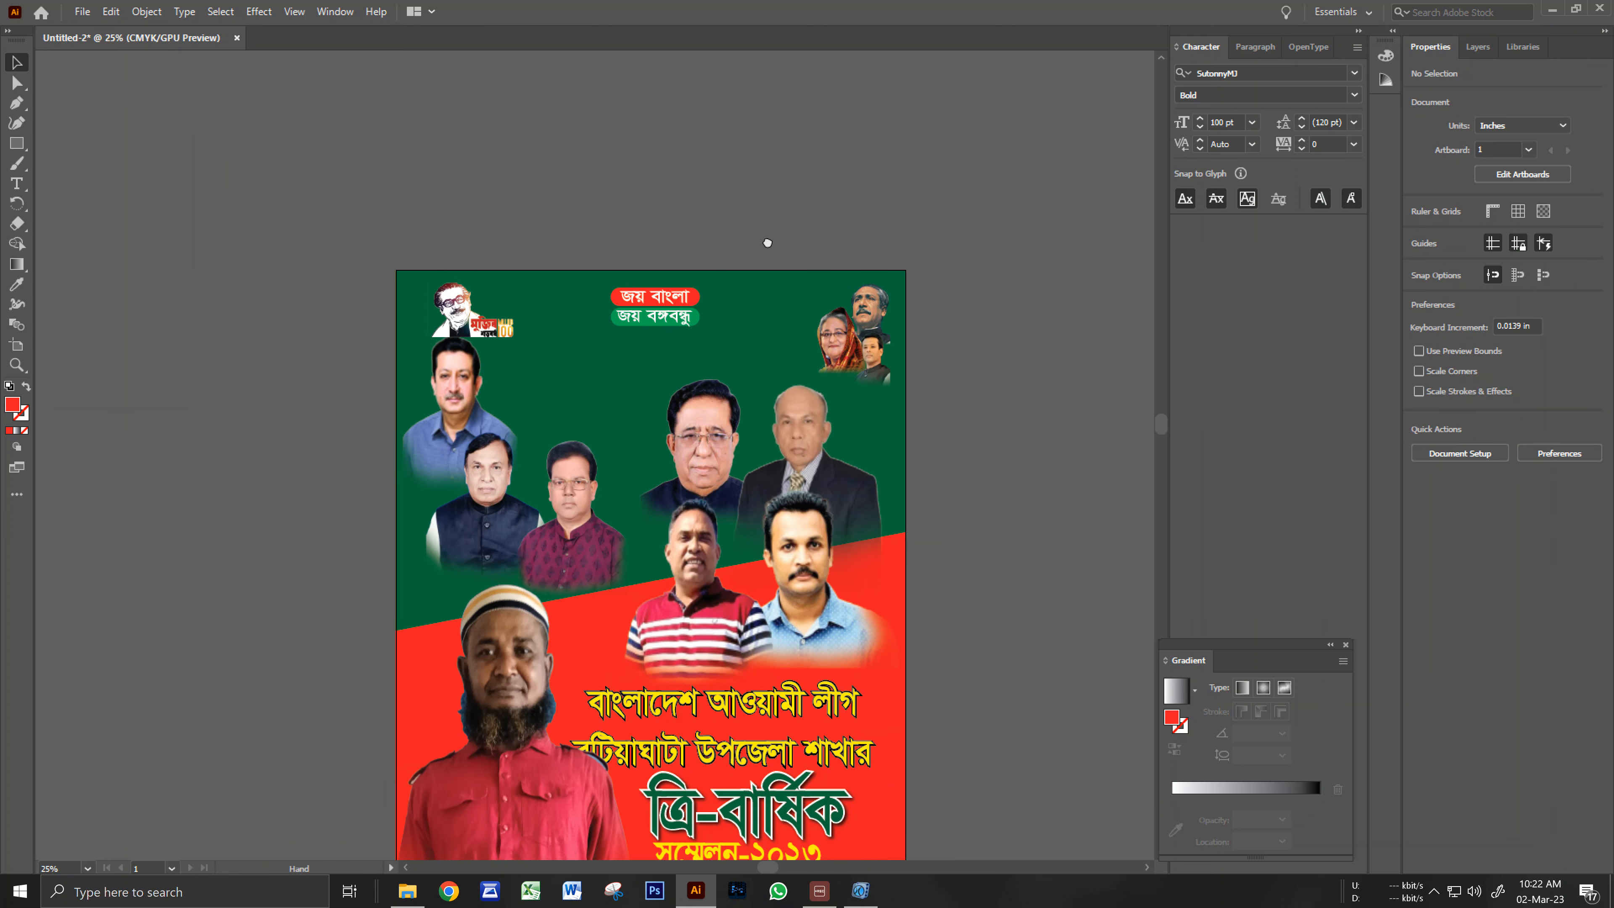
left_click(639, 374, "ctrl")
left_click_drag(622, 460, 641, 457)
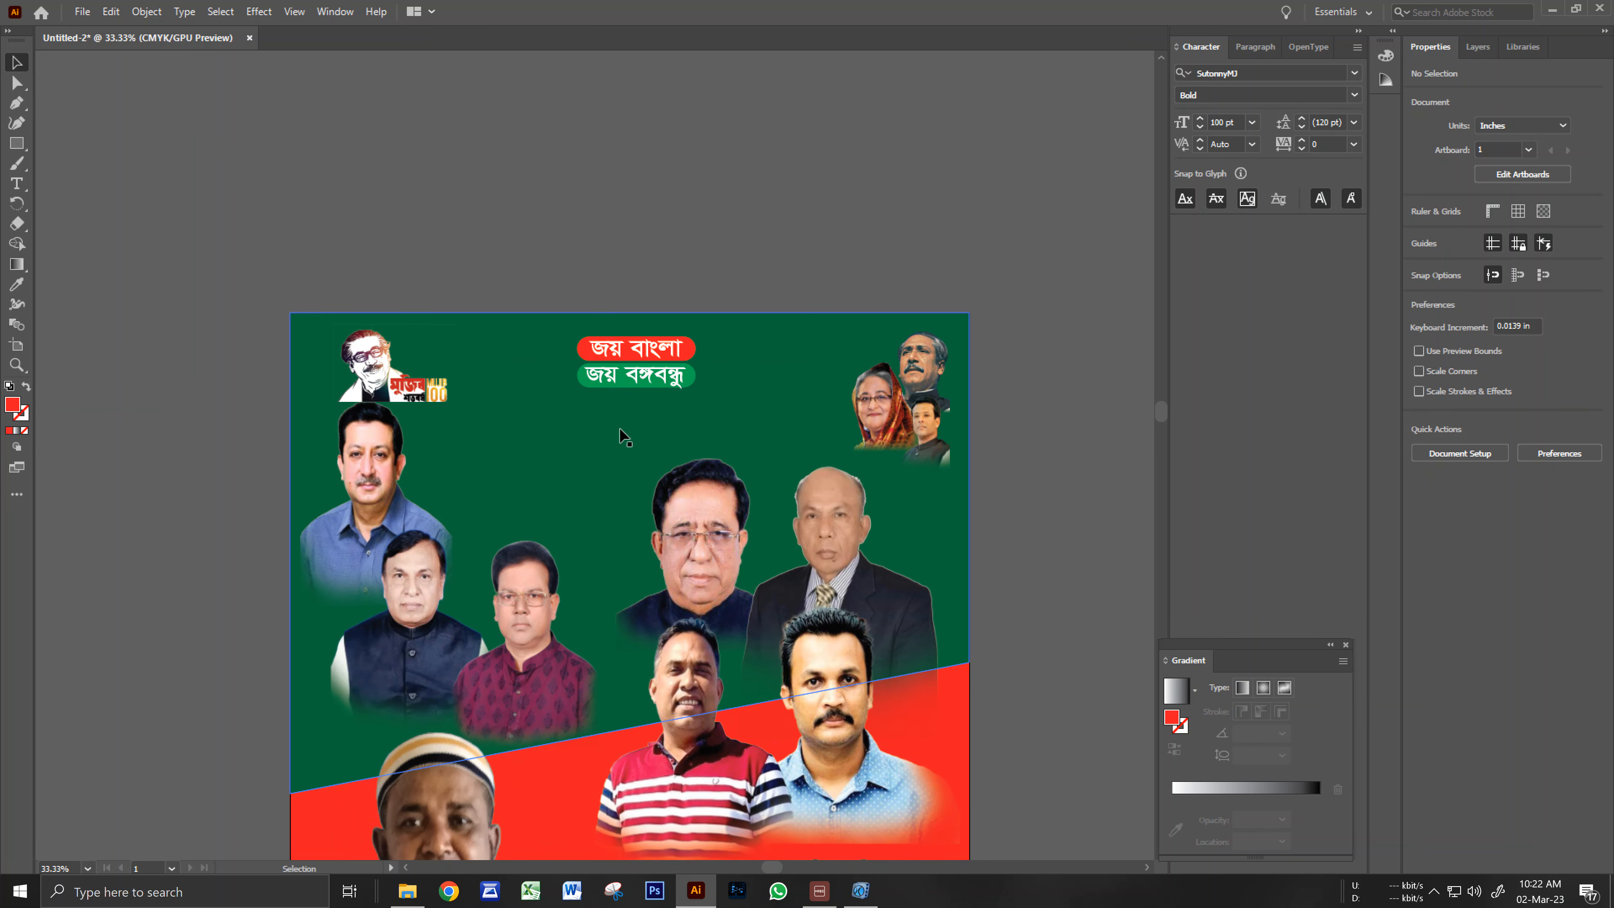
left_click(562, 337)
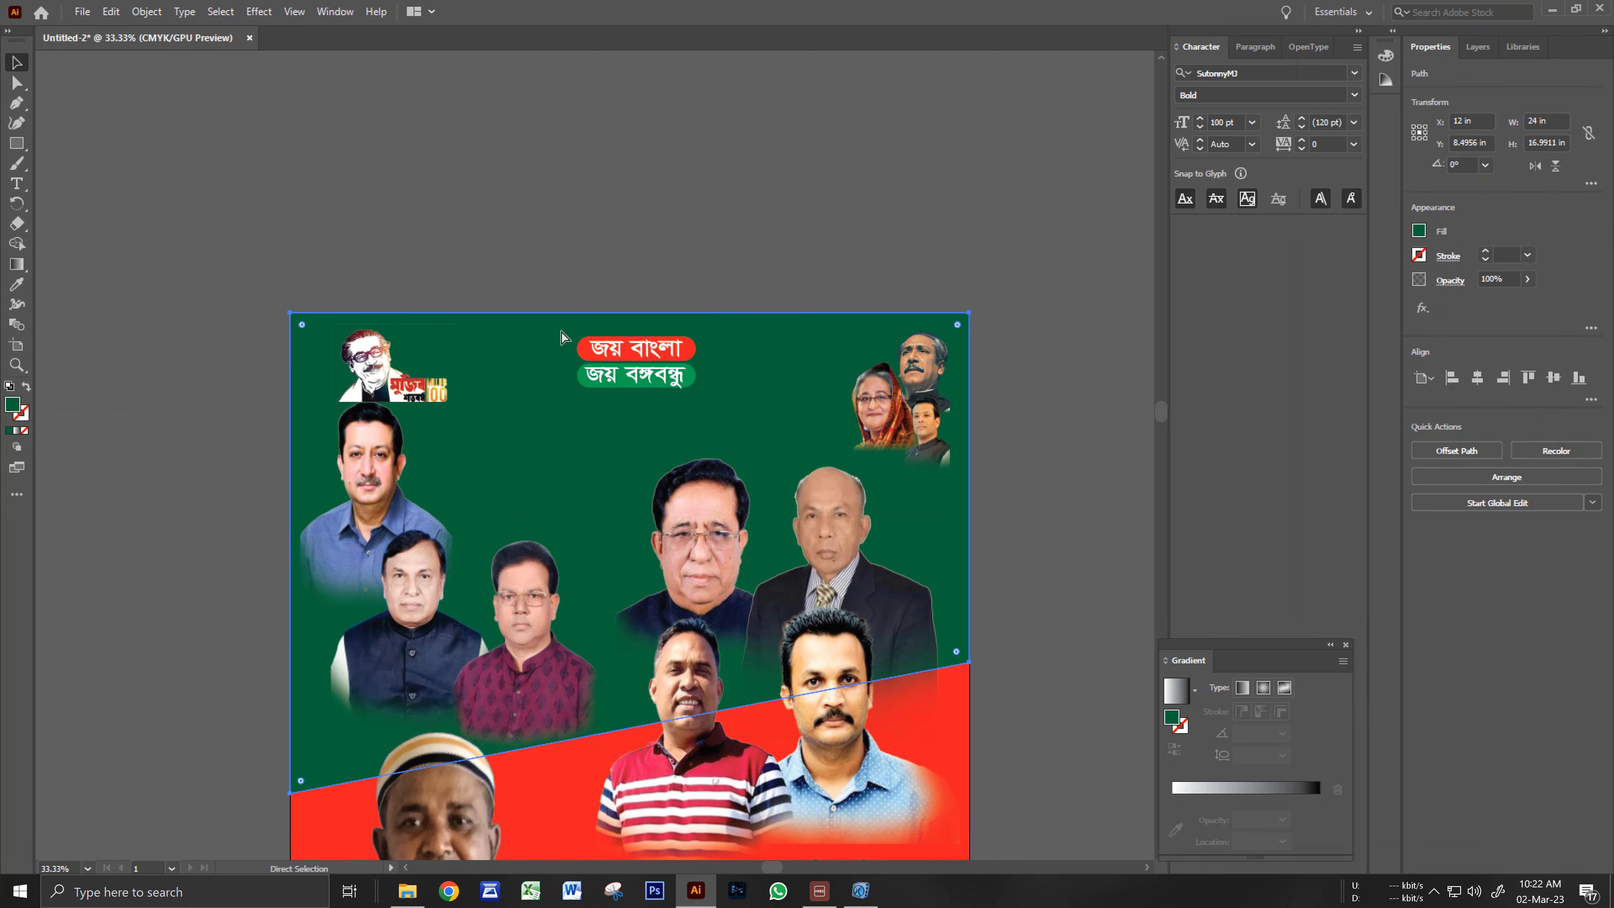
key("ctrl+2")
left_click(555, 335)
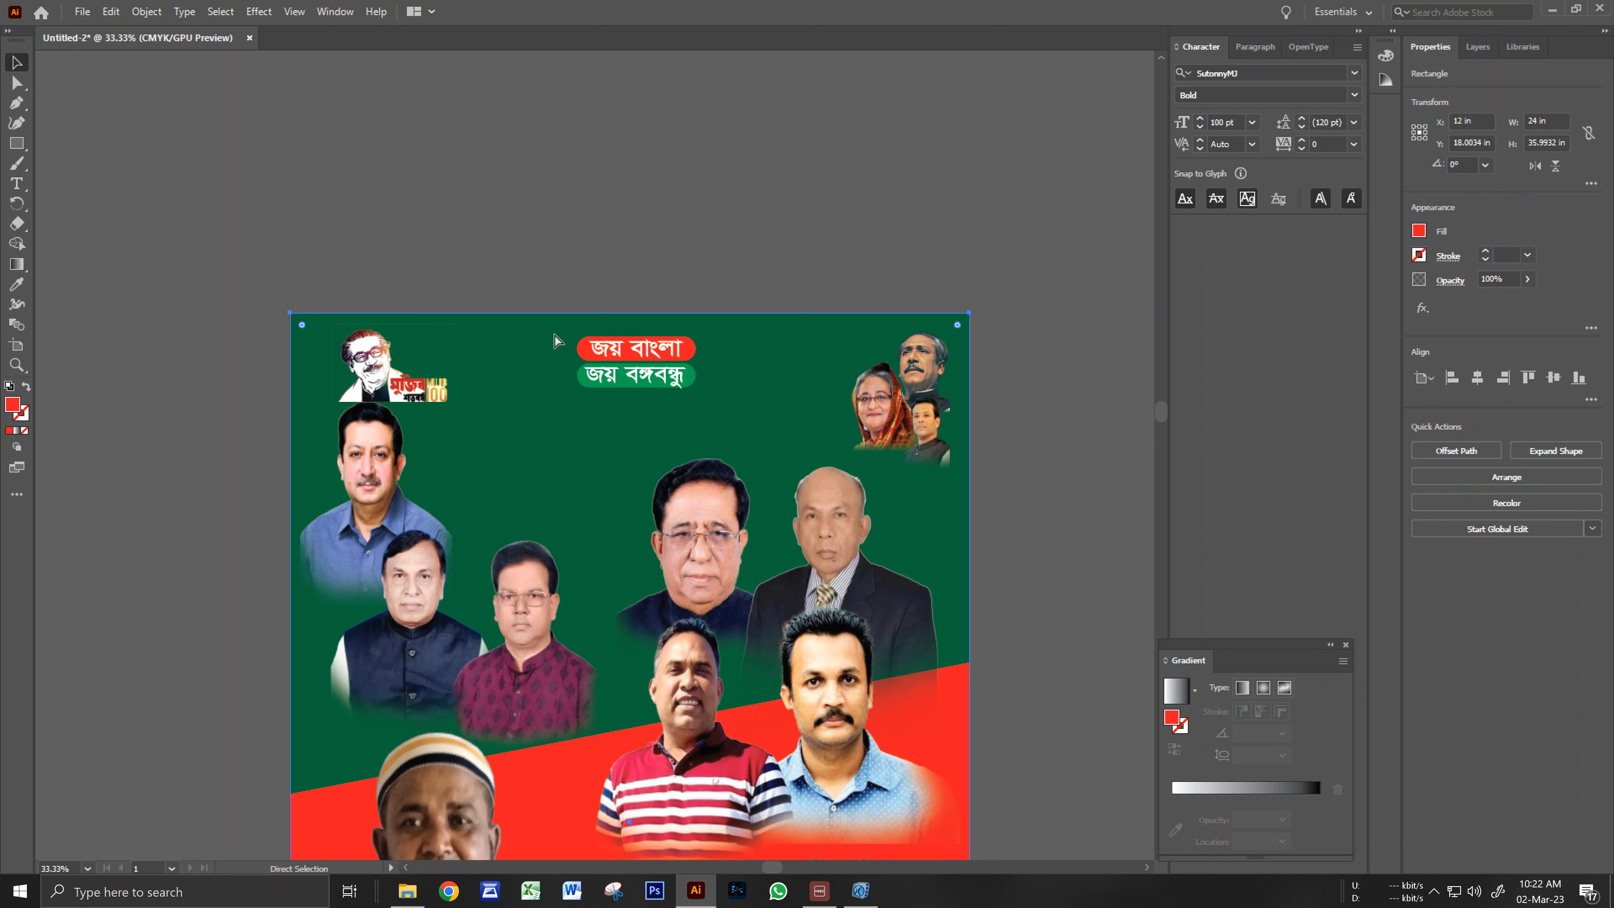
key("ctrl+2")
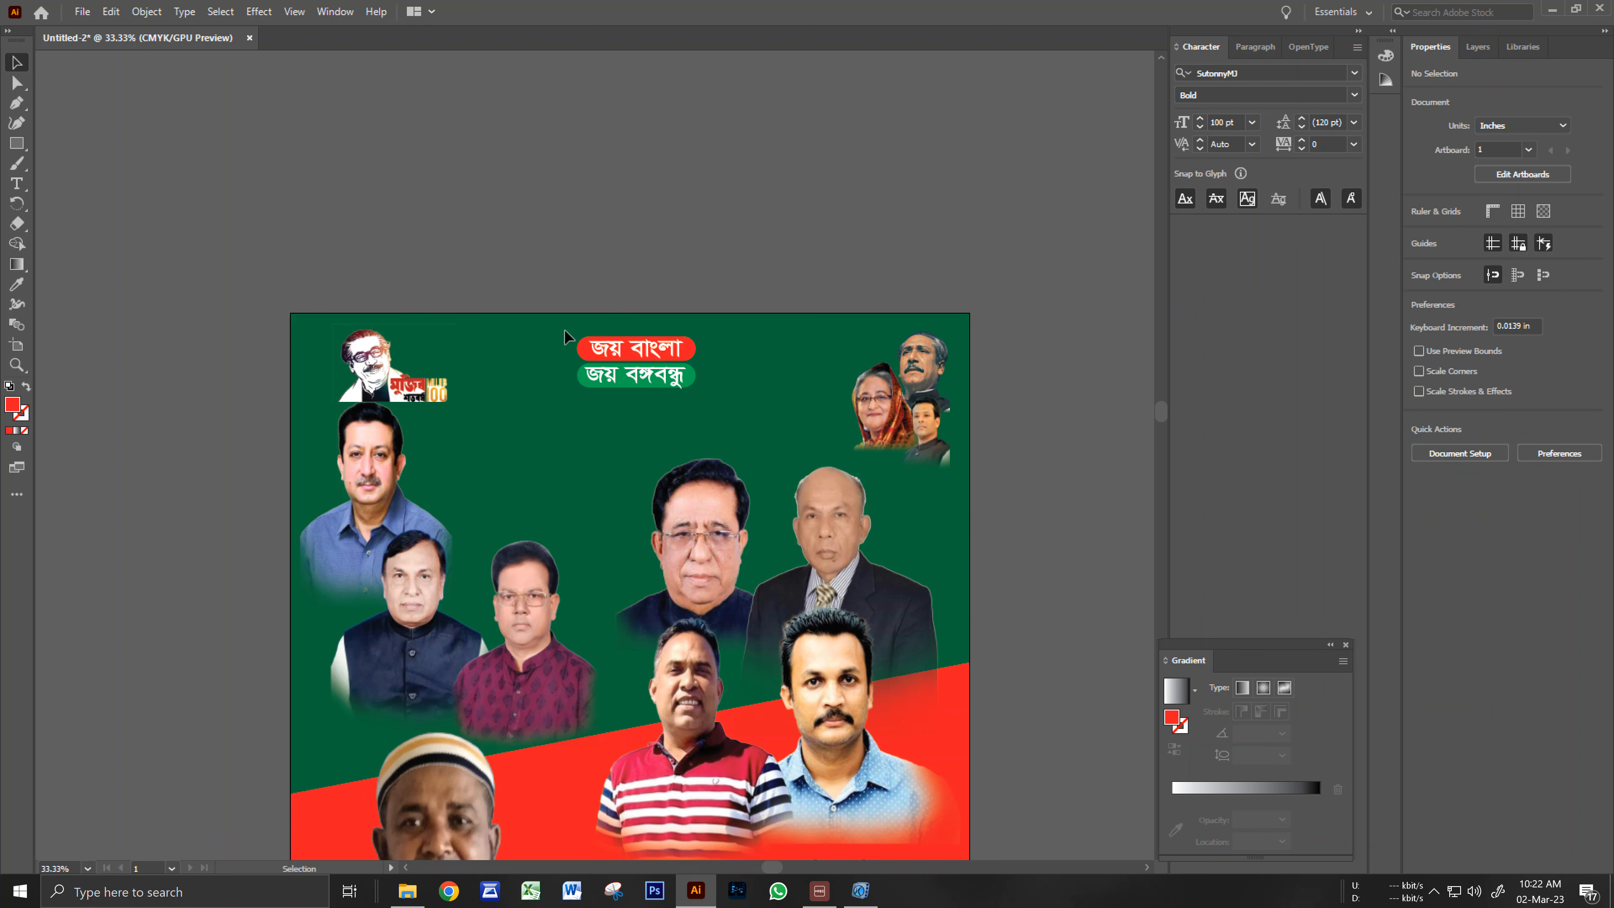
Move the জয় বাংলা / জয় বঙ্গবন্ধু slogan pill group lower, to Y 3.131 in.
scroll(585, 391, "up", 1)
left_click_drag(590, 404, 595, 427)
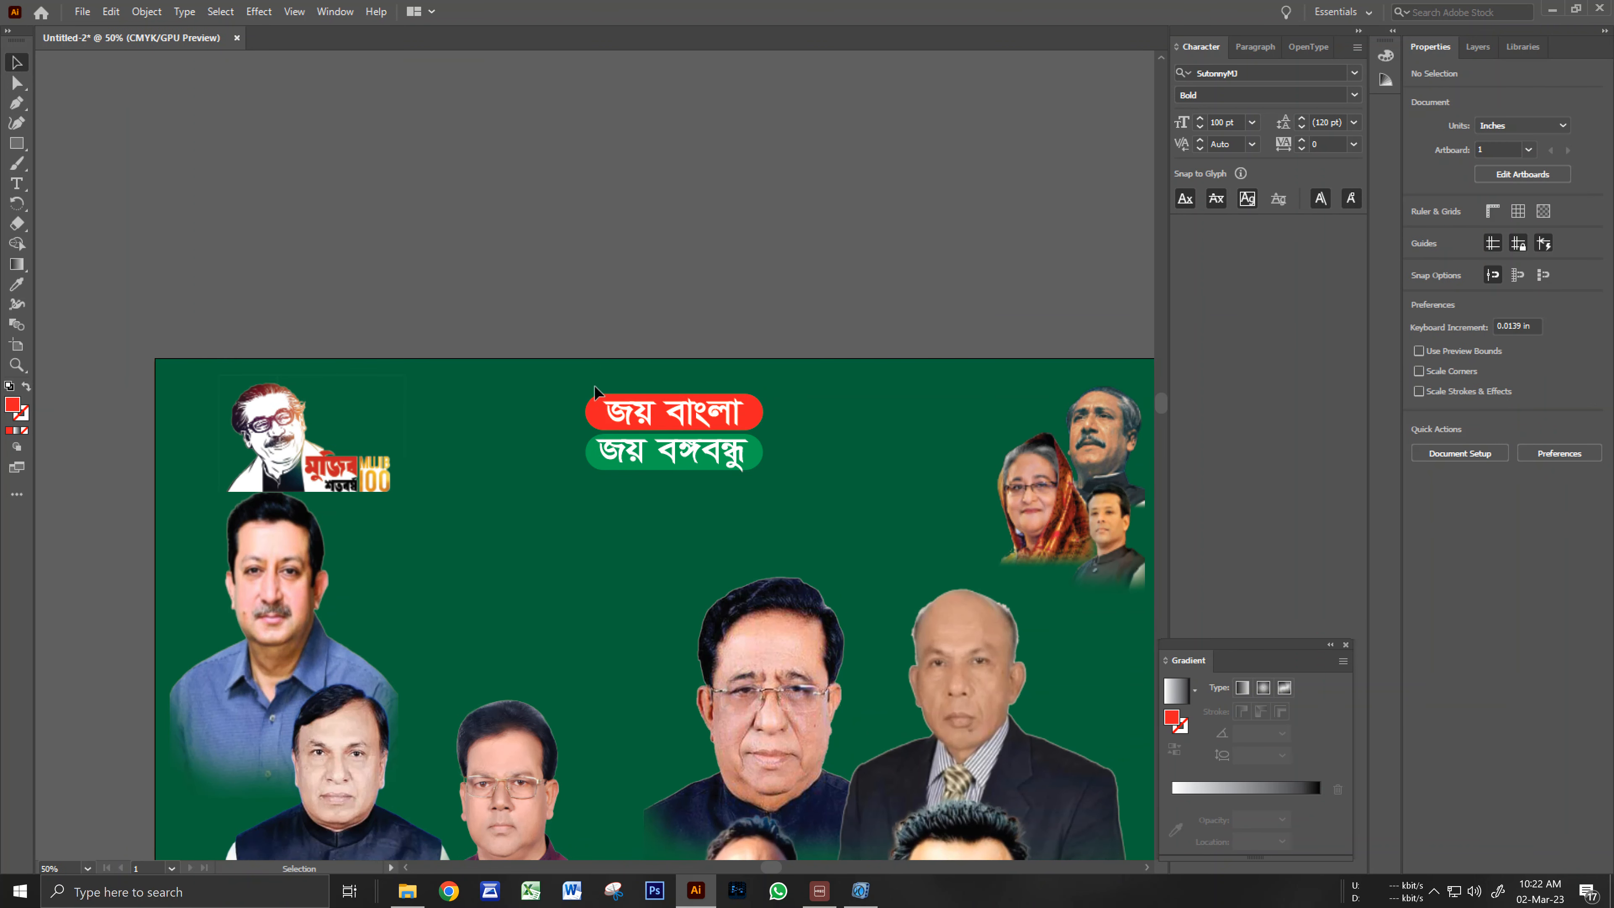
left_click(603, 412)
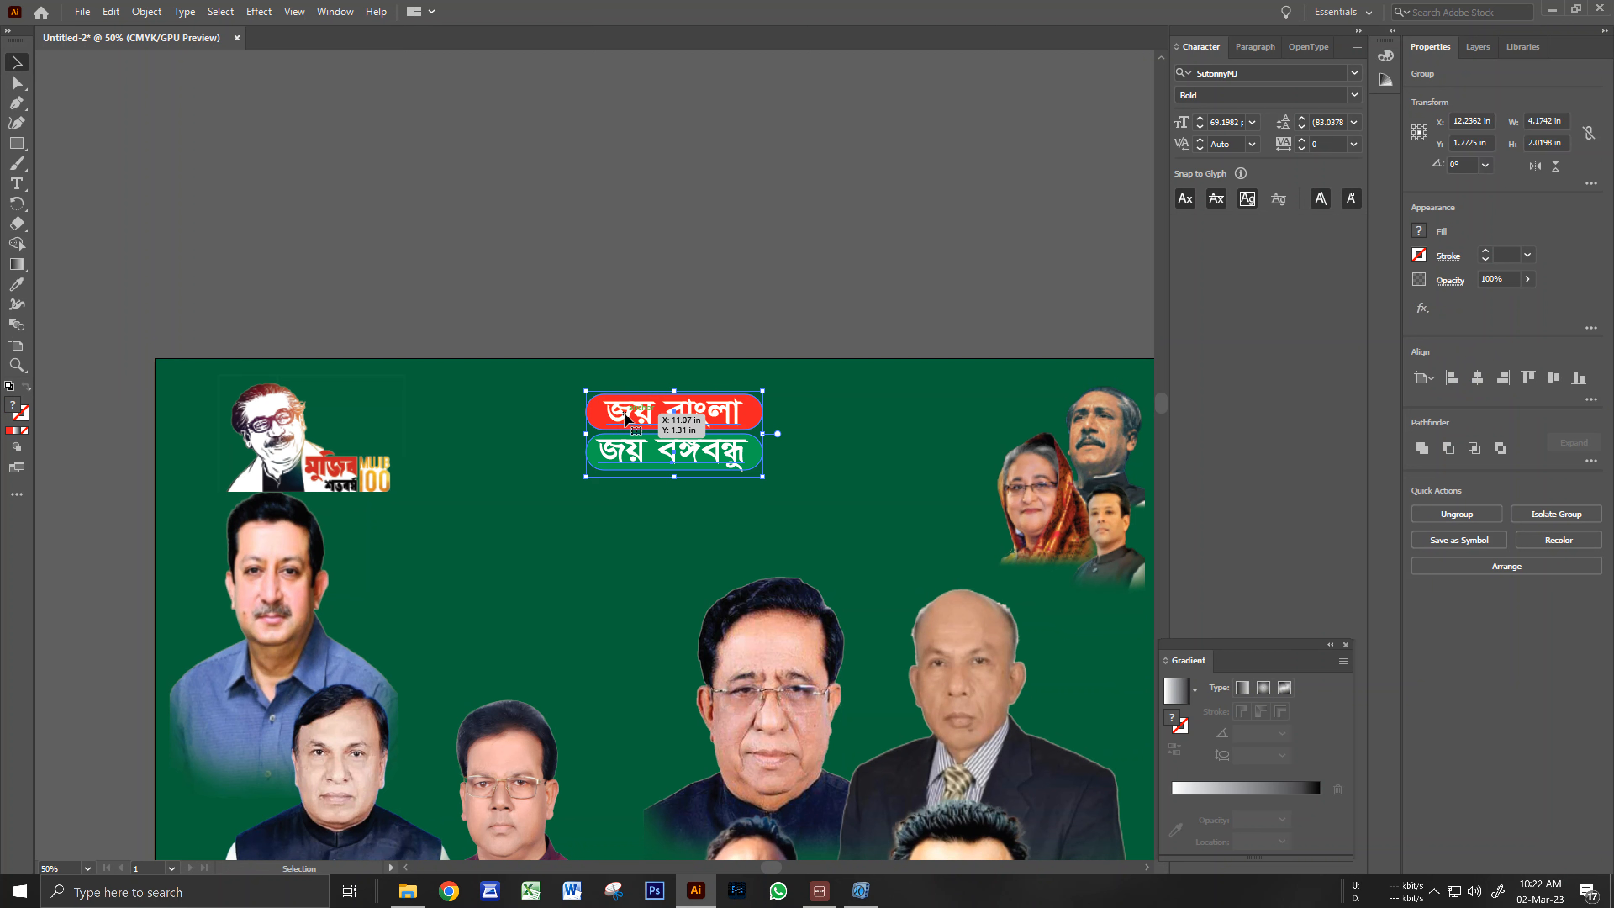
left_click_drag(626, 417, 635, 483)
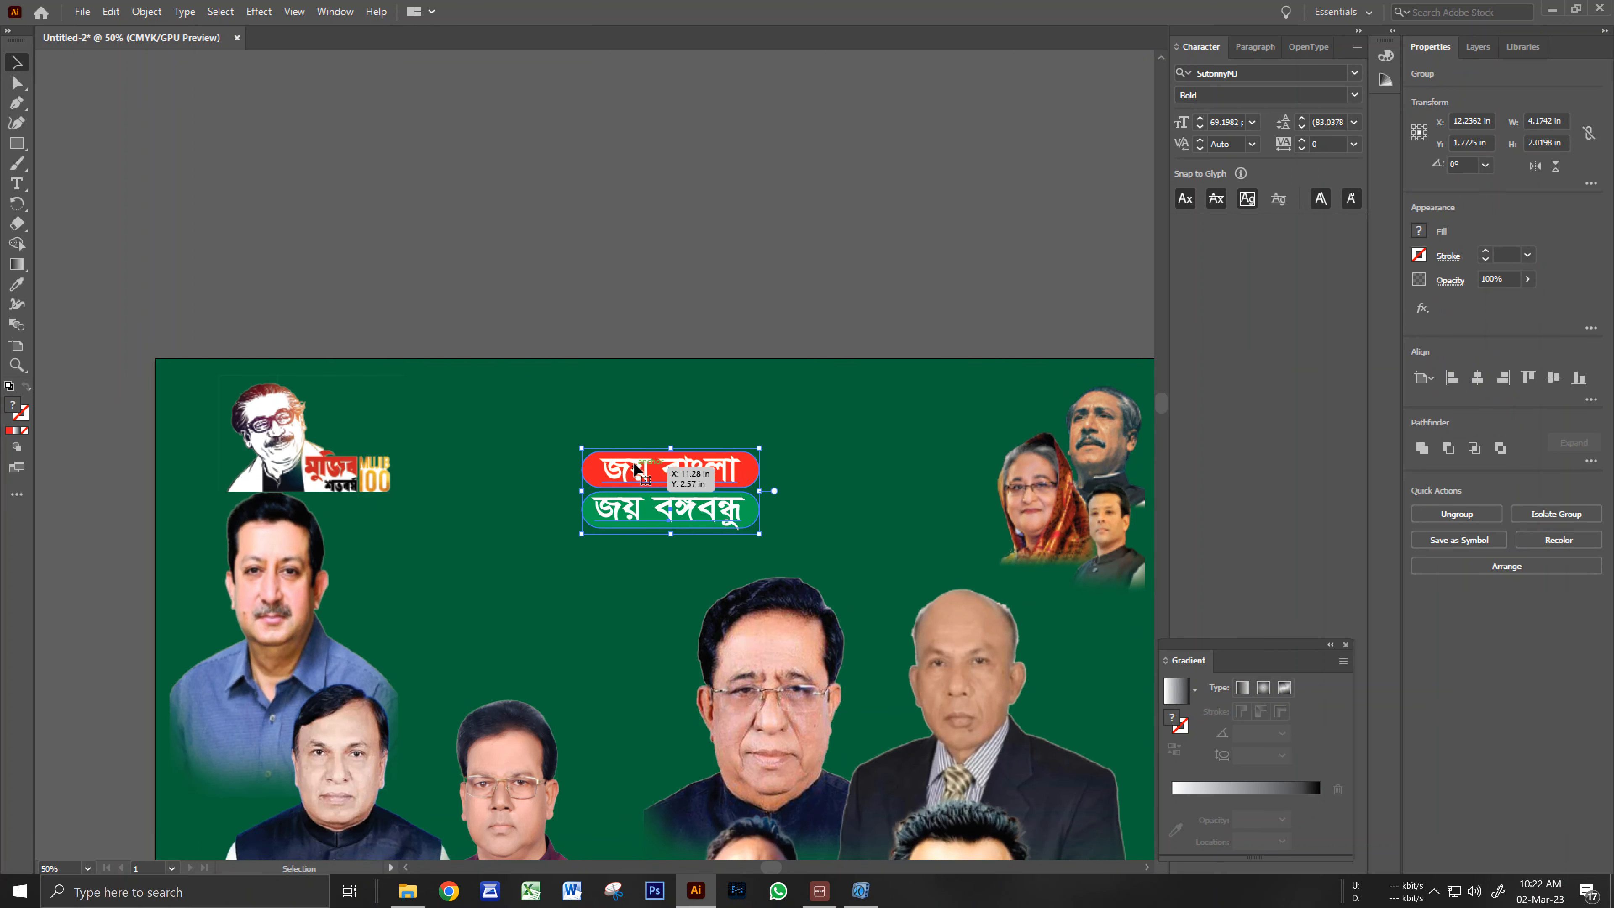
left_click(648, 298)
key("space")
left_click_drag(629, 538, 650, 522)
left_click(644, 478, "ctrl")
left_click(652, 464)
Ungroup the slogan pills and place a copy of the জয় বাংলা text above them.
right_click(652, 461)
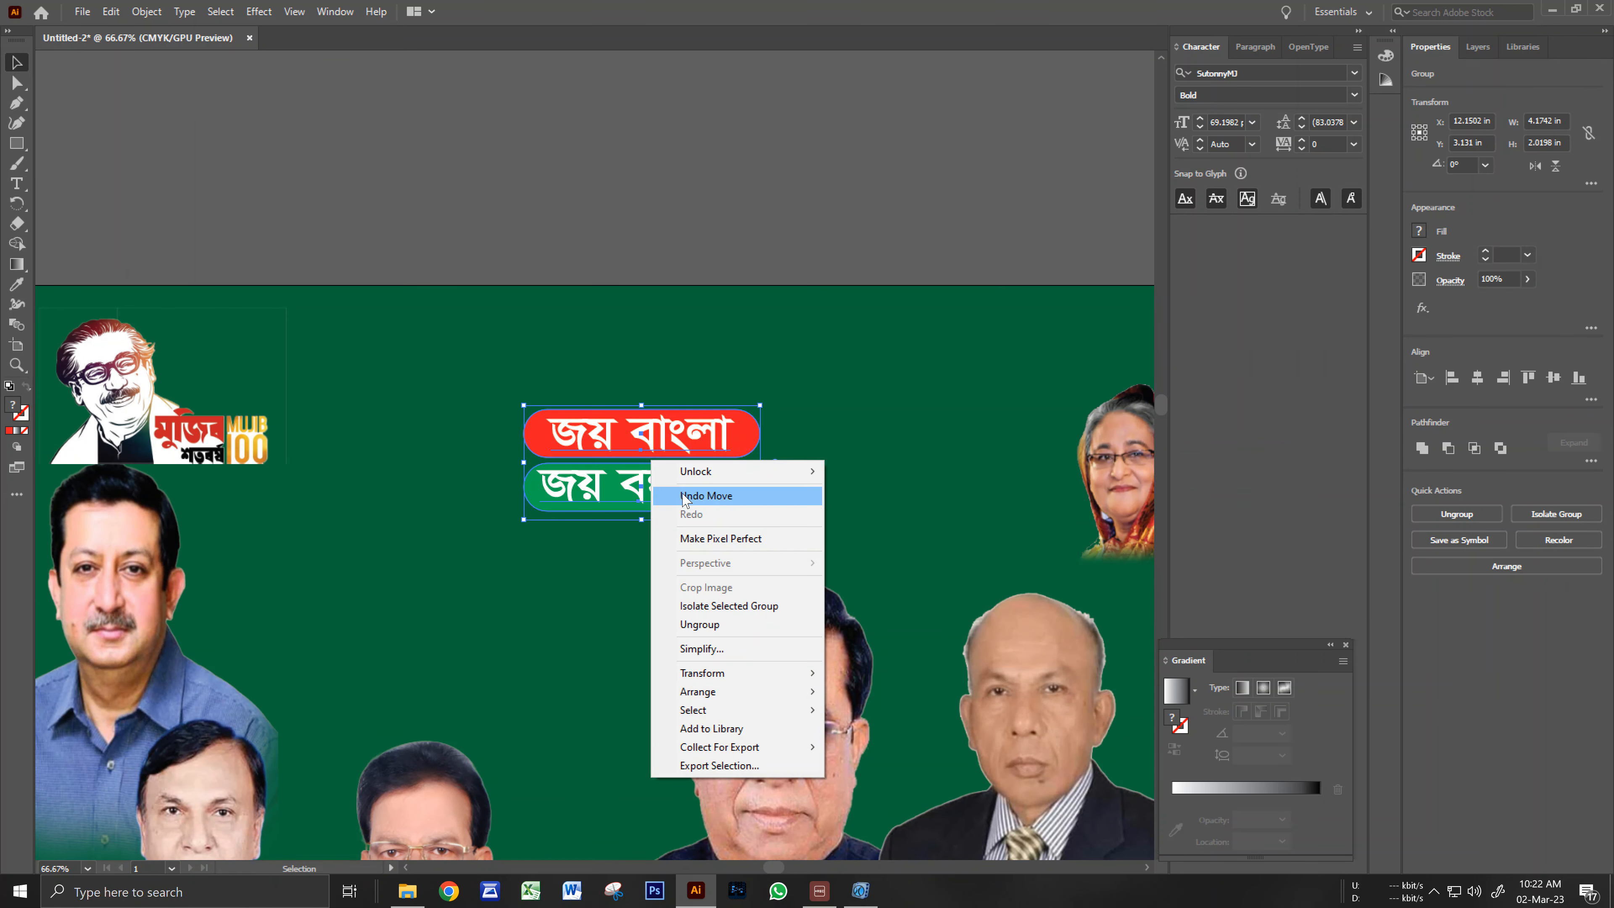
left_click(698, 624)
left_click(654, 394)
left_click_drag(657, 449, 643, 364)
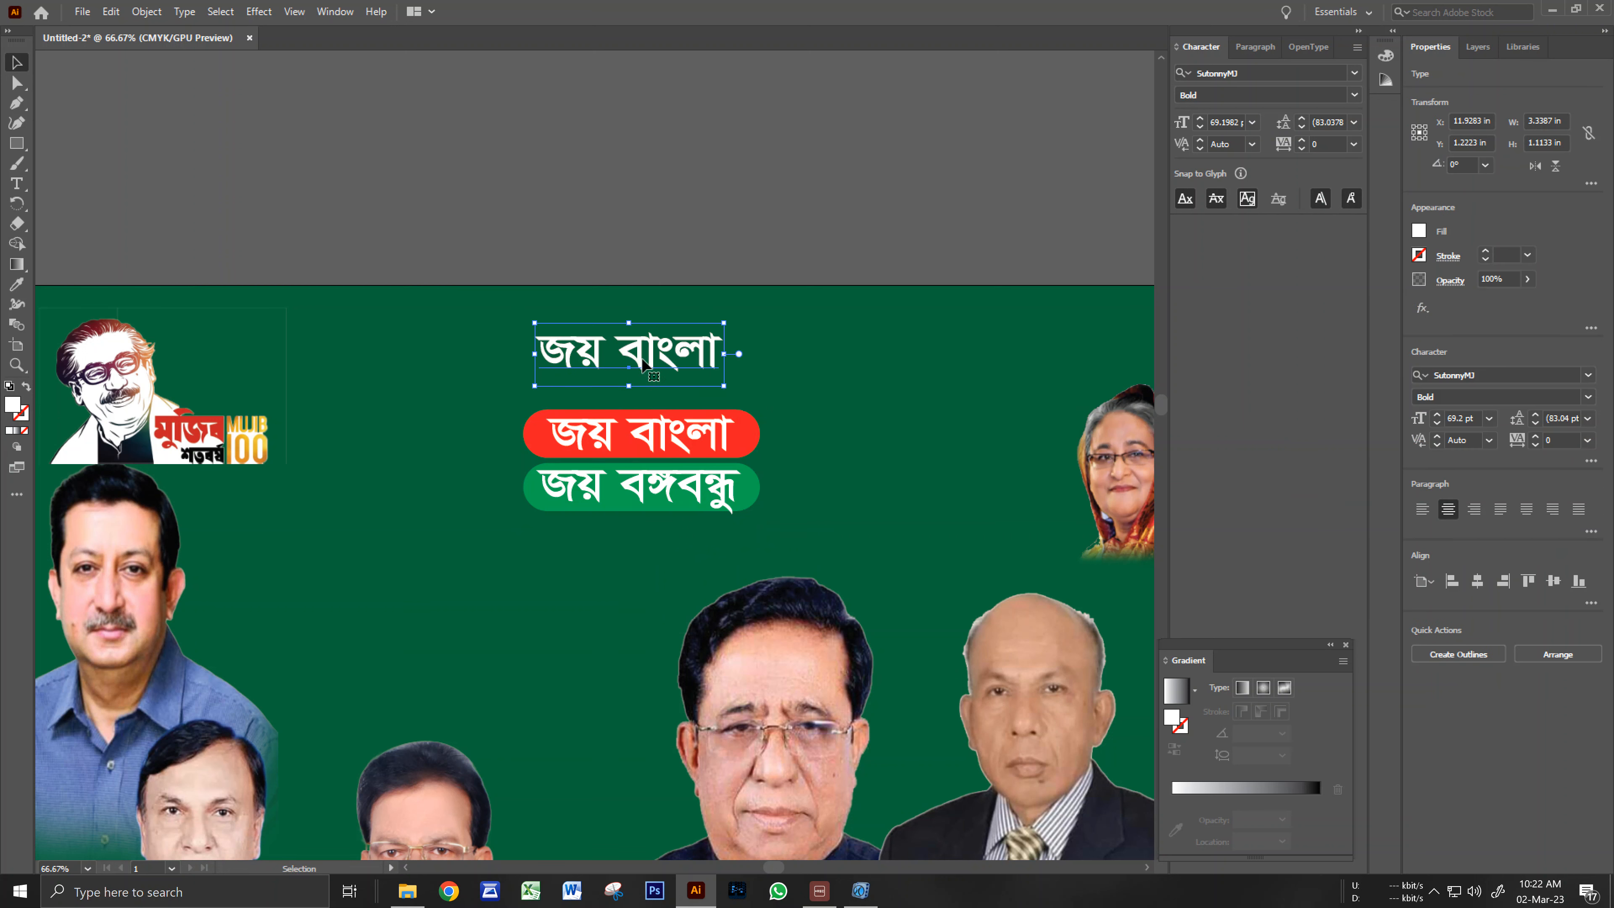
Replace the copied text with the heading শ্রষ্টাই মহান.
double_click(642, 357)
key("ctrl+a")
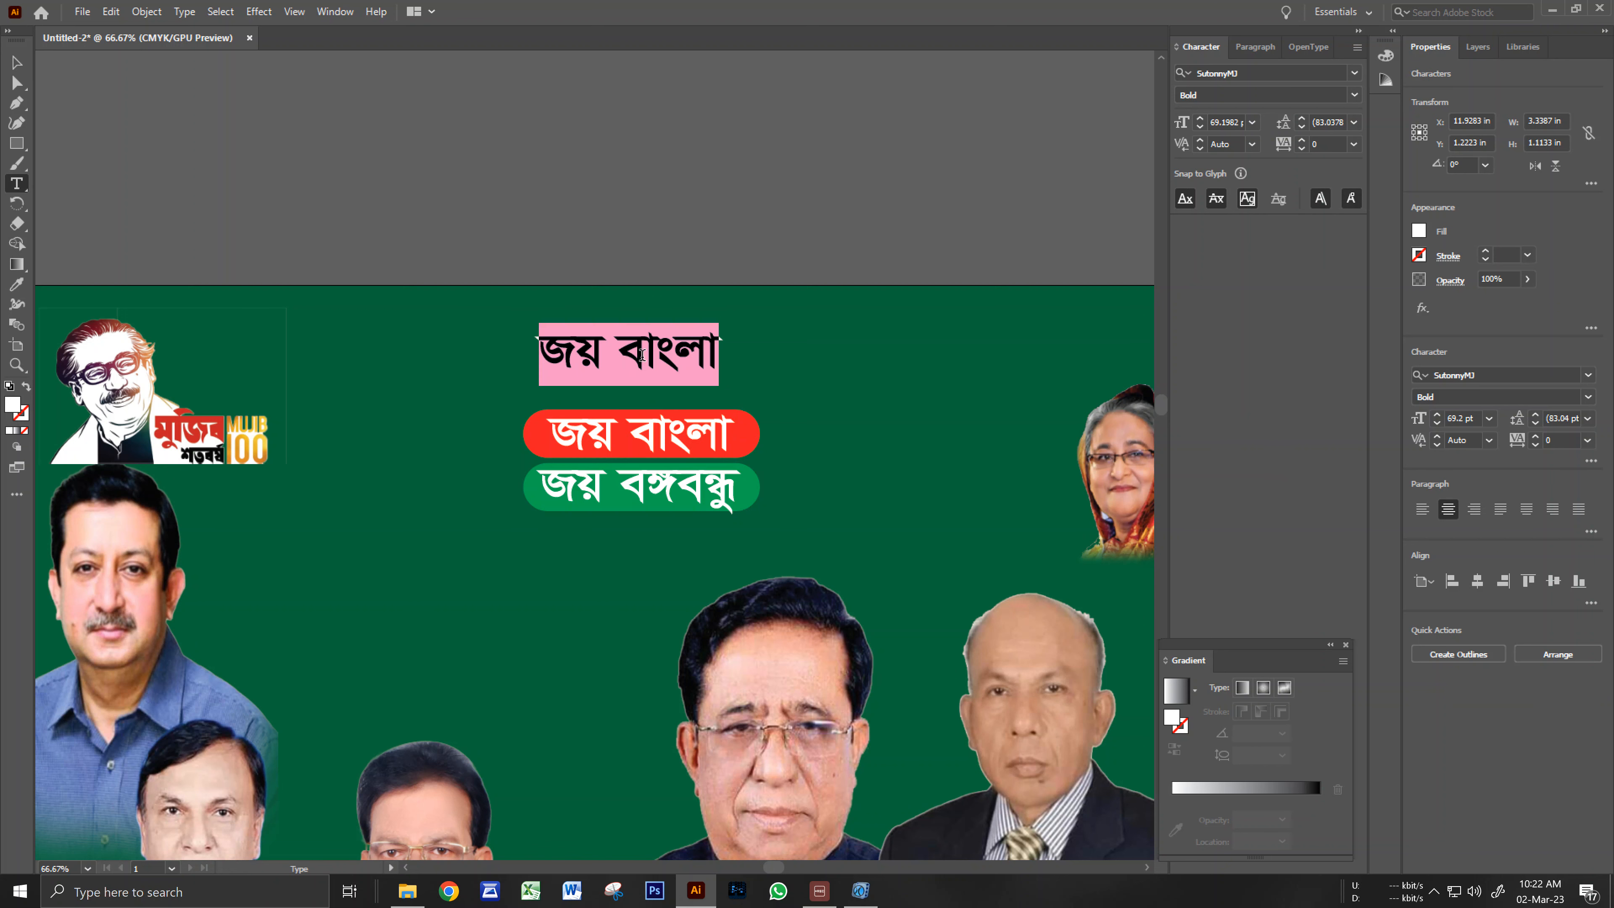
type("শ্র")
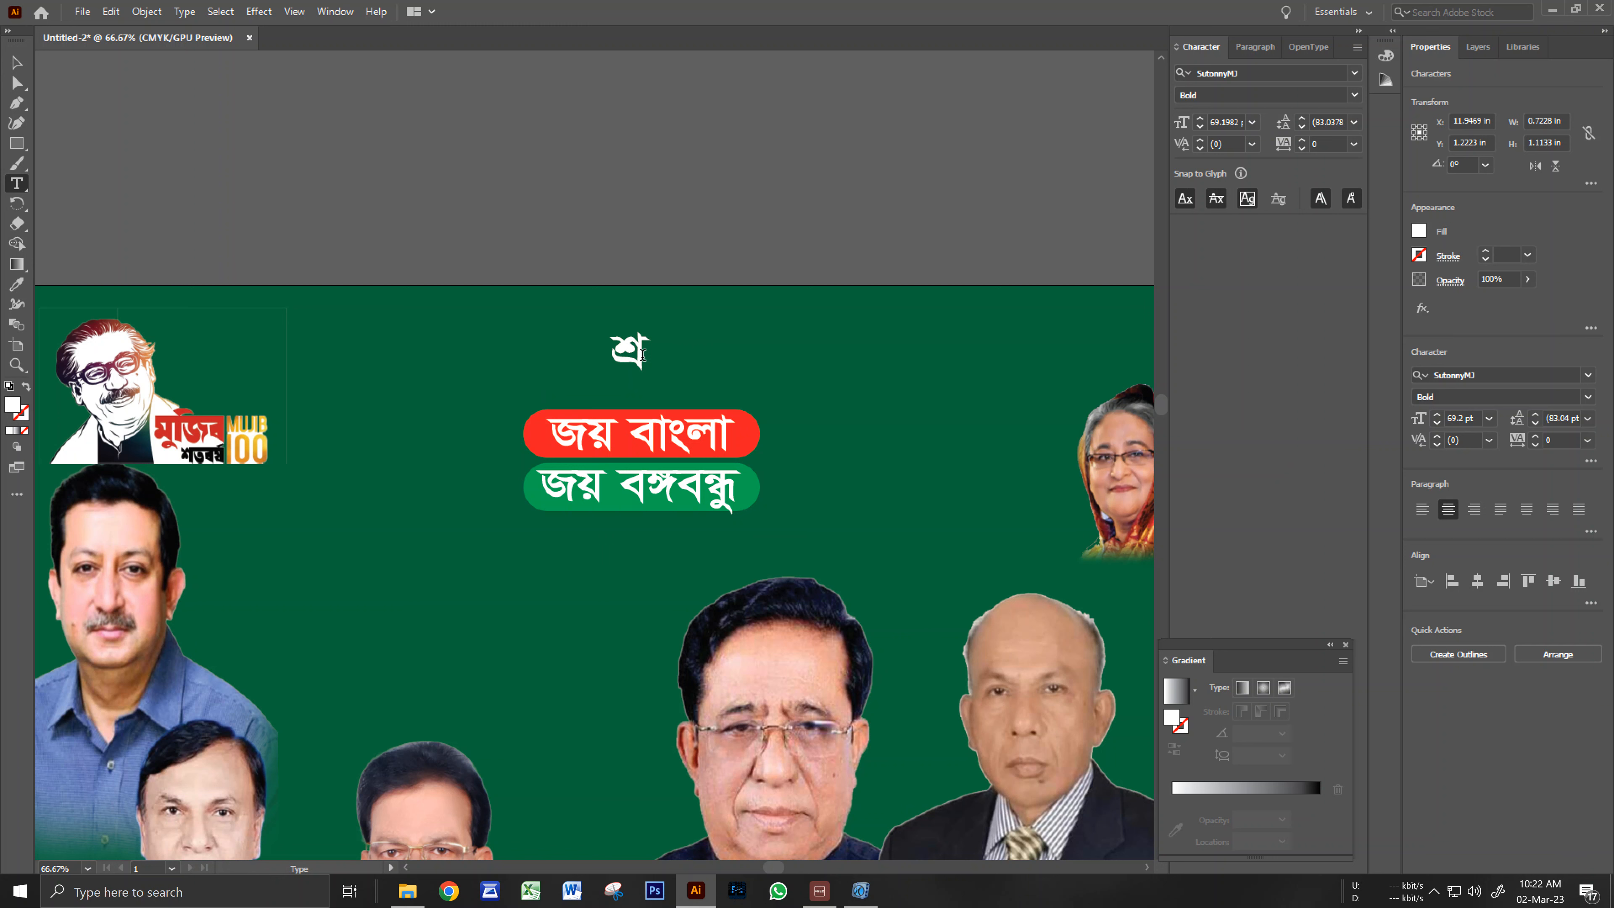
type("স্ট")
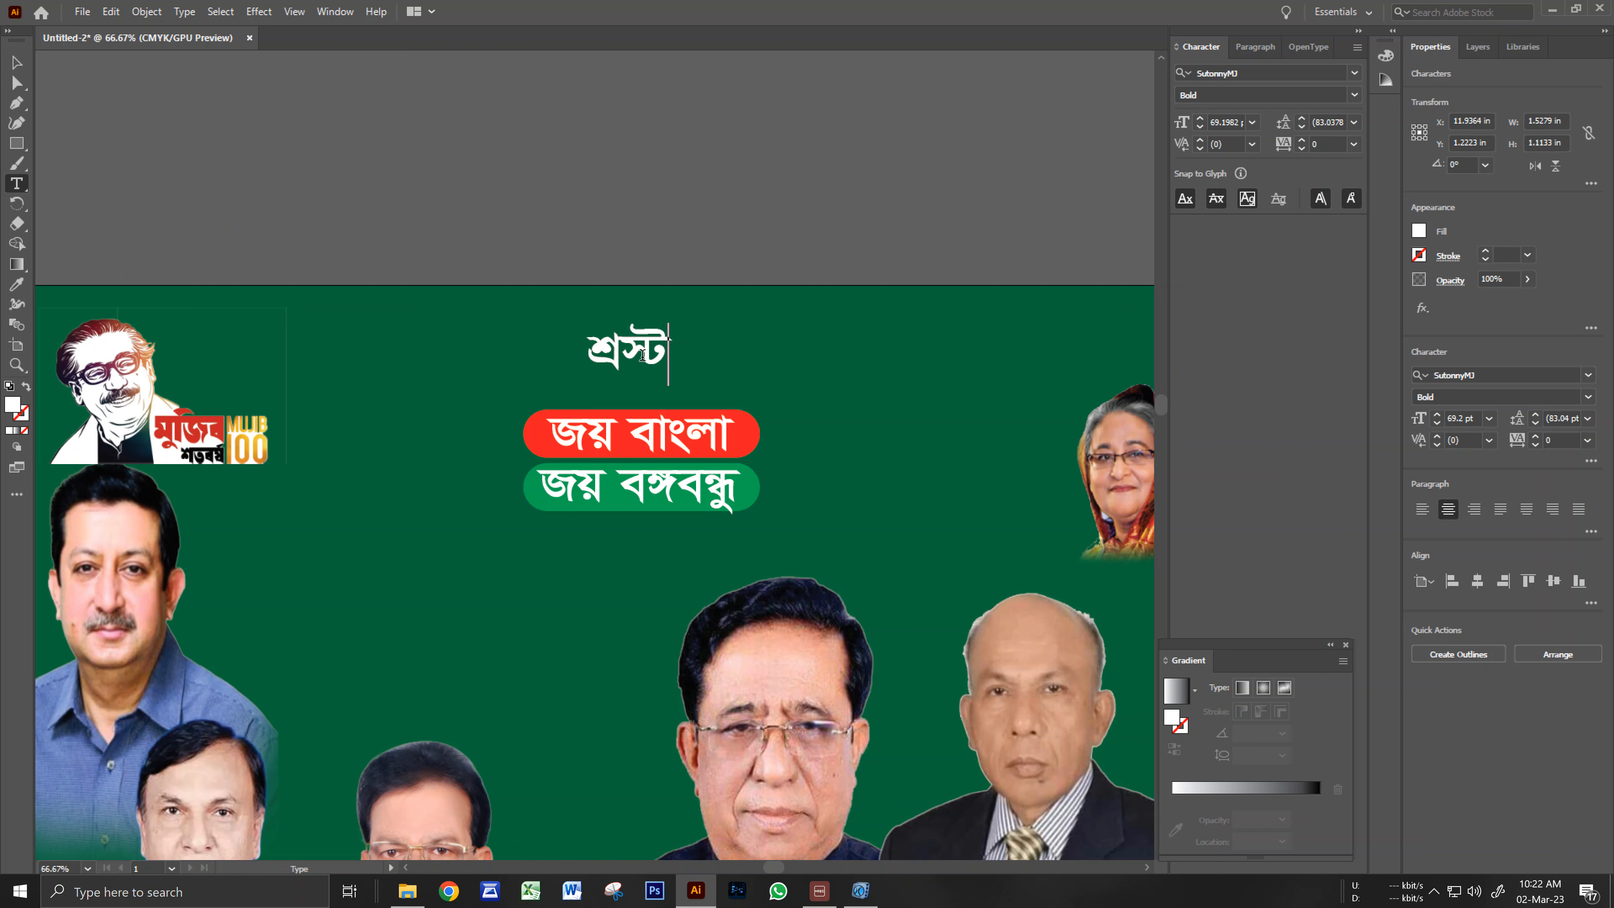
key("BackSpace")
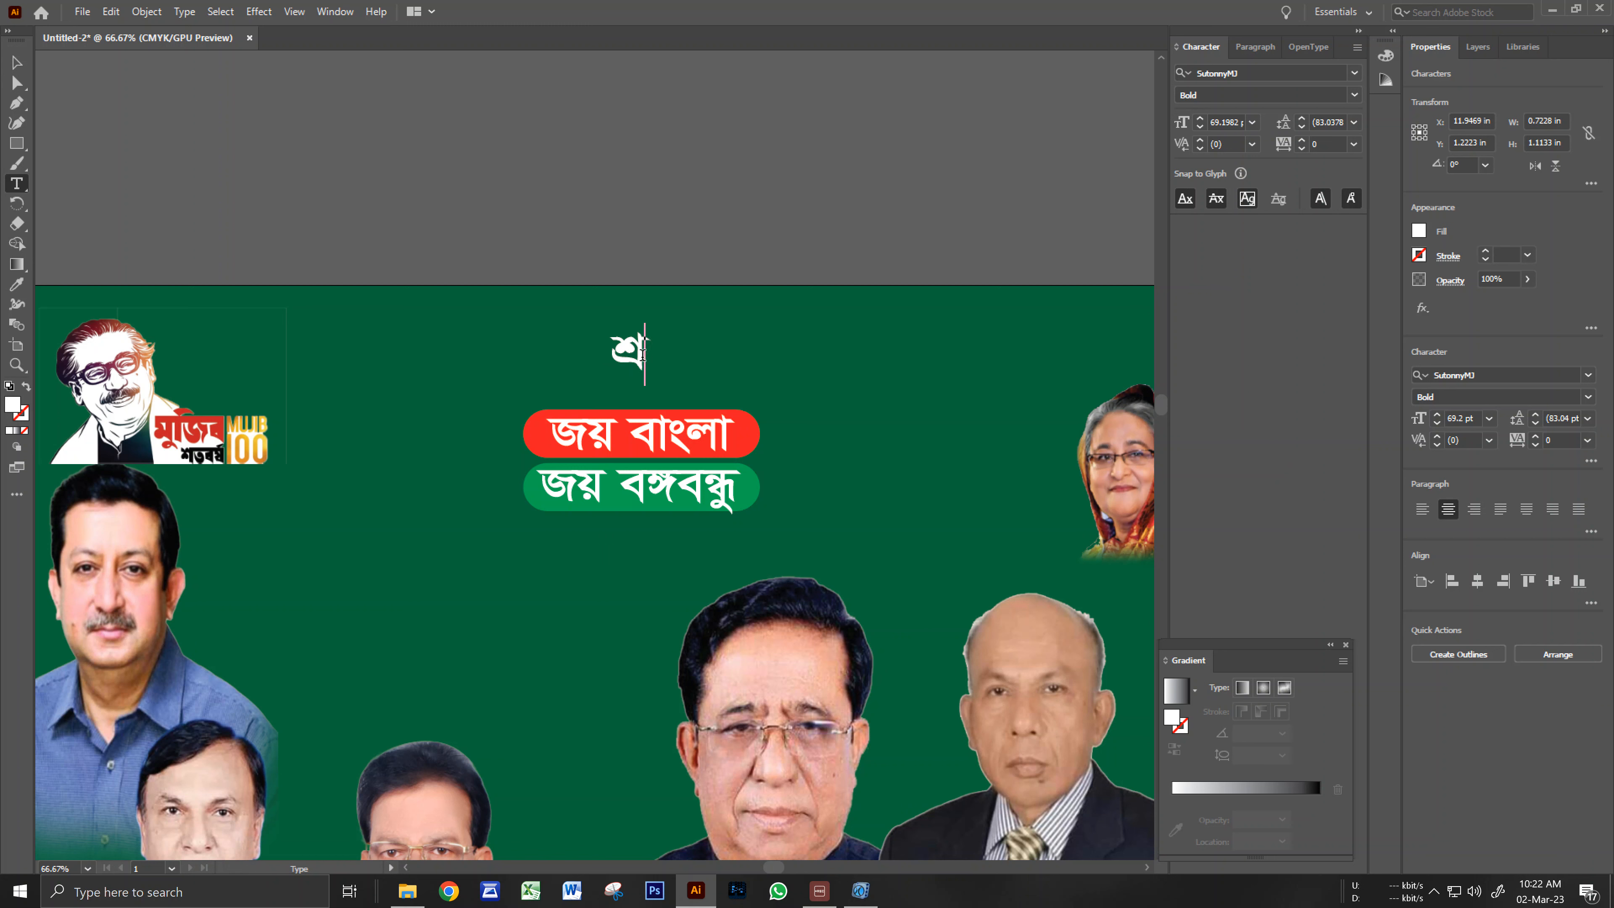
type("ষ্টা")
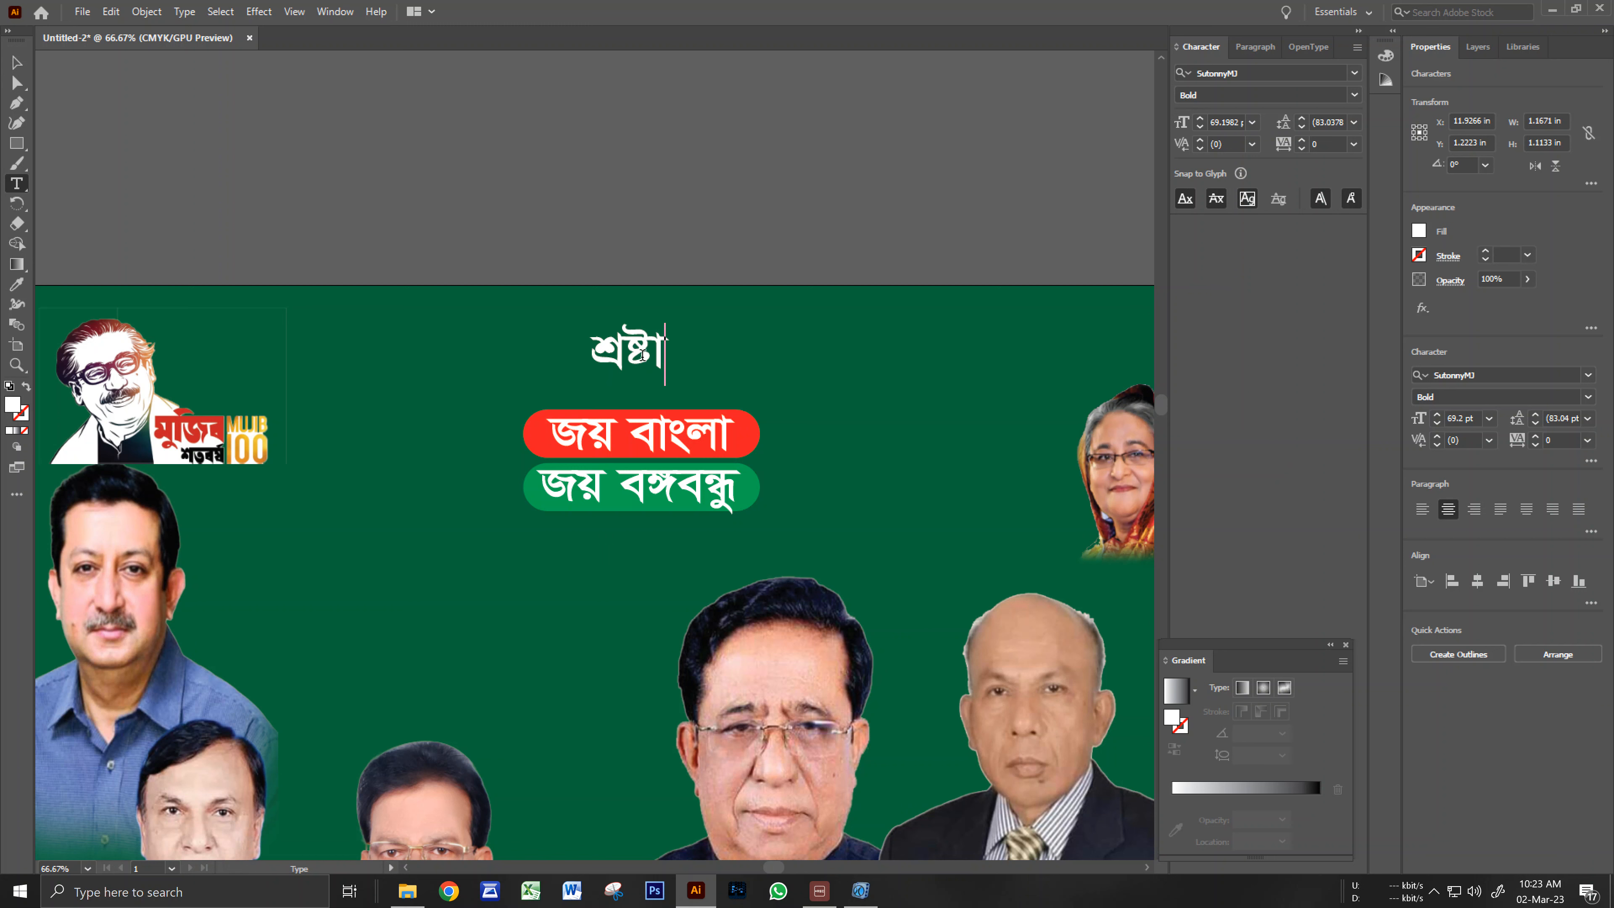
type("ই")
key("BackSpace")
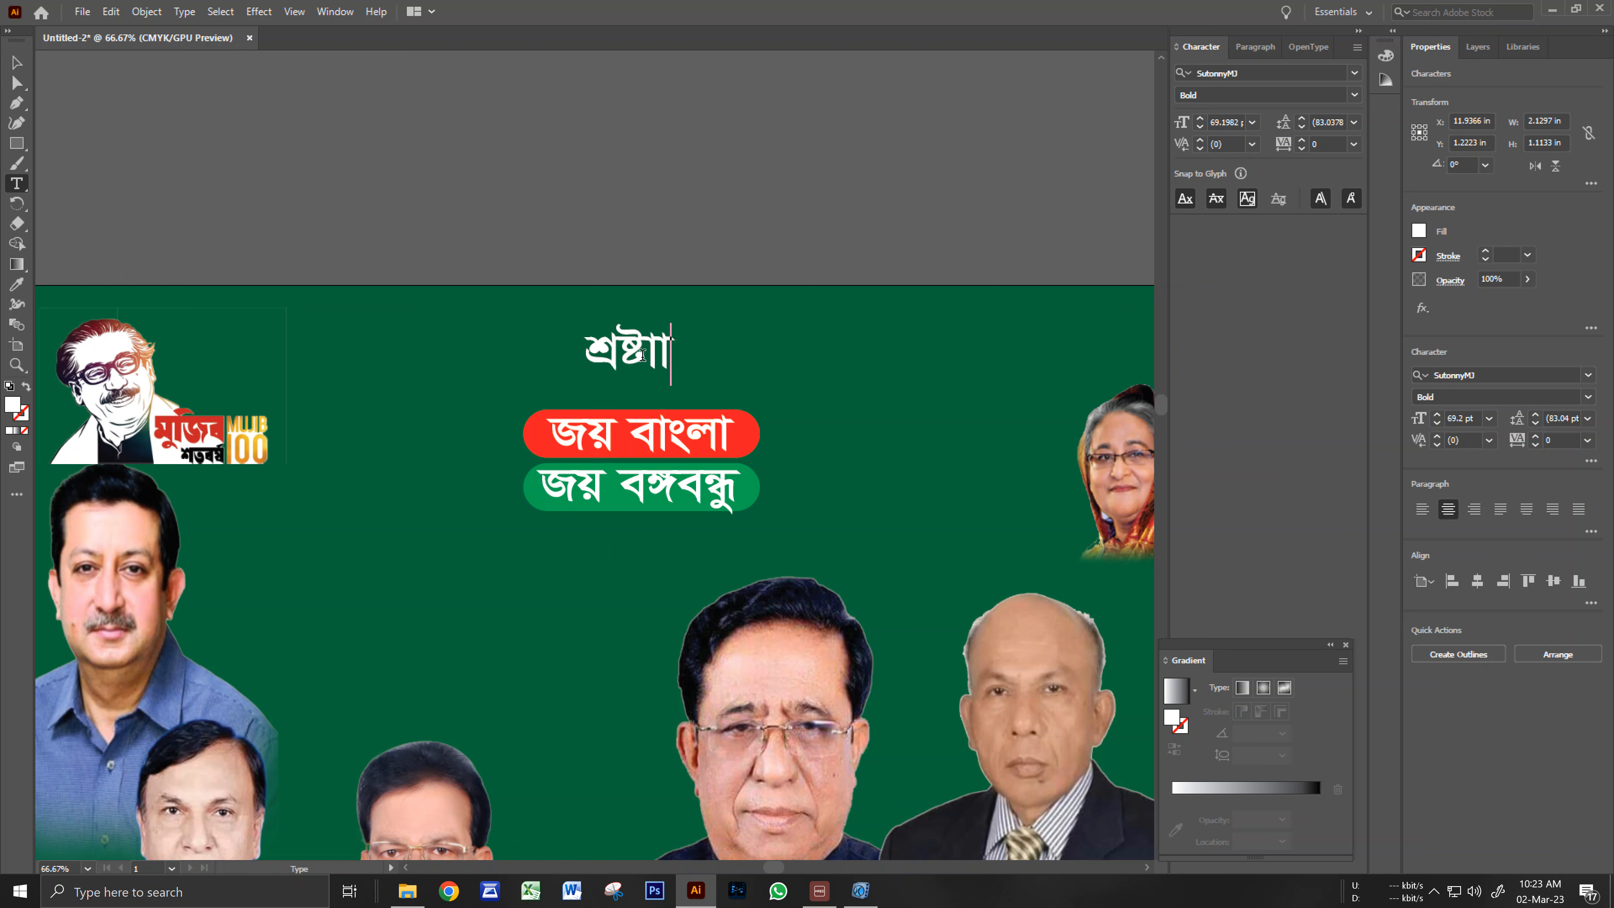
type("ই মহান")
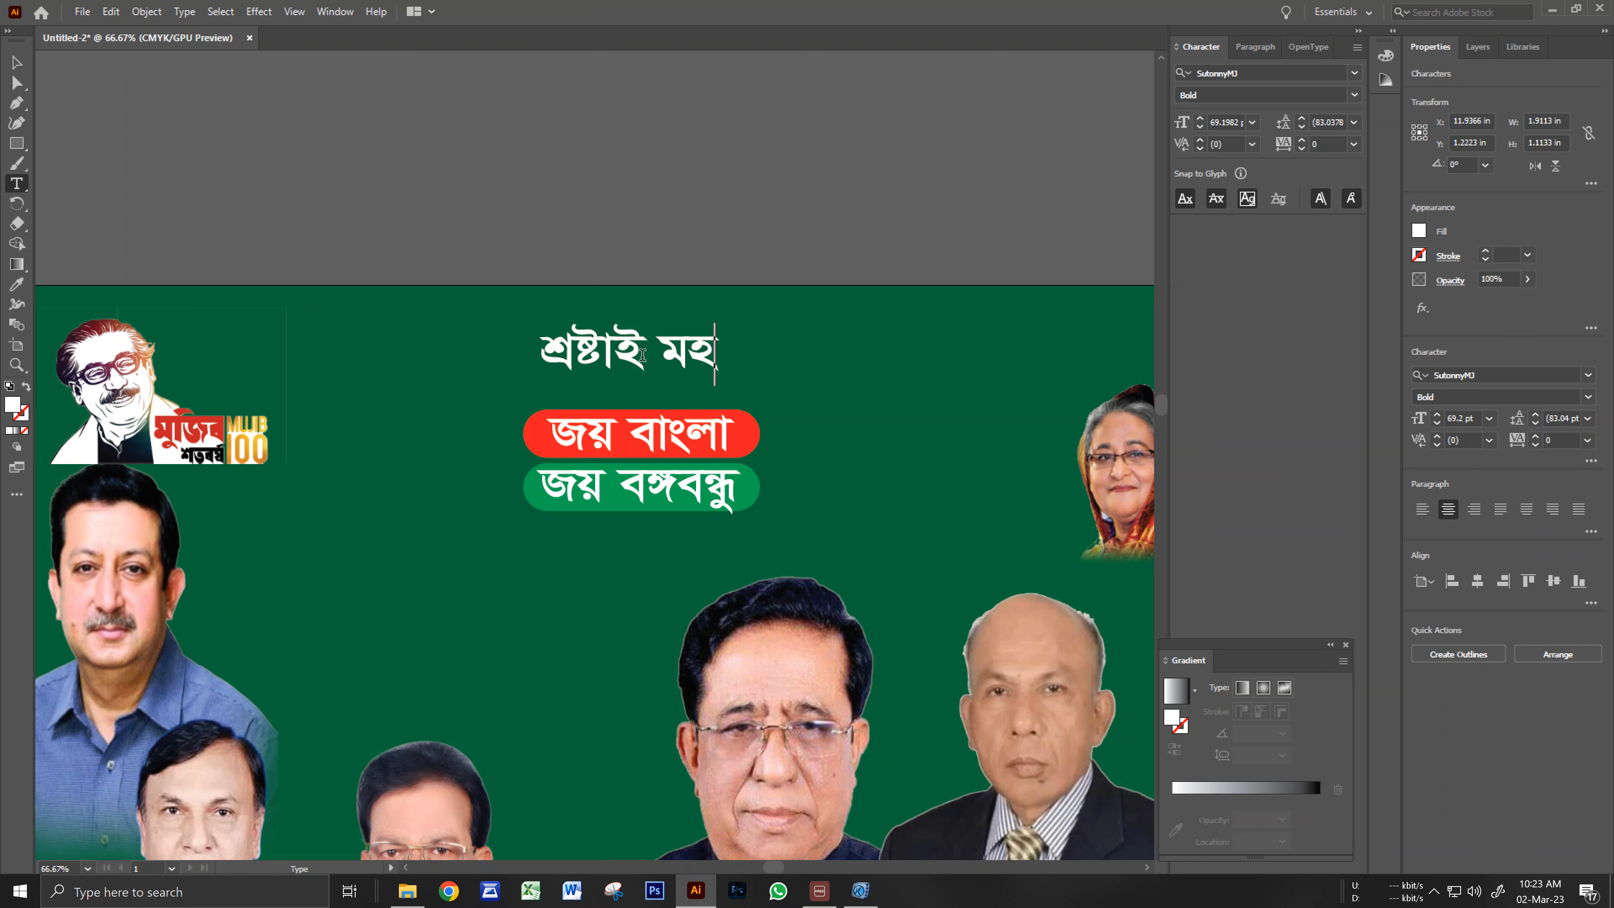
Enlarge the শ্রষ্টাই মহান heading and move it up-left, centred above the pills.
left_click(16, 63)
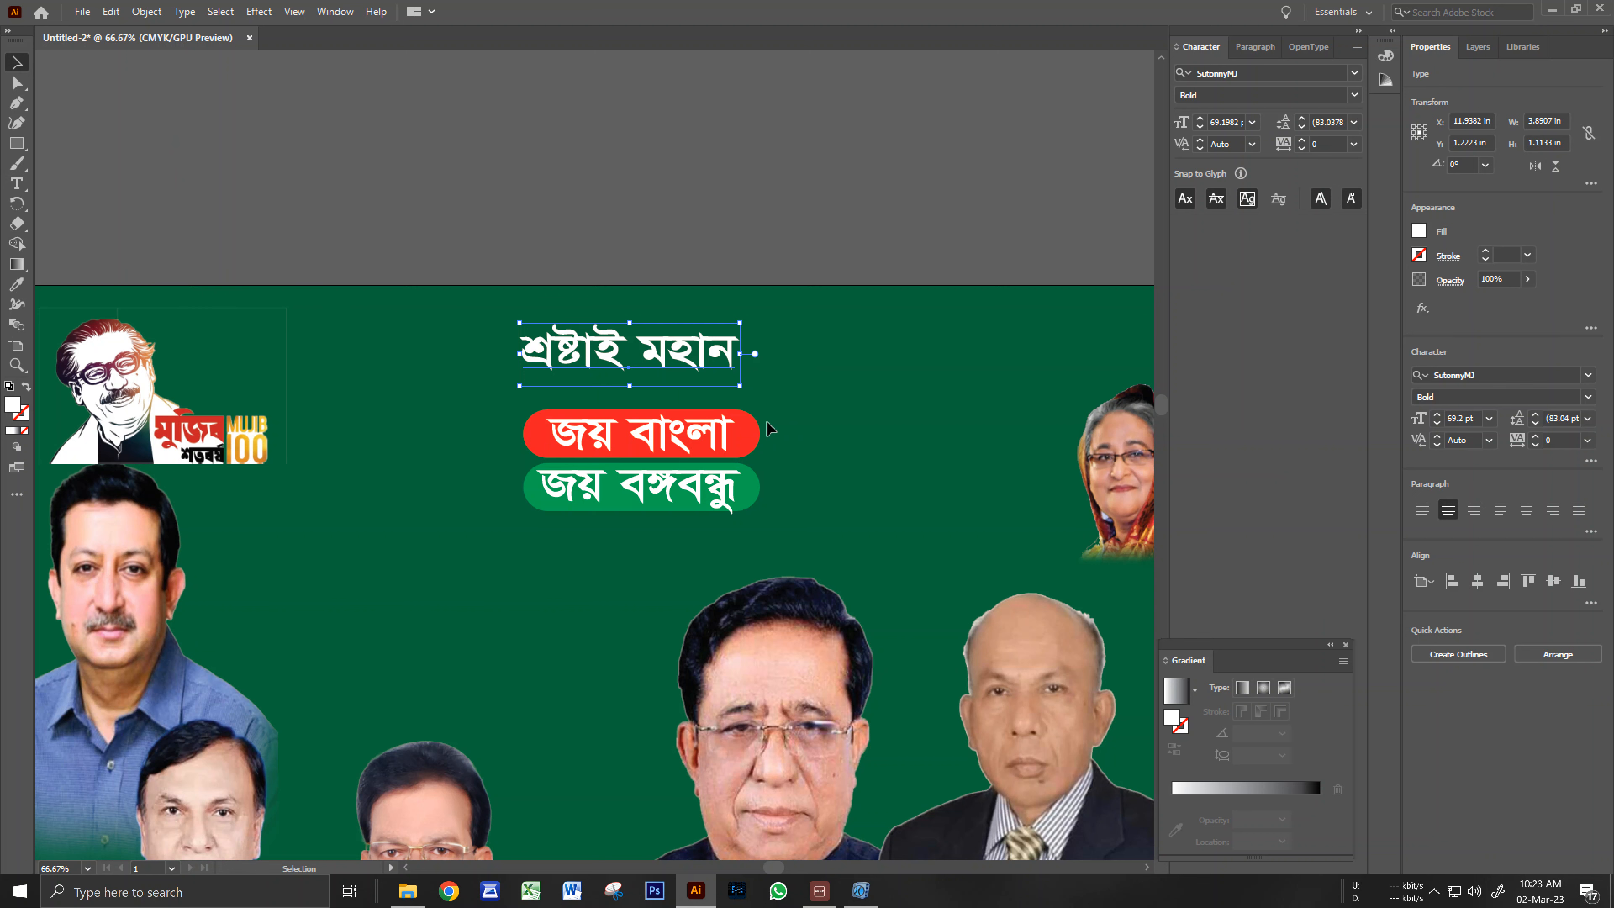
left_click_drag(740, 389, 789, 399)
left_click(782, 356)
left_click_drag(699, 365, 674, 349)
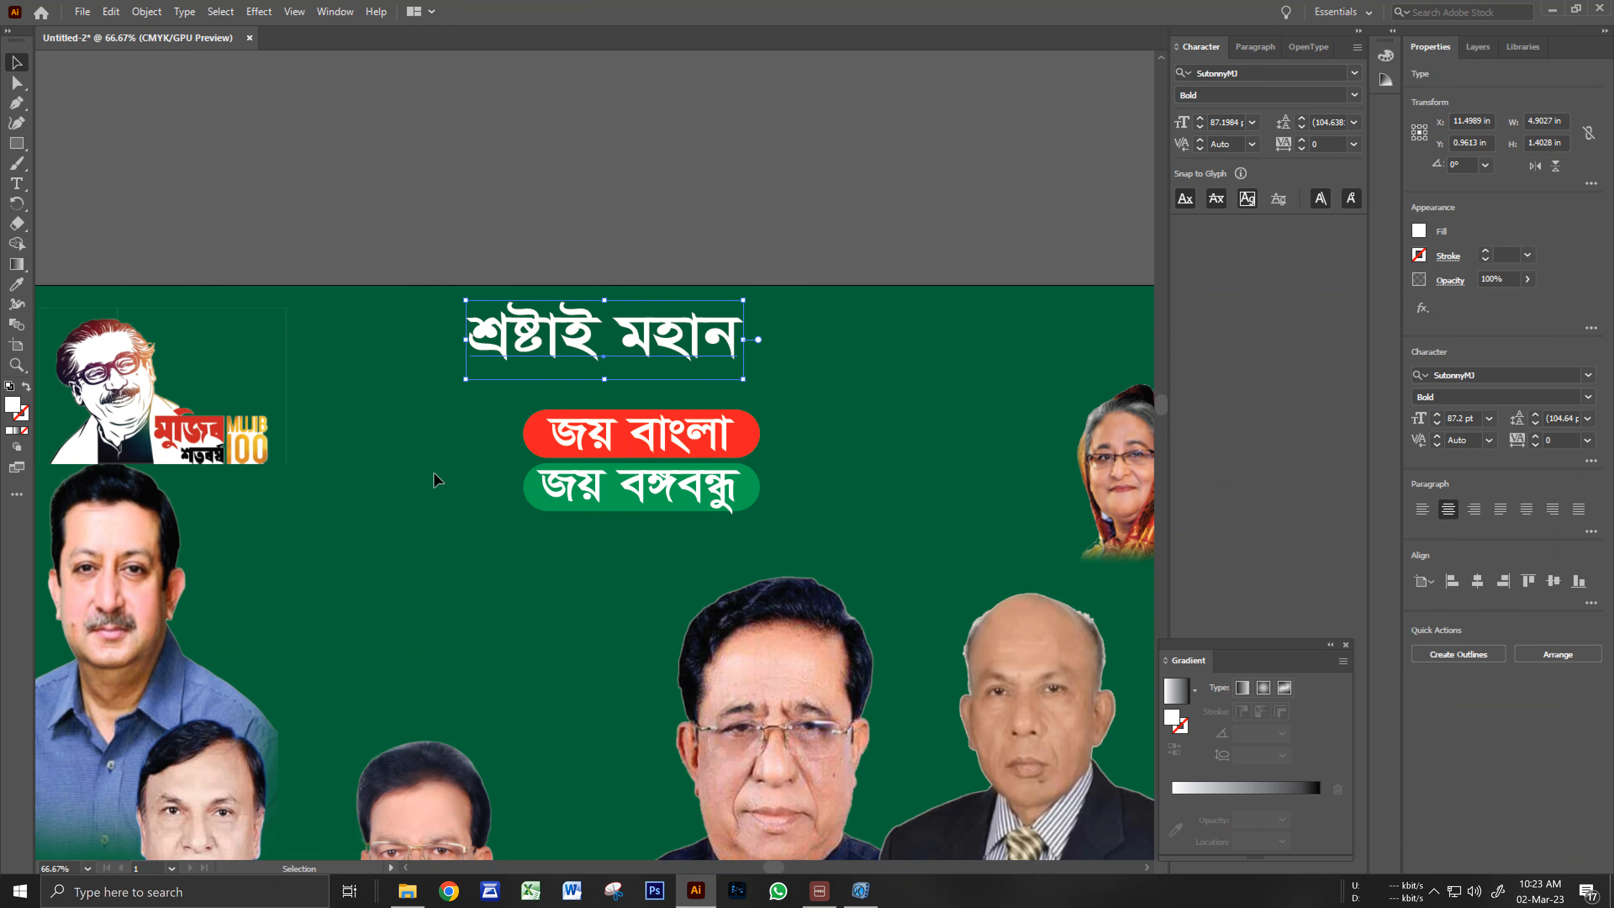
Move both slogan pills up beneath the heading and view the whole poster.
left_click_drag(475, 424, 553, 456)
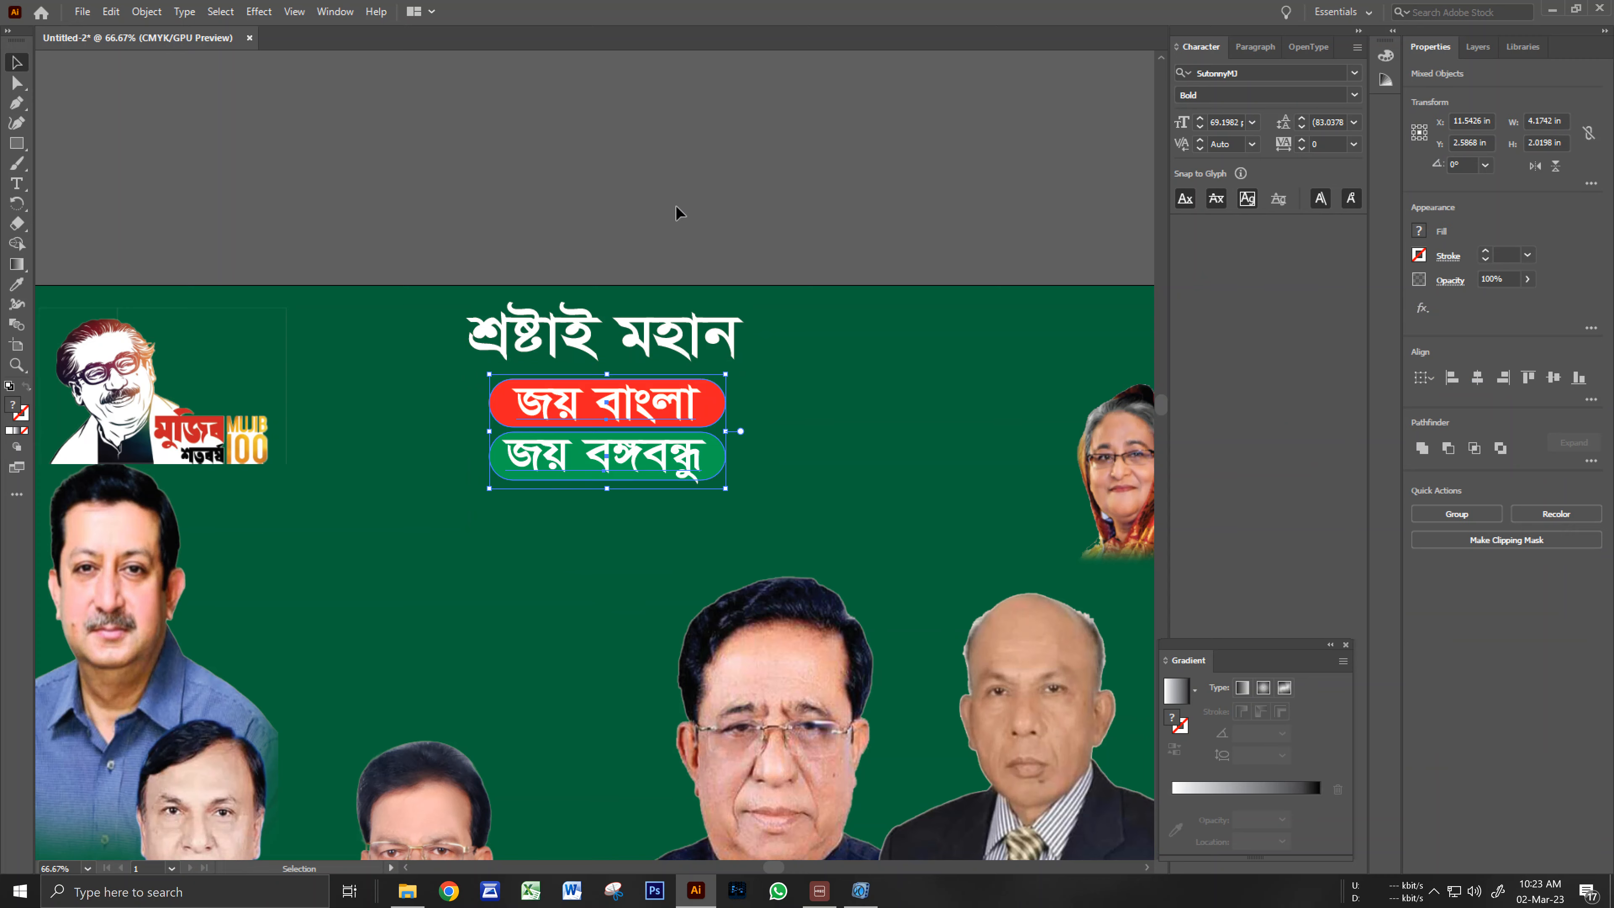
left_click(680, 213)
left_click(642, 418, "ctrl+alt")
left_click(630, 436, "ctrl+alt")
left_click_drag(571, 620, 622, 410)
left_click(623, 415, "ctrl+alt")
left_click_drag(638, 555, 710, 319)
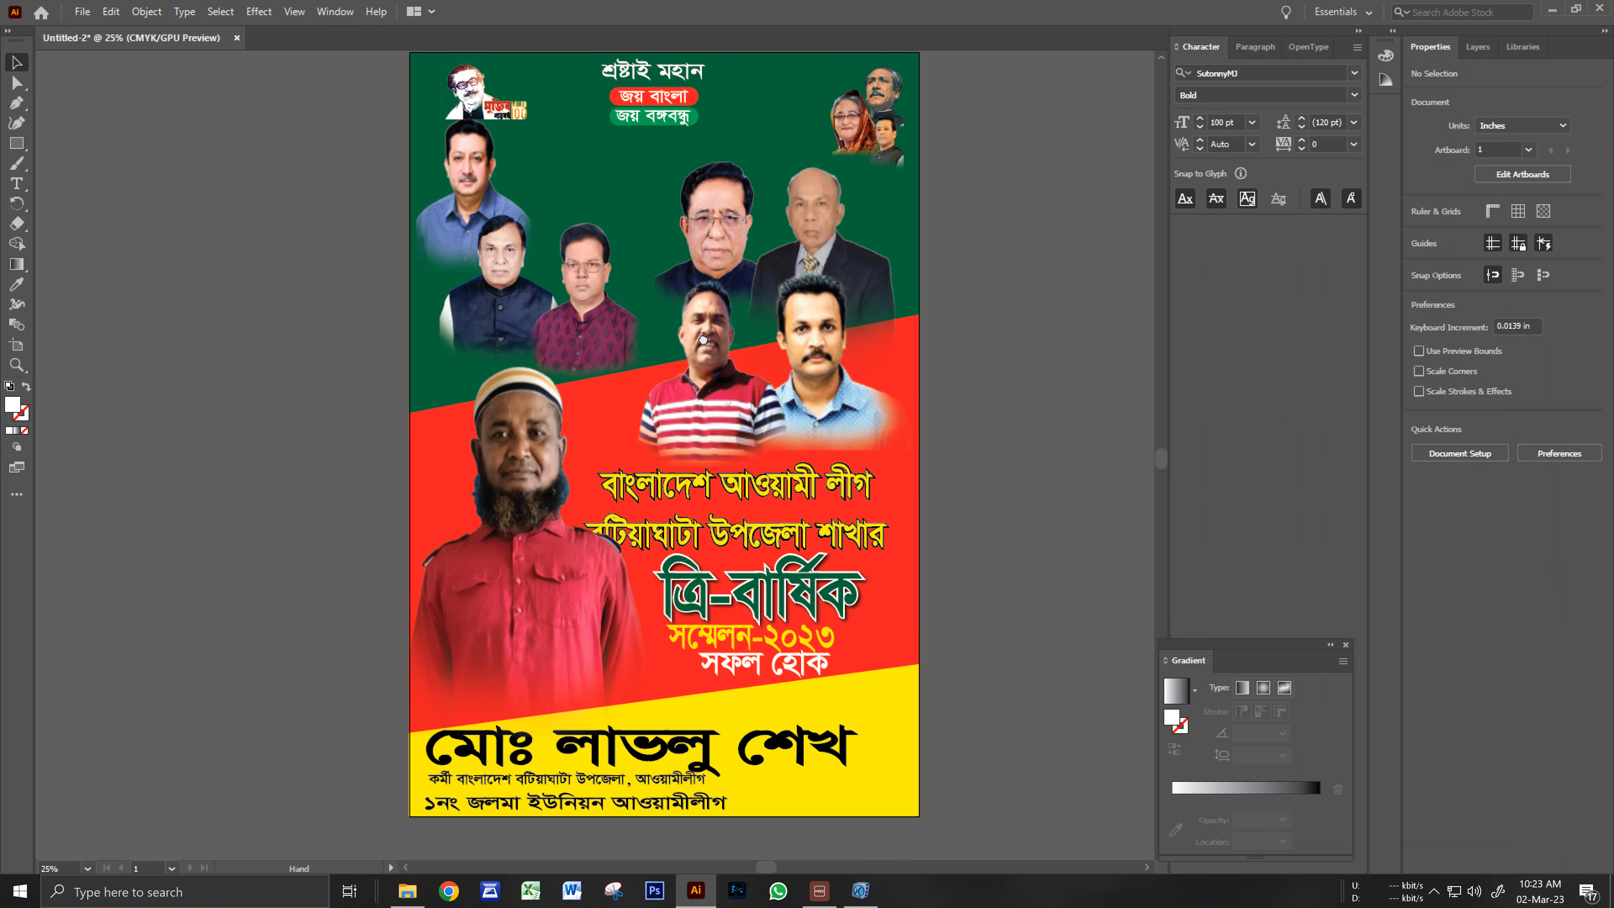
left_click(667, 478, "ctrl+alt")
left_click_drag(669, 493, 687, 445)
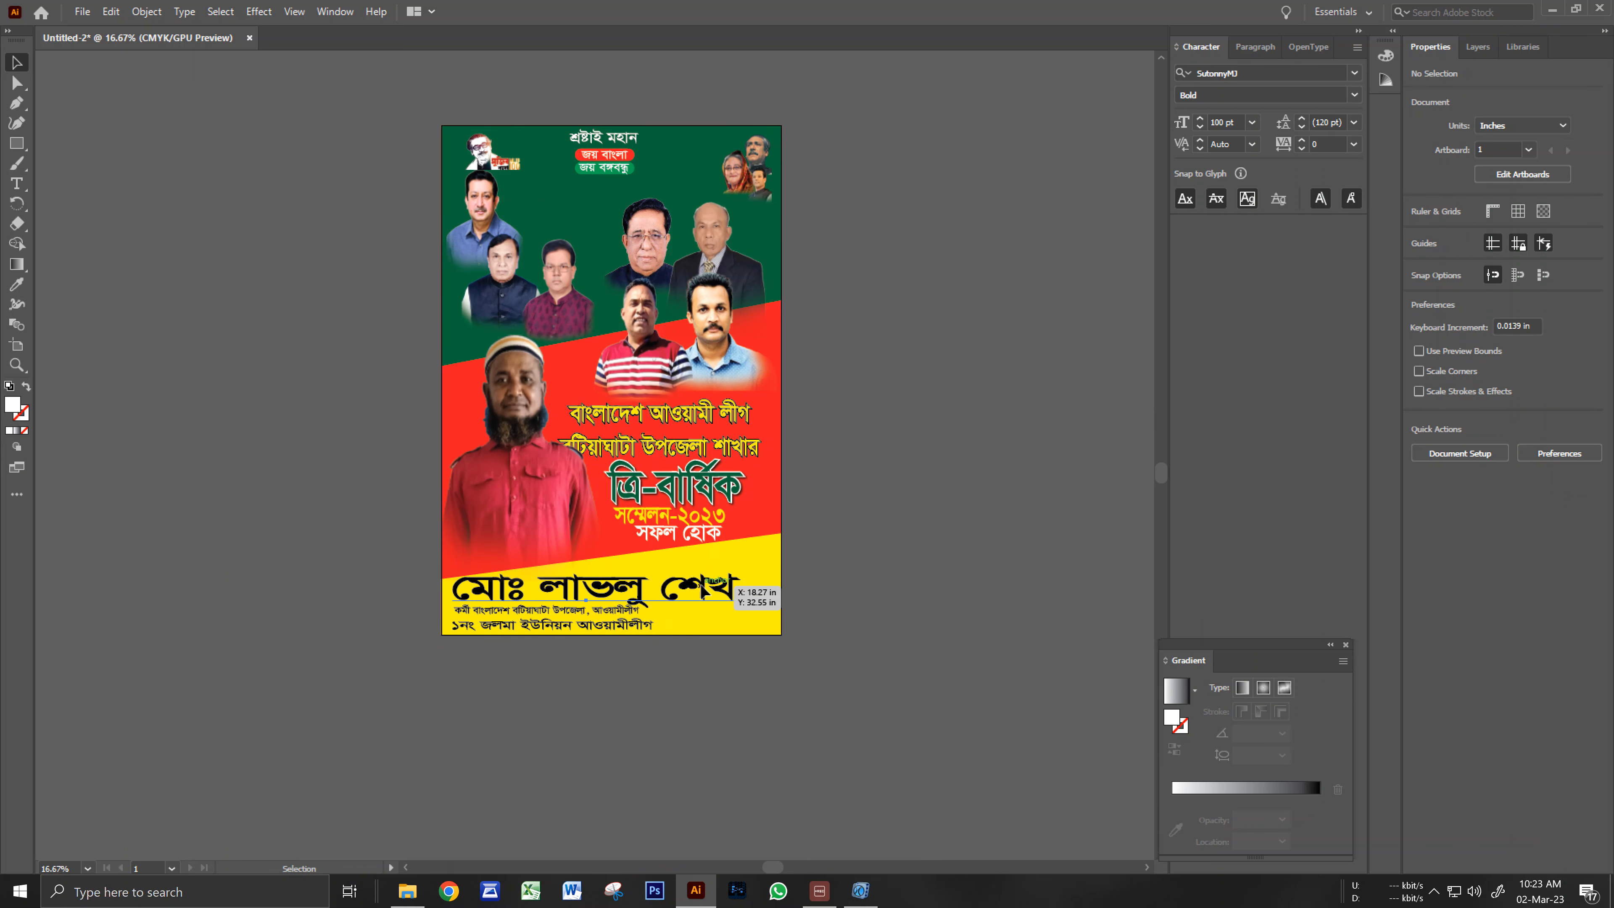
Fill the large name on the yellow band with red.
left_click(732, 591)
left_click(593, 652, "ctrl")
left_click_drag(626, 535, 625, 565)
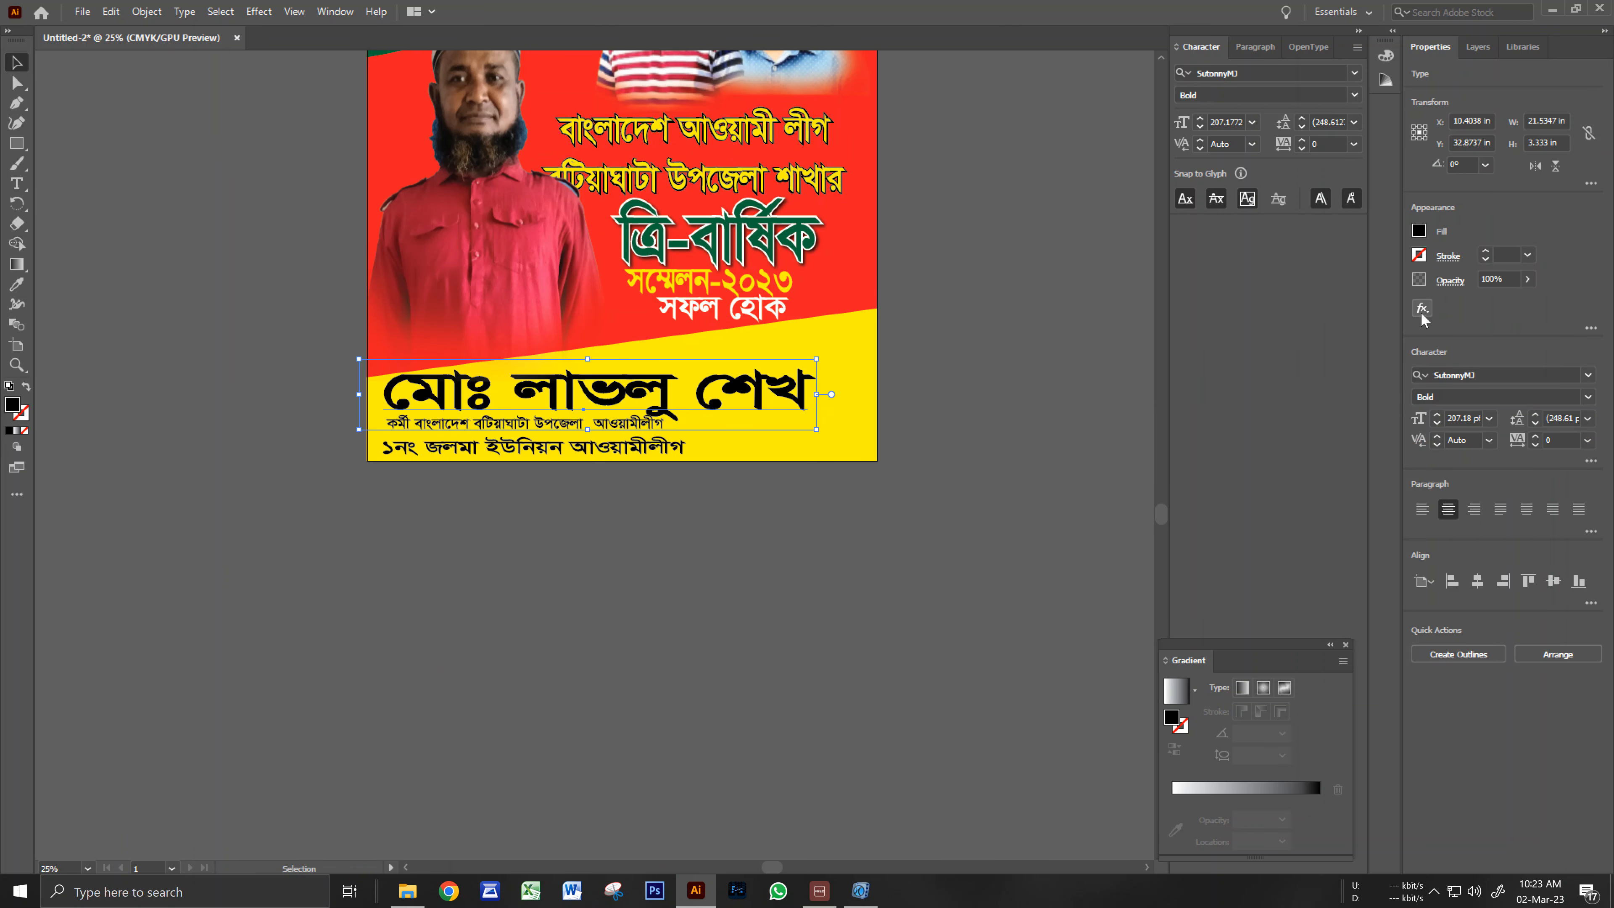
left_click(1420, 233)
left_click(1283, 291)
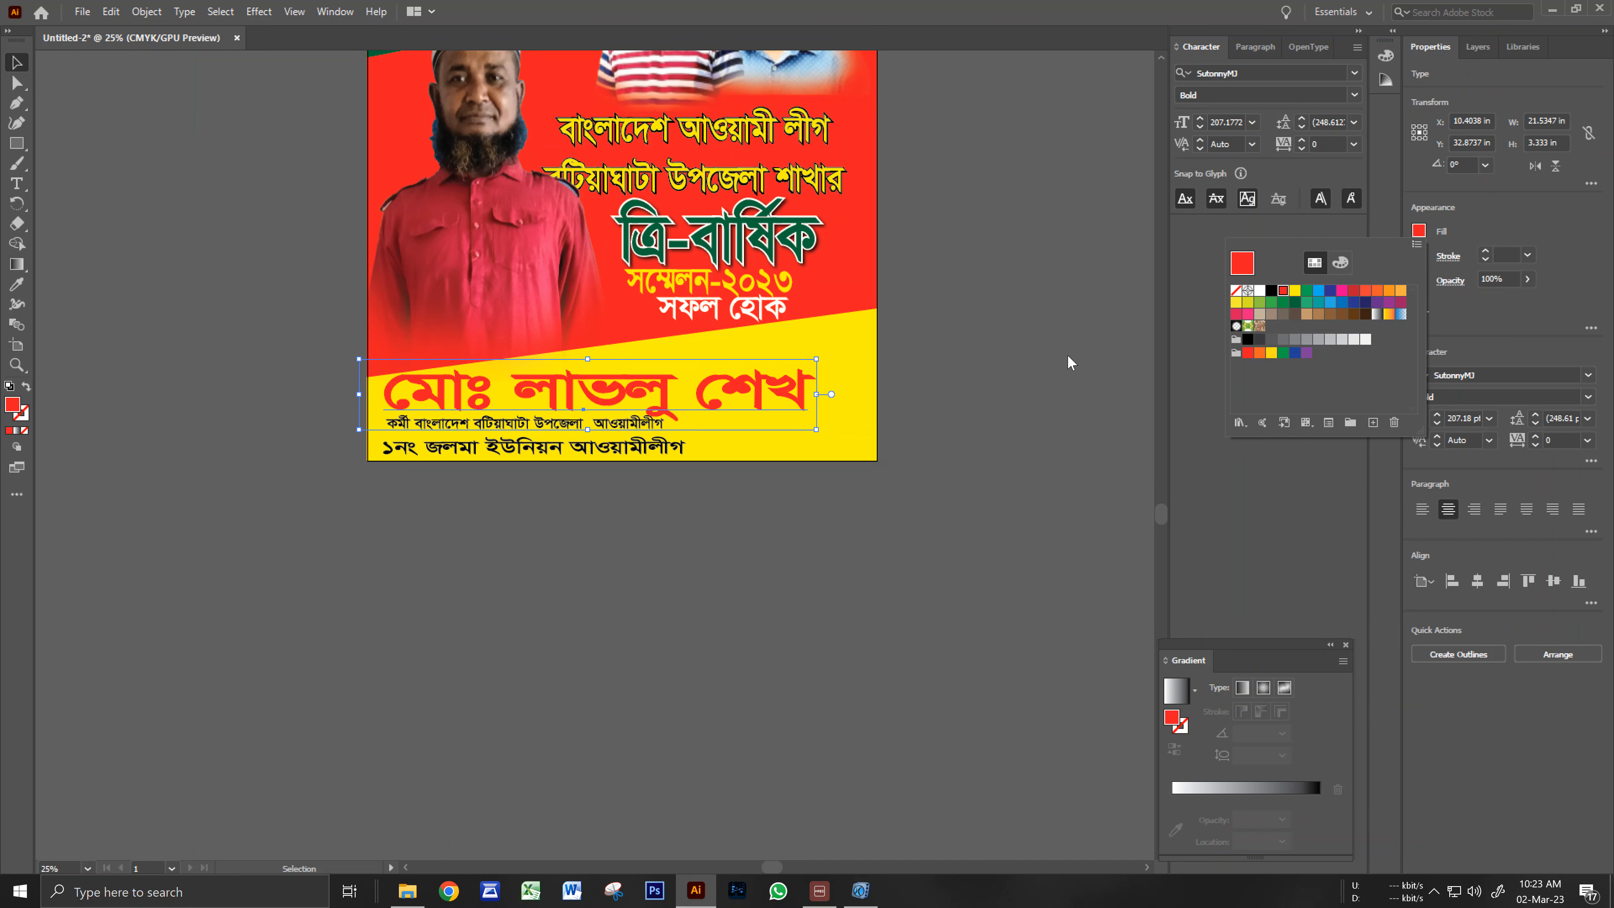
left_click(1027, 374)
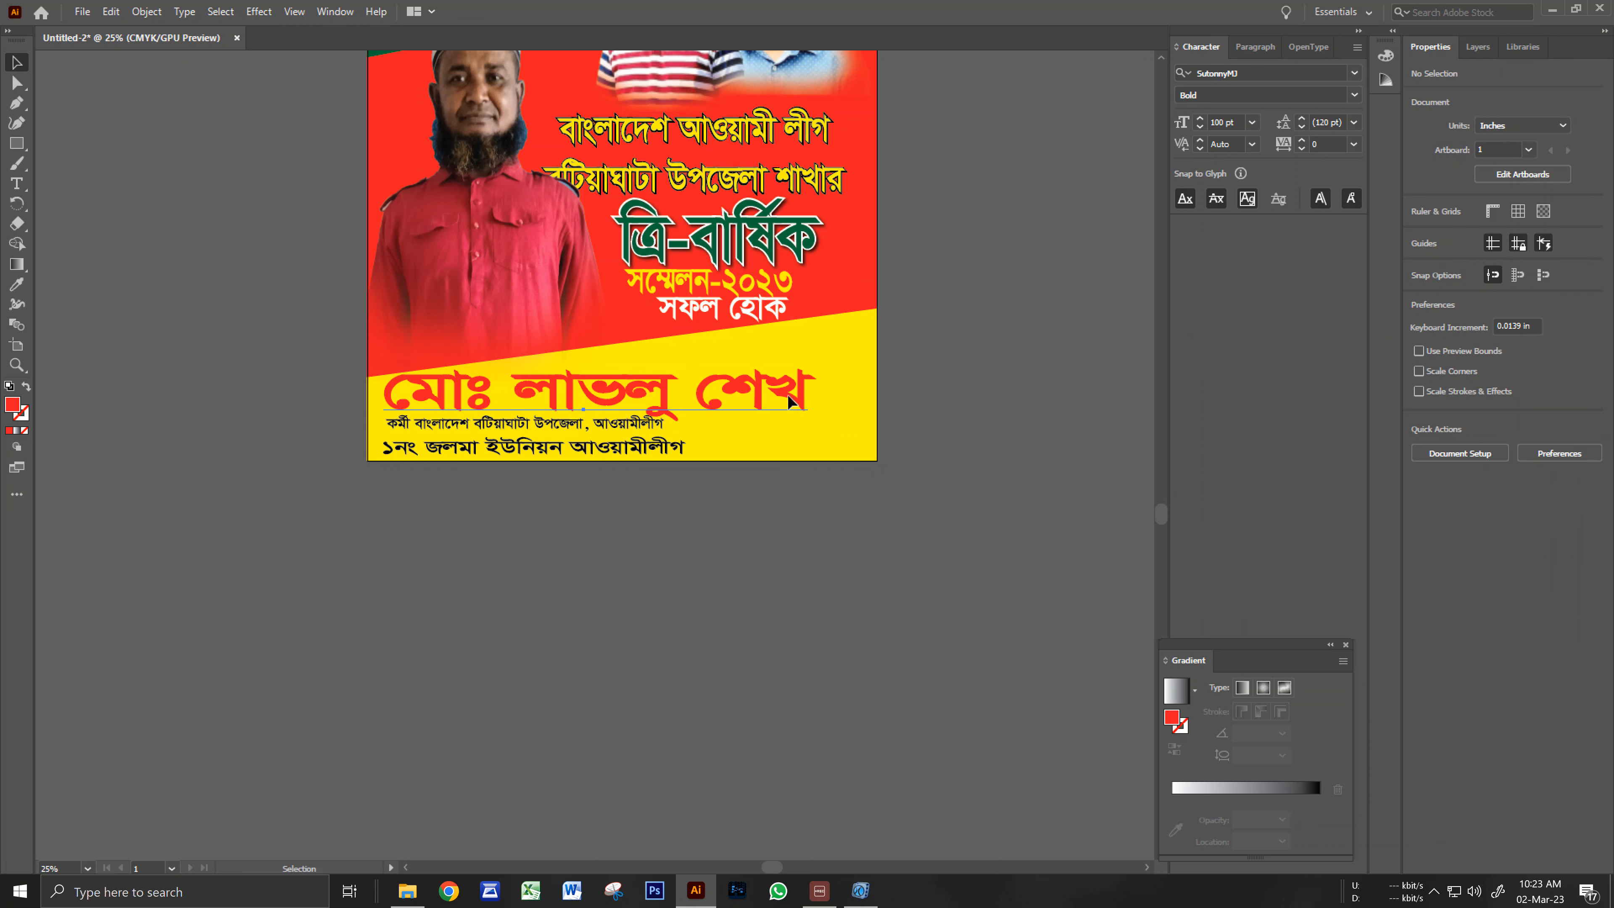
Stretch the red name wider across the band, to about 23.99 in.
left_click(802, 397)
left_click_drag(818, 397, 871, 401)
left_click(877, 499)
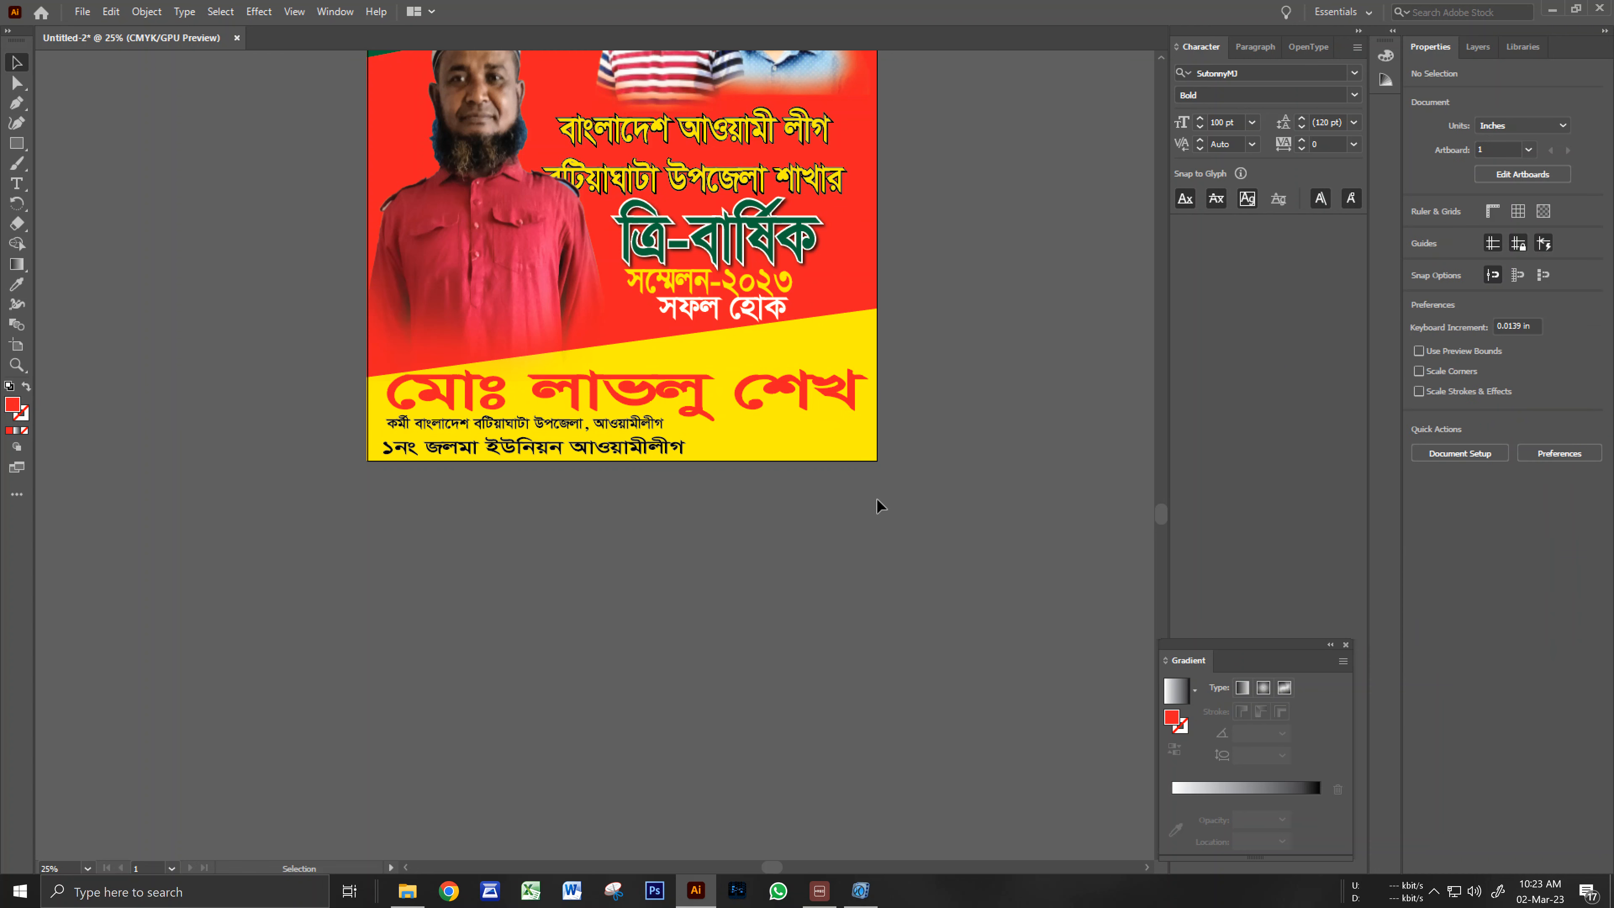
left_click(826, 399)
Give the red name a white 16 pt stroke outline.
key("a")
key("v")
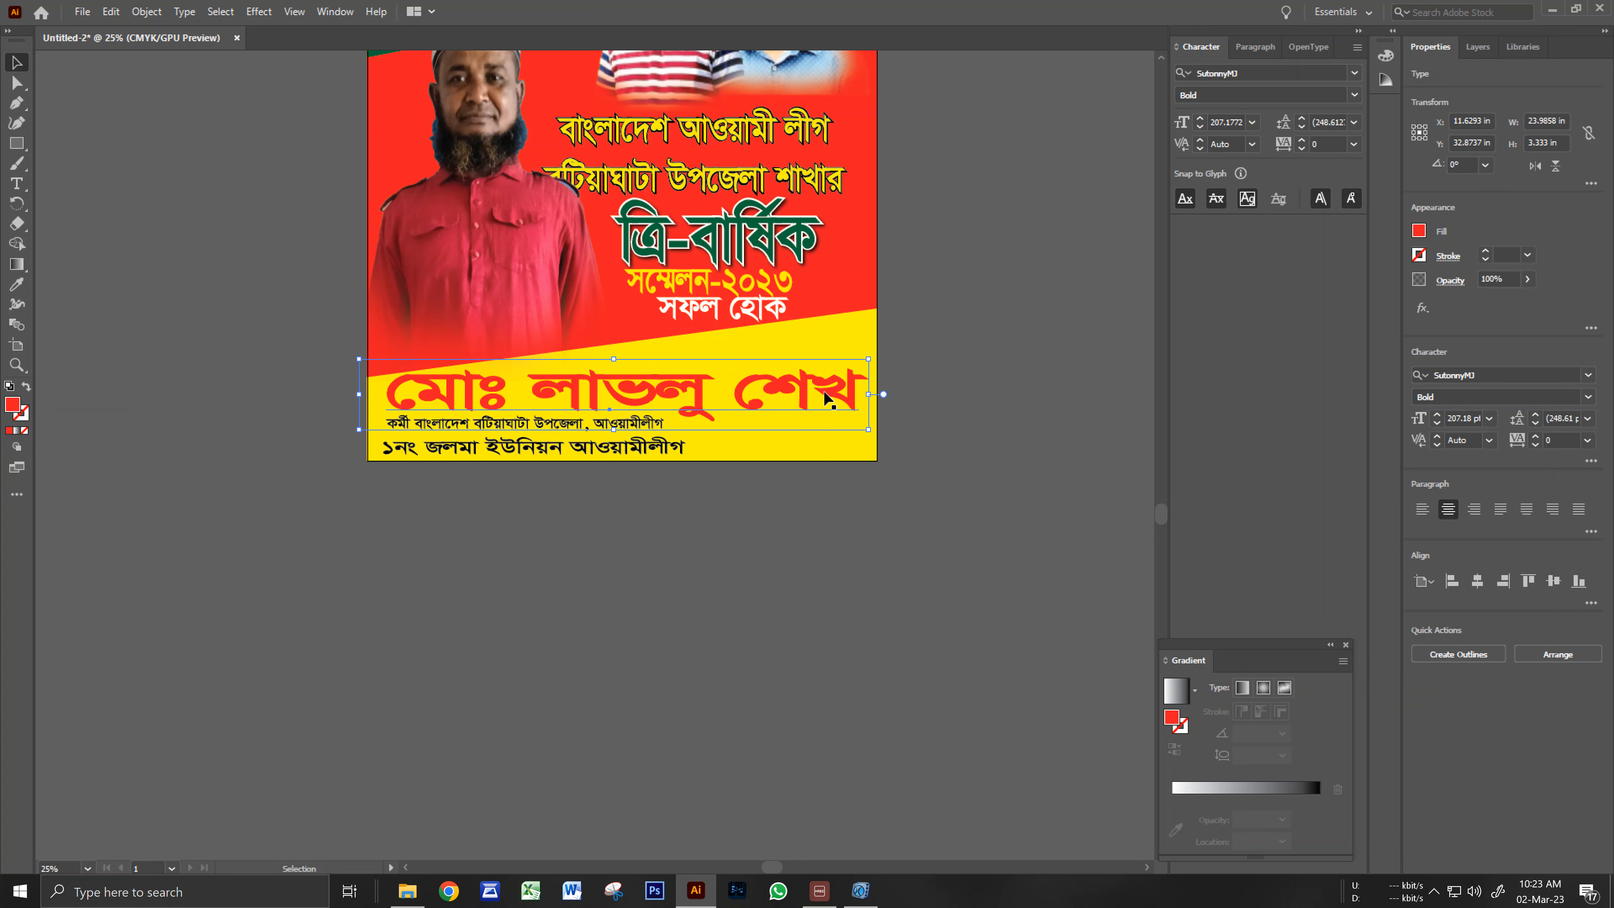
left_click(1502, 253)
key("Up")
key("Up")
key("Up")
key("Up")
key("Up")
key("Up")
key("Up")
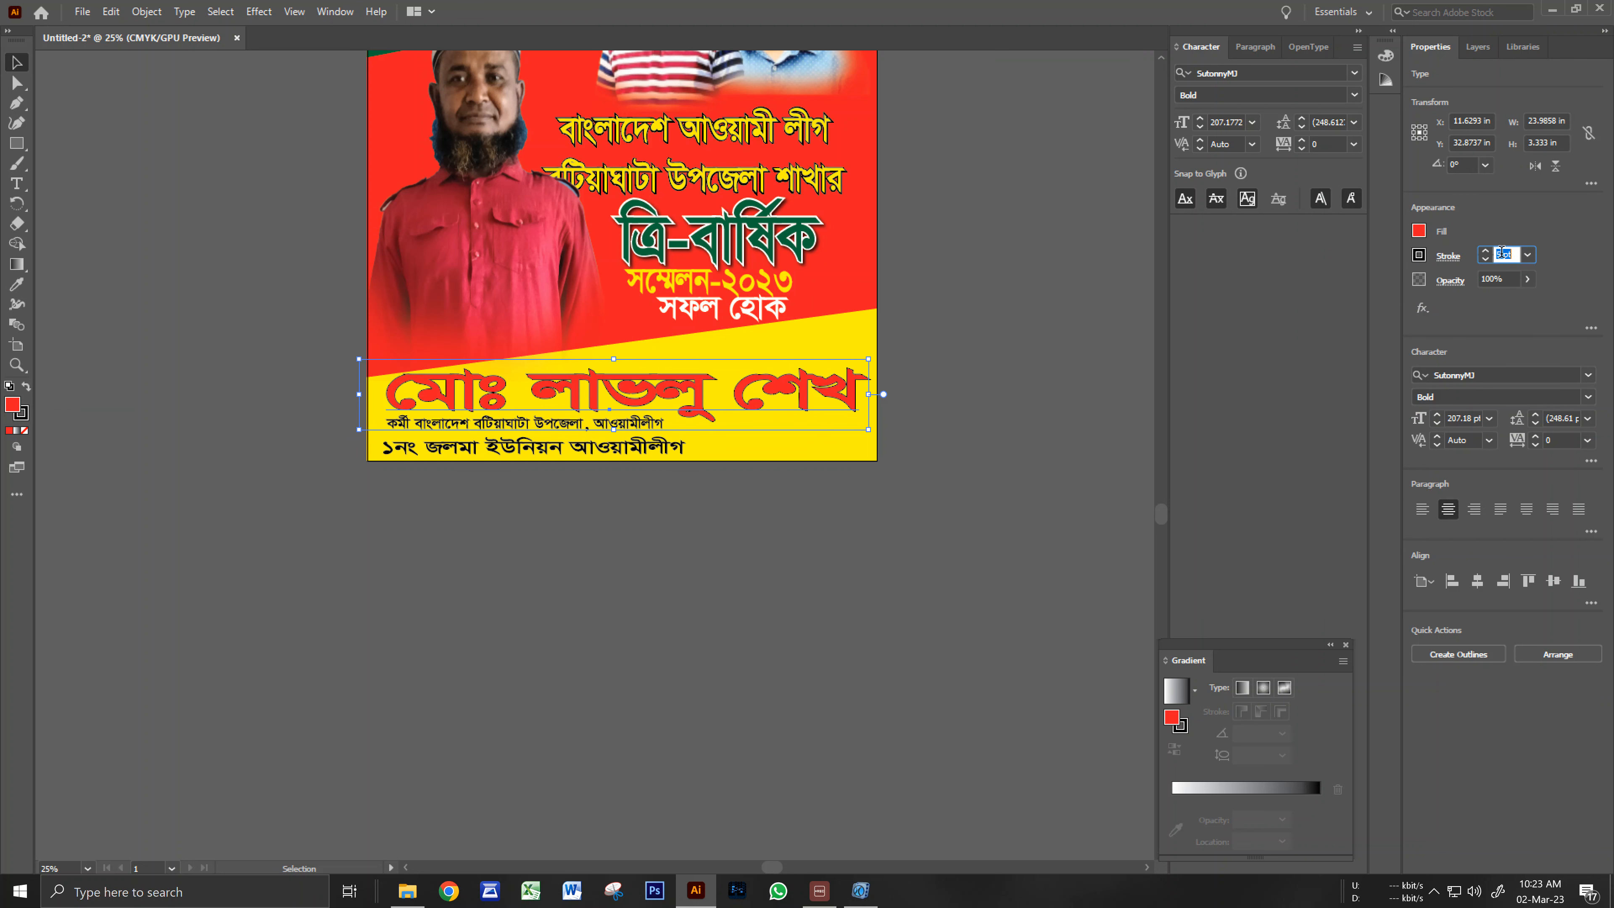
key("Up")
left_click(1419, 254)
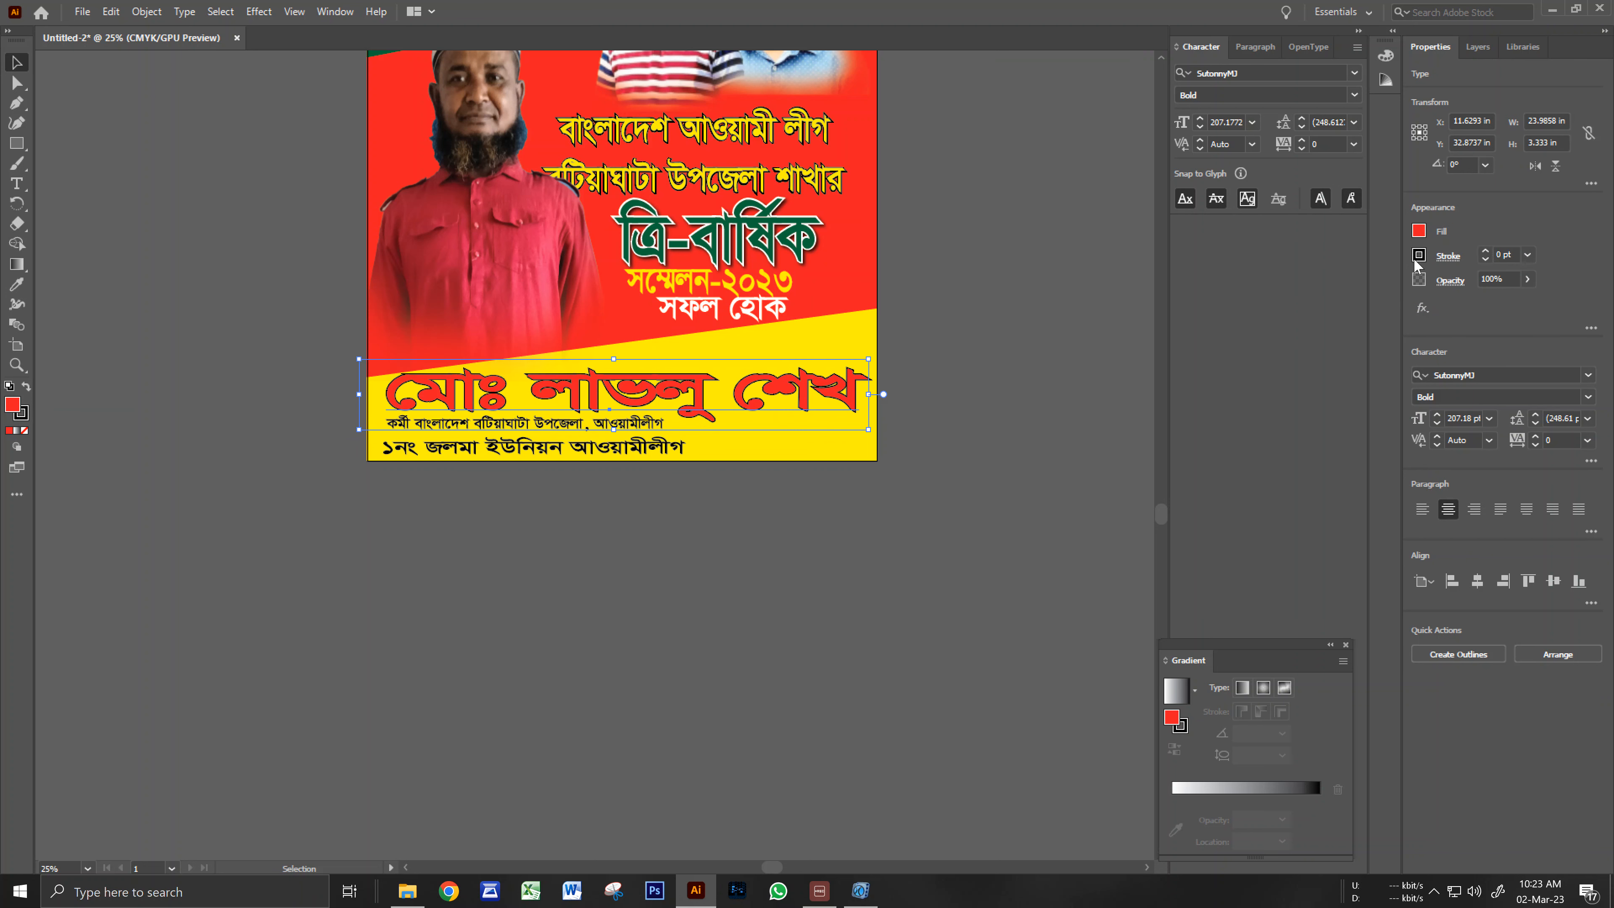
left_click(1259, 315)
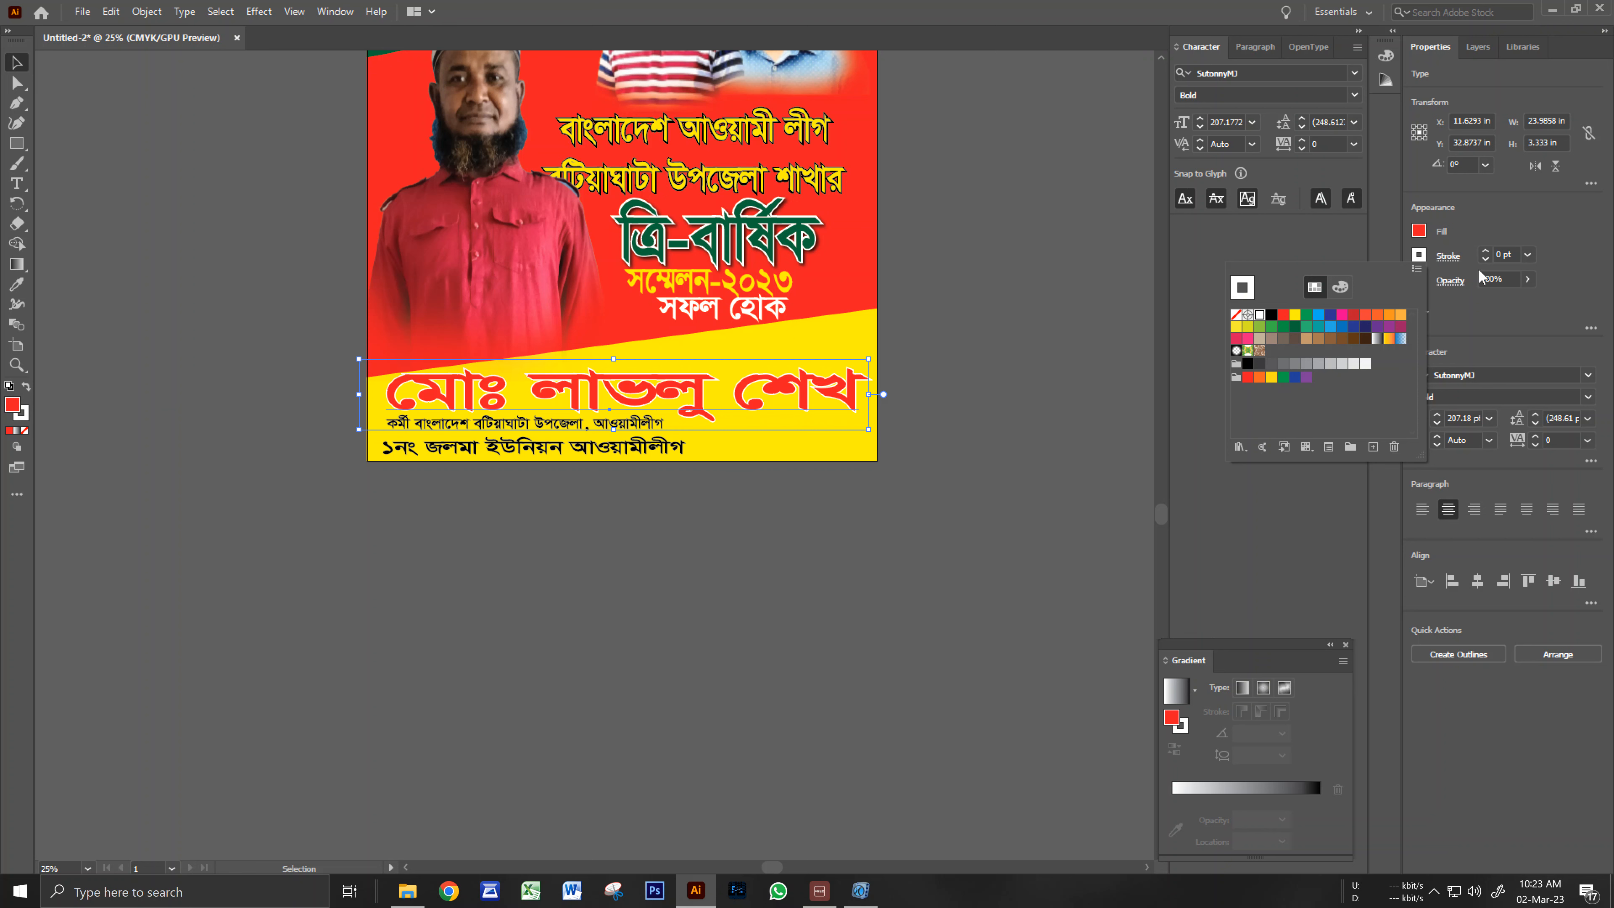
left_click(1506, 254)
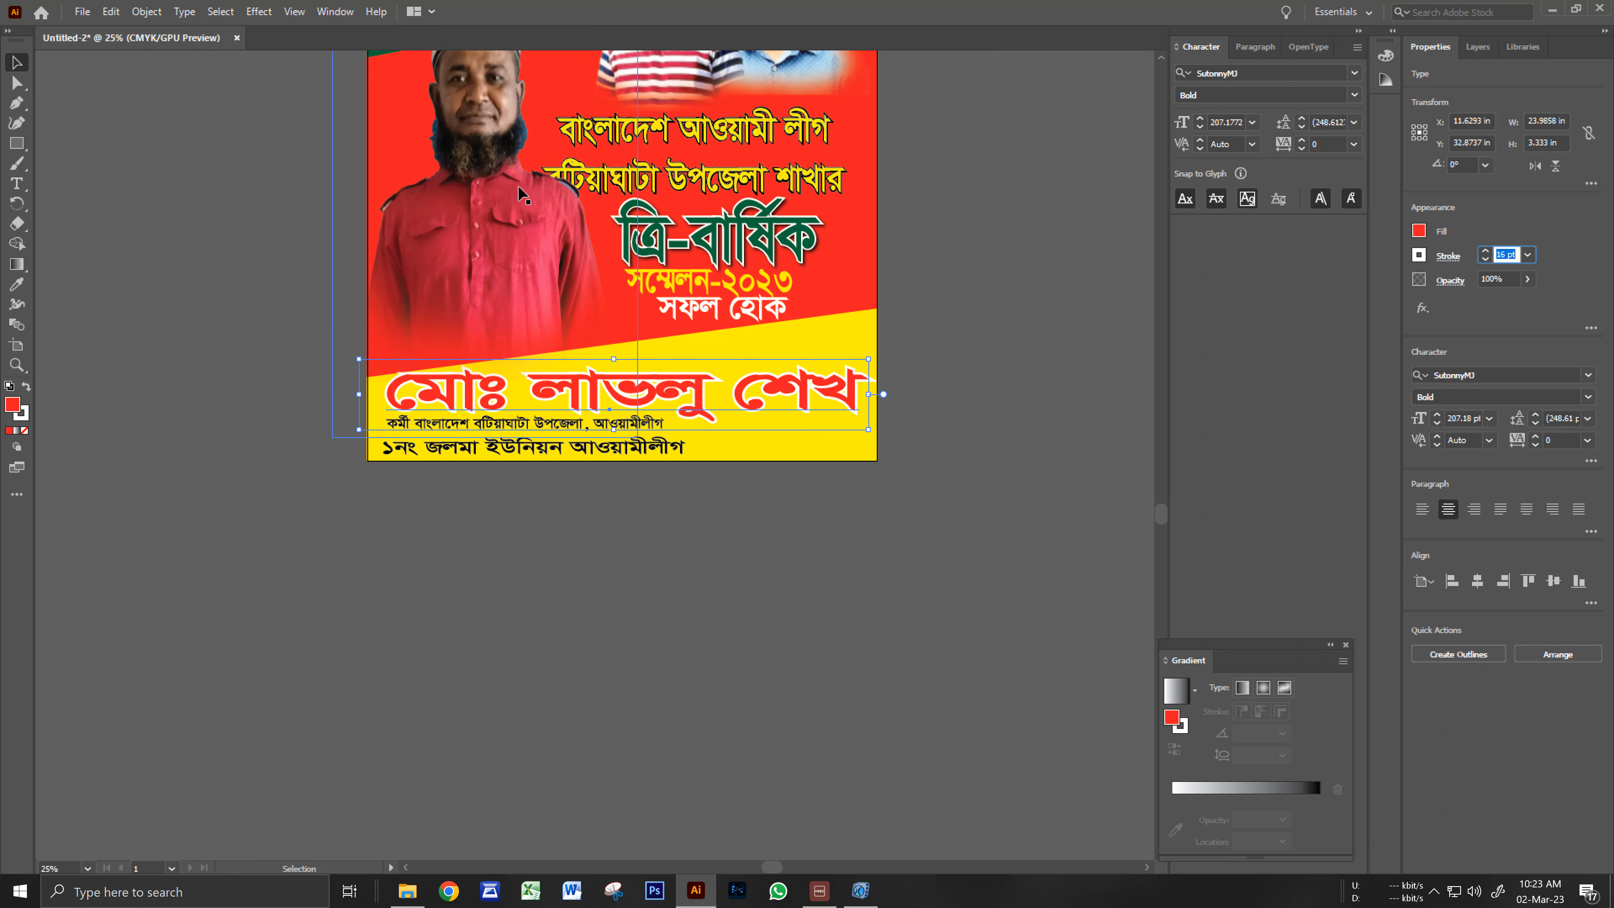
Apply an Effect > Stylize > Drop Shadow to the name with default settings.
left_click(258, 11)
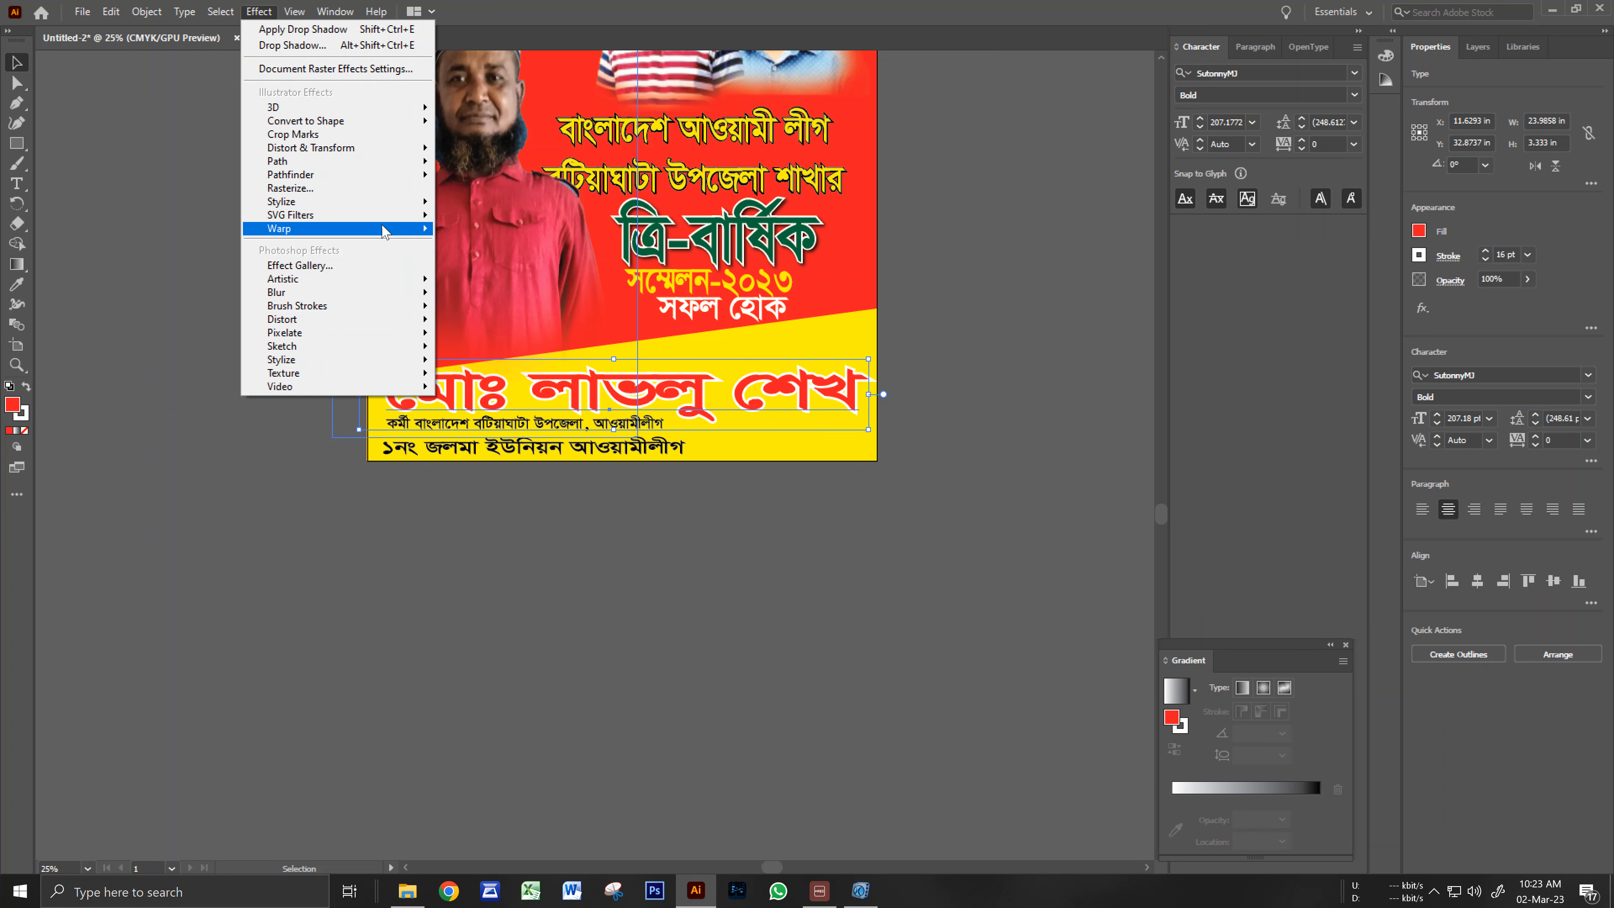
mouse_move(389, 204)
left_click(474, 205)
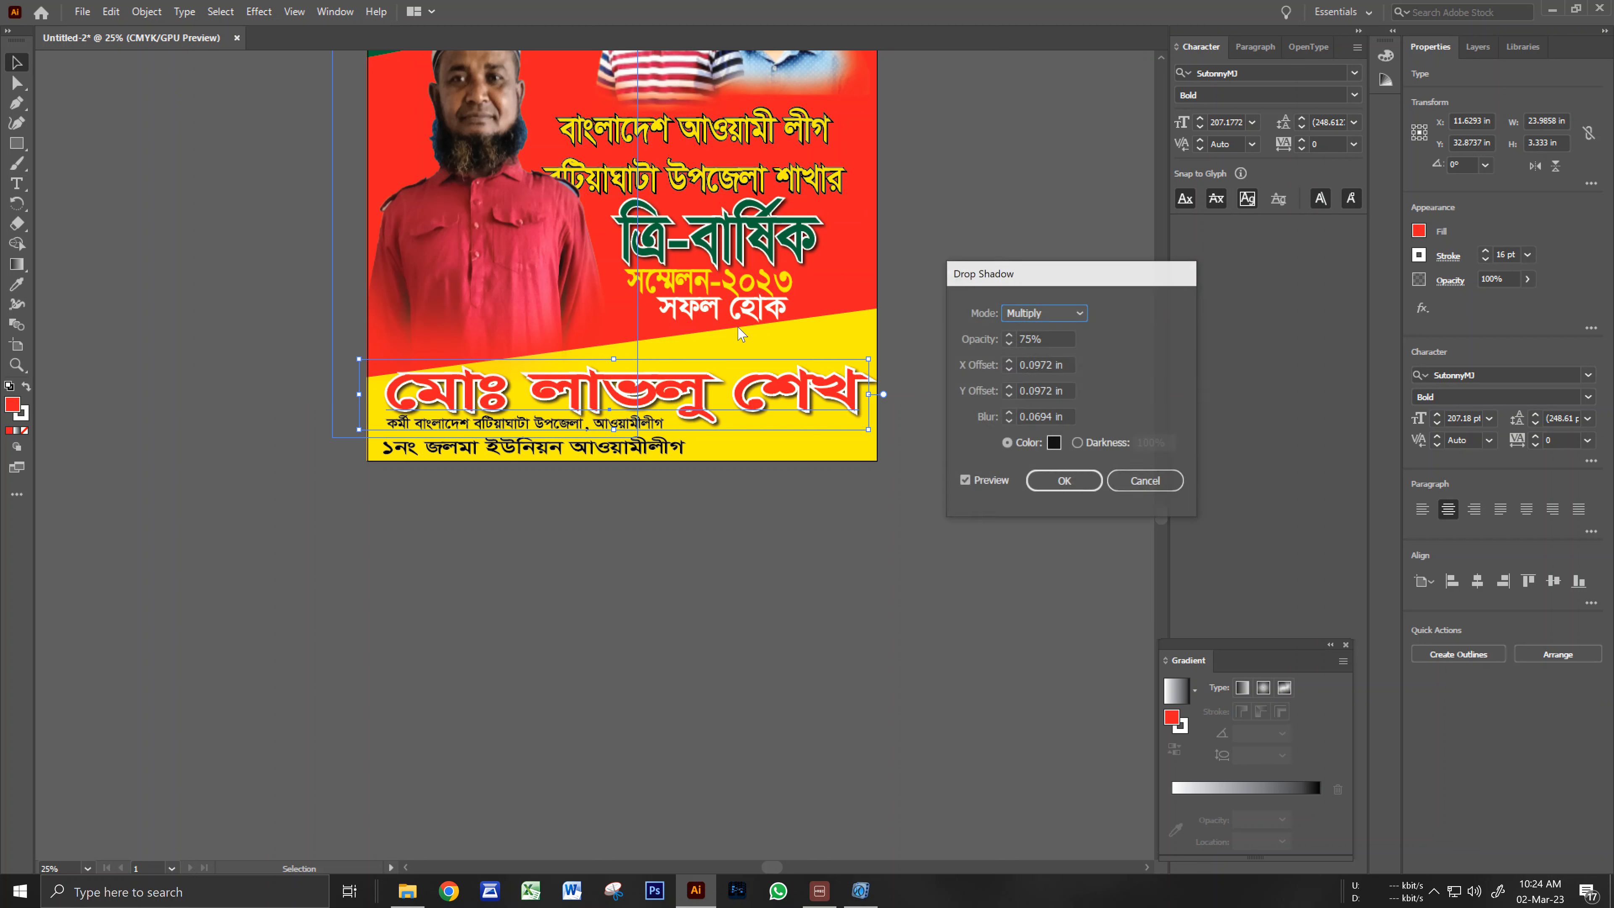
left_click(1029, 483)
left_click(805, 538)
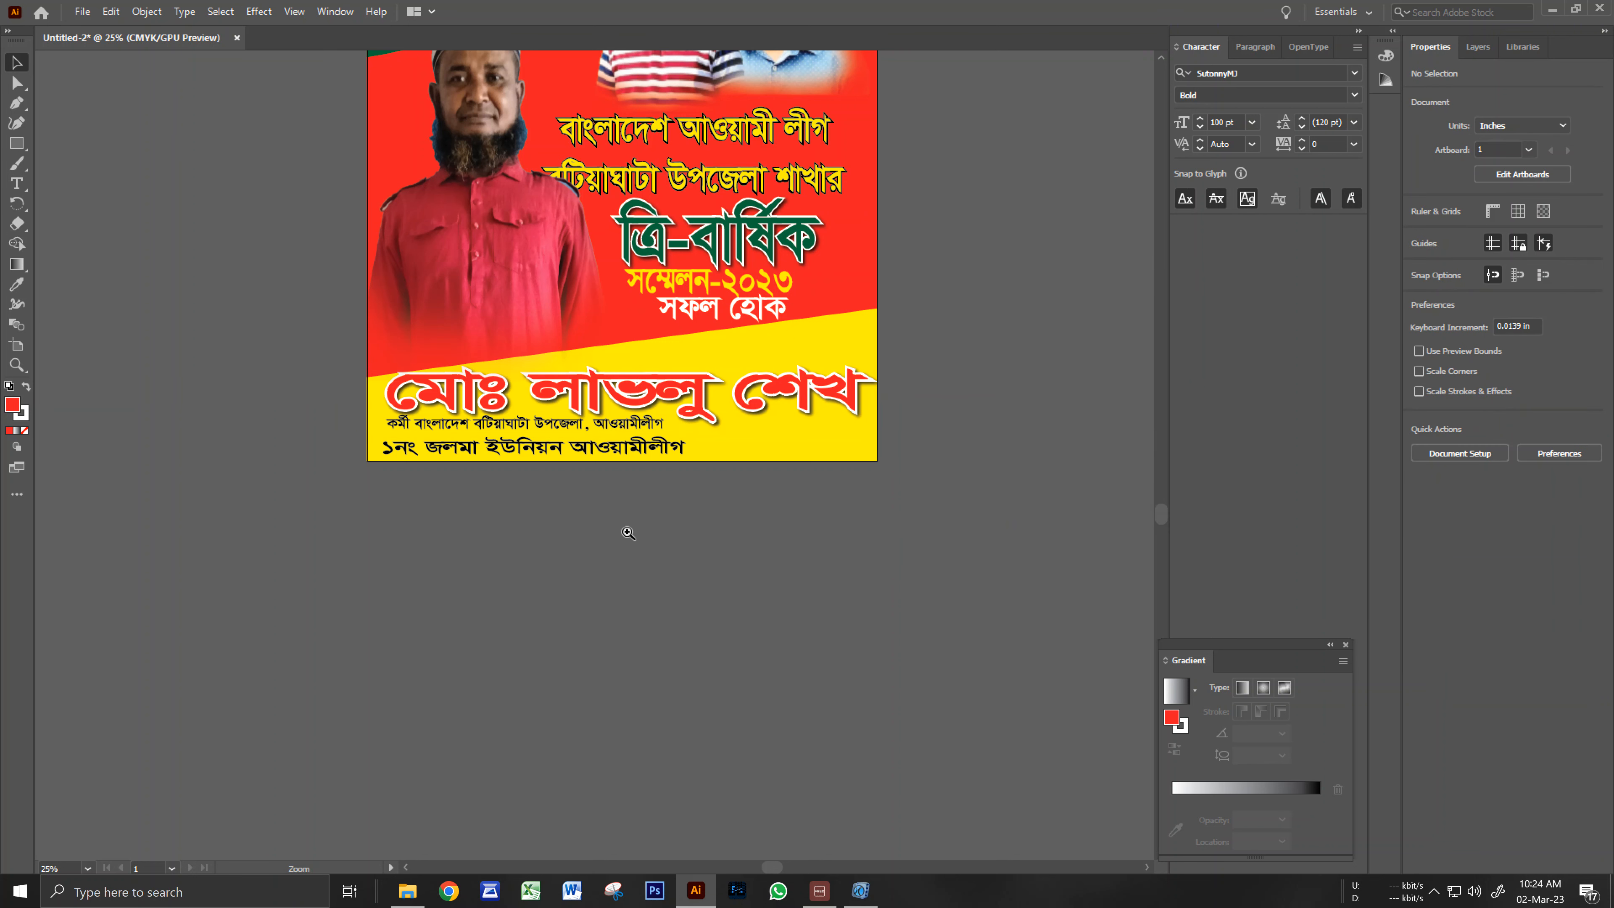
Nudge the bottom line of small text down slightly and colour it blue.
left_click(628, 533, "ctrl")
left_click_drag(516, 348, 814, 489)
left_click(560, 424, "ctrl")
left_click(763, 548)
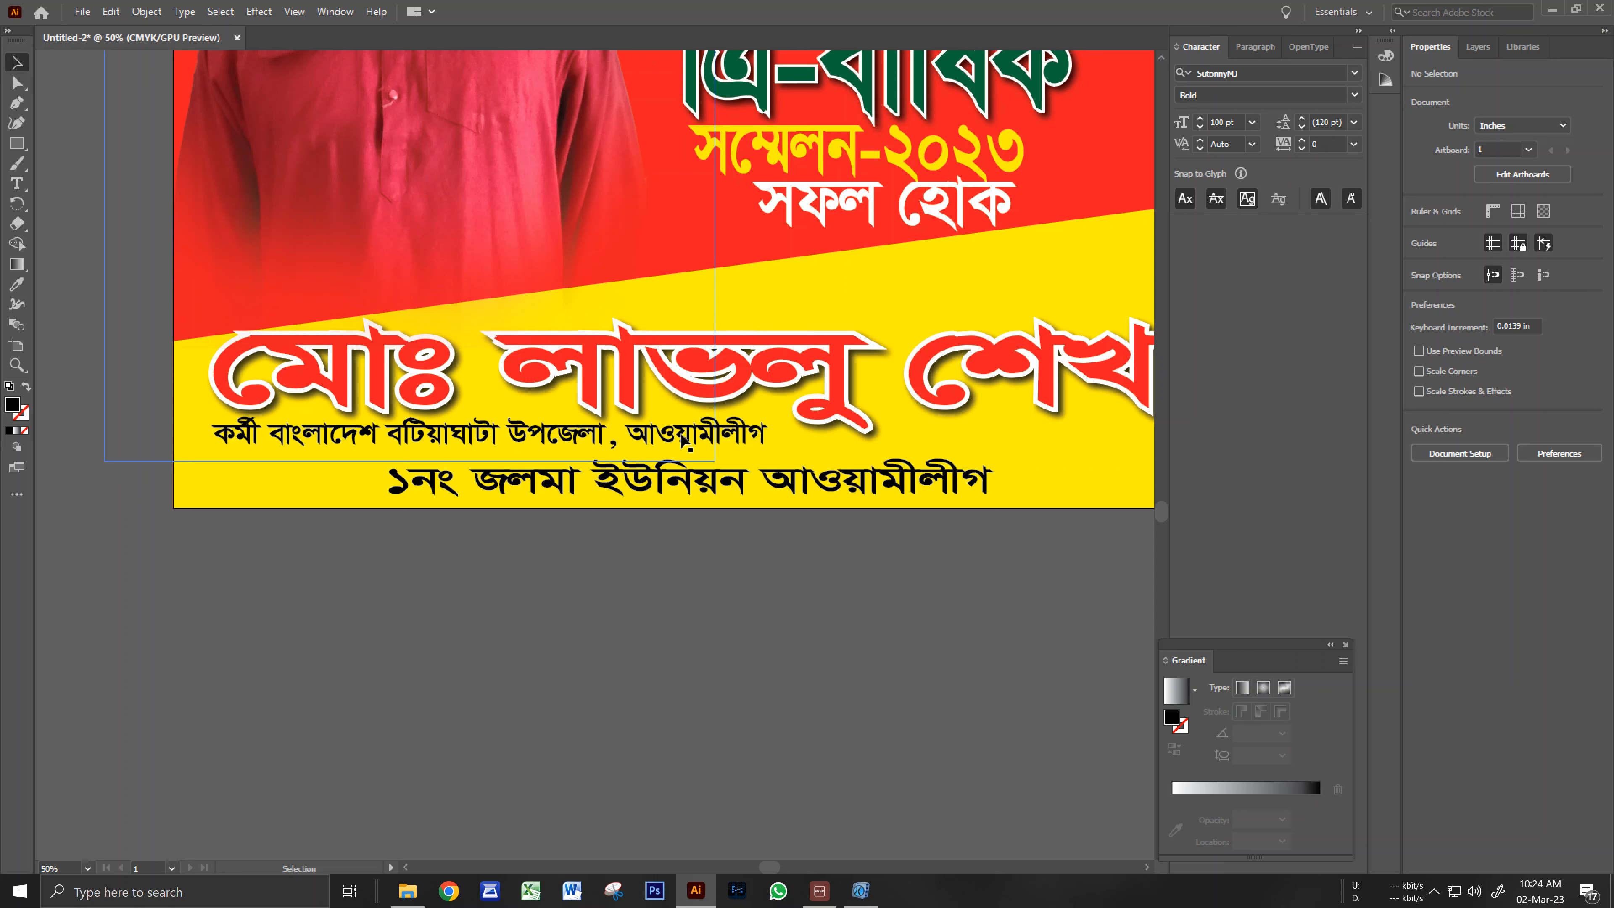
left_click(763, 493)
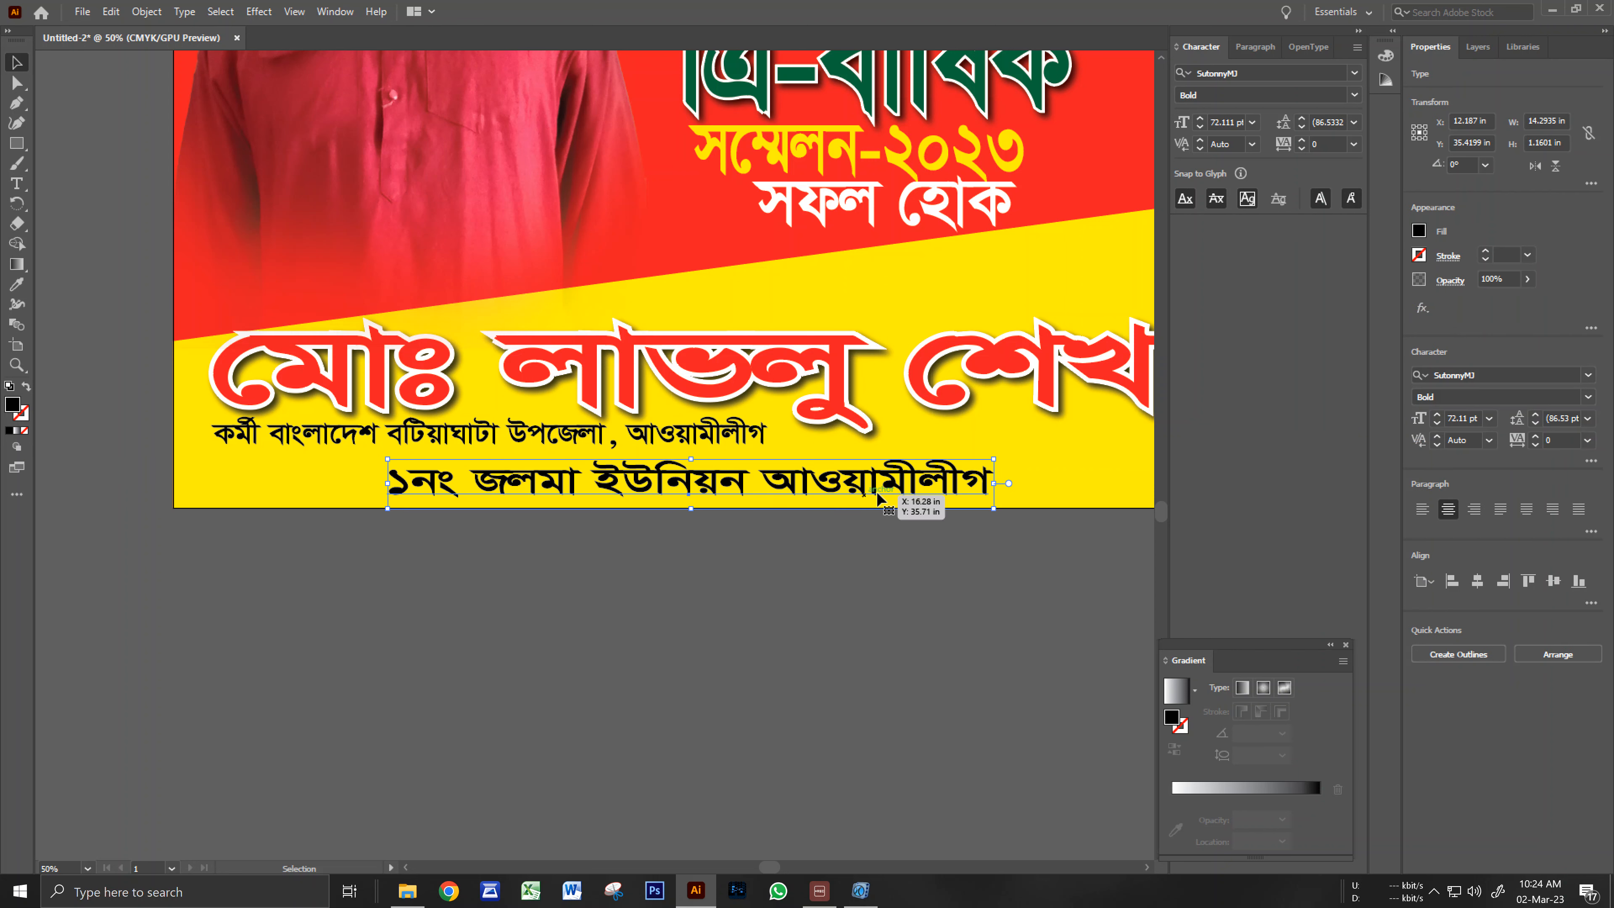
key("Down")
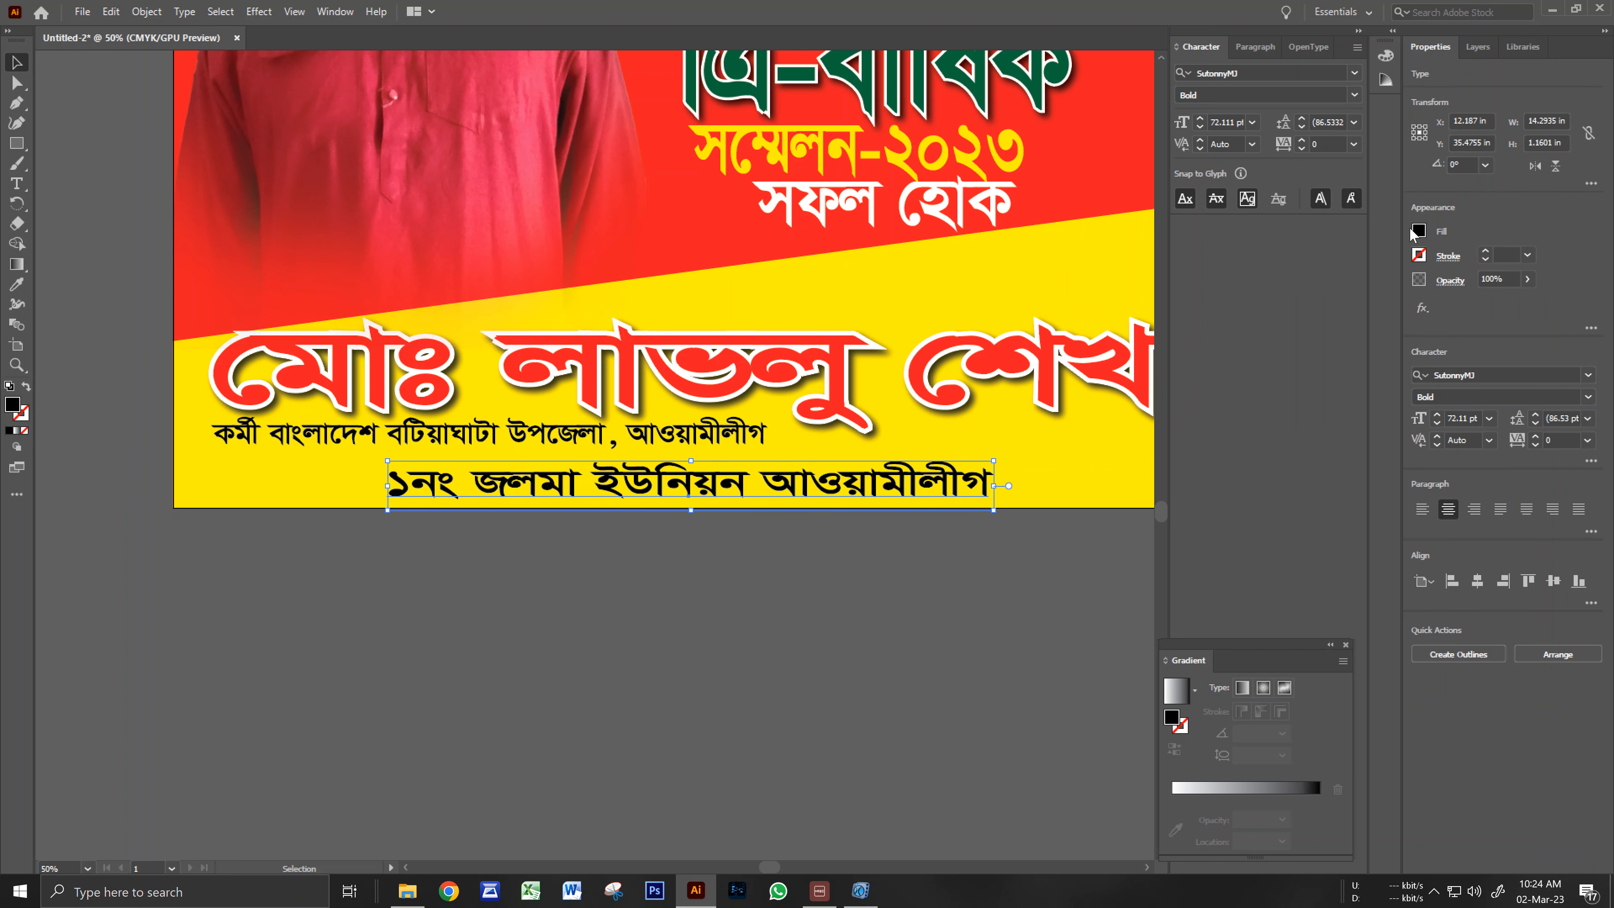
left_click(1417, 233)
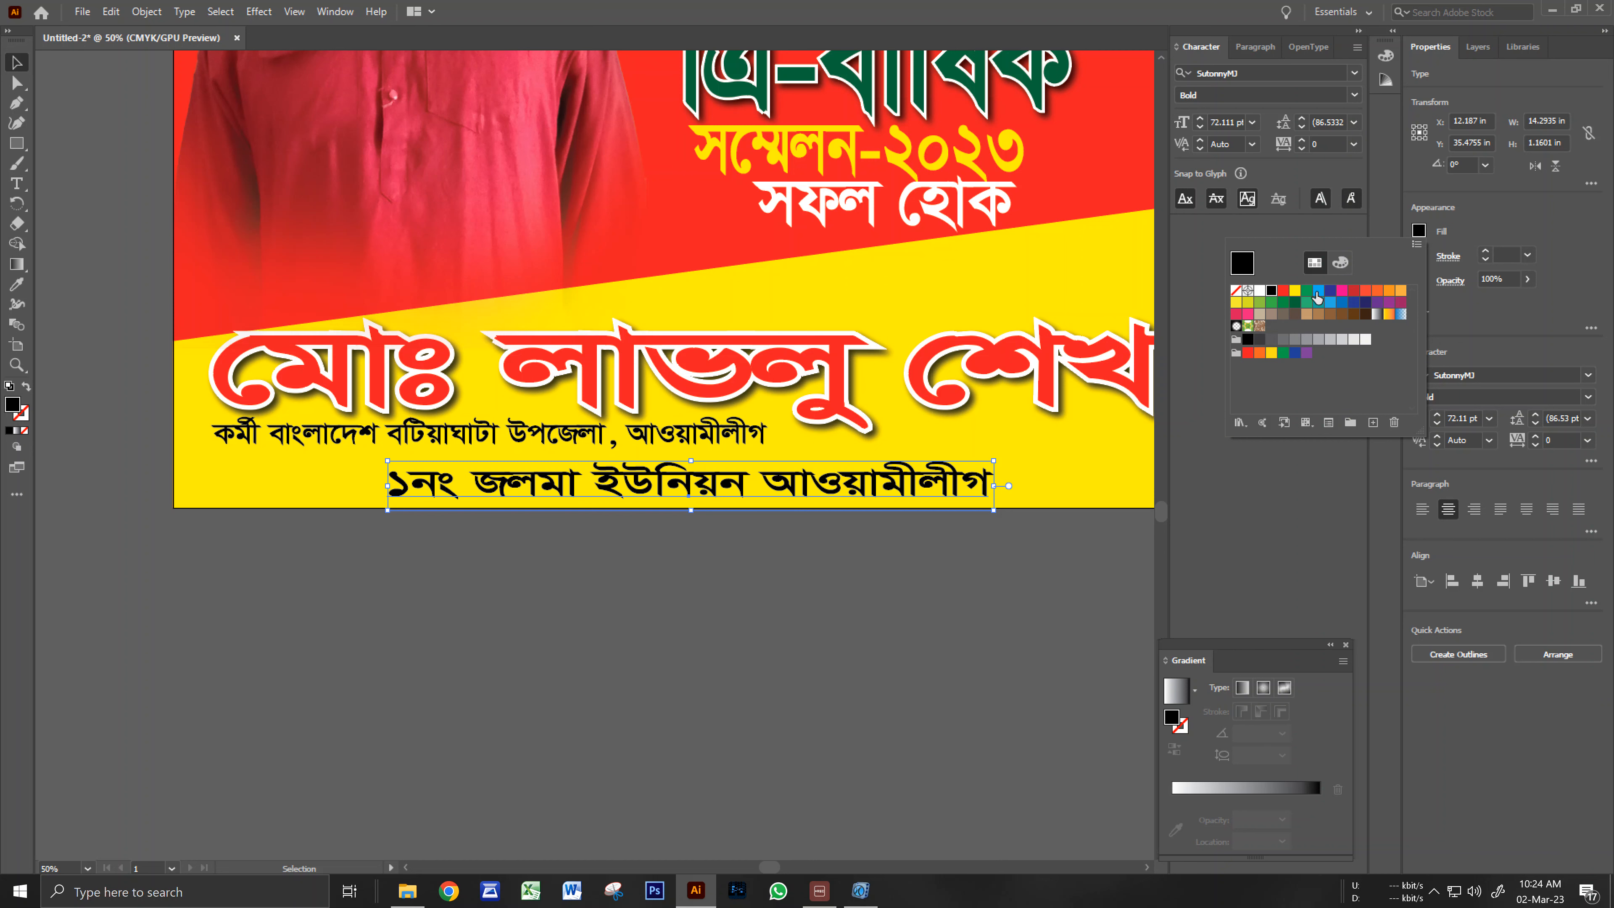
left_click(1334, 290)
left_click(835, 600)
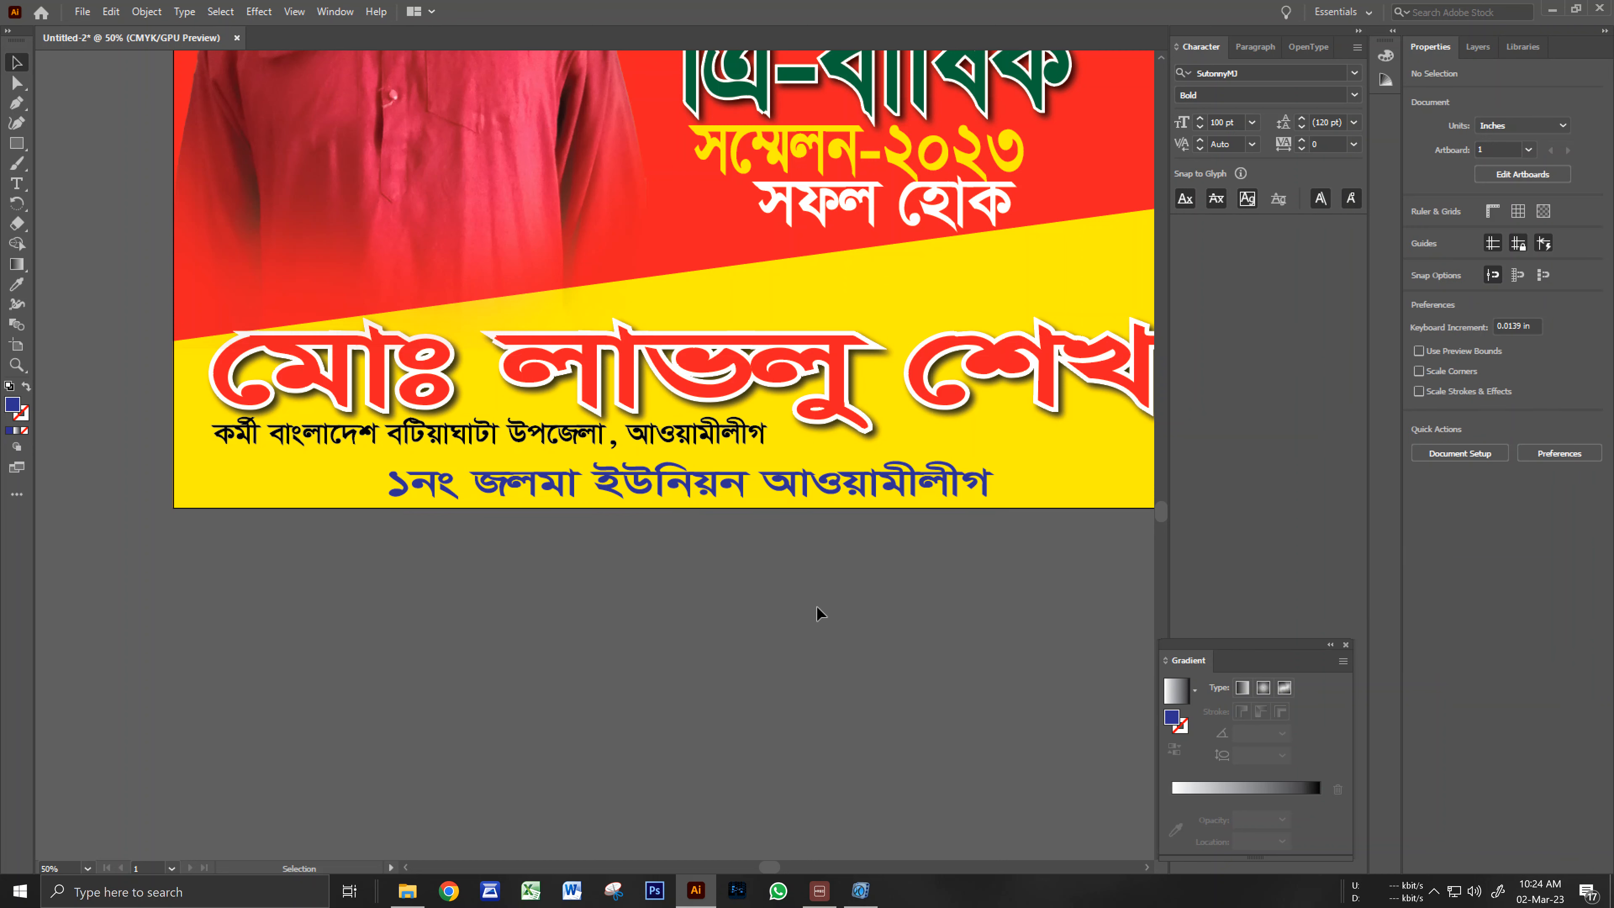
Lock the large photo with Ctrl+2 and centre the black subtitle line under the name.
left_click_drag(714, 459, 237, 456)
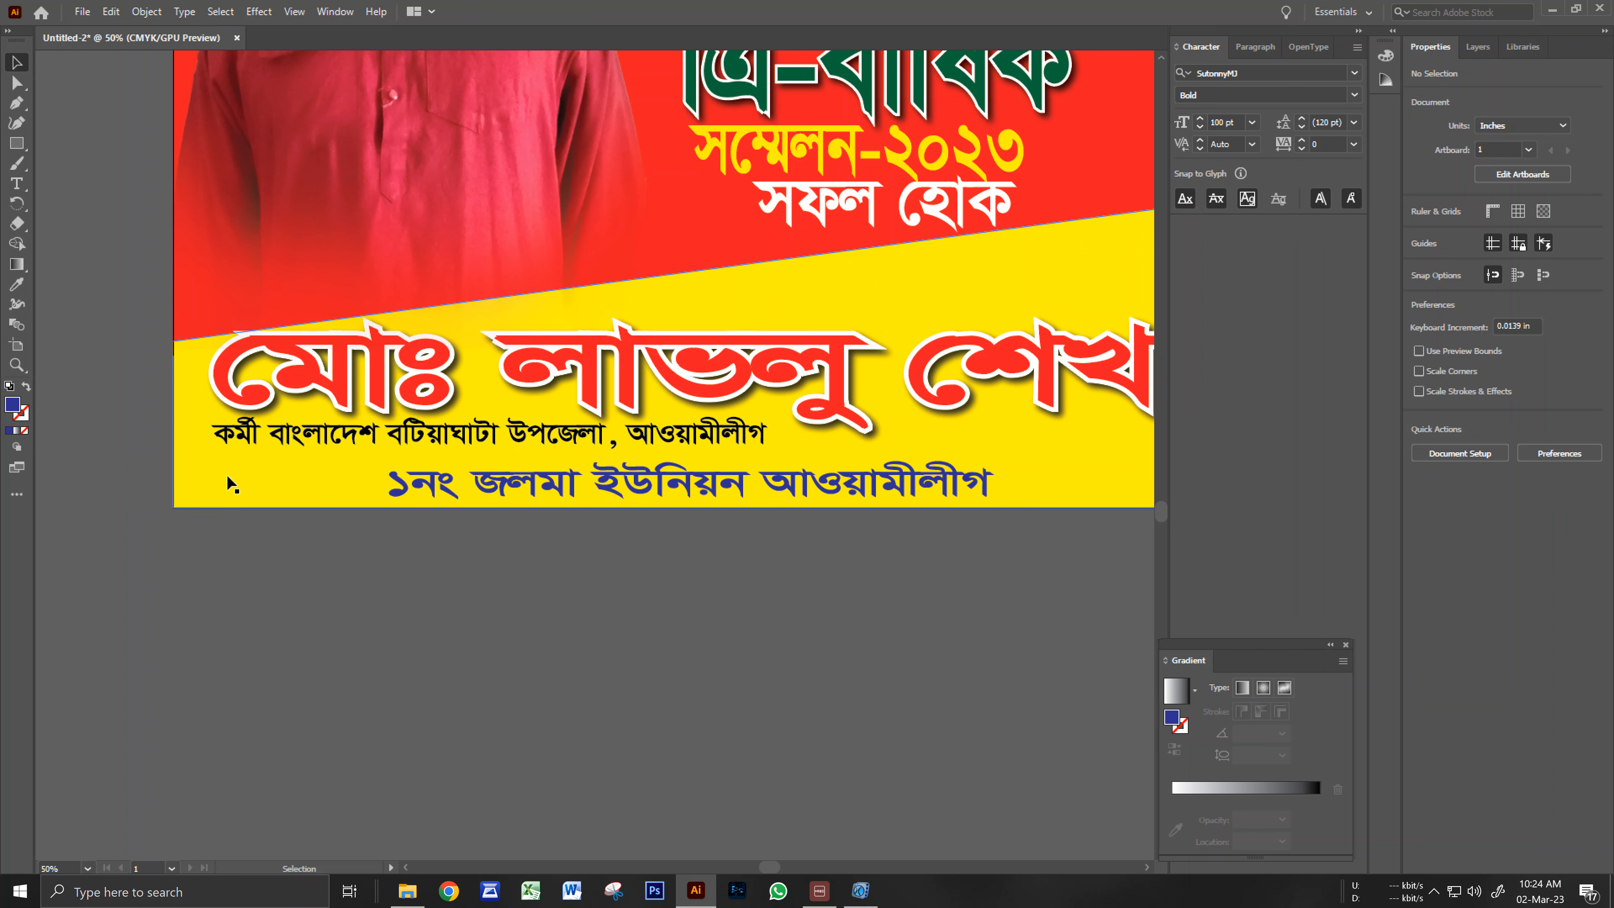
left_click(235, 419)
key("ctrl+2")
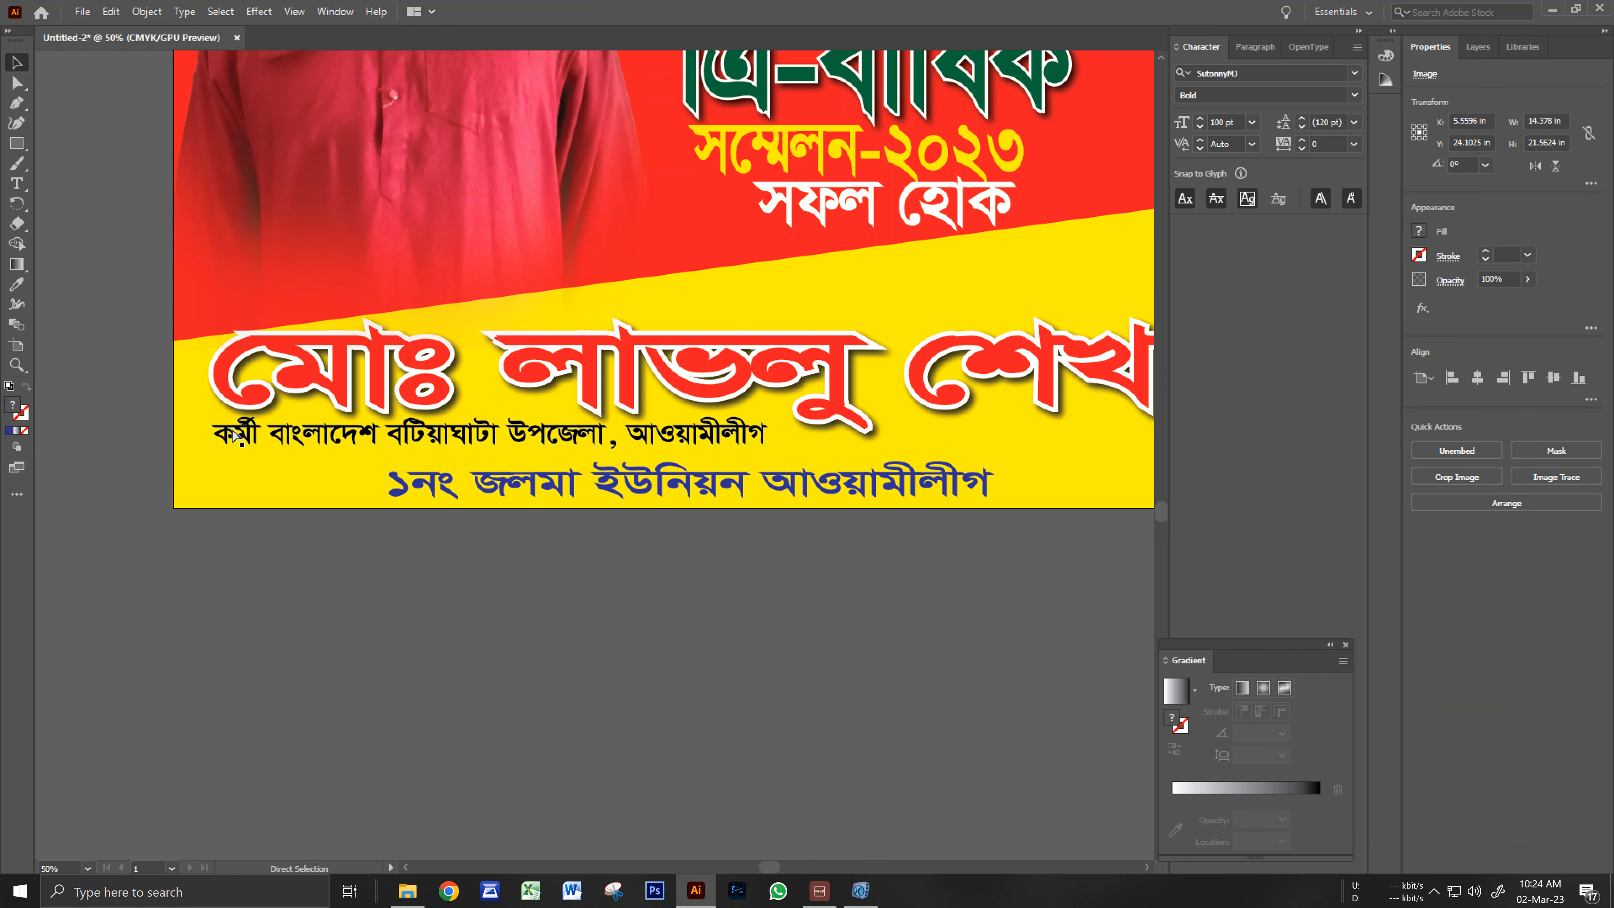
left_click_drag(295, 449, 511, 465)
left_click(647, 568)
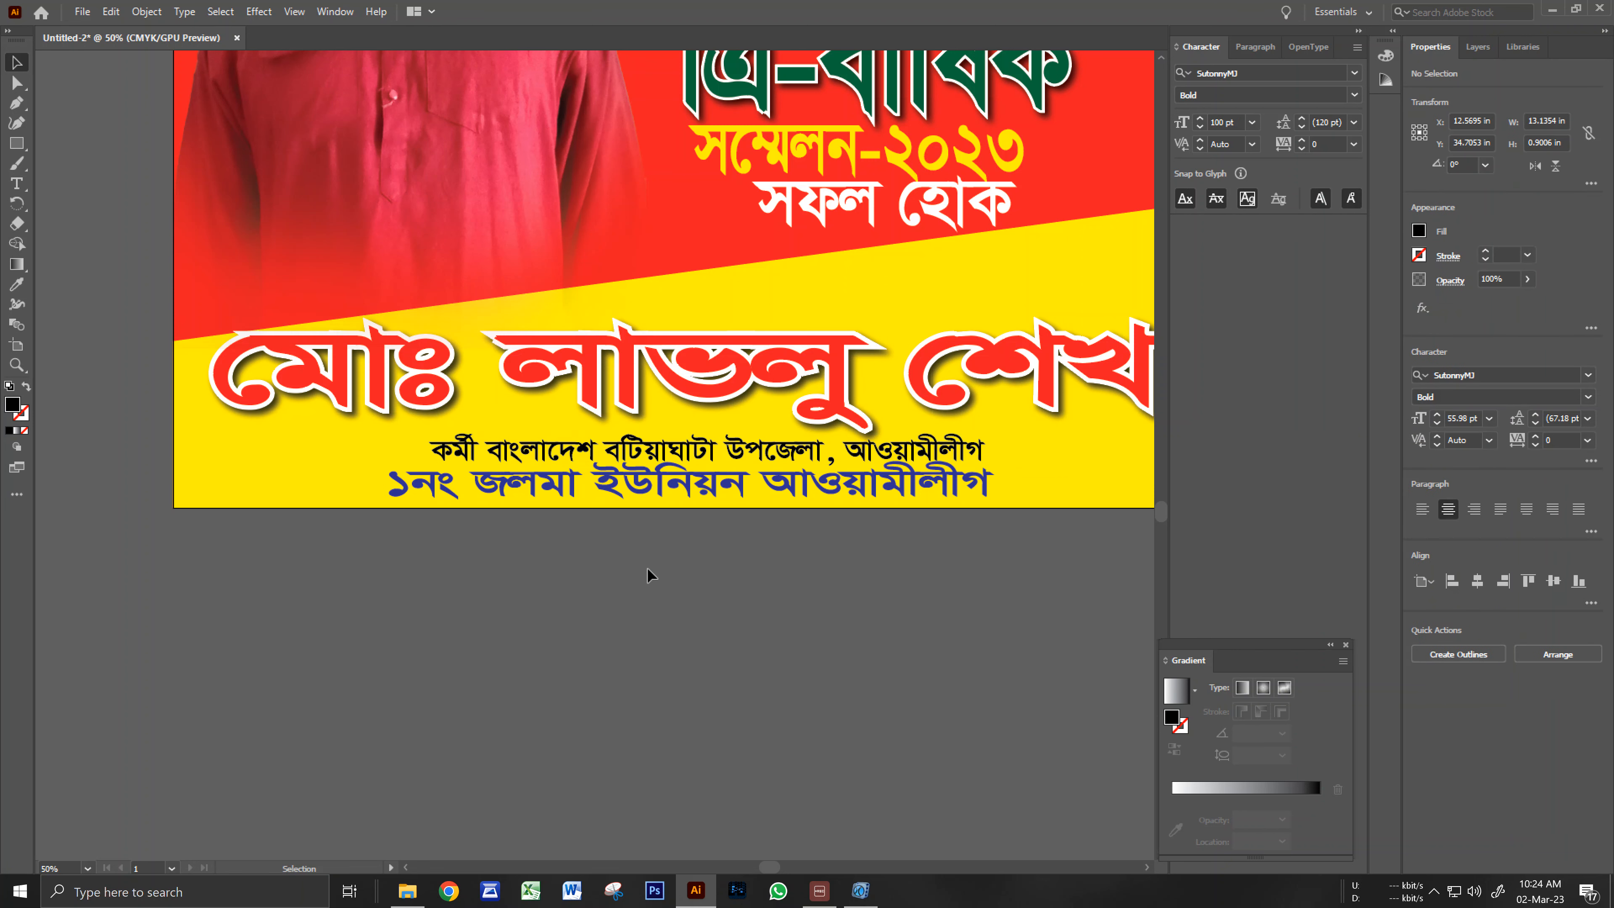
left_click(665, 567, "ctrl+alt")
left_click_drag(662, 525, 694, 600)
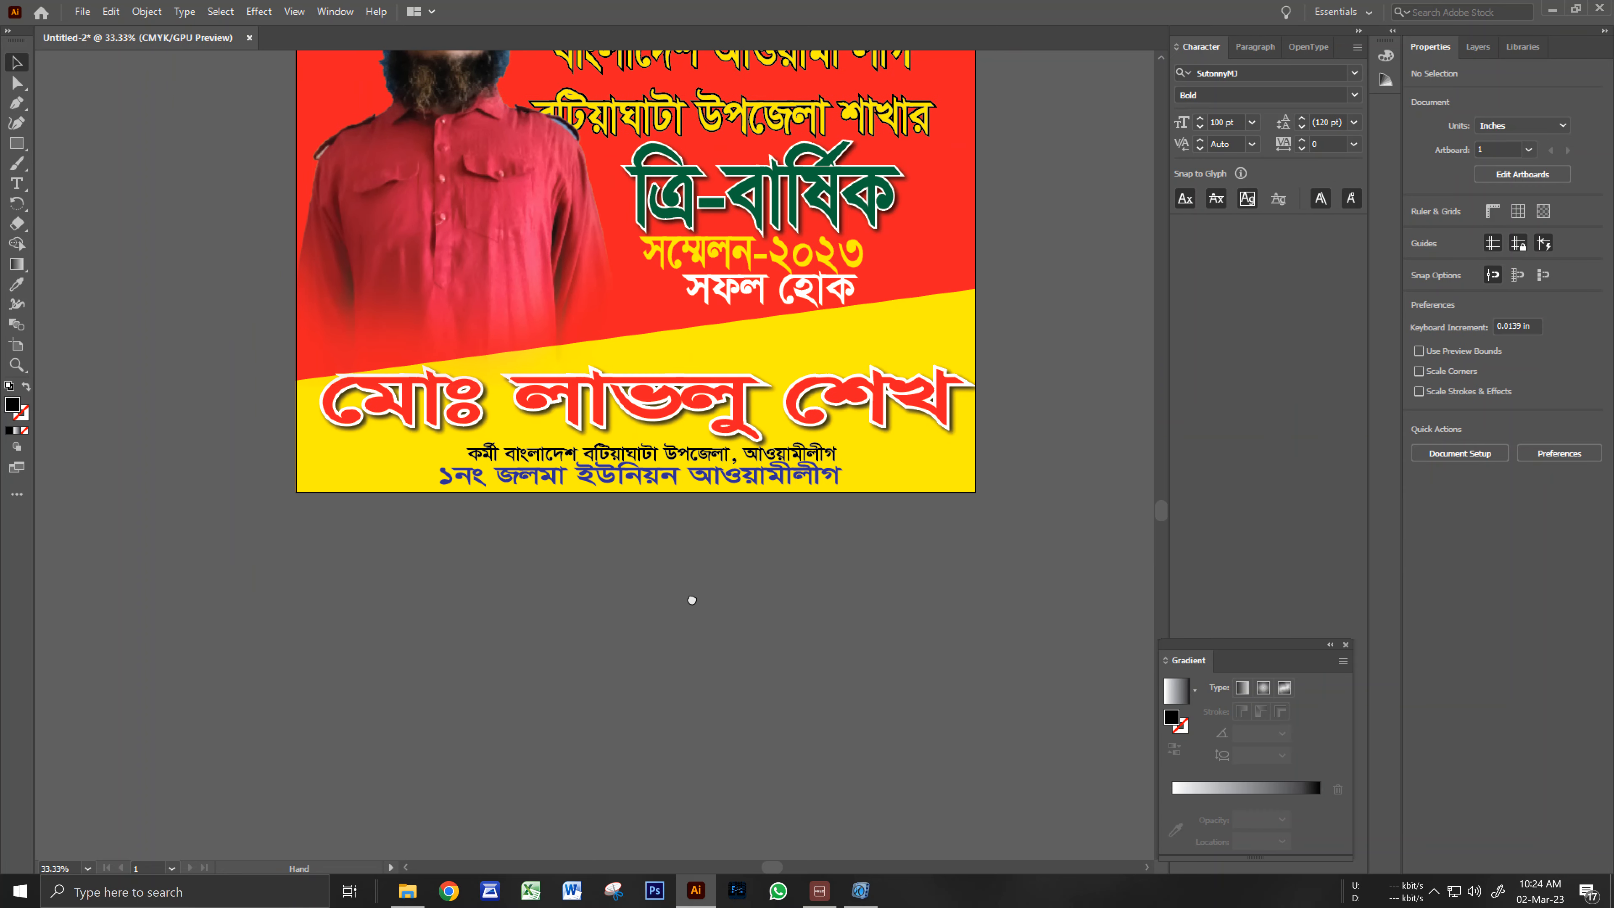
Undo the last placement and arrow-nudge the black subtitle line down and right.
key("ctrl+z")
key("Down")
key("Down")
key("Down")
key("Down")
key("Down")
key("Down")
key("Down")
key("Down")
key("Down")
key("Down")
key("Down")
key("Down")
key("Down")
key("Down")
key("Right")
key("Right")
key("Right")
key("Down")
key("Down")
key("Right")
left_click(530, 548)
key("ctrl+minus")
left_click_drag(590, 377, 549, 599)
key("ctrl+minus")
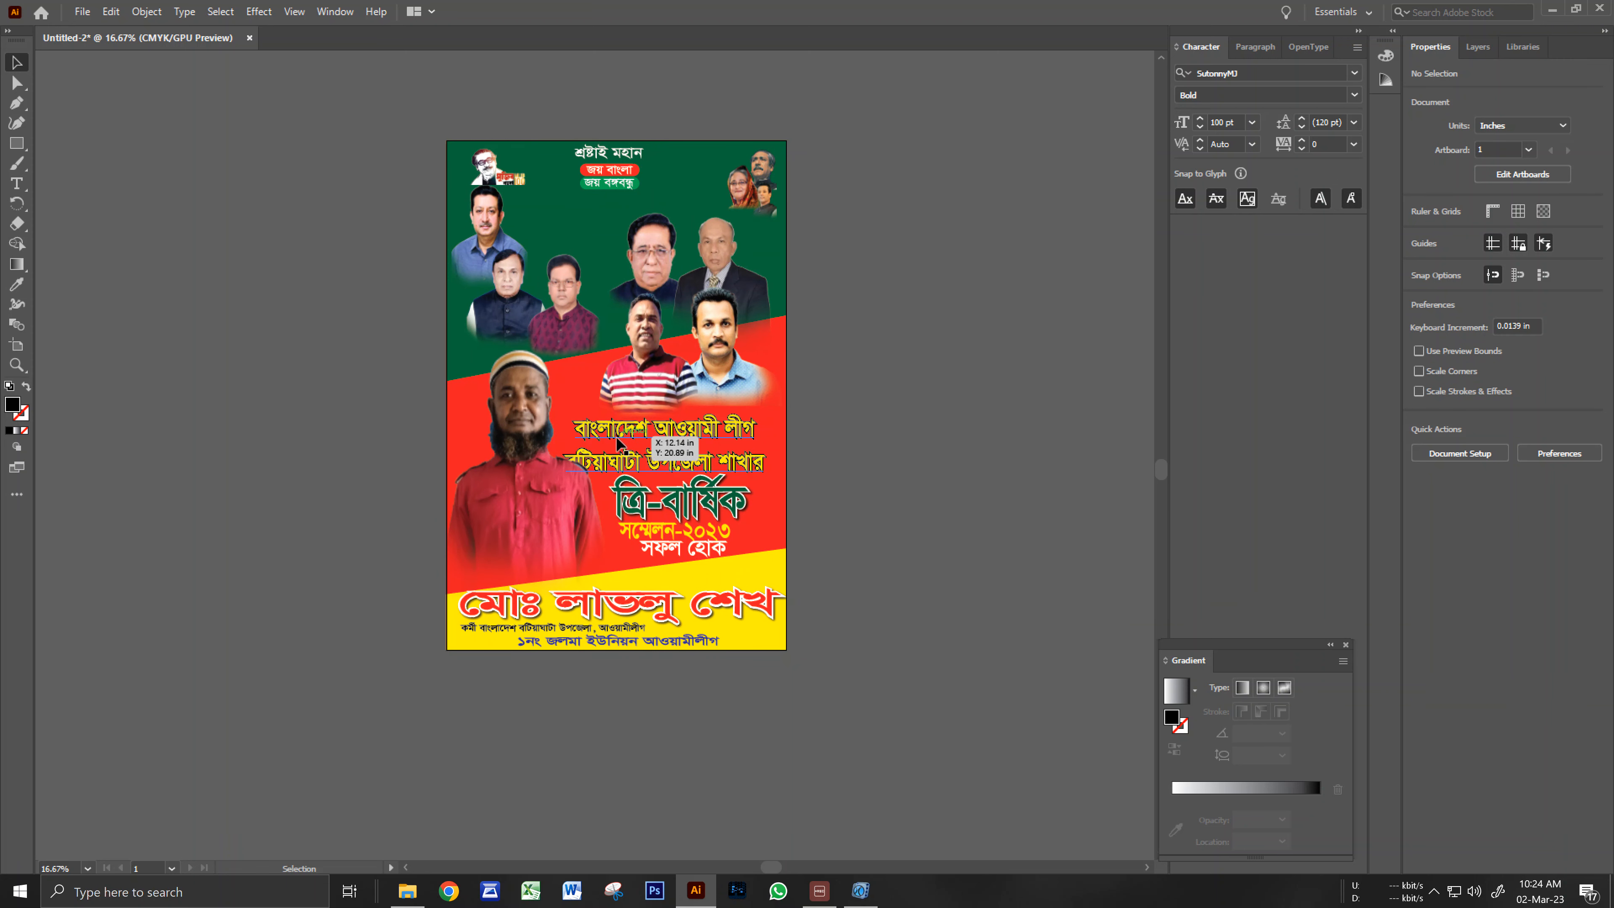
Shift the two-line headline slightly right and up.
left_click(708, 480, "ctrl")
left_click(604, 479, "ctrl")
left_click_drag(668, 441, 690, 451)
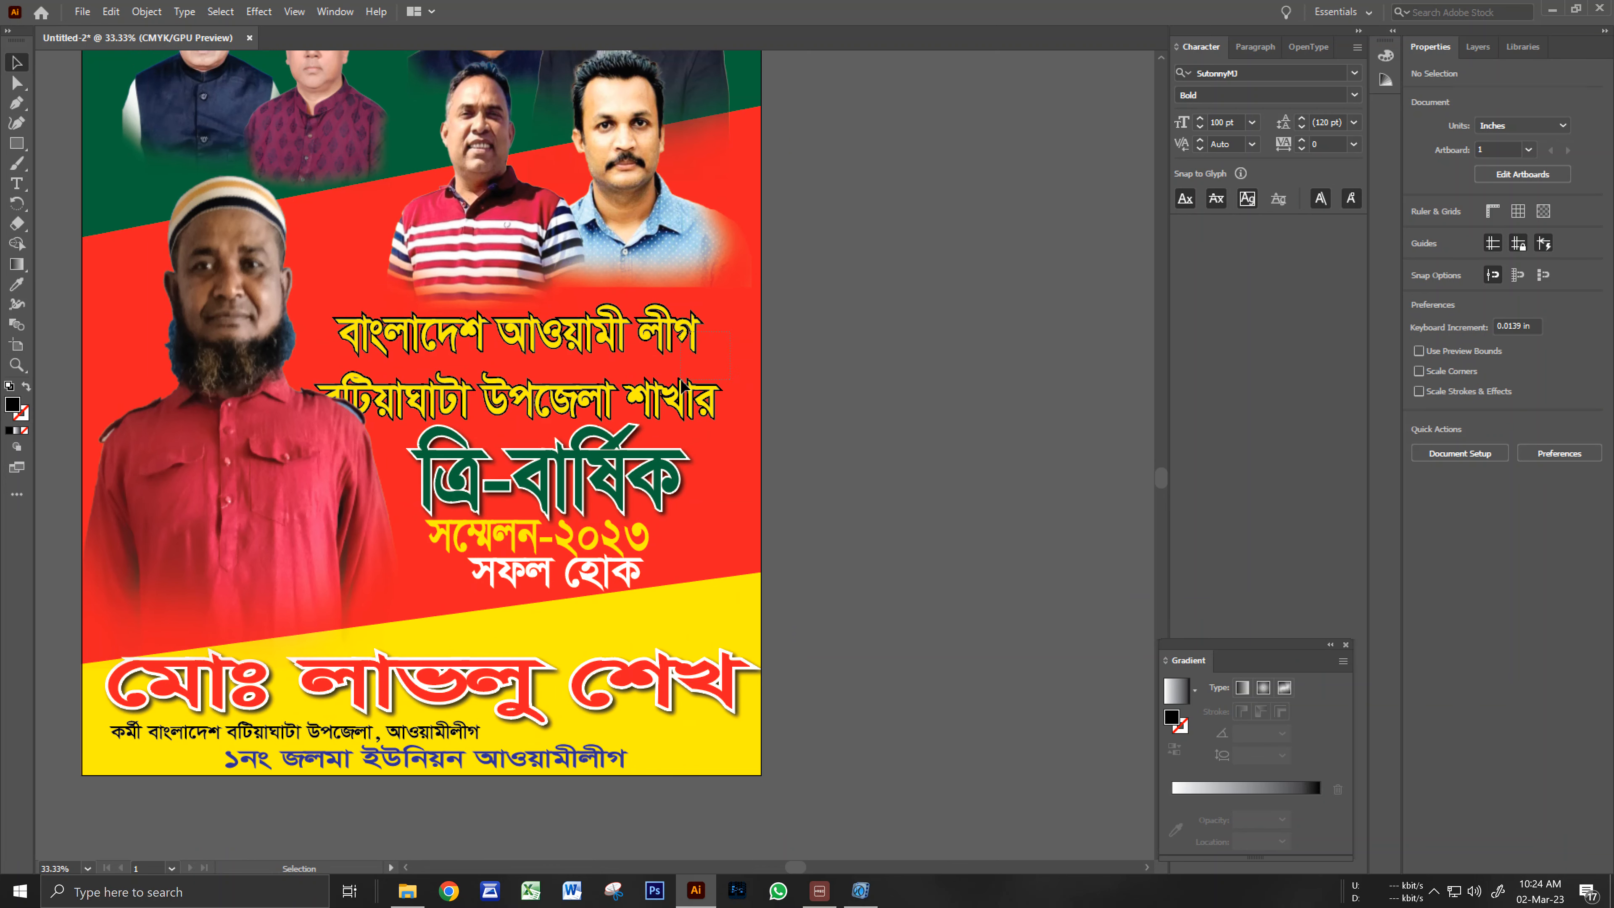
left_click_drag(688, 398, 699, 455)
key("Up")
key("Up")
key("Up")
key("Up")
key("Up")
key("Up")
key("Up")
key("Up")
key("Right")
key("Right")
key("Right")
key("Right")
key("Right")
key("Right")
key("Right")
key("Right")
key("Right")
key("Right")
key("Right")
key("Right")
key("Right")
key("Right")
key("Right")
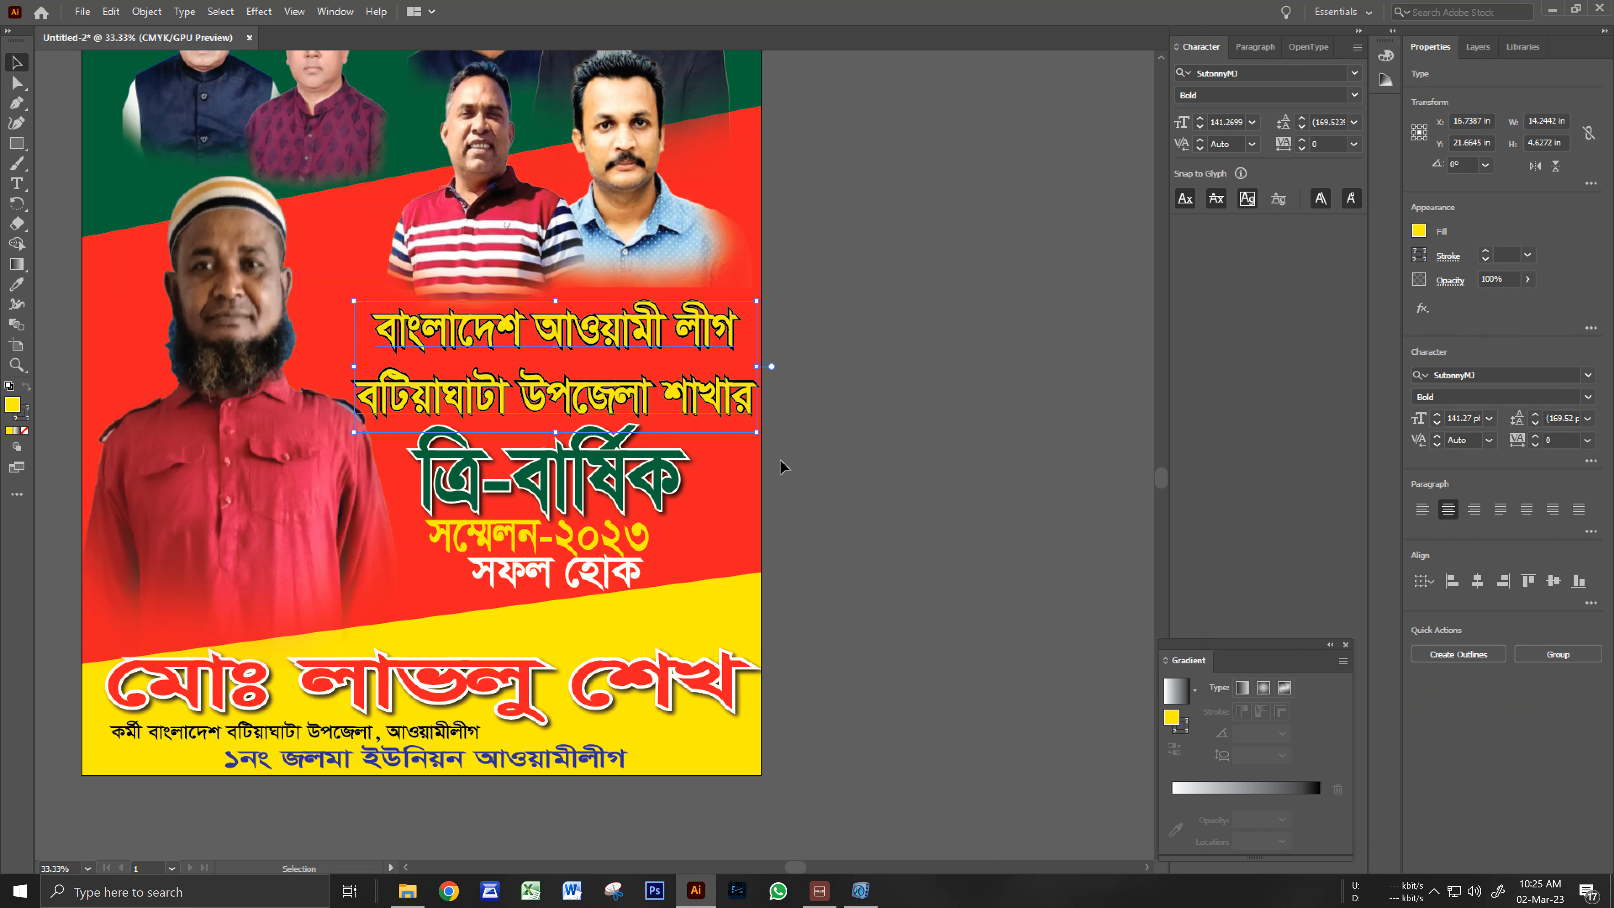
left_click(828, 436)
Zoom out and review the full poster layout, checking the red name.
key("ctrl+minus")
left_click_drag(524, 431, 542, 491)
key("ctrl+minus")
left_click_drag(527, 496, 605, 316)
left_click(563, 351)
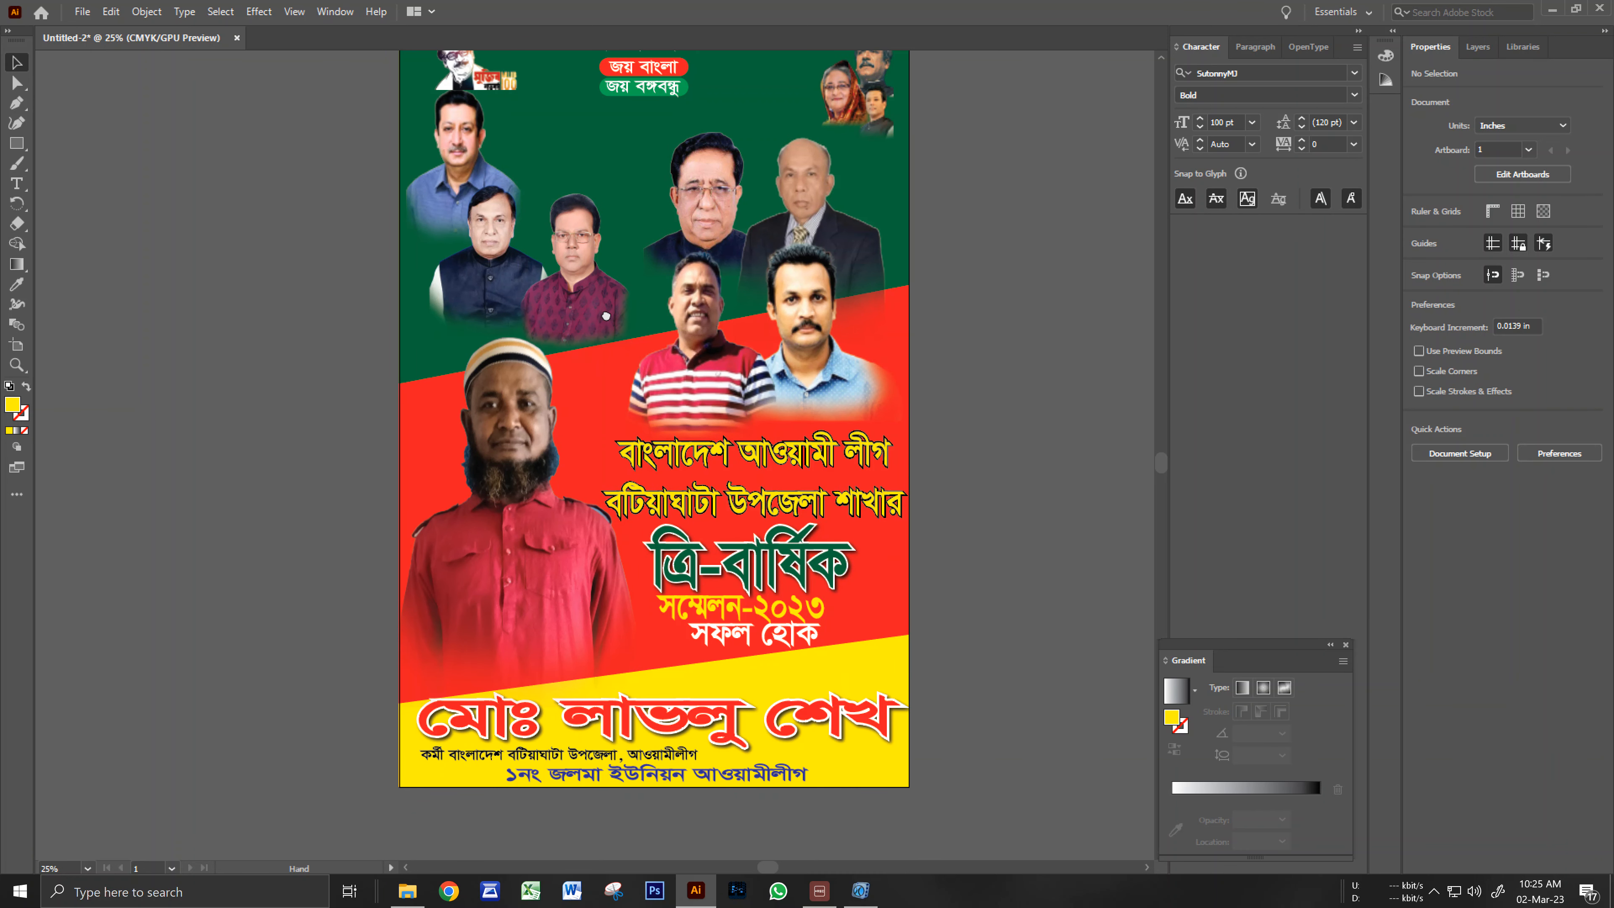
left_click_drag(605, 316, 614, 302)
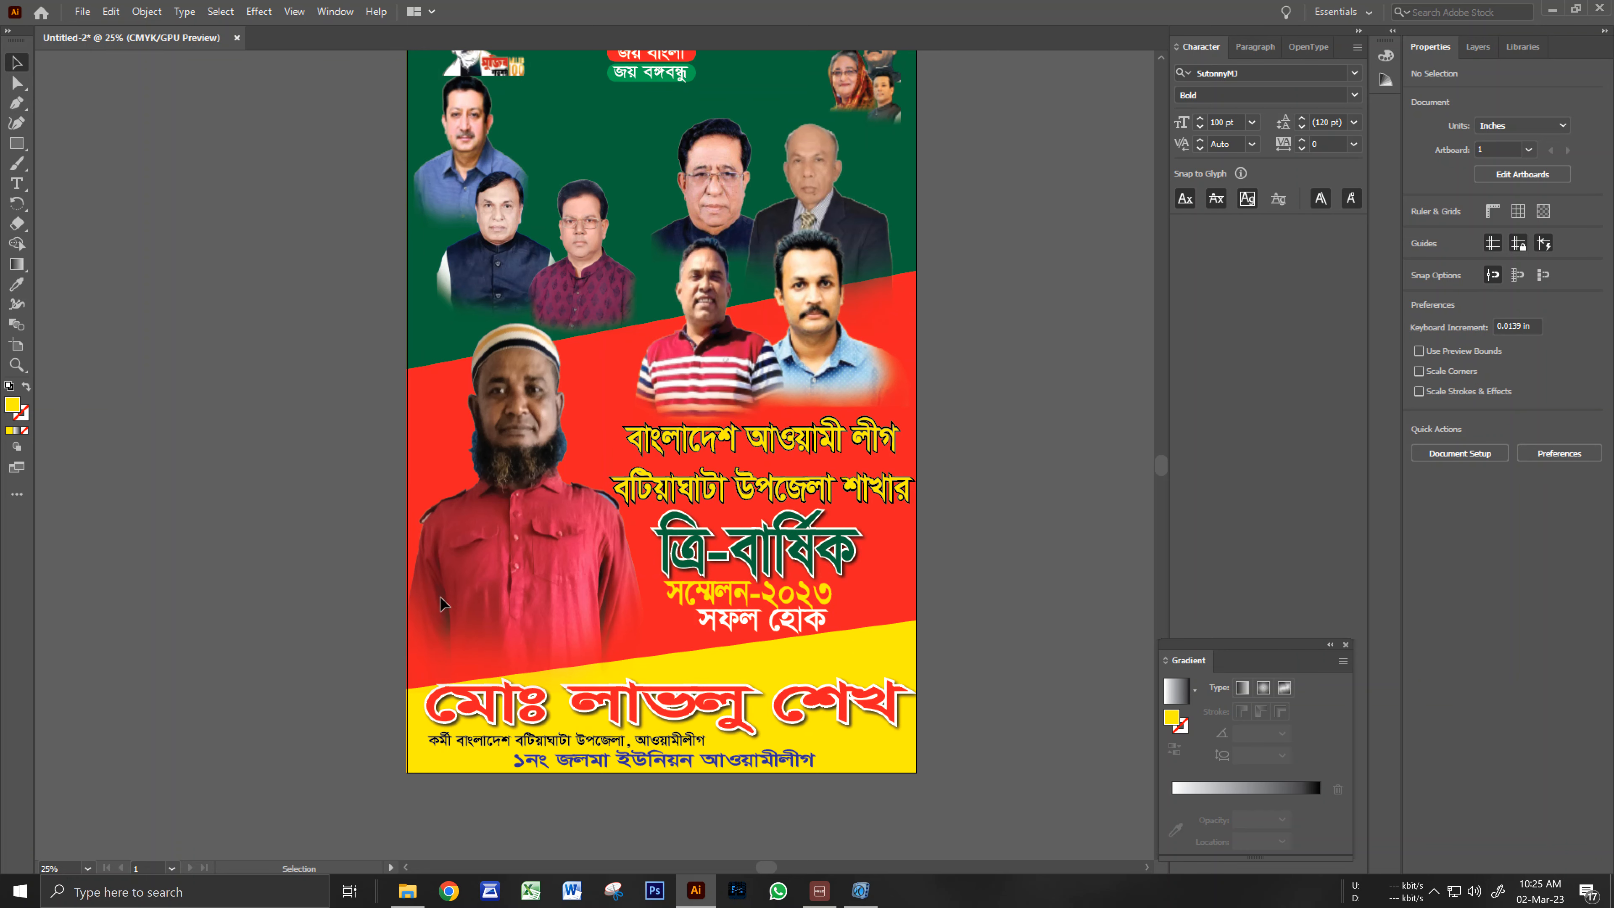
left_click(443, 741)
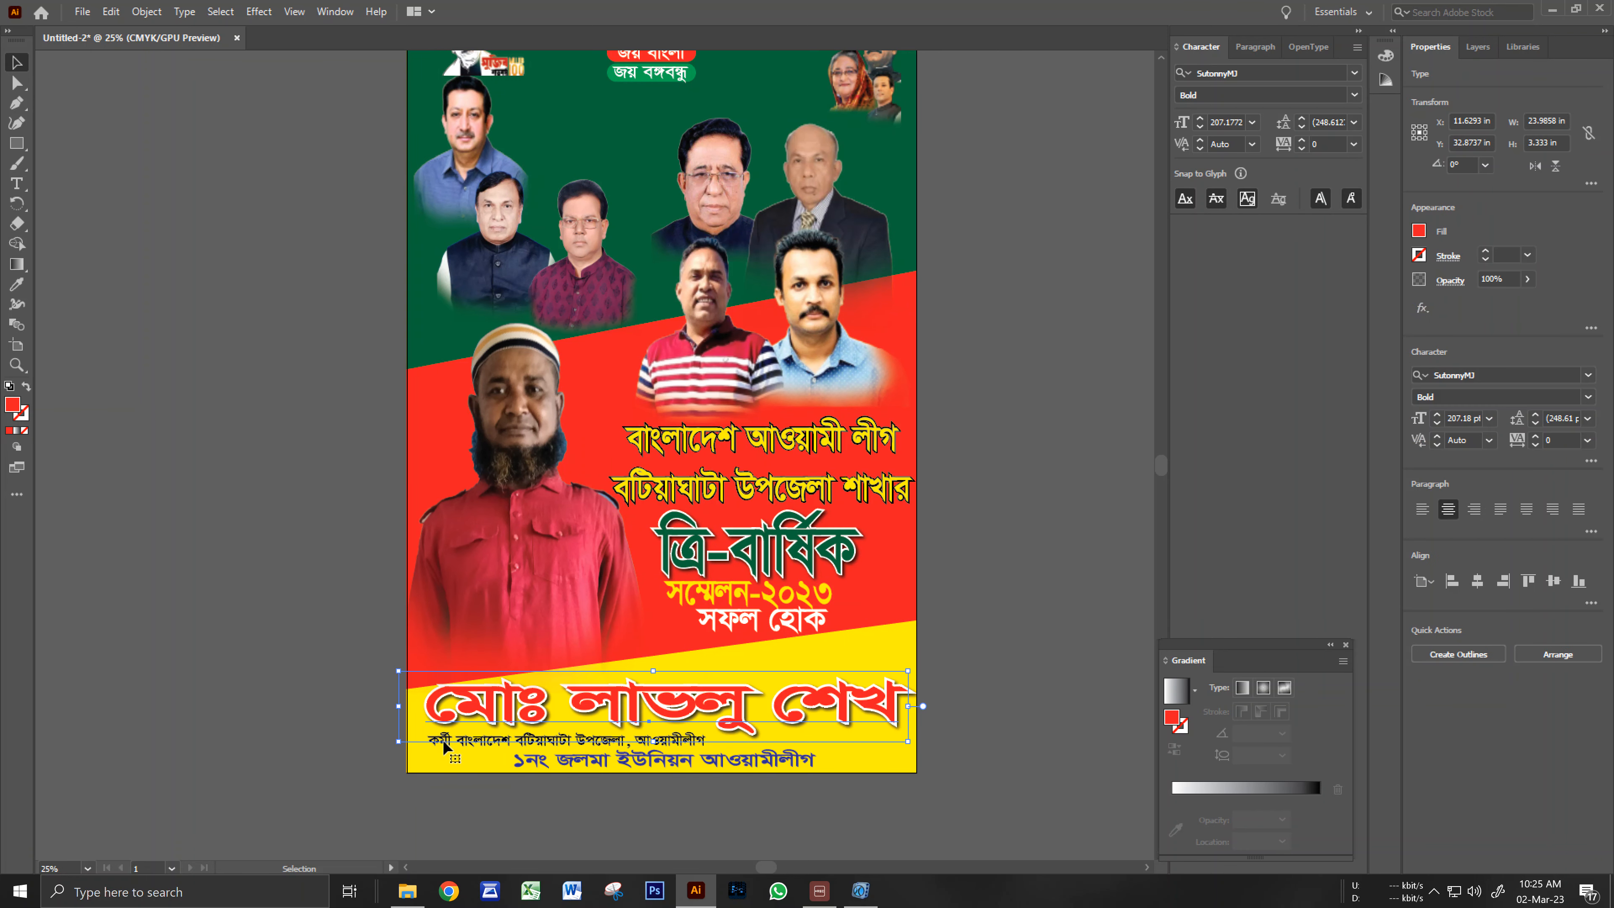
left_click(435, 774)
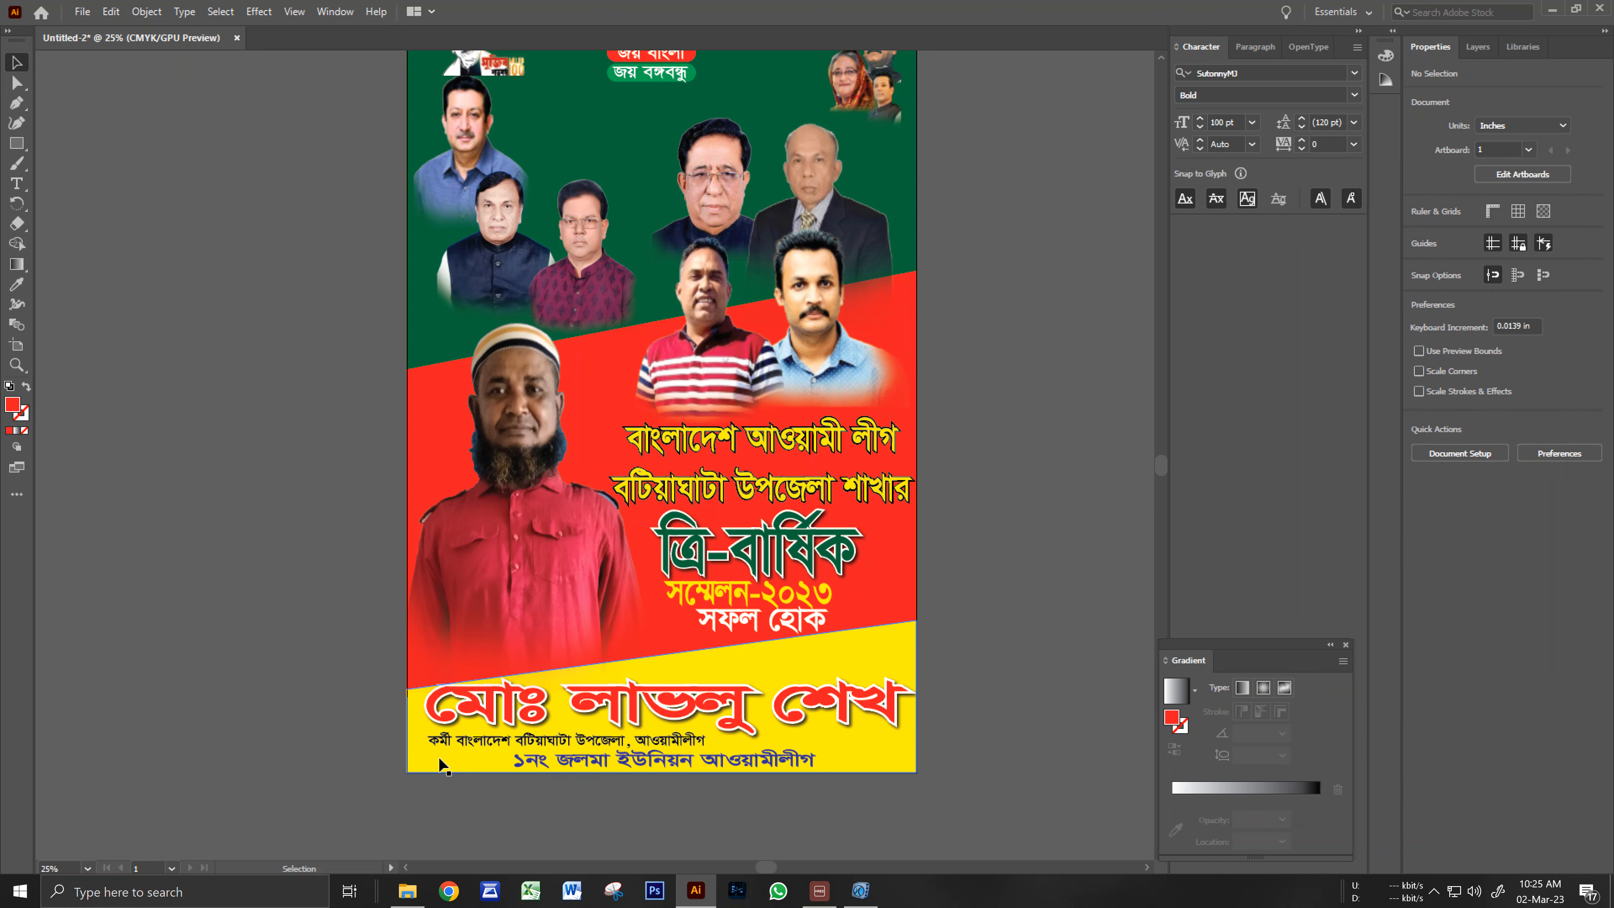
scroll(652, 501, "down", 1)
left_click_drag(655, 527, 668, 543)
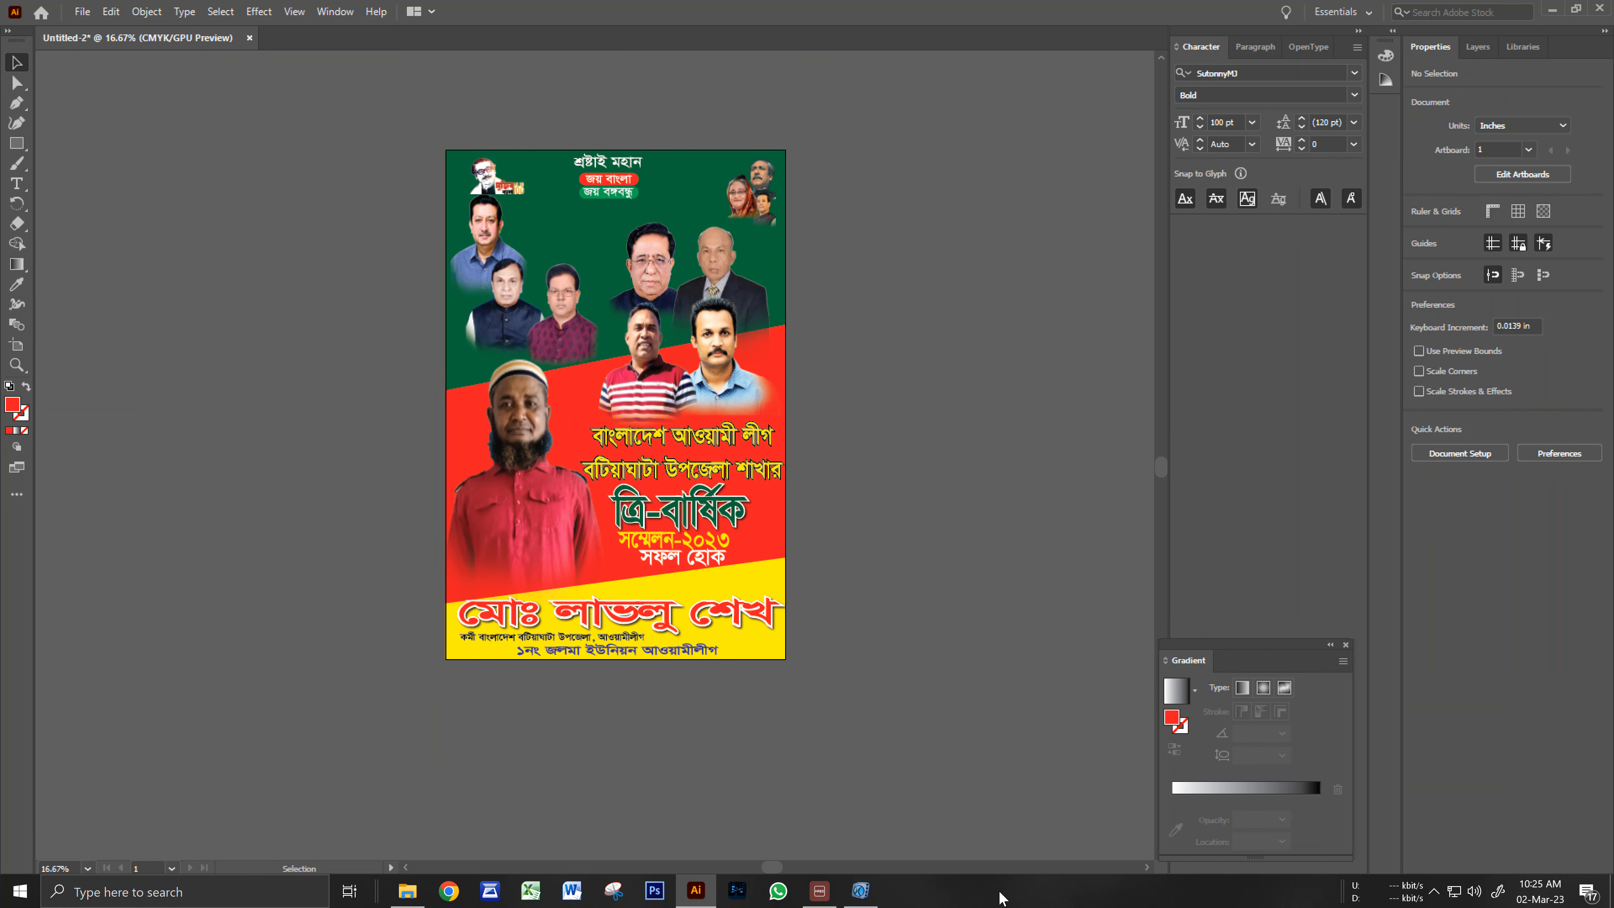